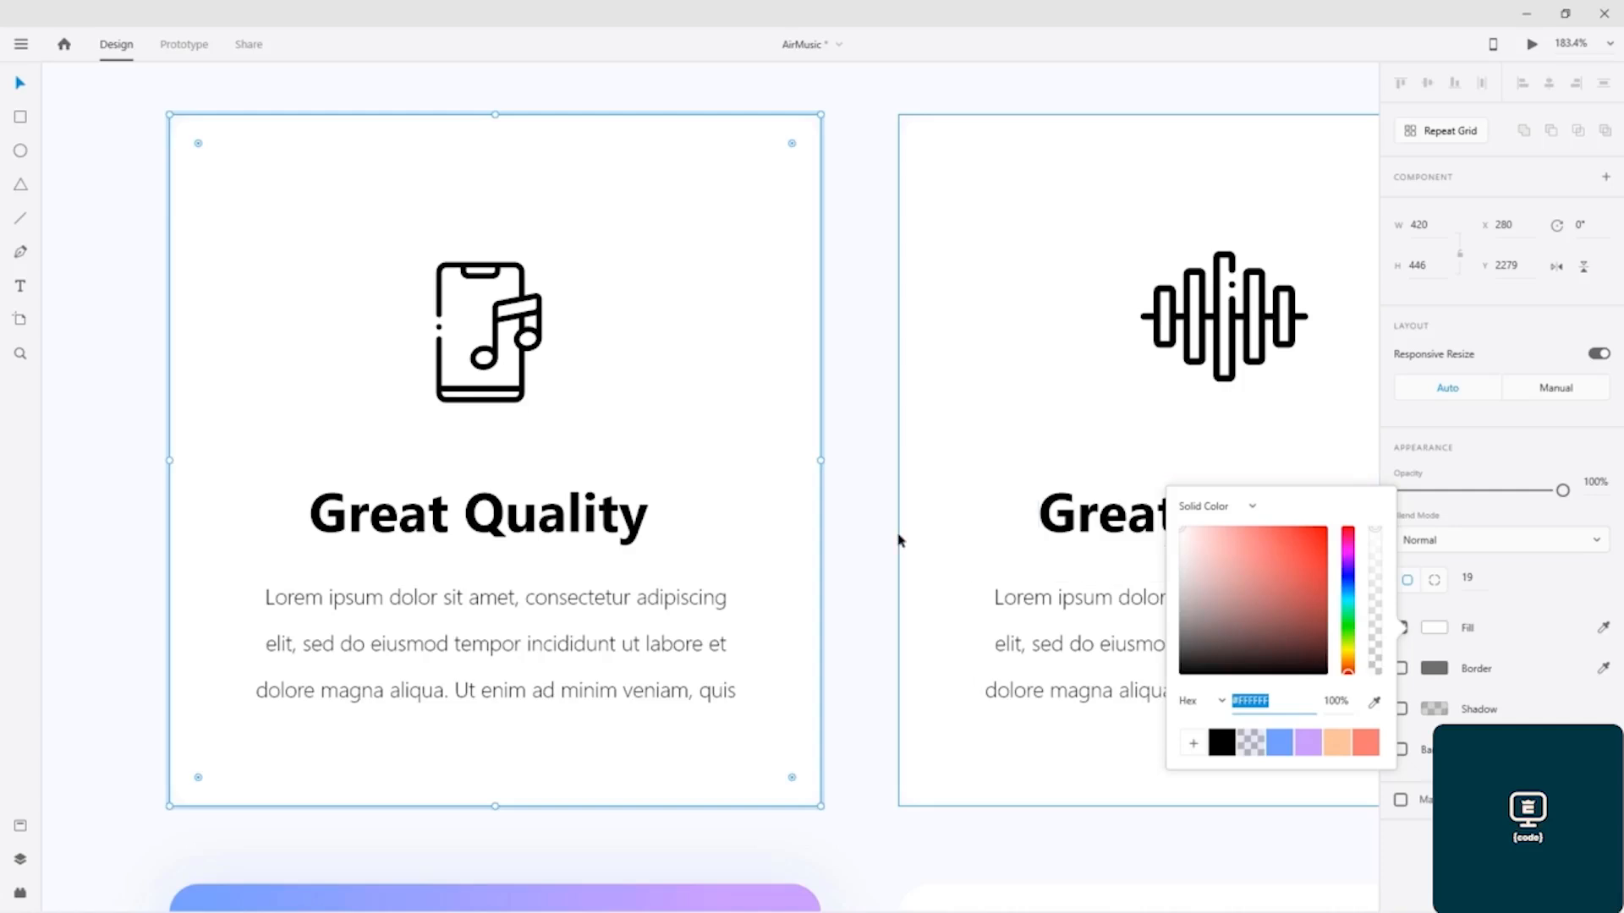
# Step: Select the phone music icon on the first feature card, then switch to the Pichon icon library and review its General, Account and Updates settings
pyautogui.click(484, 358)
pyautogui.doubleClick(494, 366)
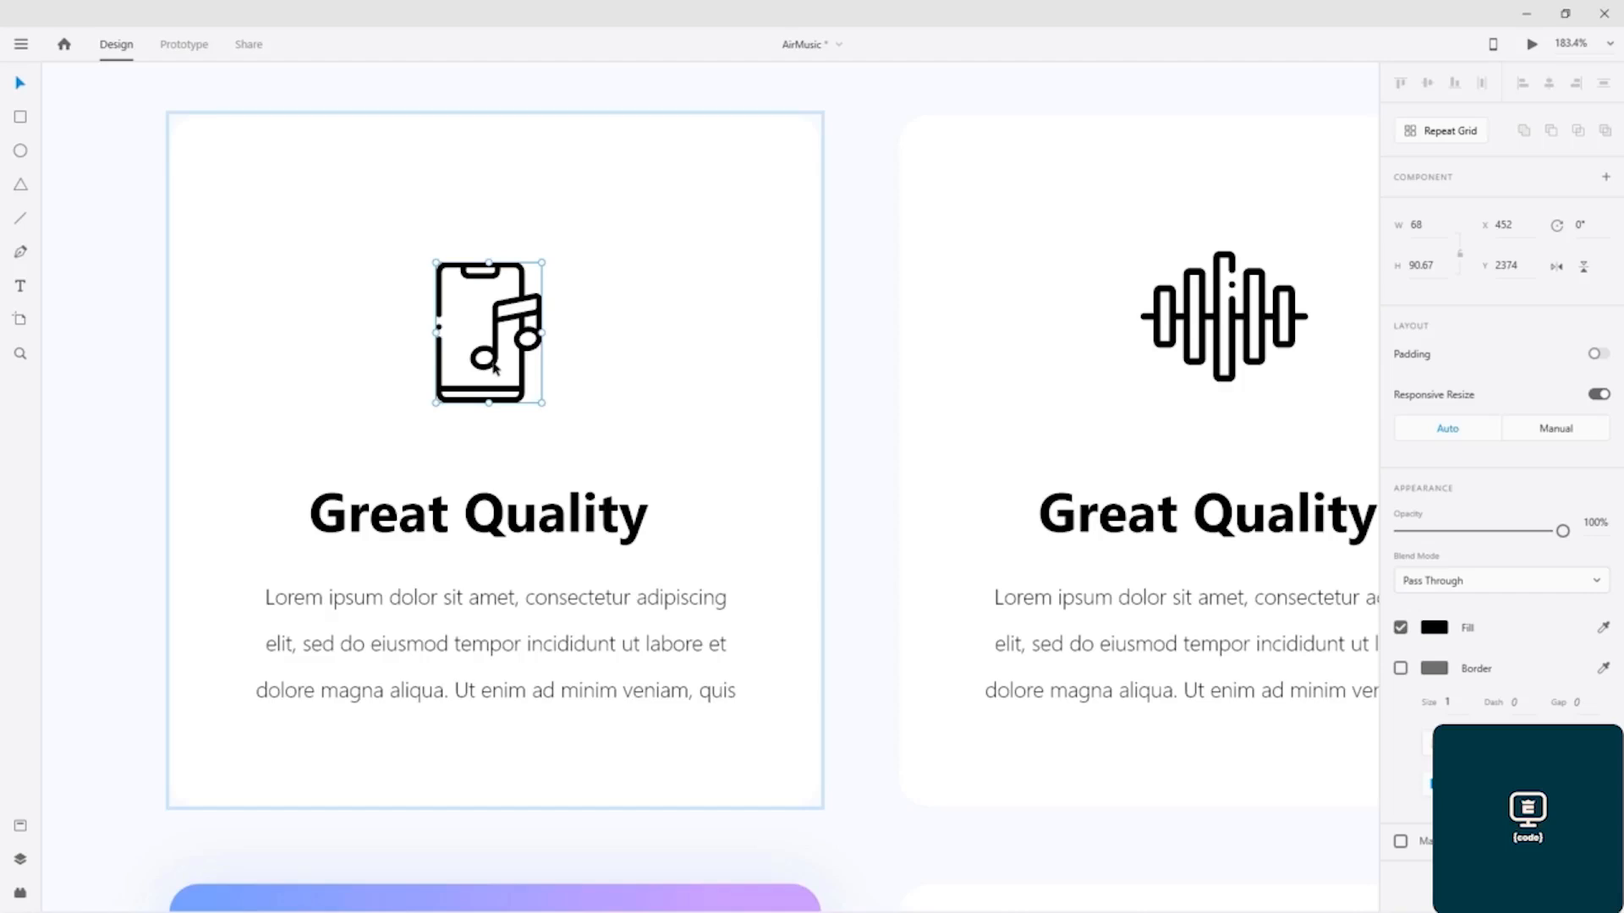
pyautogui.hotkey('alt', 'Tab')
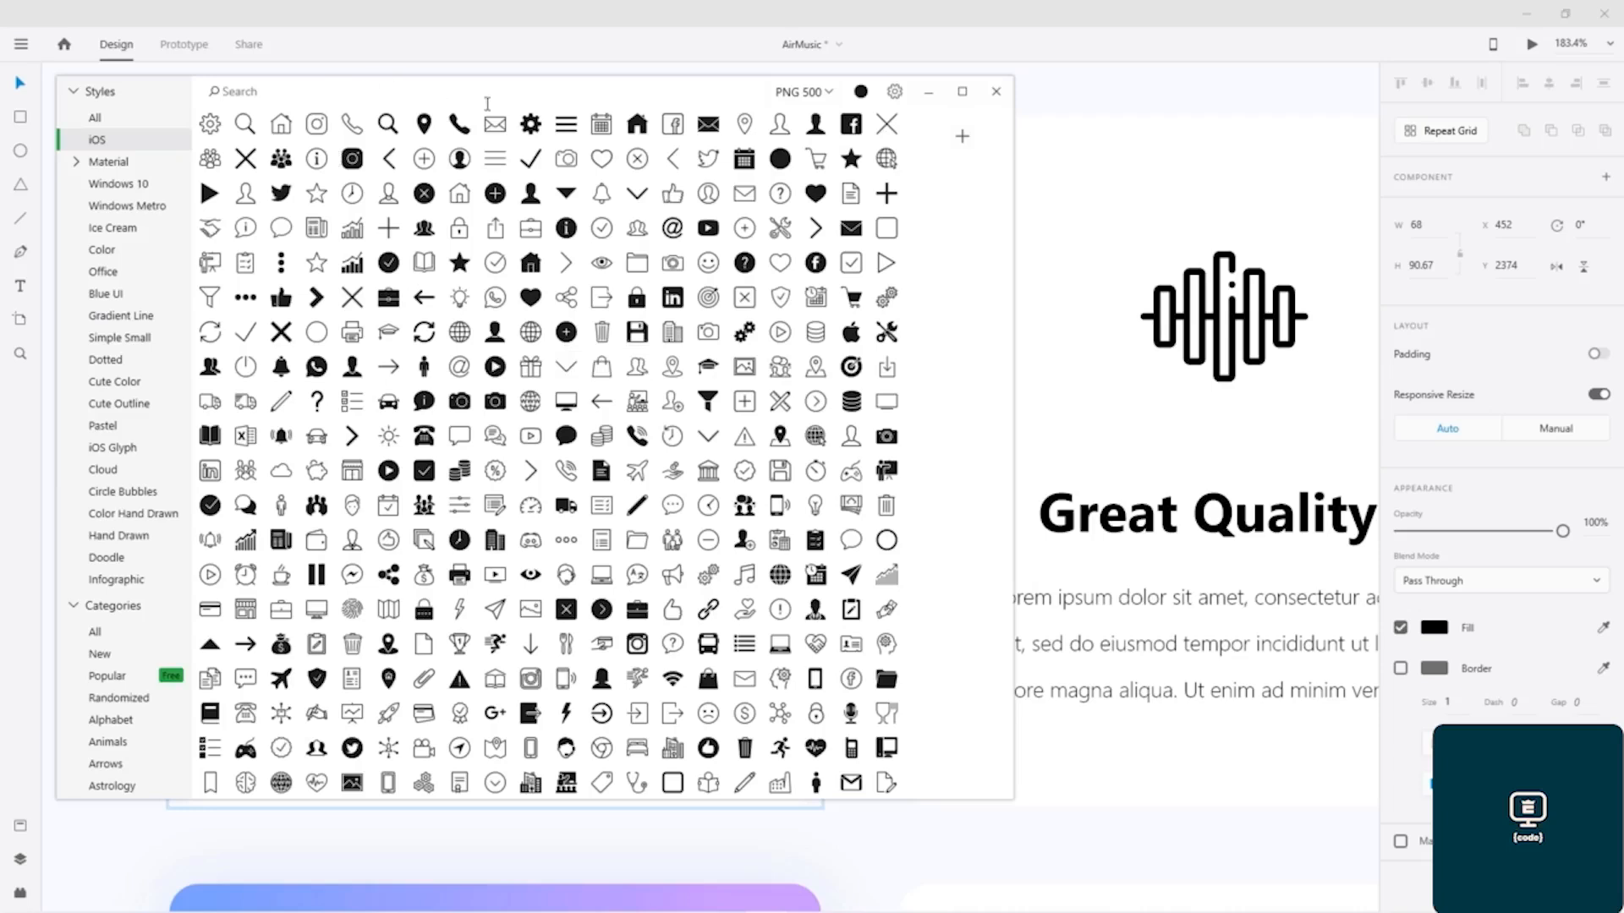
pyautogui.click(894, 93)
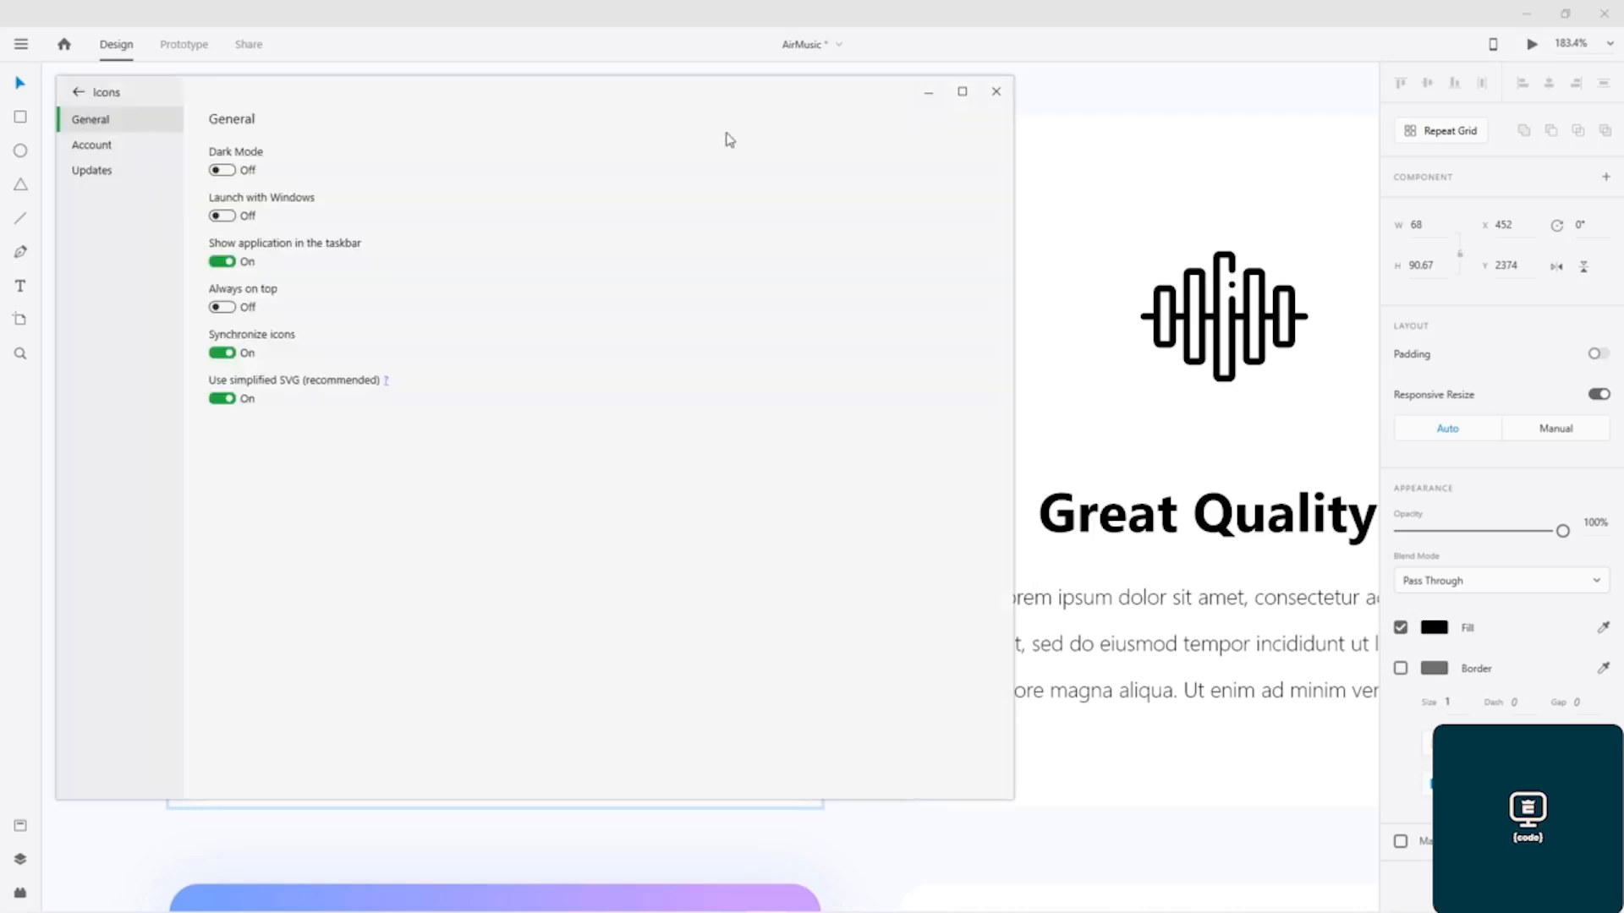
pyautogui.click(93, 174)
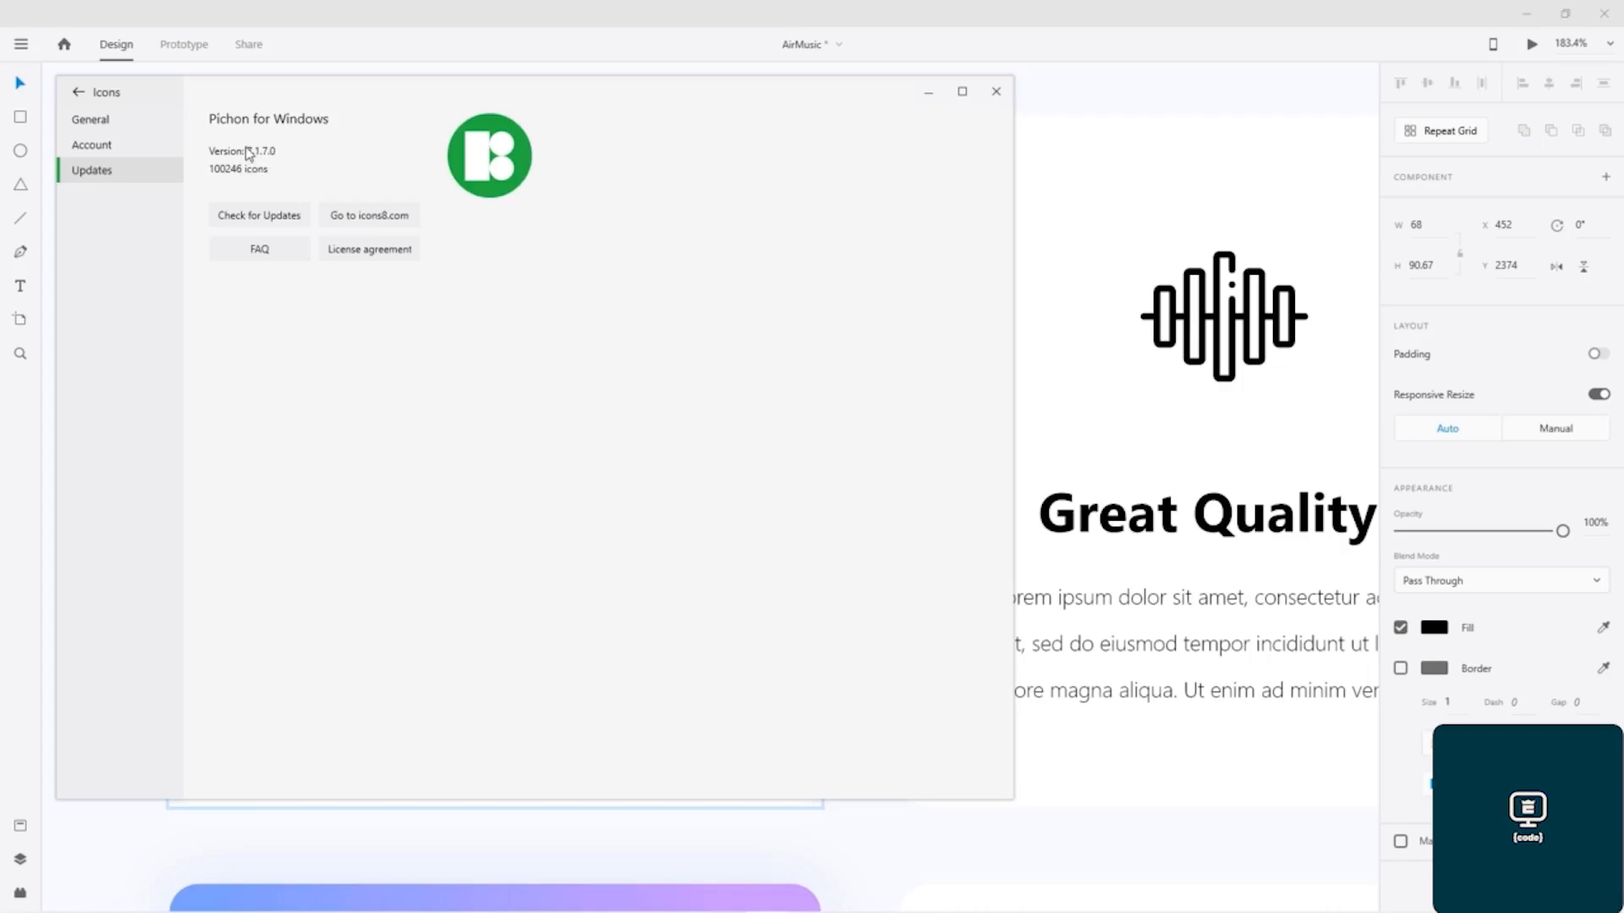
pyautogui.click(110, 149)
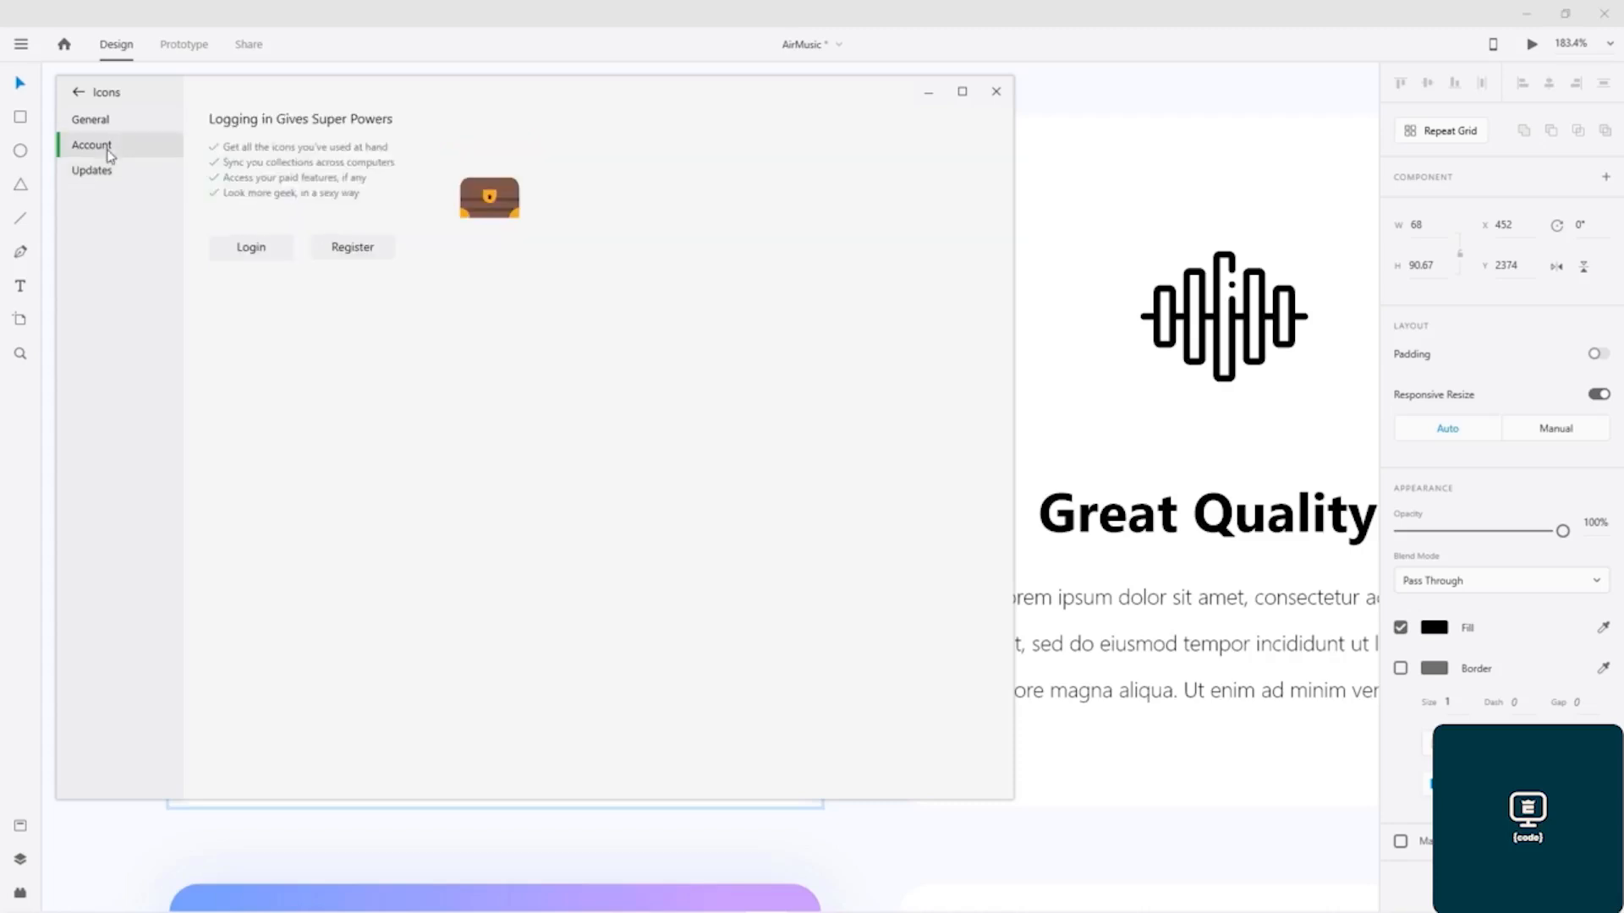
pyautogui.click(105, 124)
pyautogui.click(88, 95)
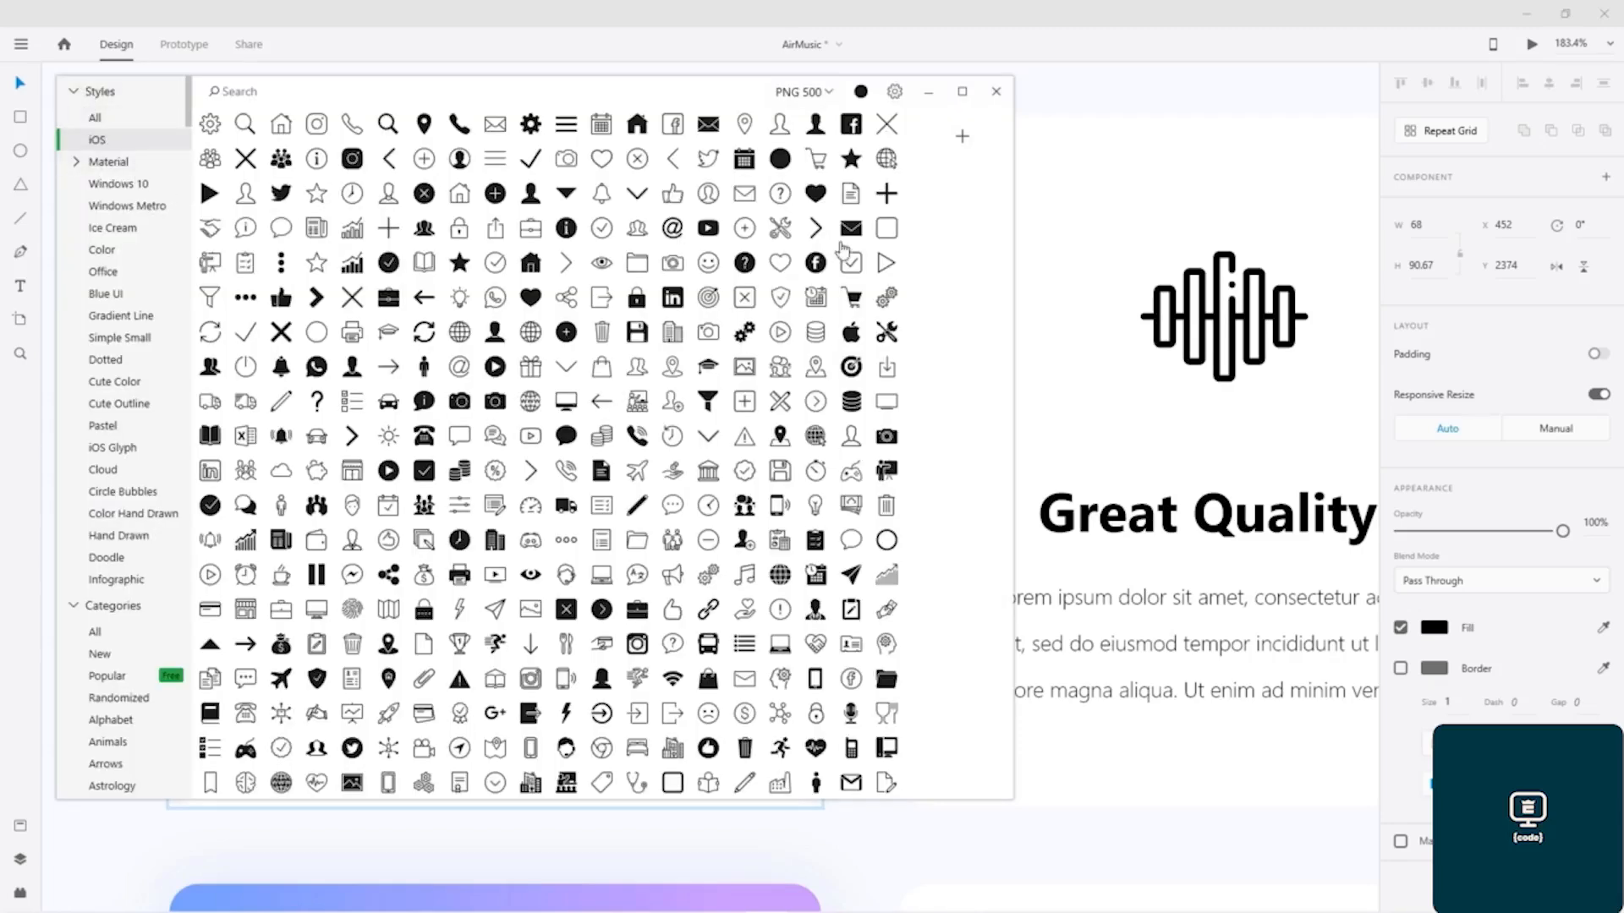
# Step: Try recoloring the library icons with red #FF0000 and magenta #FF00F1
pyautogui.moveTo(909, 127)
pyautogui.mouseDown()
pyautogui.moveTo(910, 159)
pyautogui.moveTo(910, 125)
pyautogui.mouseUp()
pyautogui.click(861, 93)
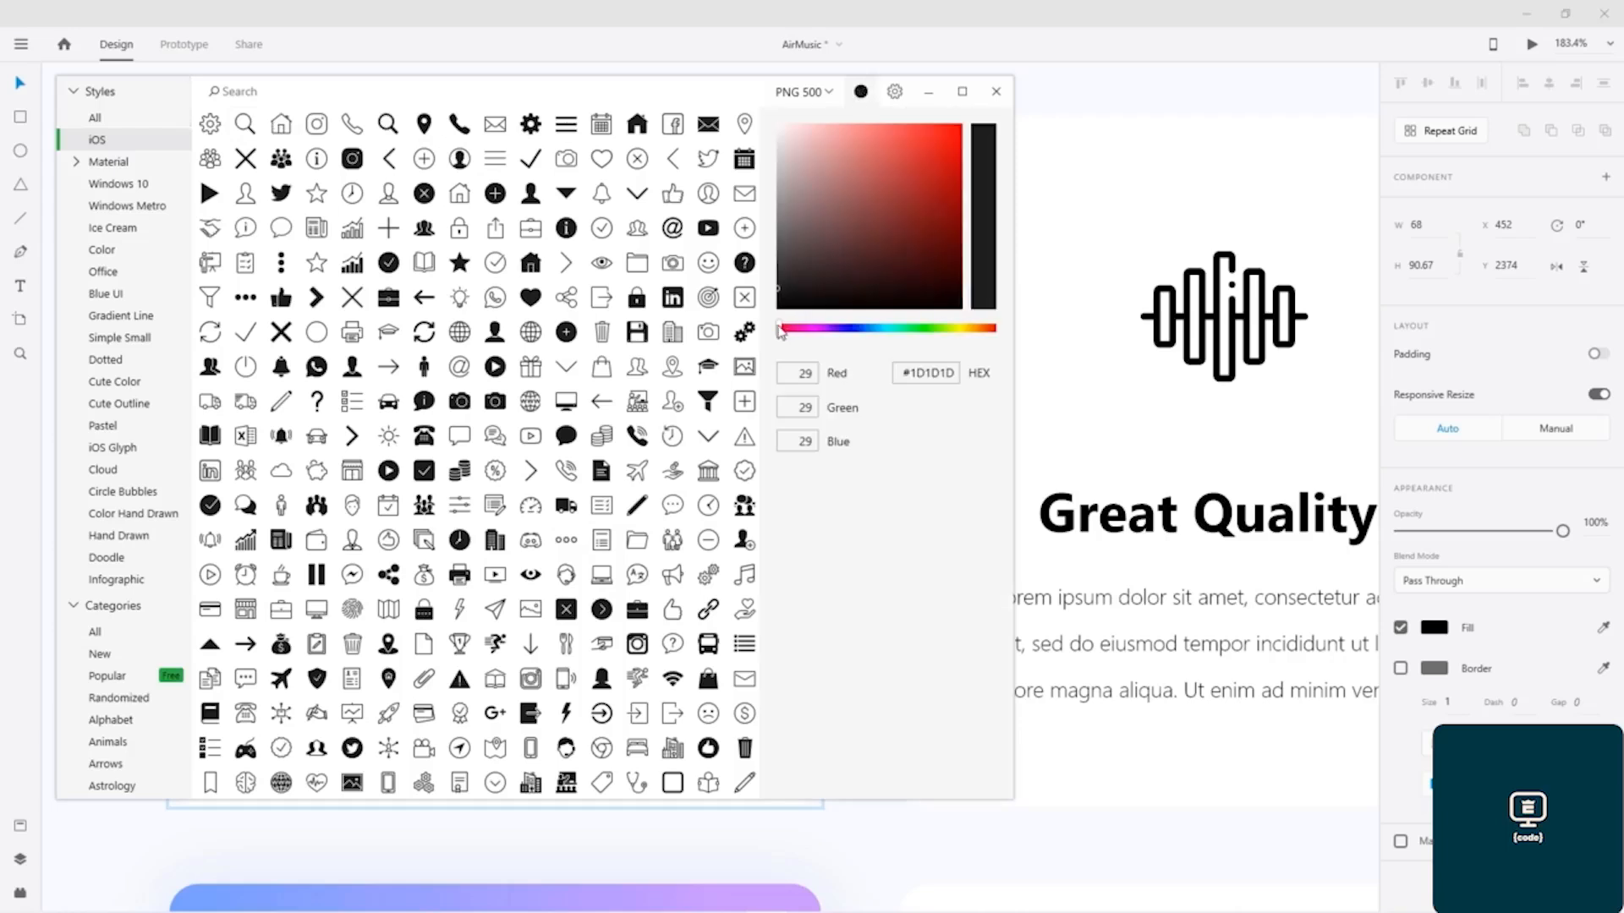
pyautogui.click(926, 371)
pyautogui.moveTo(786, 332)
pyautogui.mouseDown()
pyautogui.moveTo(837, 330)
pyautogui.moveTo(787, 326)
pyautogui.mouseUp()
pyautogui.moveTo(938, 139); pyautogui.dragTo(982, 119)
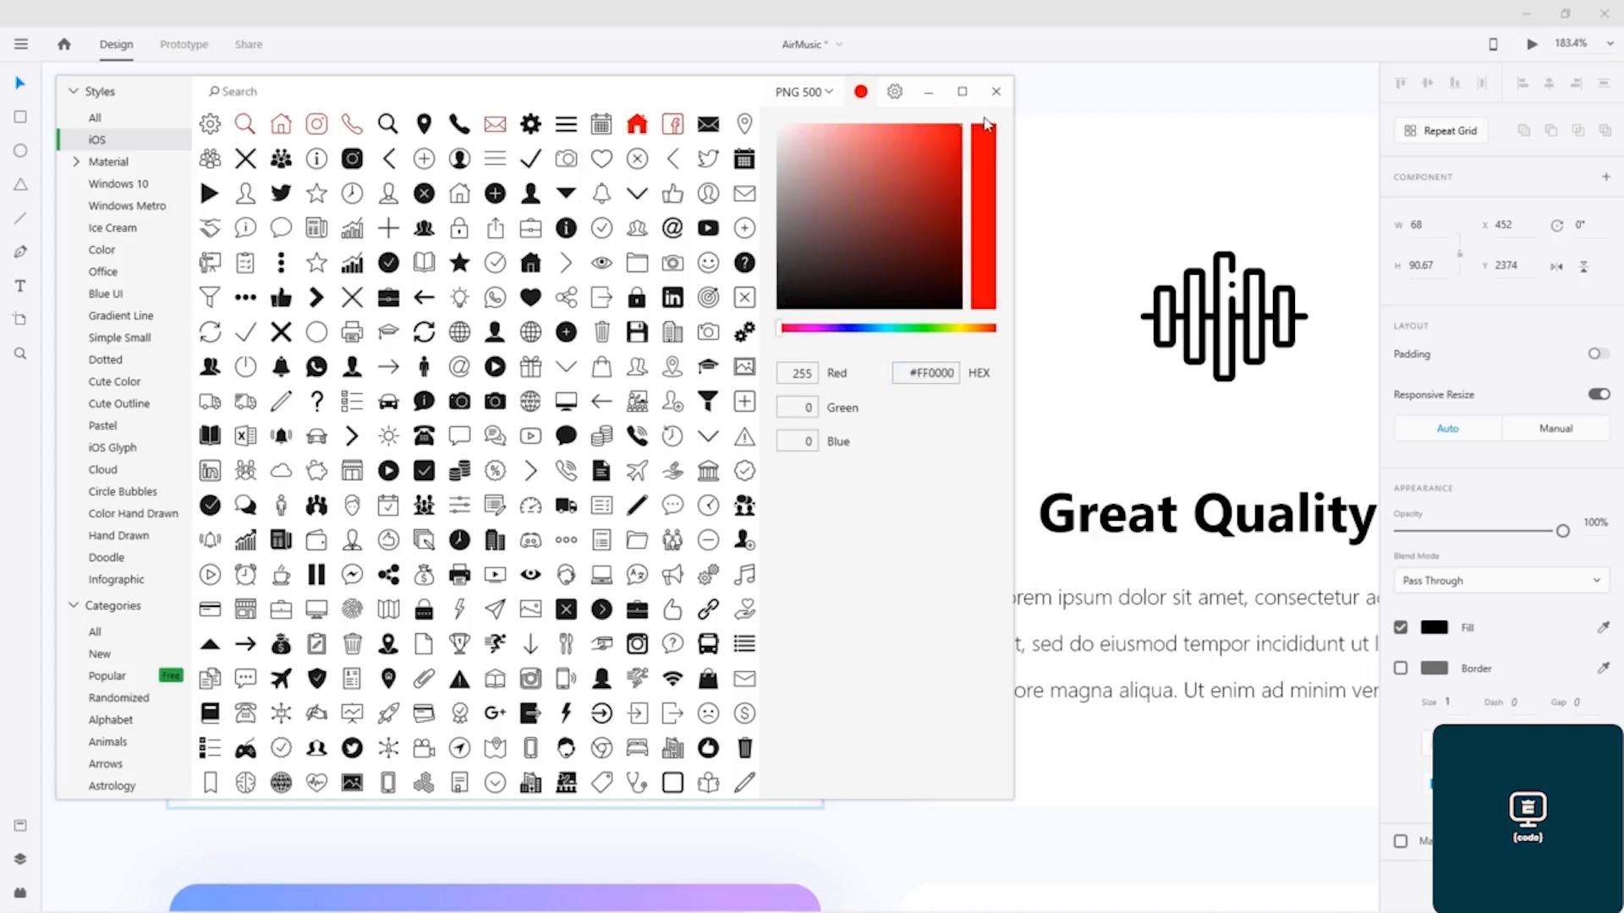
pyautogui.moveTo(909, 334); pyautogui.dragTo(814, 335)
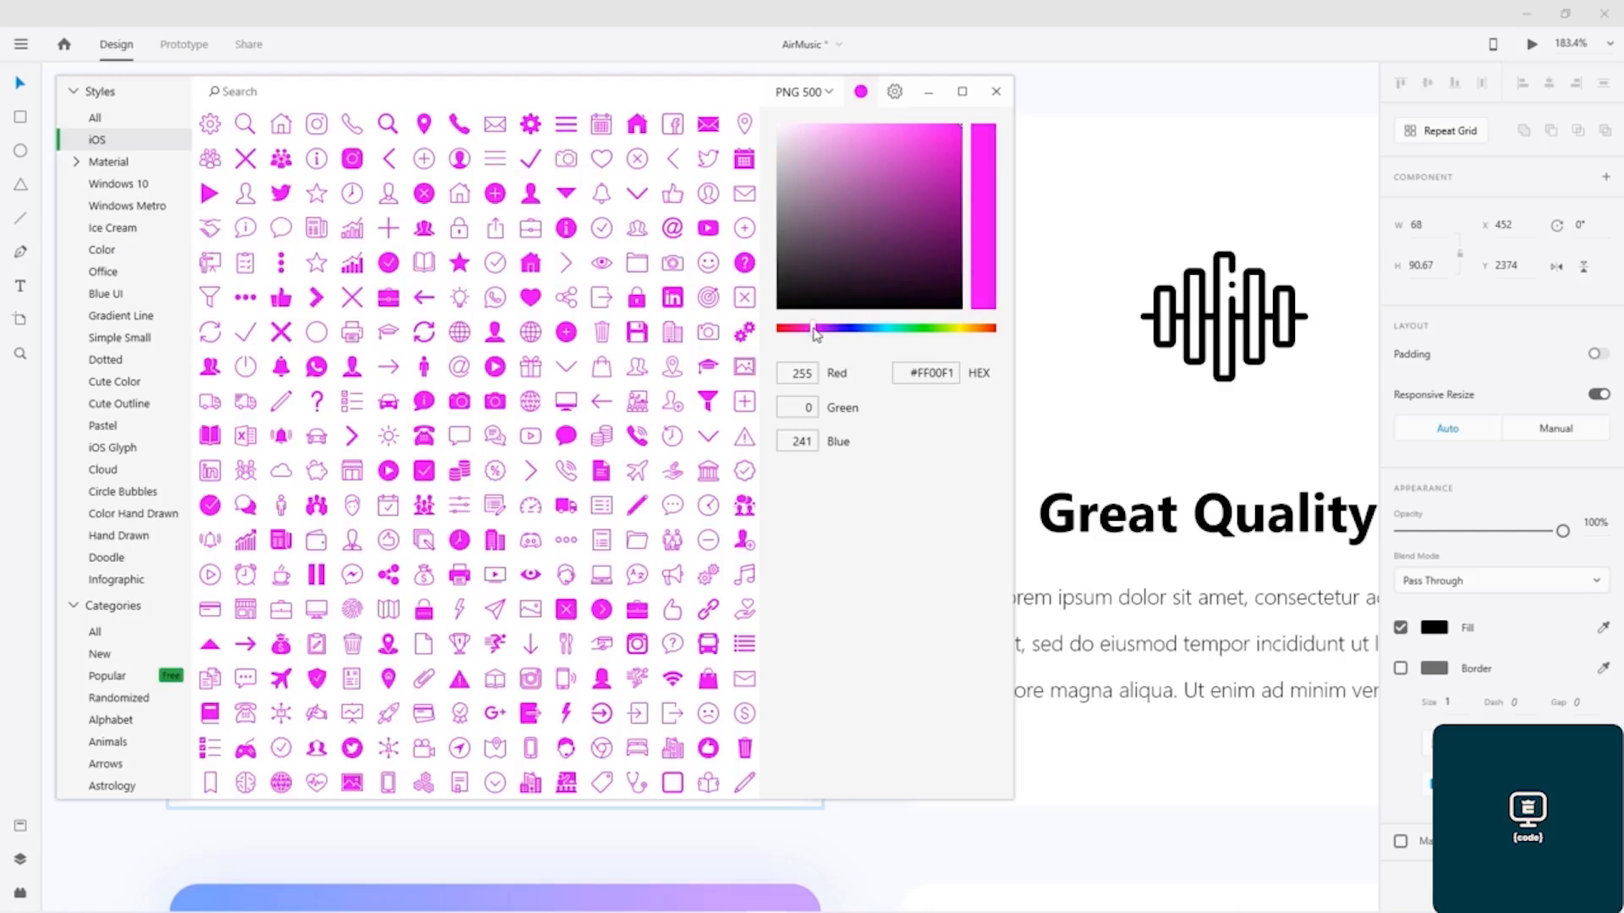
pyautogui.moveTo(814, 334); pyautogui.dragTo(779, 332)
# Step: Restore the library icons' color to #1D1D1D
pyautogui.doubleClick(947, 373)
pyautogui.write('#1D1D1D')
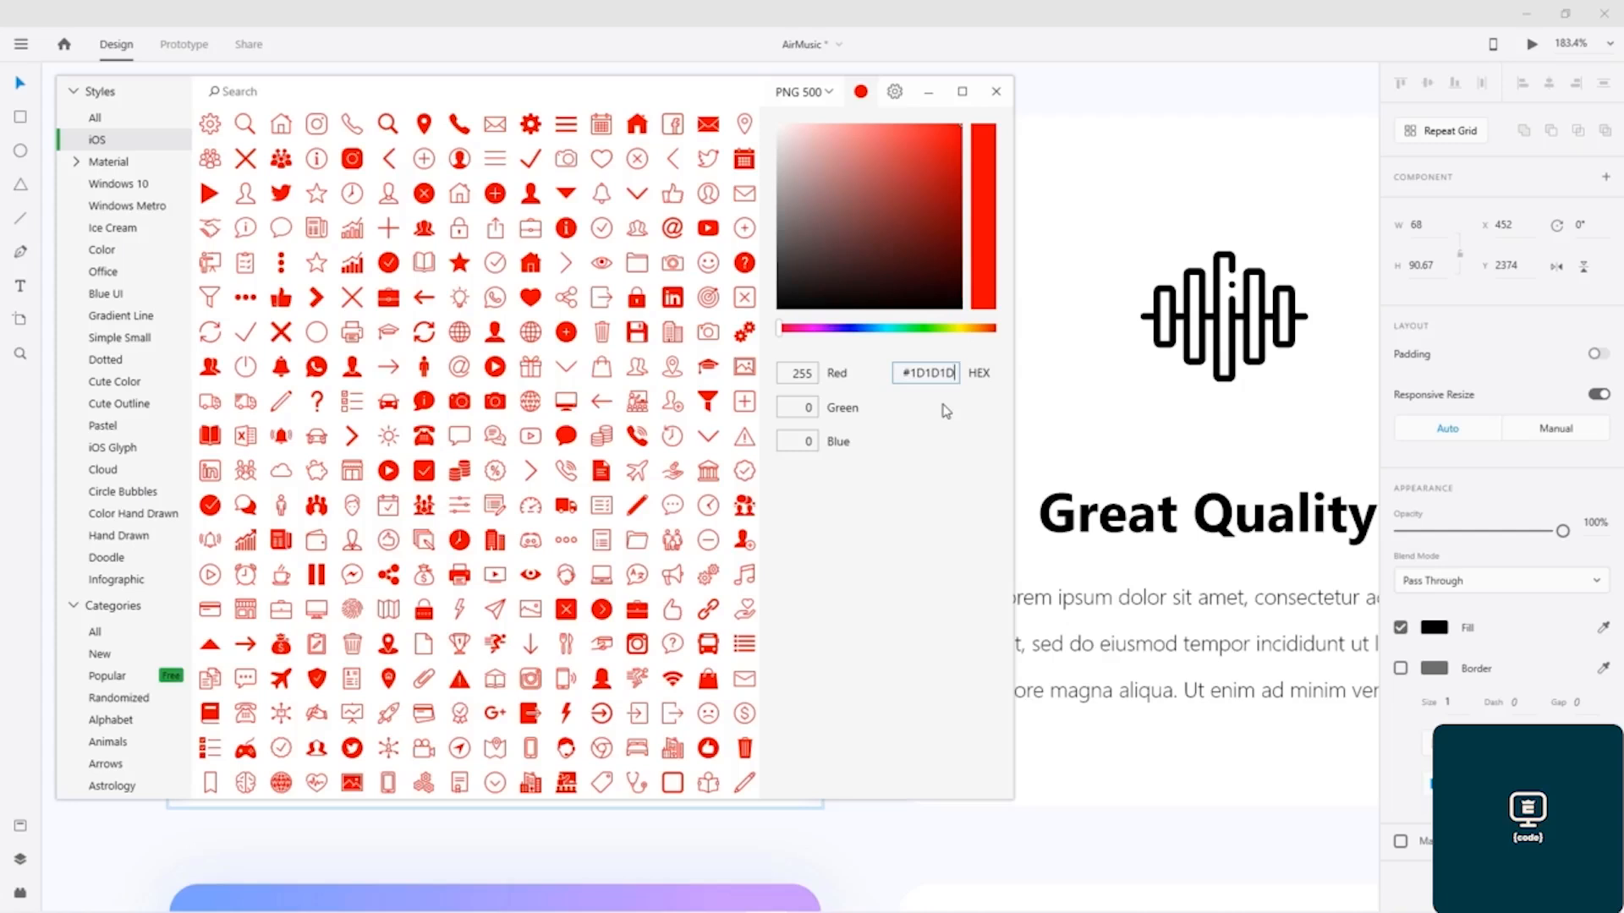
pyautogui.press('Return')
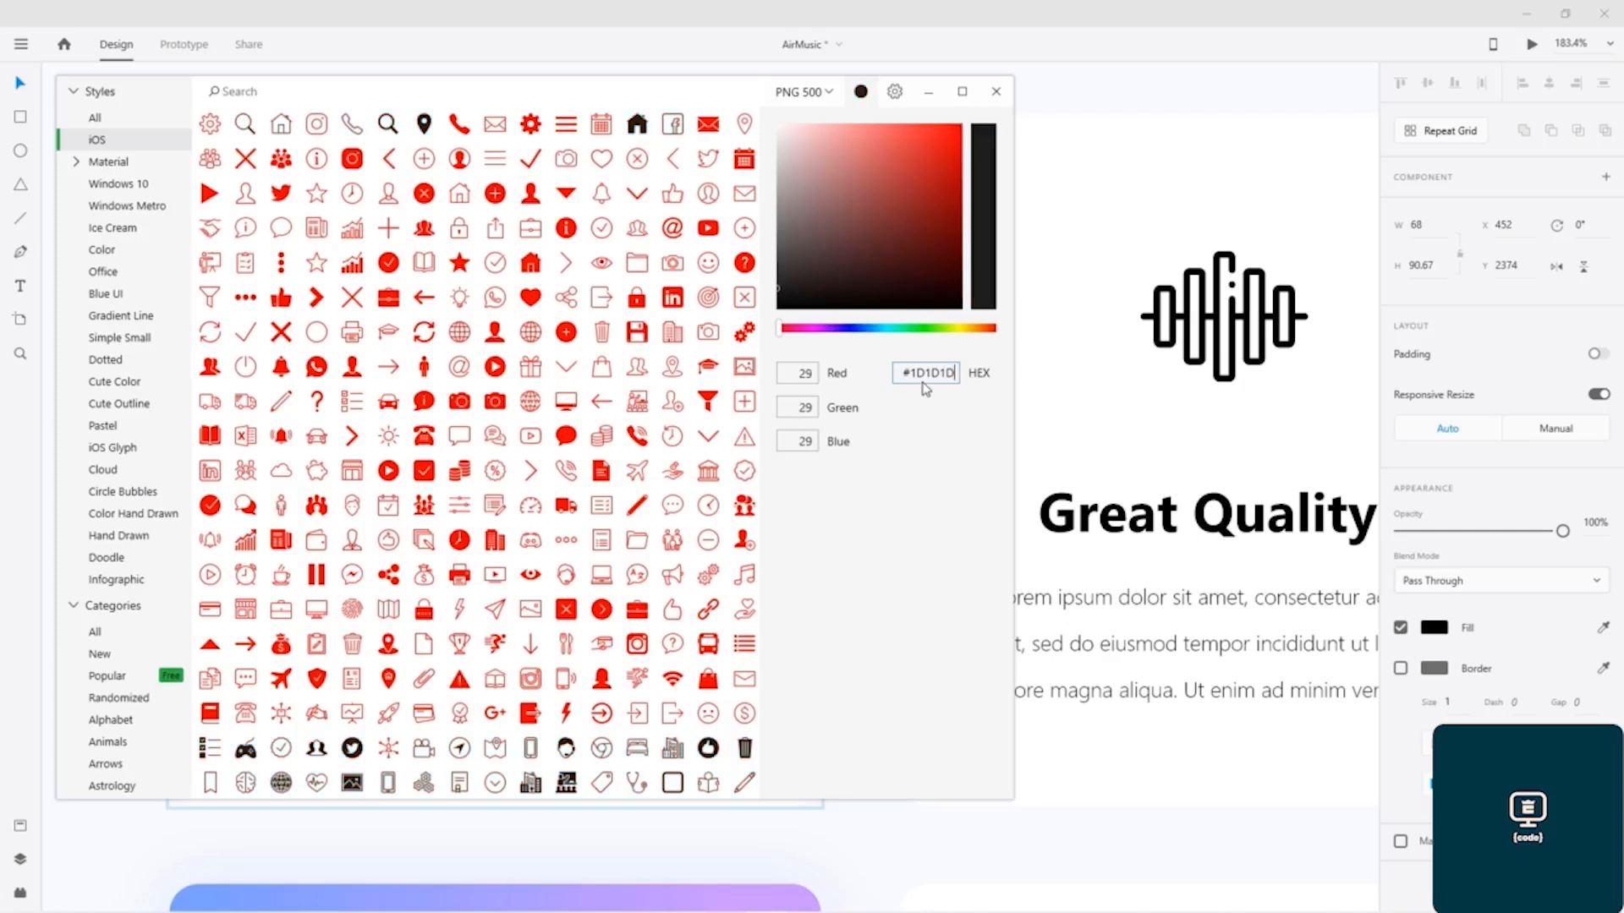
# Step: Set a custom PNG export size of 1024 px for the icons
pyautogui.click(828, 94)
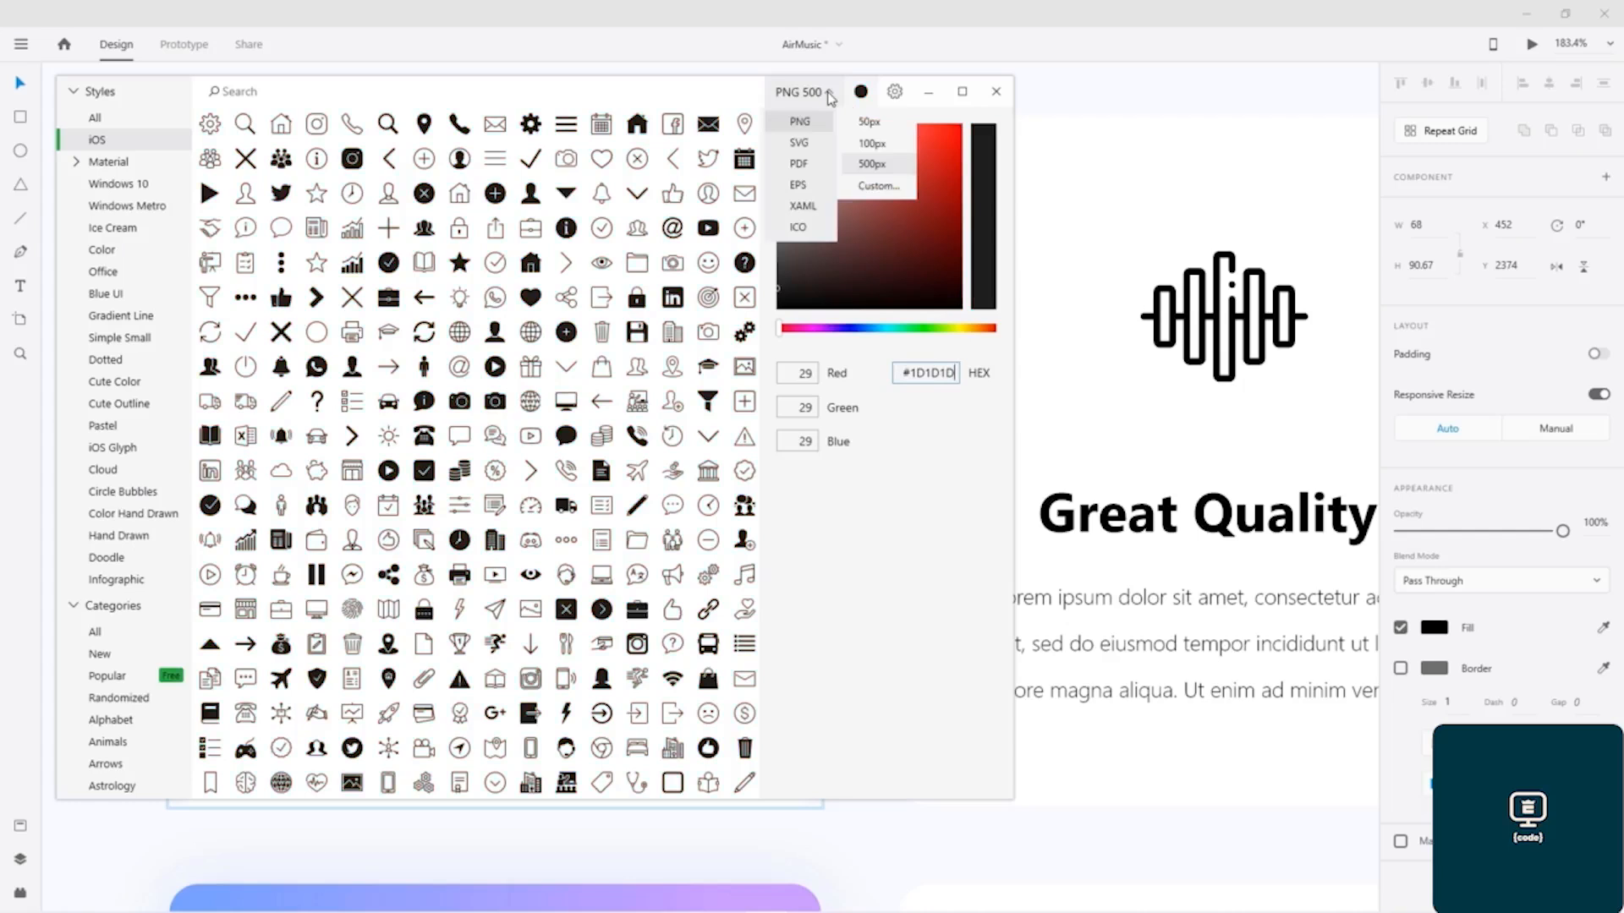
pyautogui.click(876, 186)
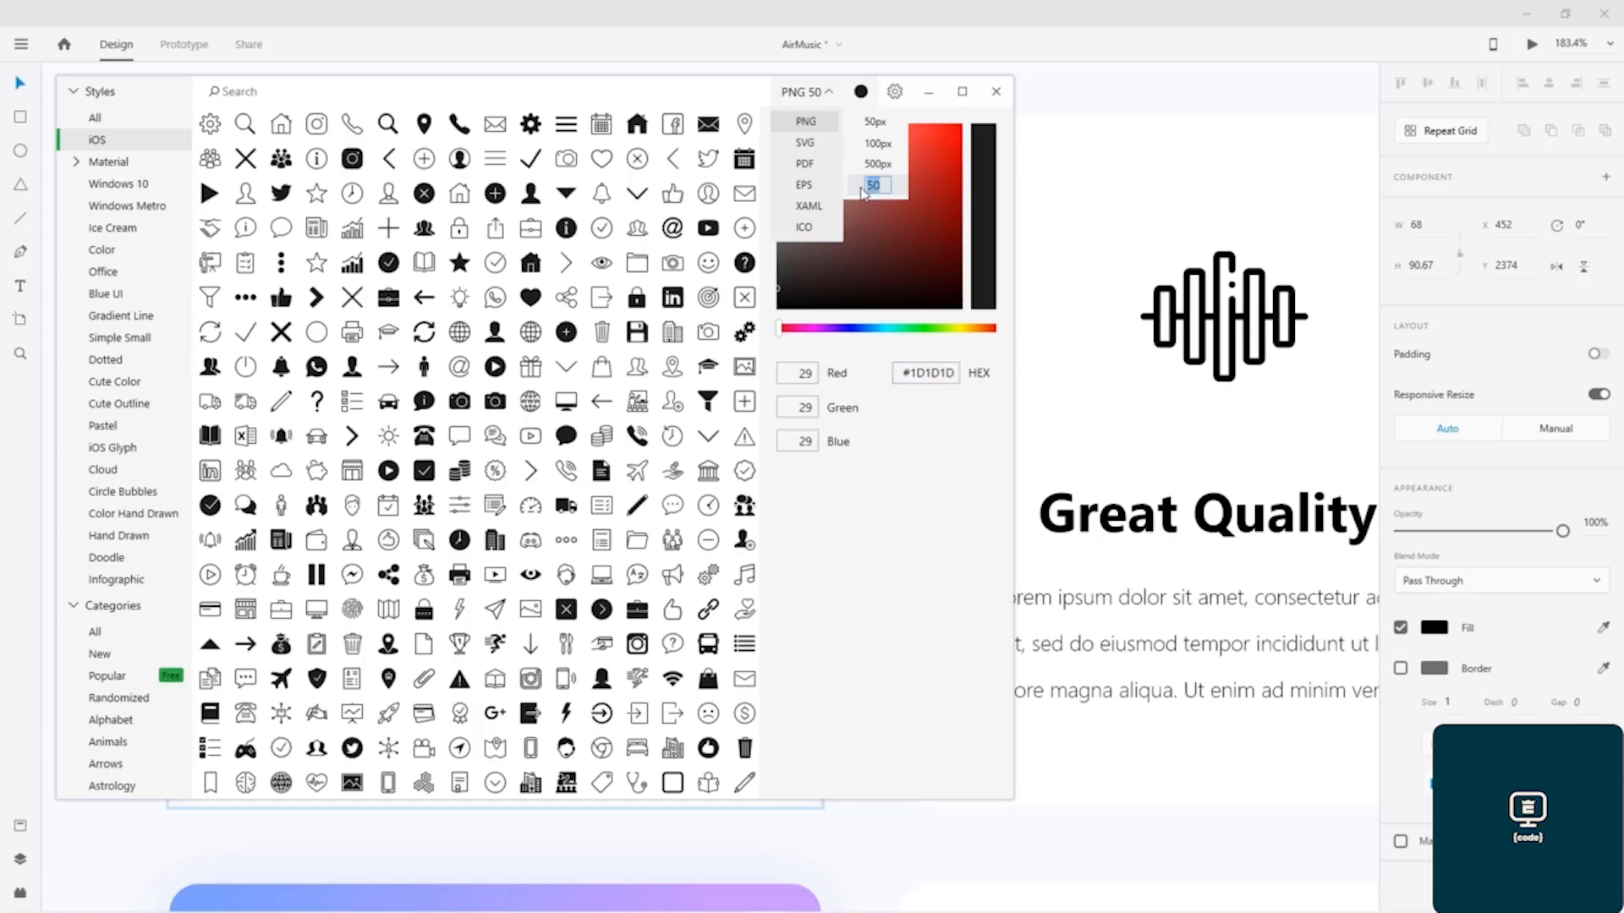
pyautogui.write('1024')
pyautogui.press('Return')
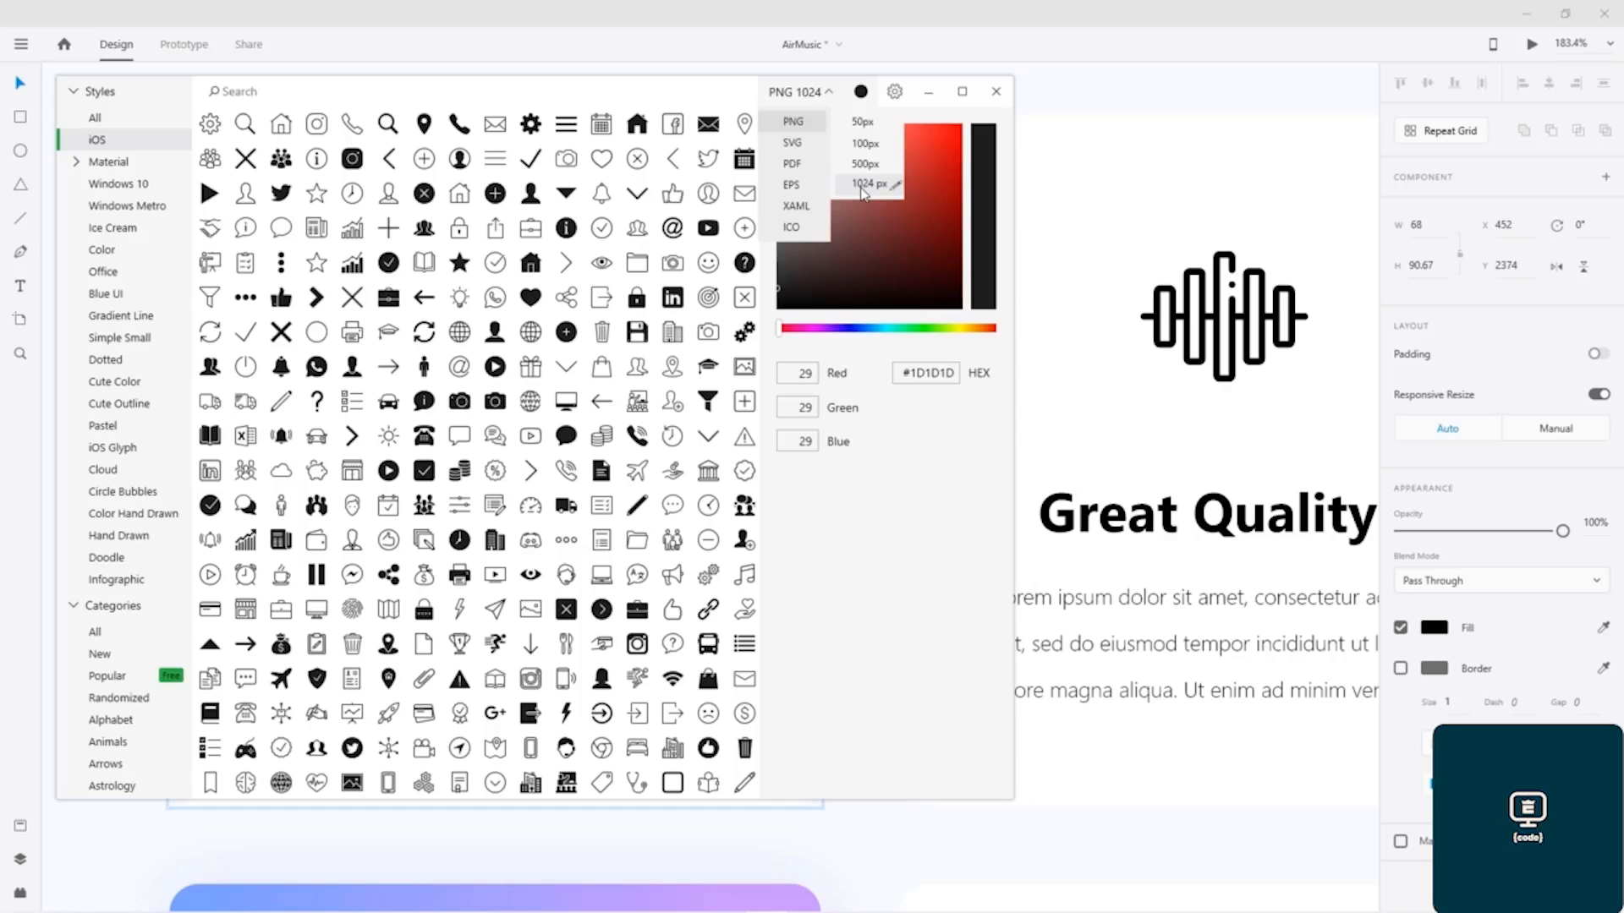
# Step: Try the SVG, PDF, EPS and ICO export formats, replacing the 16 and 32 px ICO sizes with 256 px
pyautogui.click(794, 144)
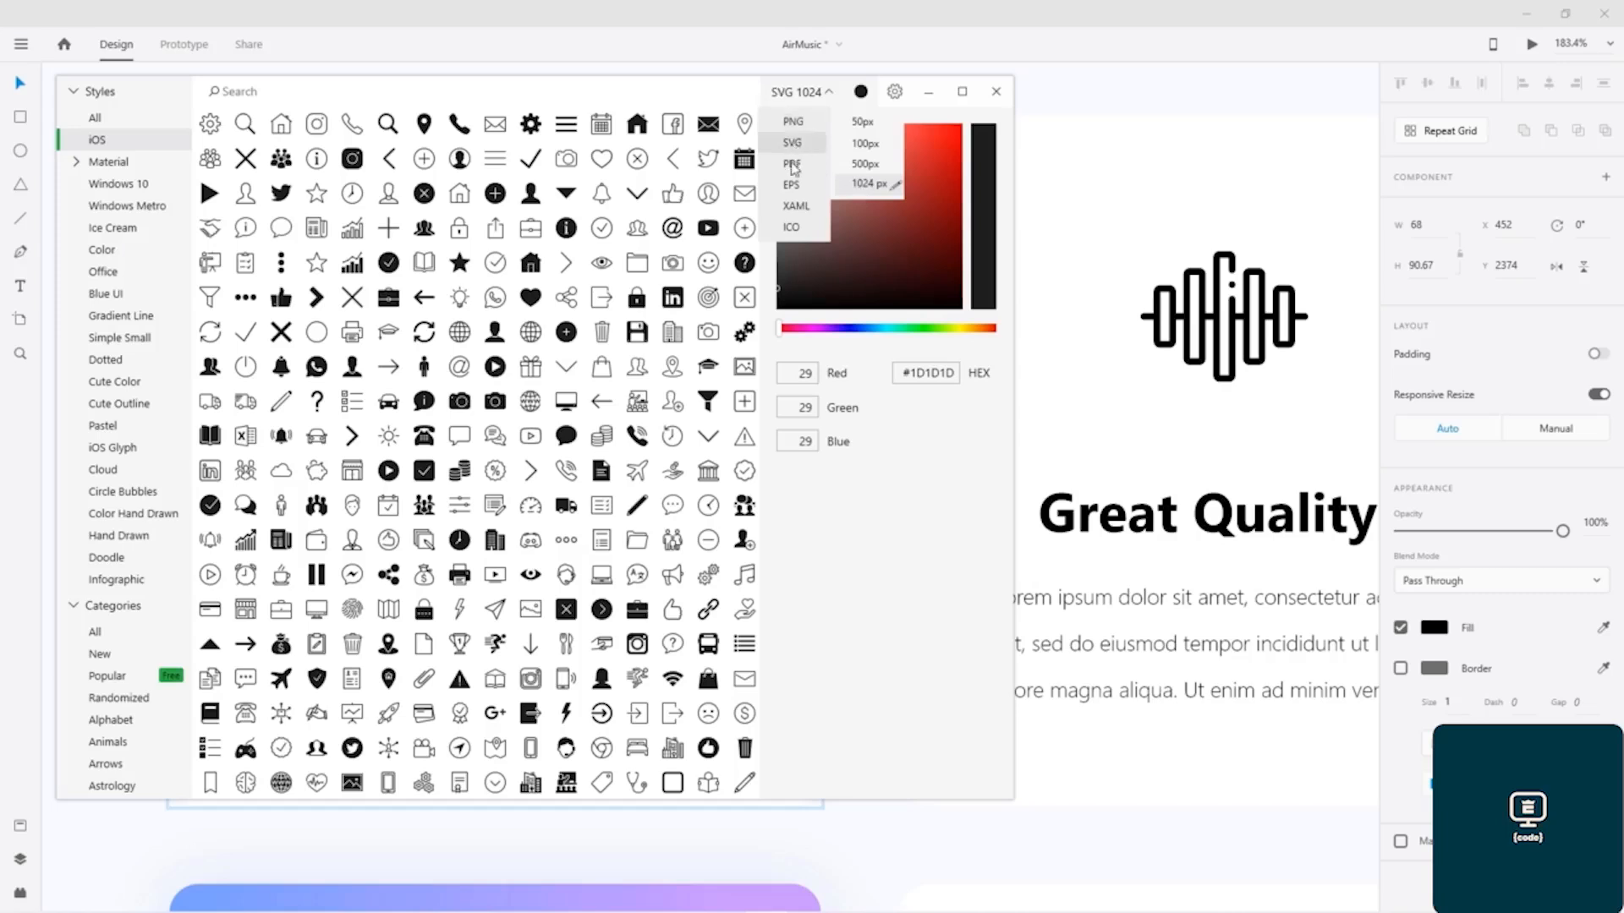
pyautogui.click(795, 167)
pyautogui.click(794, 188)
pyautogui.click(793, 226)
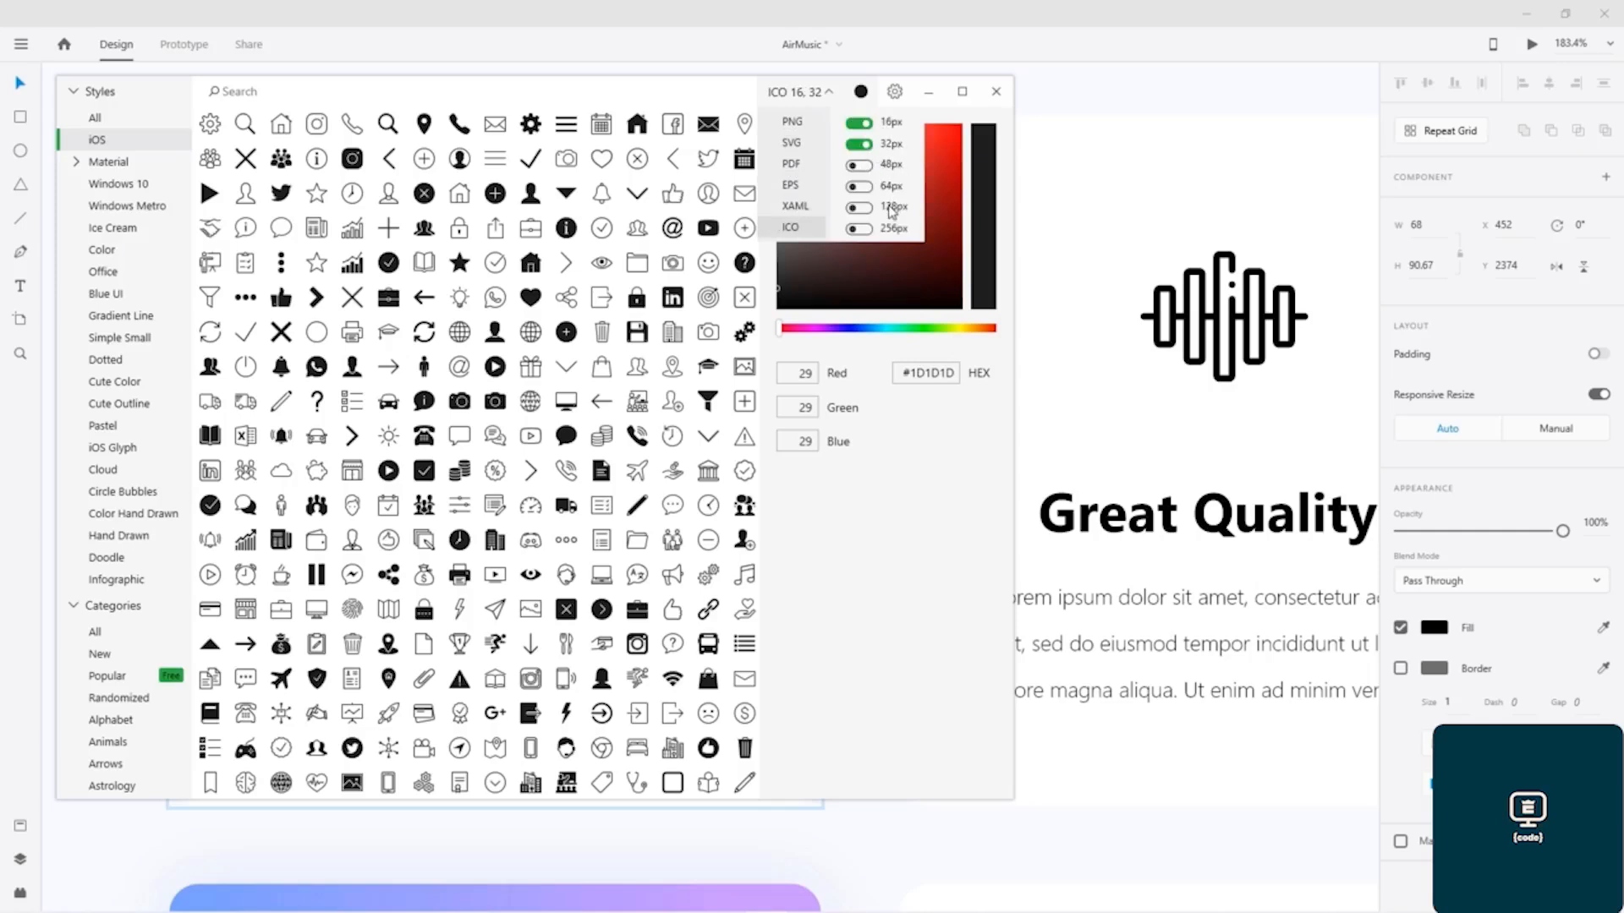
pyautogui.click(859, 165)
pyautogui.click(859, 144)
pyautogui.click(859, 123)
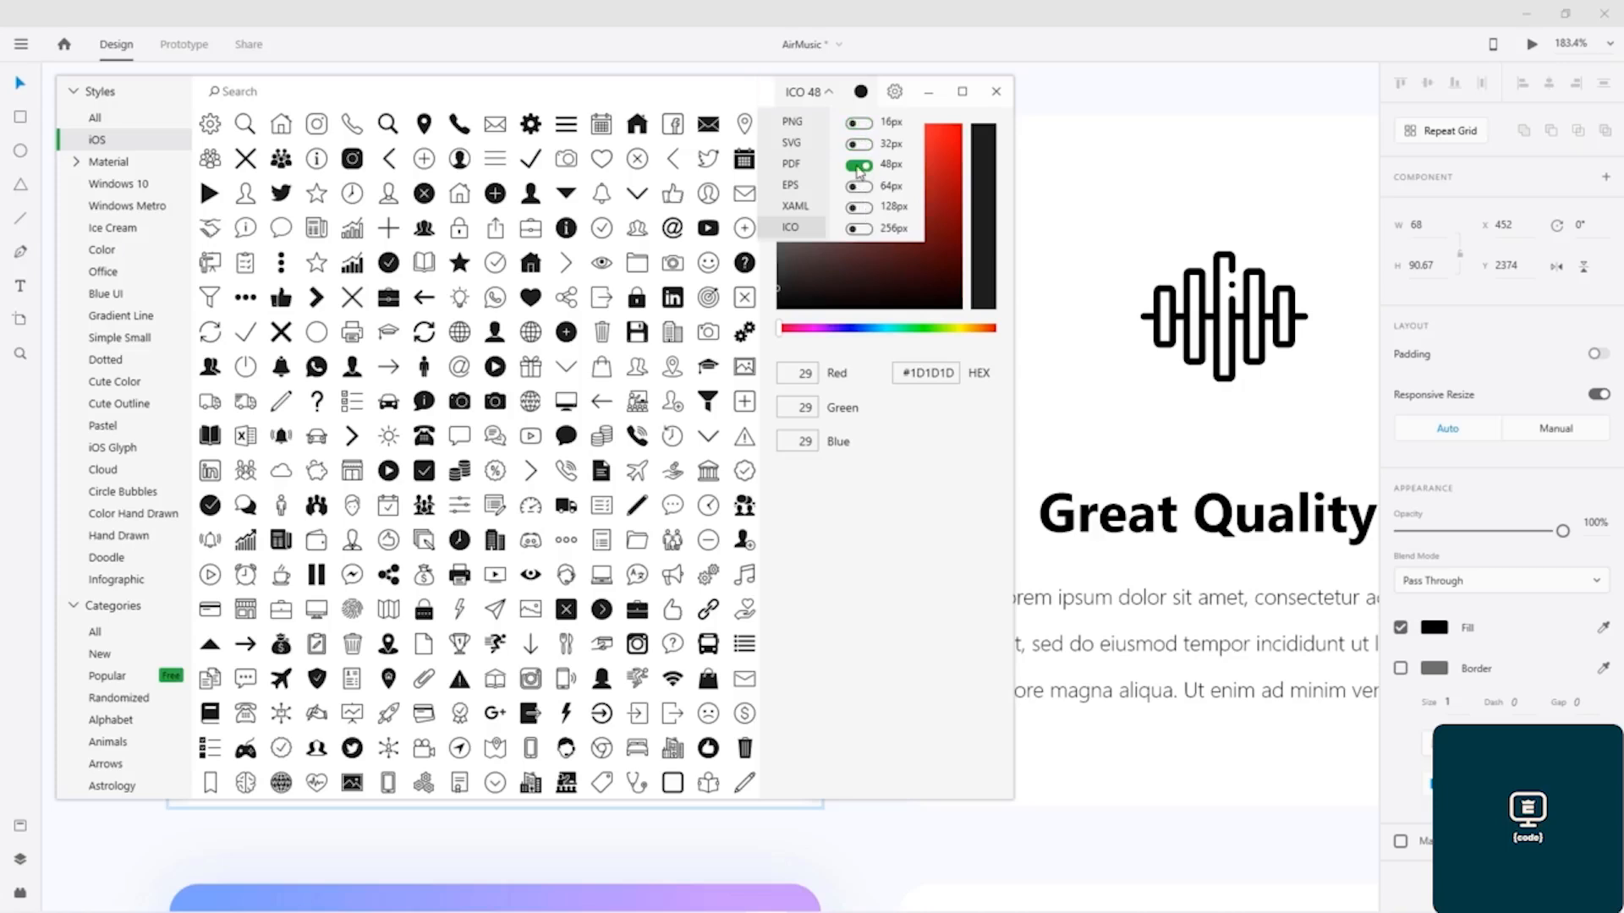
pyautogui.click(859, 228)
pyautogui.click(859, 166)
# Step: Set the icon export format to PNG with a custom size of 512 px
pyautogui.click(797, 127)
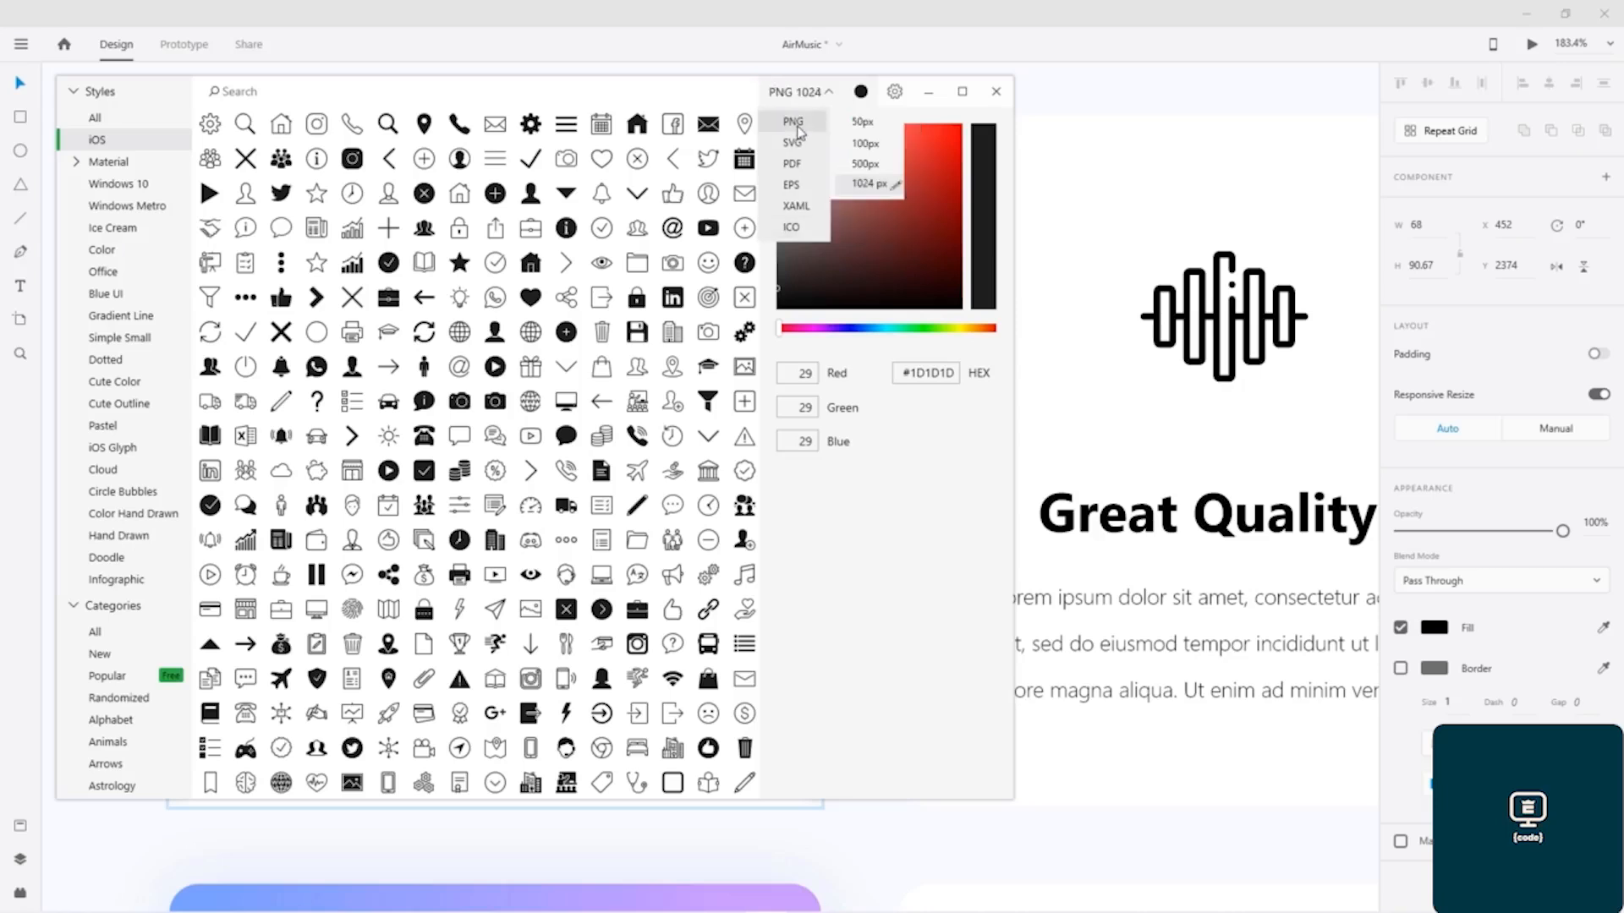
pyautogui.click(868, 185)
pyautogui.moveTo(879, 185); pyautogui.dragTo(855, 192)
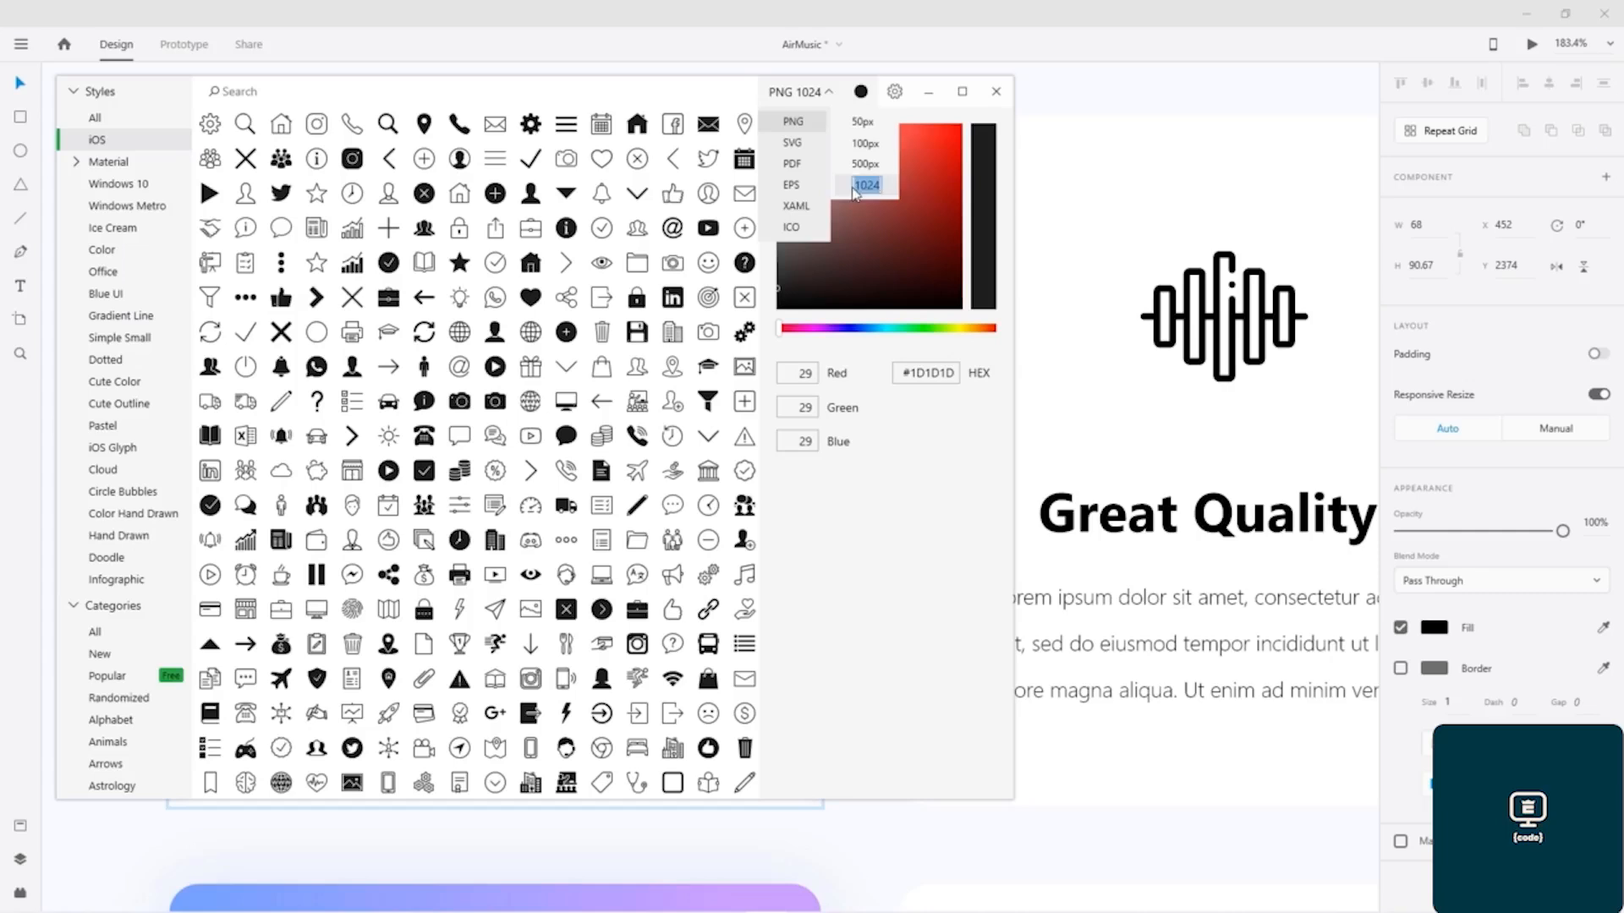
pyautogui.write('512')
pyautogui.press('Return')
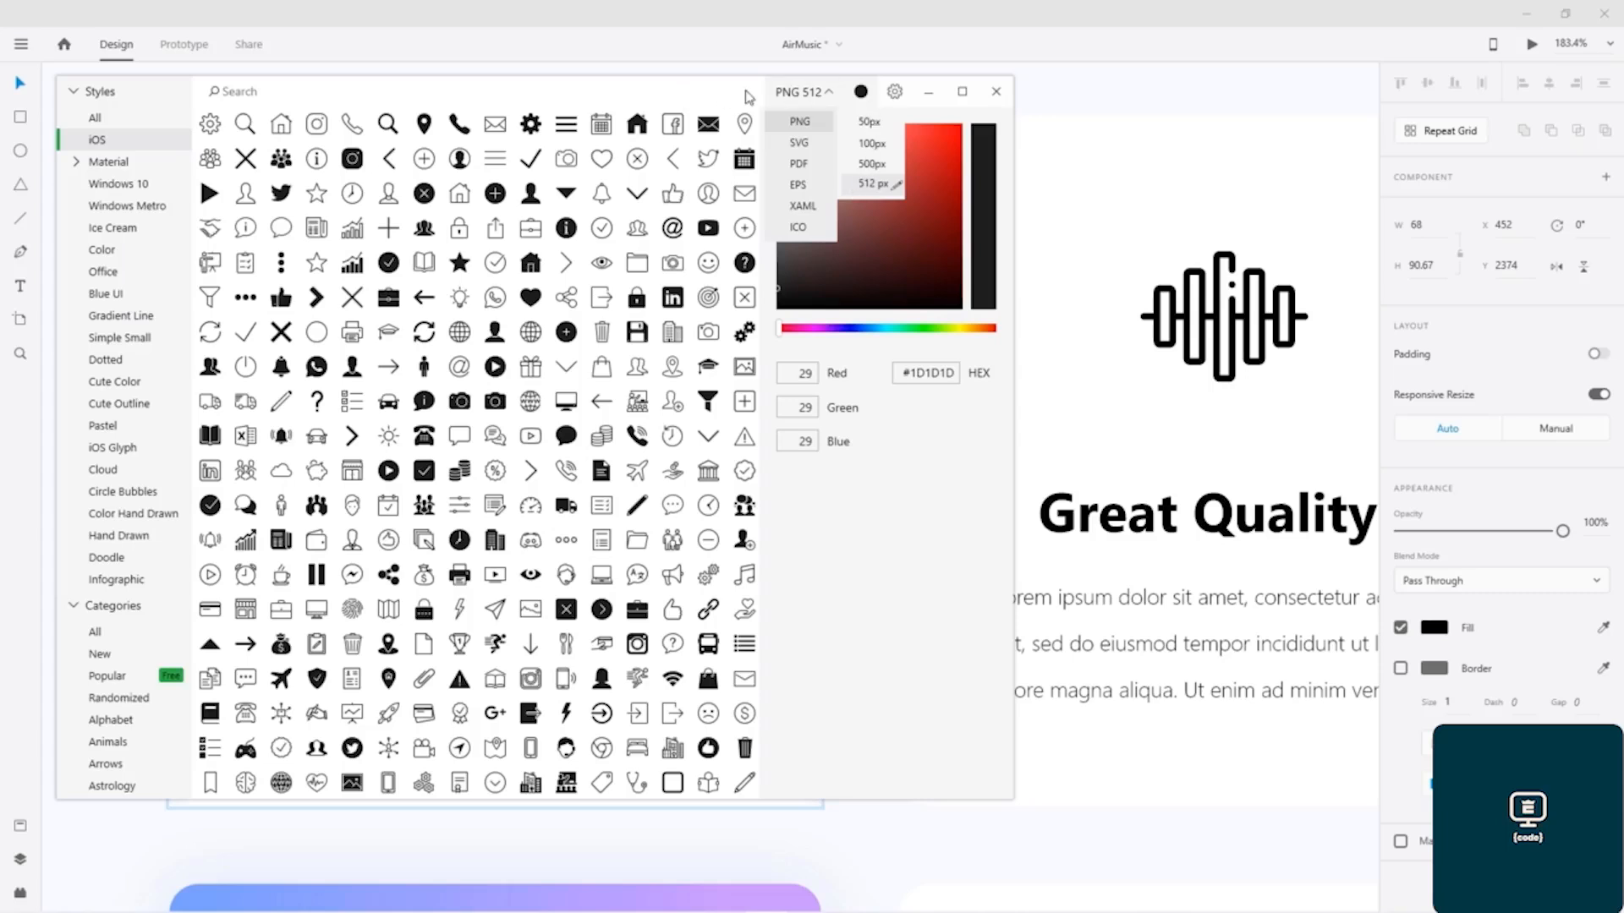
# Step: Look over the icon library's general settings and its lists of styles and categories, and close the library window
pyautogui.click(861, 92)
pyautogui.click(898, 94)
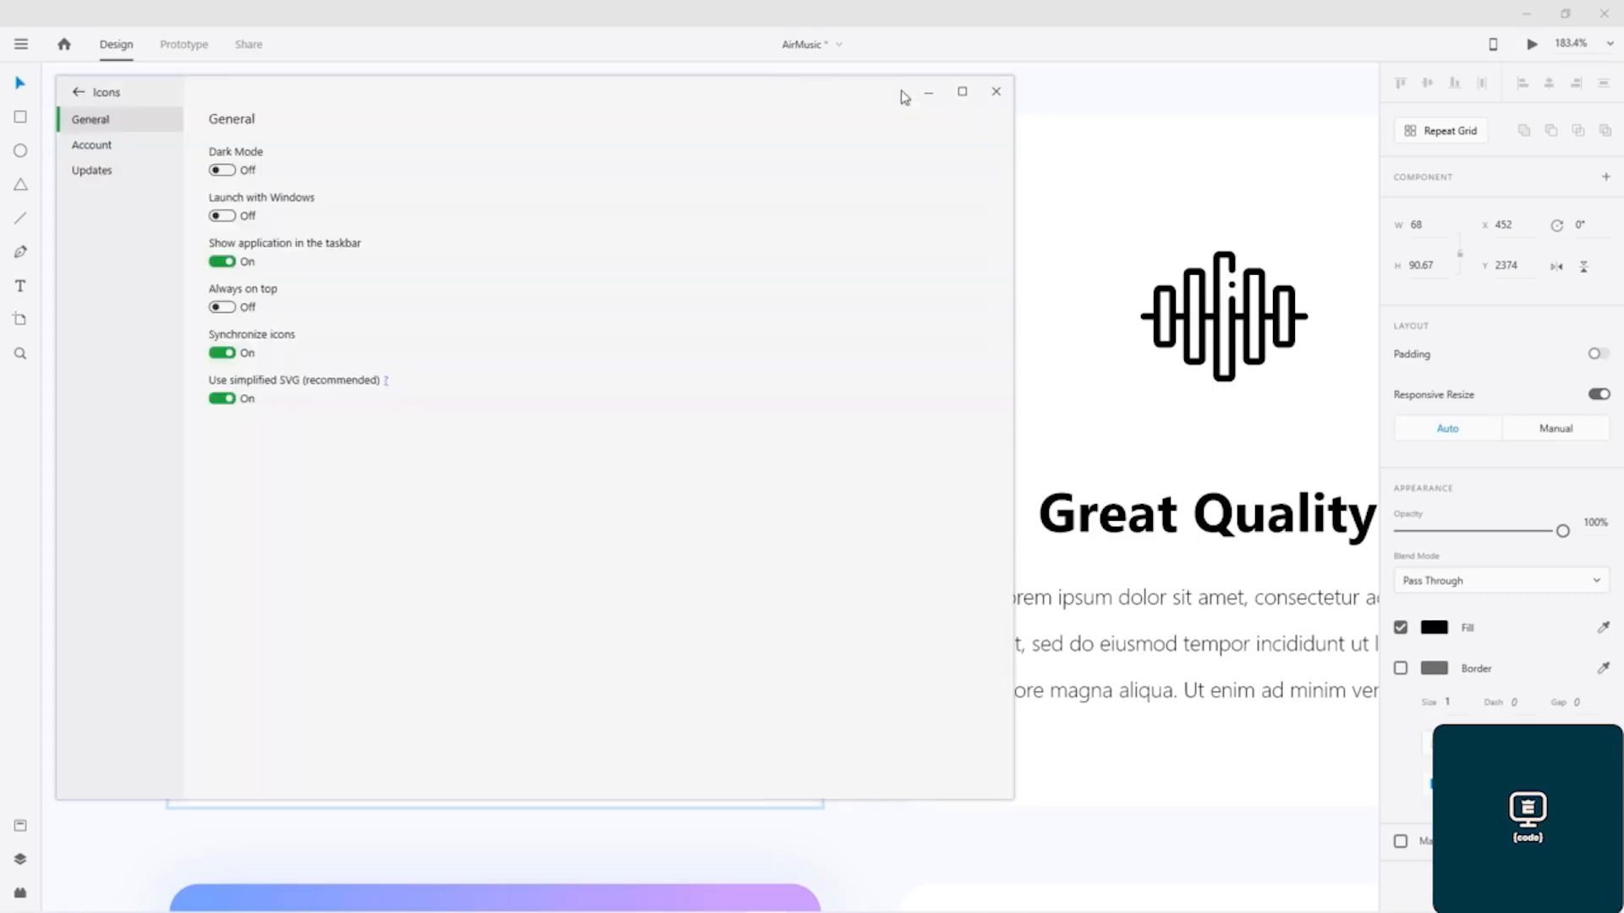
pyautogui.click(103, 94)
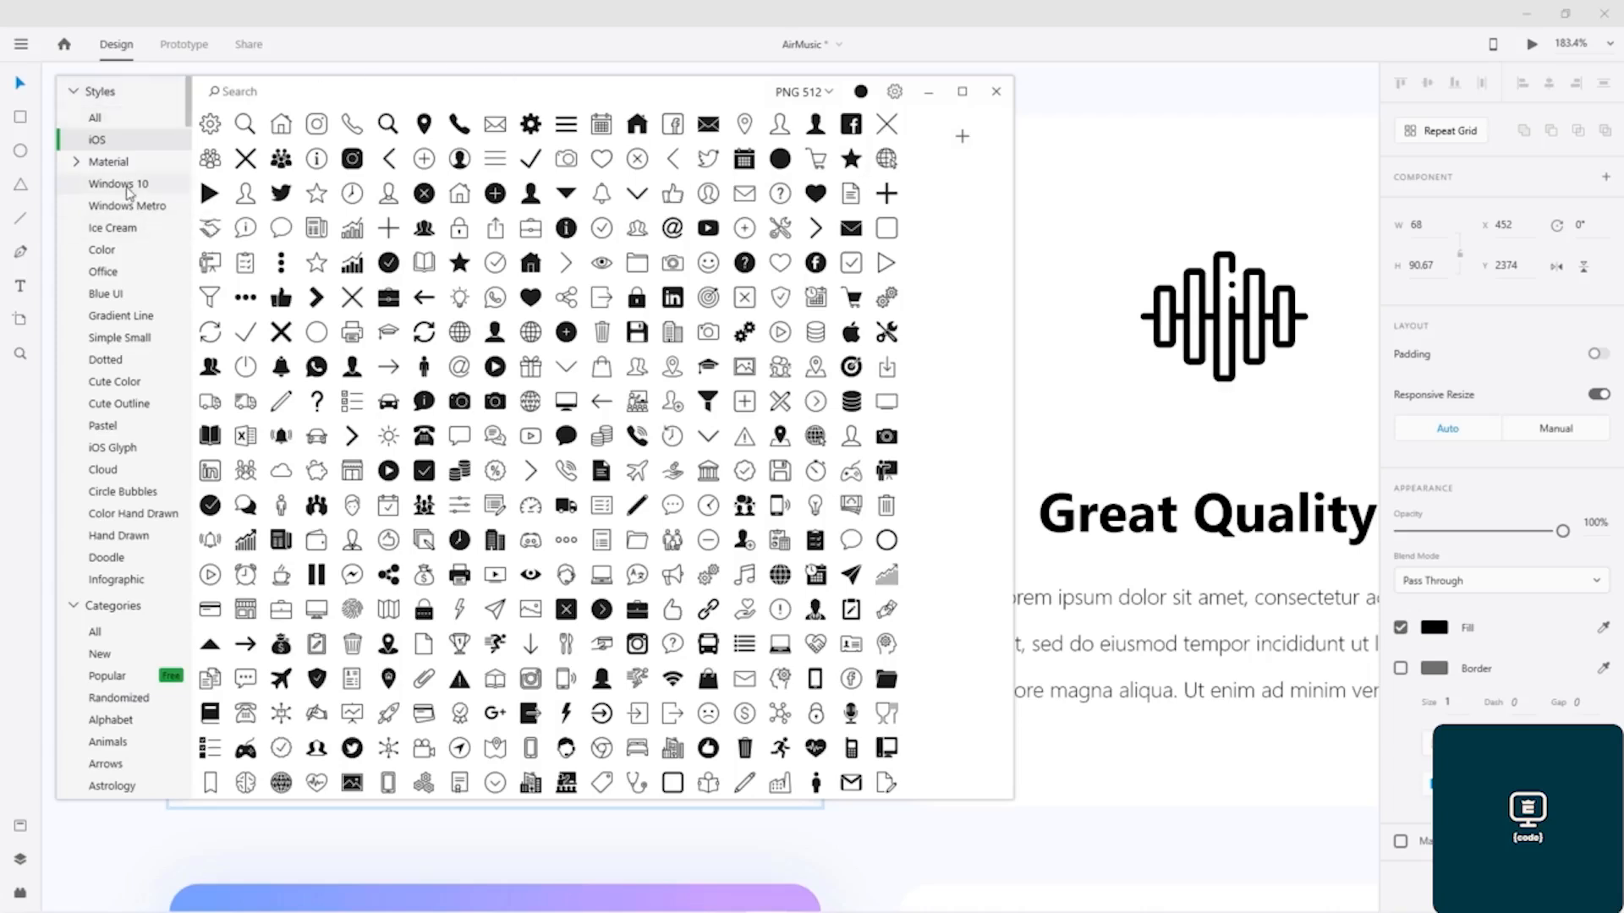
pyautogui.moveTo(189, 109); pyautogui.dragTo(163, 652)
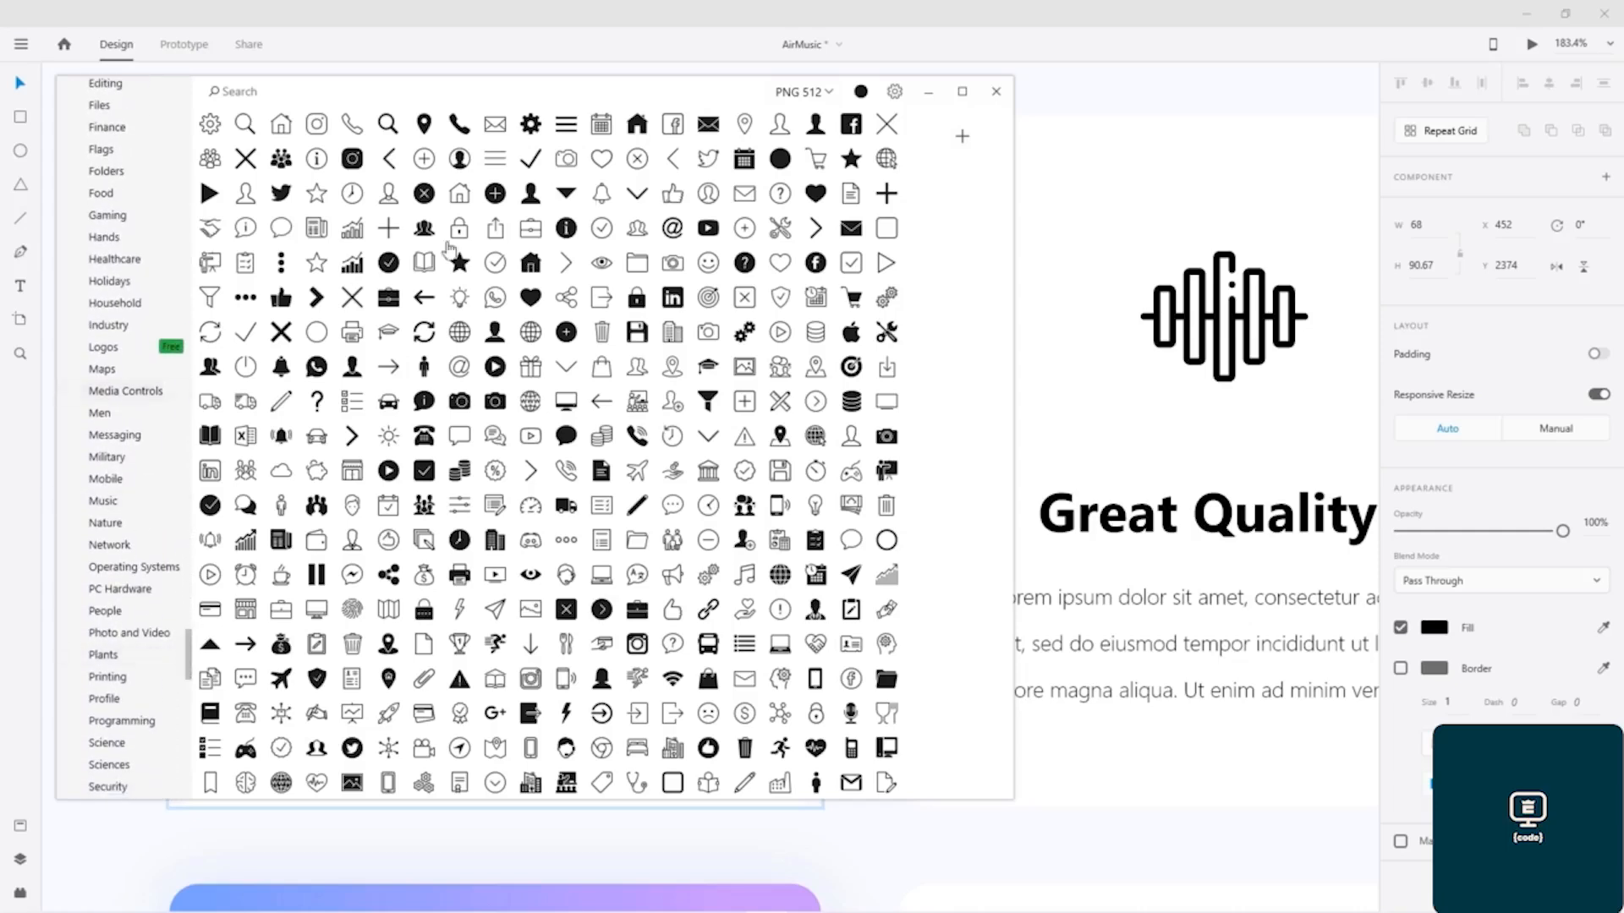
pyautogui.click(997, 92)
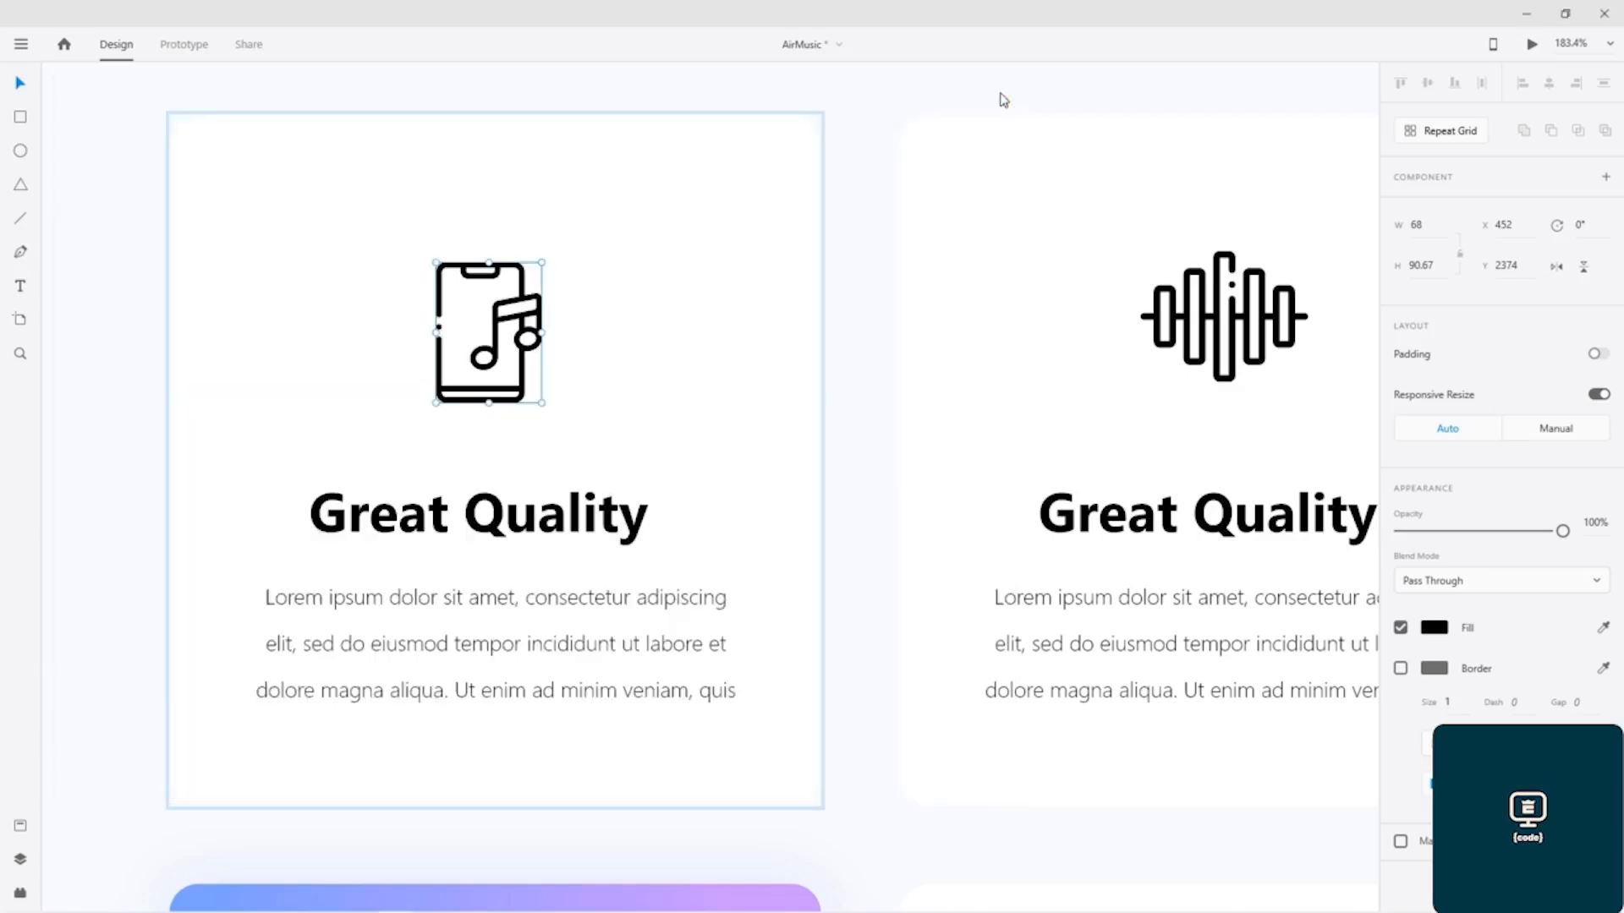
# Step: Turn on the layout grid for the Air Music – 1 artboard
pyautogui.scroll(-3, 811, 382)
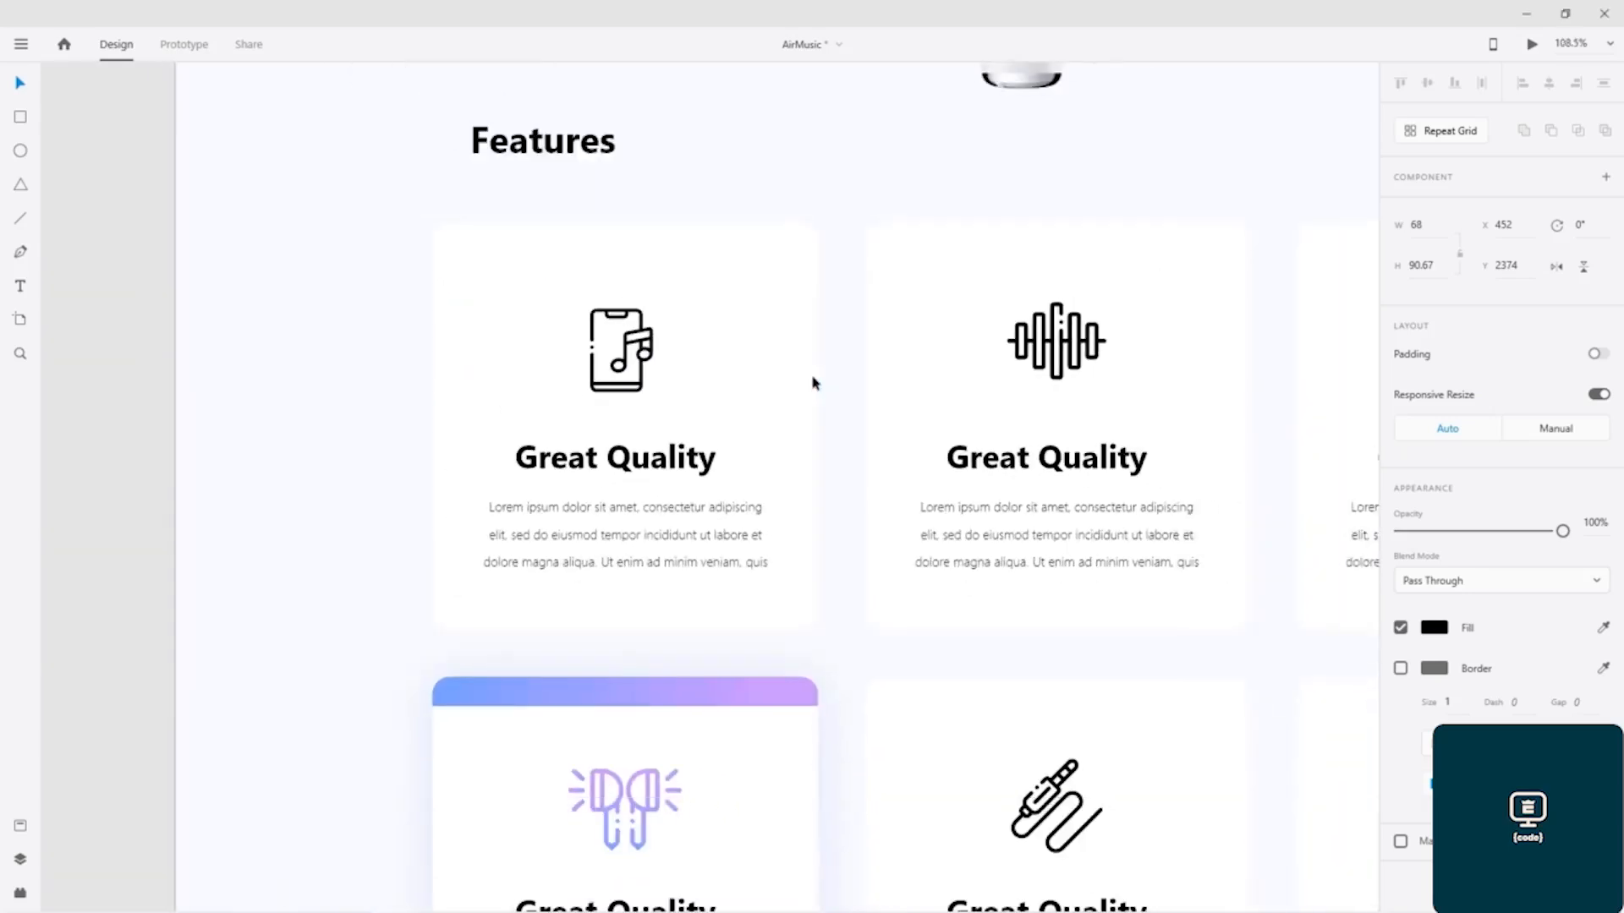
pyautogui.scroll(-2, 812, 383)
pyautogui.moveTo(1229, 370); pyautogui.dragTo(453, 320)
pyautogui.click(1098, 395)
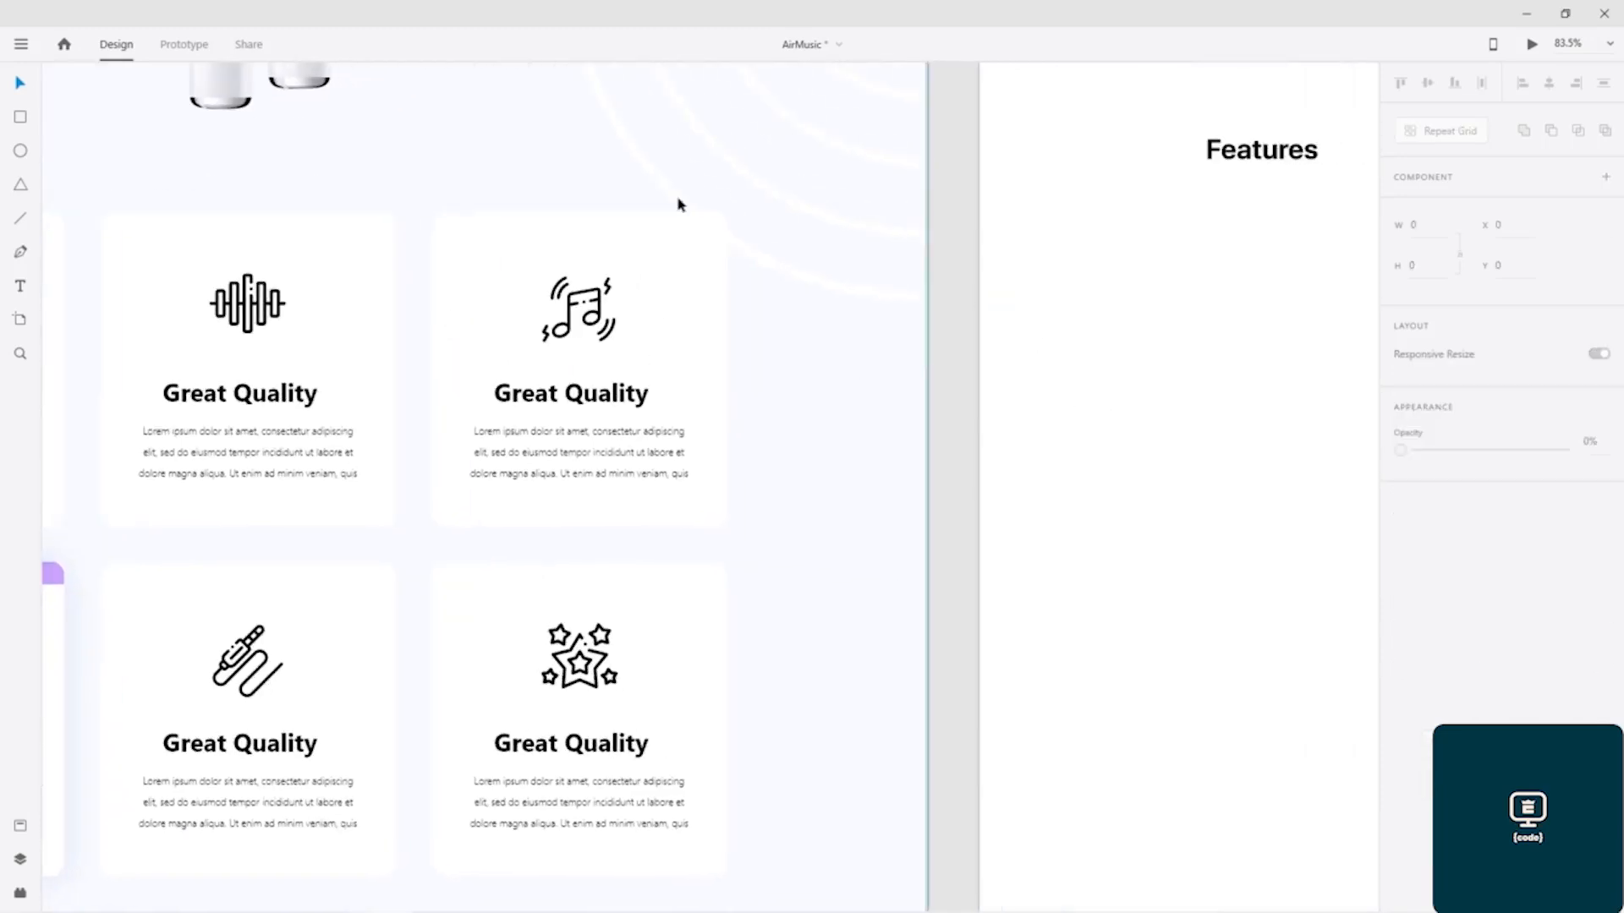
pyautogui.scroll(-5, 1130, 280)
pyautogui.moveTo(976, 292); pyautogui.dragTo(518, 625)
pyautogui.scroll(2, 694, 203)
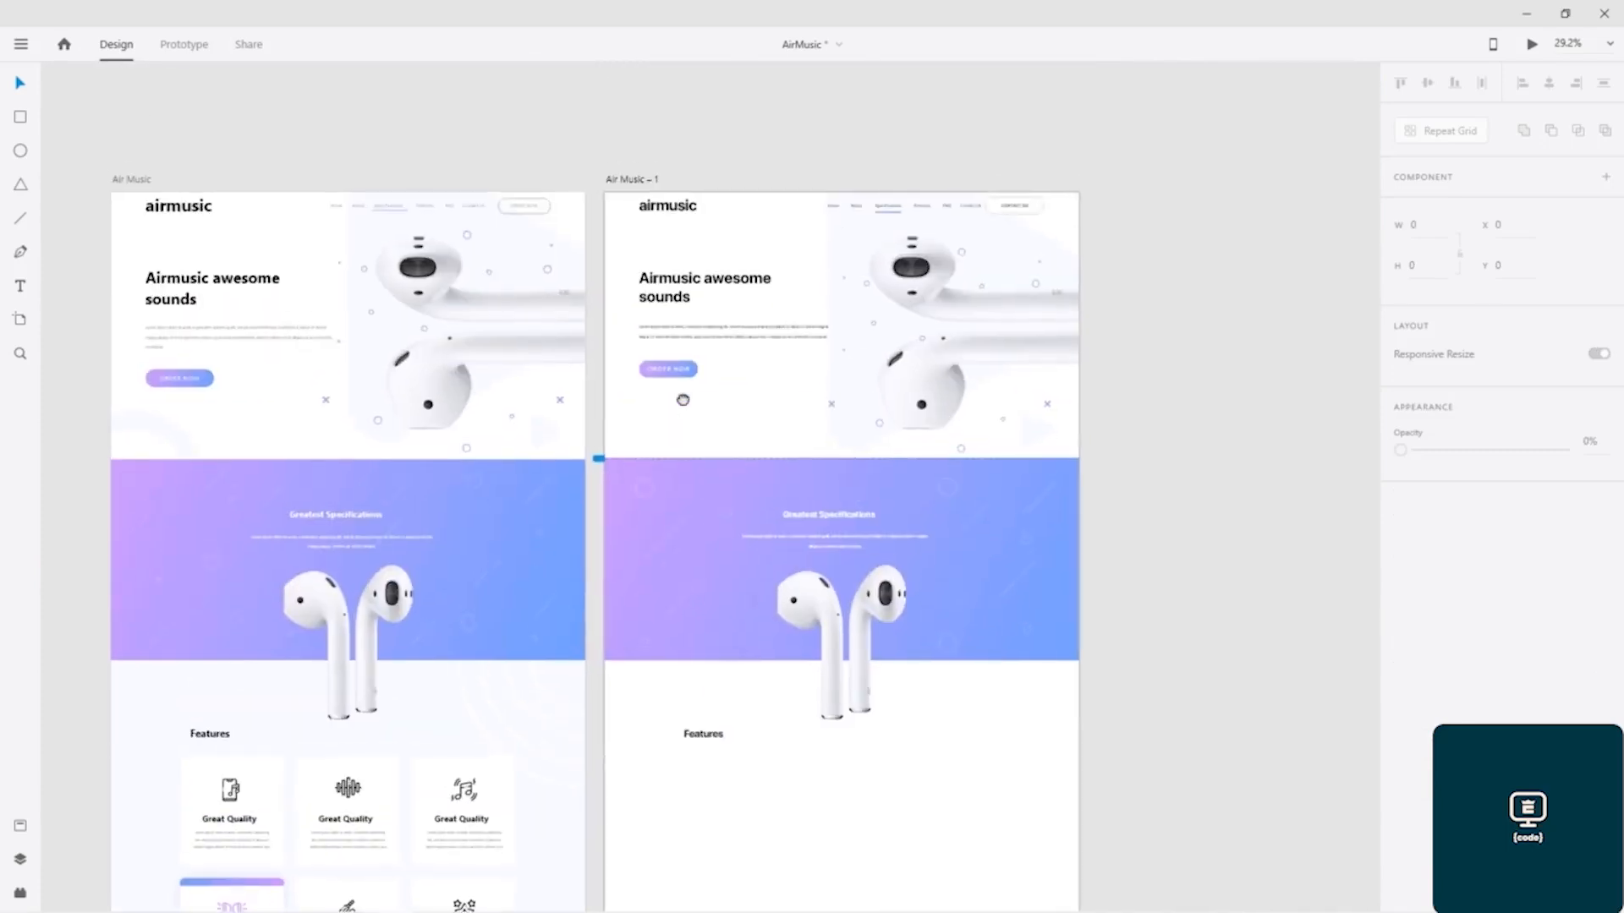
pyautogui.click(630, 172)
pyautogui.click(1400, 671)
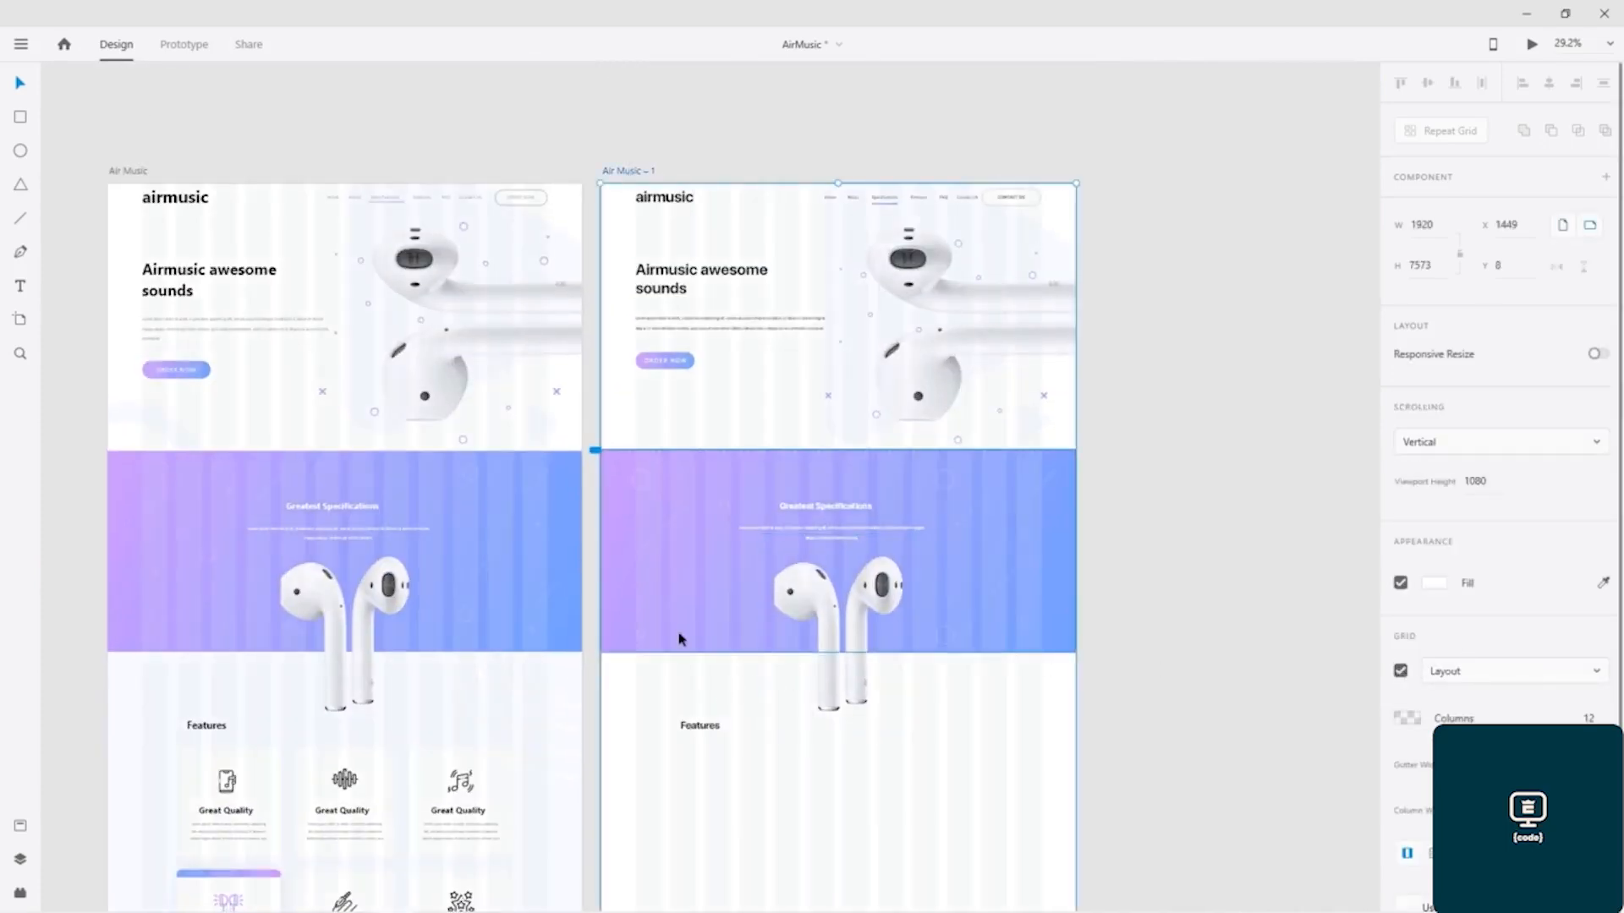
# Step: Draw a rectangle about 471 × 490 below the Features heading on the Air Music – 1 artboard and move it to about X 379, Y 2277
pyautogui.scroll(-4, 690, 617)
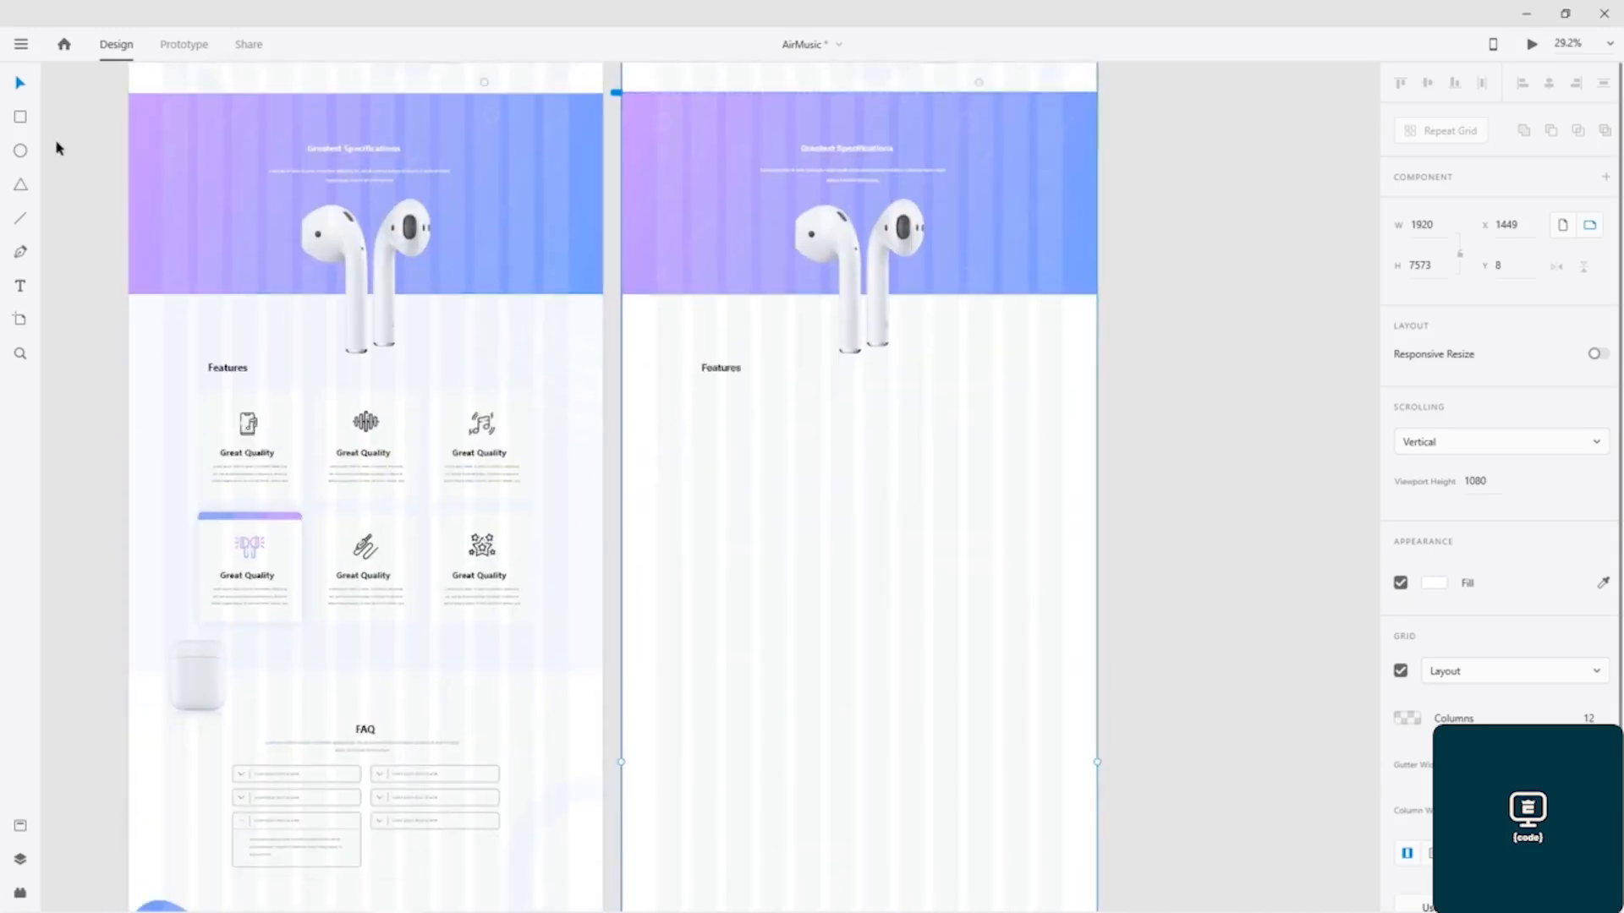
pyautogui.click(21, 119)
pyautogui.moveTo(691, 395)
pyautogui.mouseDown()
pyautogui.moveTo(823, 542)
pyautogui.moveTo(808, 500)
pyautogui.moveTo(810, 515)
pyautogui.mouseUp()
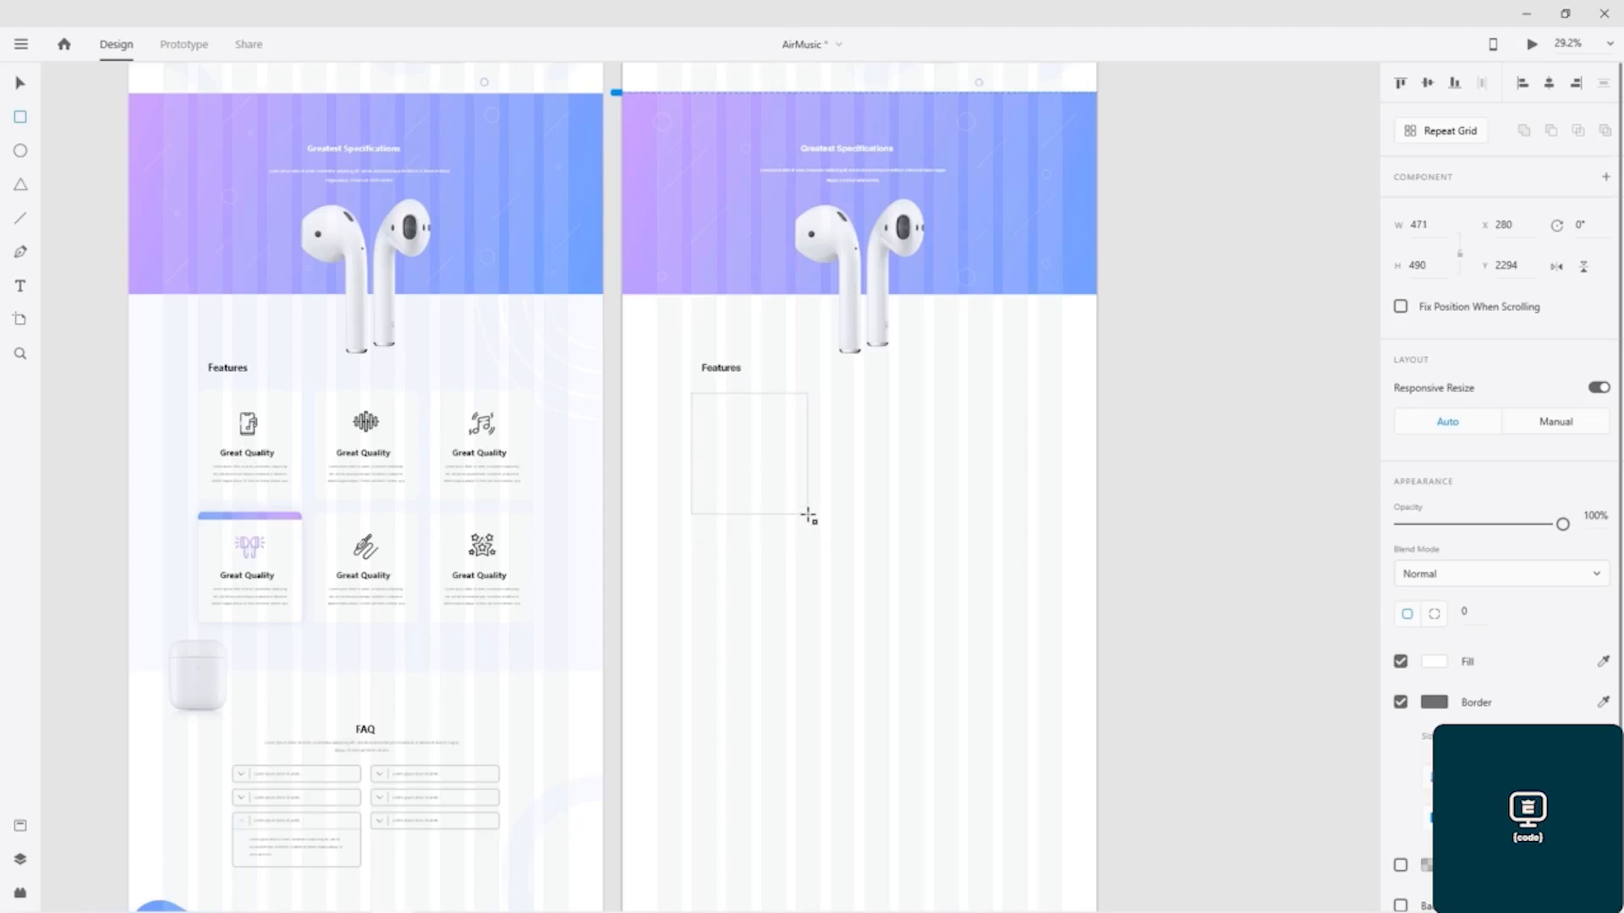
pyautogui.moveTo(808, 516); pyautogui.dragTo(808, 516)
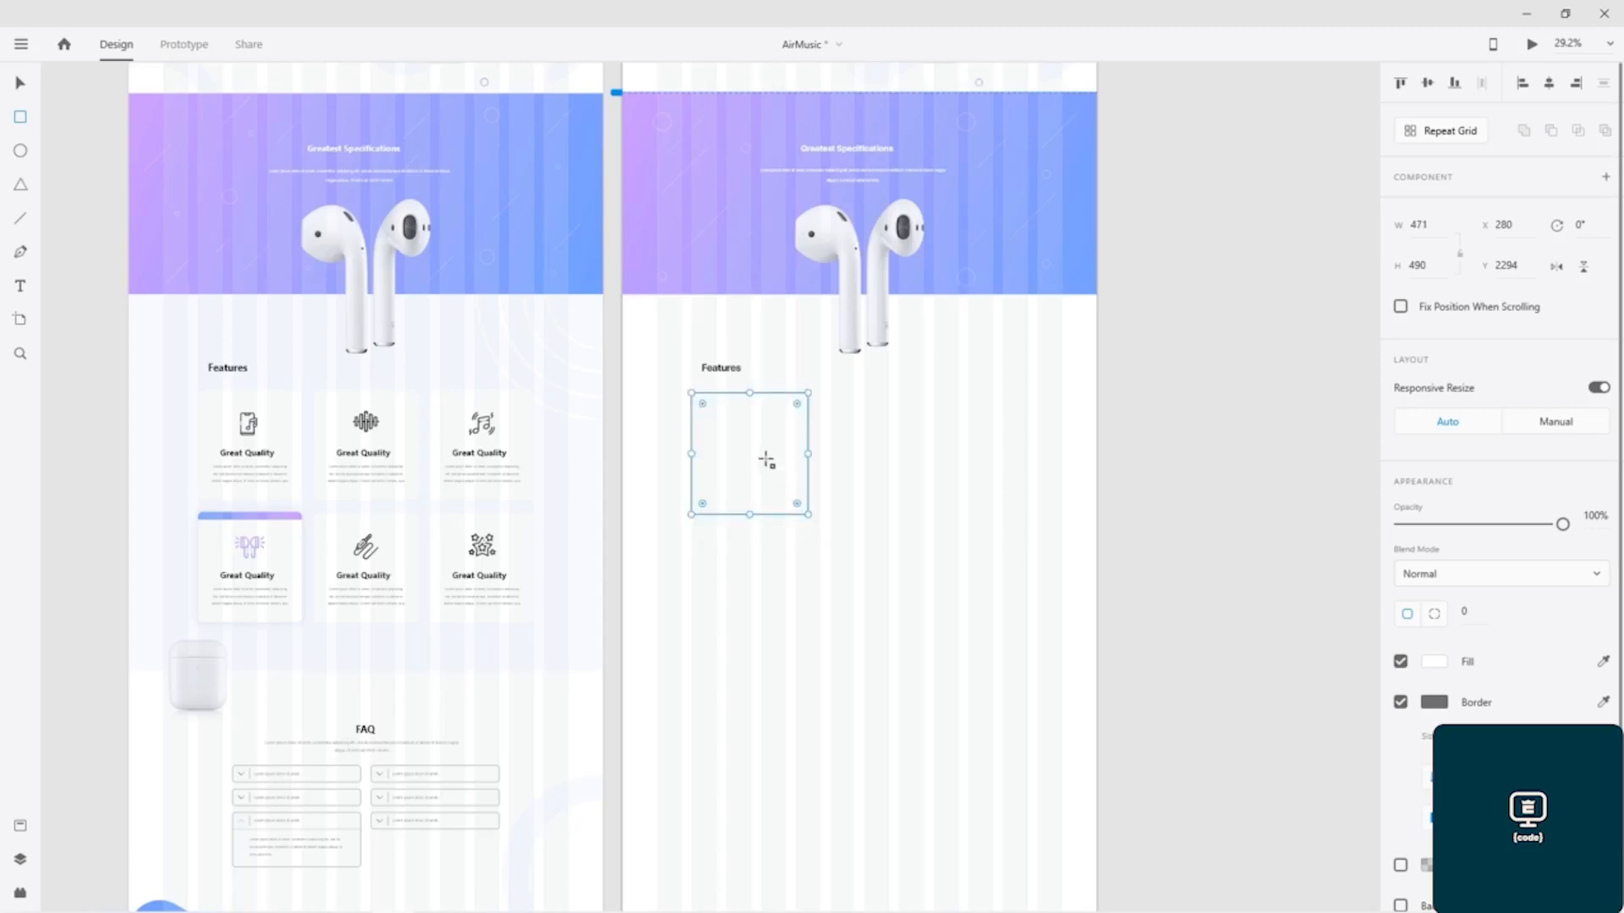
pyautogui.moveTo(720, 440); pyautogui.dragTo(747, 436)
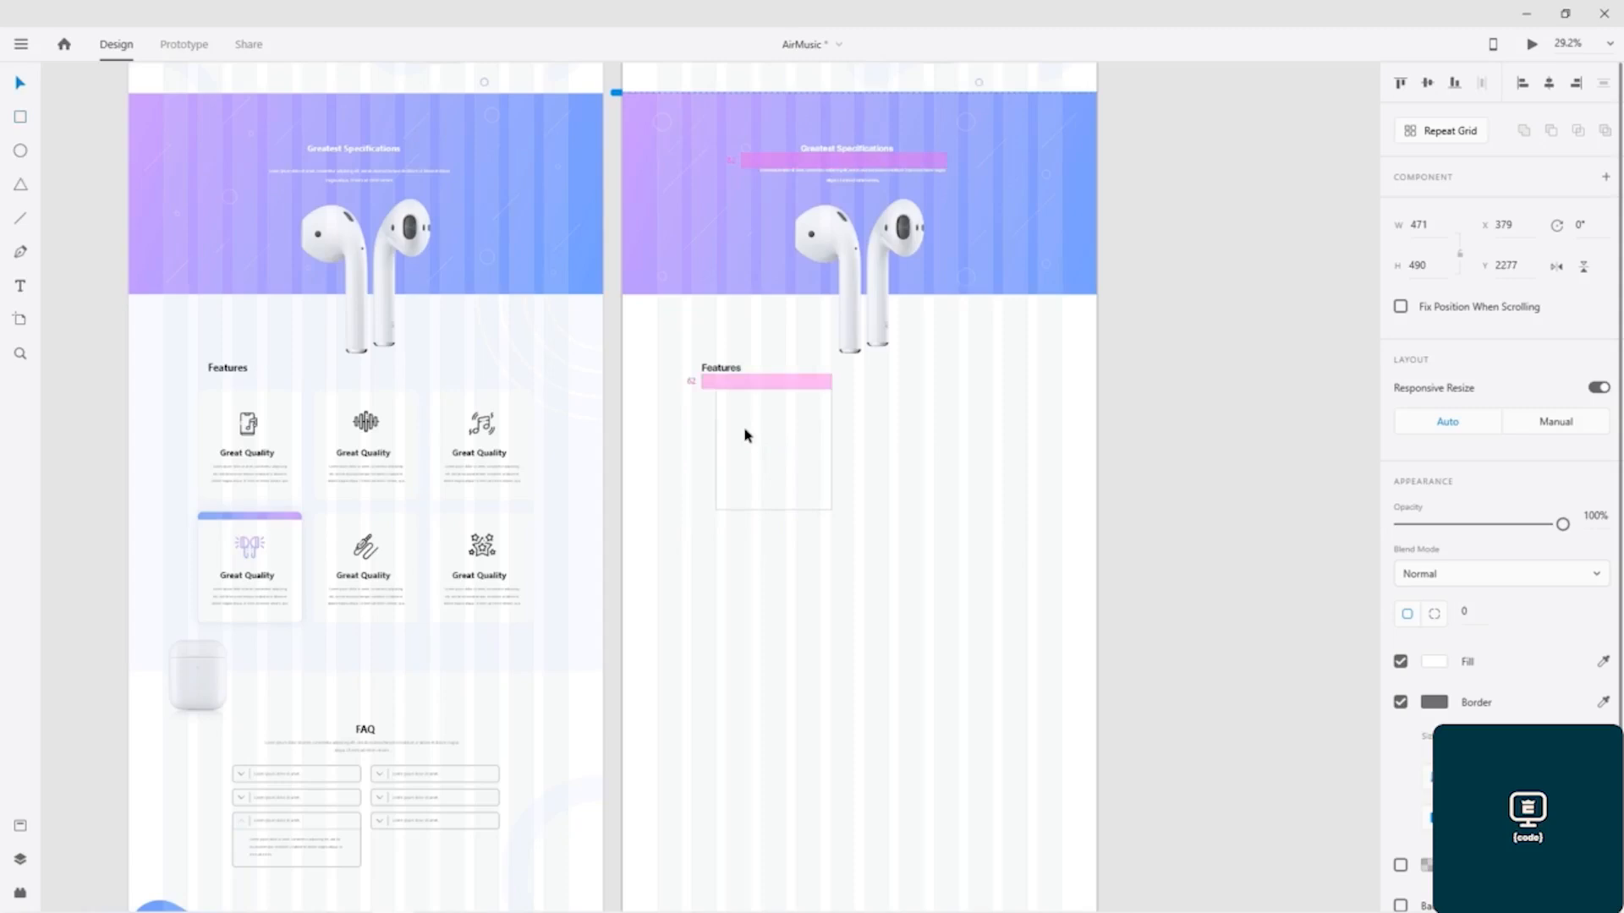
pyautogui.moveTo(747, 436); pyautogui.dragTo(747, 435)
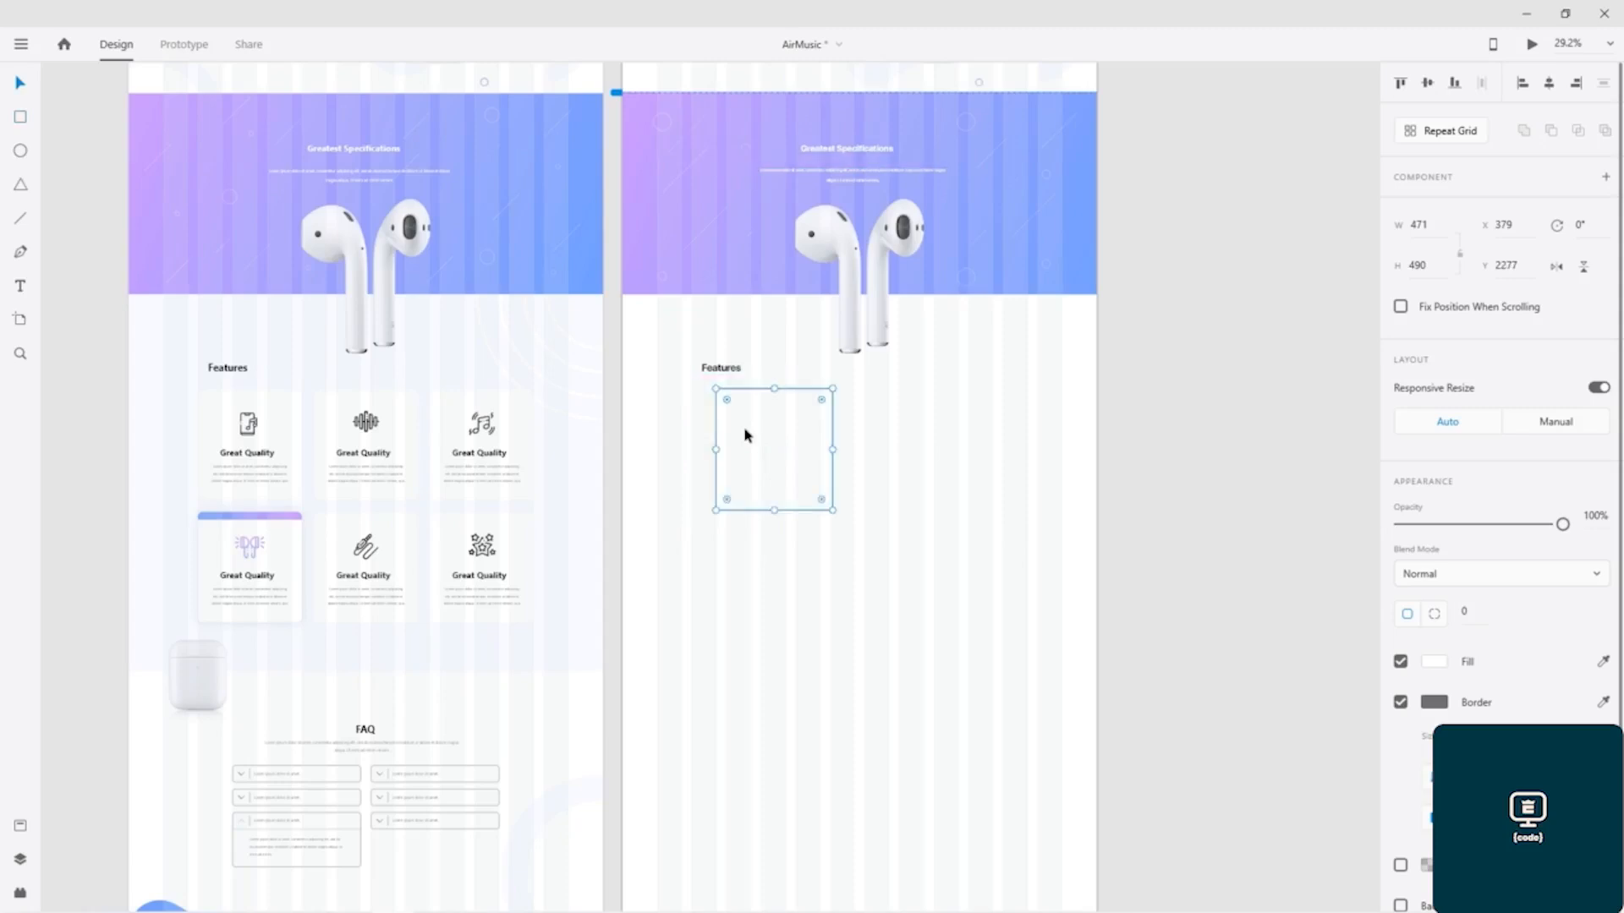
# Step: Remove the feature card rectangle's border and set its corner radius to 50
pyautogui.click(1401, 702)
pyautogui.click(1470, 612)
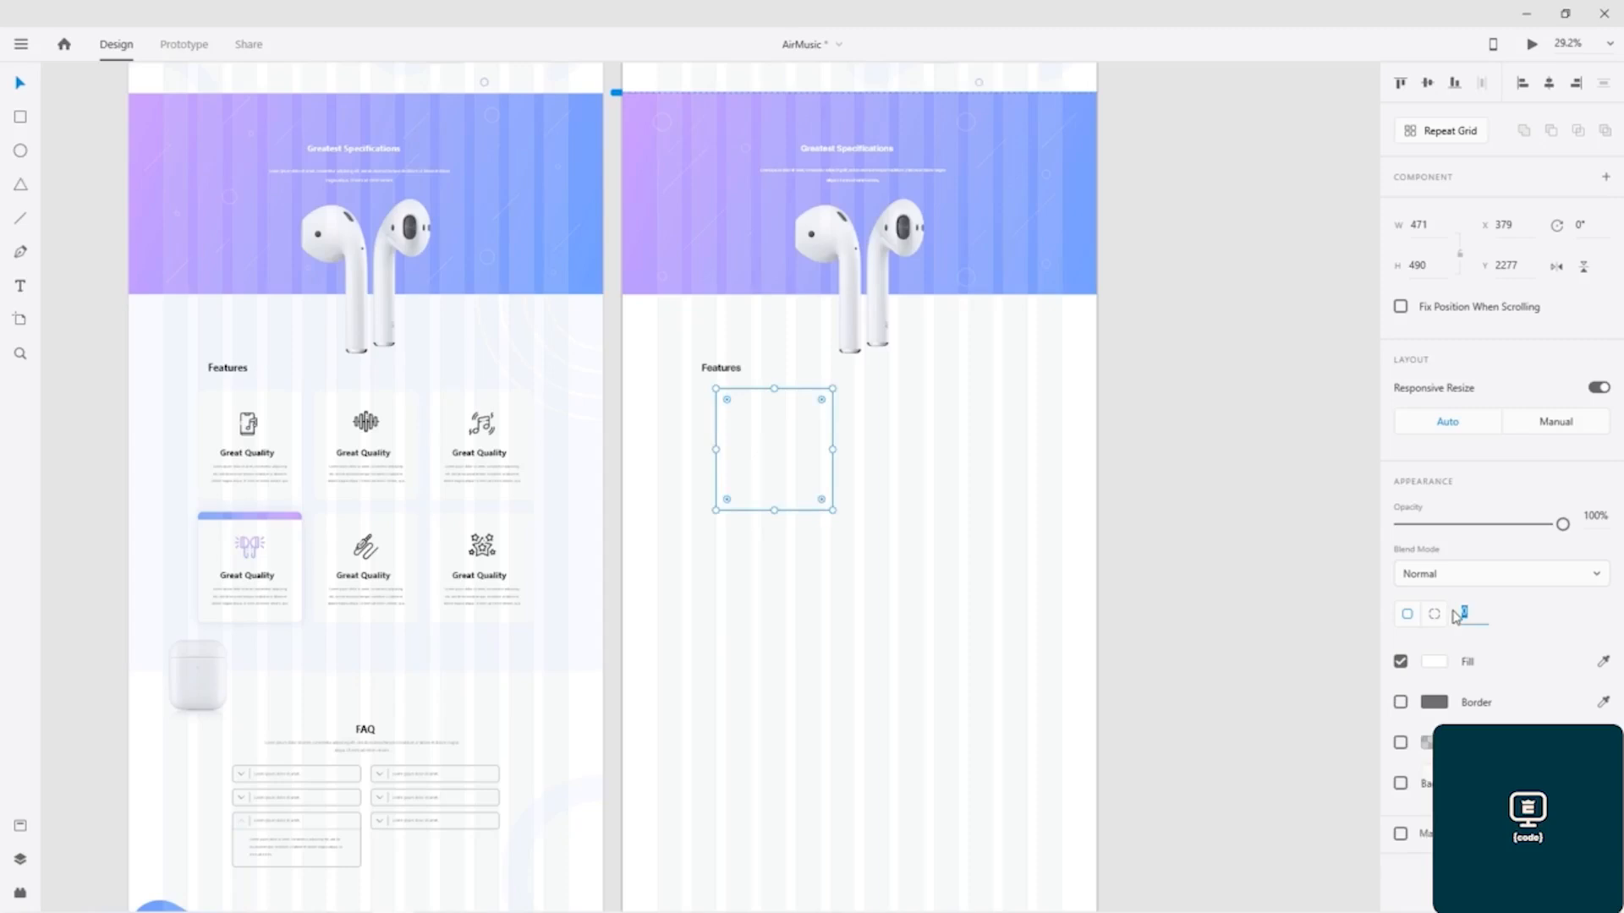
pyautogui.write('50')
pyautogui.press('Return')
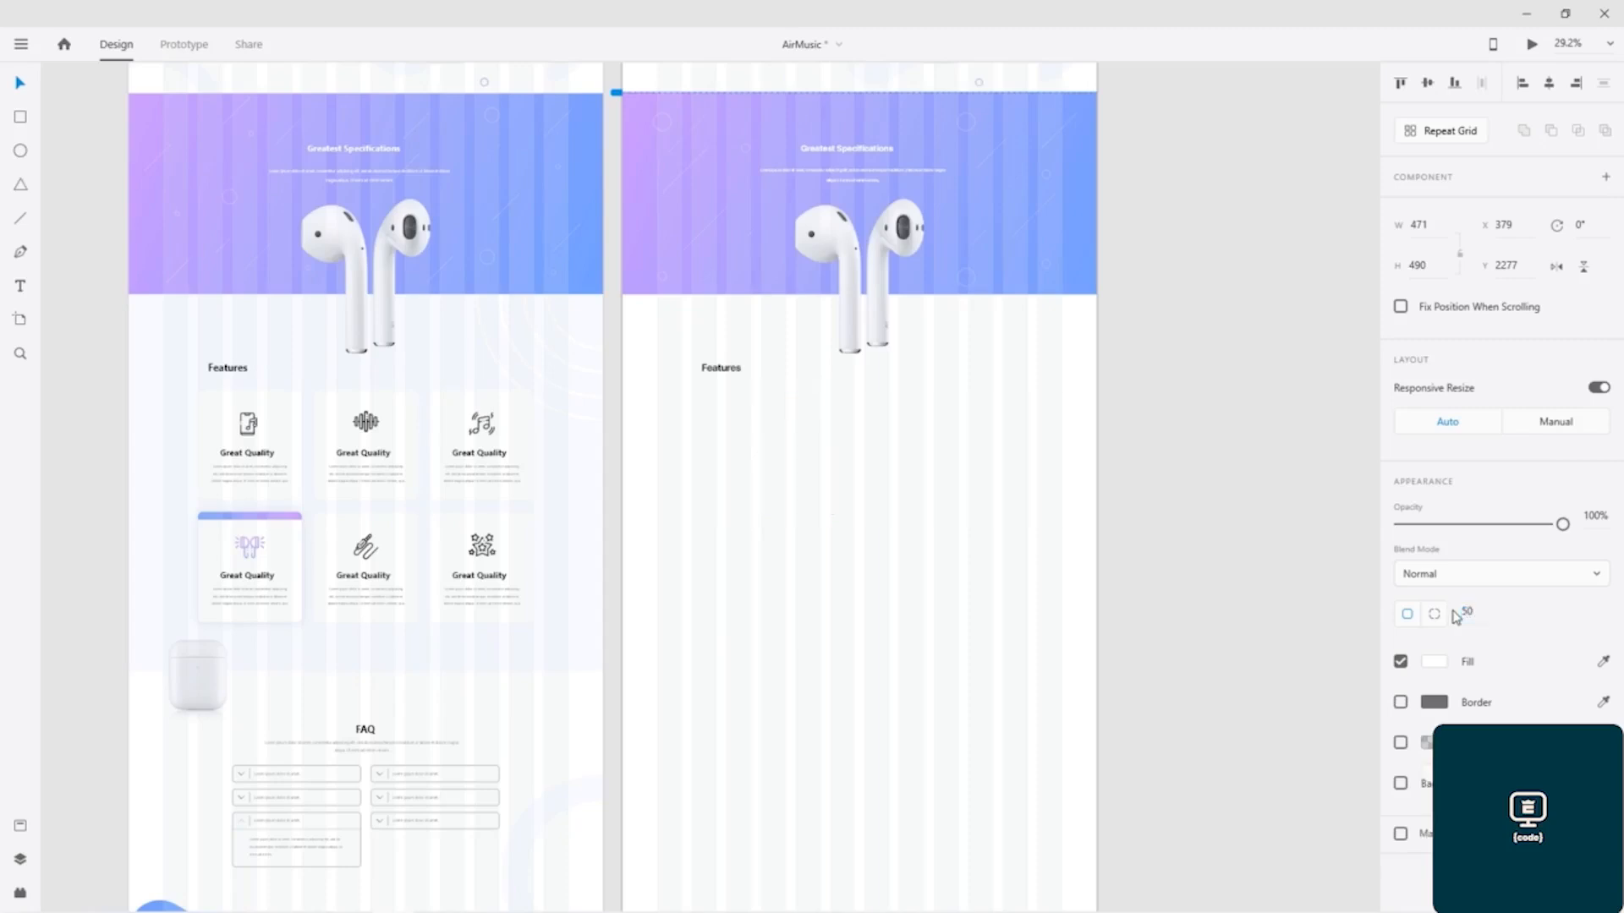
# Step: Check the feature card's fill colour and the Features section background in the finished Air Music design
pyautogui.click(1434, 662)
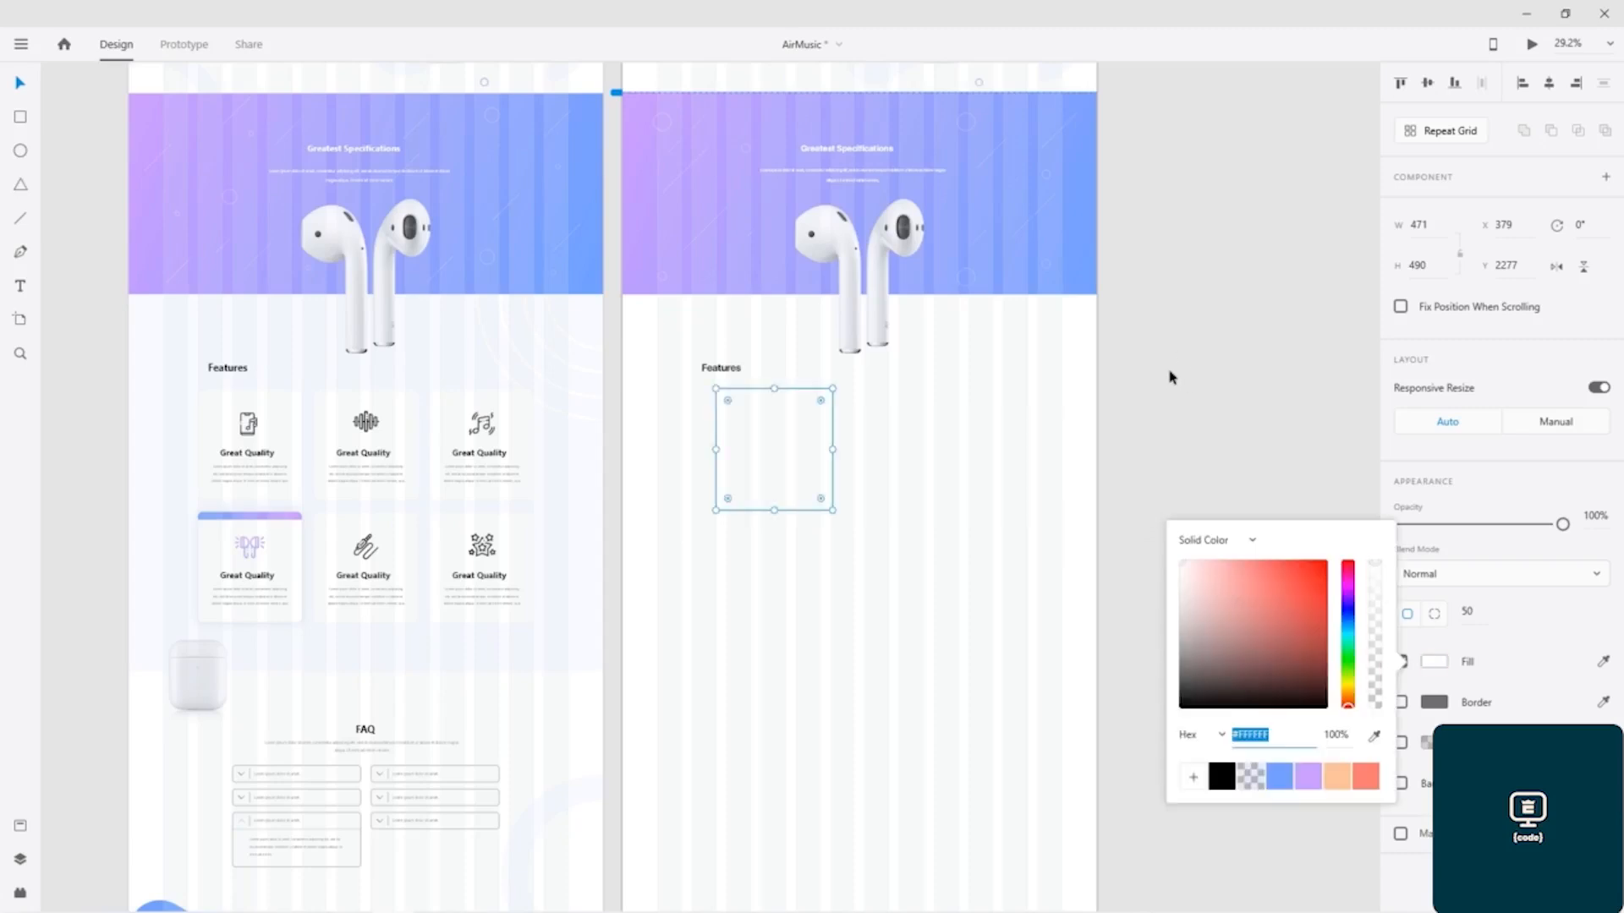
pyautogui.click(141, 385)
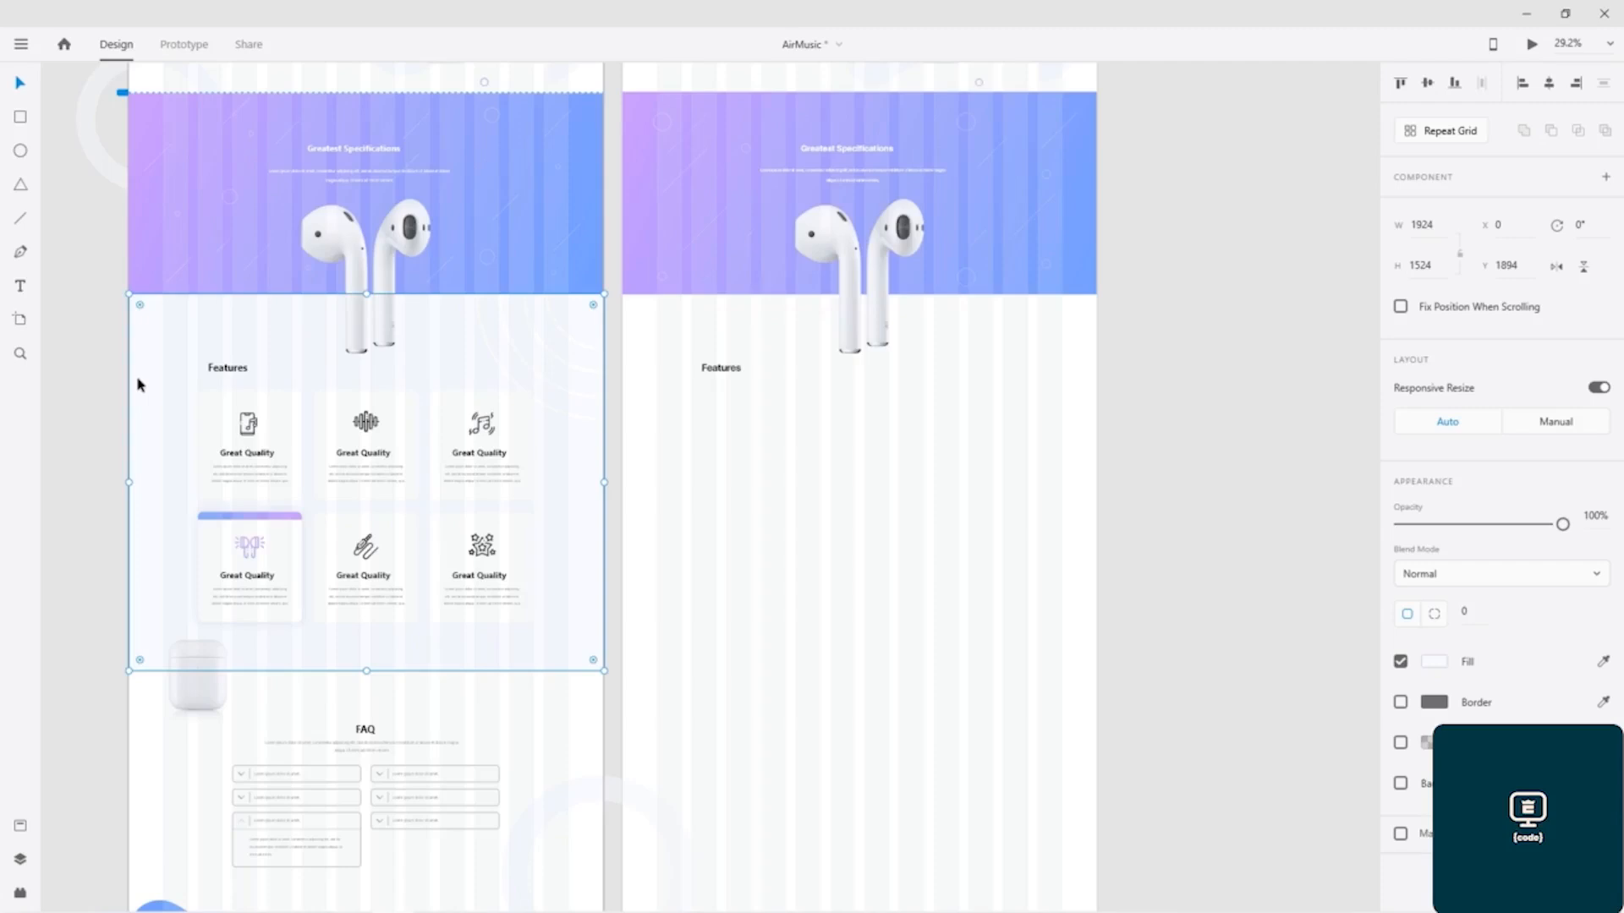
pyautogui.click(680, 366)
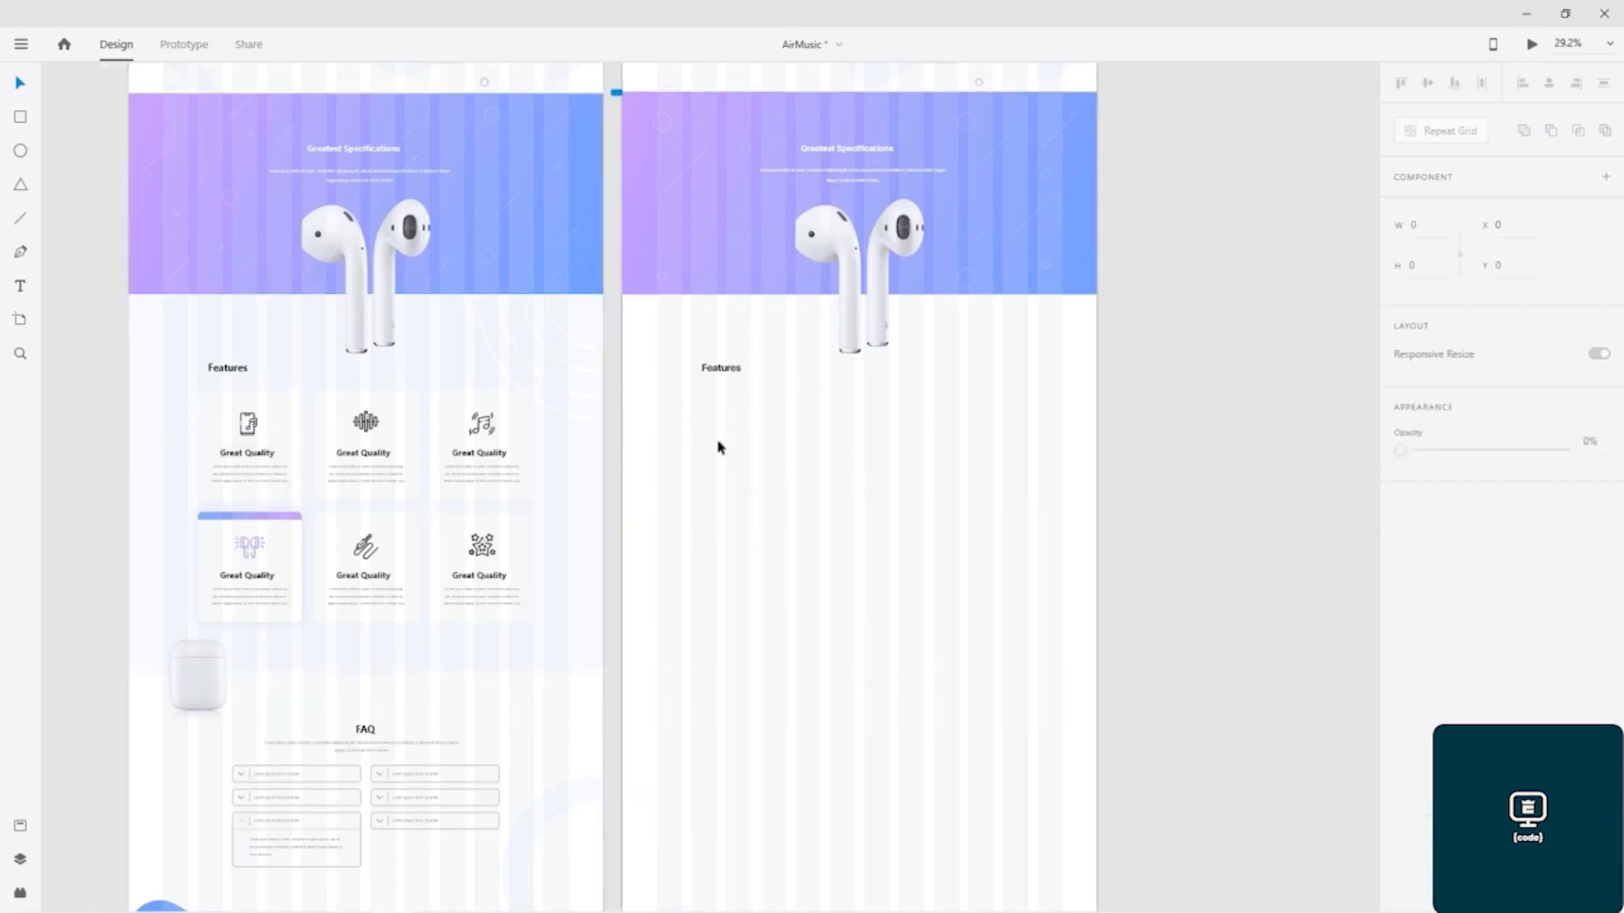
pyautogui.click(755, 449)
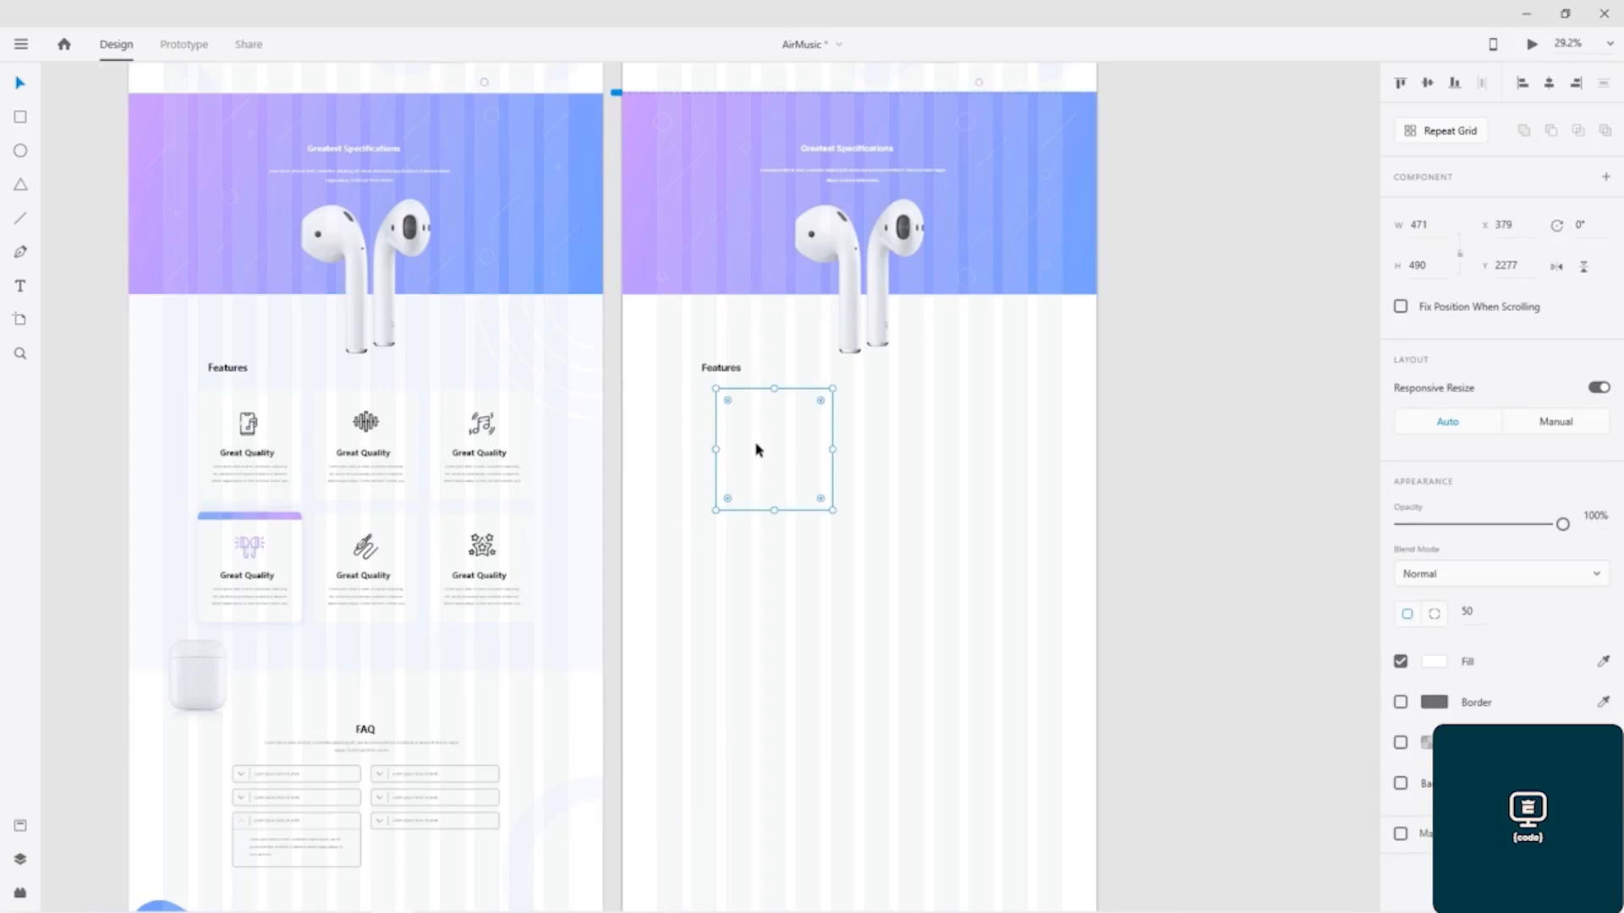
pyautogui.press('Delete')
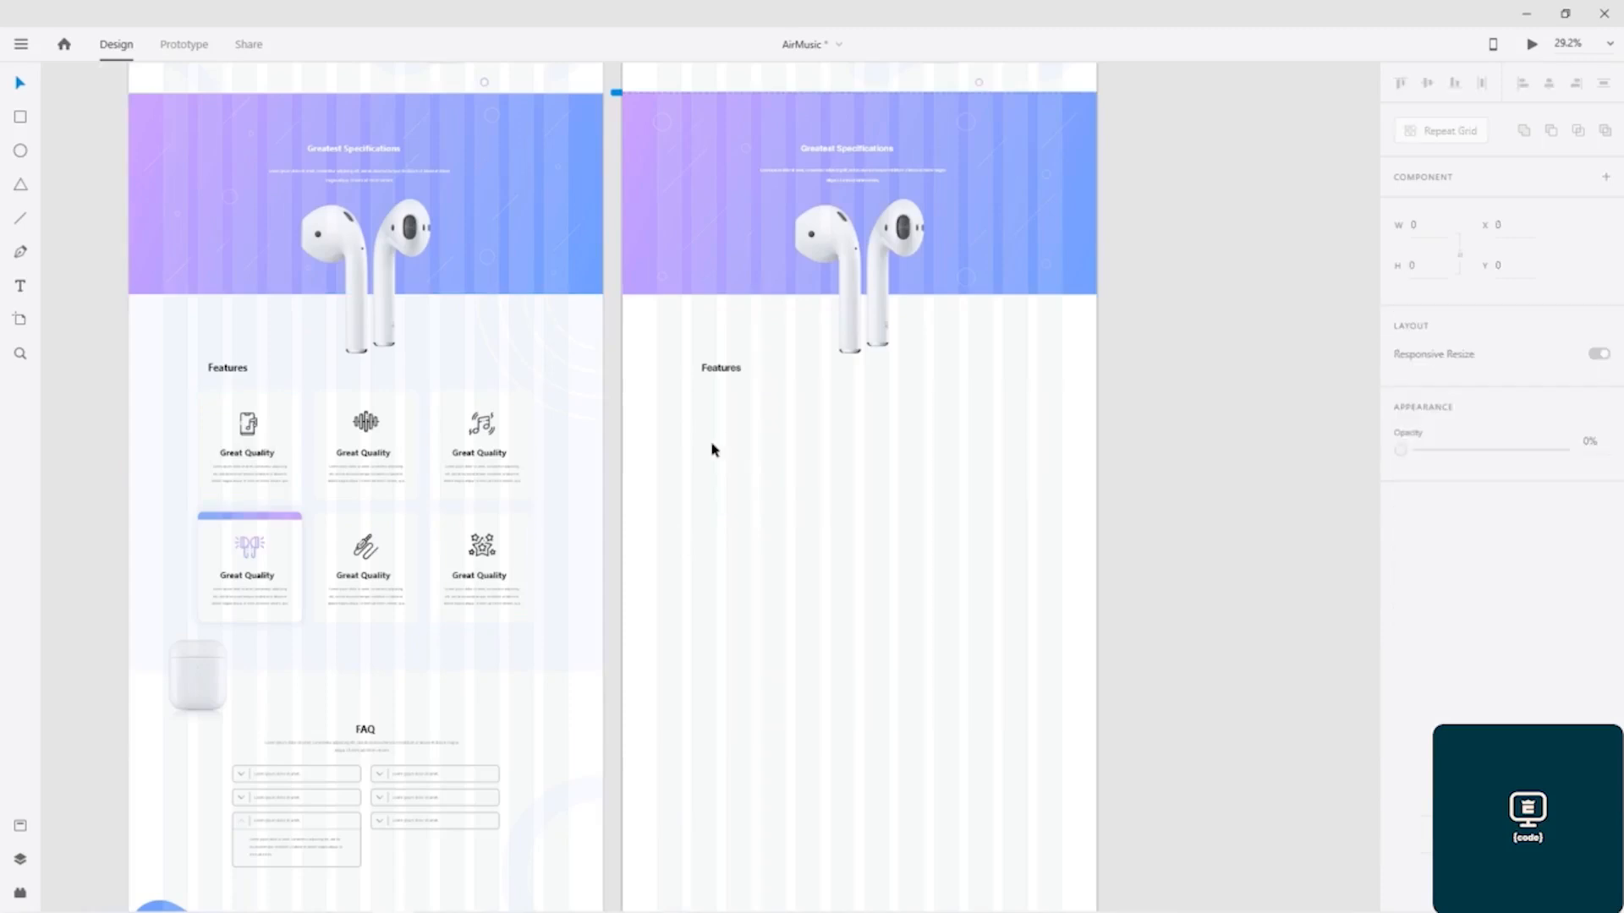
# Step: Draw a full-width rectangle about 1920 × 1521 directly below the Greatest Specifications banner on the Air Music – 1 artboard
pyautogui.click(21, 116)
pyautogui.moveTo(622, 298)
pyautogui.mouseDown()
pyautogui.moveTo(772, 612)
pyautogui.moveTo(1015, 682)
pyautogui.moveTo(1130, 668)
pyautogui.moveTo(1095, 669)
pyautogui.mouseUp()
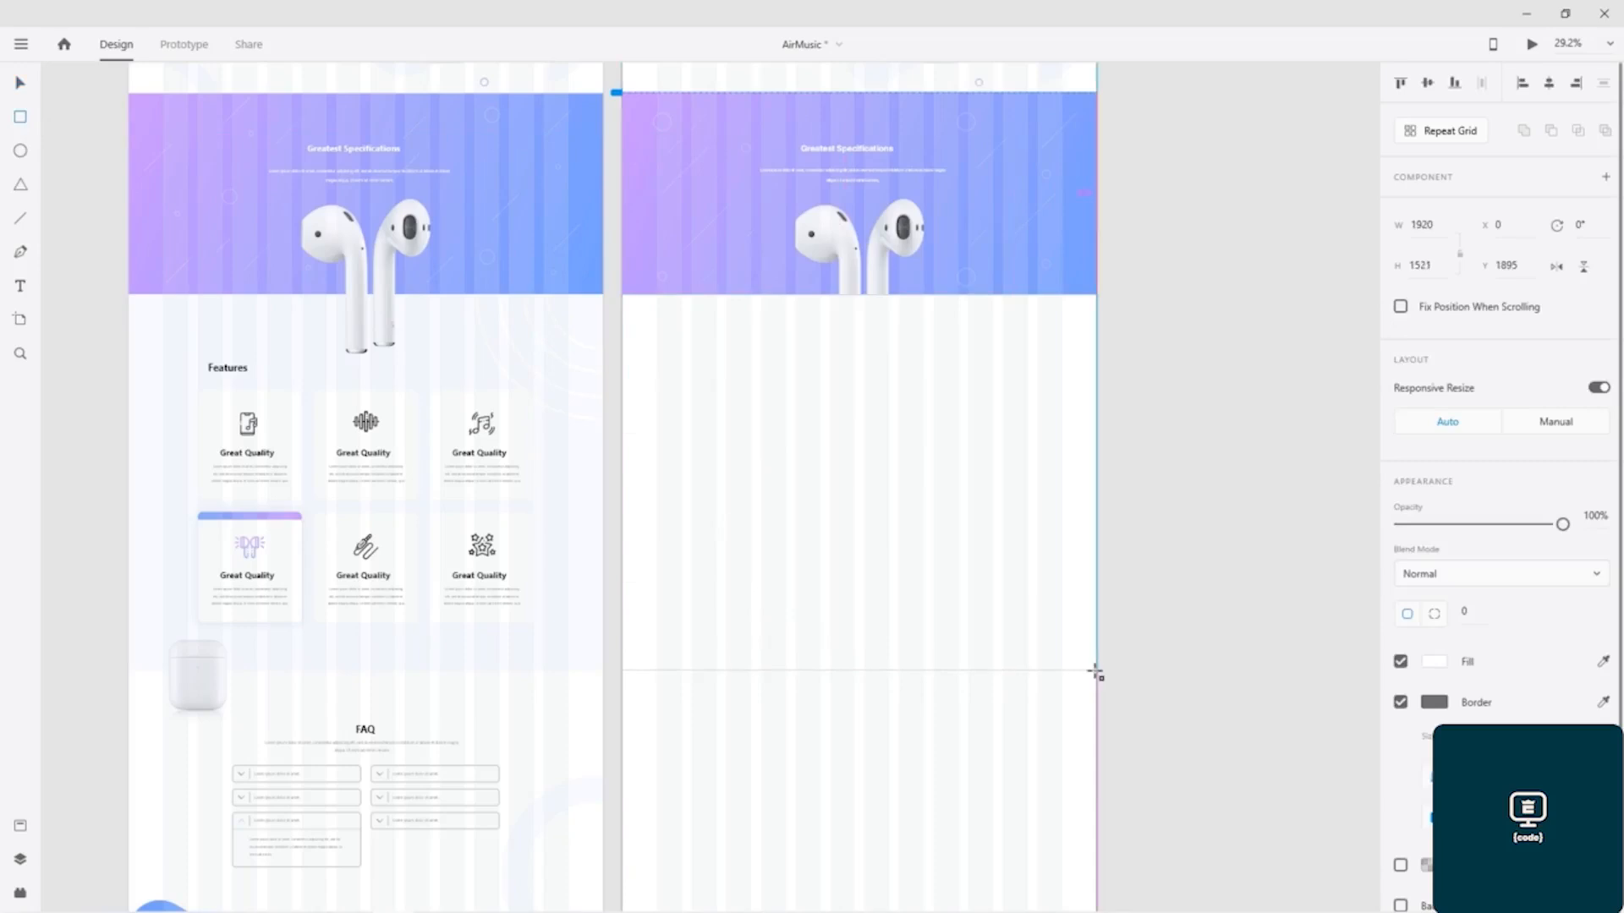
pyautogui.moveTo(1095, 672); pyautogui.dragTo(1095, 670)
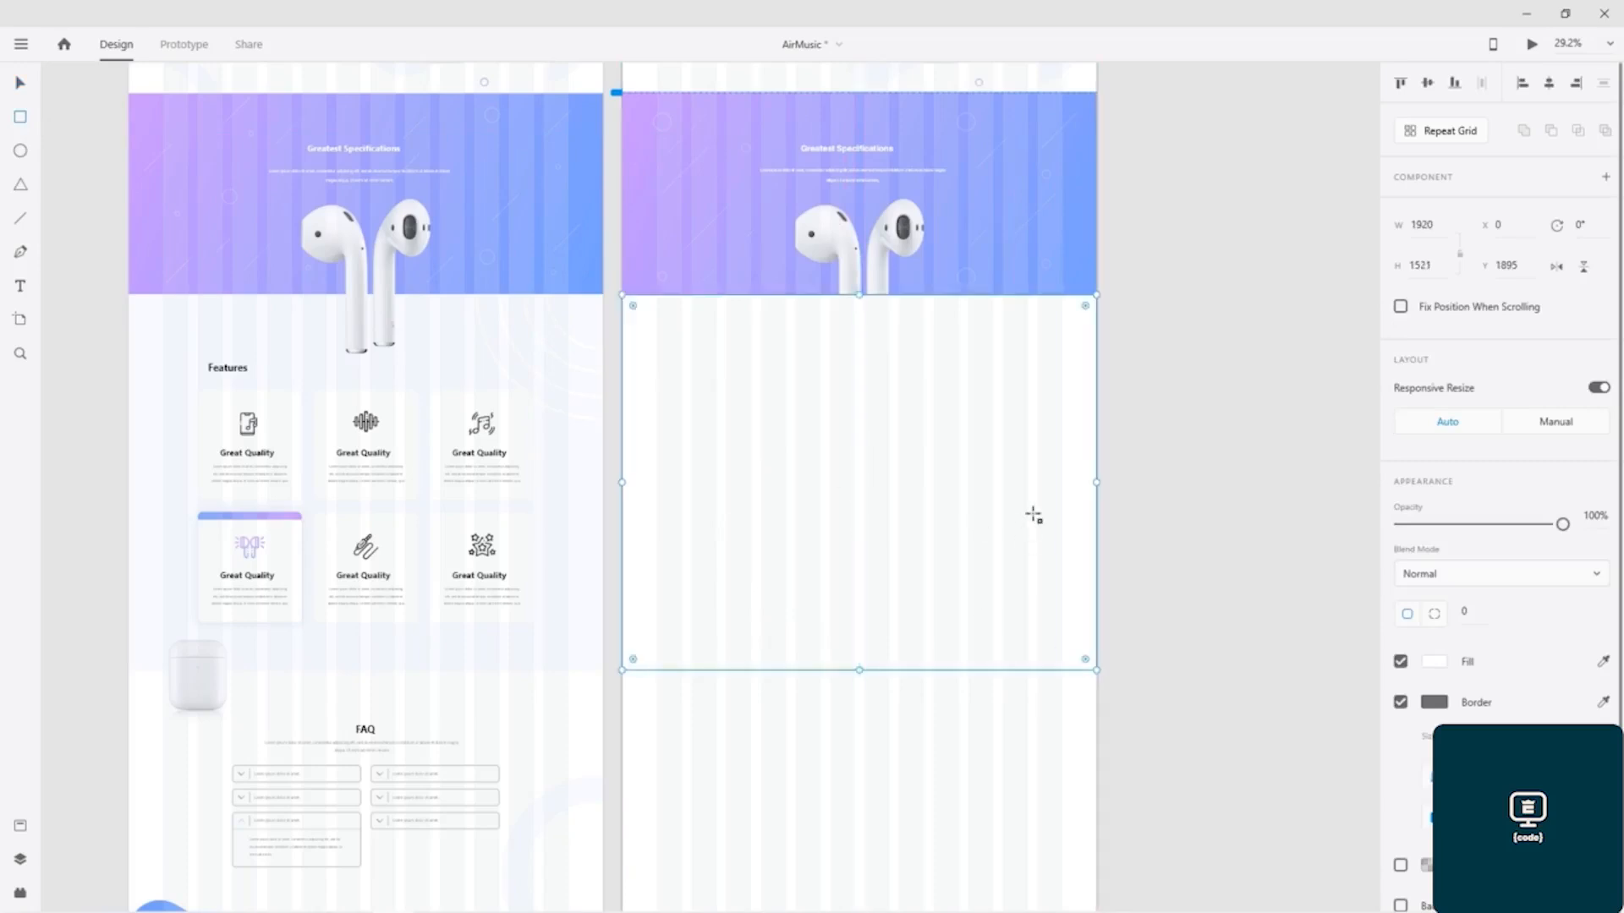
# Step: Save the fill colour of the large shape behind the hero earbuds on Air Music – 1 as a colour swatch
pyautogui.scroll(2, 1092, 404)
pyautogui.scroll(3, 1095, 404)
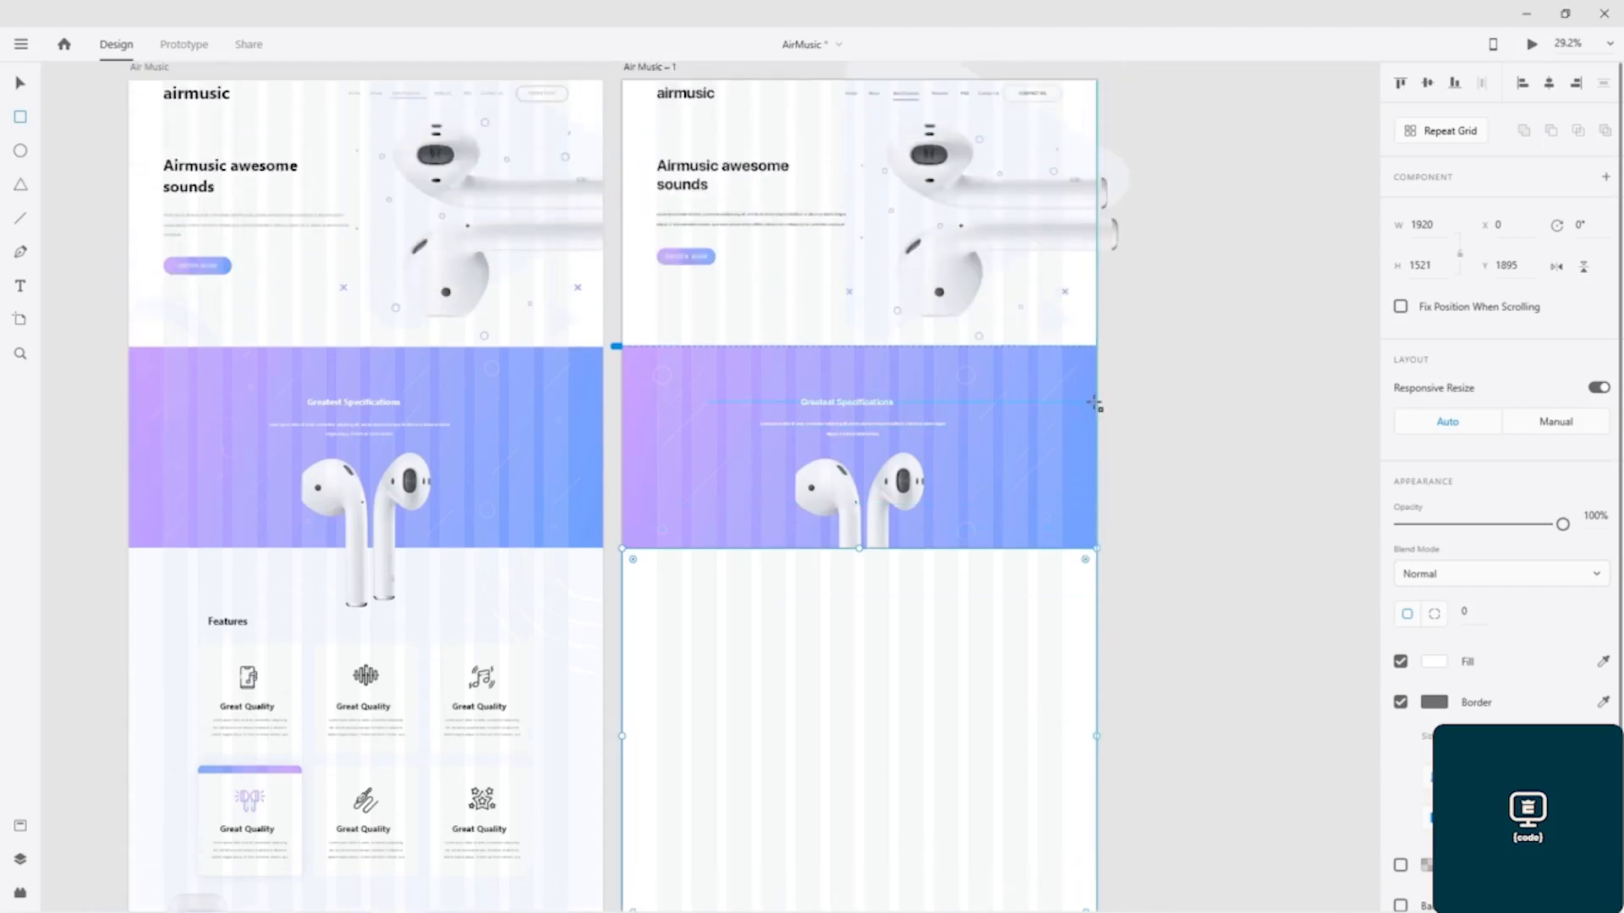
pyautogui.click(20, 82)
pyautogui.click(1121, 172)
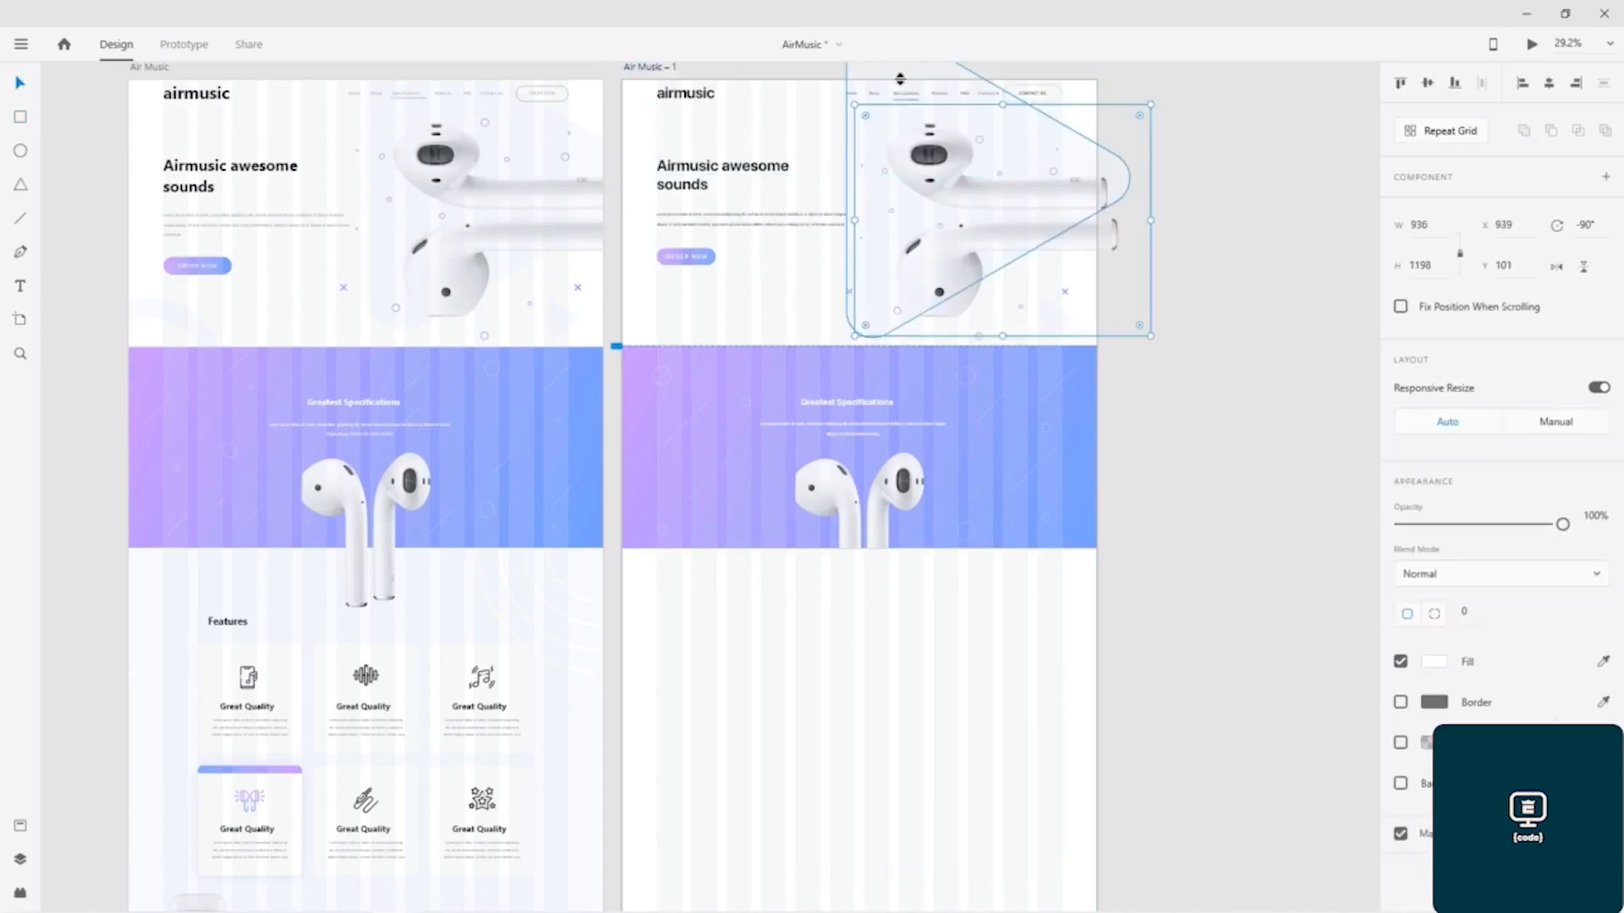
pyautogui.moveTo(921, 72); pyautogui.dragTo(929, 61)
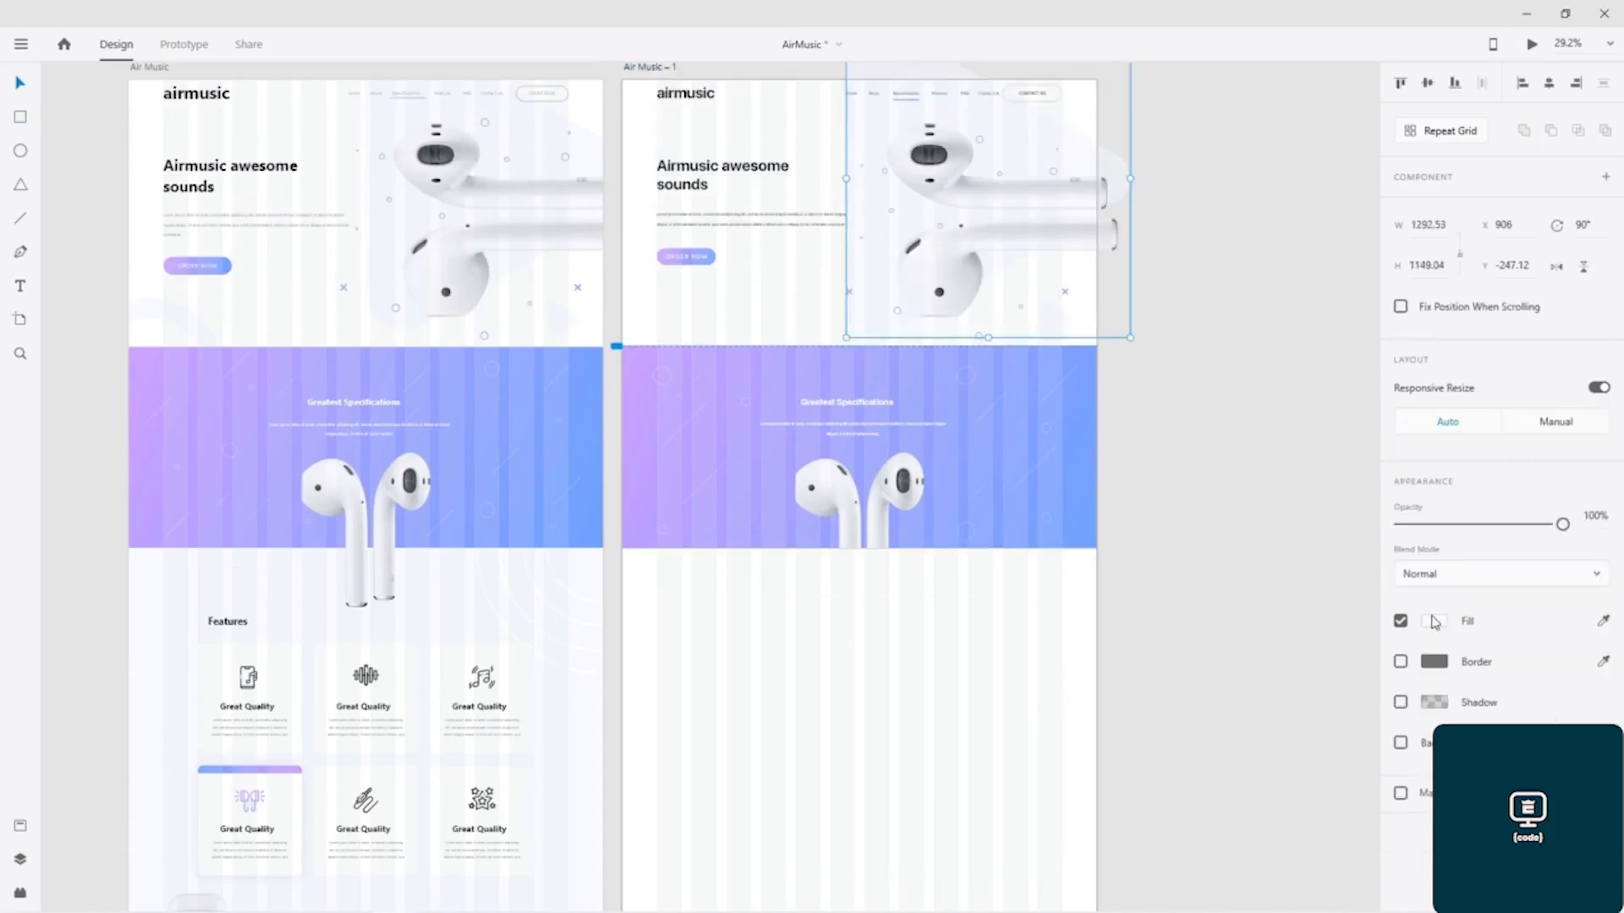
pyautogui.click(1434, 621)
pyautogui.click(1188, 738)
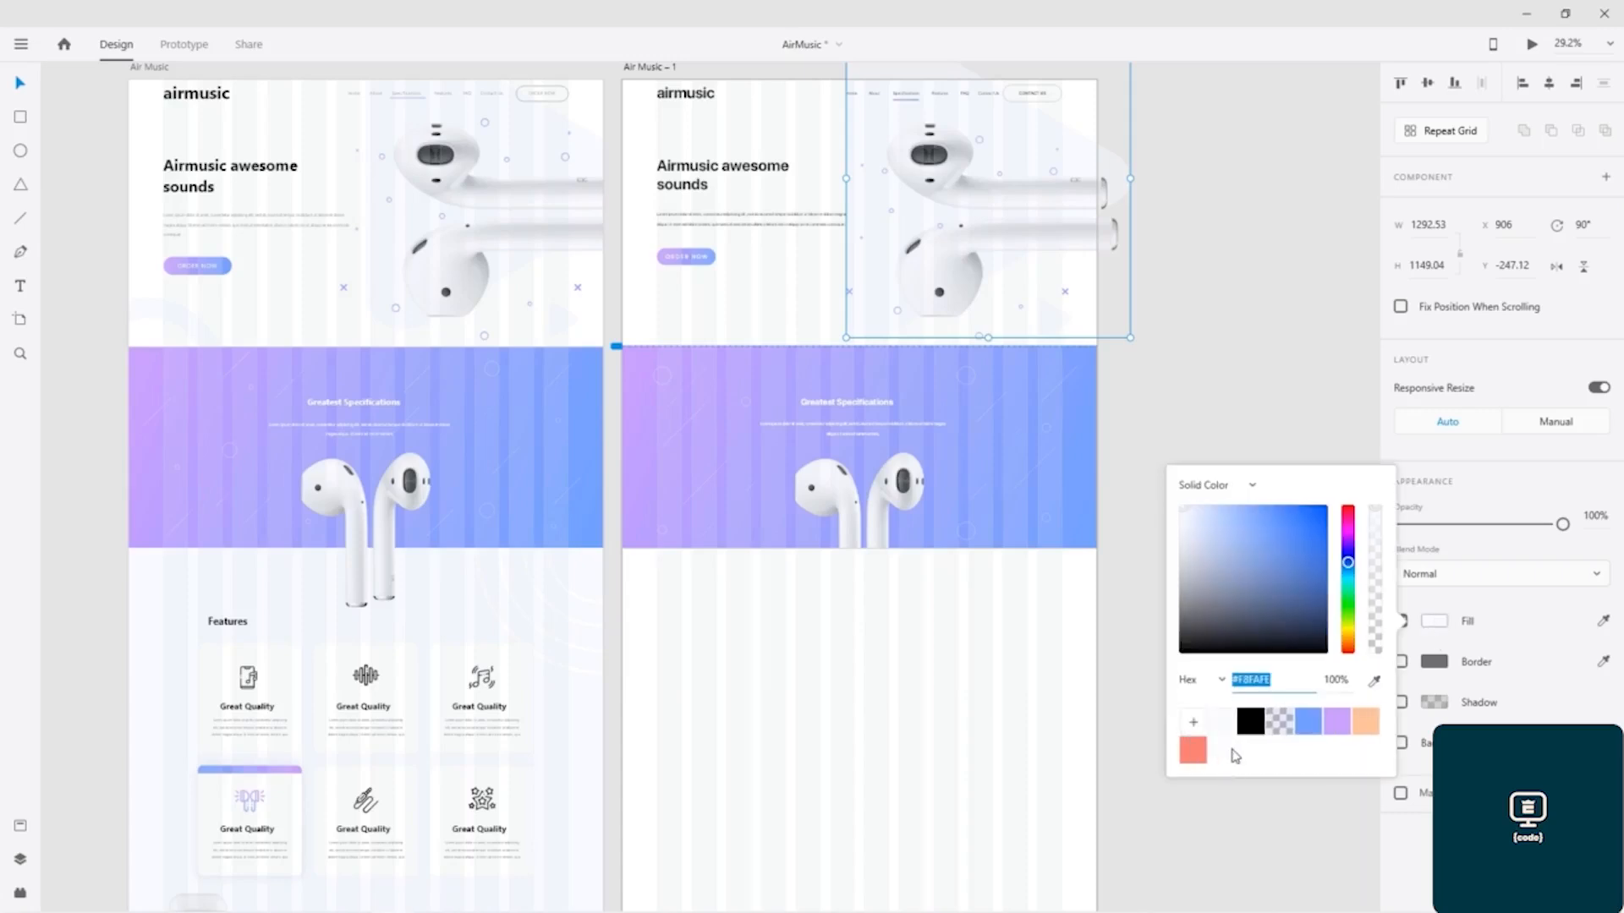
# Step: Fill the full-width Features background rectangle with the saved #F8FAFE swatch and remove its border
pyautogui.click(936, 709)
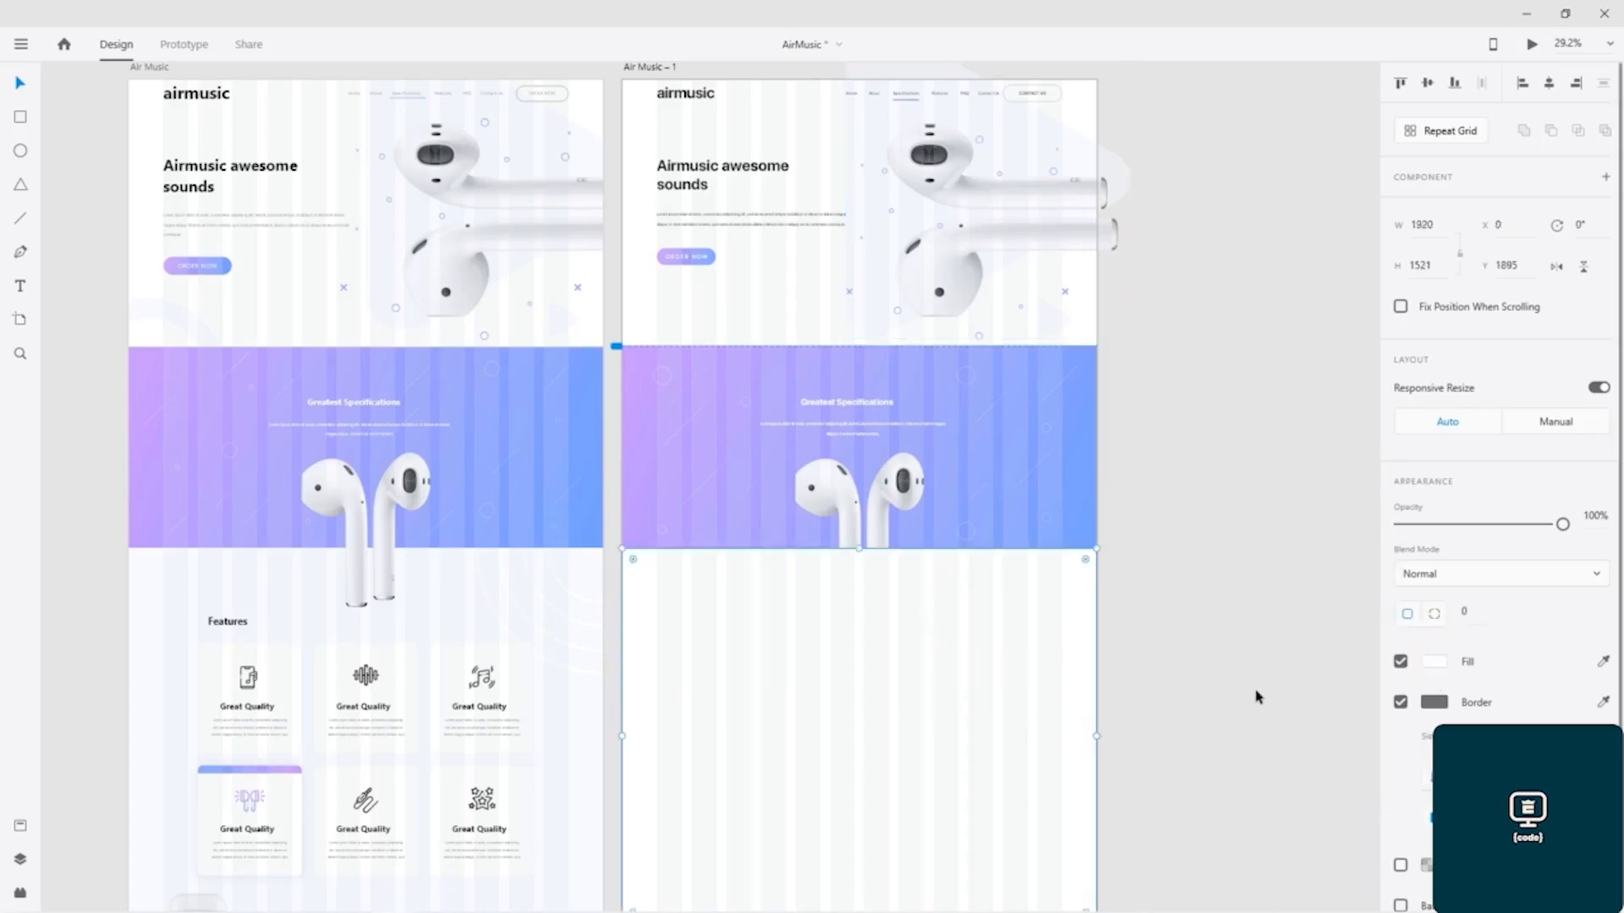
pyautogui.scroll(-2, 1255, 696)
pyautogui.click(1435, 661)
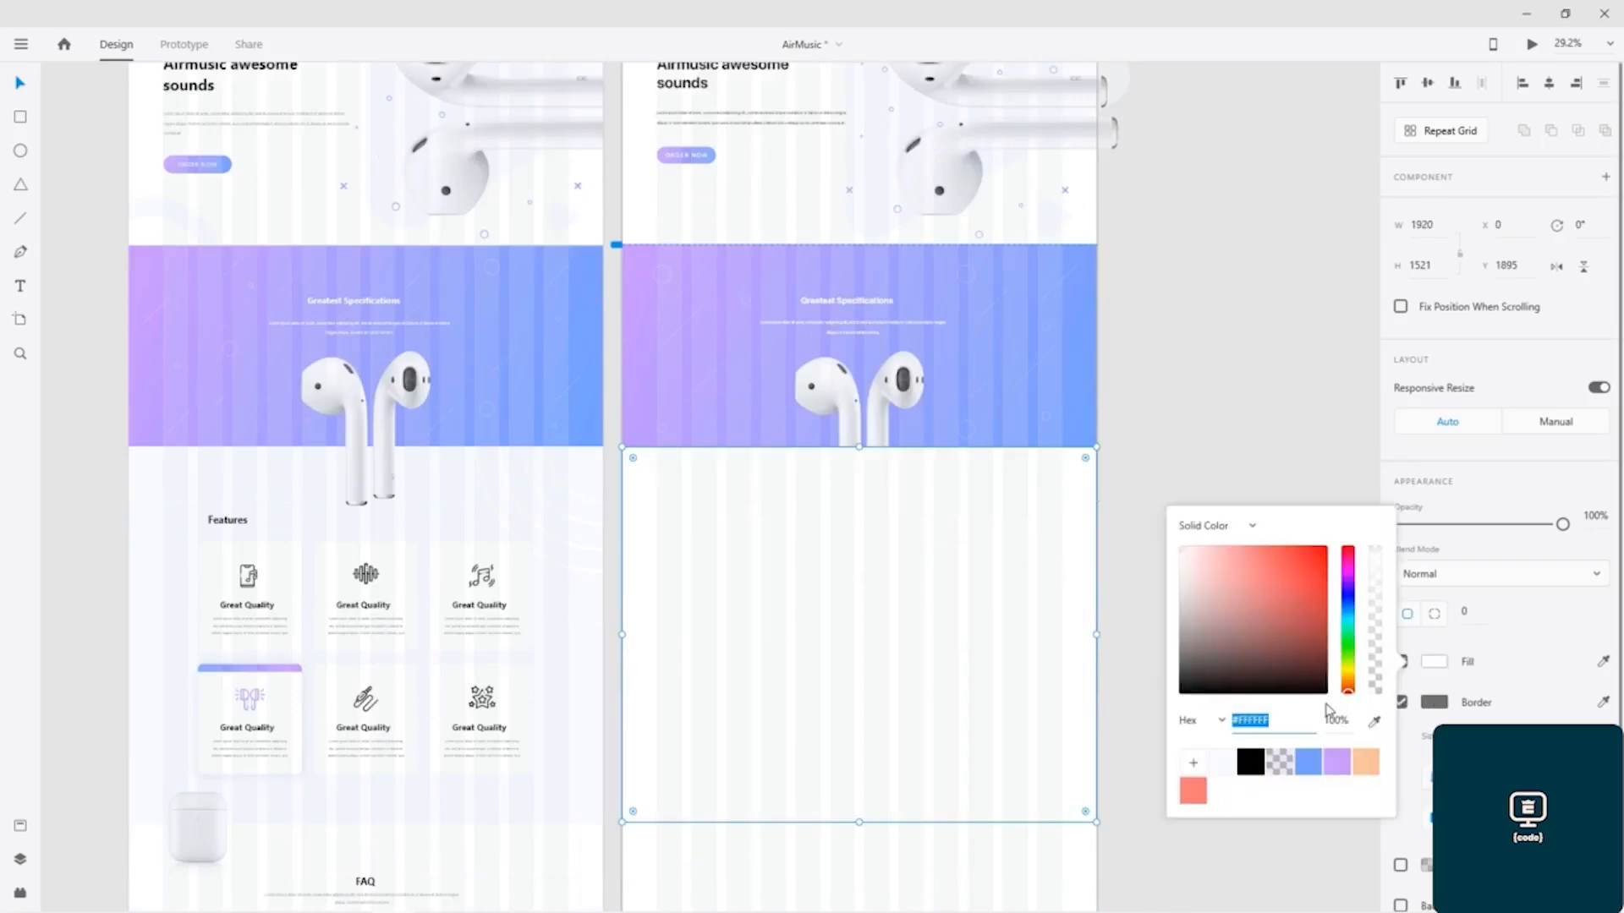
pyautogui.click(1228, 762)
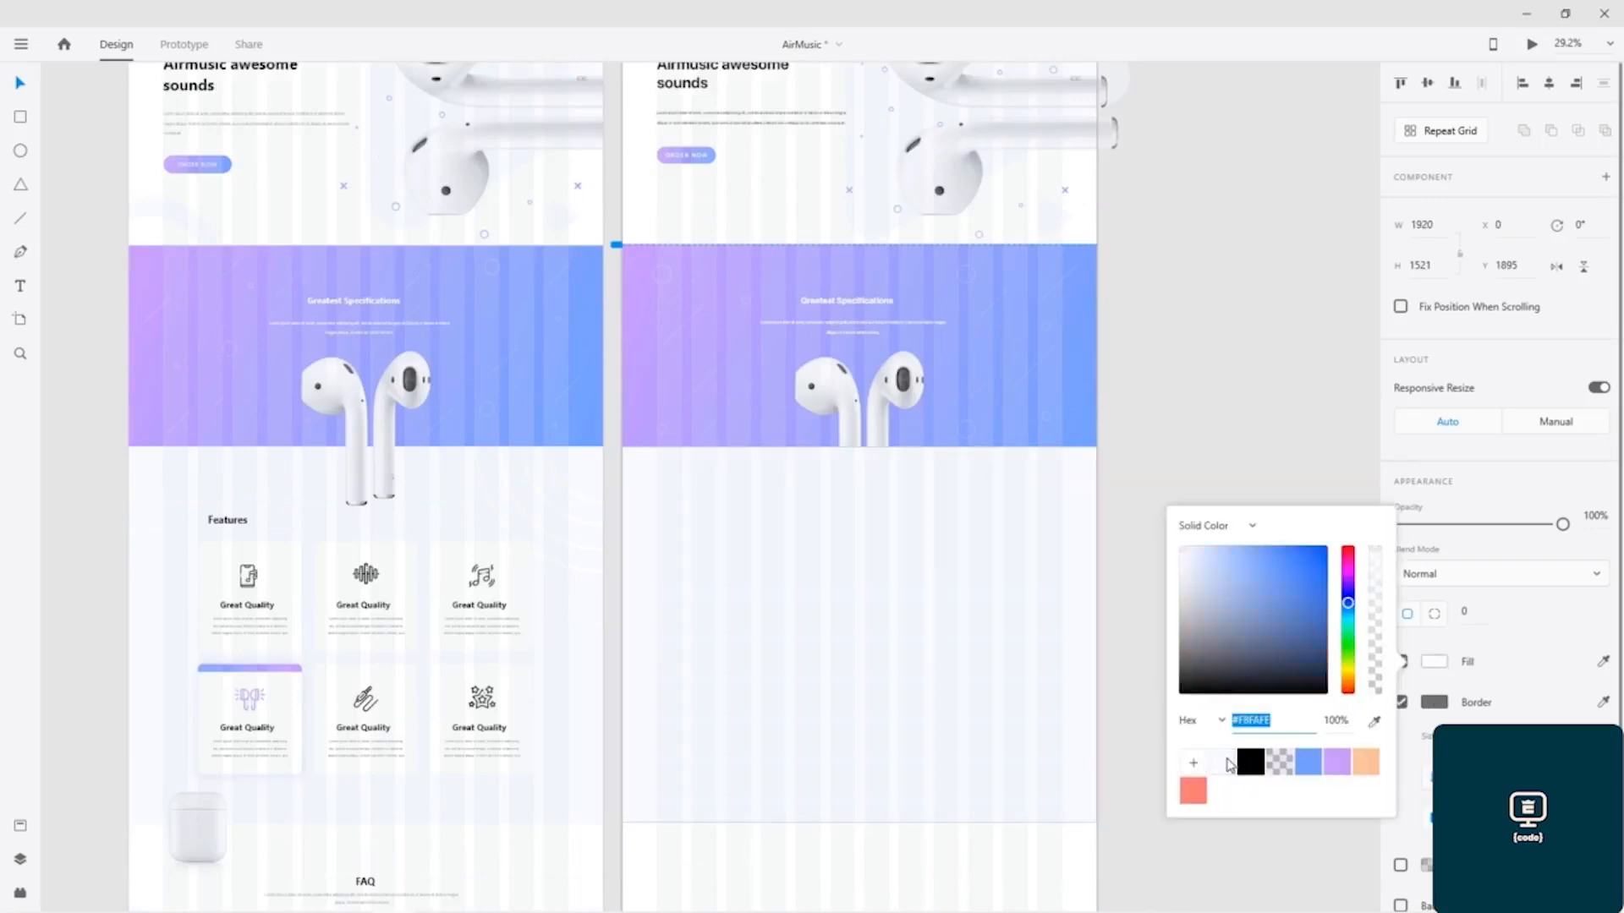
pyautogui.click(1394, 706)
pyautogui.click(1397, 703)
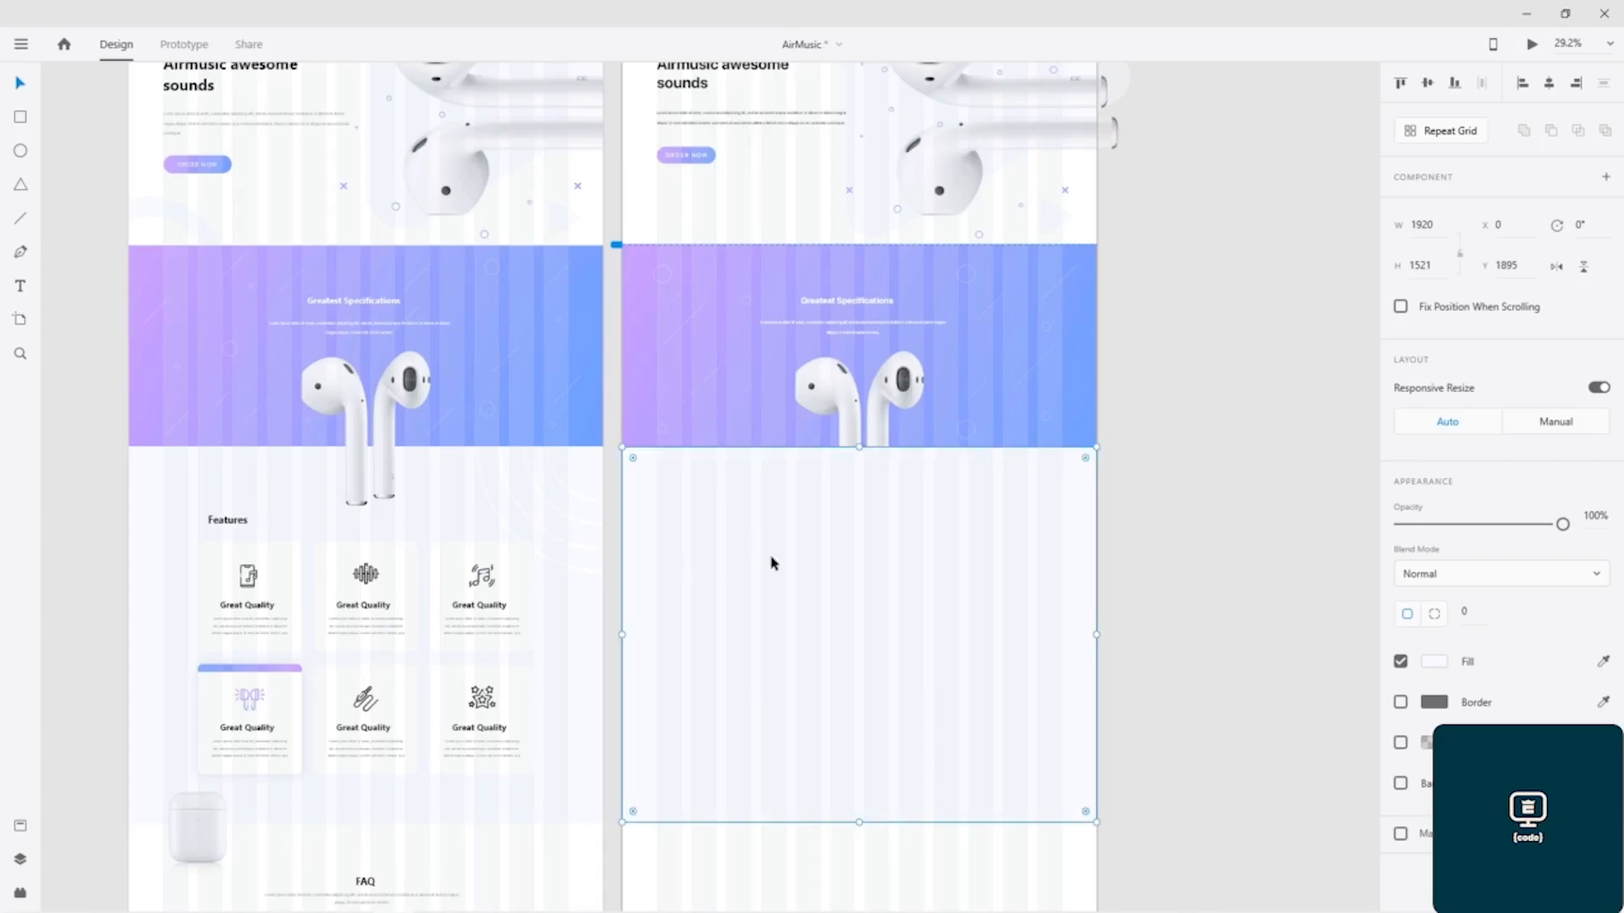
# Step: Send the Features background rectangle to the back, behind the heading, earbuds and white card
pyautogui.rightClick(648, 512)
pyautogui.moveTo(806, 442)
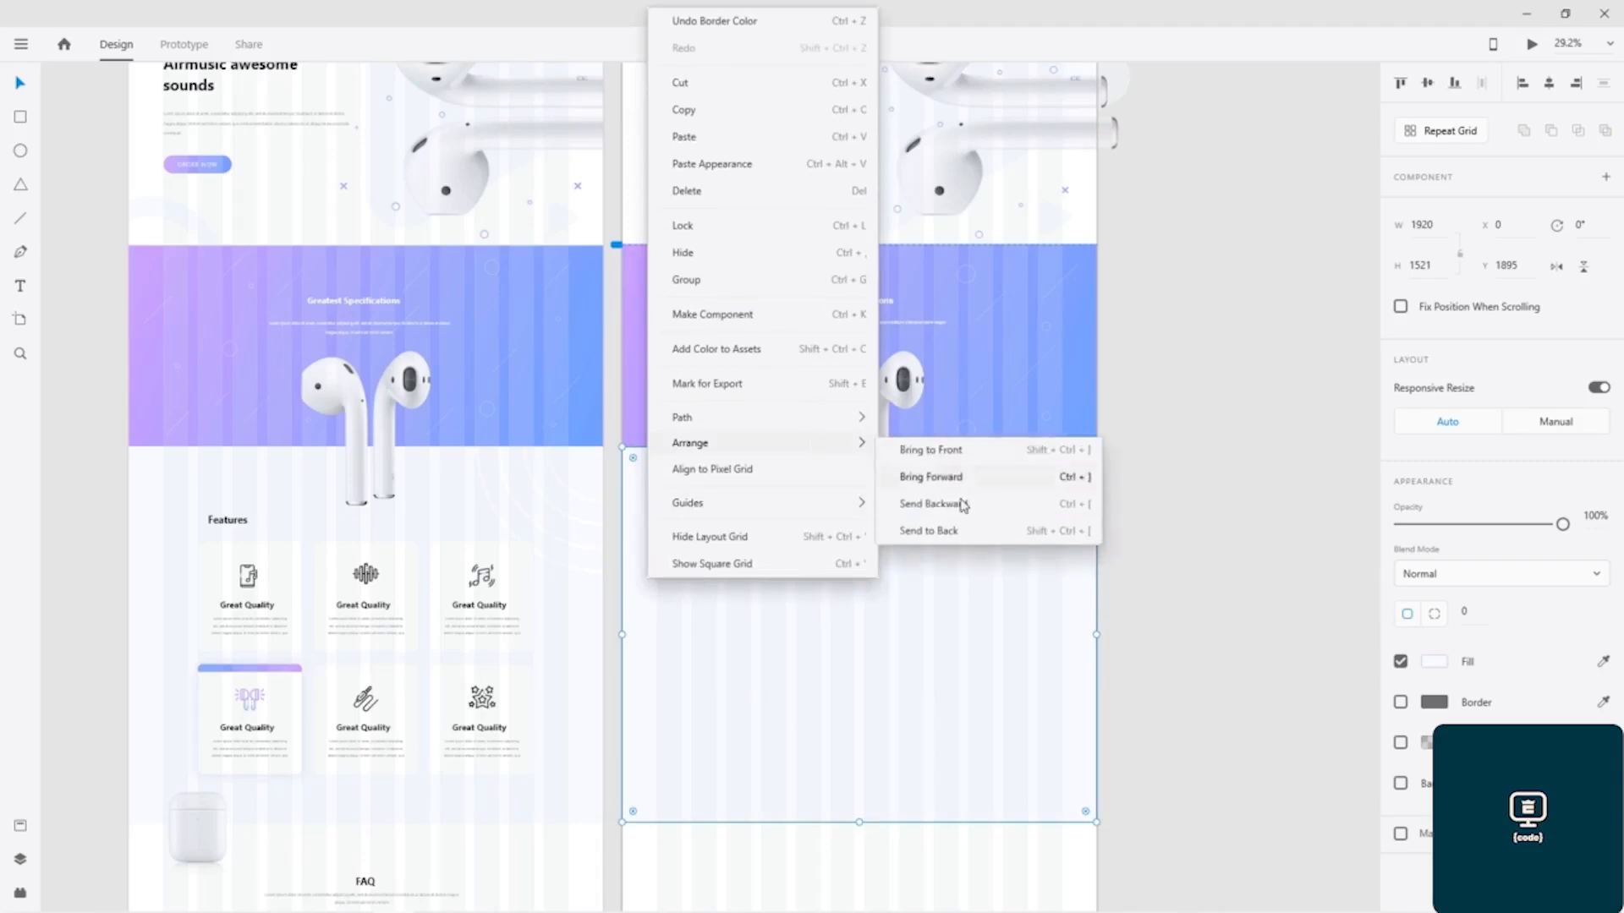
pyautogui.click(935, 541)
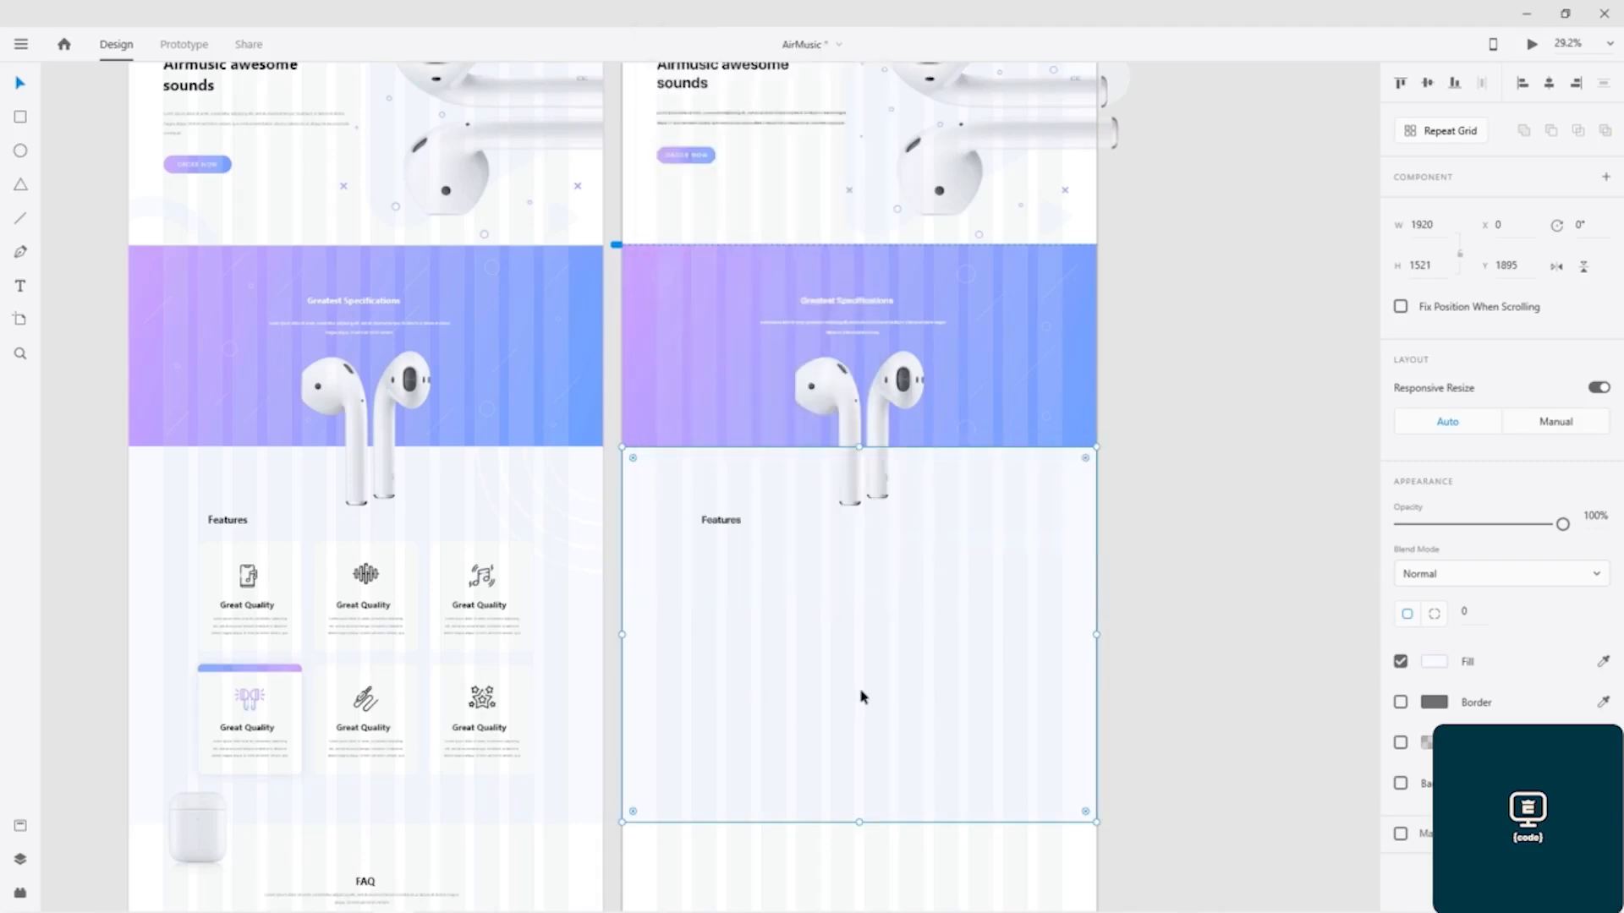
pyautogui.click(734, 587)
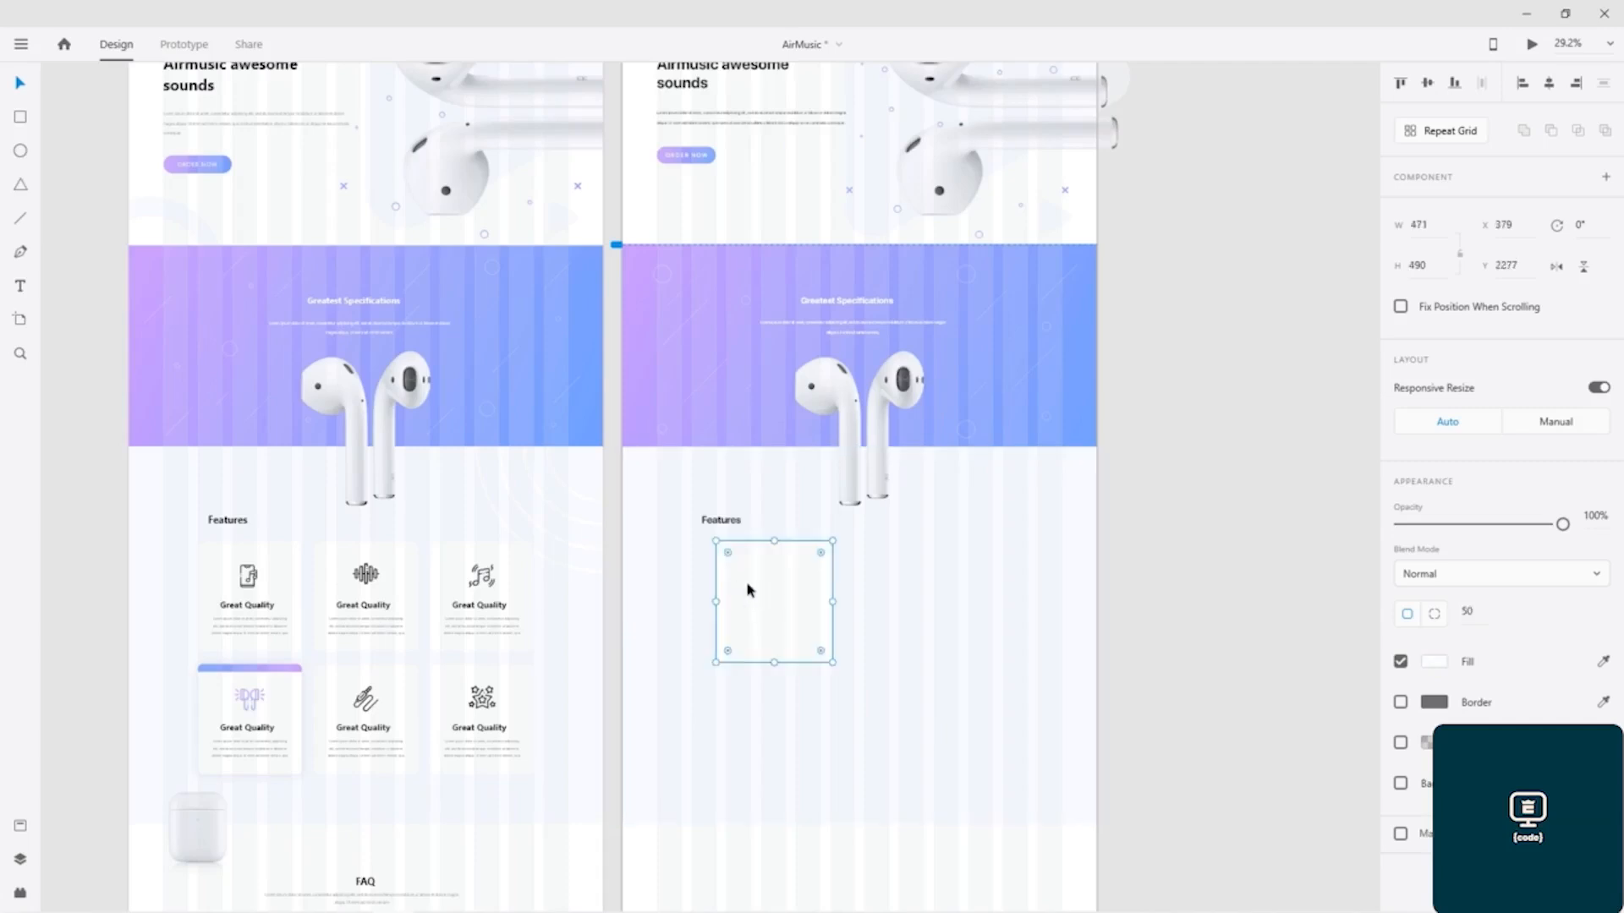
pyautogui.click(1203, 561)
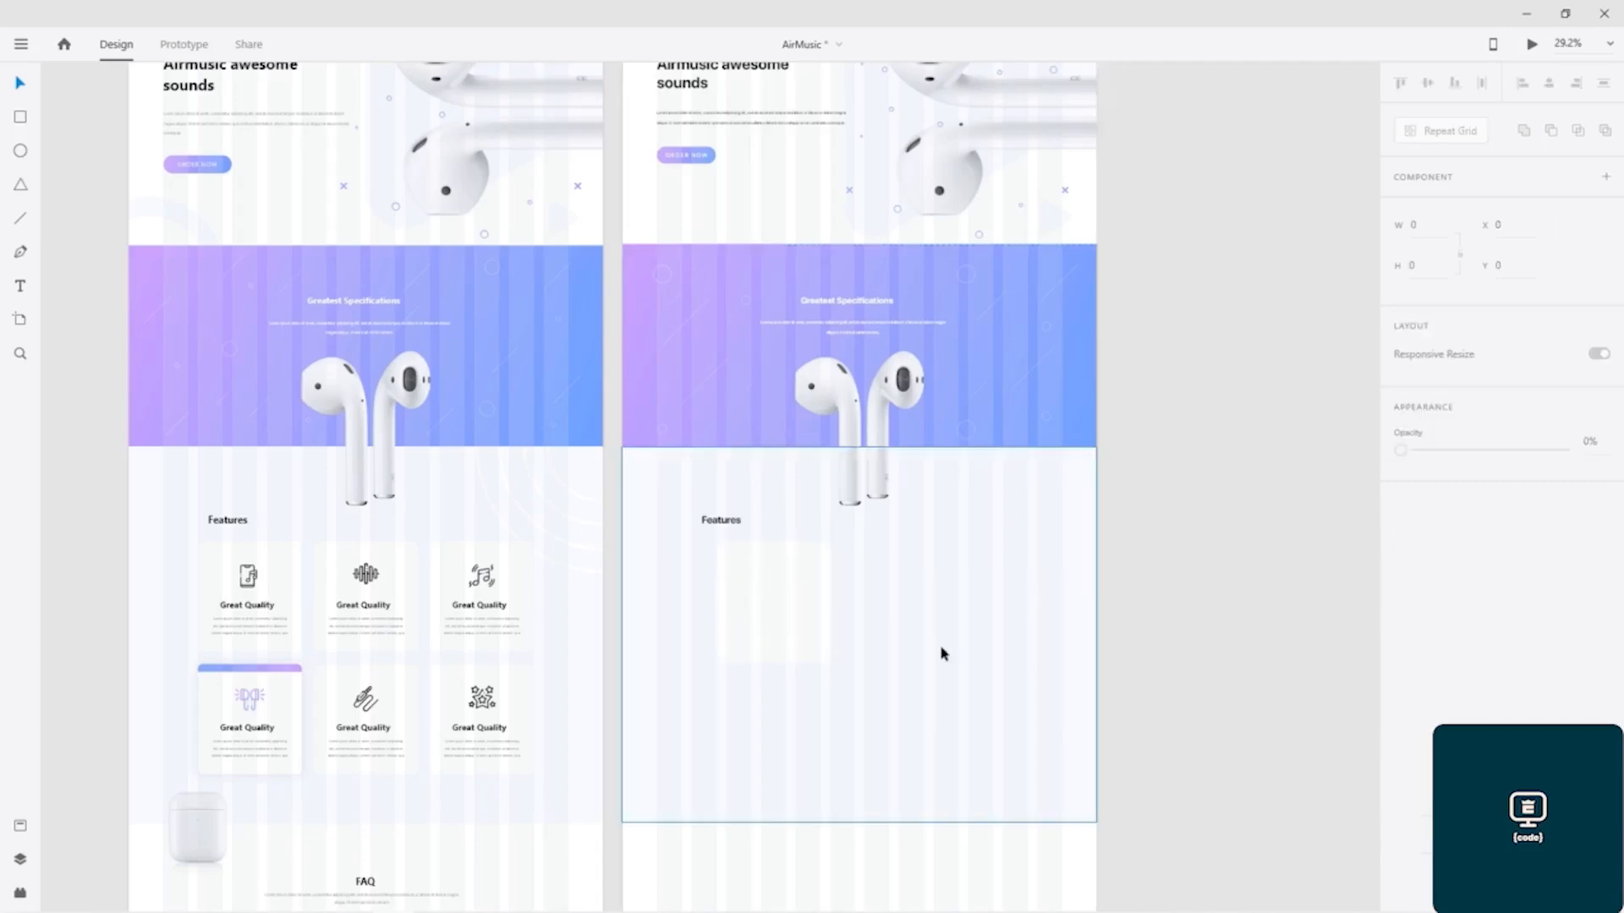
# Step: Turn off the layout grid for the Air Music – 1 artboard
pyautogui.click(943, 654)
pyautogui.scroll(3, 888, 525)
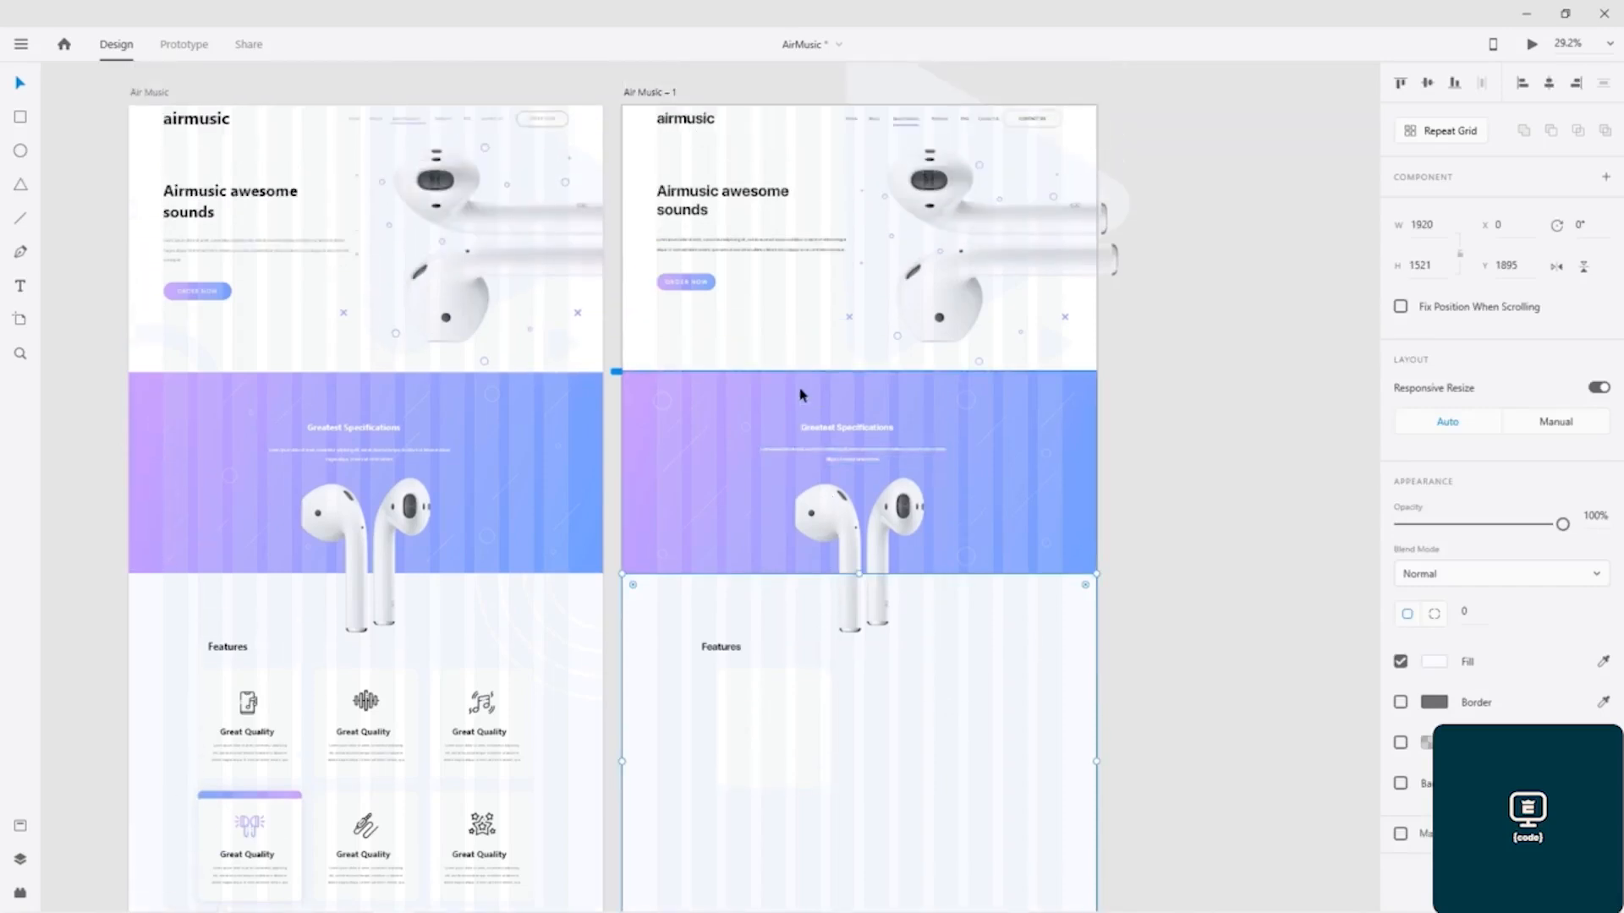
pyautogui.click(631, 93)
pyautogui.scroll(-4, 1196, 606)
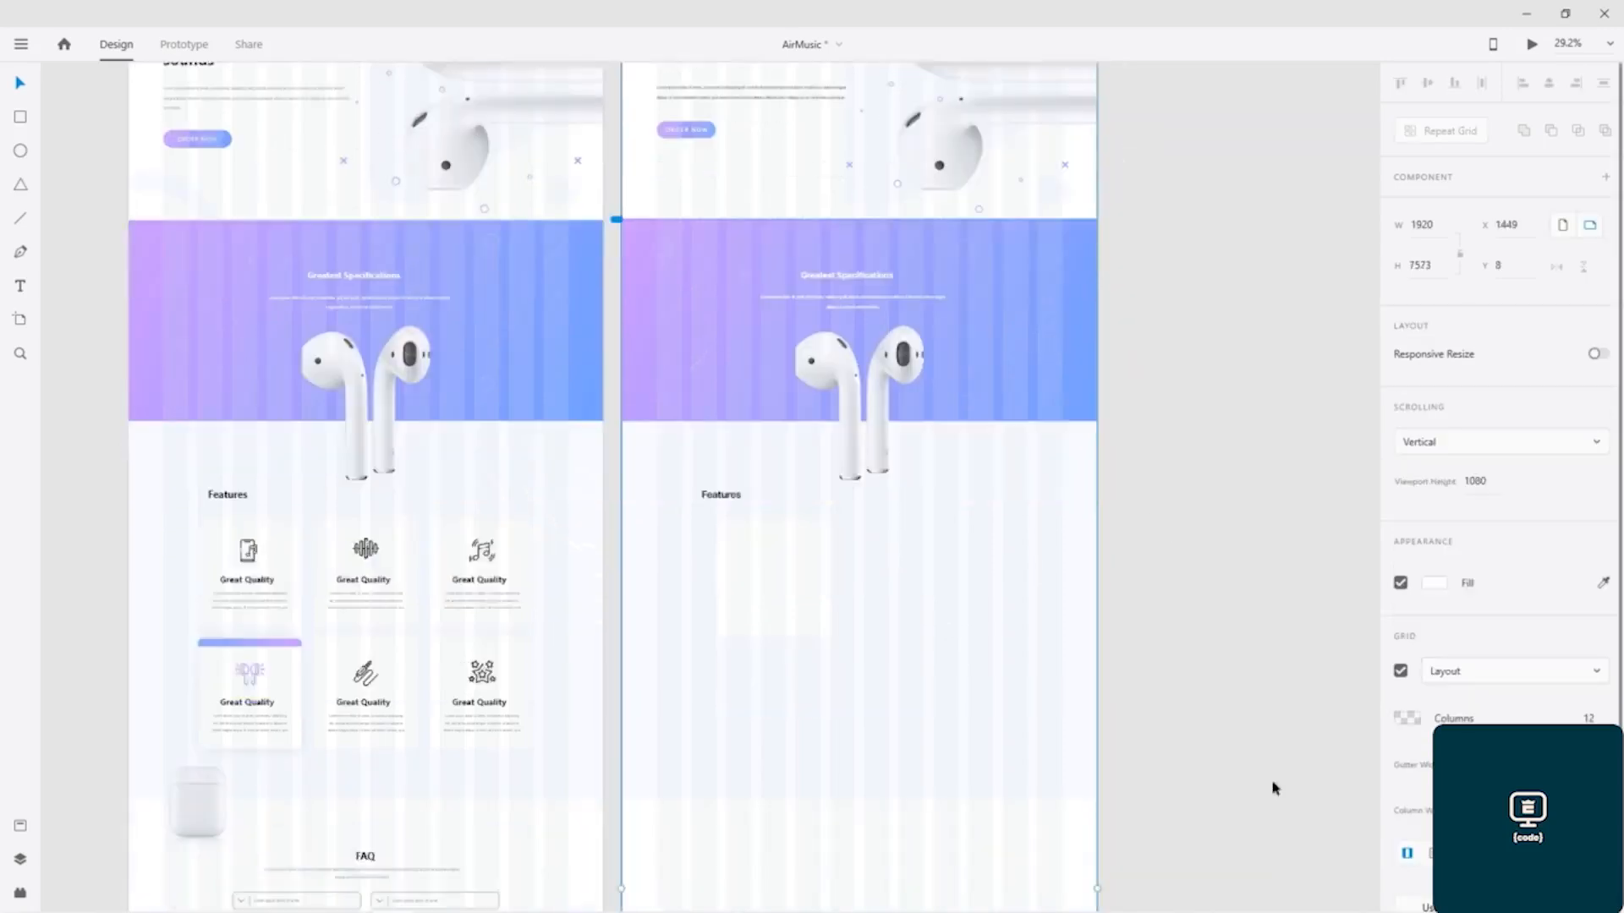
pyautogui.click(1401, 671)
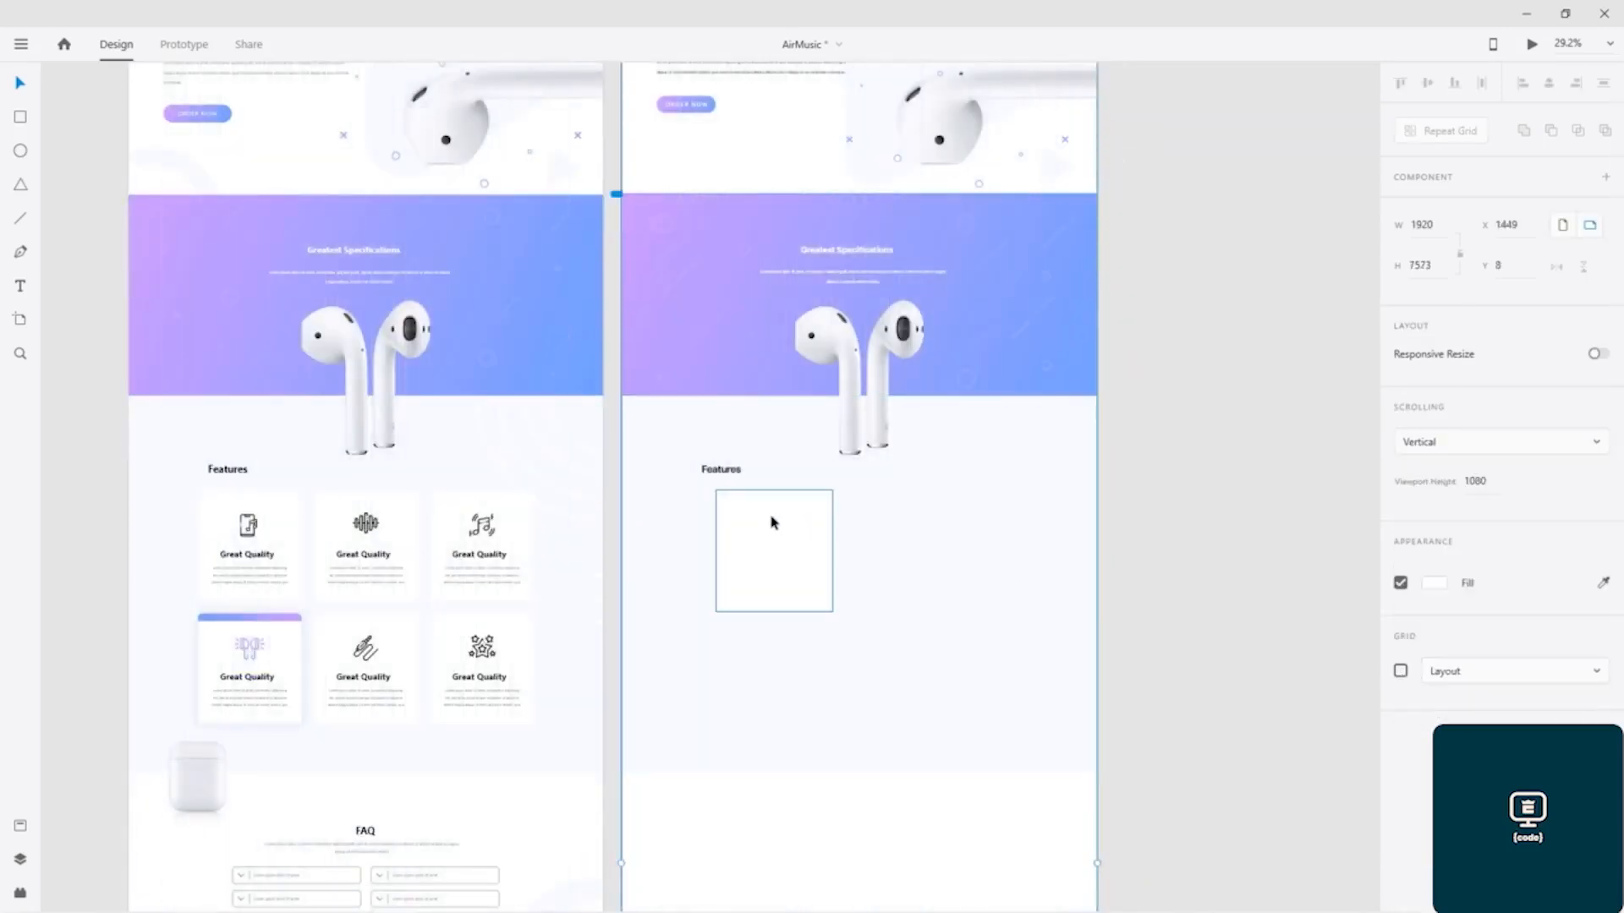
# Step: Duplicate the white feature card twice to form an evenly spaced row of three, with the third card at X 1409
pyautogui.scroll(5, 798, 566)
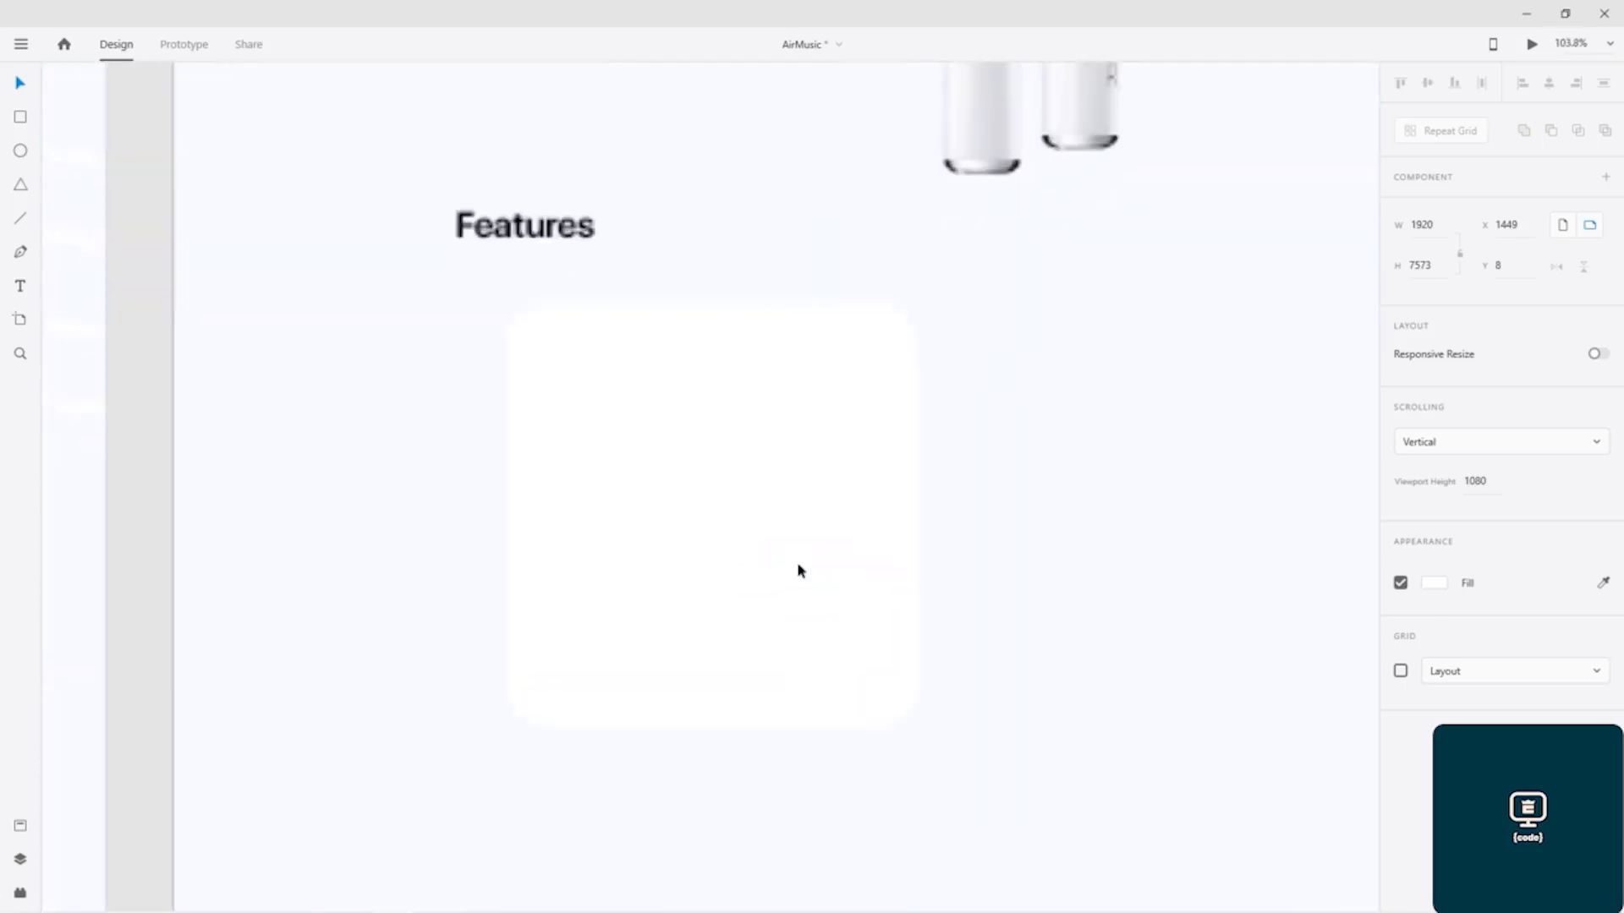
pyautogui.scroll(-2, 840, 486)
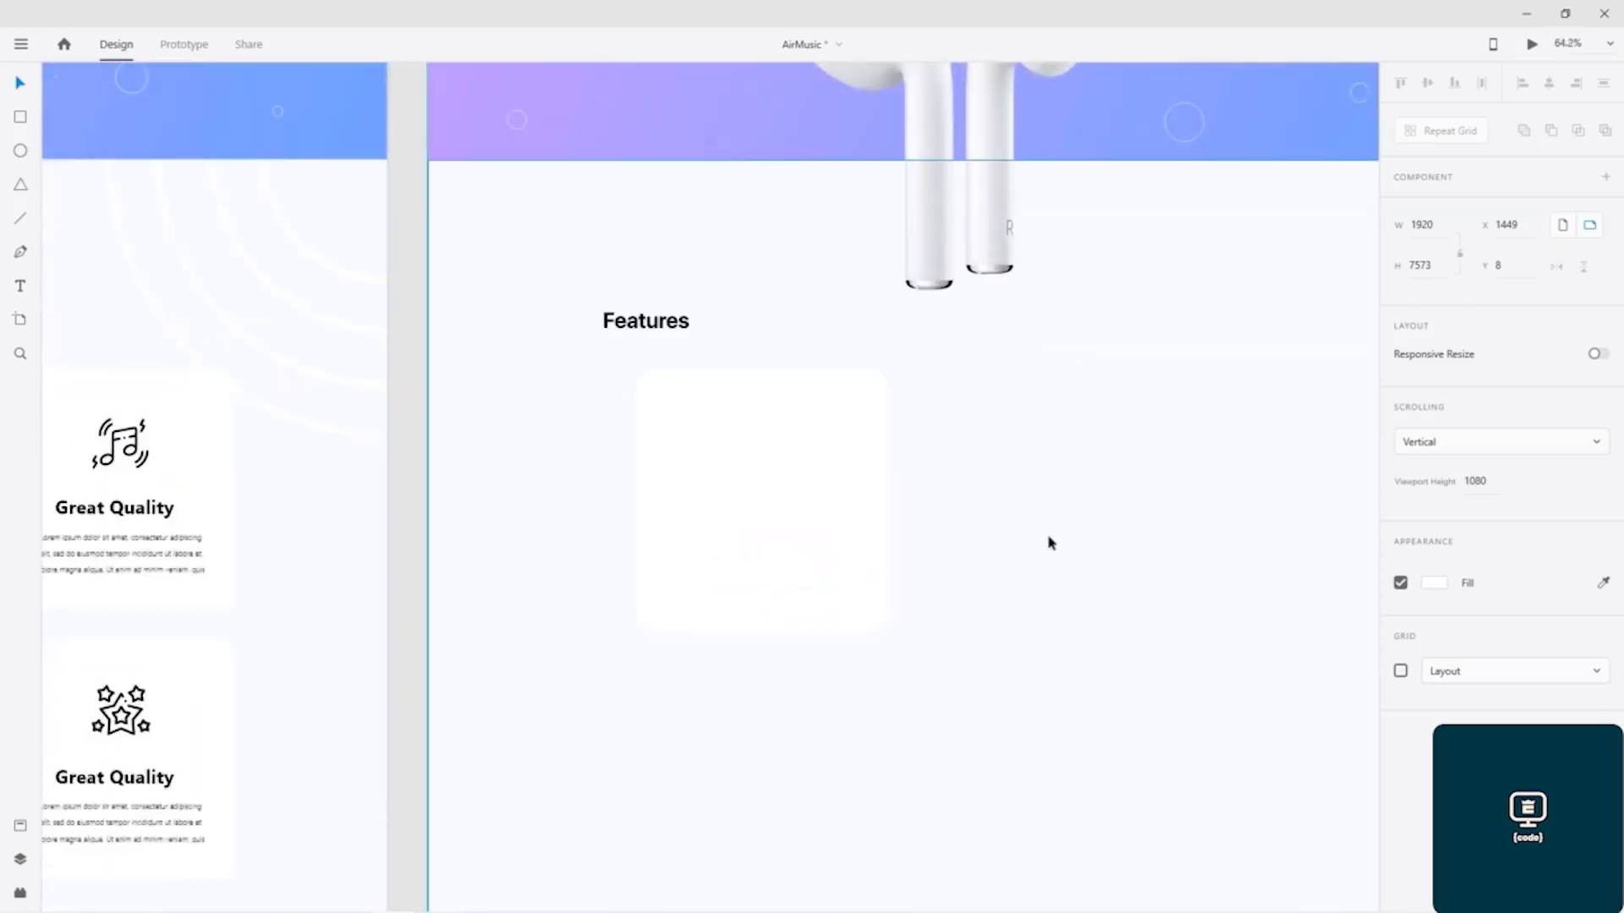
pyautogui.moveTo(1109, 488); pyautogui.dragTo(732, 460)
pyautogui.click(425, 450)
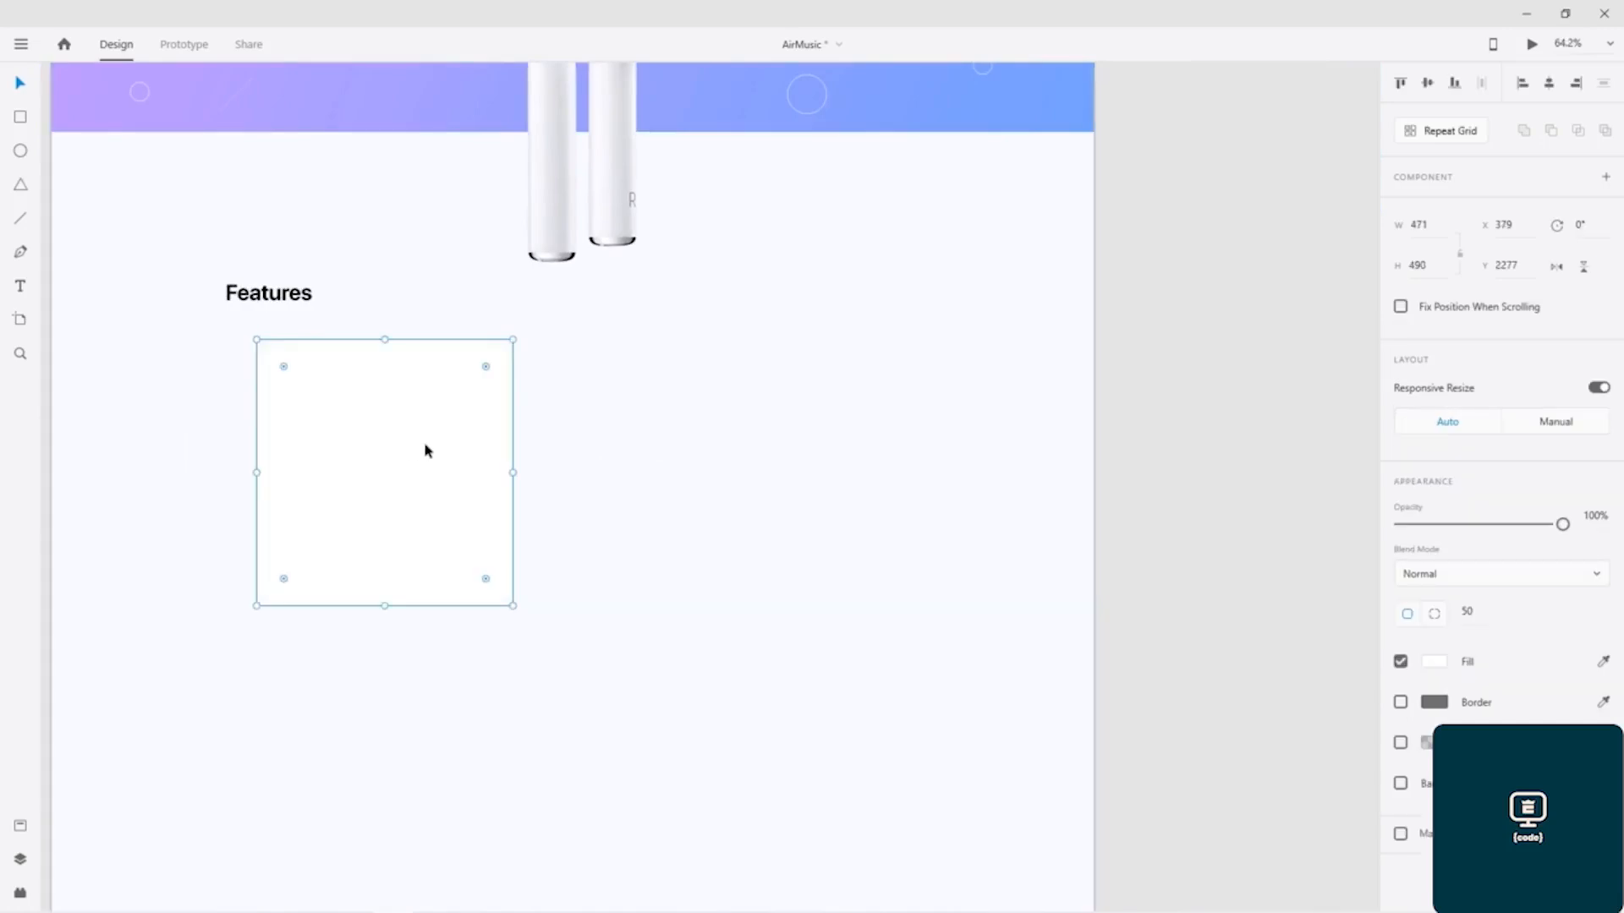
pyautogui.moveTo(424, 449); pyautogui.dragTo(938, 483)
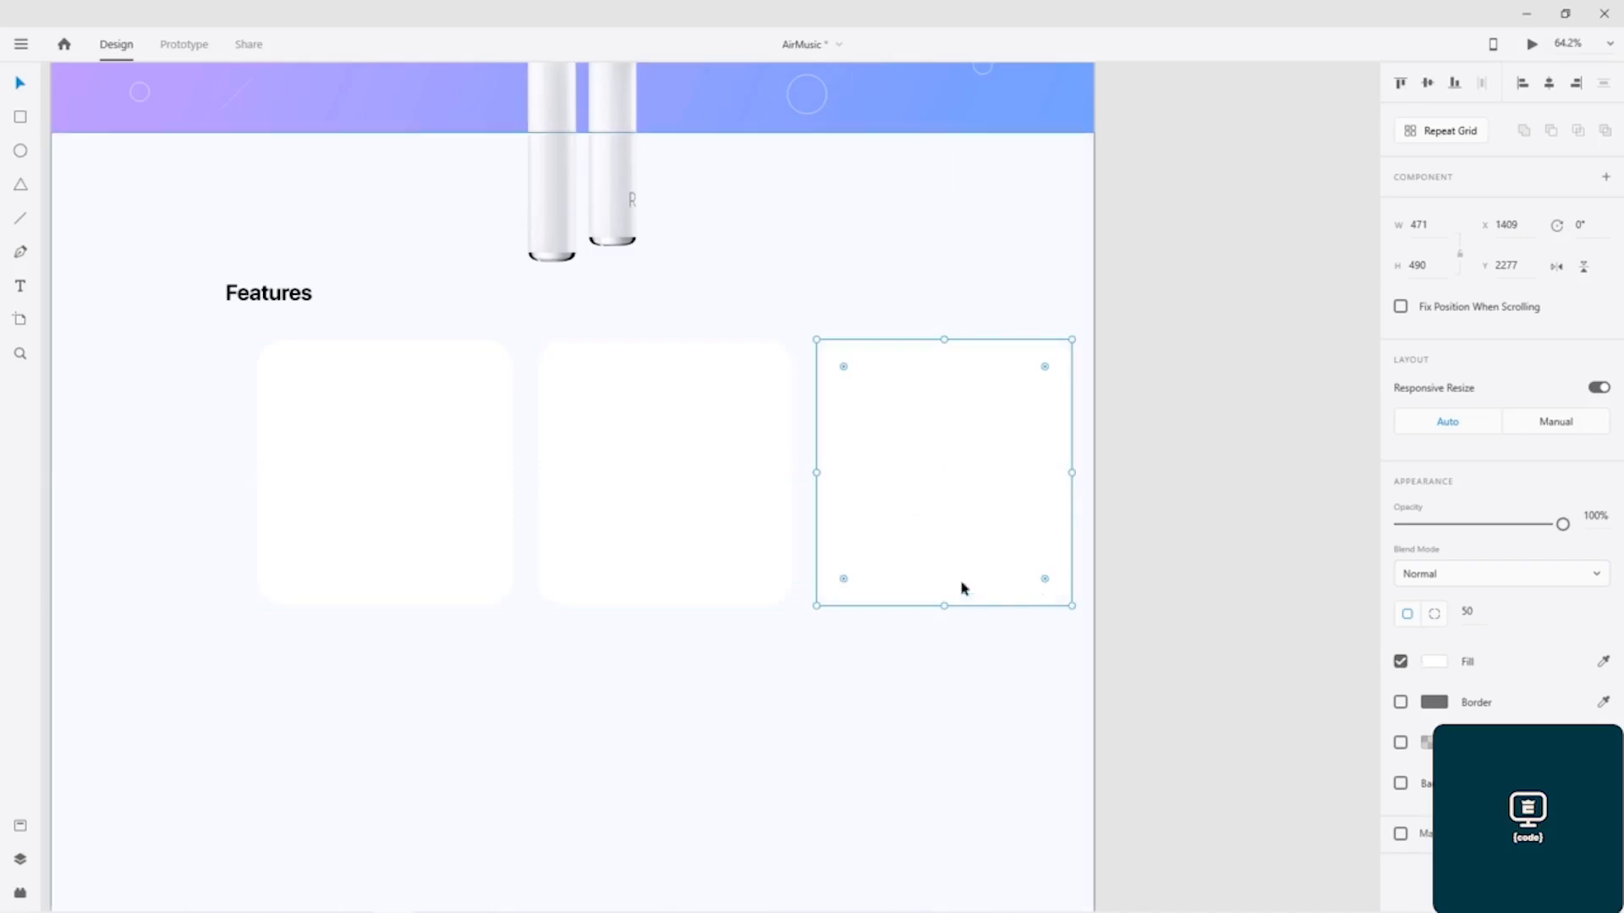
# Step: Duplicate the row of three feature cards directly below the first row, at Y 2830
pyautogui.keyDown('shift'); pyautogui.click(616, 474); pyautogui.keyUp('shift')
pyautogui.keyDown('shift'); pyautogui.click(499, 475); pyautogui.keyUp('shift')
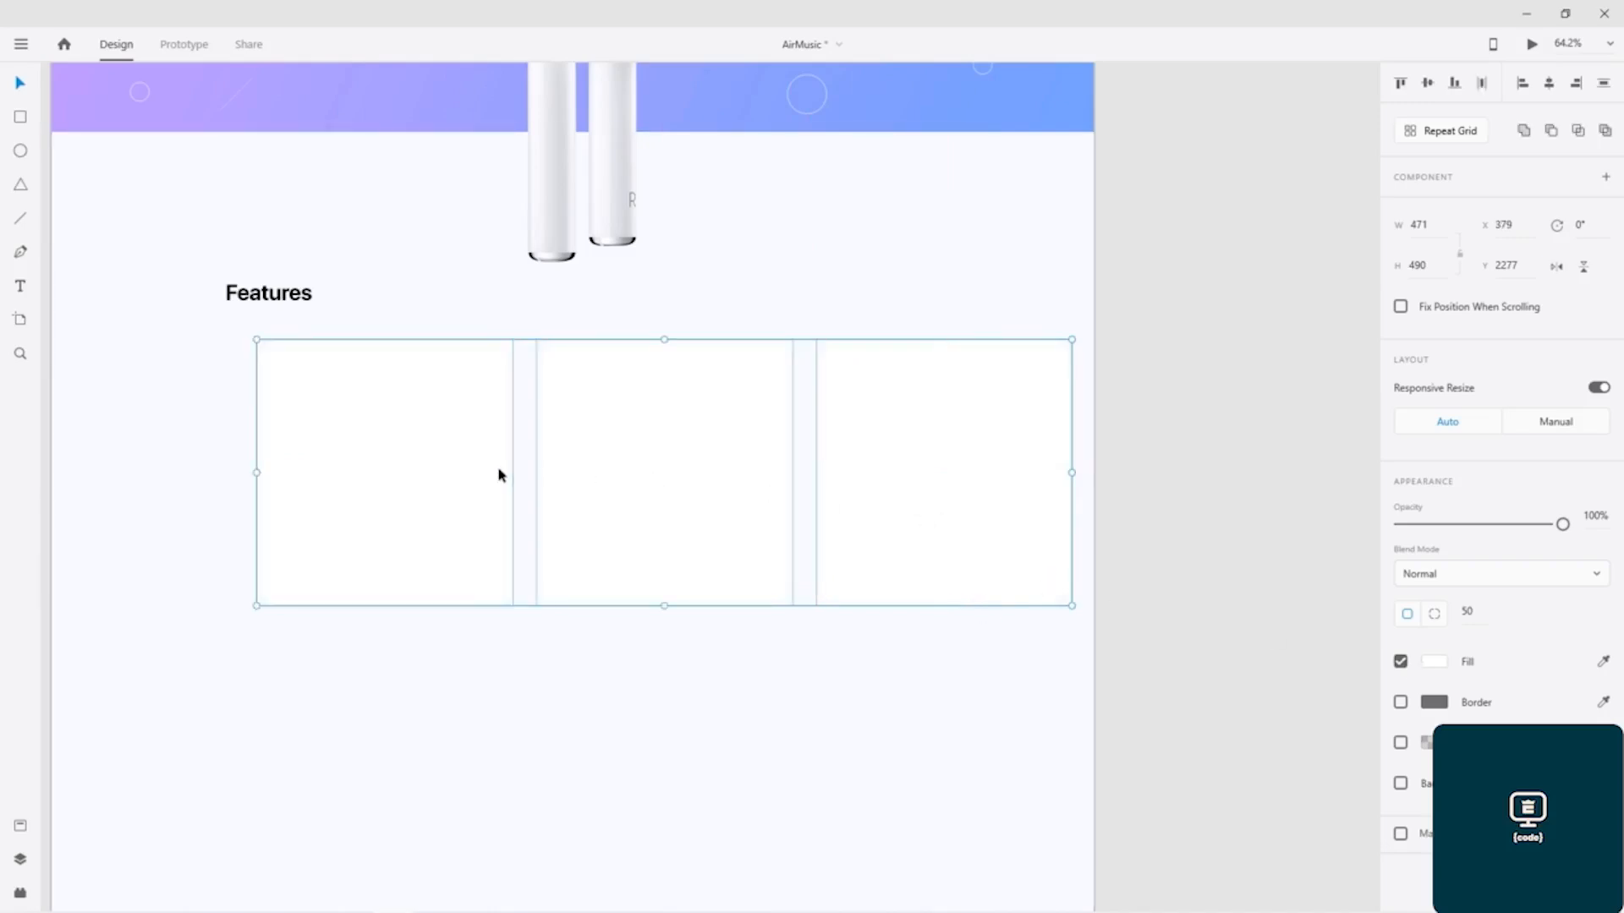
pyautogui.moveTo(616, 449); pyautogui.dragTo(618, 597)
pyautogui.hotkey('ctrl', 'z')
pyautogui.moveTo(631, 499); pyautogui.dragTo(647, 787)
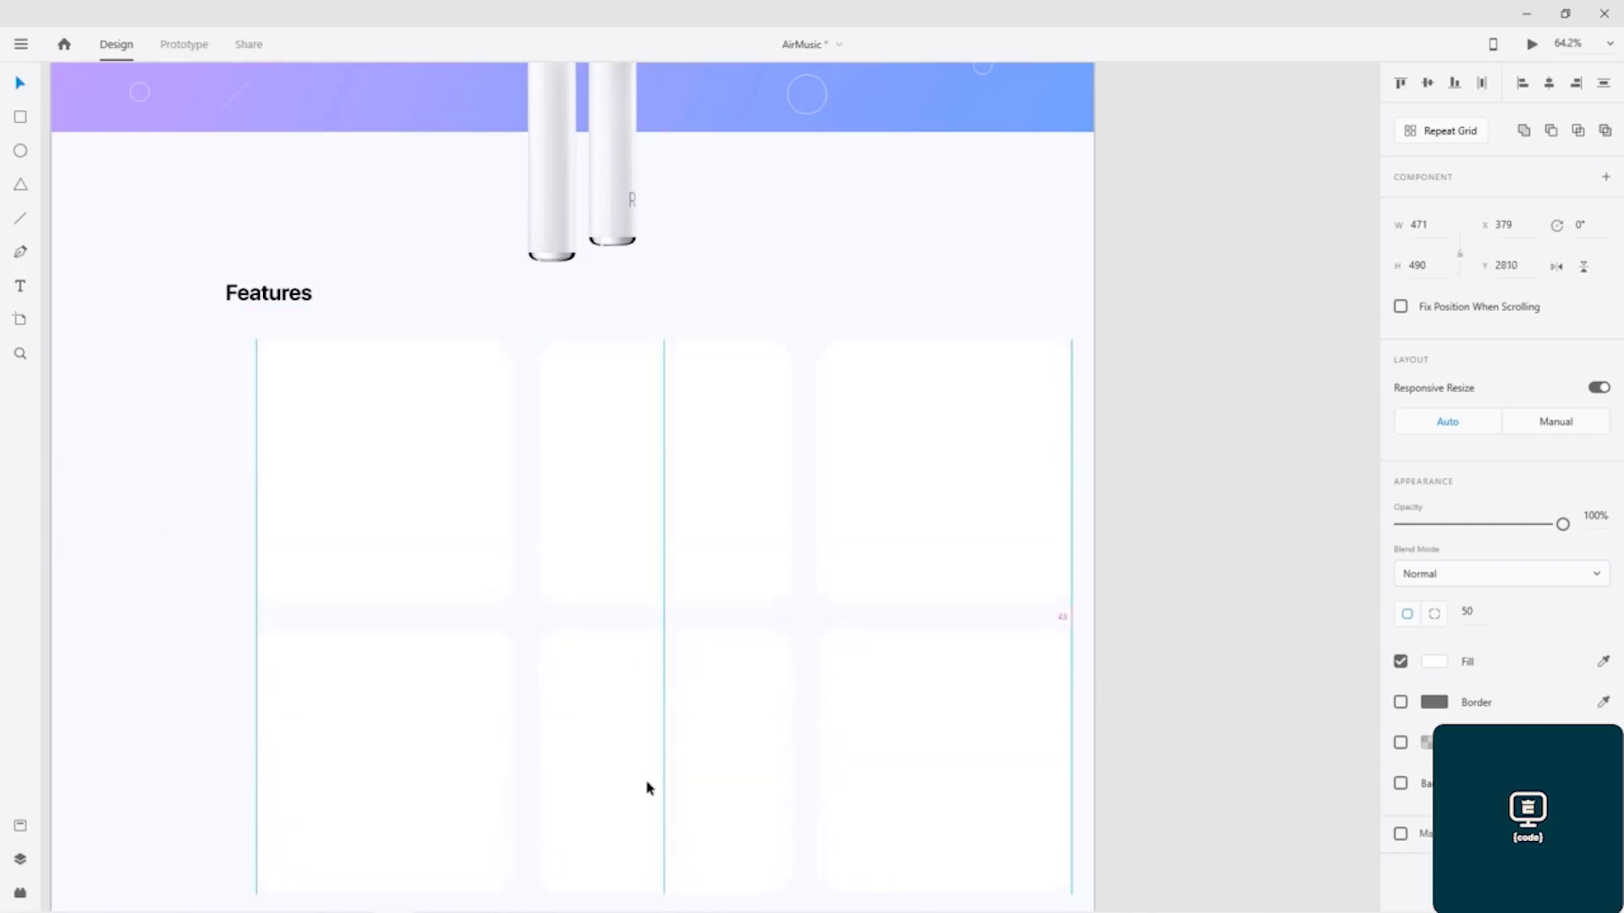
pyautogui.moveTo(648, 793); pyautogui.dragTo(645, 797)
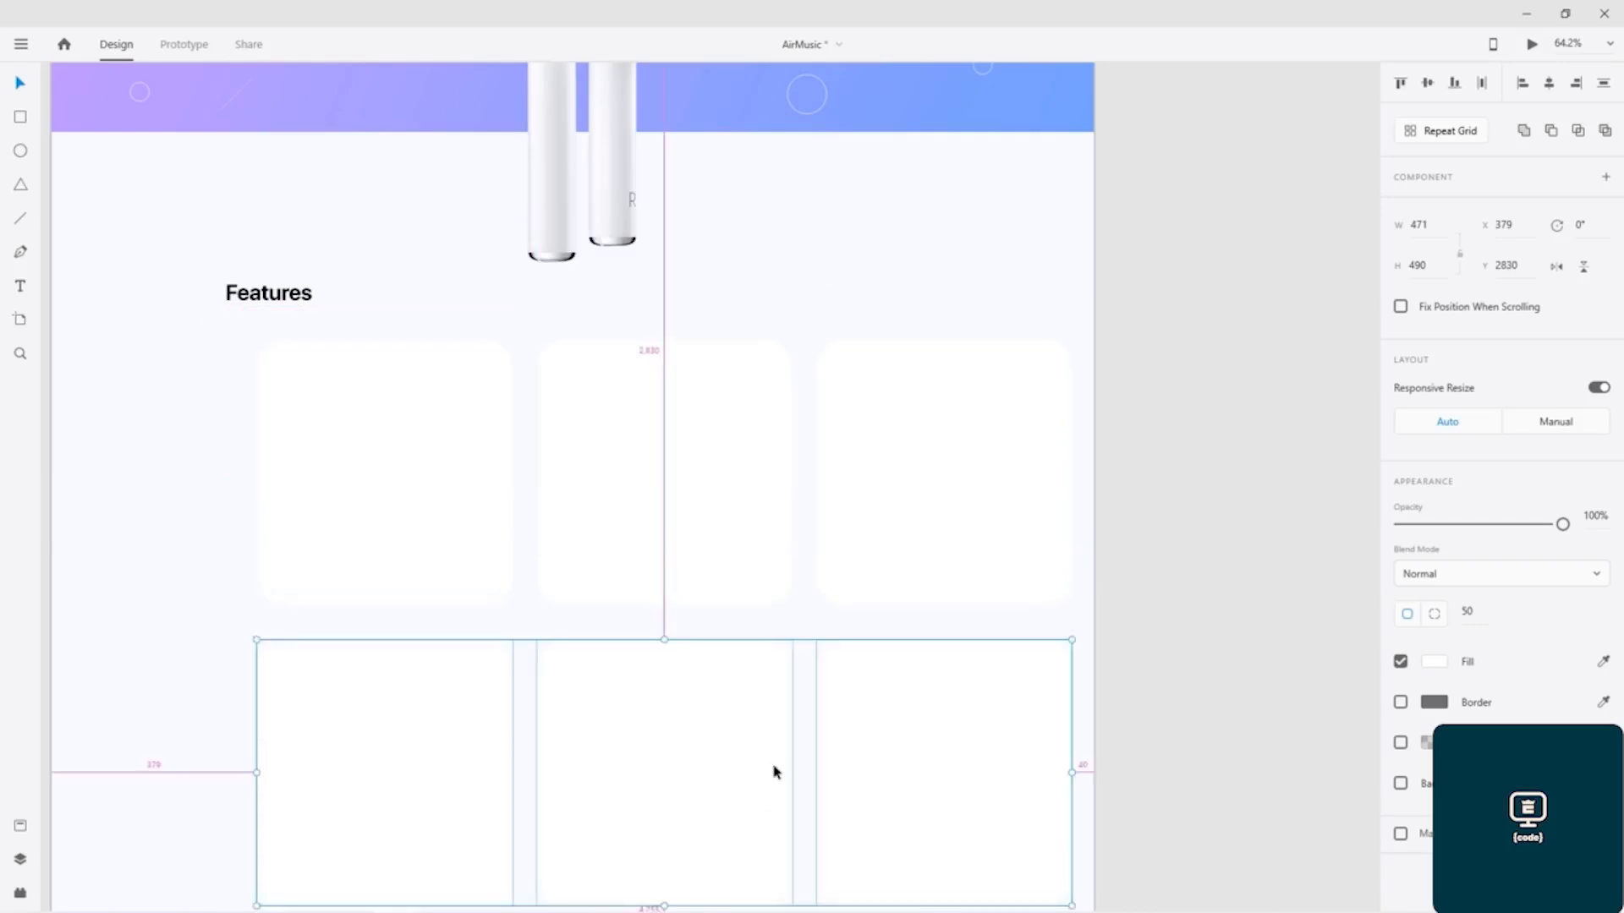
pyautogui.click(1126, 374)
# Step: Move all six feature cards together to X 321 so they line up with the start of the Features heading
pyautogui.scroll(-4, 1125, 374)
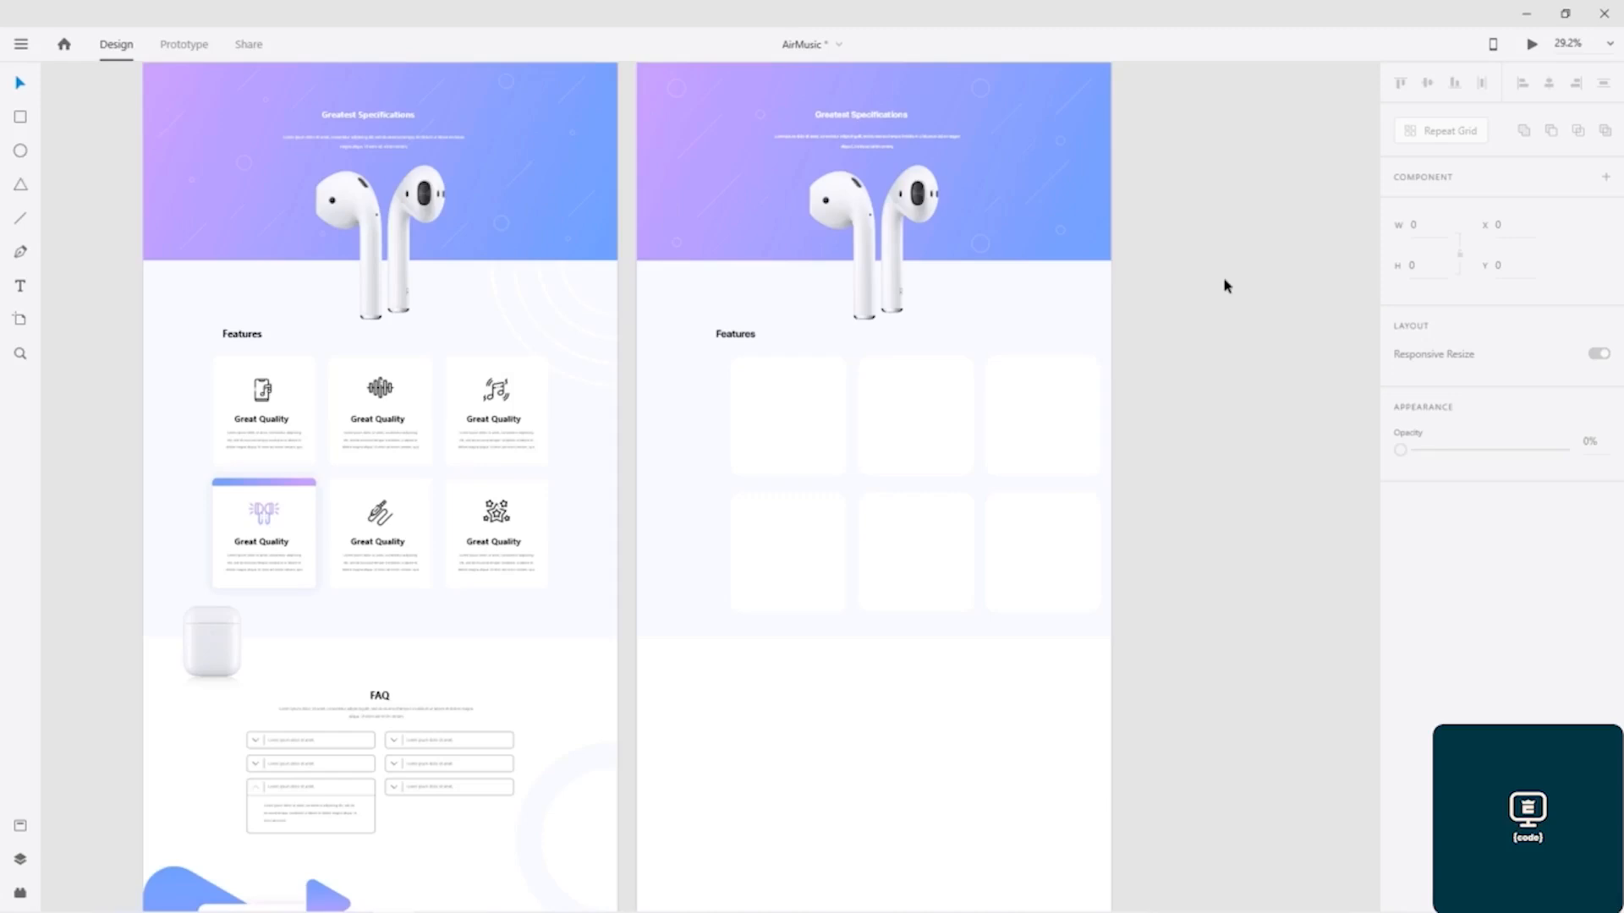
pyautogui.click(801, 463)
pyautogui.keyDown('shift'); pyautogui.click(797, 521); pyautogui.keyUp('shift')
pyautogui.keyDown('shift'); pyautogui.click(869, 523); pyautogui.keyUp('shift')
pyautogui.keyDown('shift'); pyautogui.click(908, 416); pyautogui.keyUp('shift')
pyautogui.keyDown('shift'); pyautogui.click(1037, 408); pyautogui.keyUp('shift')
pyautogui.keyDown('shift'); pyautogui.click(1043, 510); pyautogui.keyUp('shift')
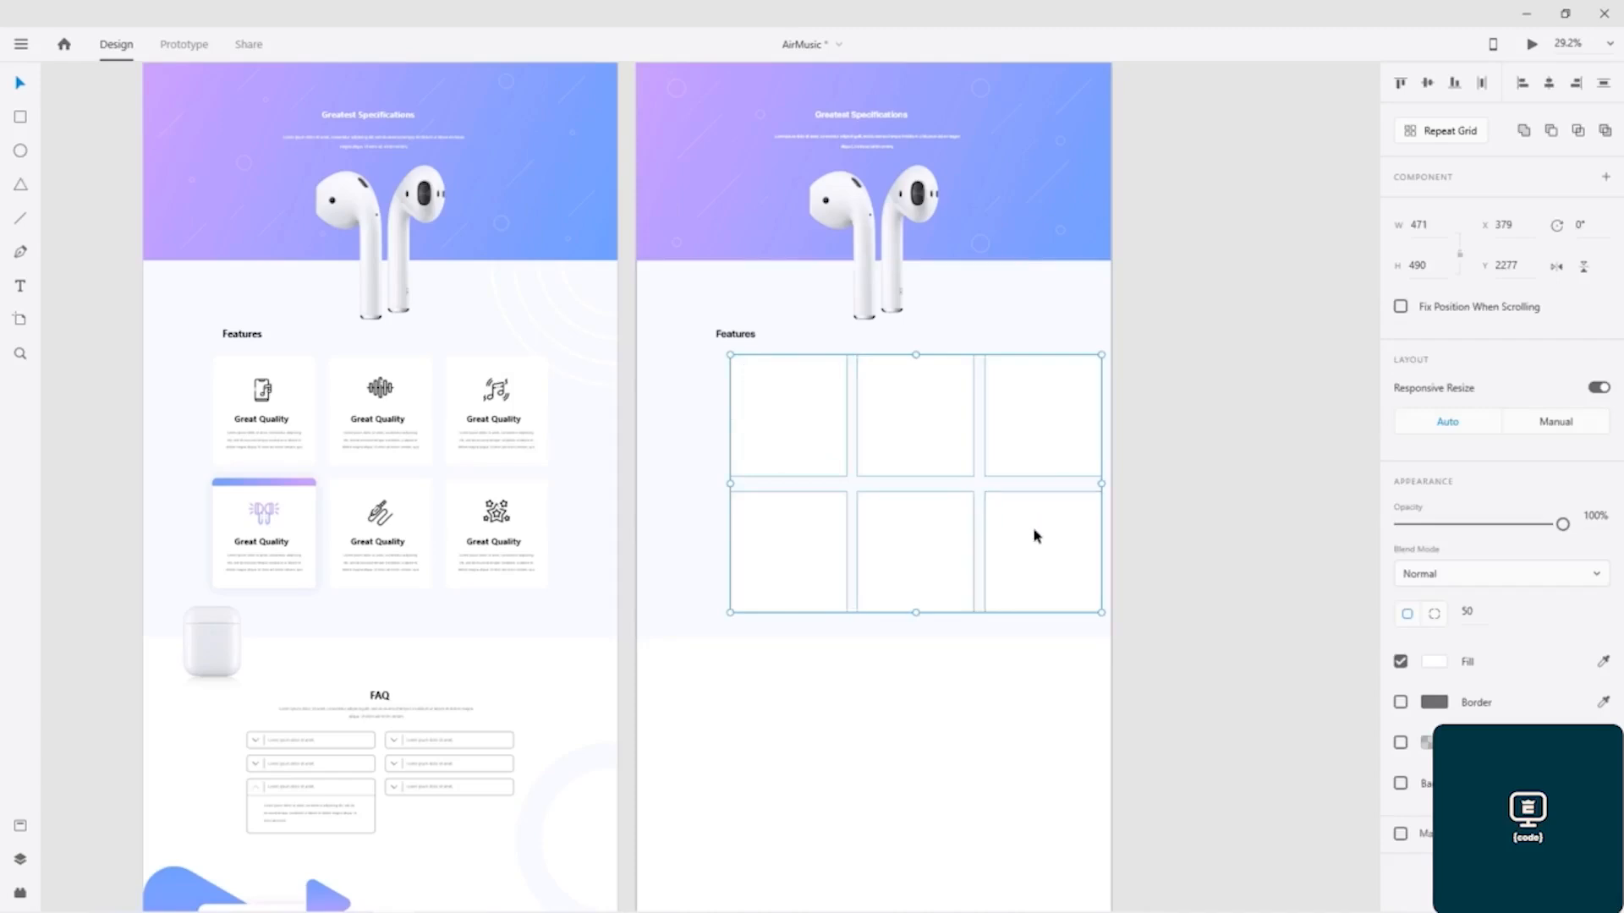
pyautogui.press('Left')
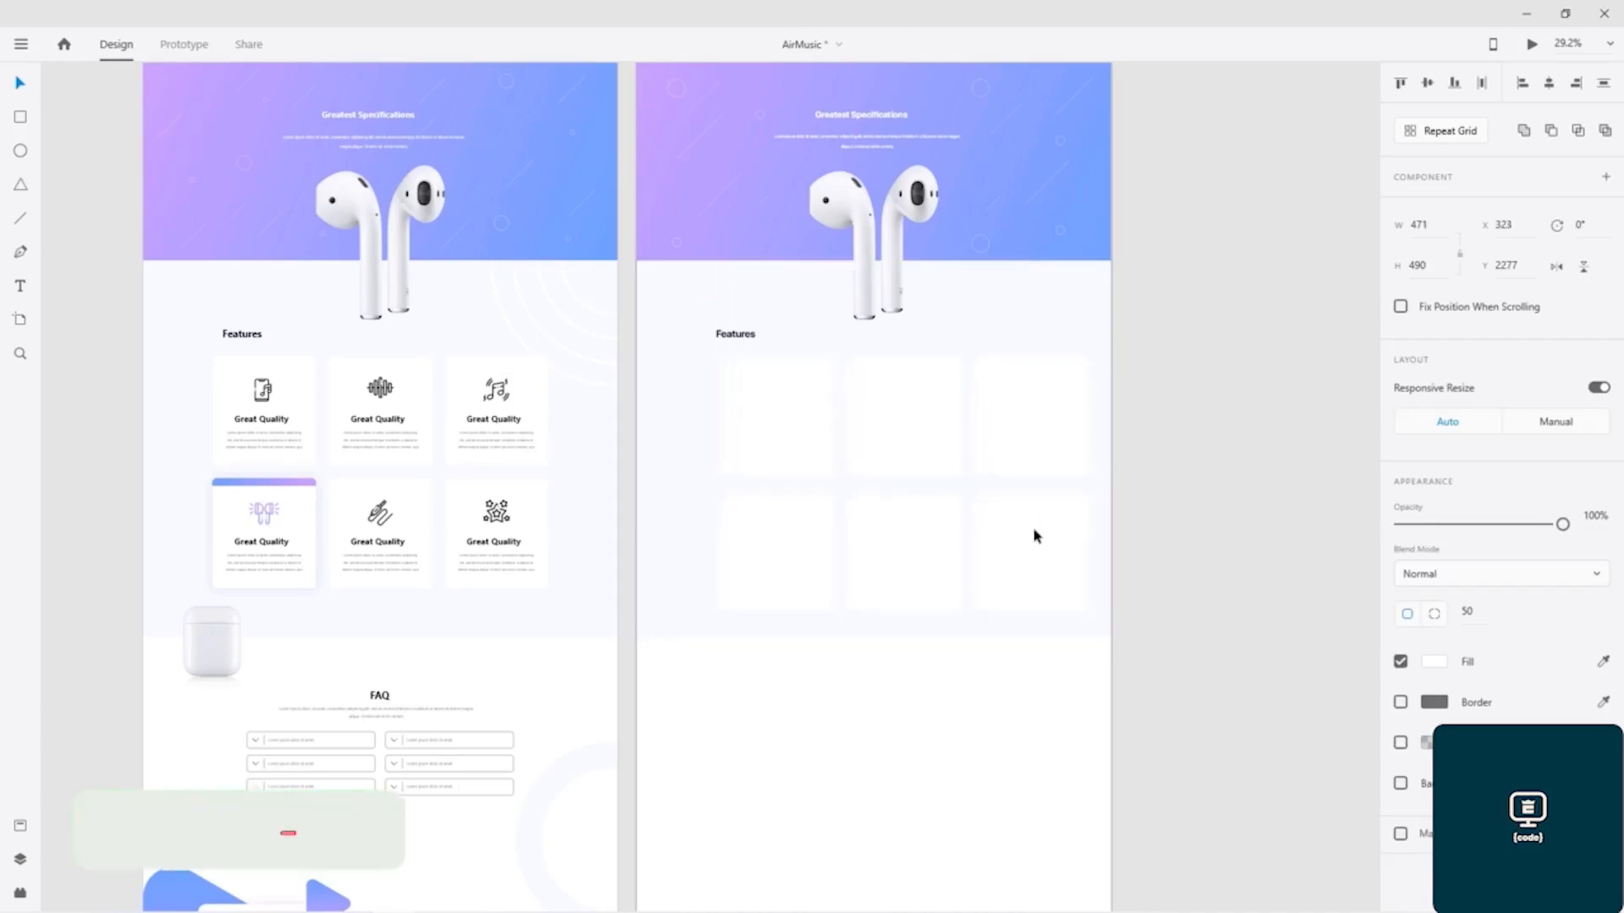
pyautogui.press('Left')
pyautogui.press('Left')
pyautogui.press('Left')
pyautogui.press('Left')
pyautogui.press('Left')
pyautogui.press('Left')
pyautogui.press('Left')
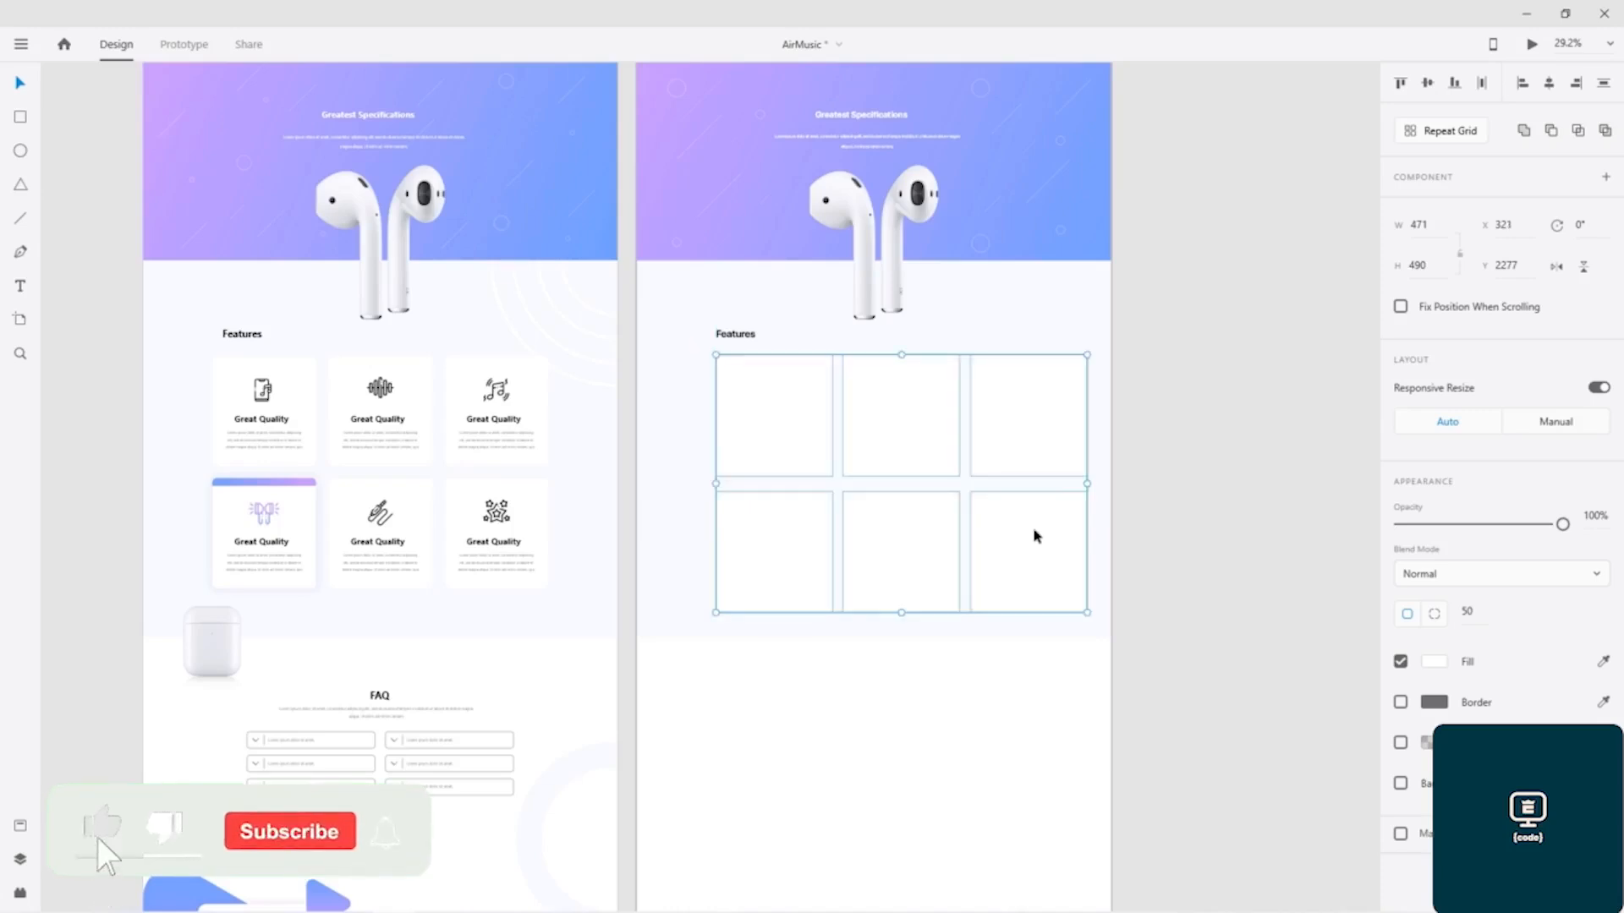
pyautogui.click(1171, 445)
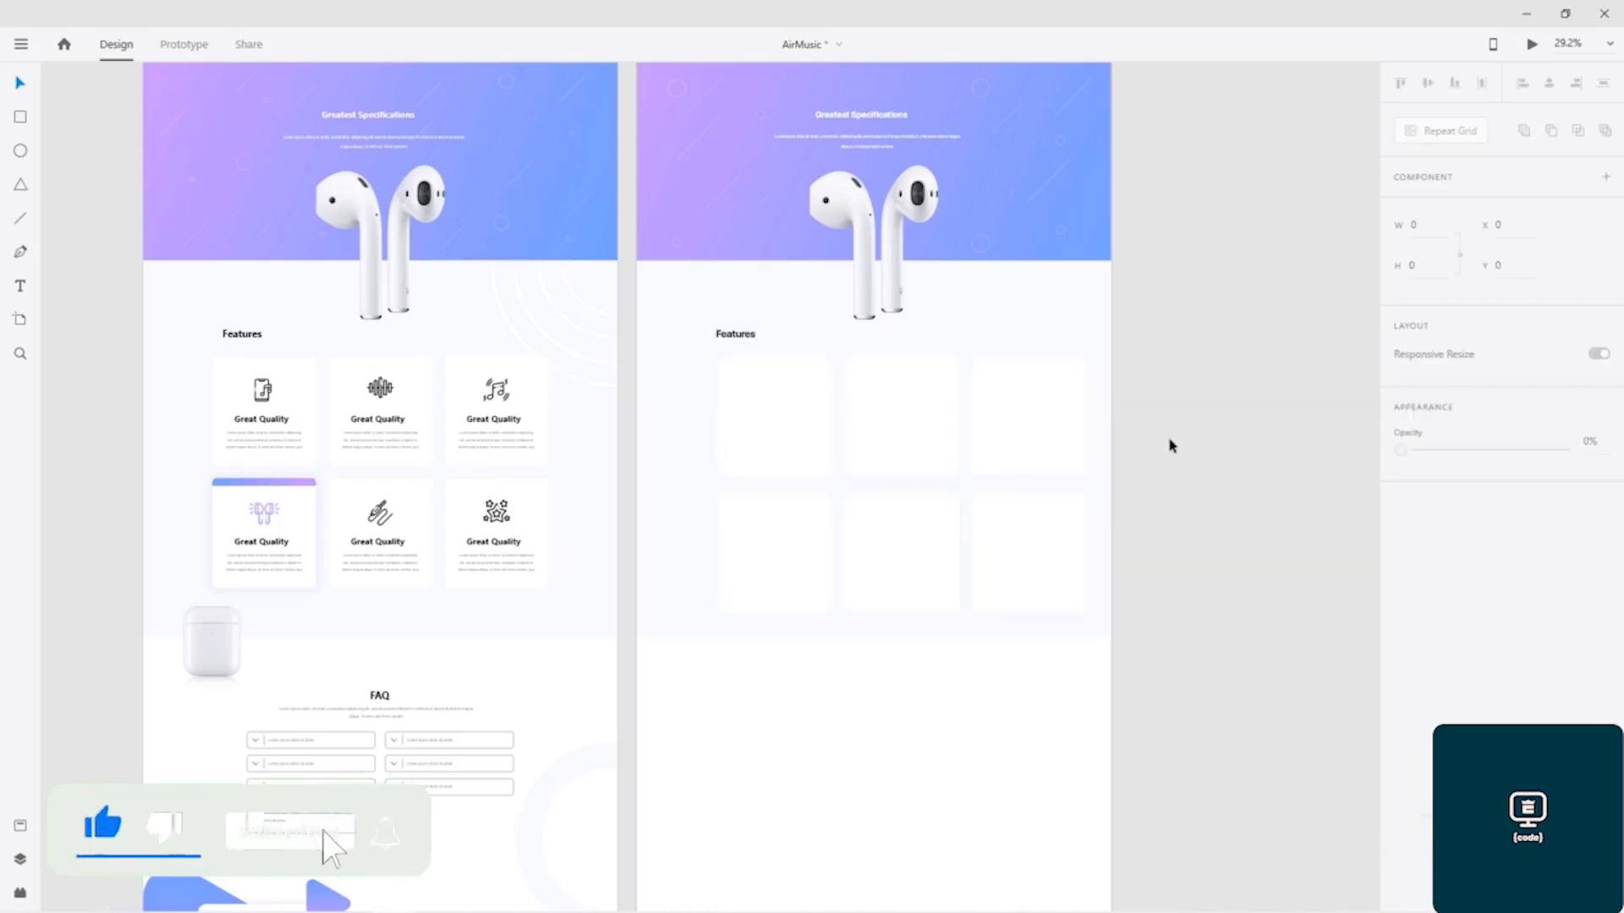
pyautogui.click(265, 401)
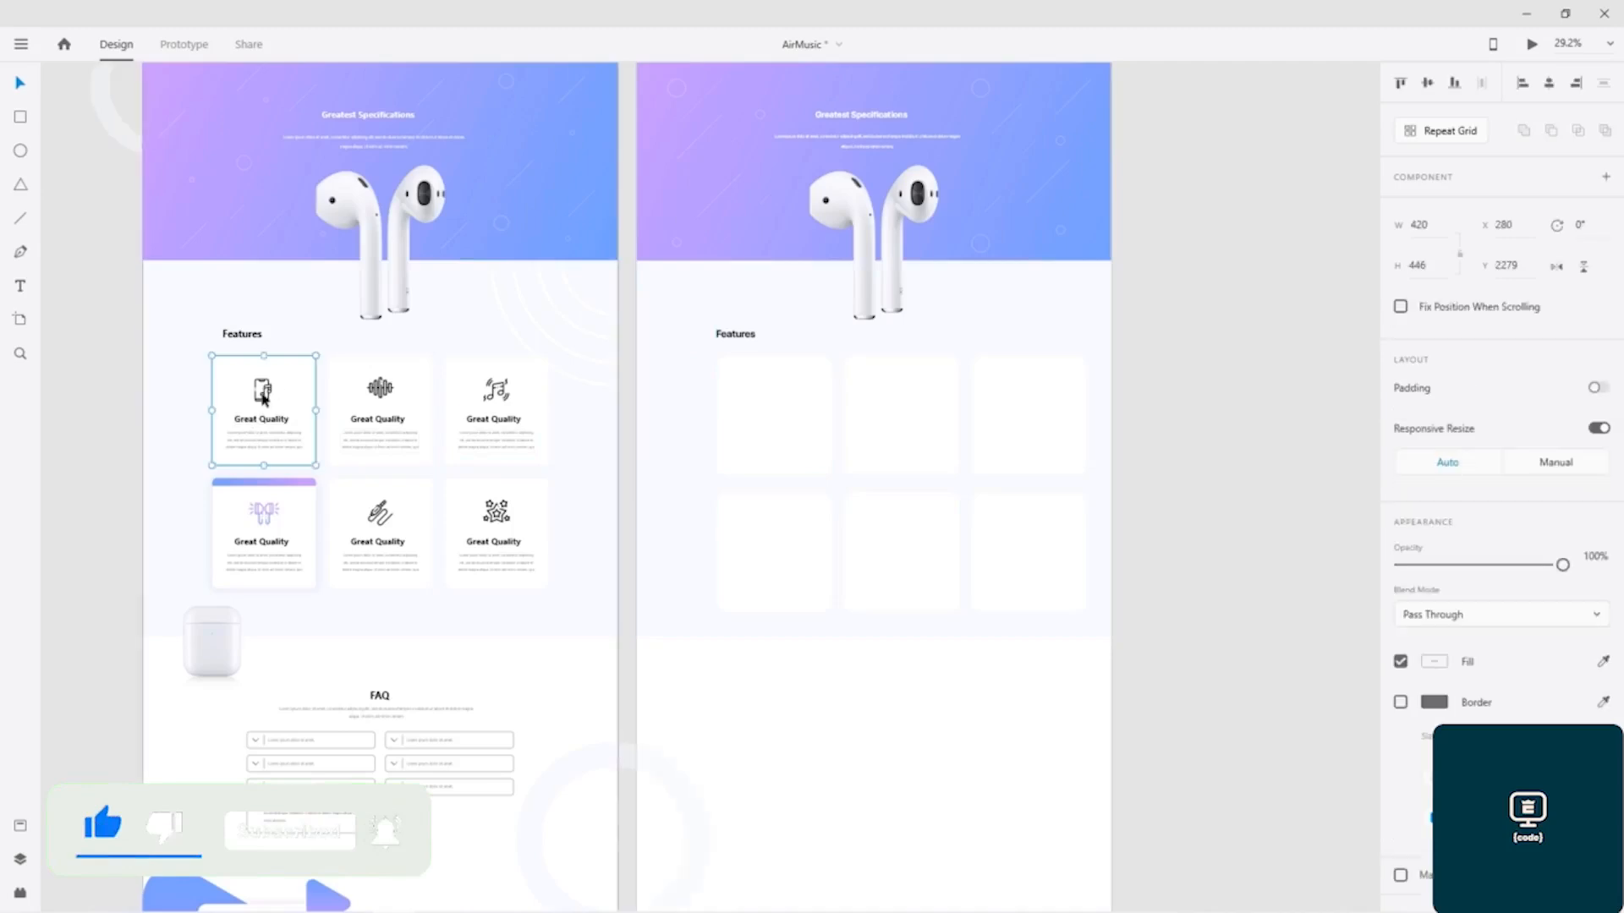
pyautogui.doubleClick(265, 400)
pyautogui.scroll(6, 265, 401)
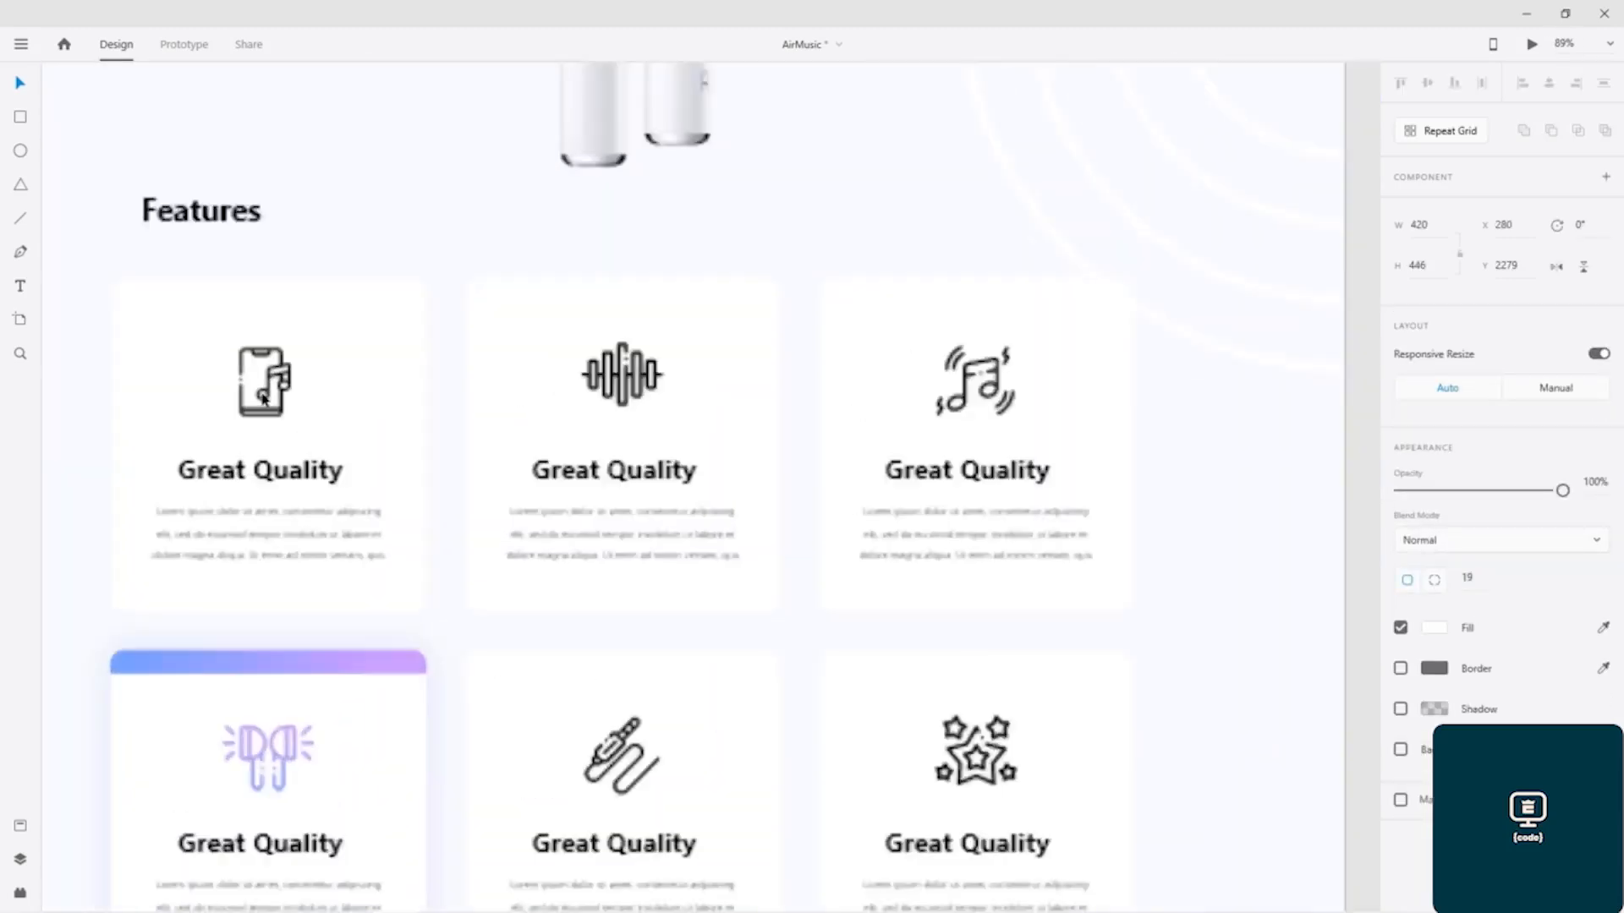
pyautogui.click(296, 382)
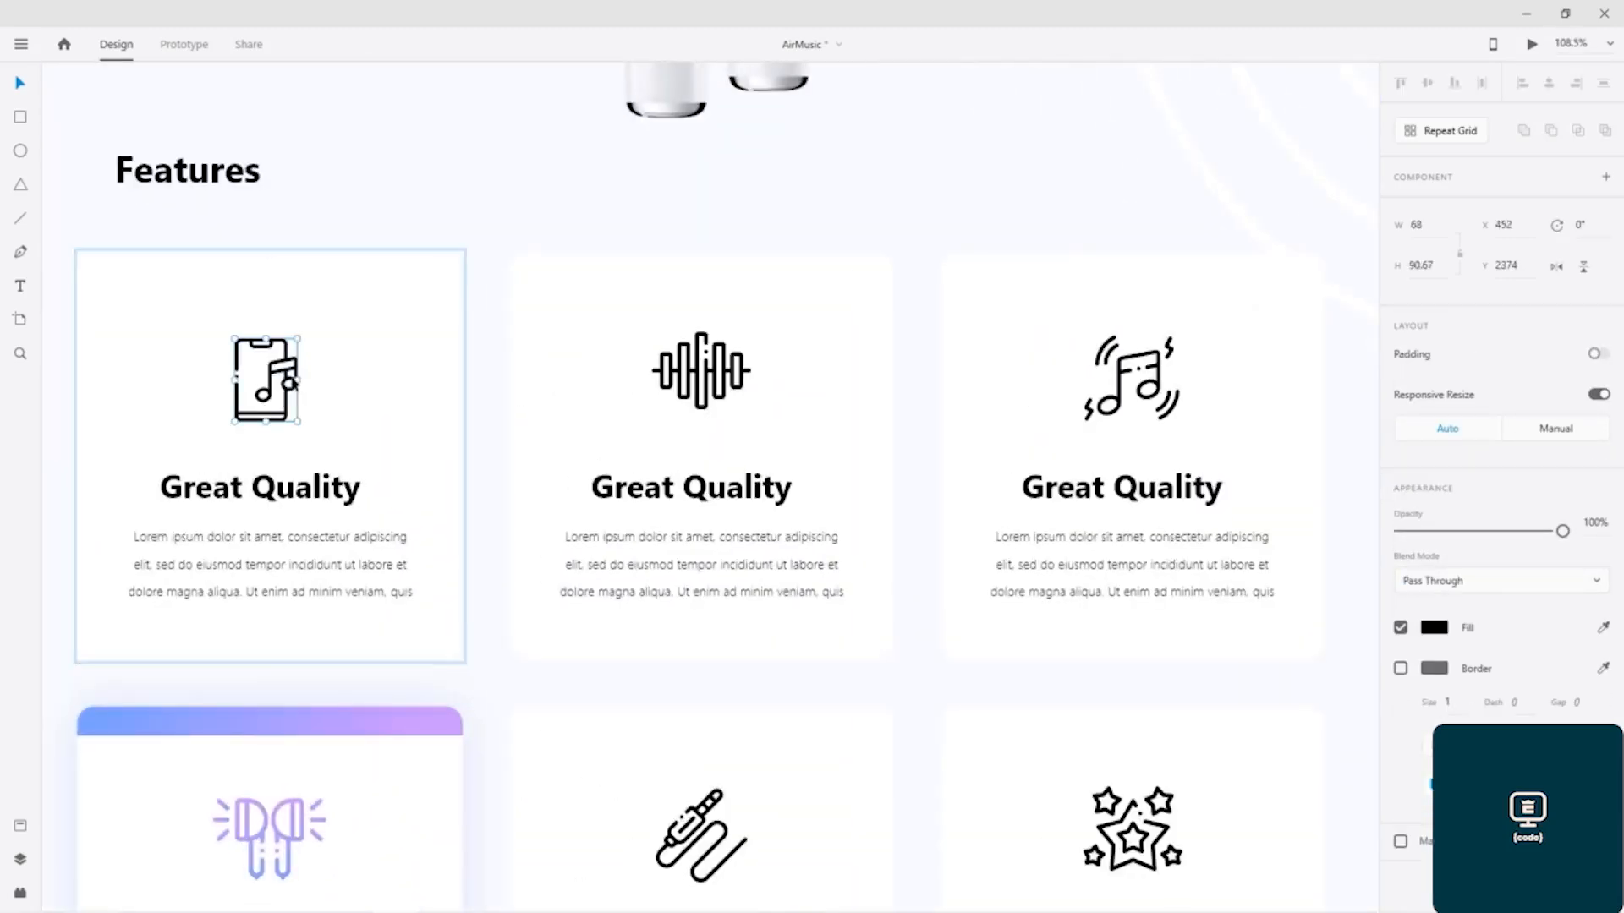
pyautogui.keyDown('shift'); pyautogui.click(313, 484); pyautogui.keyUp('shift')
pyautogui.keyDown('shift'); pyautogui.click(310, 552); pyautogui.keyUp('shift')
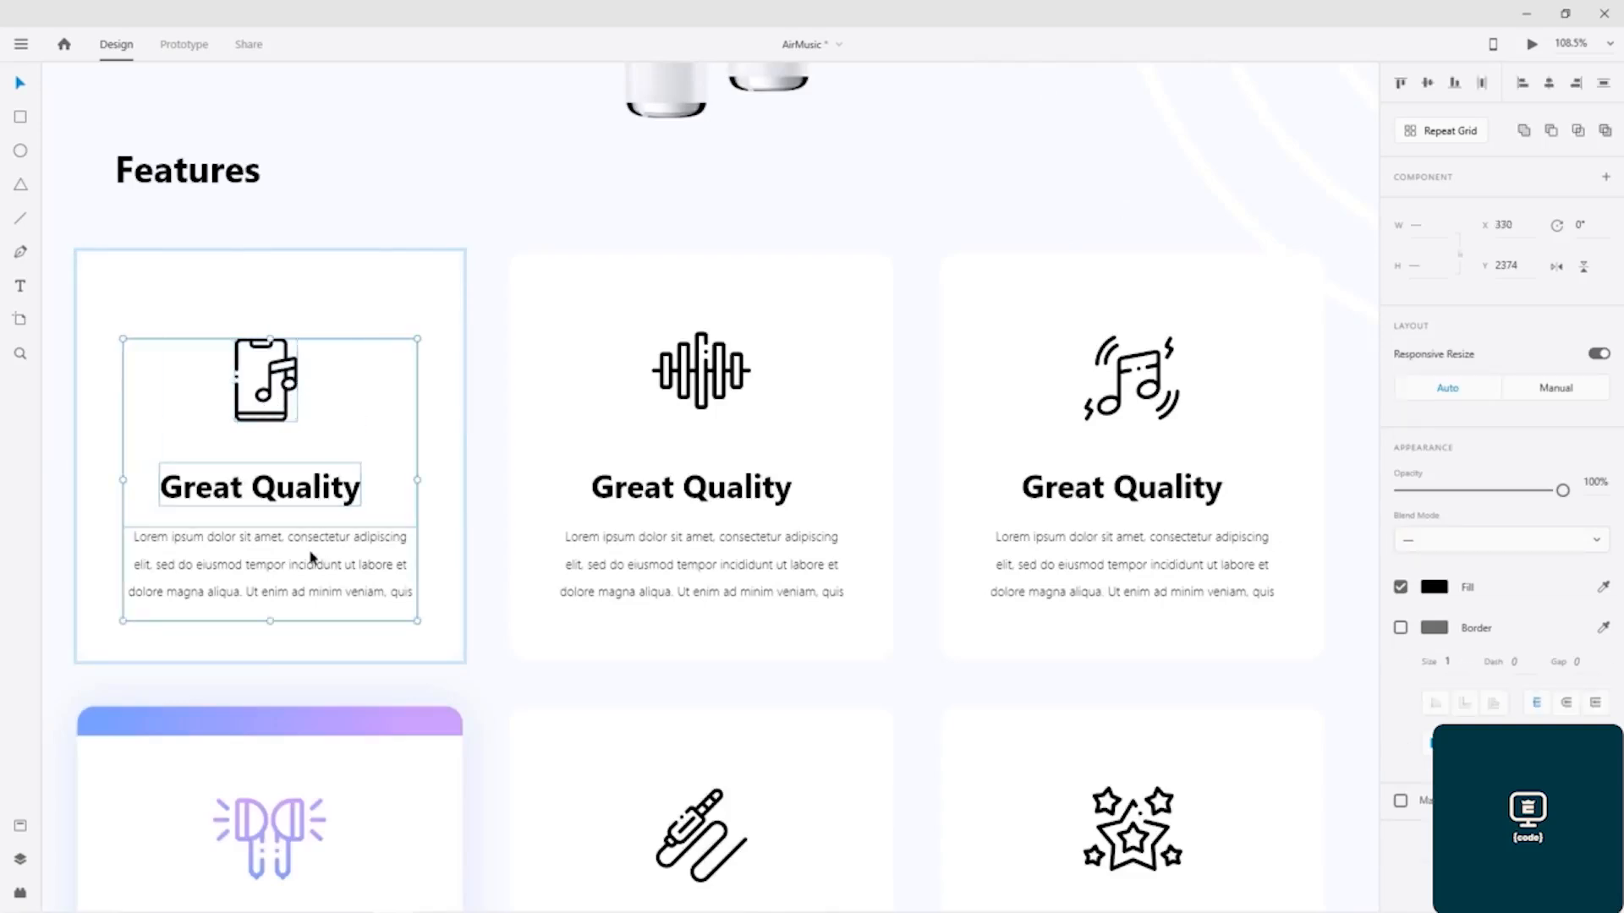
pyautogui.keyDown('shift'); pyautogui.click(690, 402); pyautogui.keyUp('shift')
pyautogui.keyDown('shift'); pyautogui.click(703, 496); pyautogui.keyUp('shift')
pyautogui.keyDown('shift'); pyautogui.click(707, 444); pyautogui.keyUp('shift')
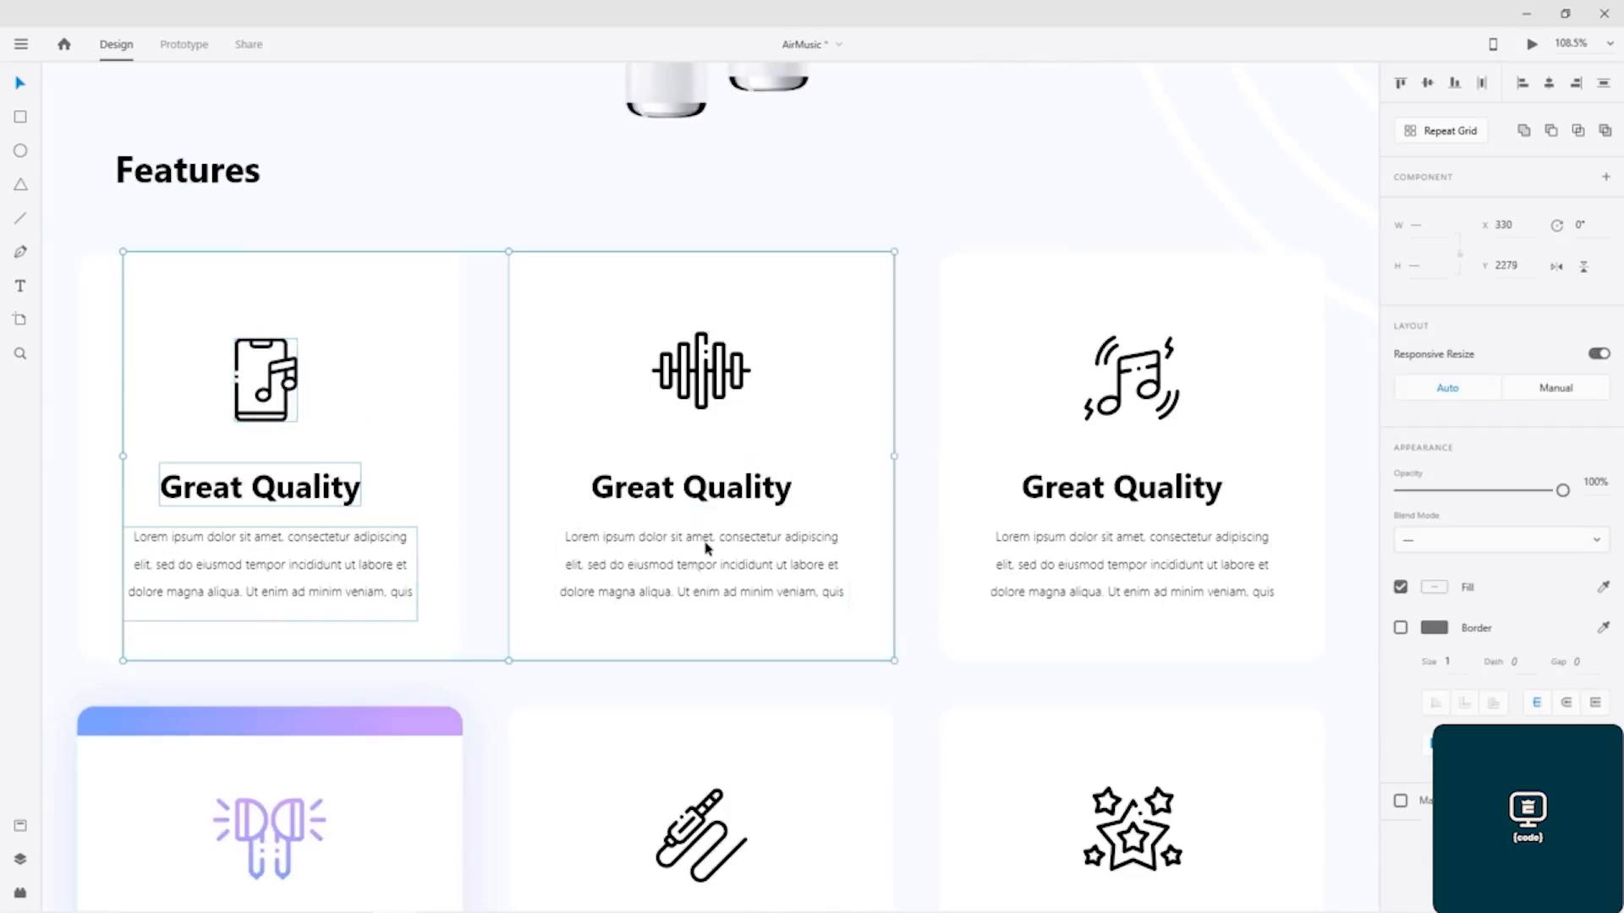
pyautogui.moveTo(711, 384); pyautogui.dragTo(758, 326)
pyautogui.hotkey('ctrl', 'z')
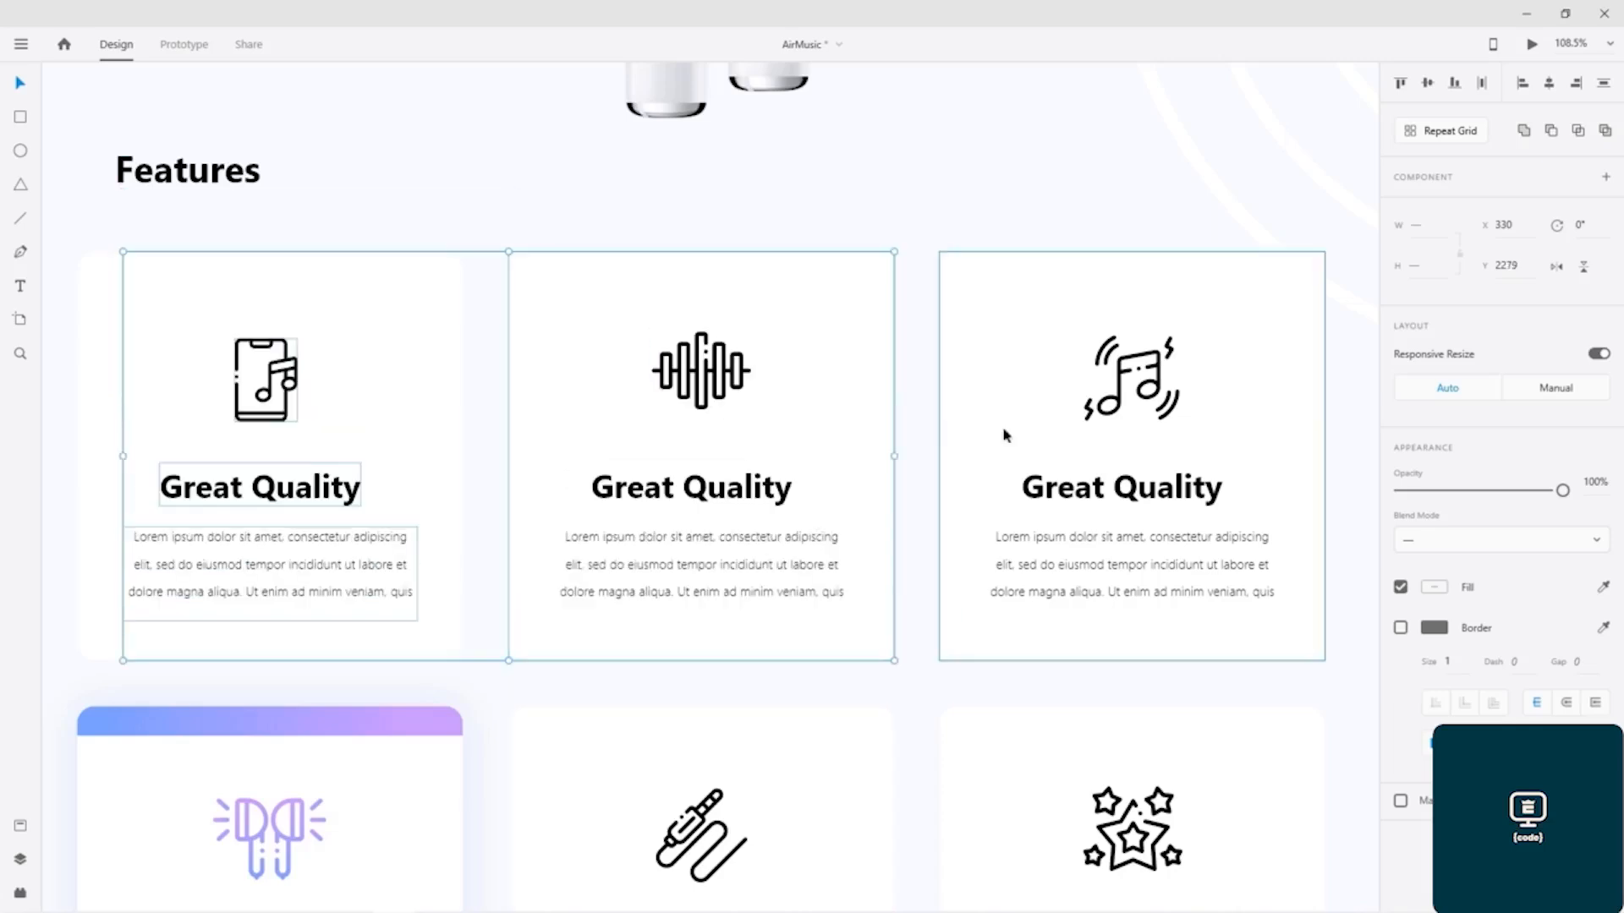
pyautogui.click(324, 387)
pyautogui.click(351, 186)
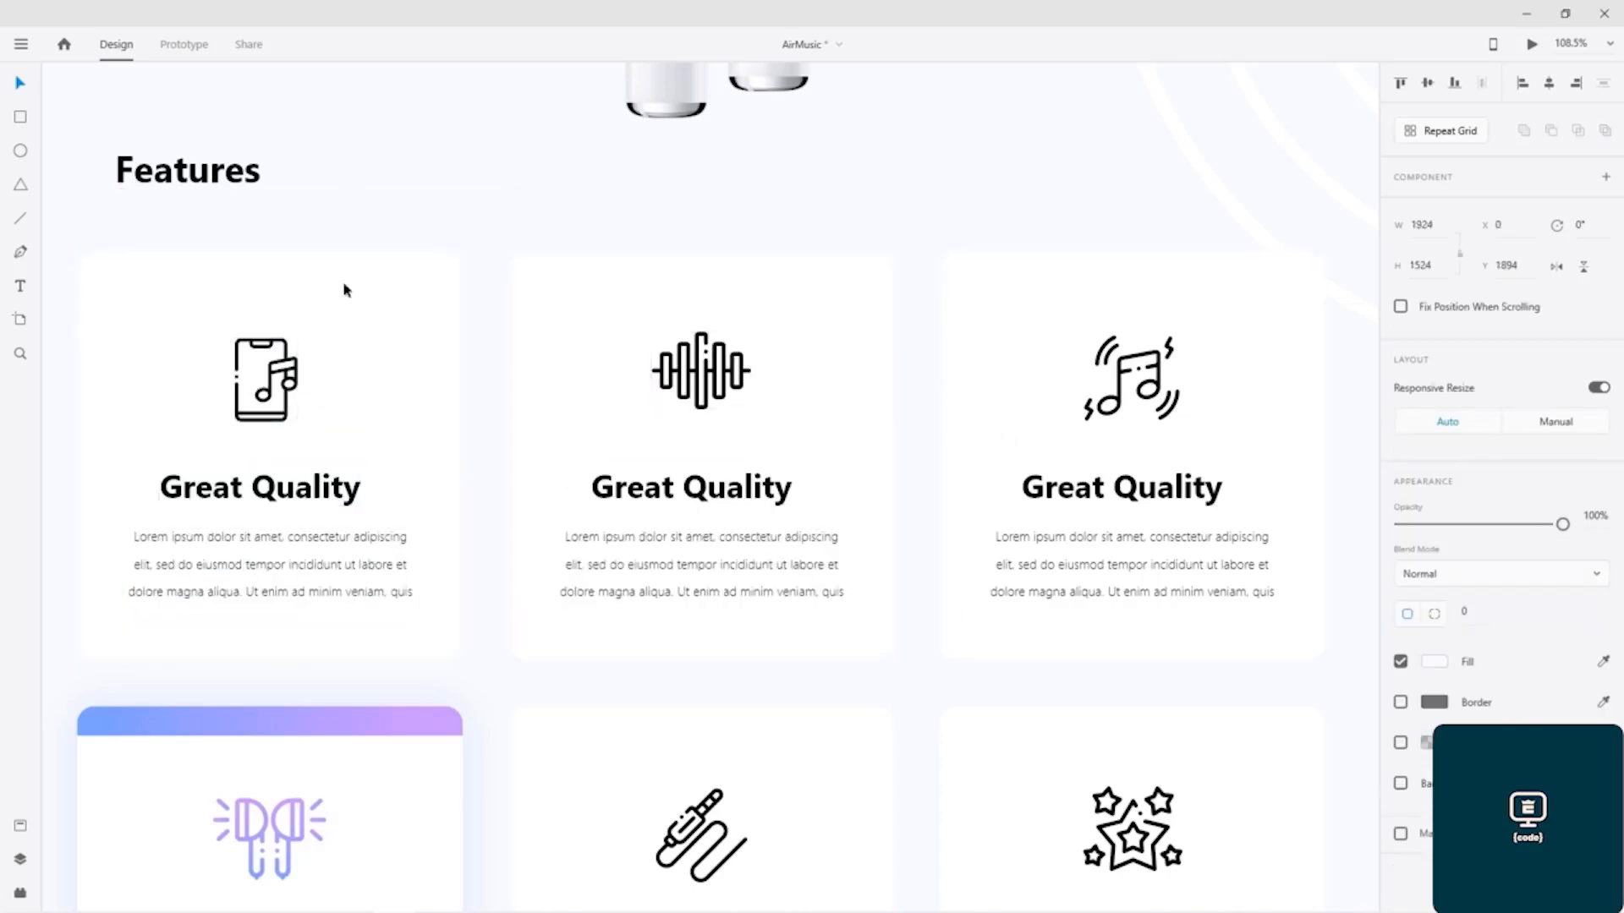
pyautogui.click(296, 369)
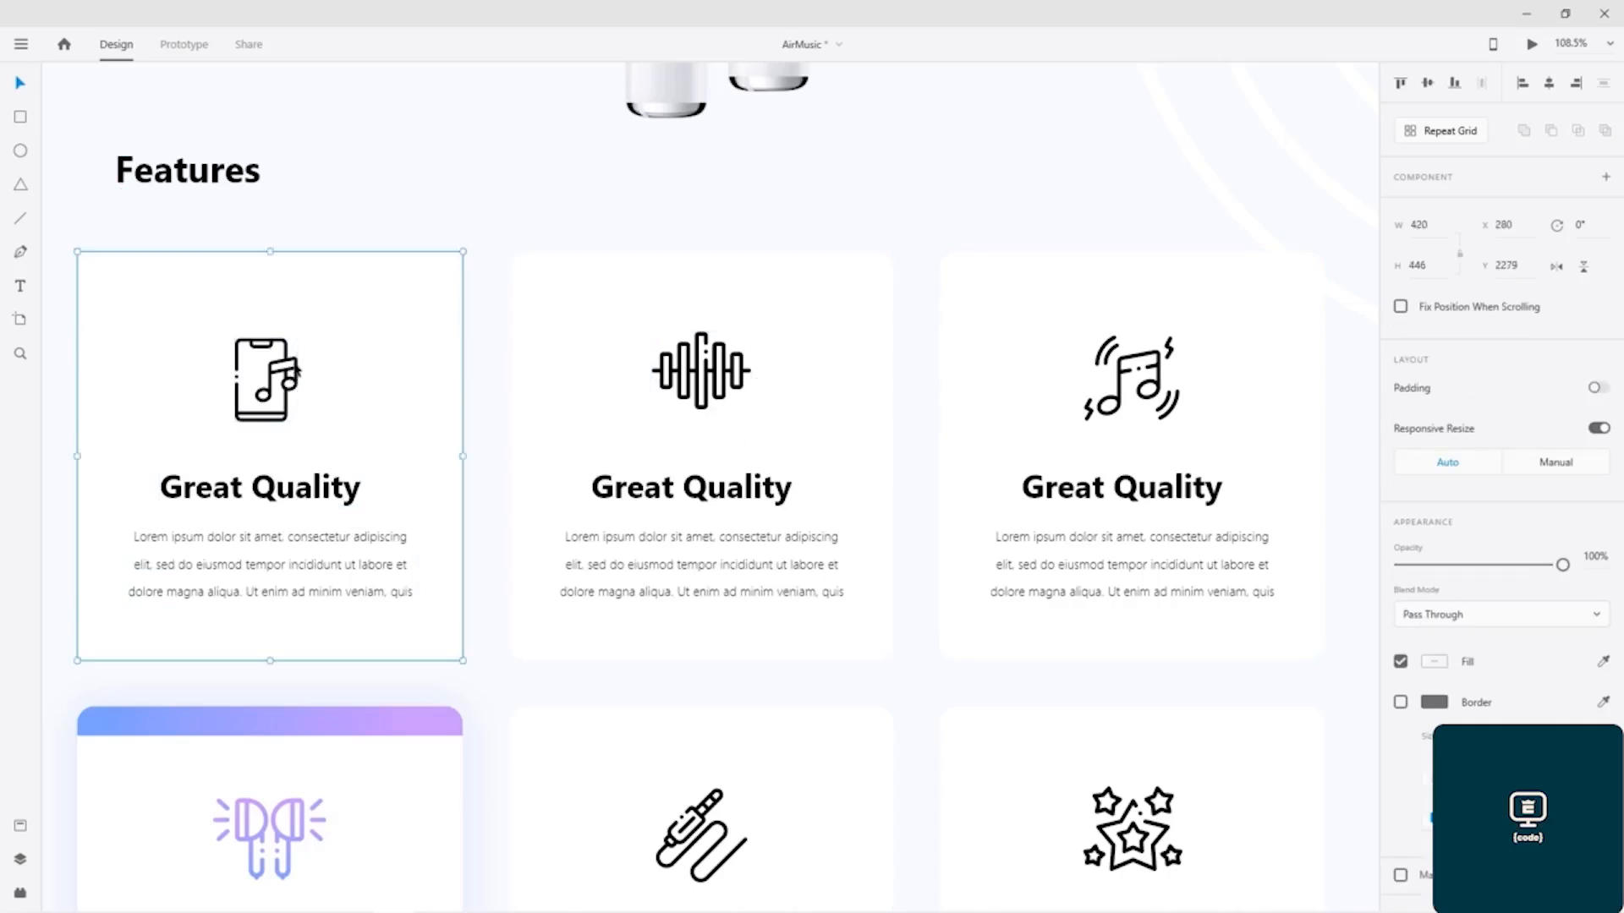
pyautogui.doubleClick(292, 376)
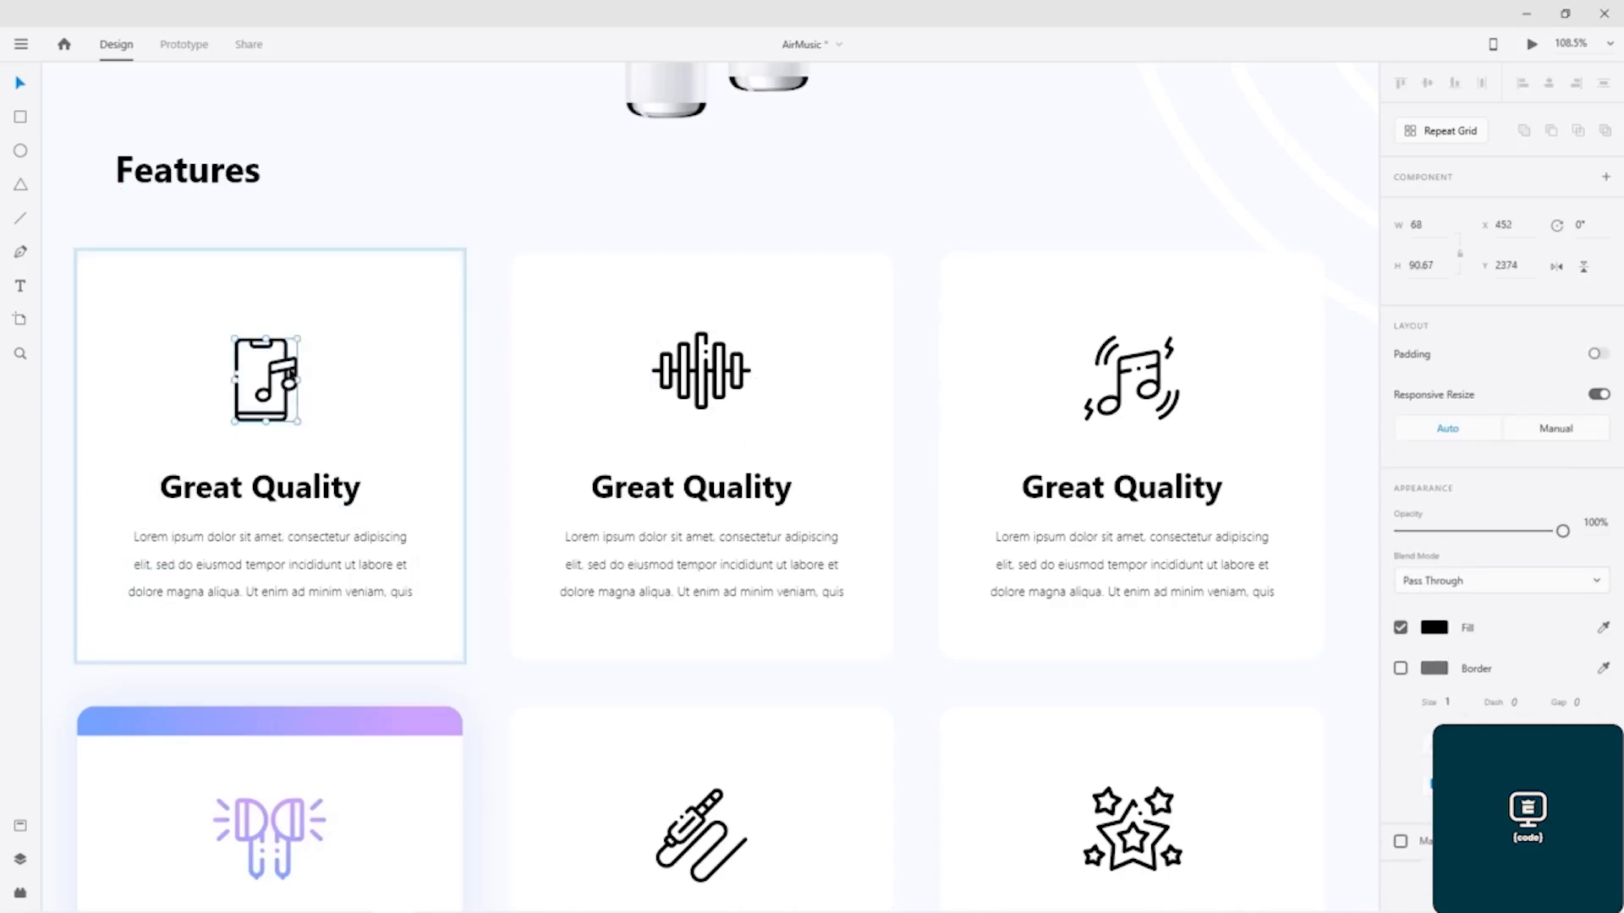
pyautogui.keyDown('shift'); pyautogui.click(309, 497); pyautogui.keyUp('shift')
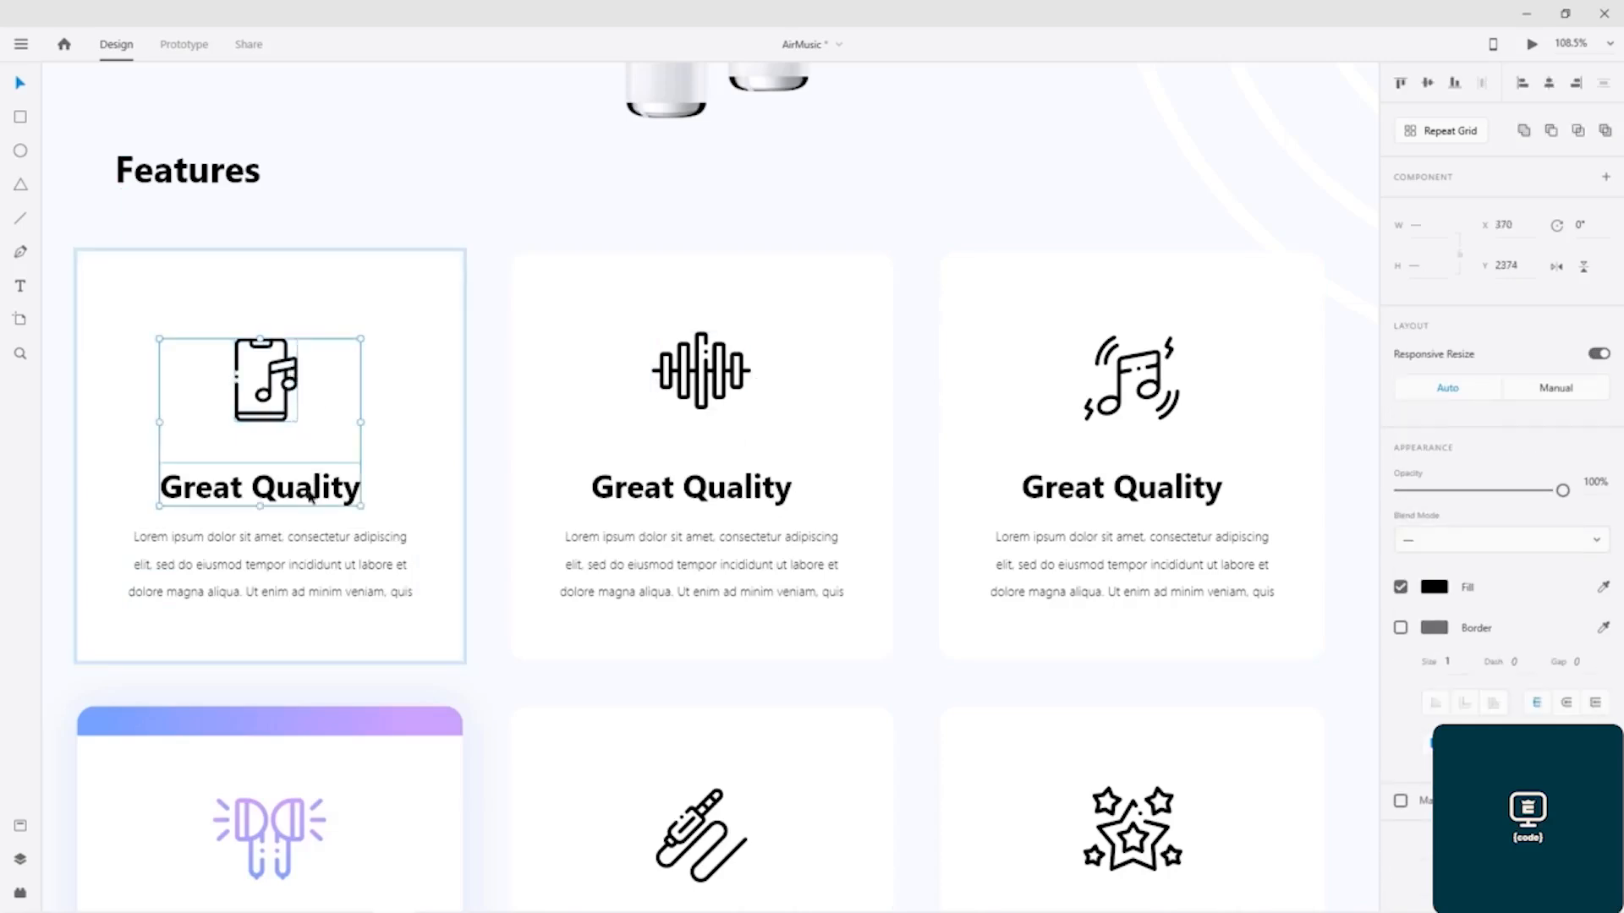
pyautogui.keyDown('shift'); pyautogui.click(315, 548); pyautogui.keyUp('shift')
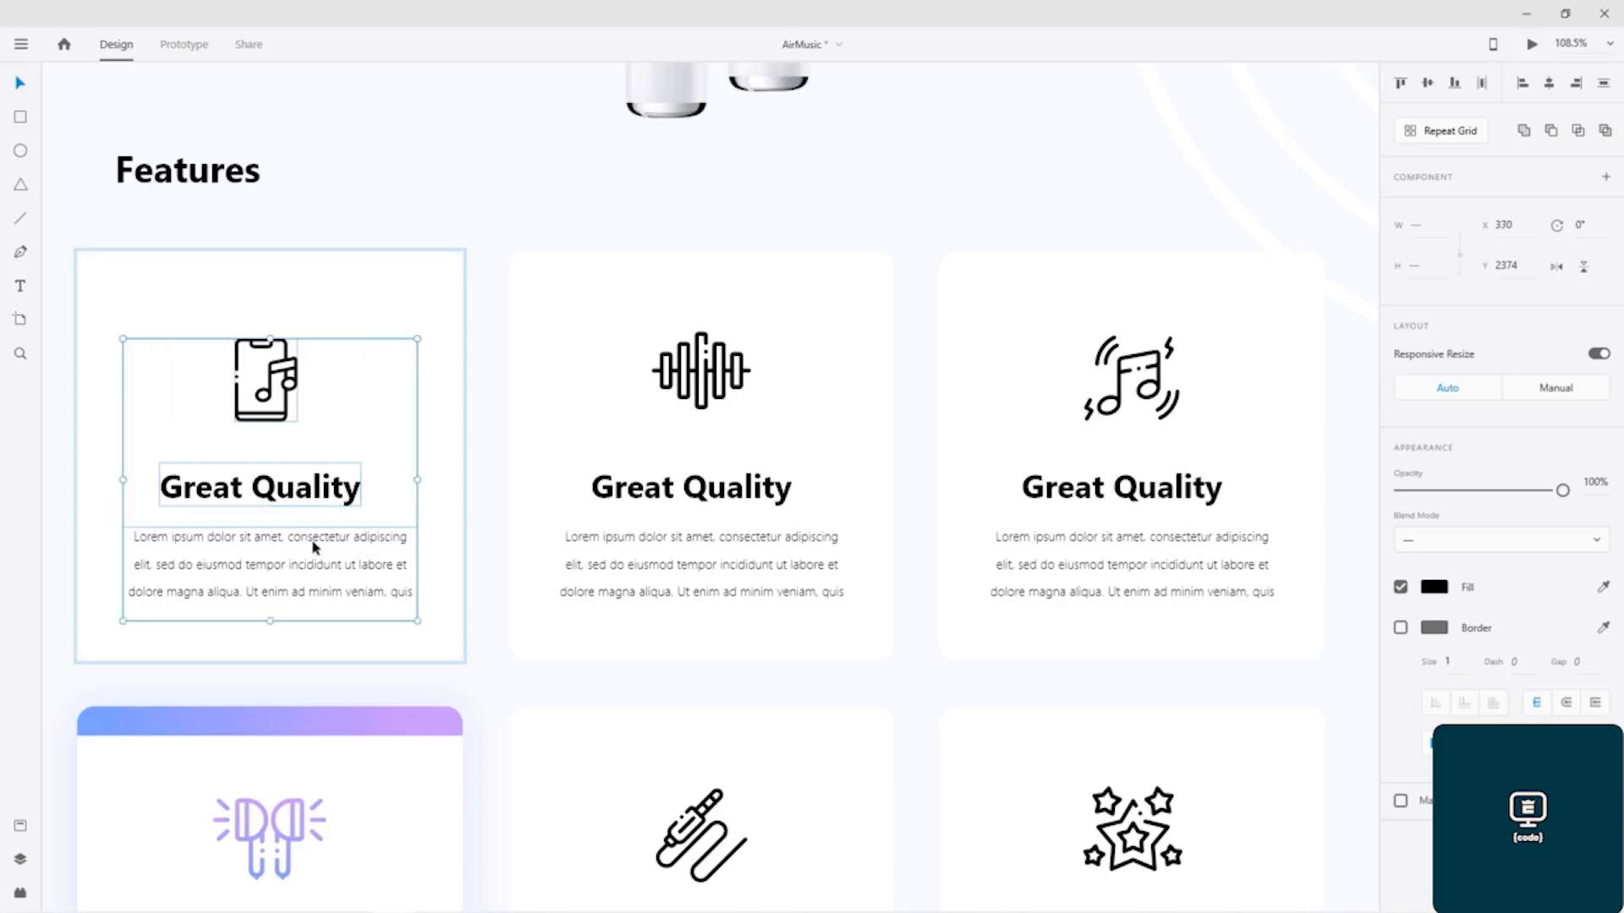
pyautogui.keyDown('shift'); pyautogui.click(691, 387); pyautogui.keyUp('shift')
pyautogui.doubleClick(691, 386)
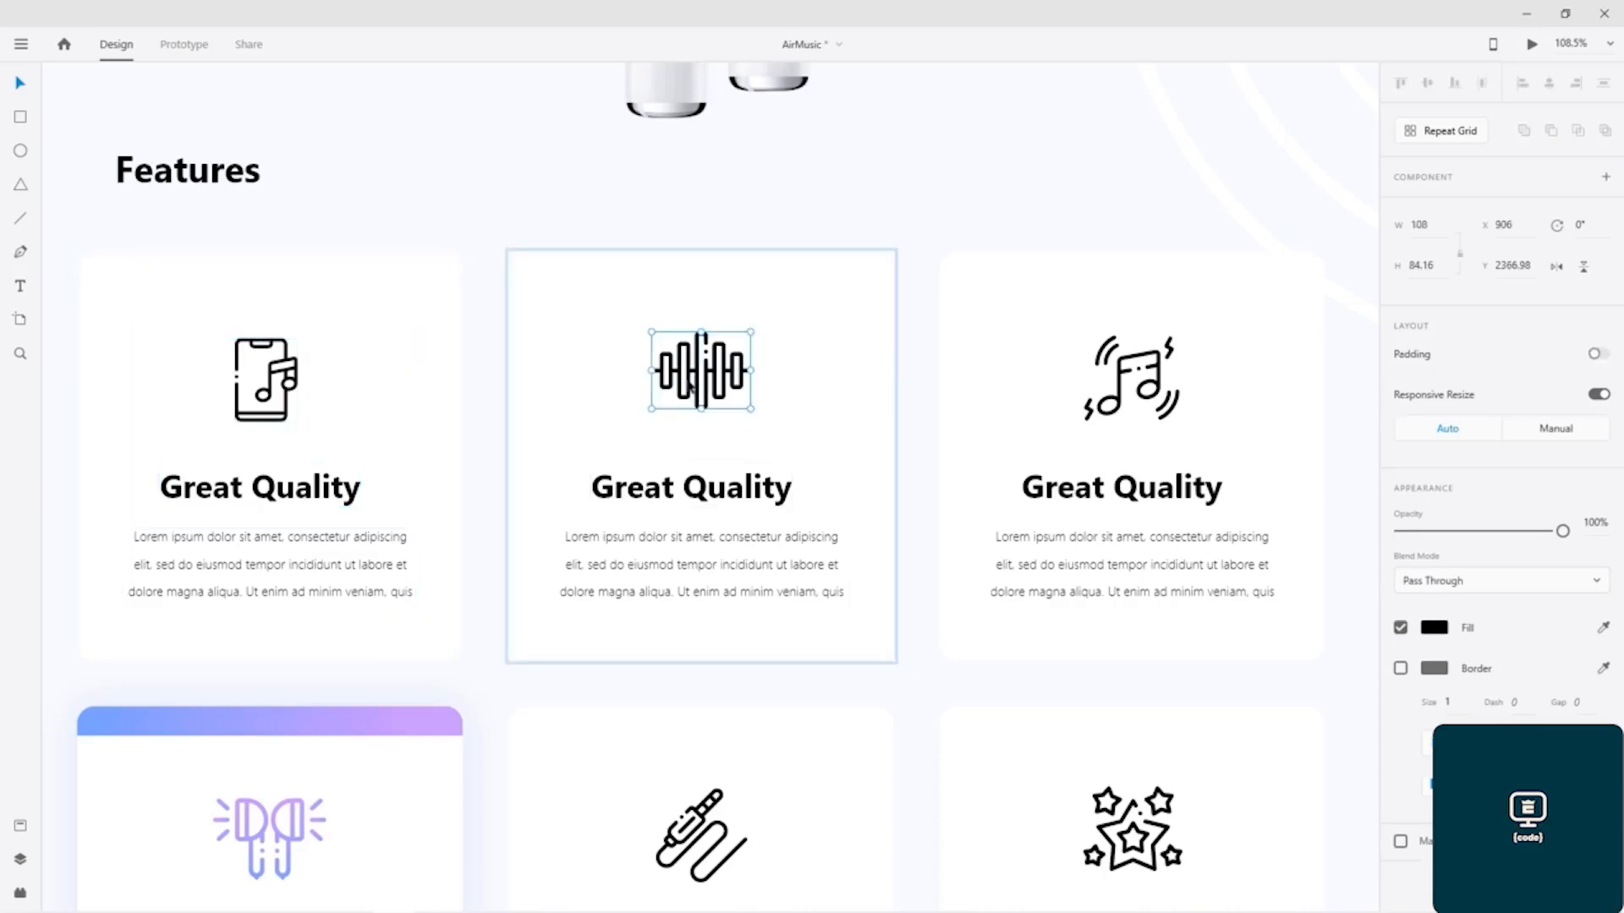
# Step: Copy the phone icon, Great Quality heading and paragraph from the first feature card of the finished design
pyautogui.click(293, 387)
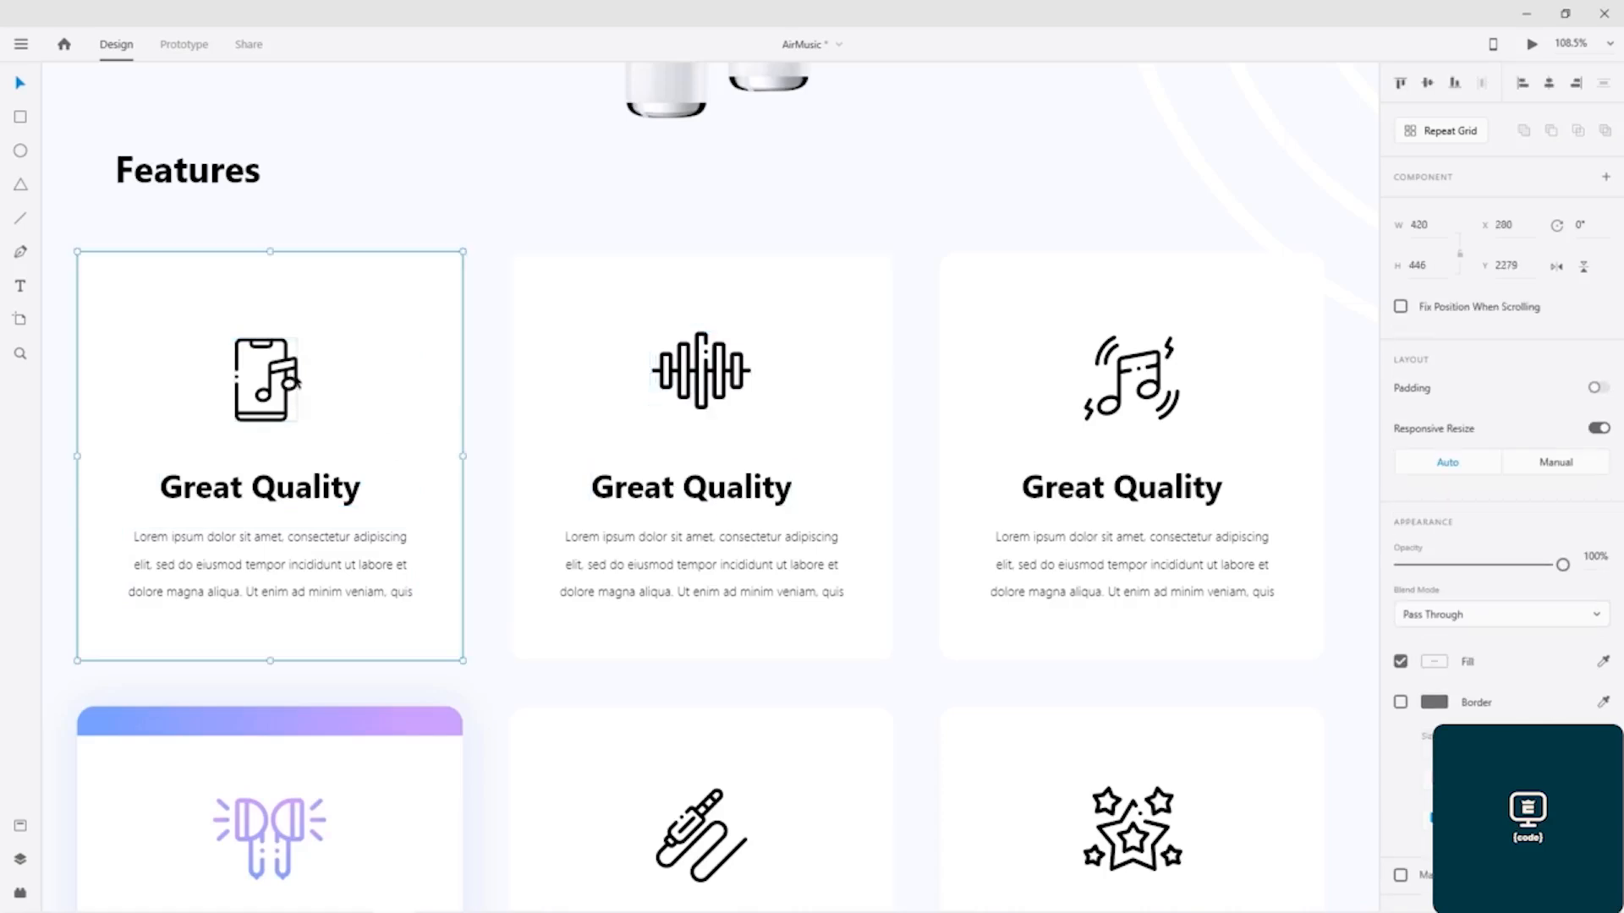
pyautogui.doubleClick(294, 387)
pyautogui.keyDown('shift'); pyautogui.click(319, 497); pyautogui.keyUp('shift')
pyautogui.keyDown('shift'); pyautogui.click(322, 572); pyautogui.keyUp('shift')
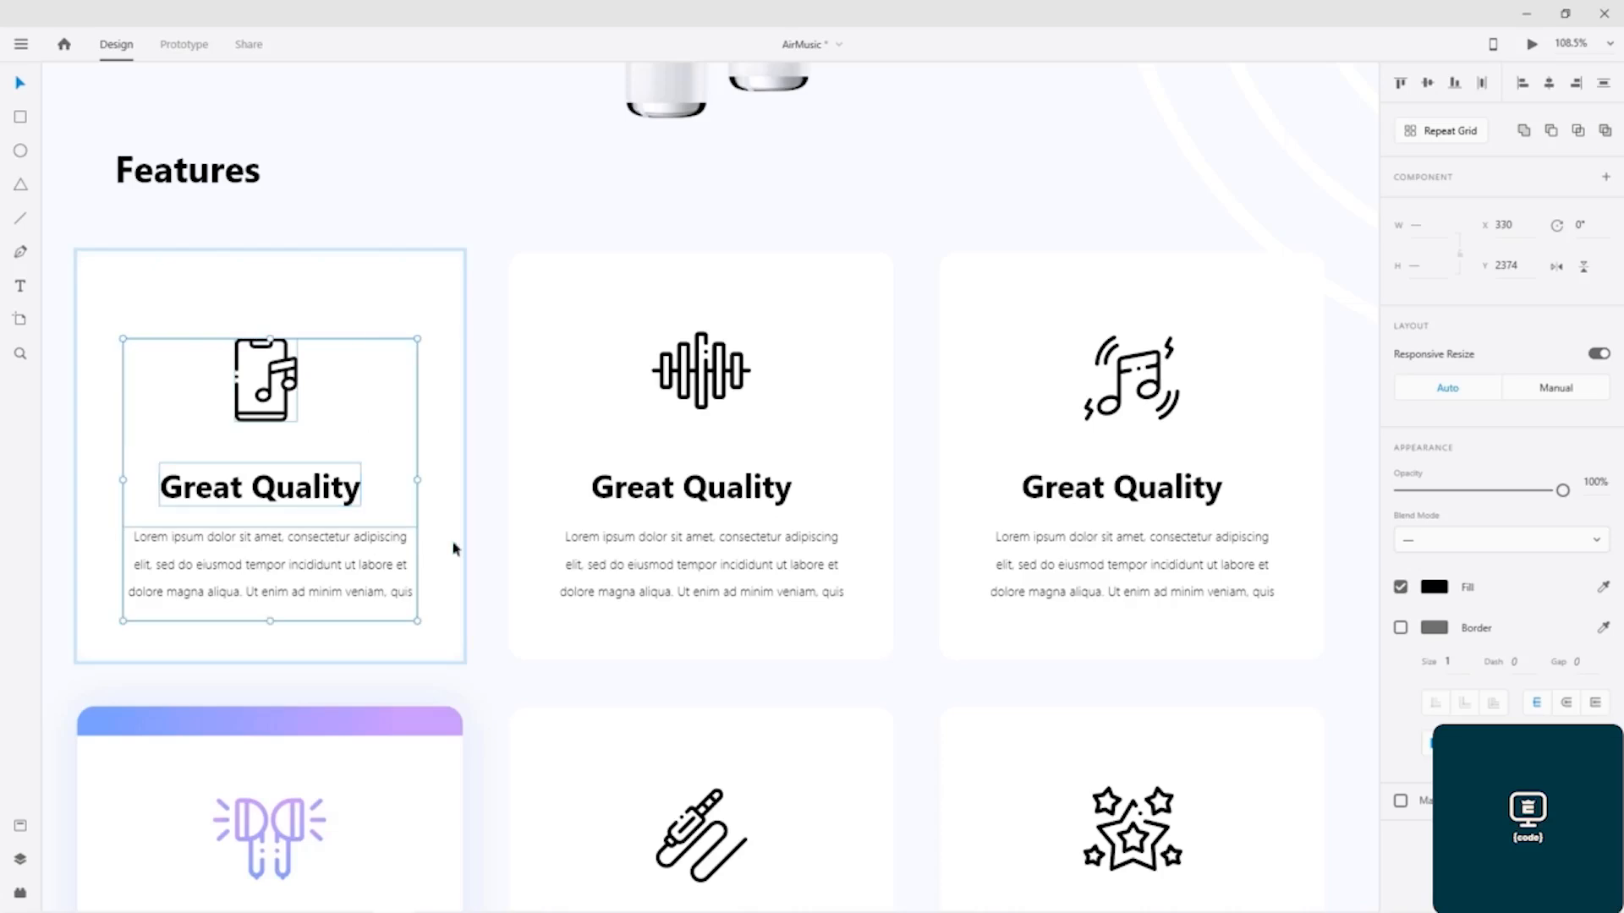
# Step: Paste the phone icon, heading and paragraph into the first blank feature card, centred at X 396, Y 2368
pyautogui.scroll(-3, 649, 441)
pyautogui.moveTo(1002, 412); pyautogui.dragTo(928, 414)
pyautogui.hscroll(10, 257, 394)
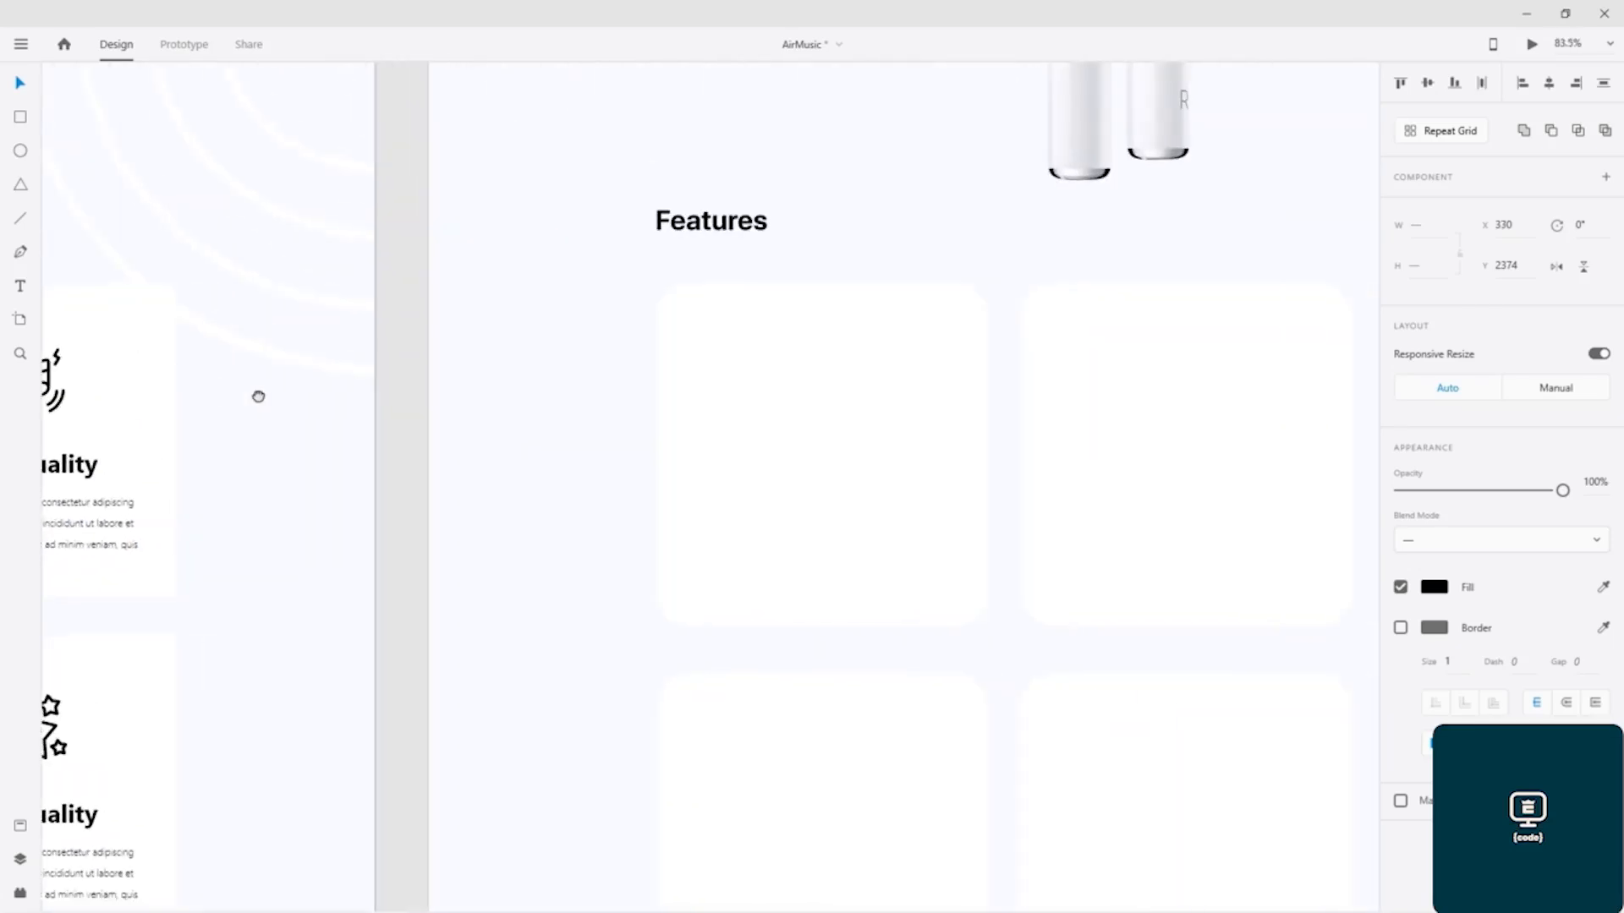
pyautogui.click(840, 445)
pyautogui.hotkey('ctrl', 'v')
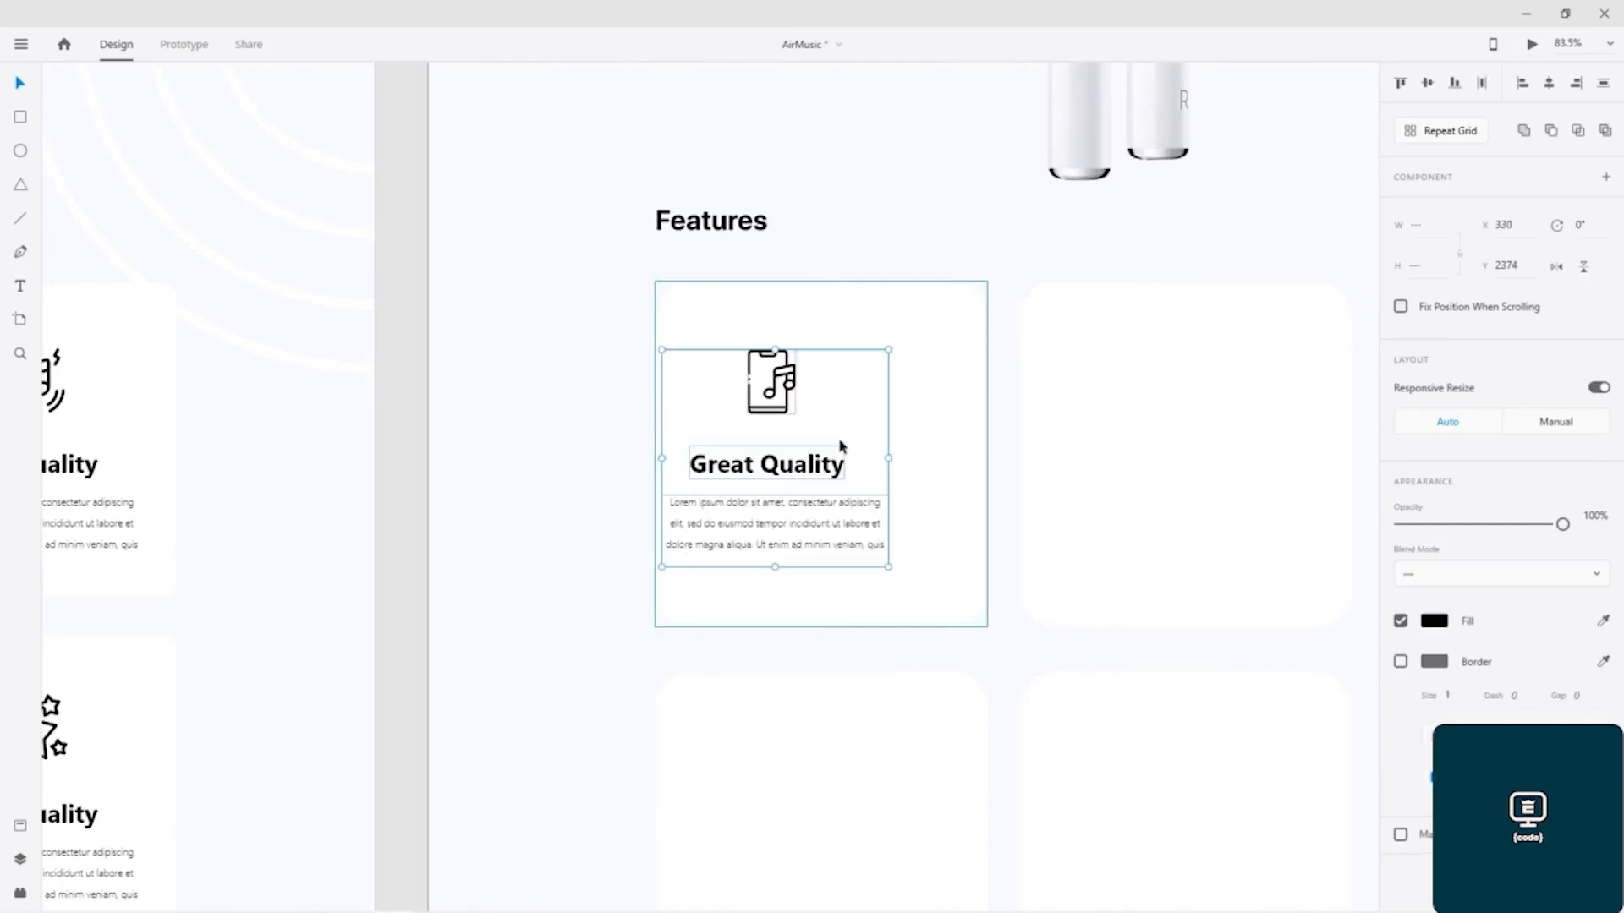
pyautogui.moveTo(791, 385); pyautogui.dragTo(837, 381)
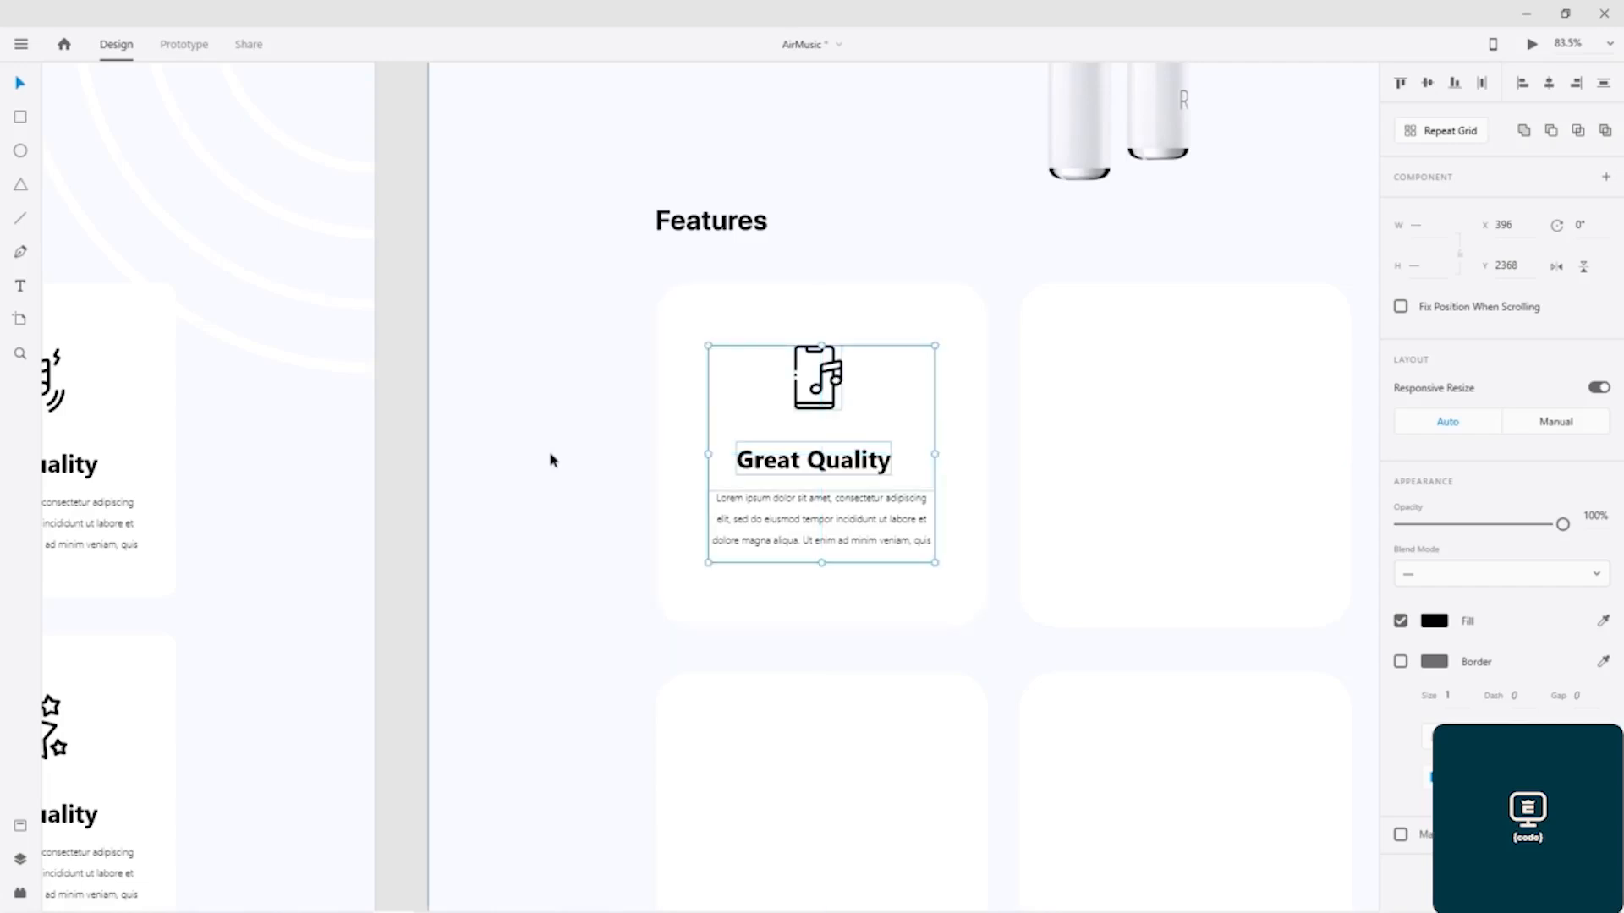
# Step: Copy the sound-wave icon, Great Quality heading and paragraph from the second feature card of the finished design
pyautogui.moveTo(251, 496); pyautogui.dragTo(982, 504)
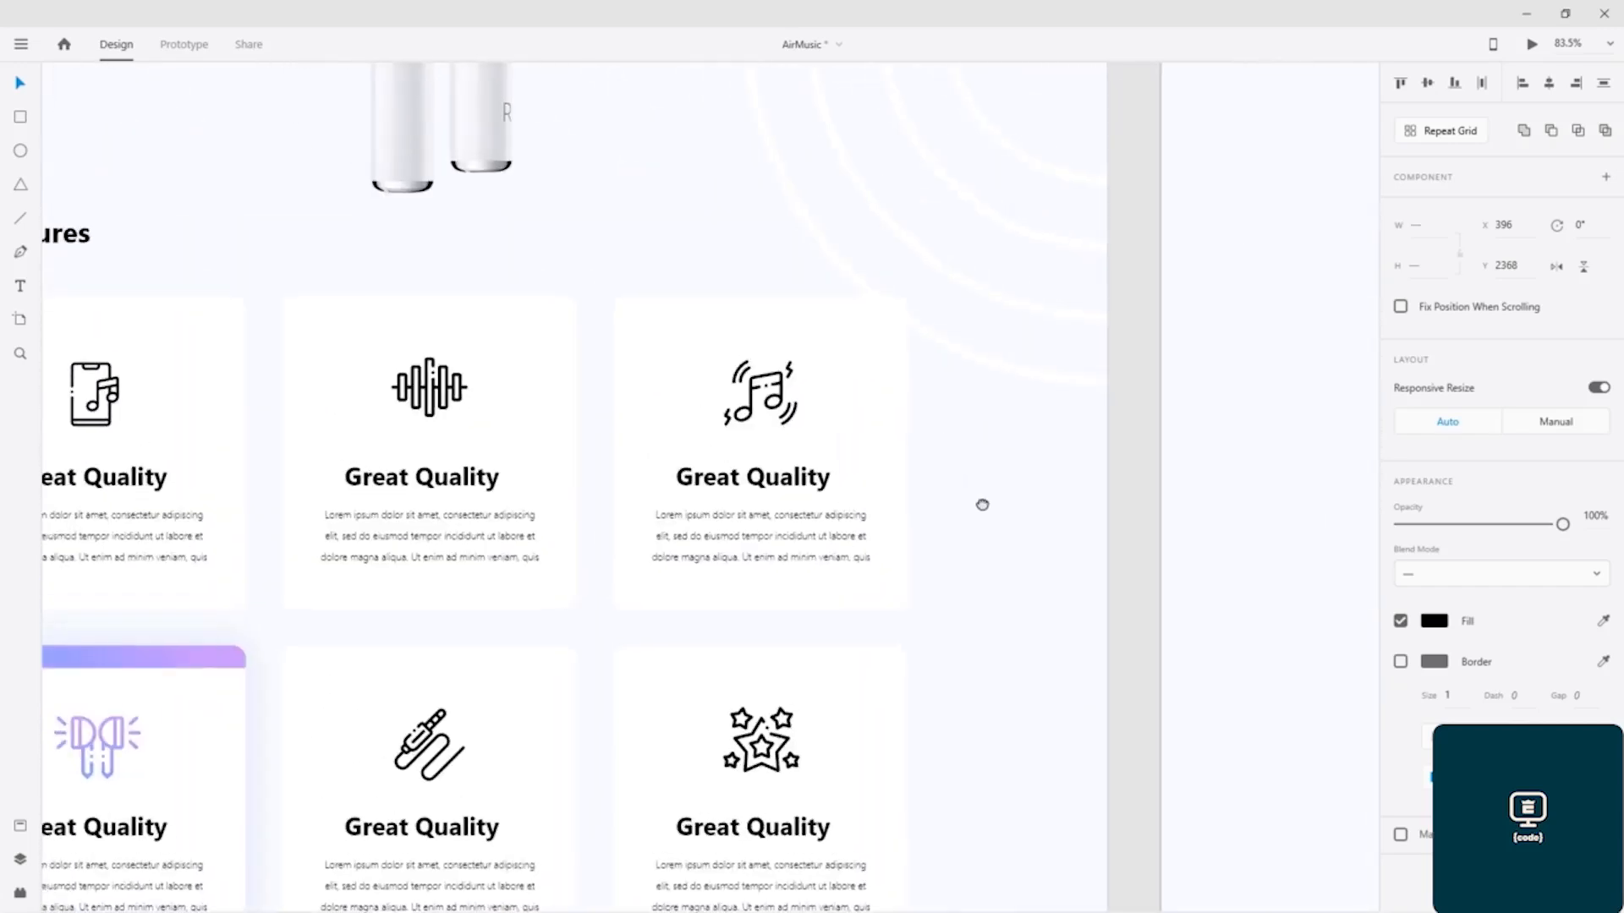
pyautogui.click(448, 405)
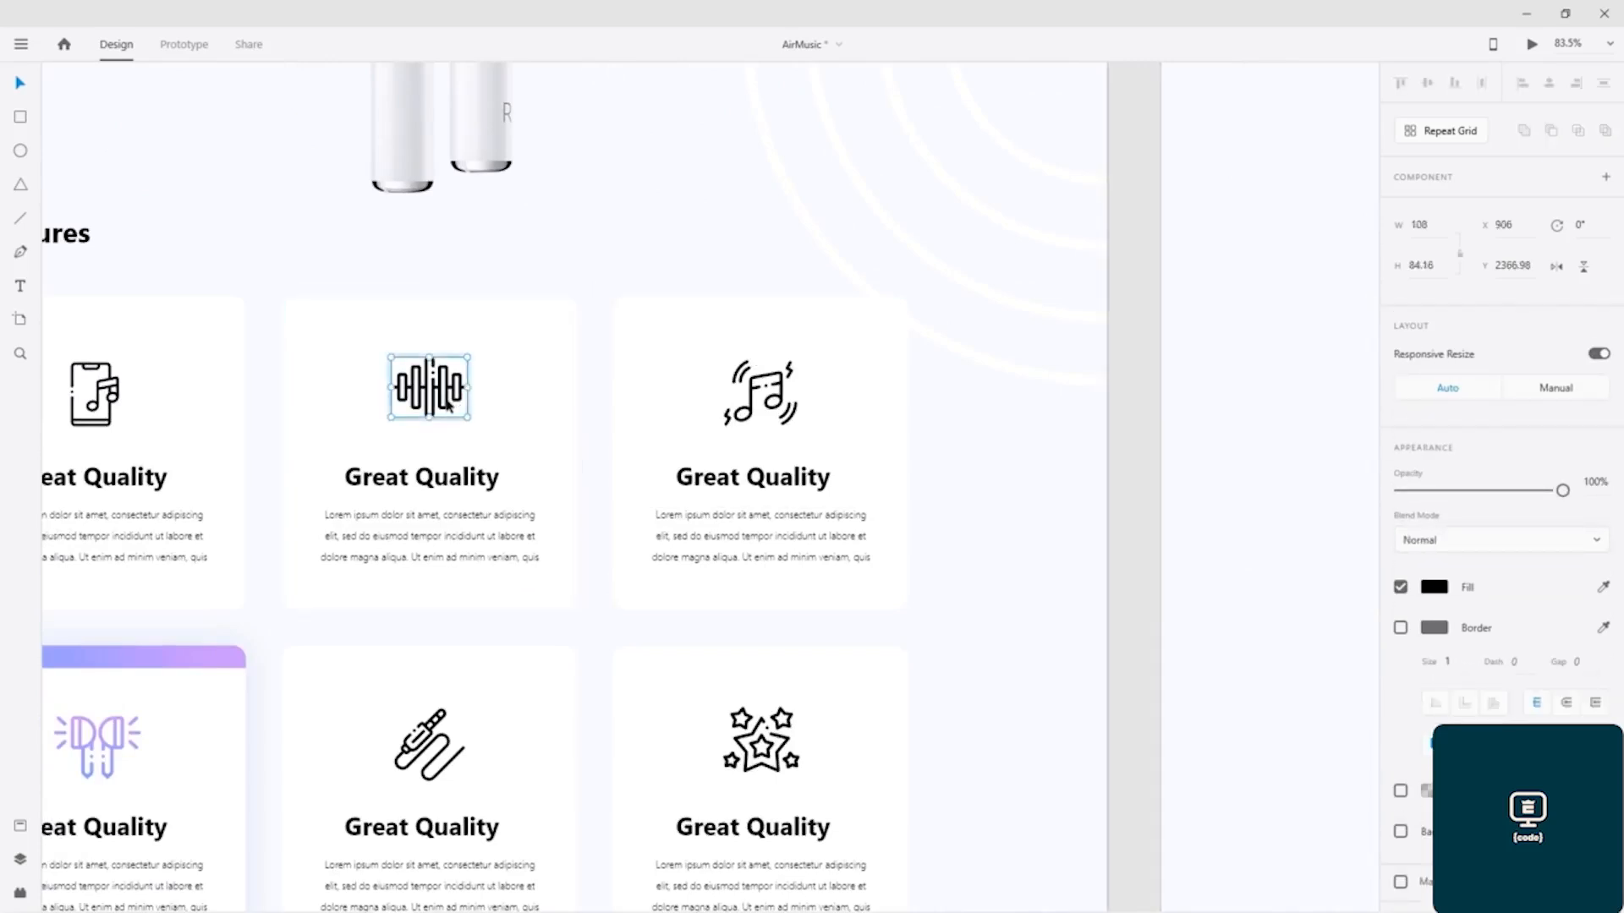
pyautogui.keyDown('shift'); pyautogui.click(446, 478); pyautogui.keyUp('shift')
pyautogui.keyDown('shift'); pyautogui.click(454, 528); pyautogui.keyUp('shift')
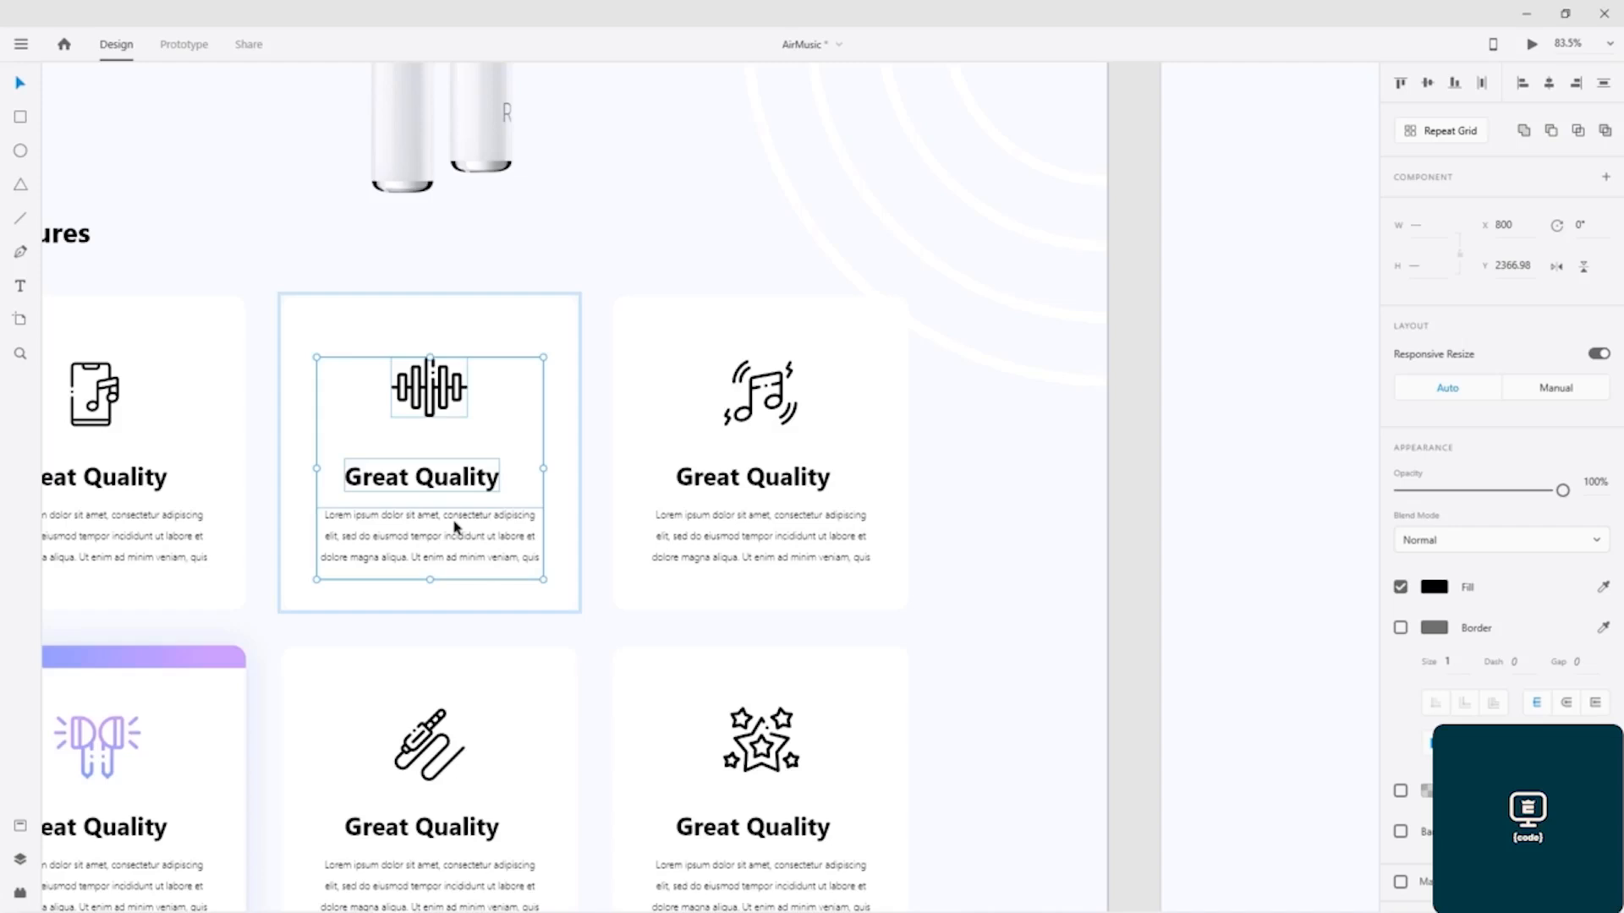
# Step: Paste the sound-wave icon, heading and paragraph into the second blank feature card, centred at X 911, Y 2369.98
pyautogui.moveTo(1072, 391); pyautogui.dragTo(96, 357)
pyautogui.click(919, 421)
pyautogui.hotkey('ctrl', 'v')
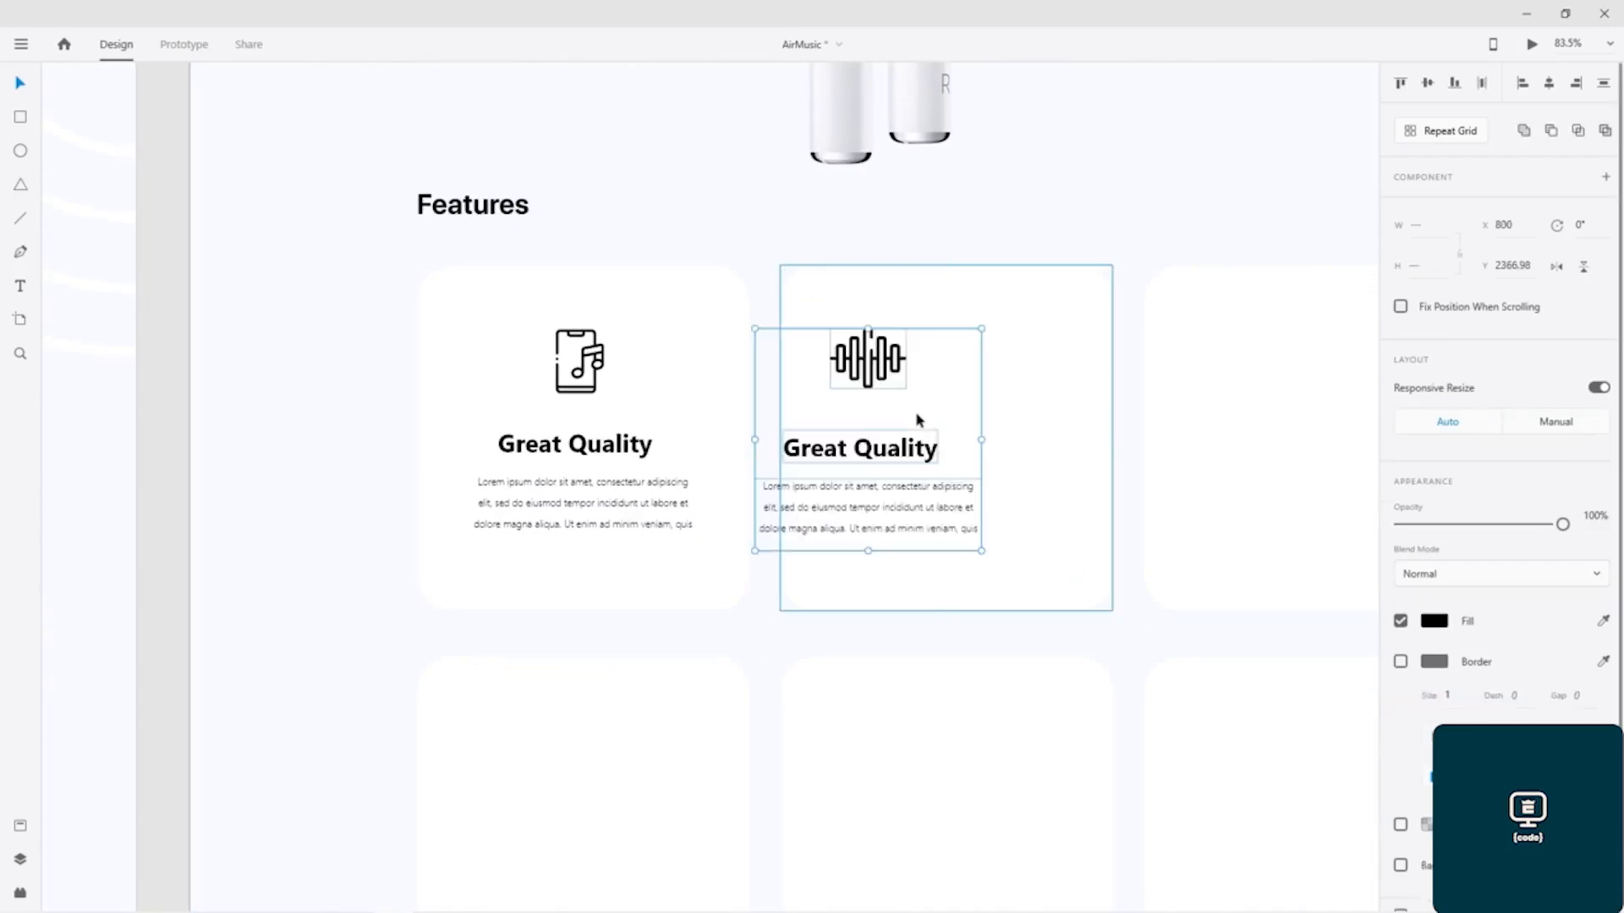
pyautogui.moveTo(886, 370); pyautogui.dragTo(965, 381)
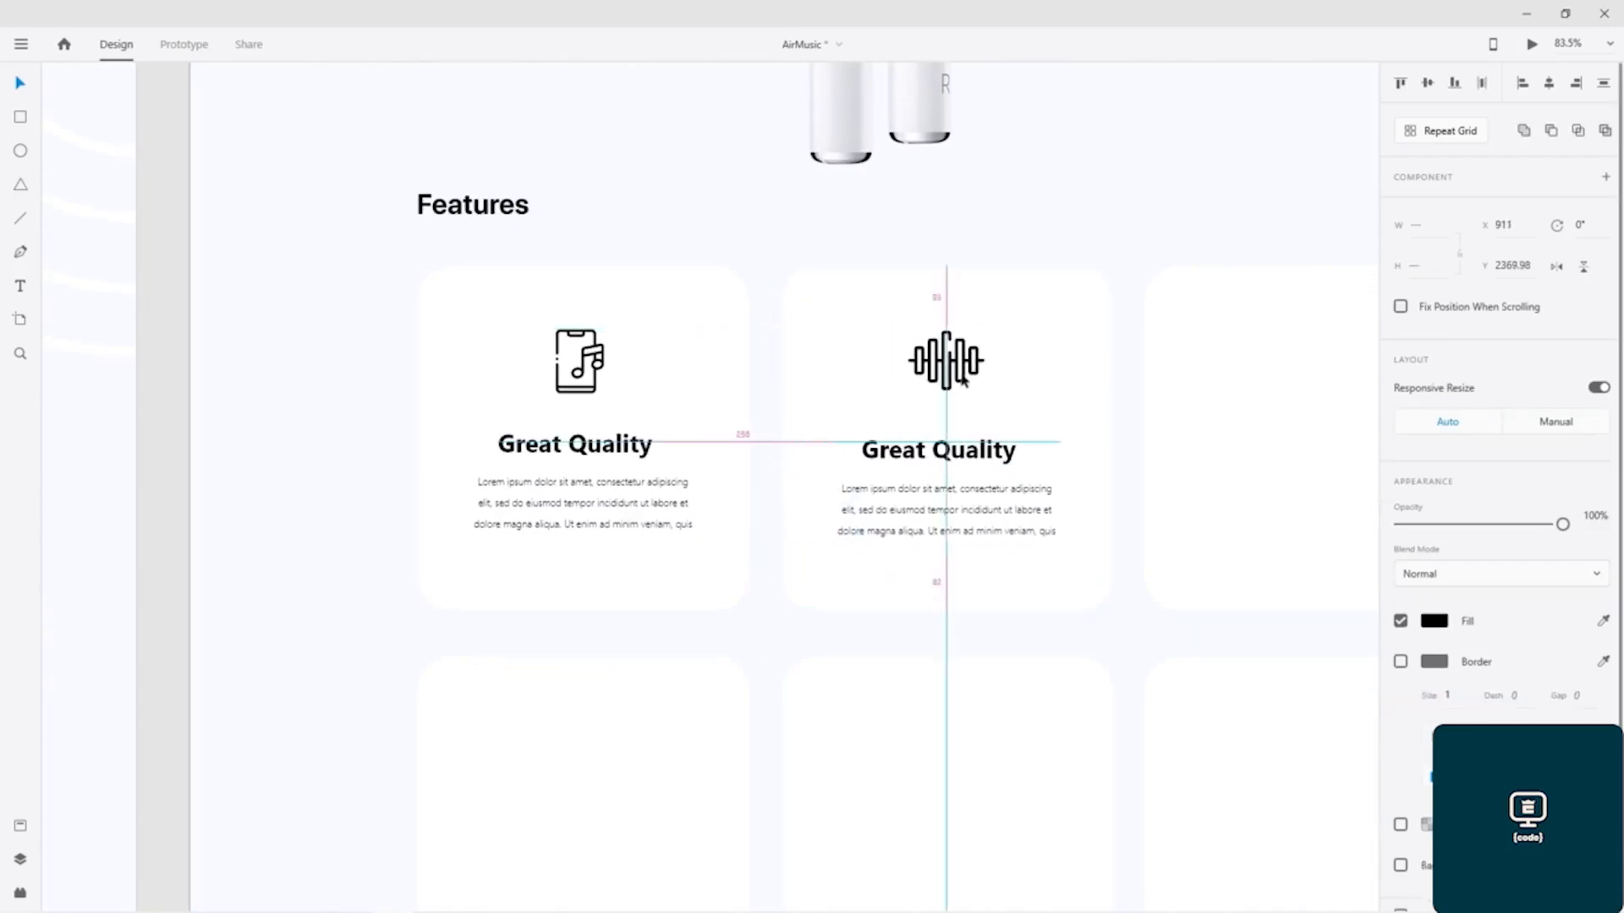
pyautogui.moveTo(965, 382); pyautogui.dragTo(965, 382)
# Step: Save the document and copy the music-note icon, heading and paragraph from the finished design's third feature card
pyautogui.moveTo(242, 407); pyautogui.dragTo(965, 434)
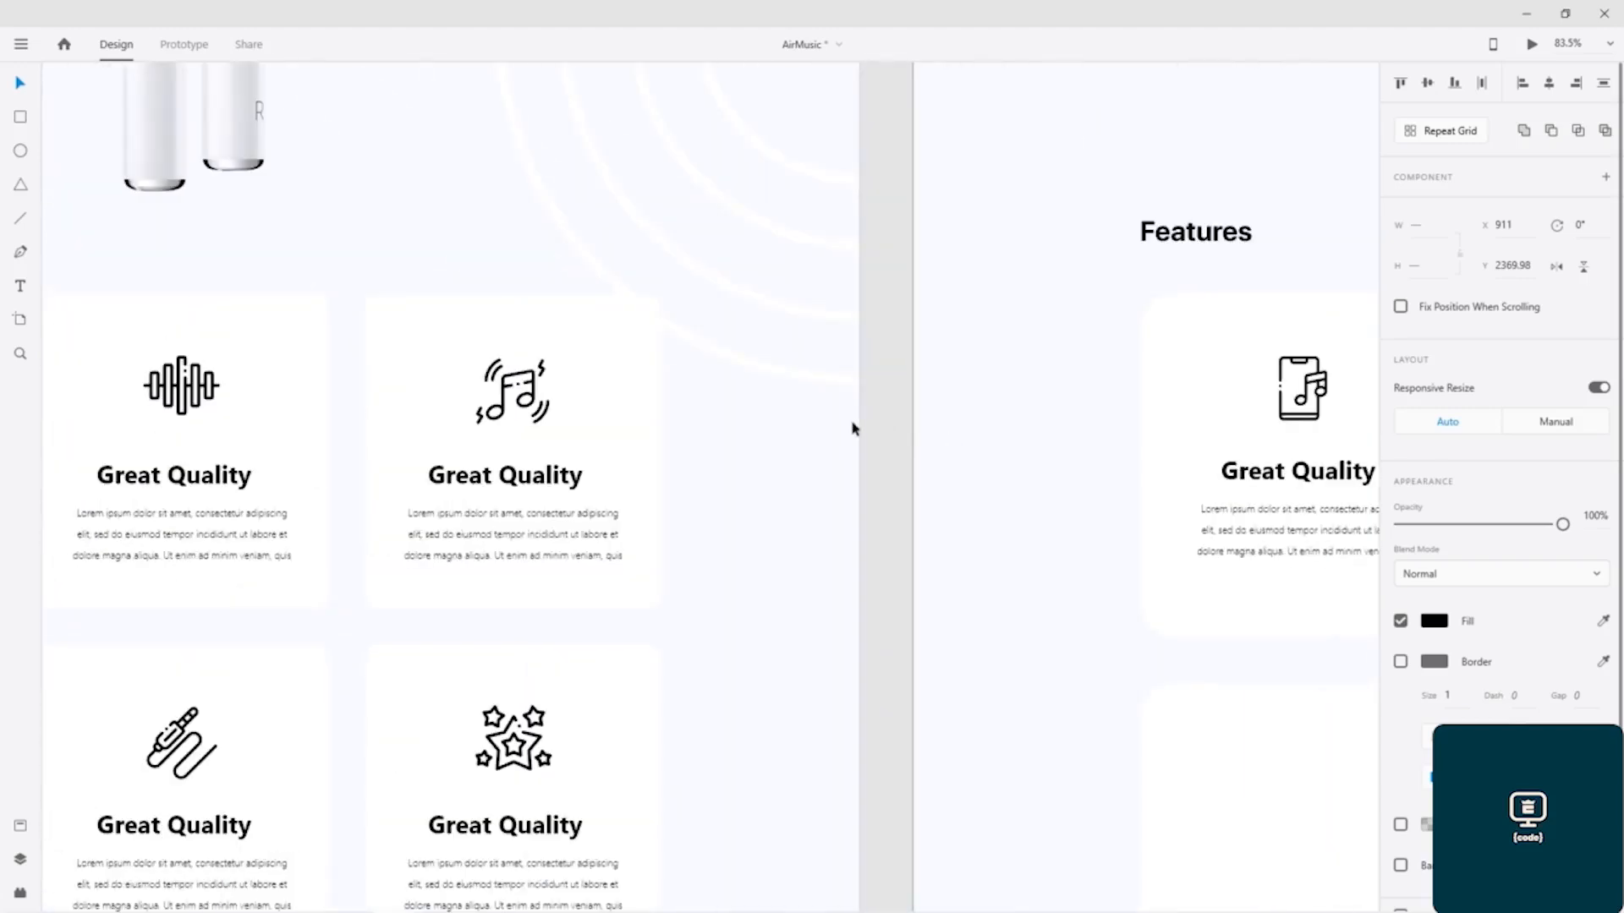
pyautogui.hotkey('ctrl', 's')
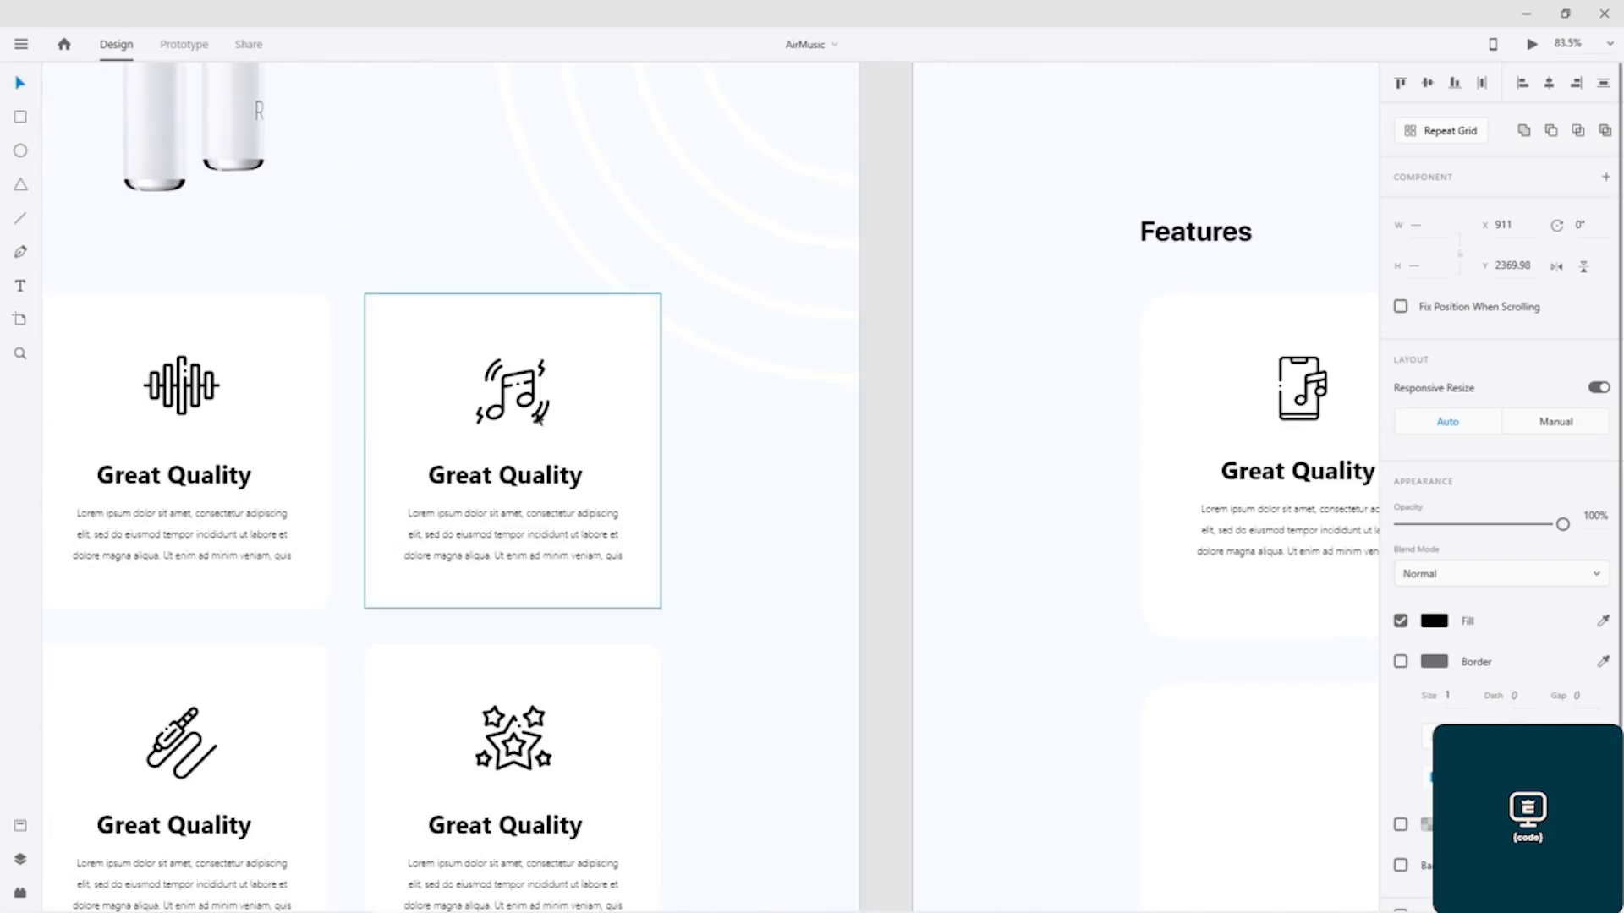
pyautogui.doubleClick(538, 417)
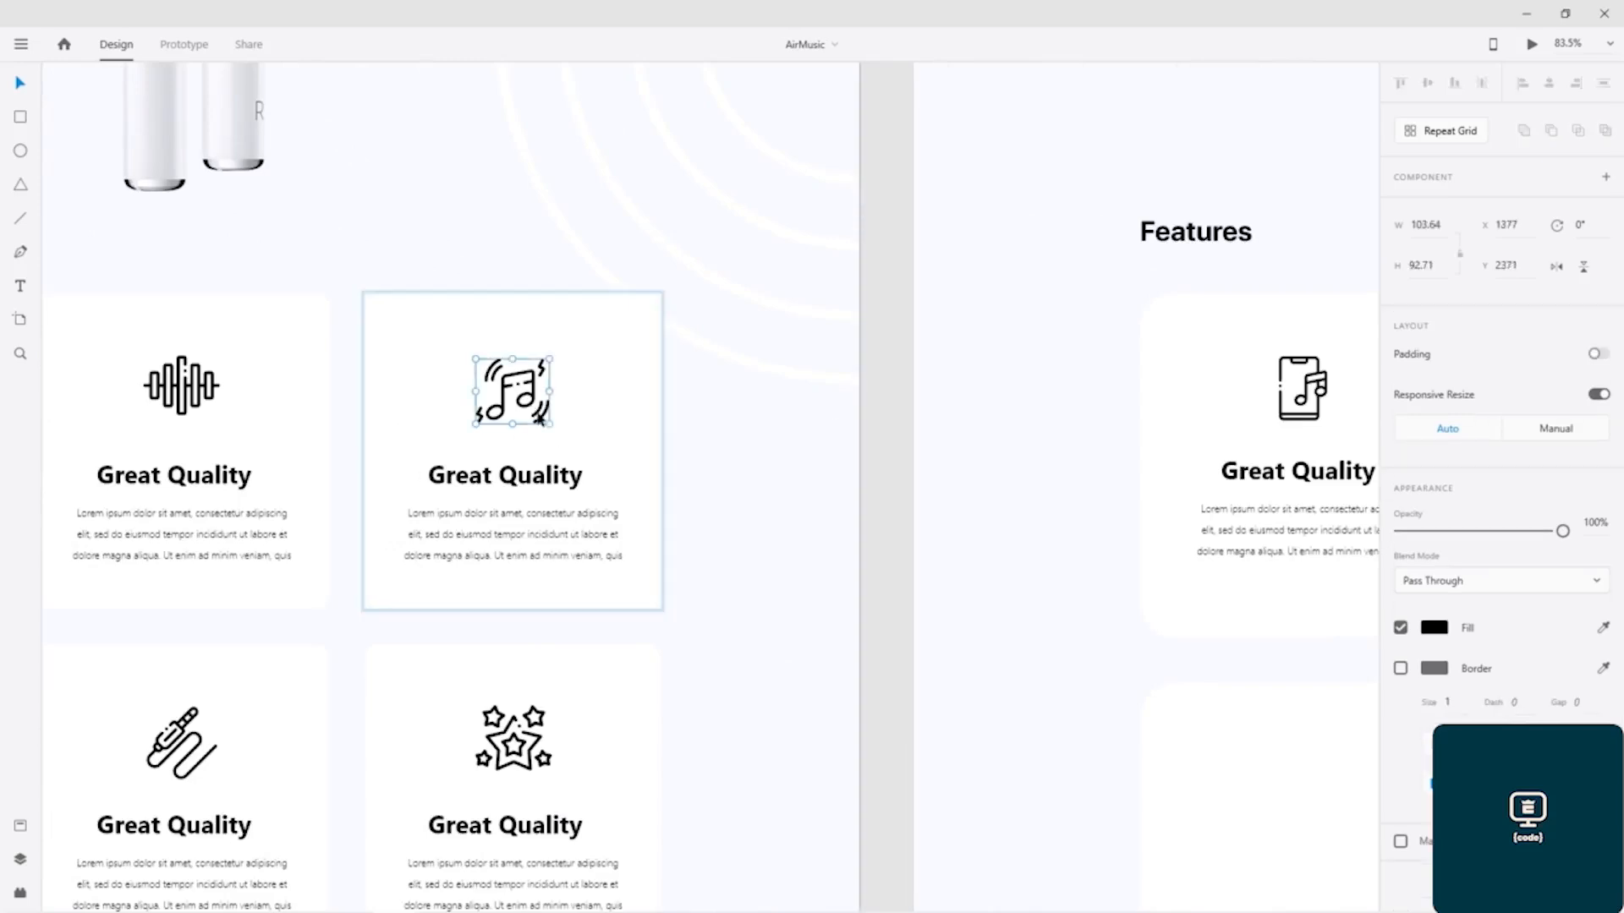
pyautogui.keyDown('shift'); pyautogui.click(547, 491); pyautogui.keyUp('shift')
pyautogui.keyDown('shift'); pyautogui.click(547, 512); pyautogui.keyUp('shift')
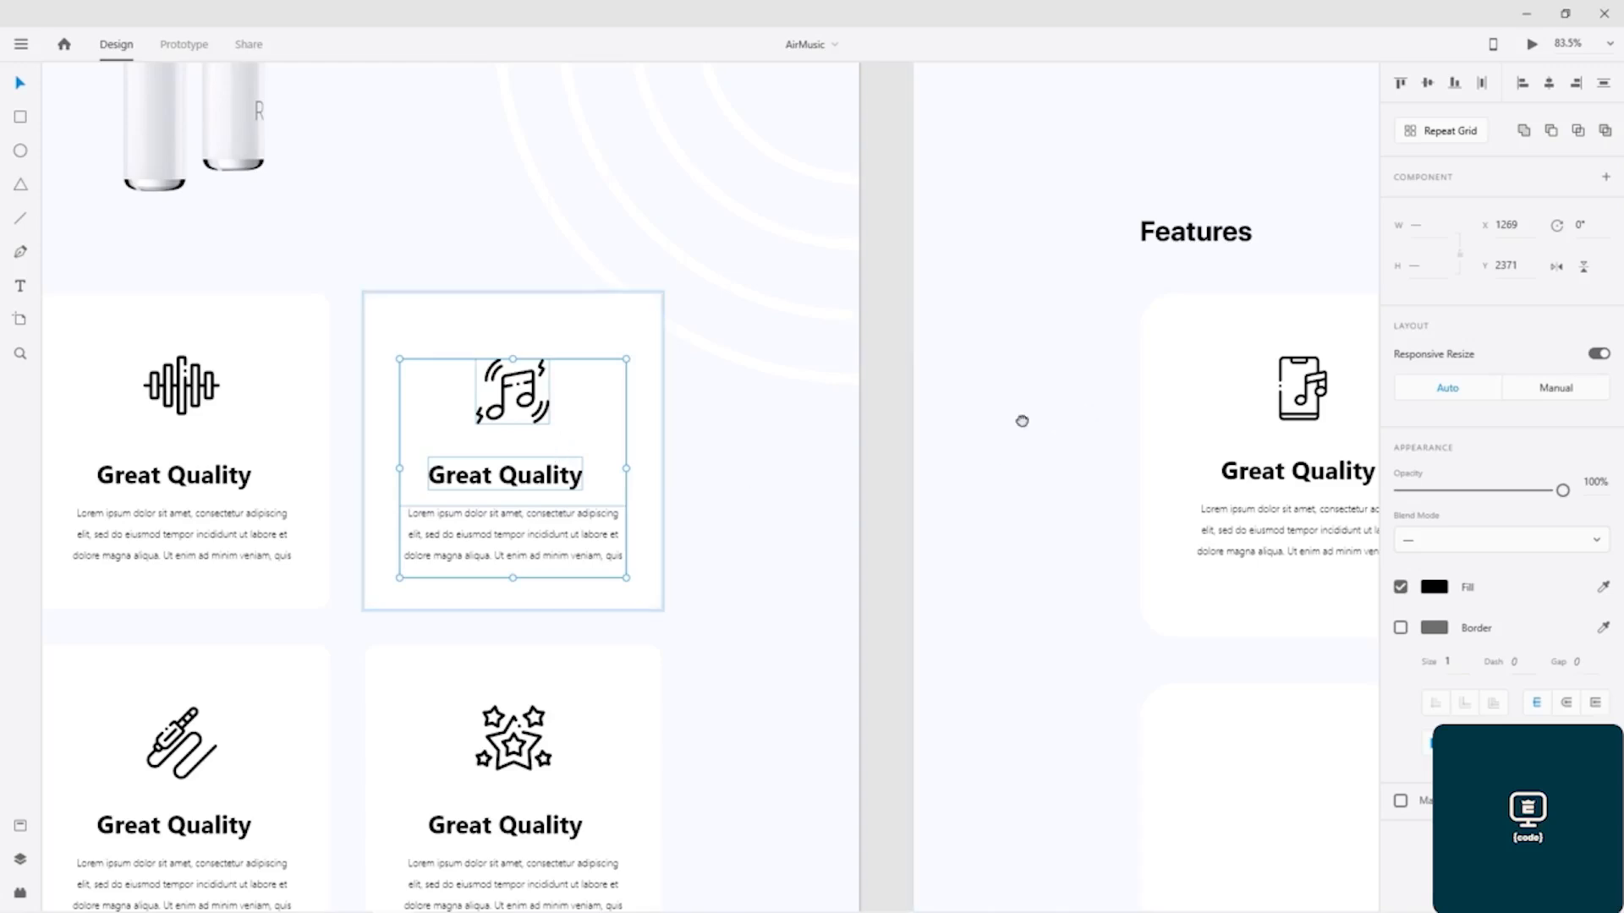
# Step: Paste the music-note icon, heading and paragraph onto the third blank feature card in the upper row
pyautogui.hscroll(10, 1021, 420)
pyautogui.click(925, 418)
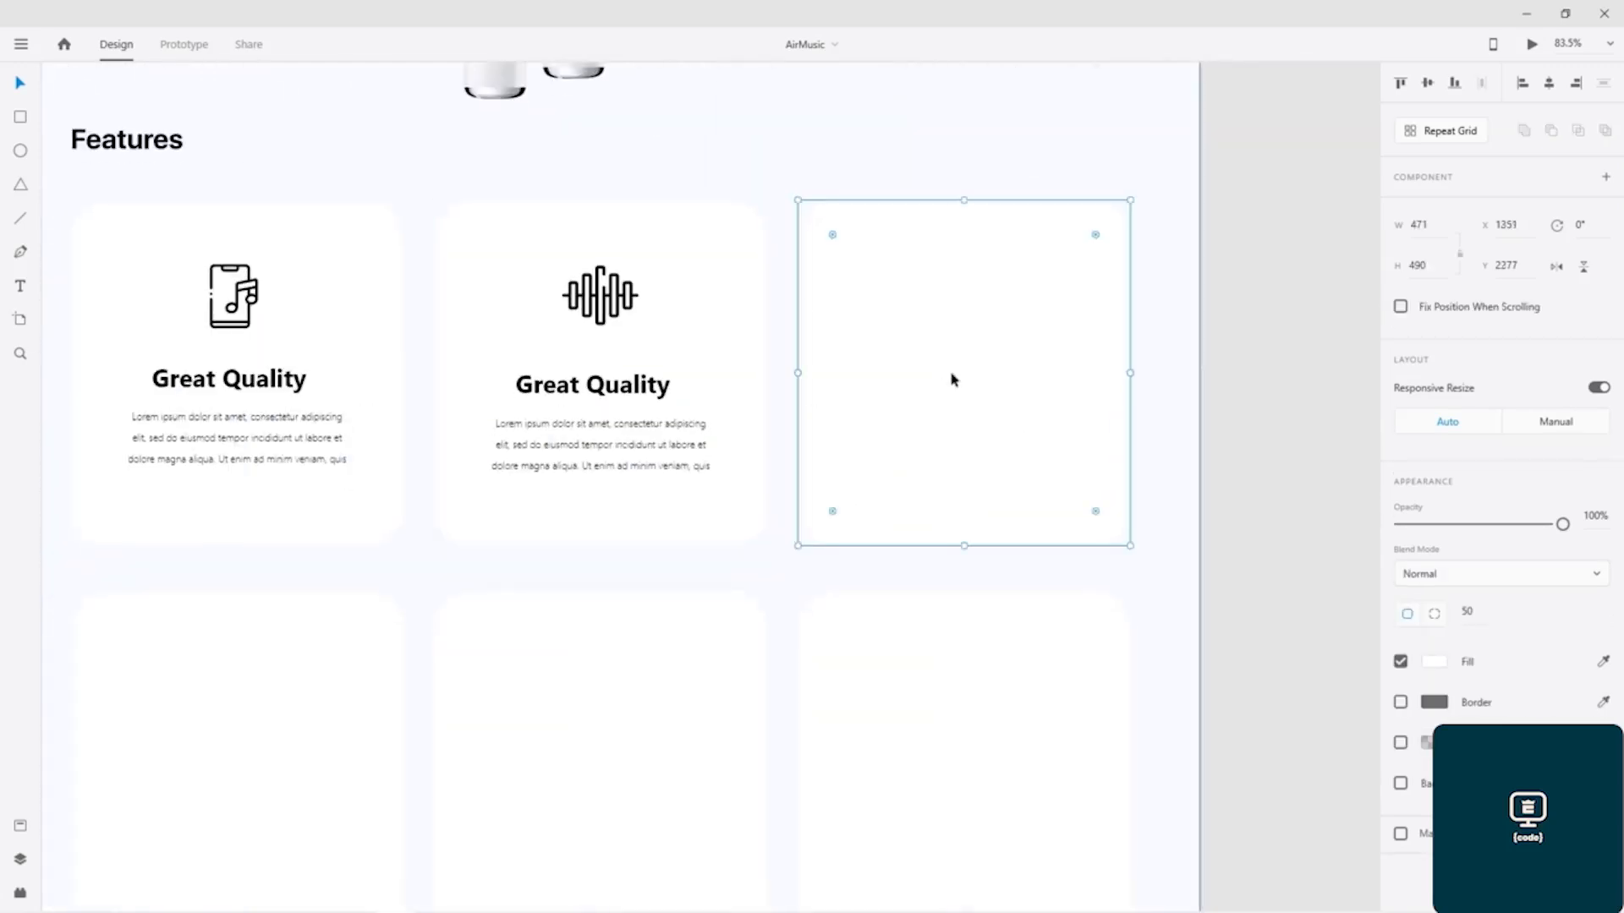
pyautogui.hotkey('ctrl', 'v')
pyautogui.click(882, 329)
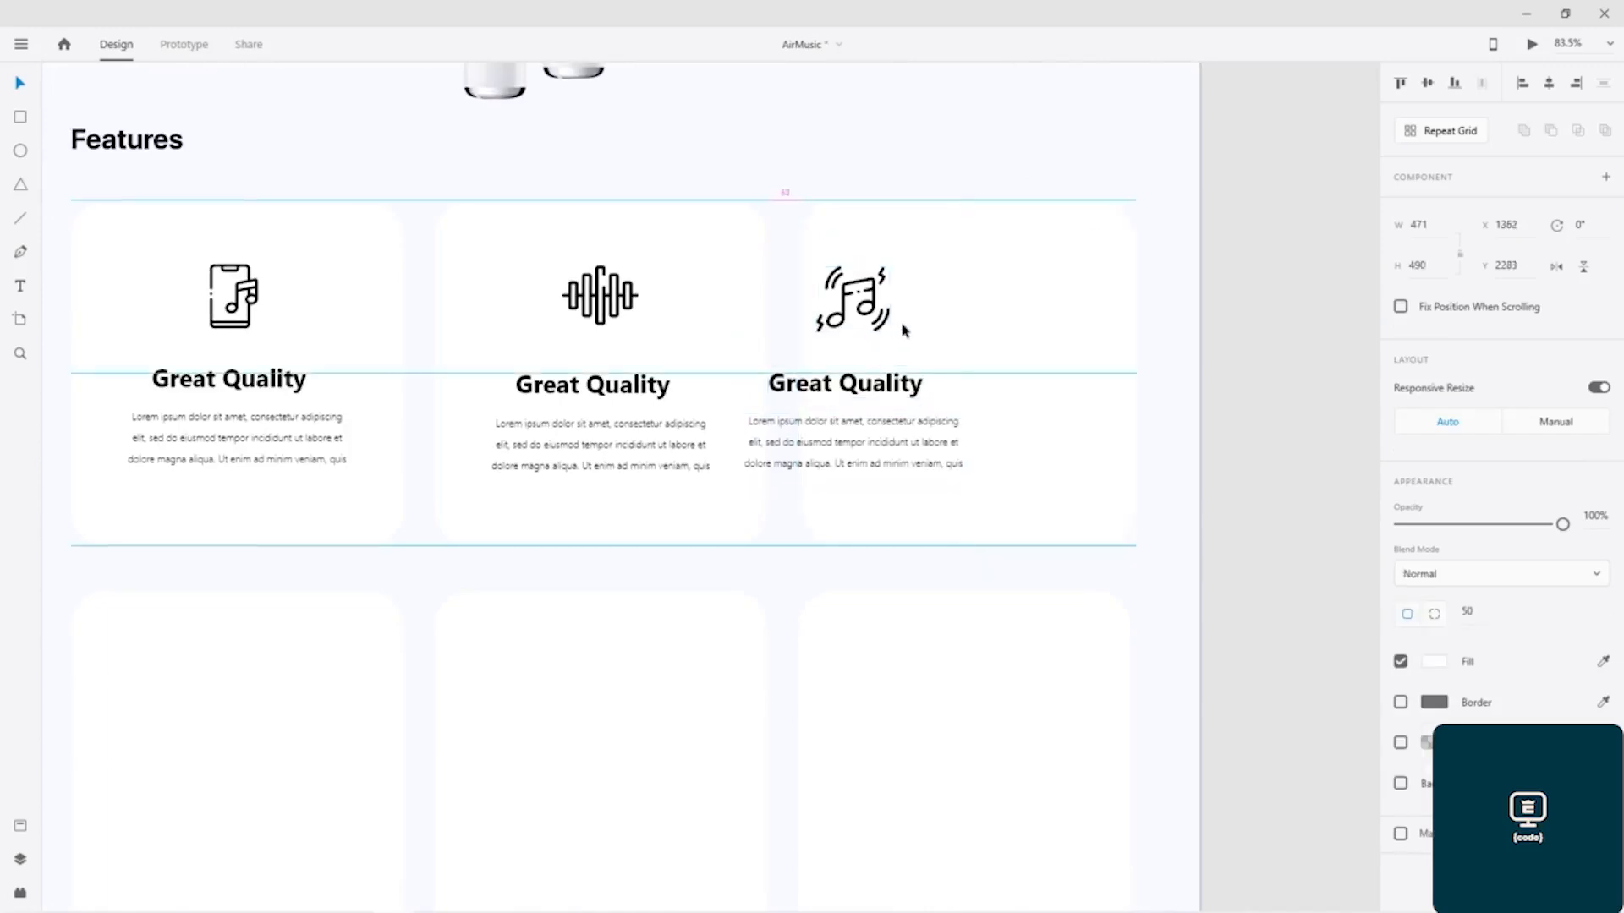
pyautogui.click(890, 388)
pyautogui.keyDown('shift'); pyautogui.click(875, 434); pyautogui.keyUp('shift')
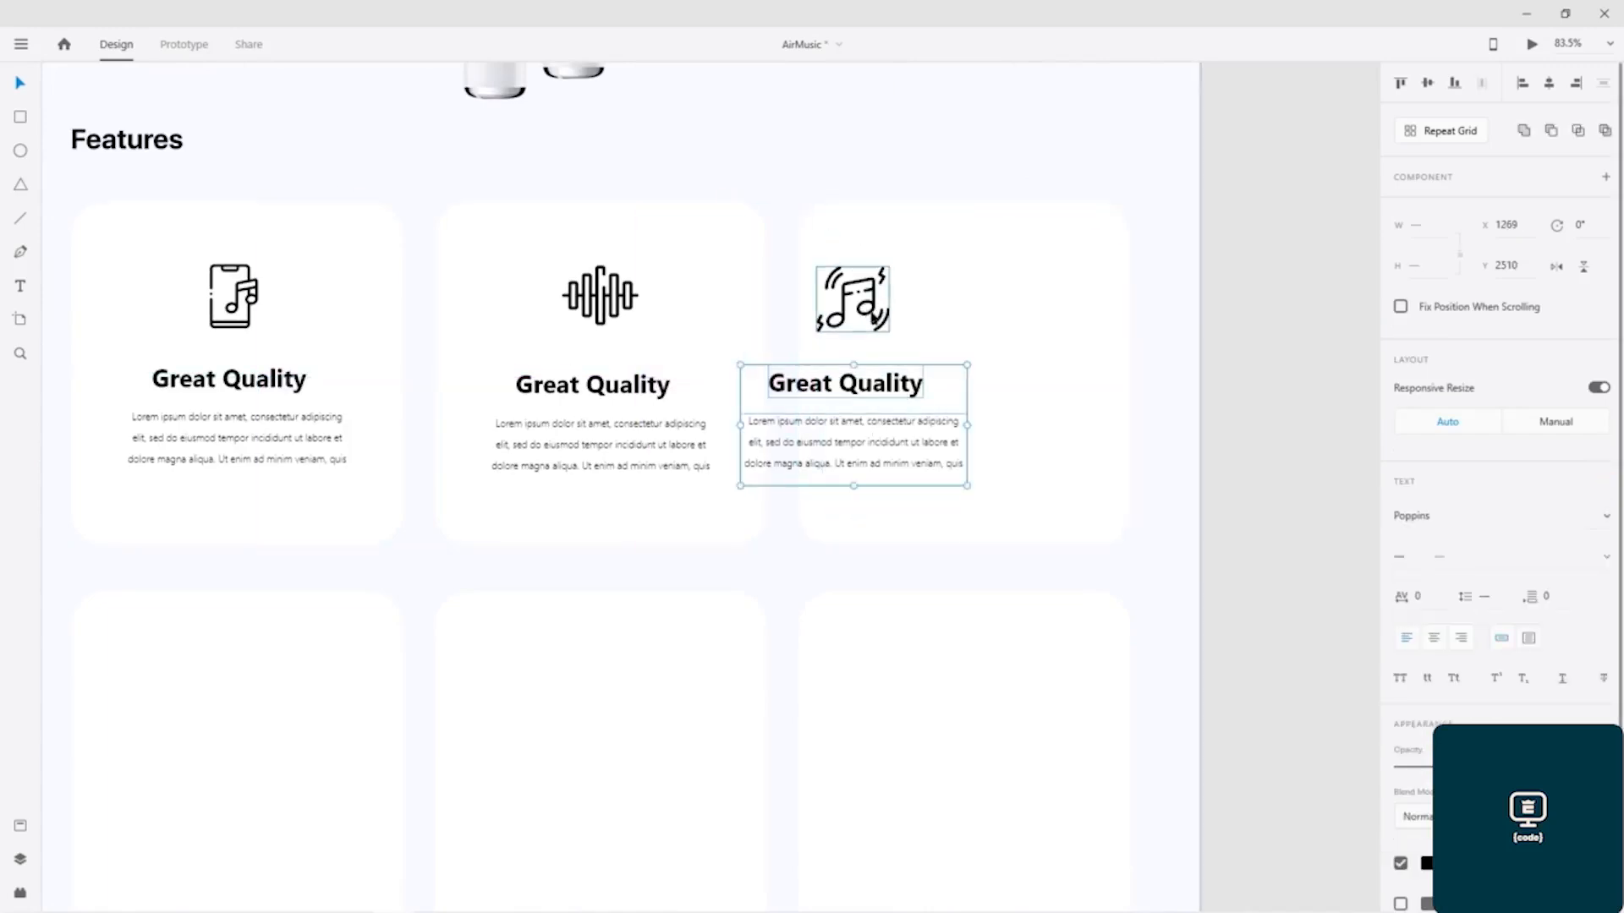
pyautogui.keyDown('shift'); pyautogui.click(874, 317); pyautogui.keyUp('shift')
pyautogui.moveTo(873, 316); pyautogui.dragTo(954, 312)
pyautogui.hotkey('ctrl', 'z')
# Step: Move the pasted music-note icon, heading and paragraph together to the centre of the third card, at X 1426, Y 2372
pyautogui.click(792, 389)
pyautogui.keyDown('shift'); pyautogui.click(786, 433); pyautogui.keyUp('shift')
pyautogui.keyDown('shift'); pyautogui.click(844, 326); pyautogui.keyUp('shift')
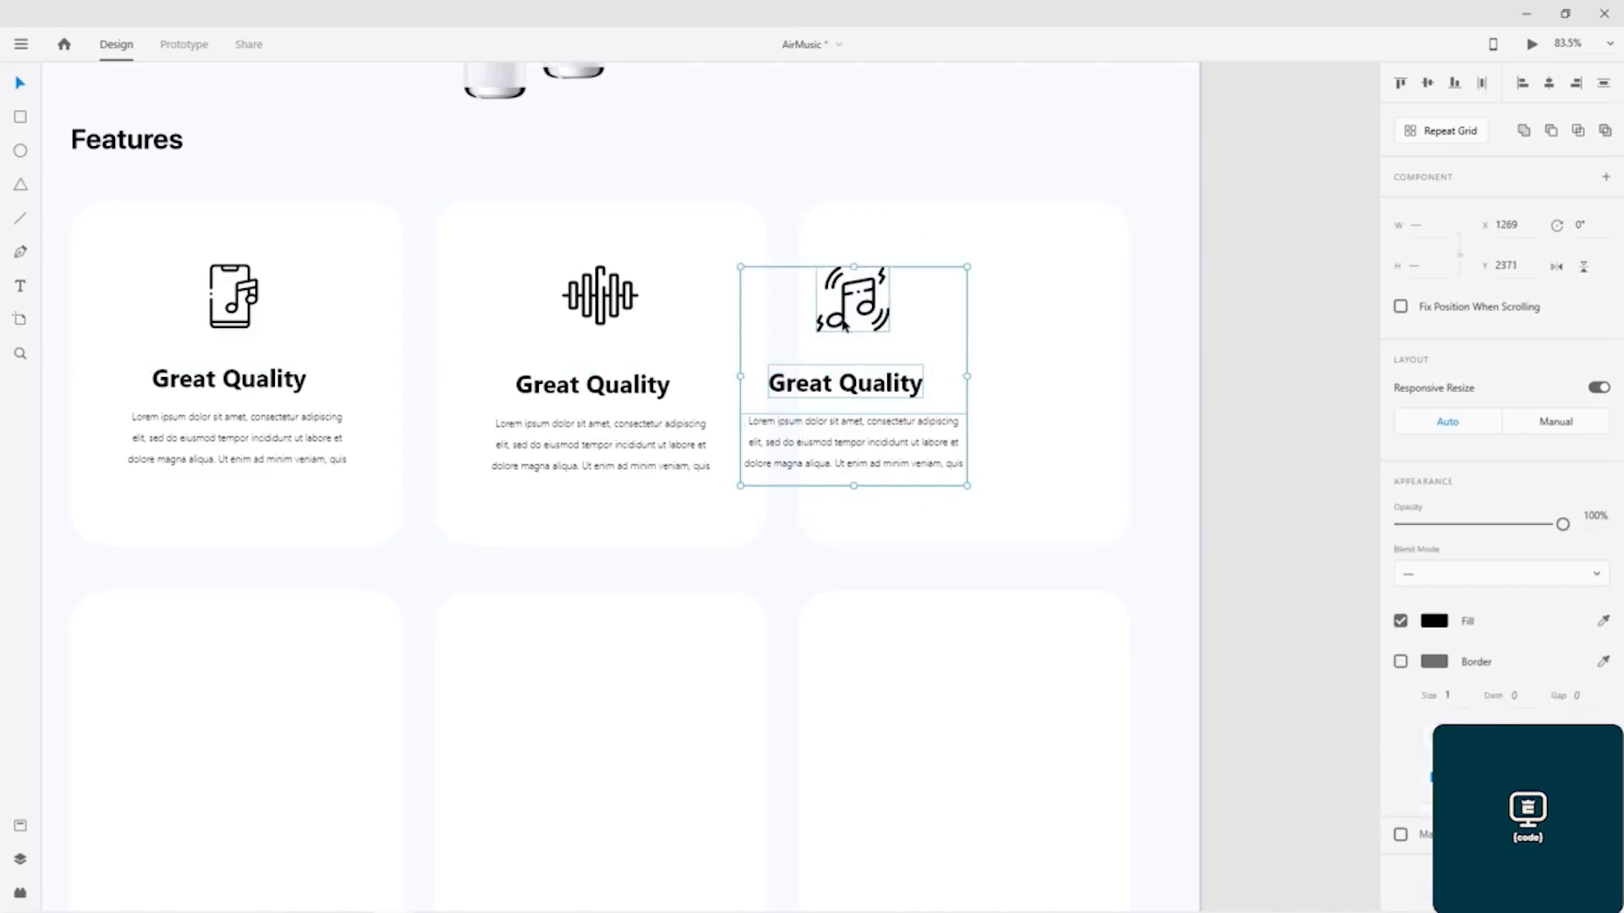
pyautogui.moveTo(844, 325); pyautogui.dragTo(956, 331)
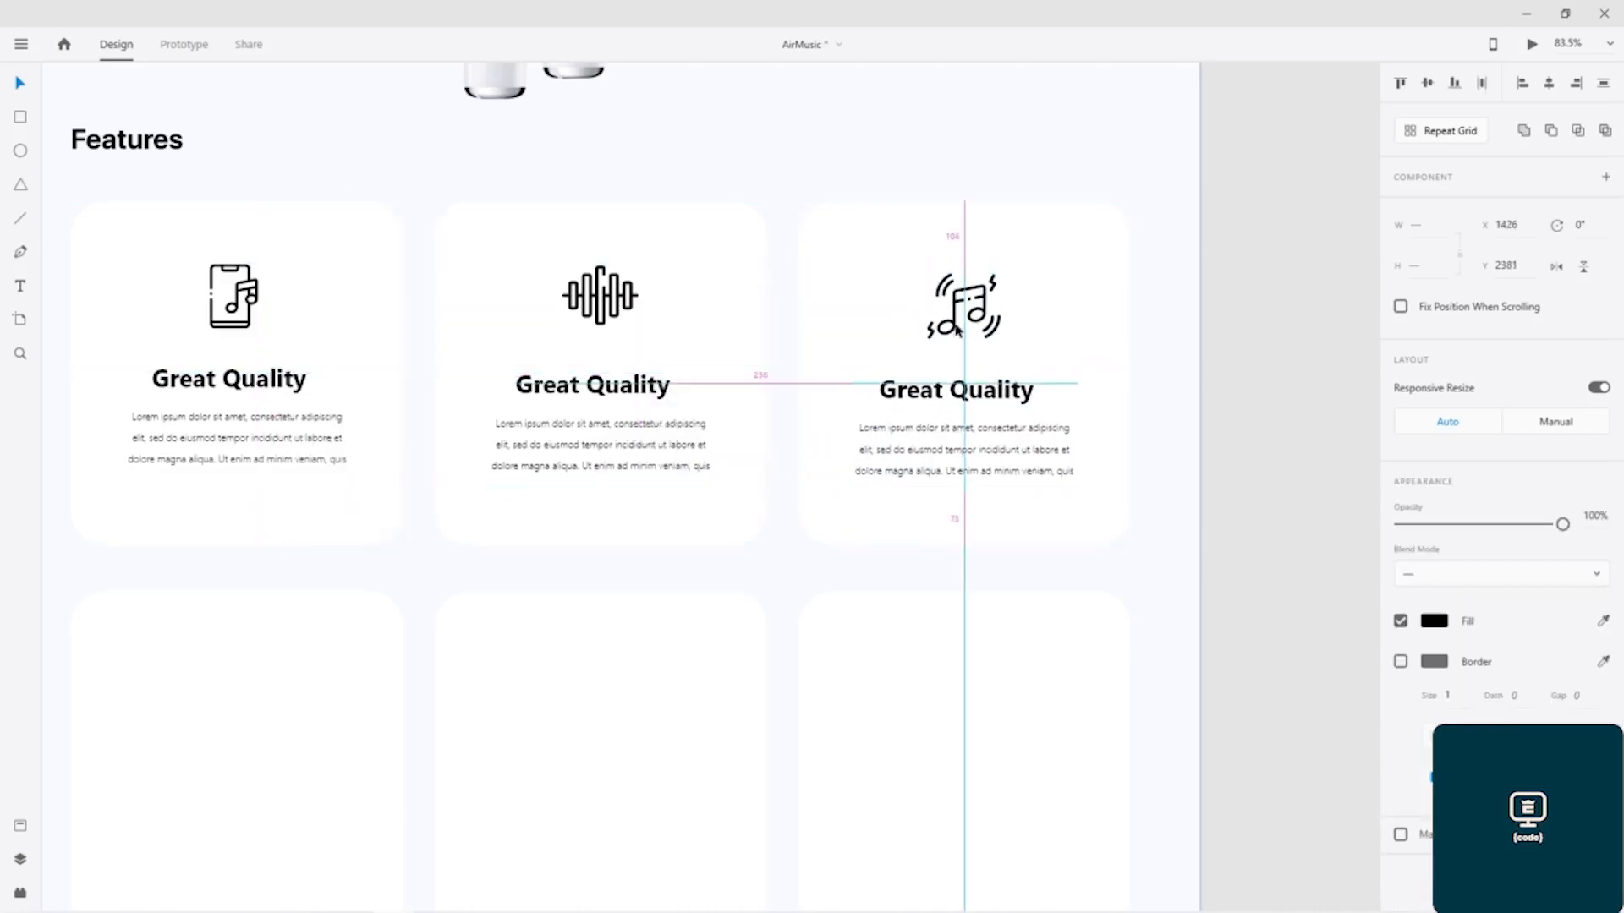
pyautogui.moveTo(955, 326); pyautogui.dragTo(958, 330)
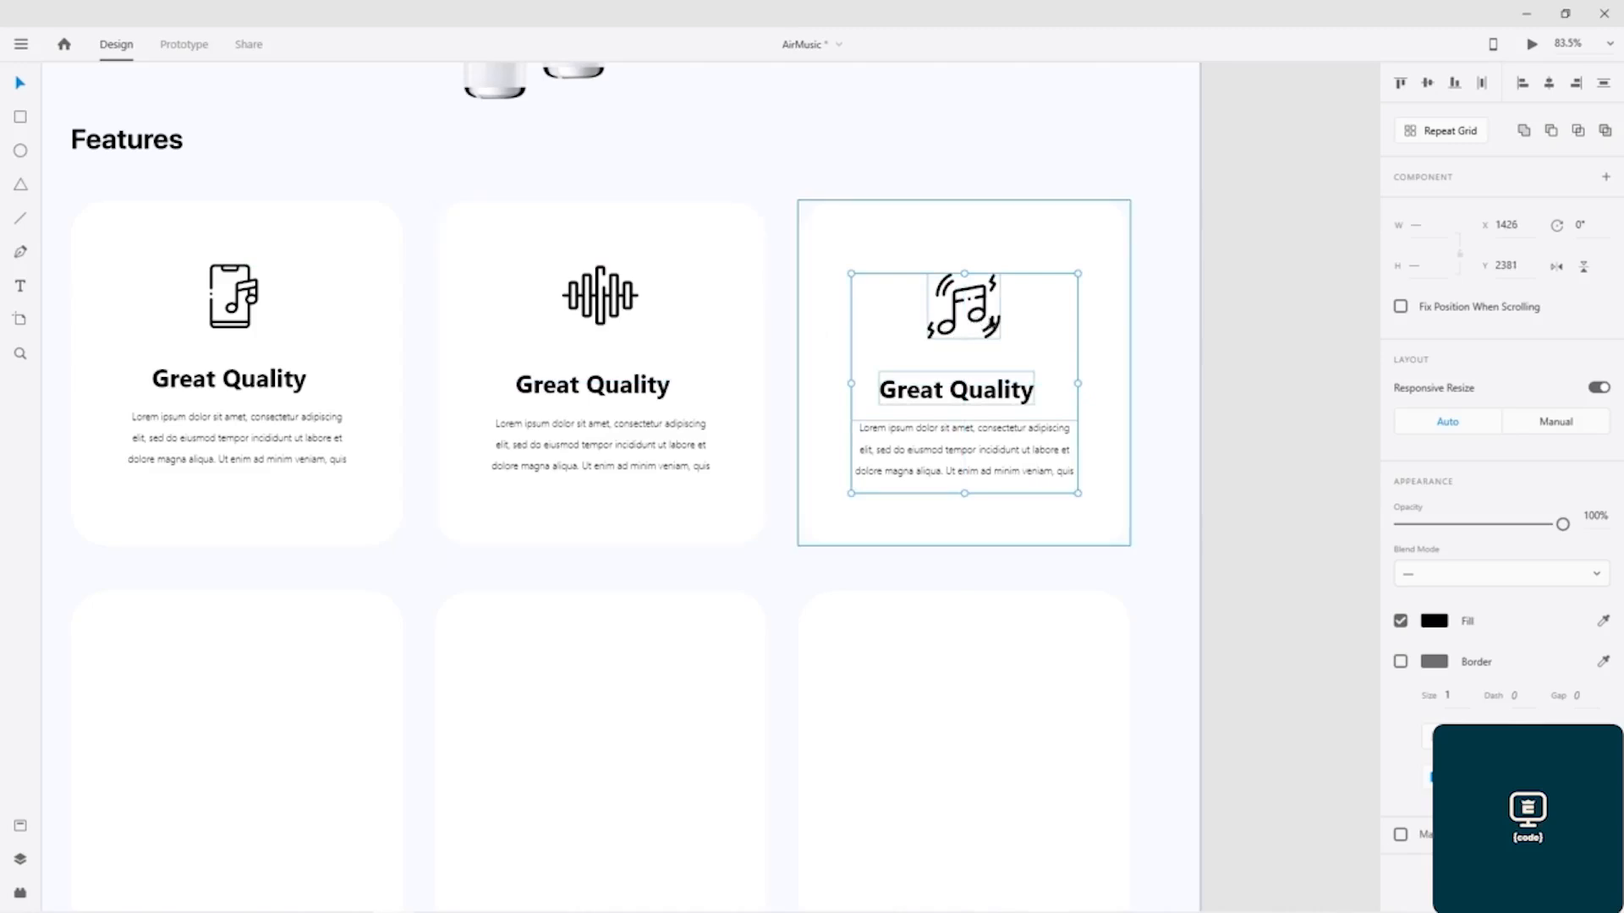
pyautogui.moveTo(986, 313); pyautogui.dragTo(985, 308)
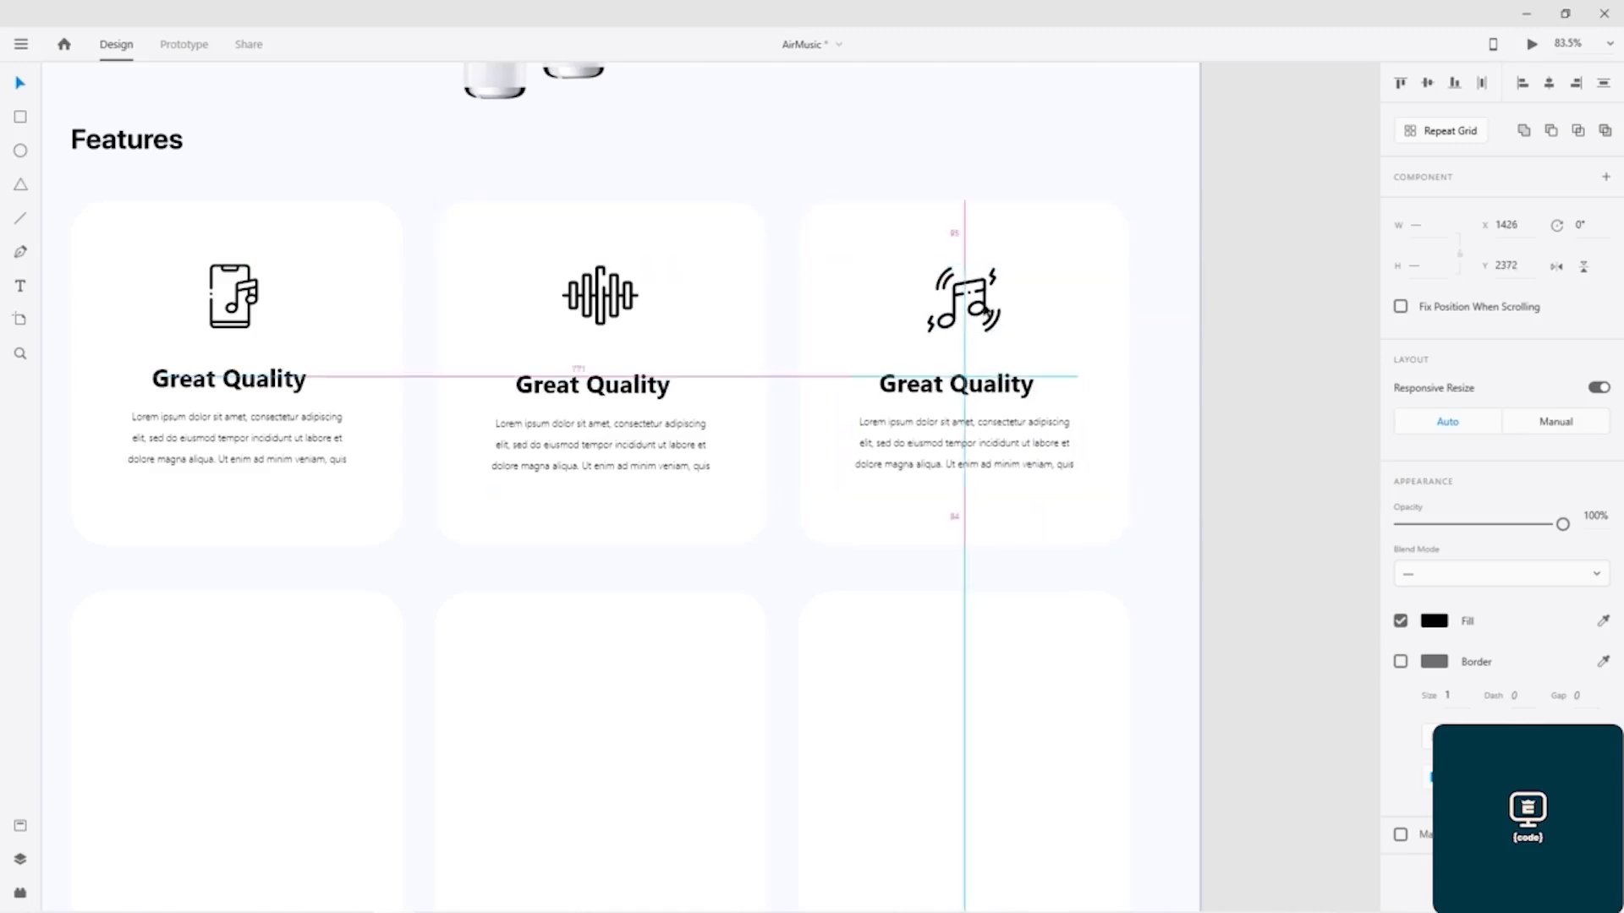
pyautogui.moveTo(986, 308); pyautogui.dragTo(985, 308)
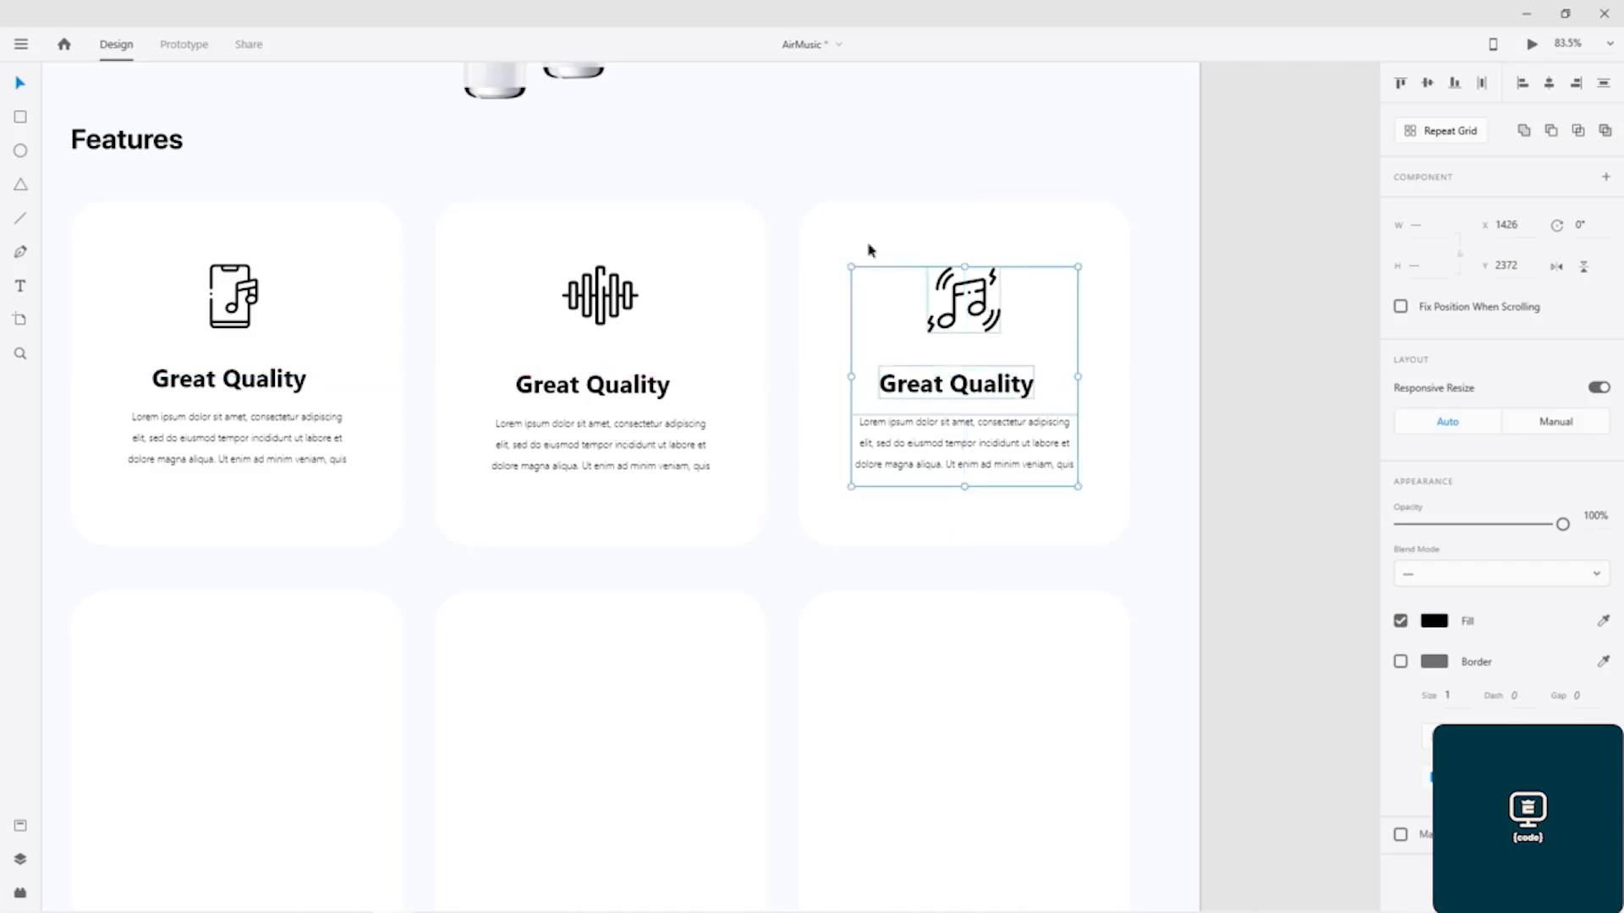
# Step: Deselect the centred music-note card content and save the document
pyautogui.click(748, 146)
pyautogui.hotkey('ctrl', 's')
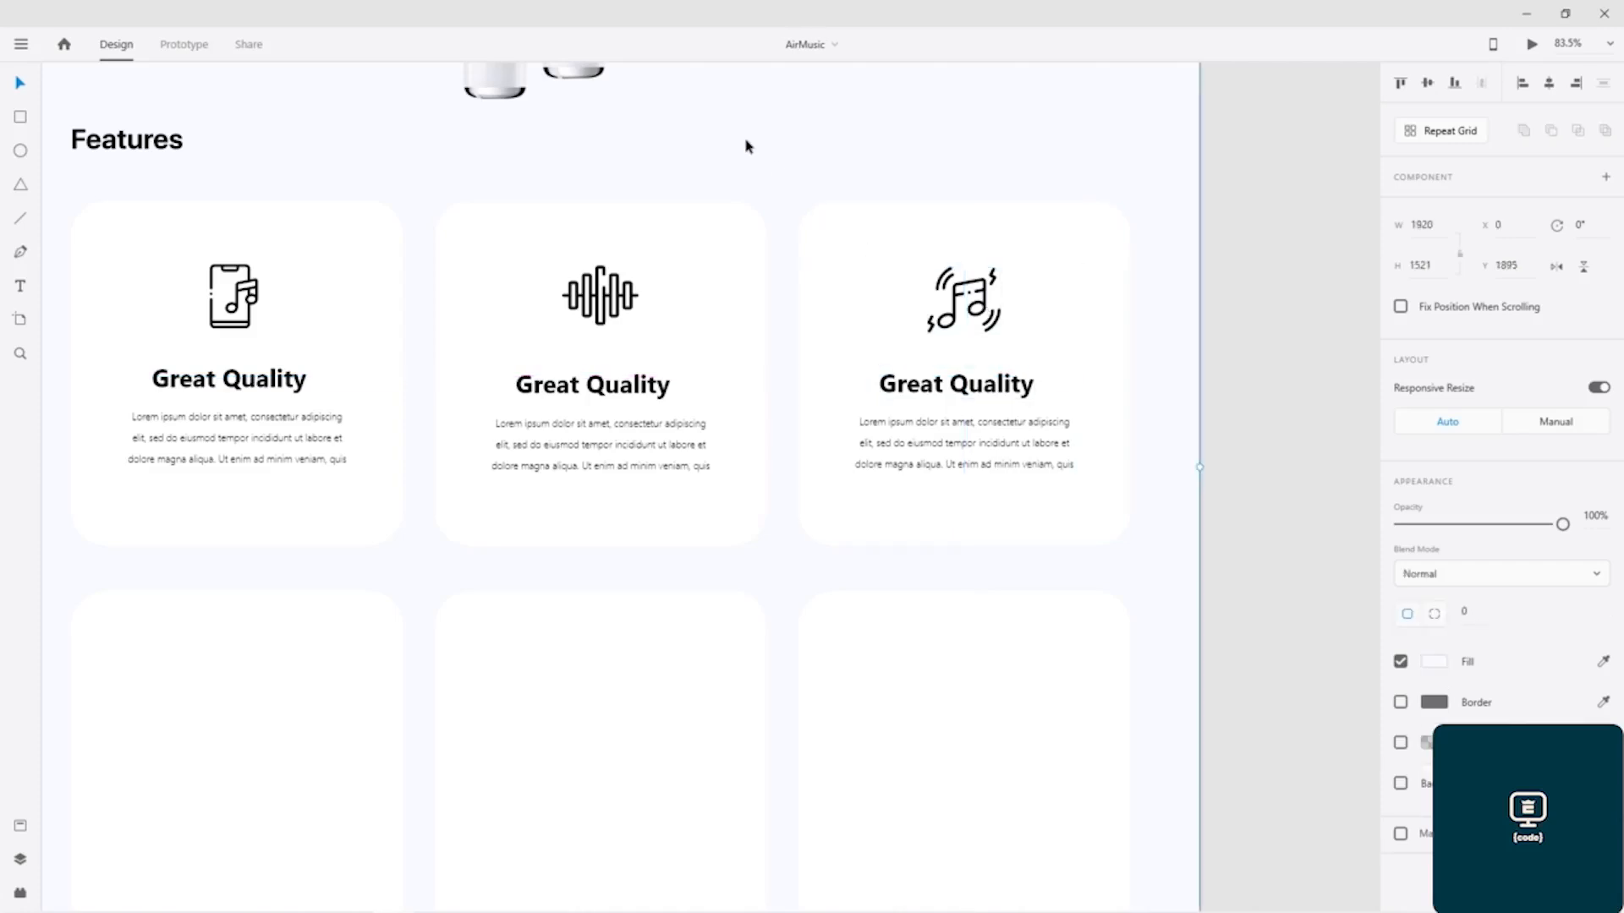
# Step: Examine the gradient fill of the earbuds icon in the finished design's highlighted feature card
pyautogui.moveTo(435, 203); pyautogui.dragTo(1108, 289)
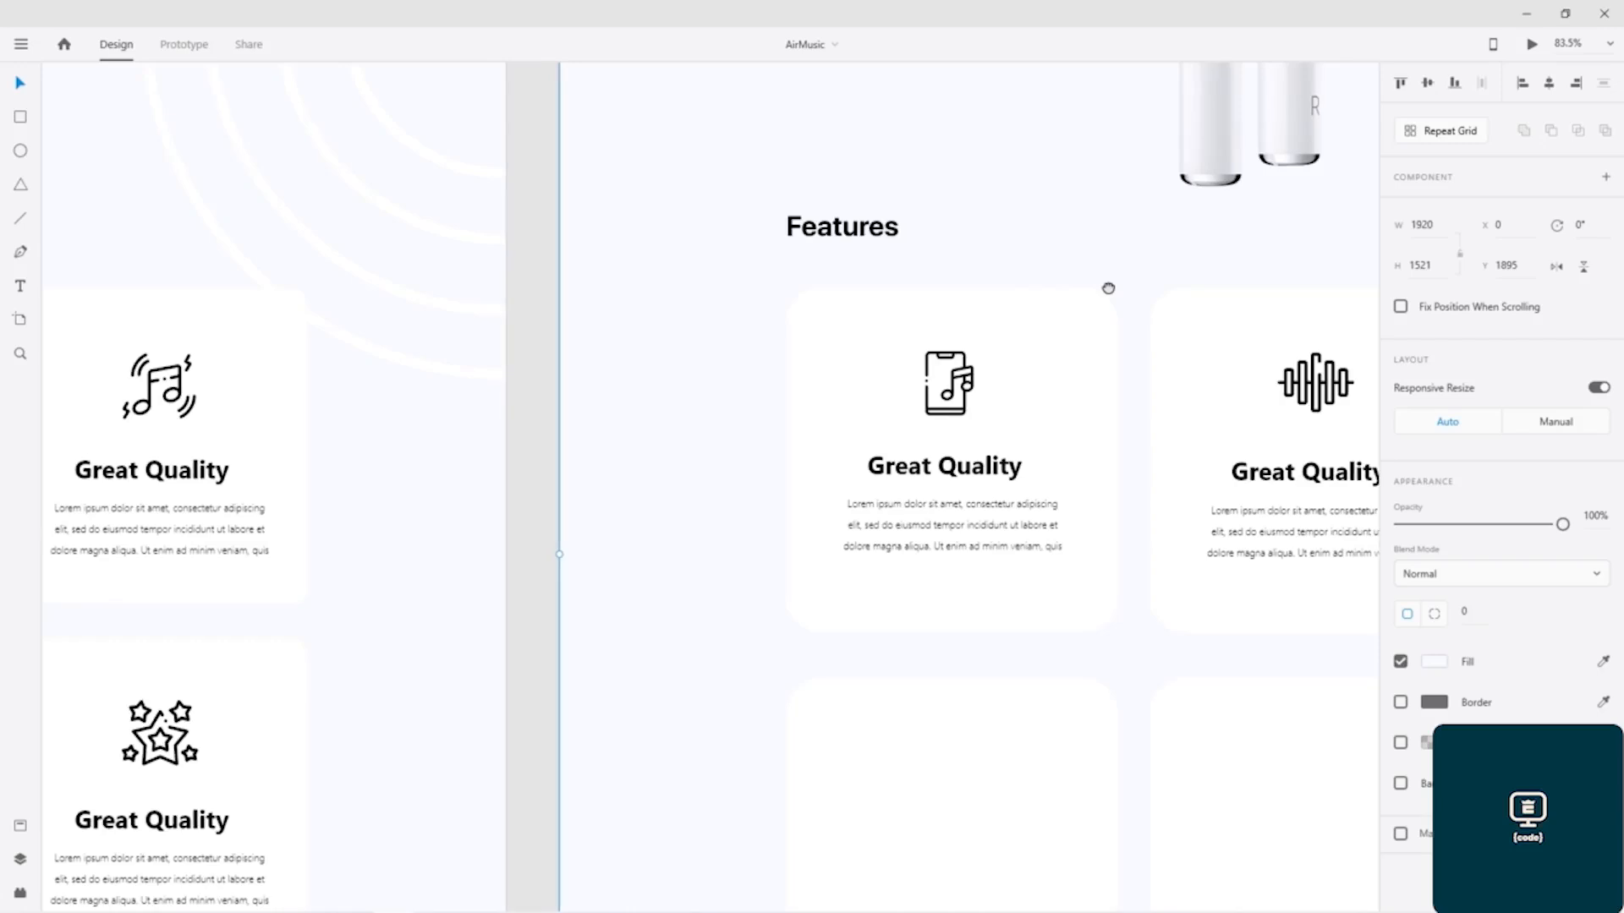
pyautogui.moveTo(392, 551); pyautogui.dragTo(967, 299)
pyautogui.moveTo(332, 533); pyautogui.dragTo(903, 422)
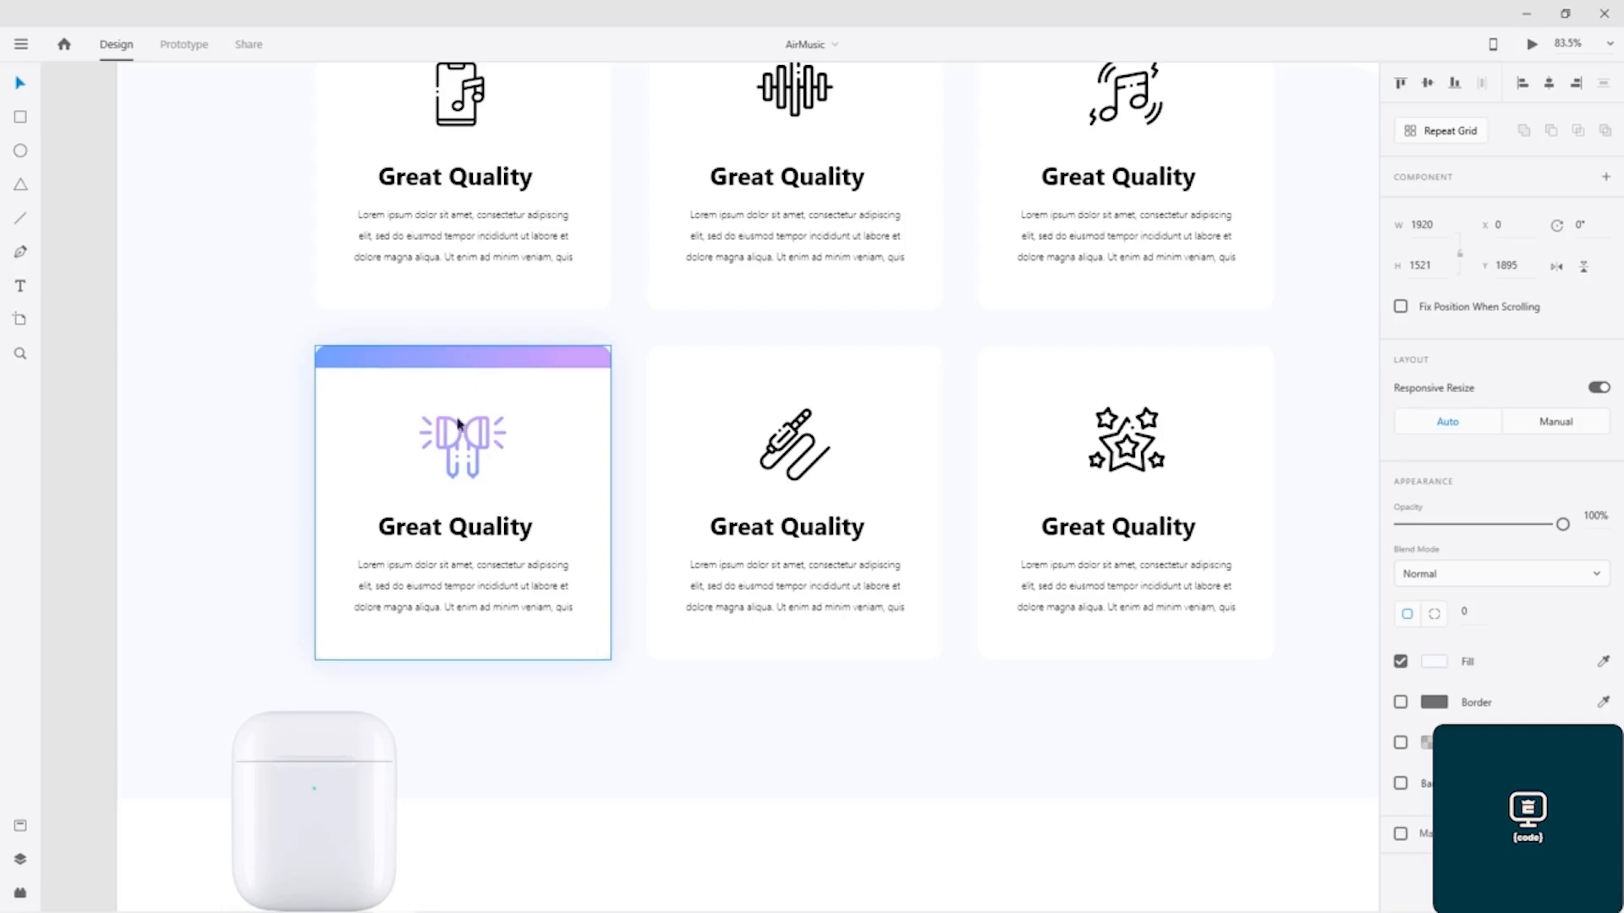
pyautogui.click(484, 450)
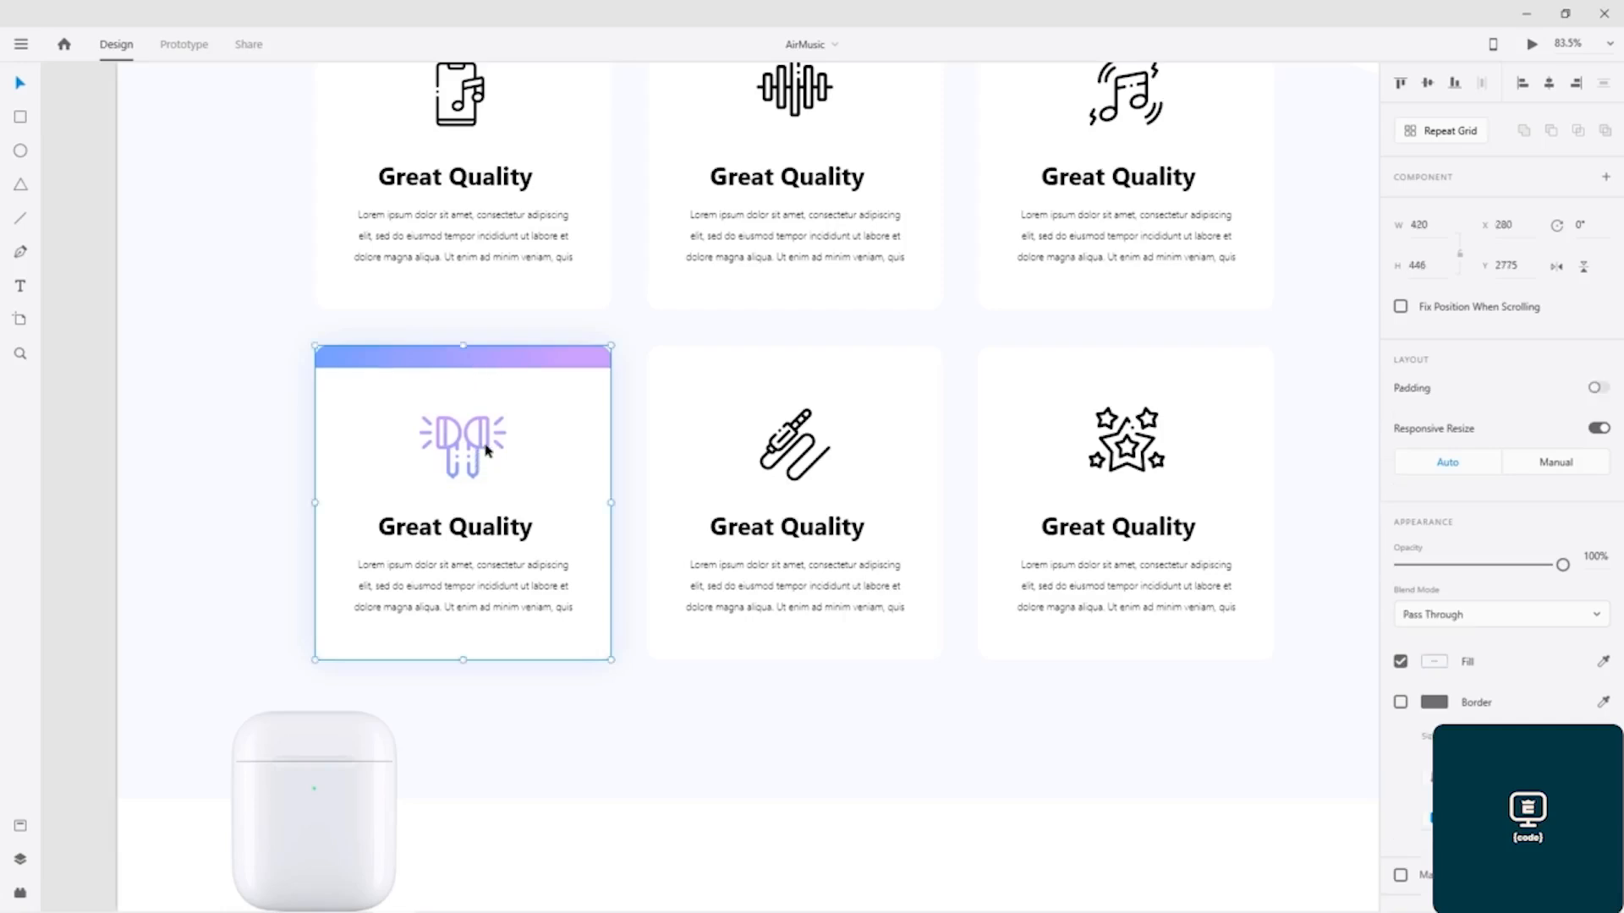
pyautogui.doubleClick(485, 451)
pyautogui.click(476, 471)
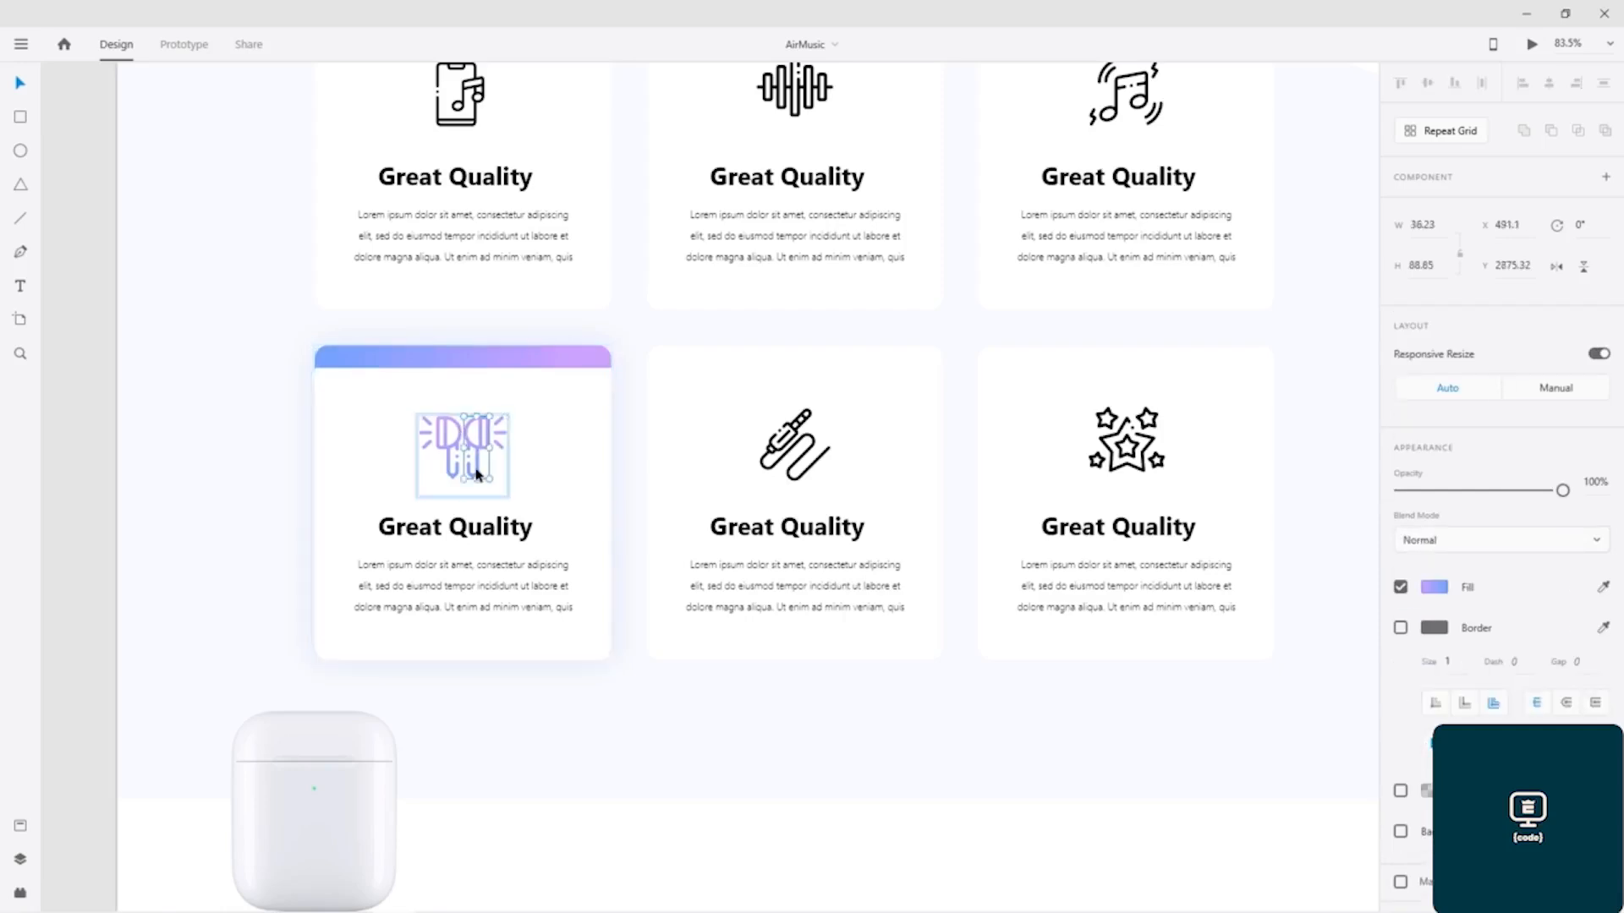
pyautogui.click(423, 481)
pyautogui.click(453, 443)
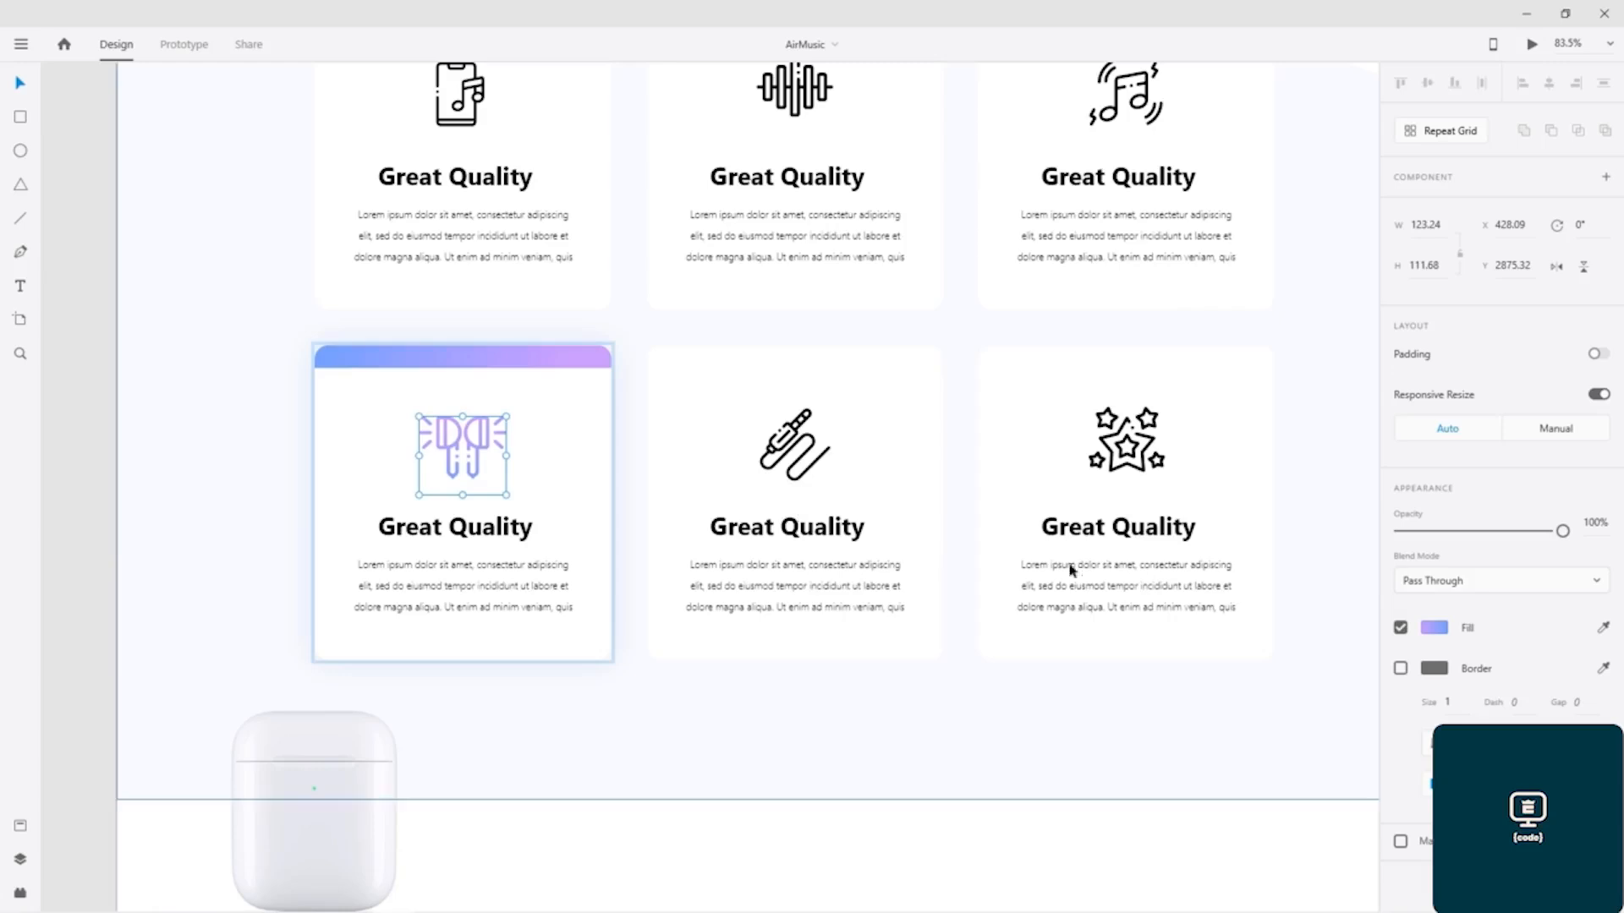
pyautogui.click(1433, 628)
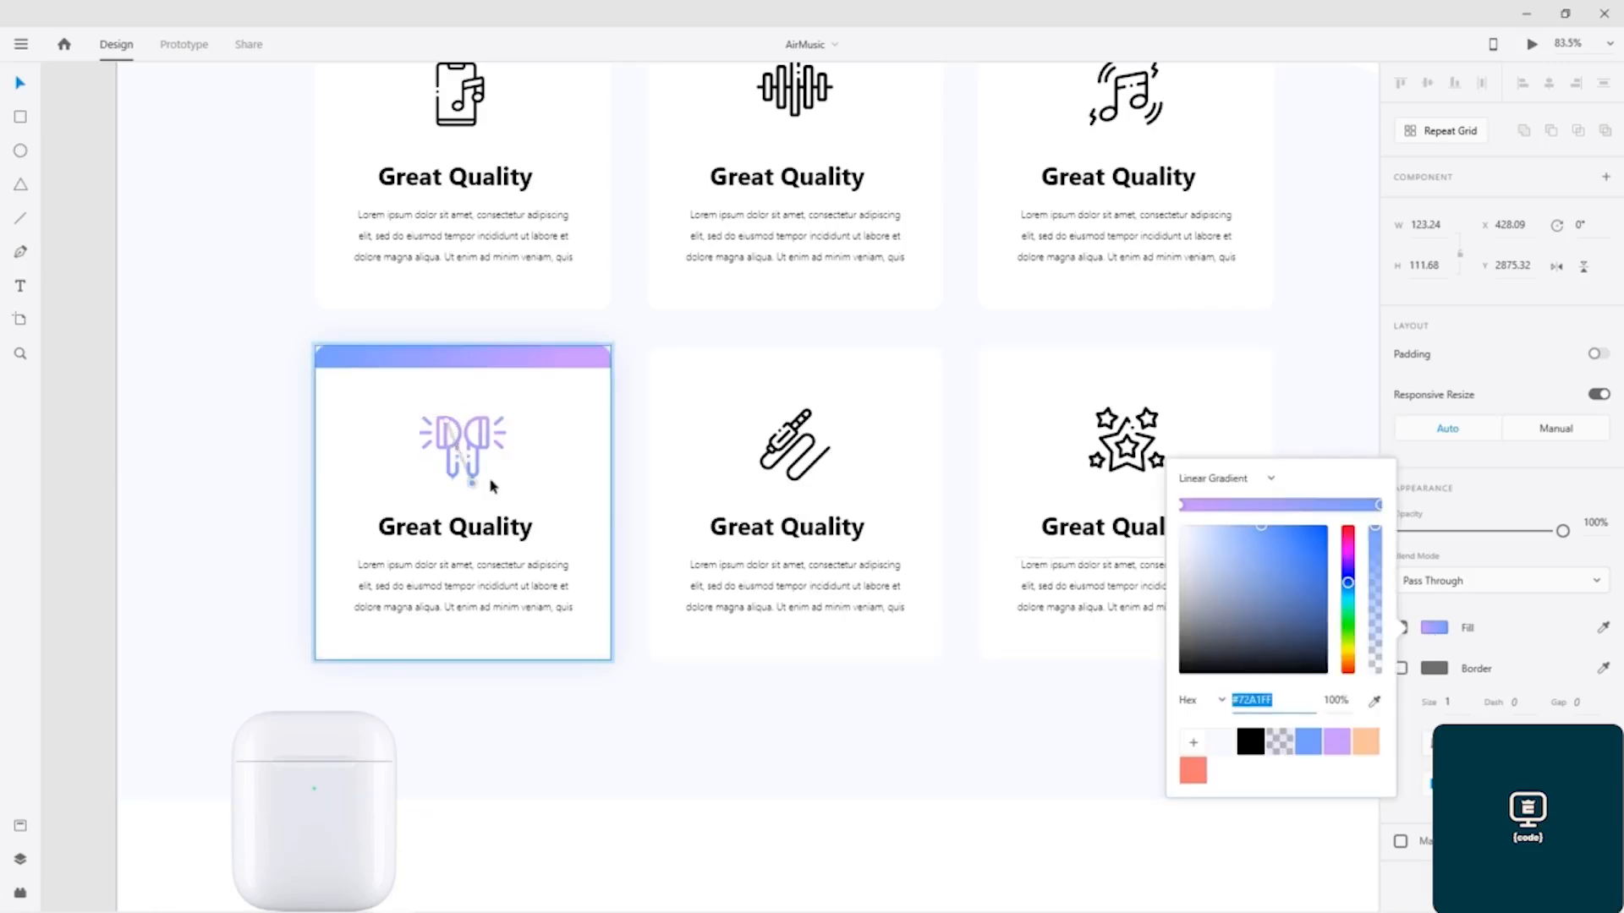
pyautogui.click(970, 331)
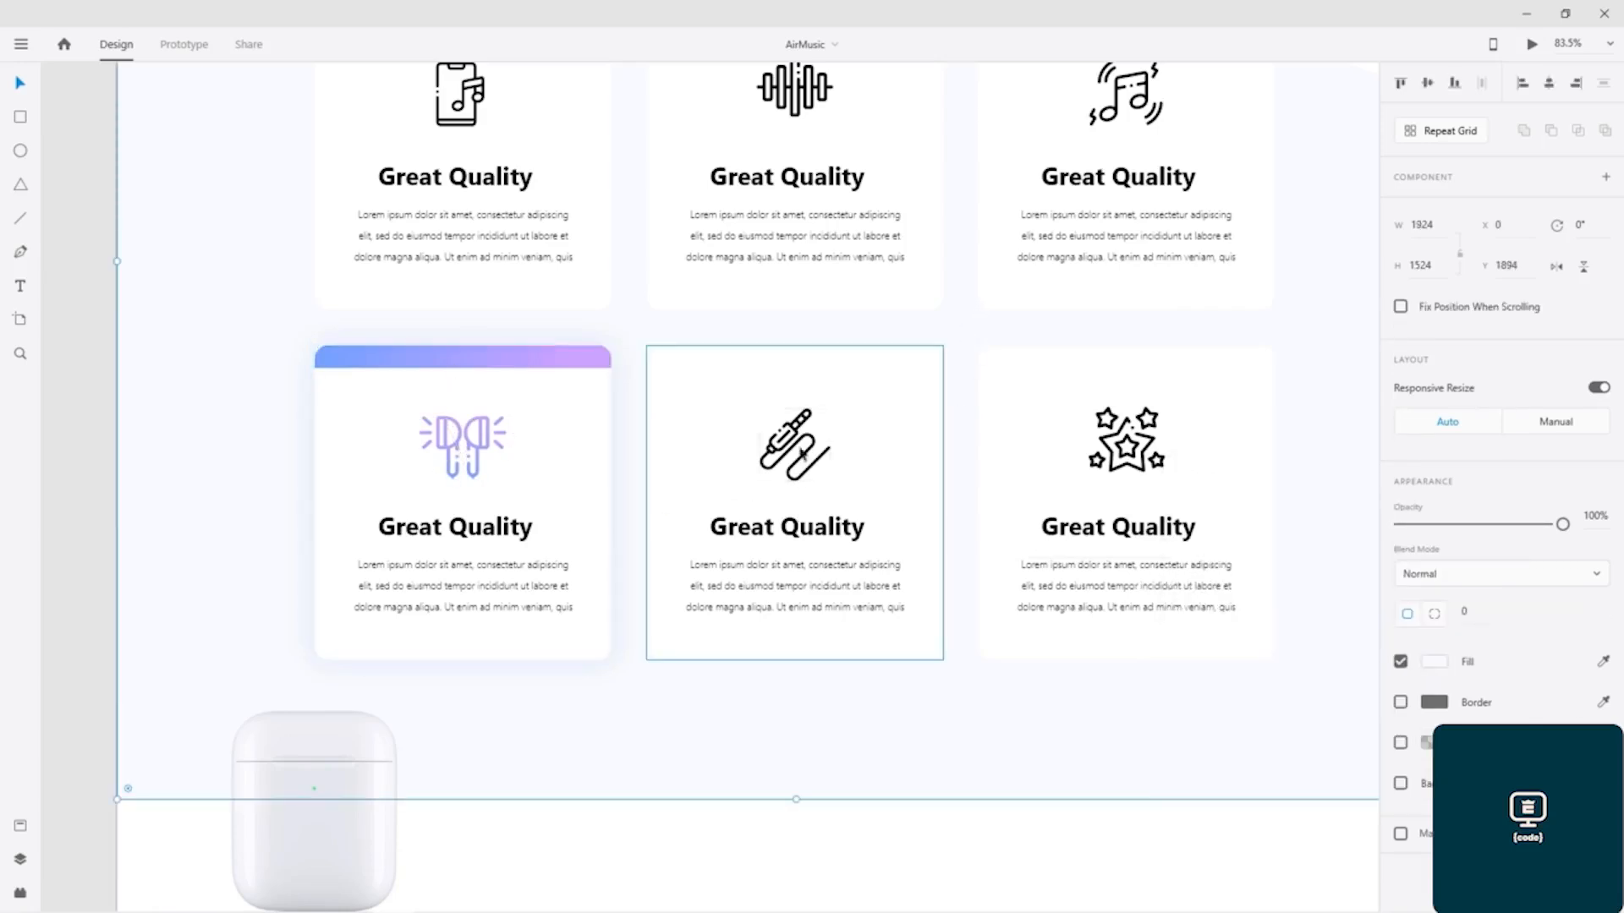
# Step: Copy the audio-jack icon, heading and paragraph from the middle card in the finished design's lower row
pyautogui.click(795, 454)
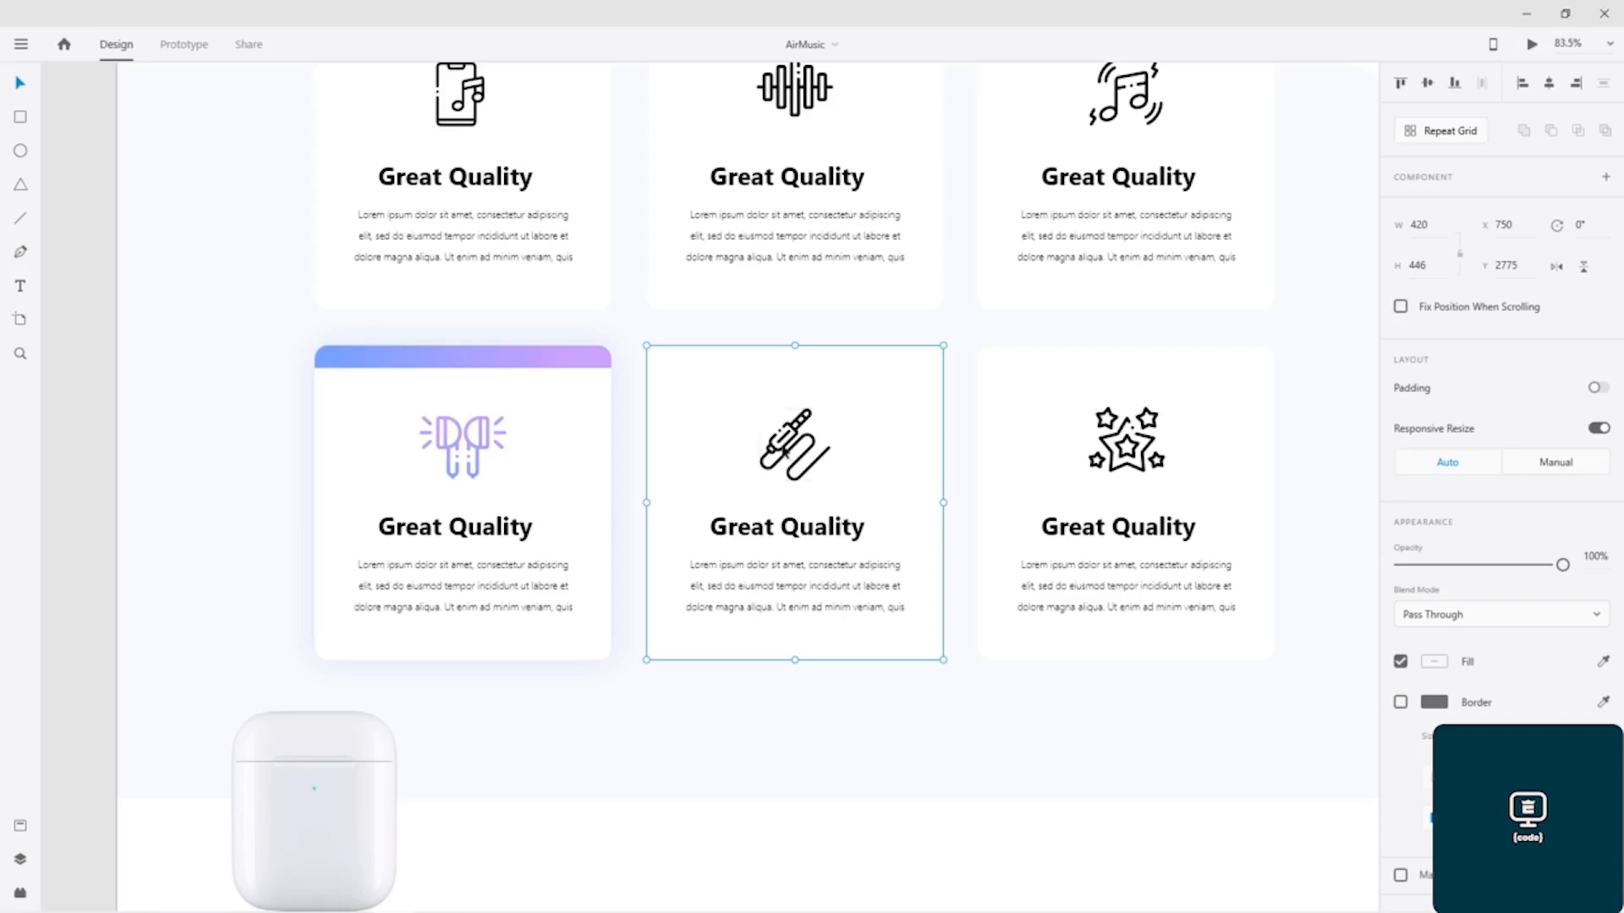
pyautogui.doubleClick(786, 457)
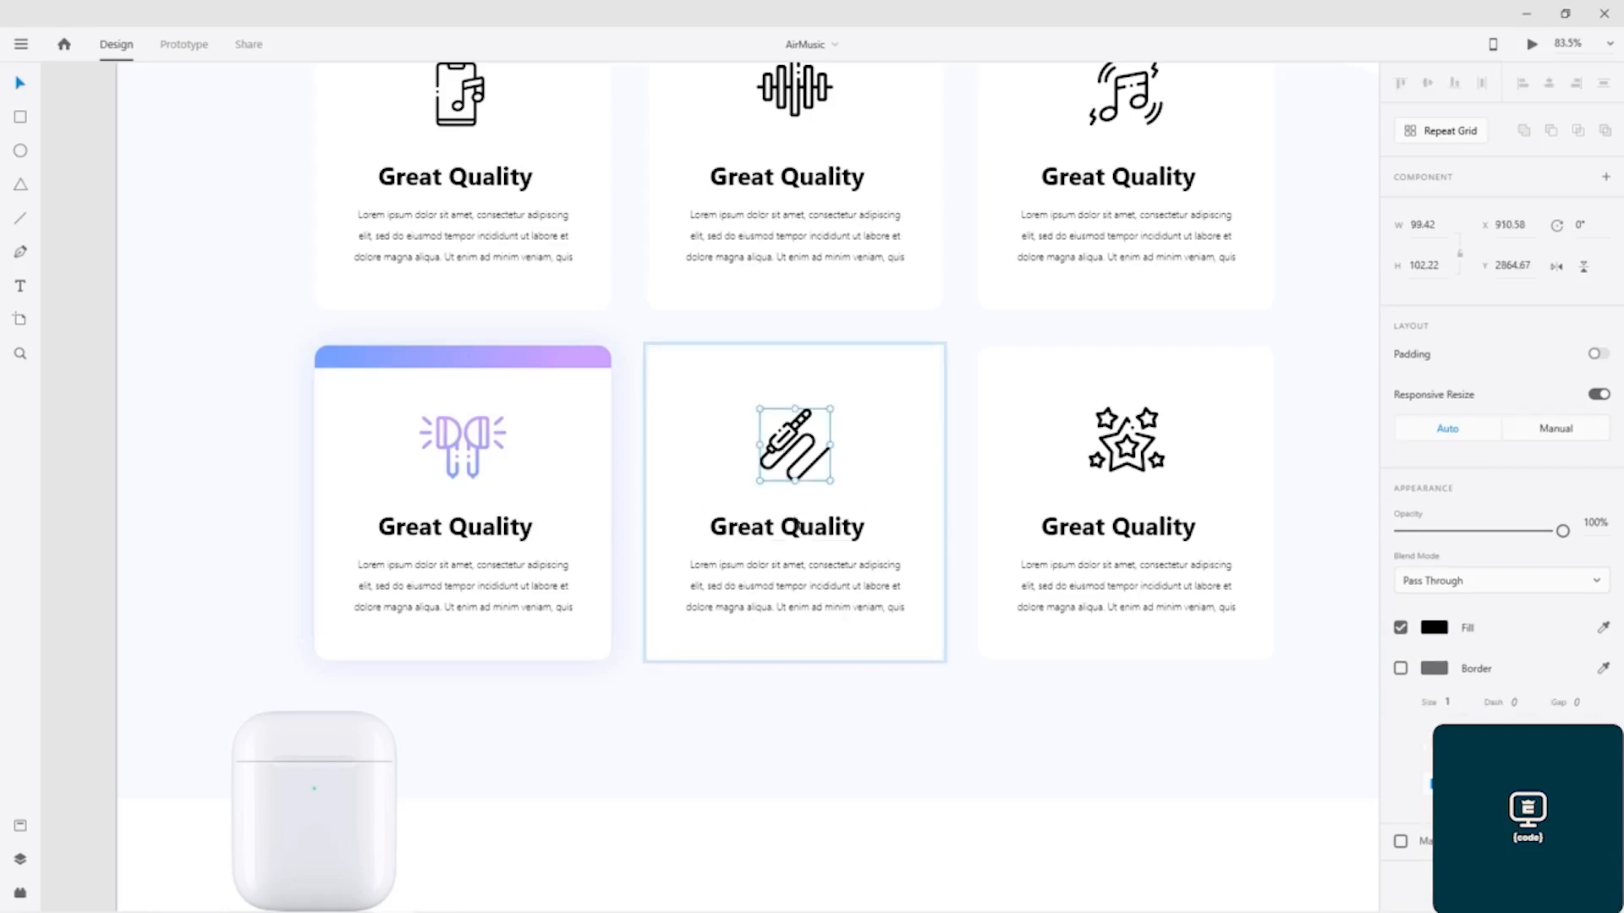
pyautogui.keyDown('shift'); pyautogui.click(795, 526); pyautogui.keyUp('shift')
pyautogui.keyDown('shift'); pyautogui.click(801, 570); pyautogui.keyUp('shift')
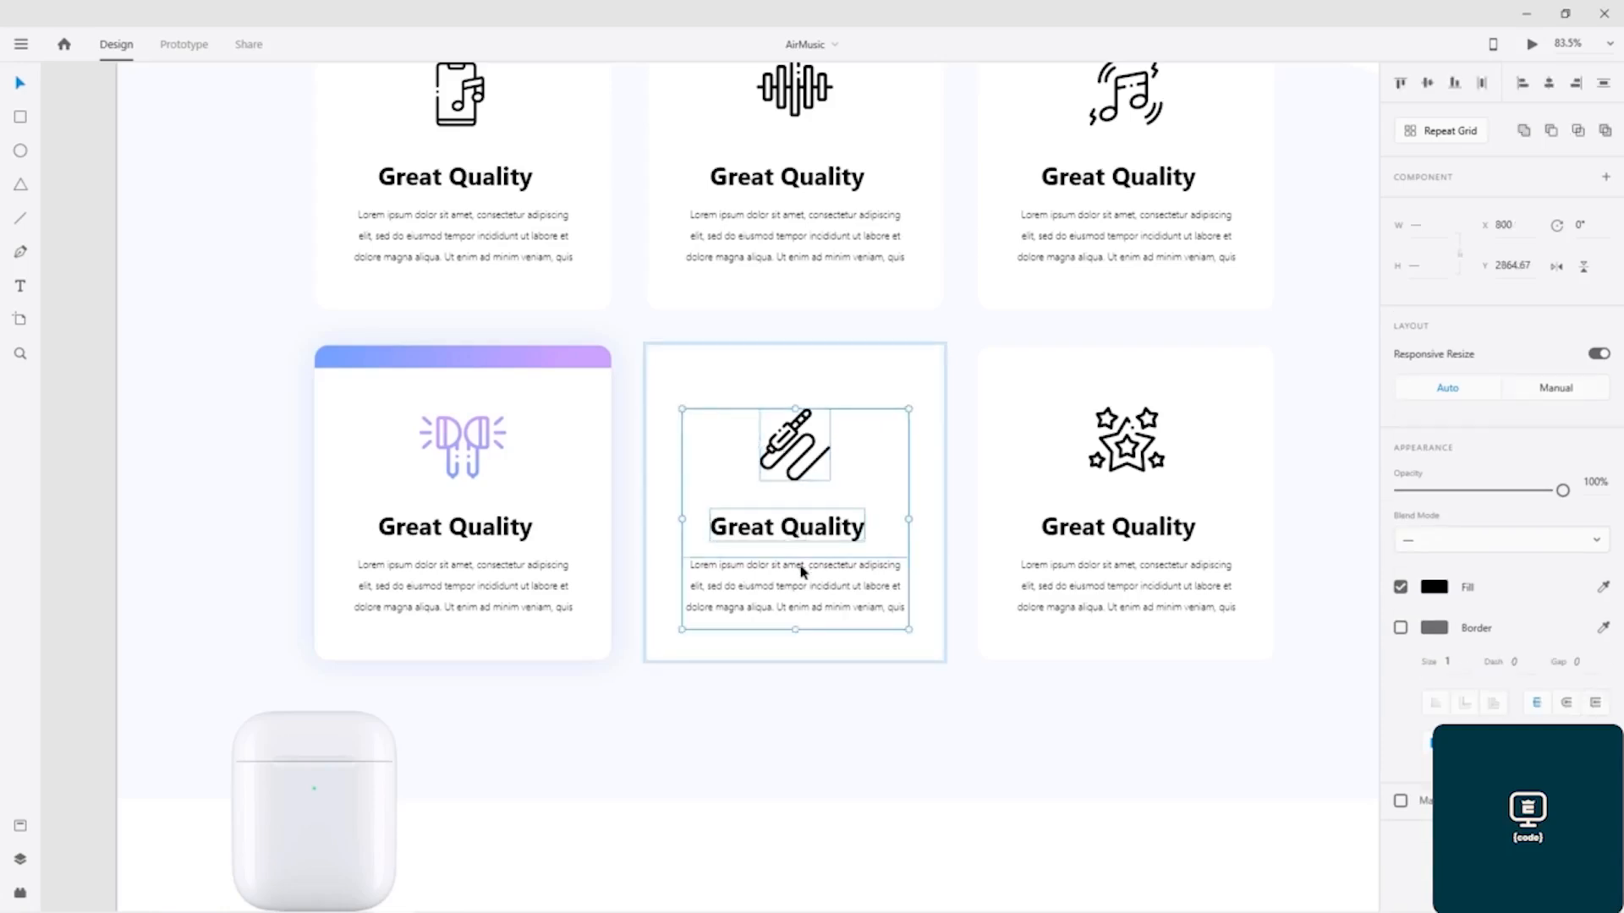
# Step: Paste the audio-jack icon, heading and paragraph into the blank middle card of the lower row, centred at X 911, Y 2918.67
pyautogui.moveTo(1181, 304); pyautogui.dragTo(127, 307)
pyautogui.moveTo(1131, 533); pyautogui.dragTo(562, 438)
pyautogui.click(641, 417)
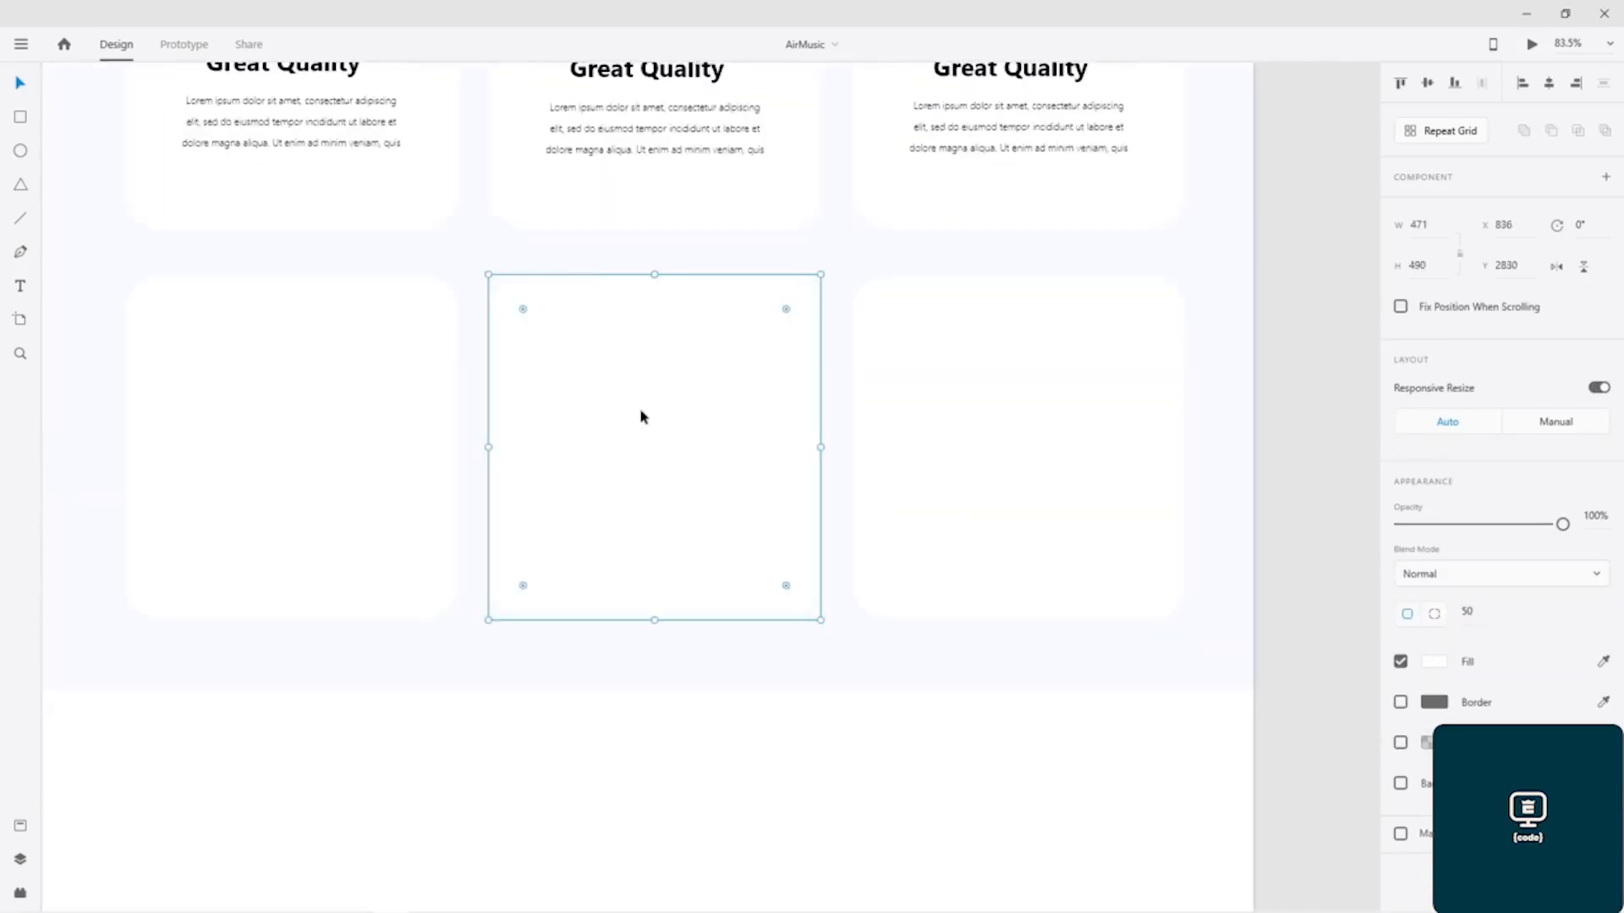
pyautogui.hotkey('ctrl', 'v')
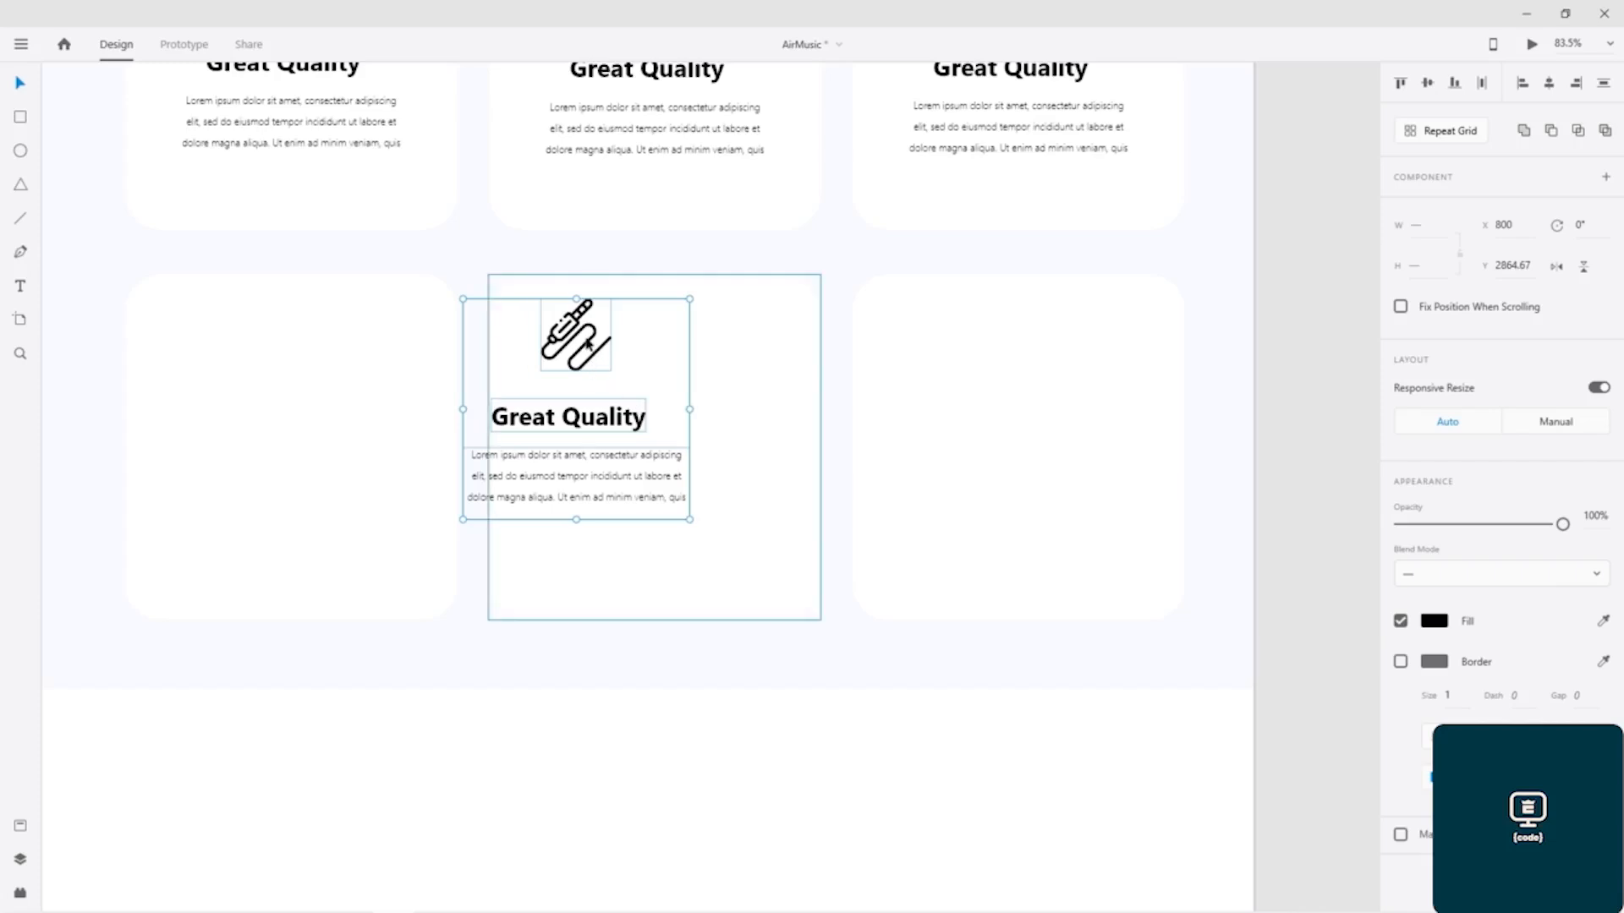
pyautogui.moveTo(588, 350); pyautogui.dragTo(666, 387)
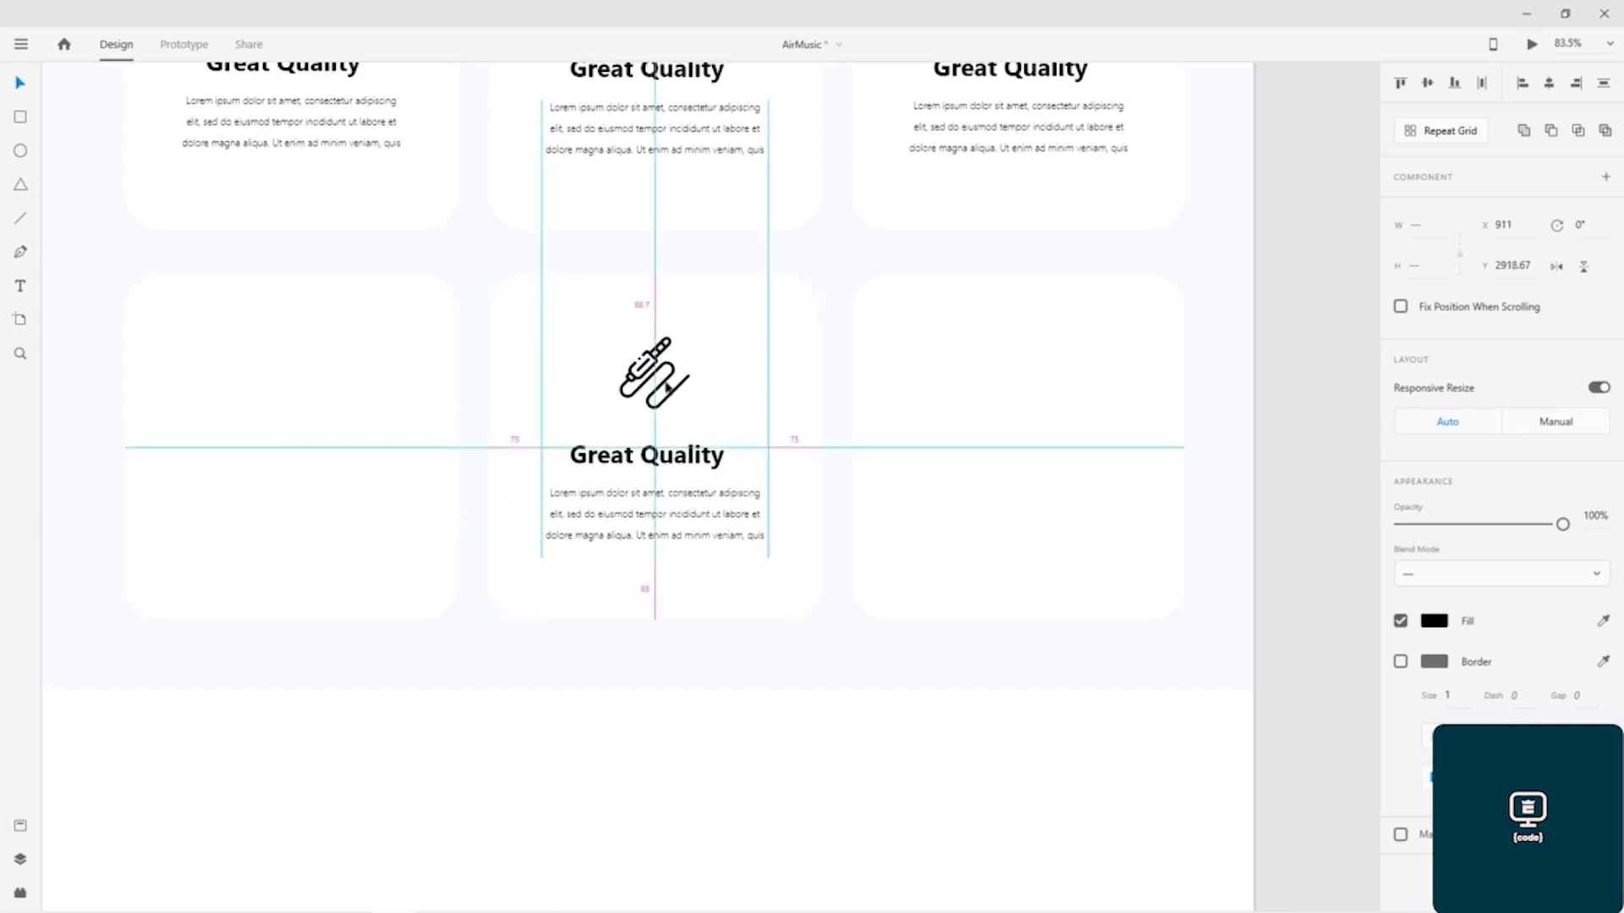
pyautogui.moveTo(666, 387); pyautogui.dragTo(667, 387)
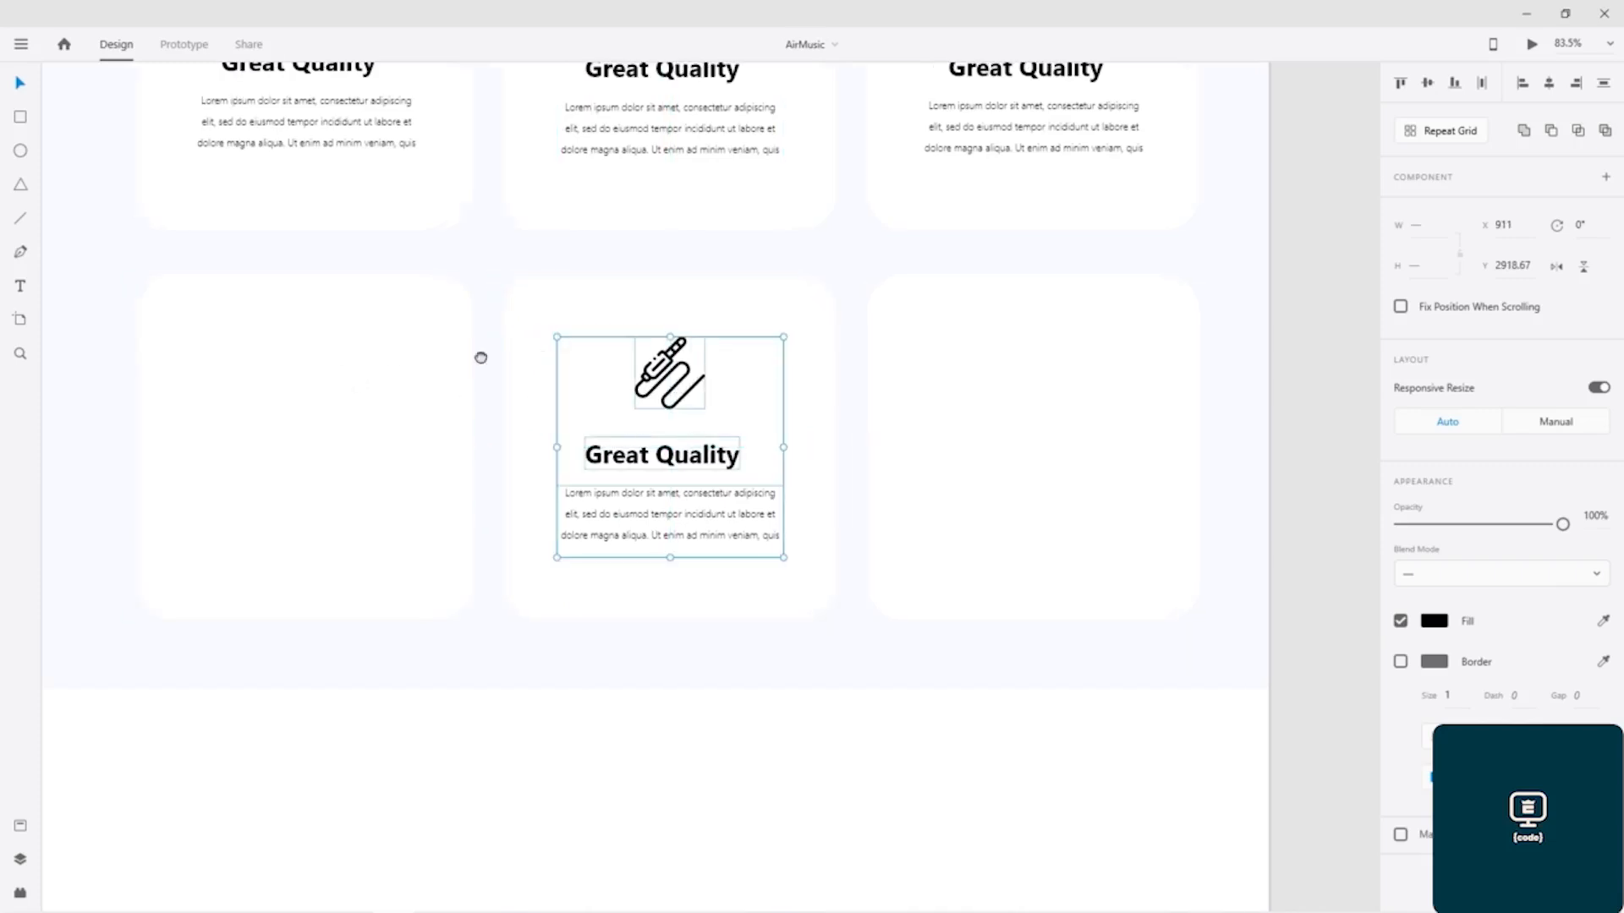
# Step: Copy the stars icon, heading and paragraph from the third card in the finished design's lower row
pyautogui.moveTo(402, 355); pyautogui.dragTo(1118, 342)
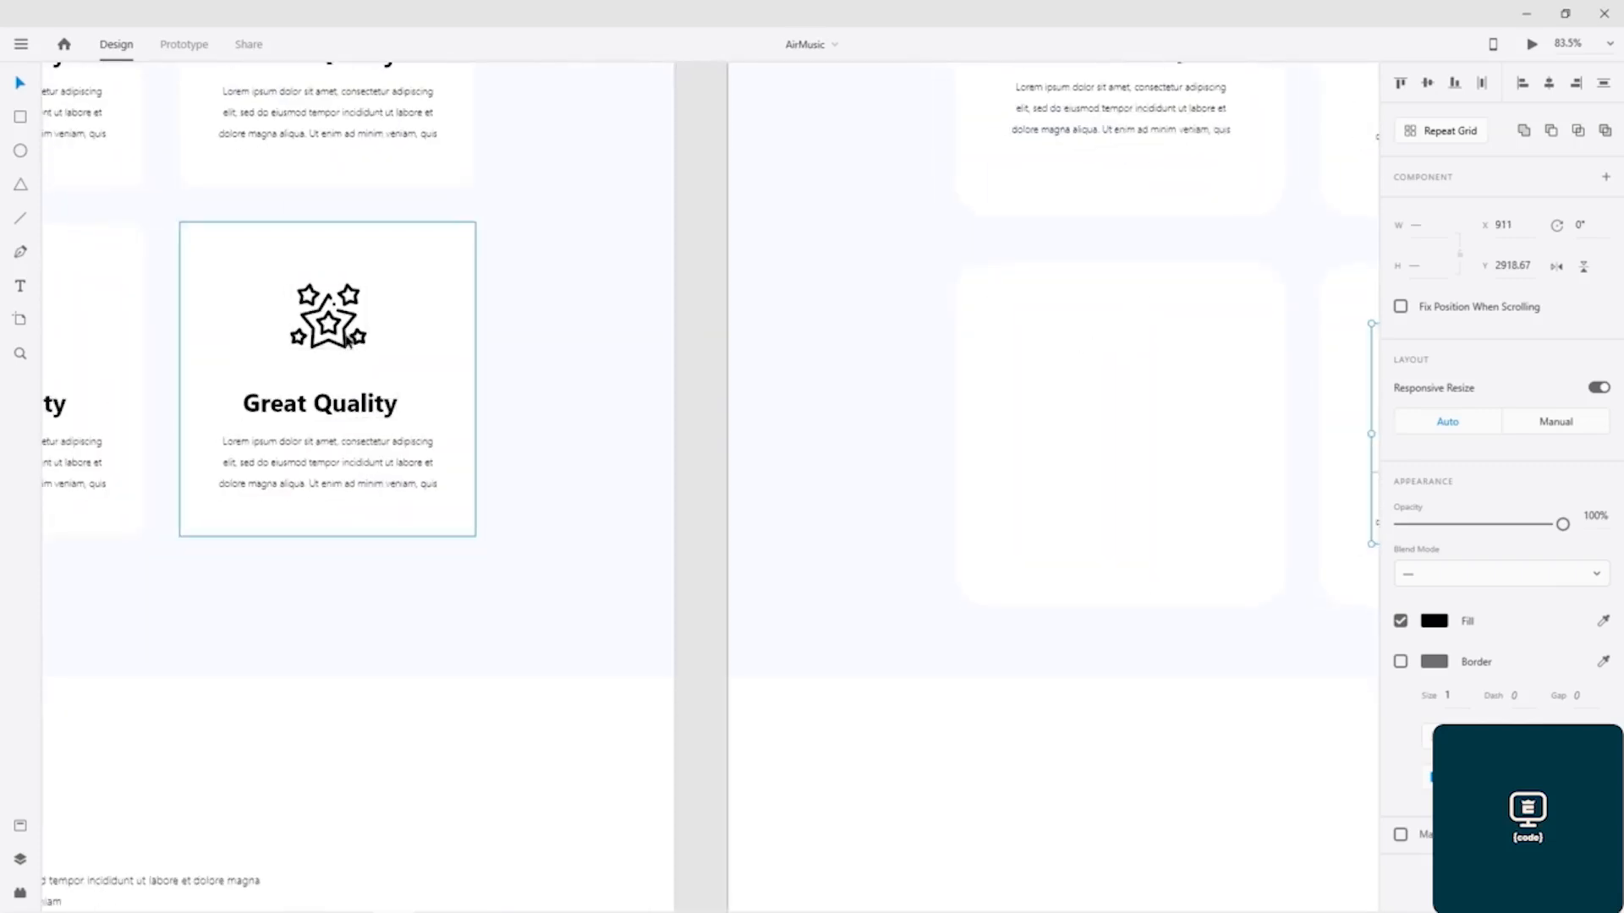
pyautogui.click(347, 338)
pyautogui.doubleClick(346, 347)
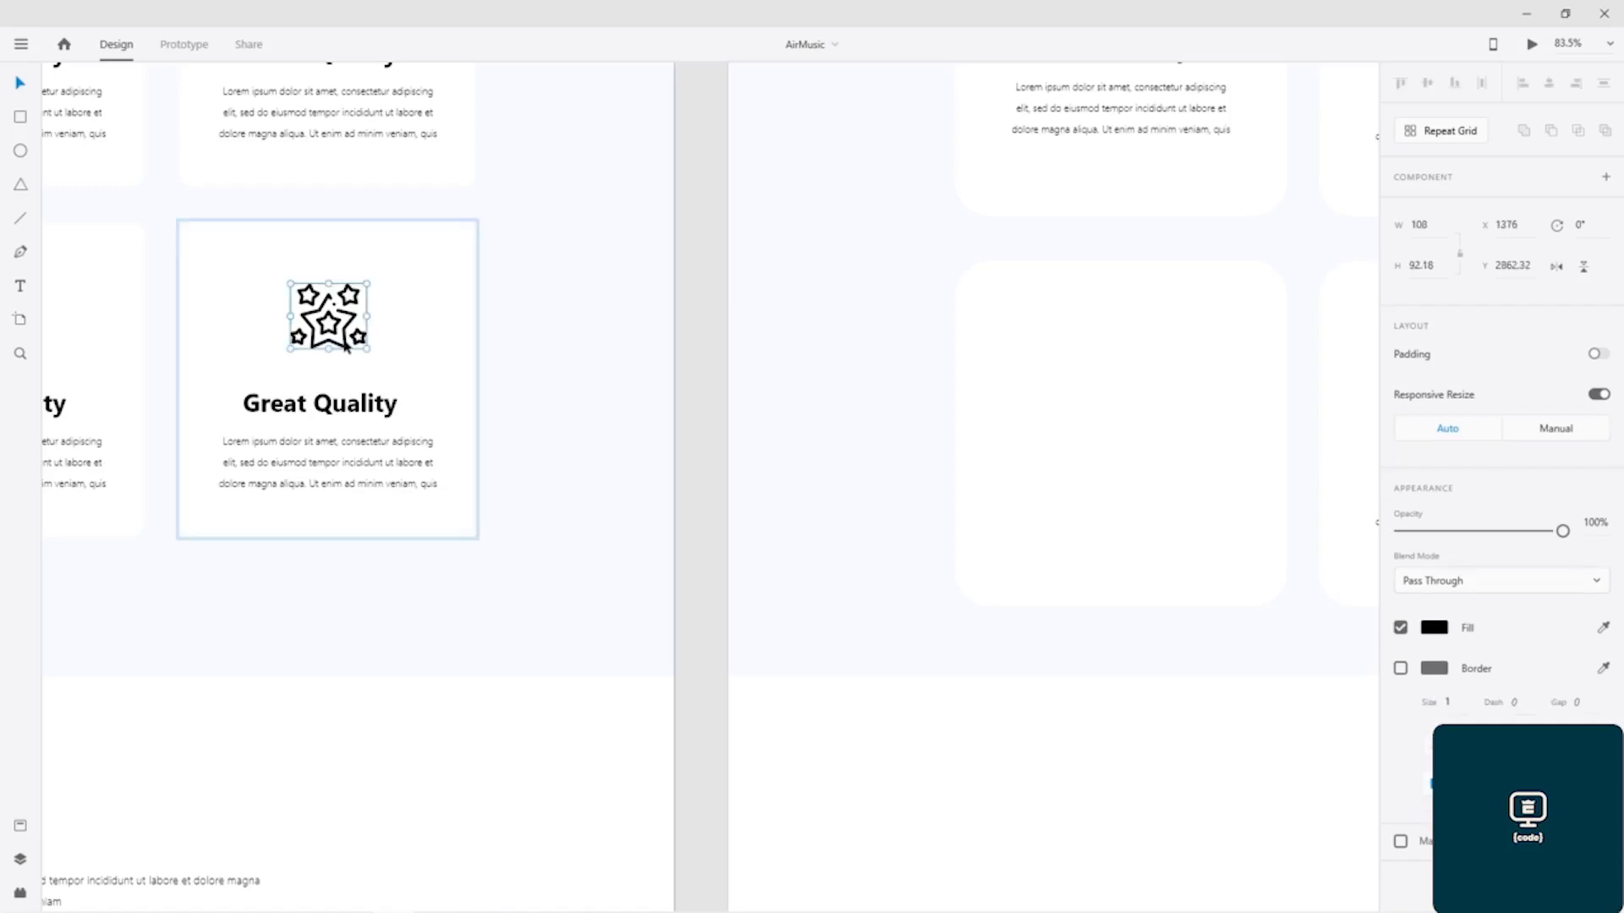
pyautogui.keyDown('shift'); pyautogui.click(342, 404); pyautogui.keyUp('shift')
pyautogui.keyDown('shift'); pyautogui.click(347, 442); pyautogui.keyUp('shift')
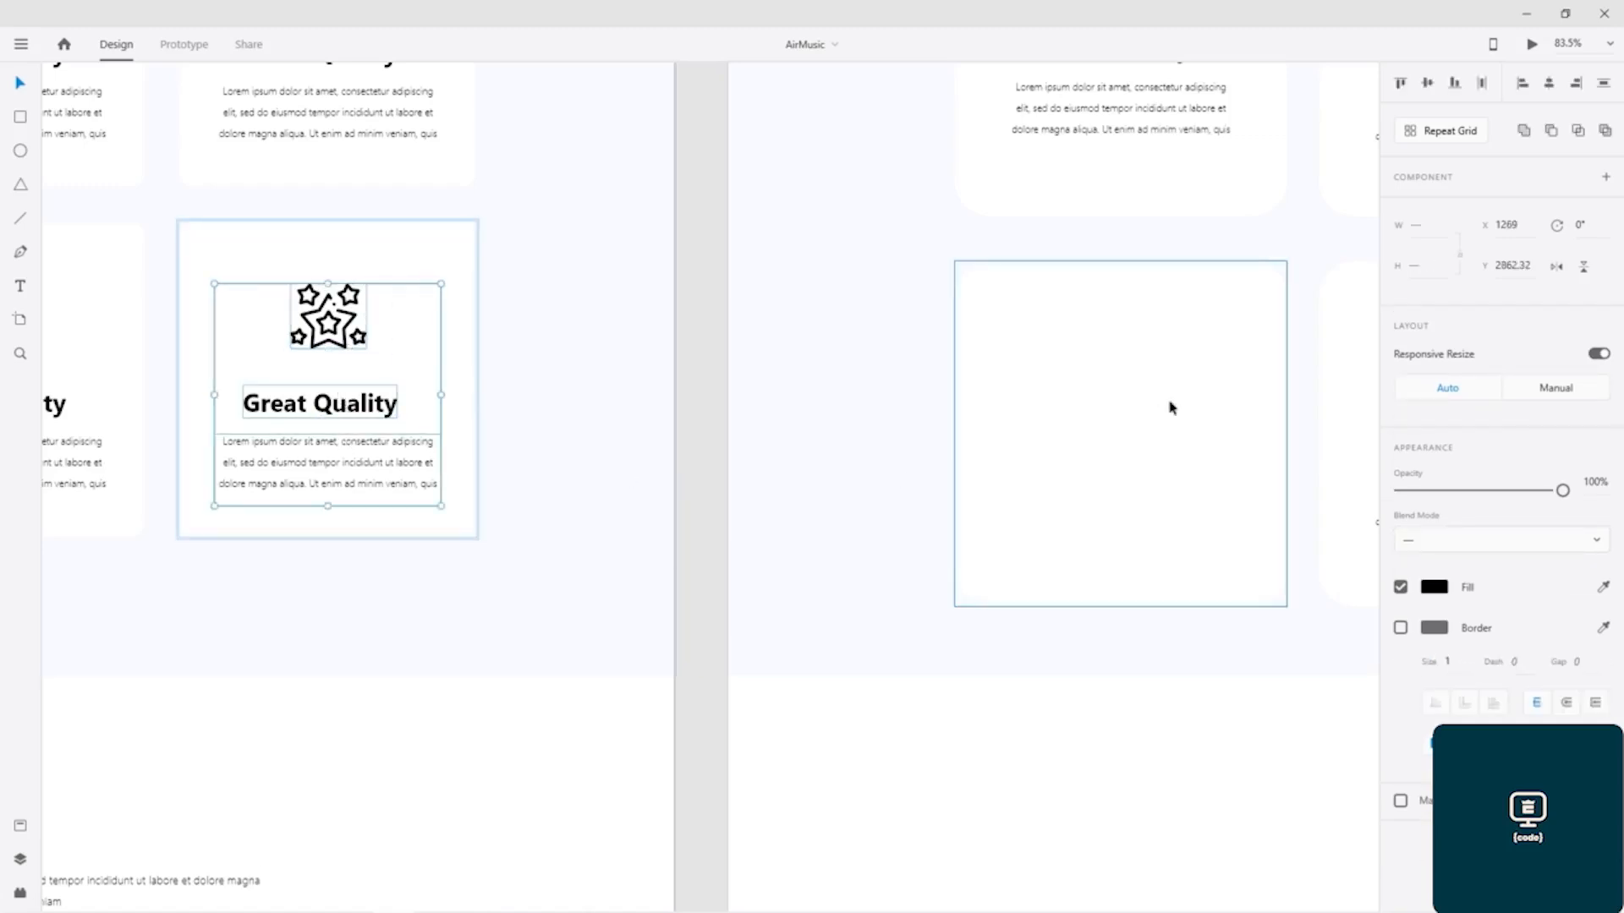
# Step: Paste the stars icon, heading and paragraph into the blank third lower card, centred at X 1426, Y 2902.32, and save the document
pyautogui.hscroll(10, 355, 377)
pyautogui.click(790, 404)
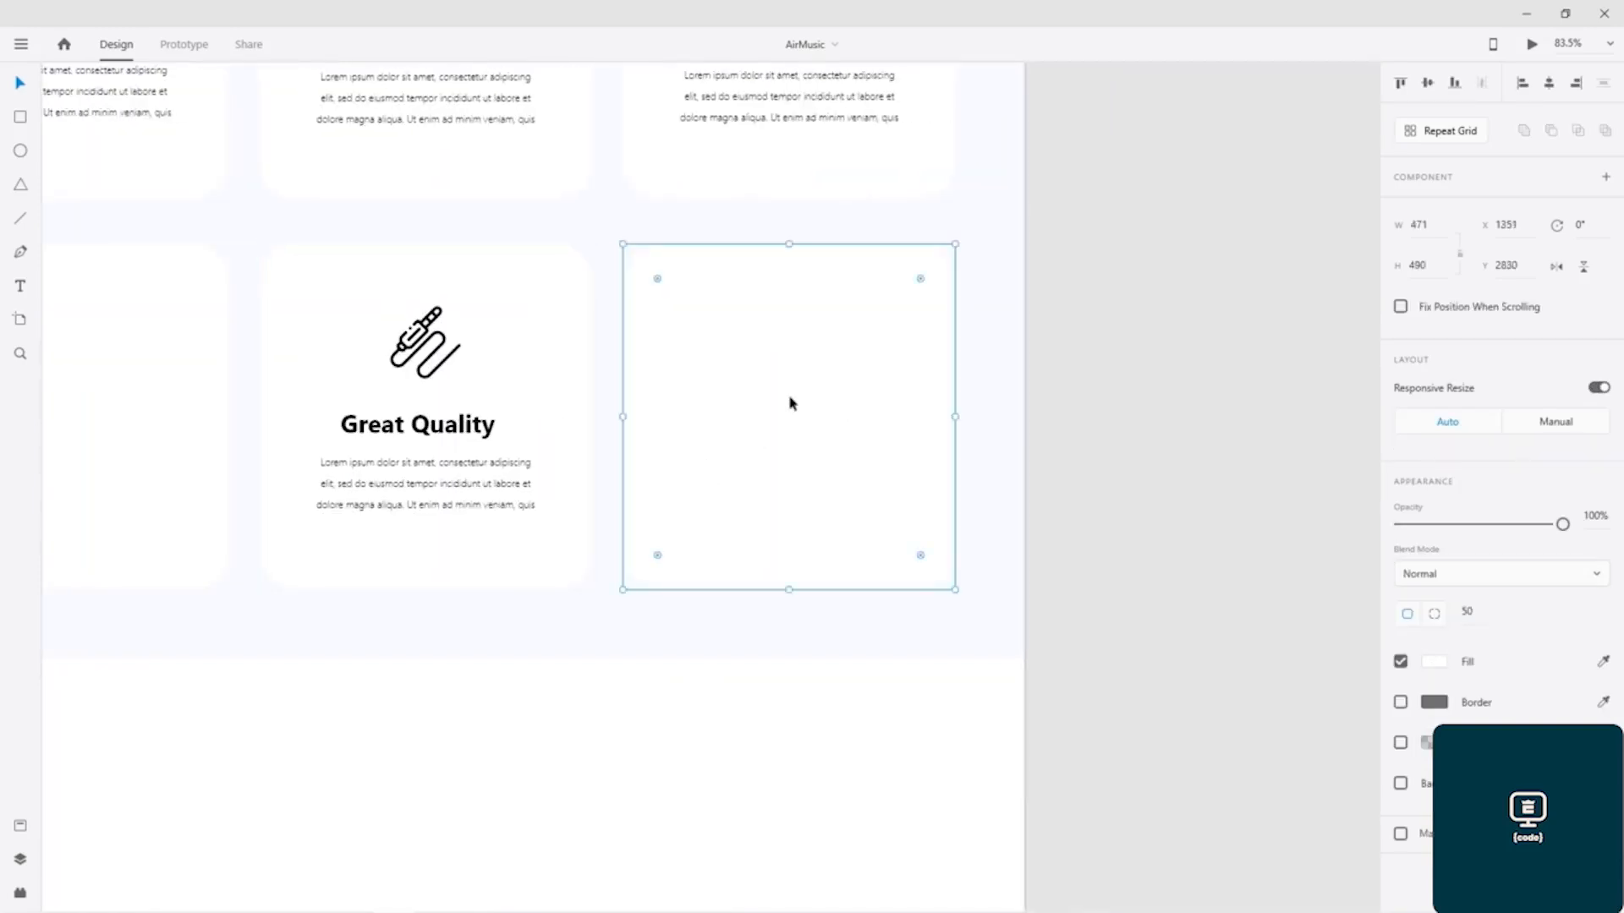
pyautogui.hotkey('ctrl', 'v')
pyautogui.moveTo(695, 332); pyautogui.dragTo(806, 357)
pyautogui.hotkey('ctrl', 's')
# Step: Copy the shadow colour's hex code #0C2072 from the background rectangle of the finished design's highlighted earbuds card
pyautogui.moveTo(380, 317); pyautogui.dragTo(961, 347)
pyautogui.moveTo(429, 423); pyautogui.dragTo(1010, 395)
pyautogui.moveTo(822, 411); pyautogui.dragTo(953, 468)
pyautogui.moveTo(420, 486)
pyautogui.mouseDown()
pyautogui.moveTo(657, 522)
pyautogui.moveTo(874, 513)
pyautogui.mouseUp()
pyautogui.click(454, 534)
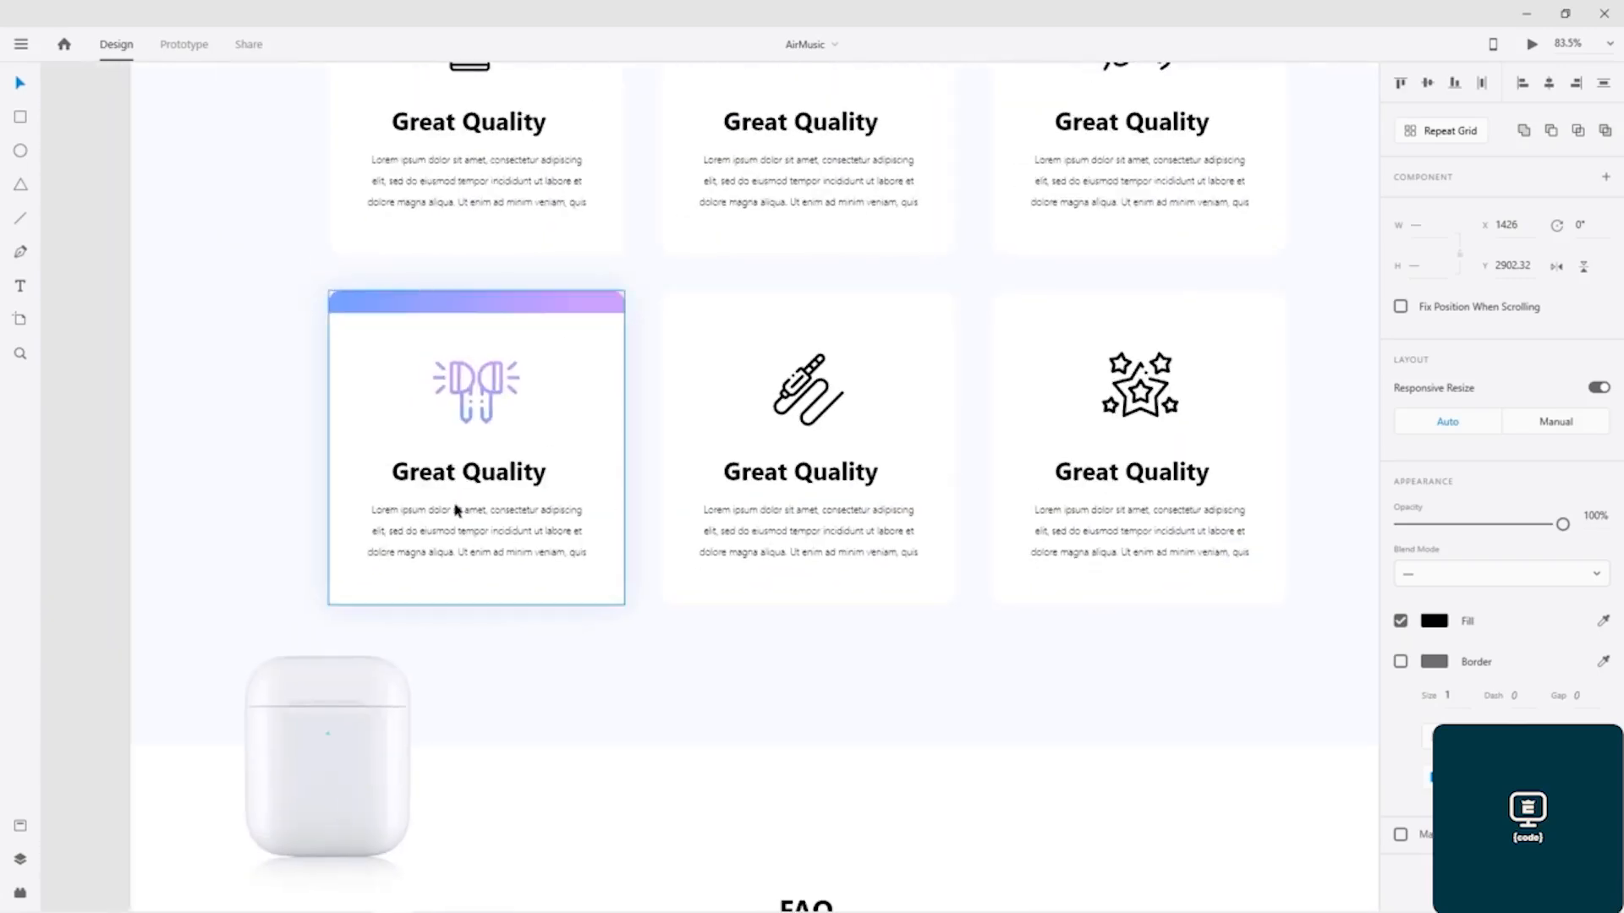
pyautogui.click(616, 596)
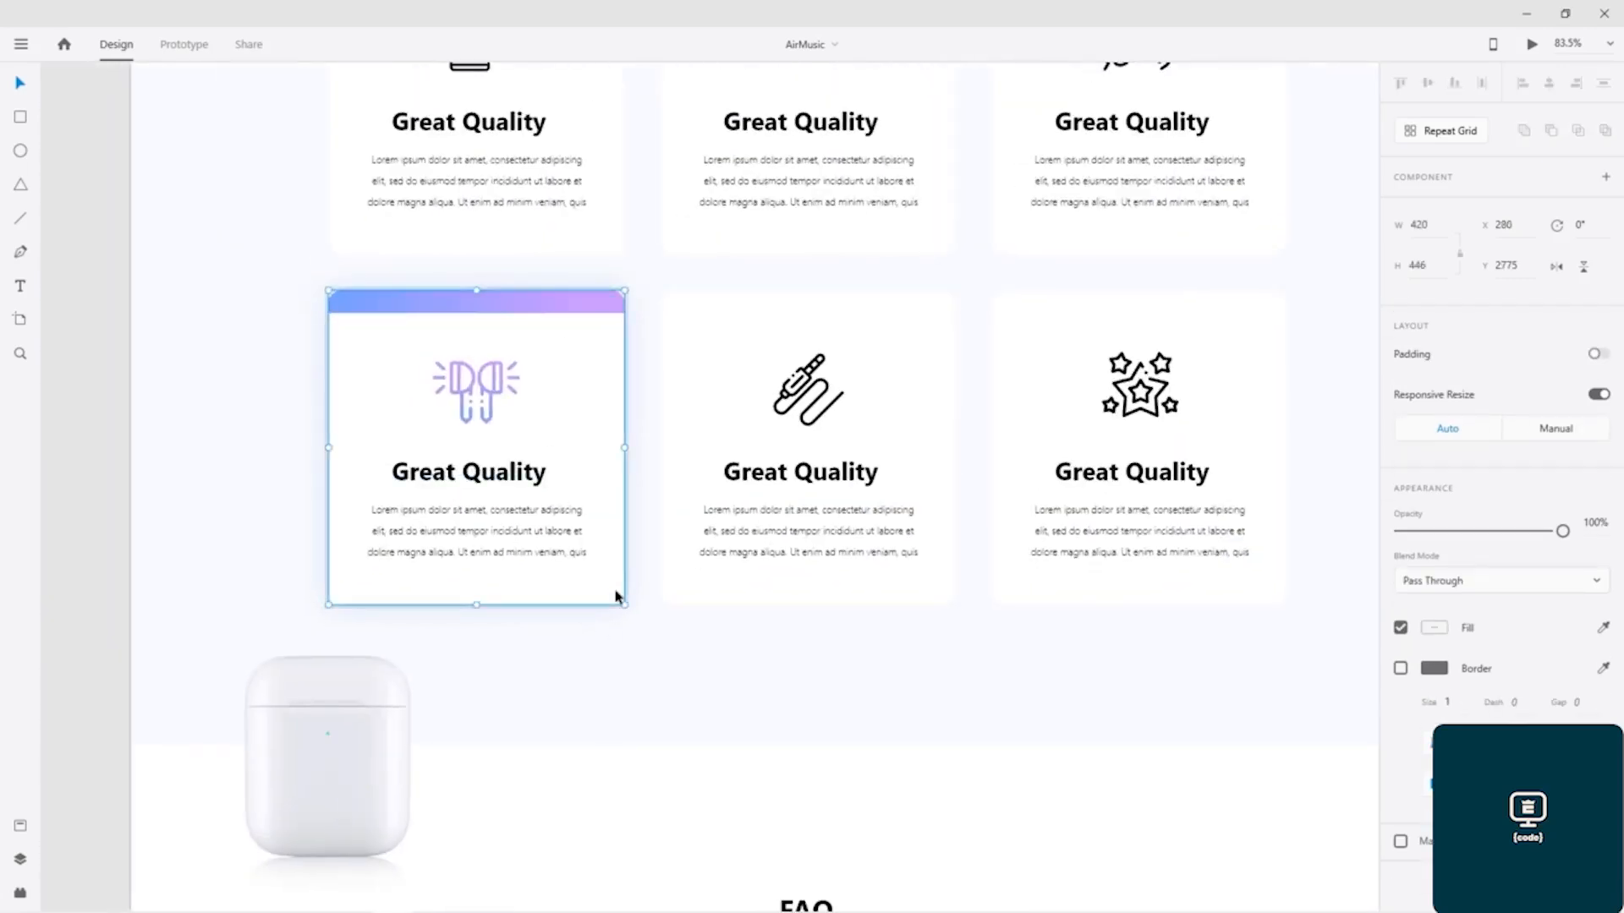
pyautogui.doubleClick(588, 394)
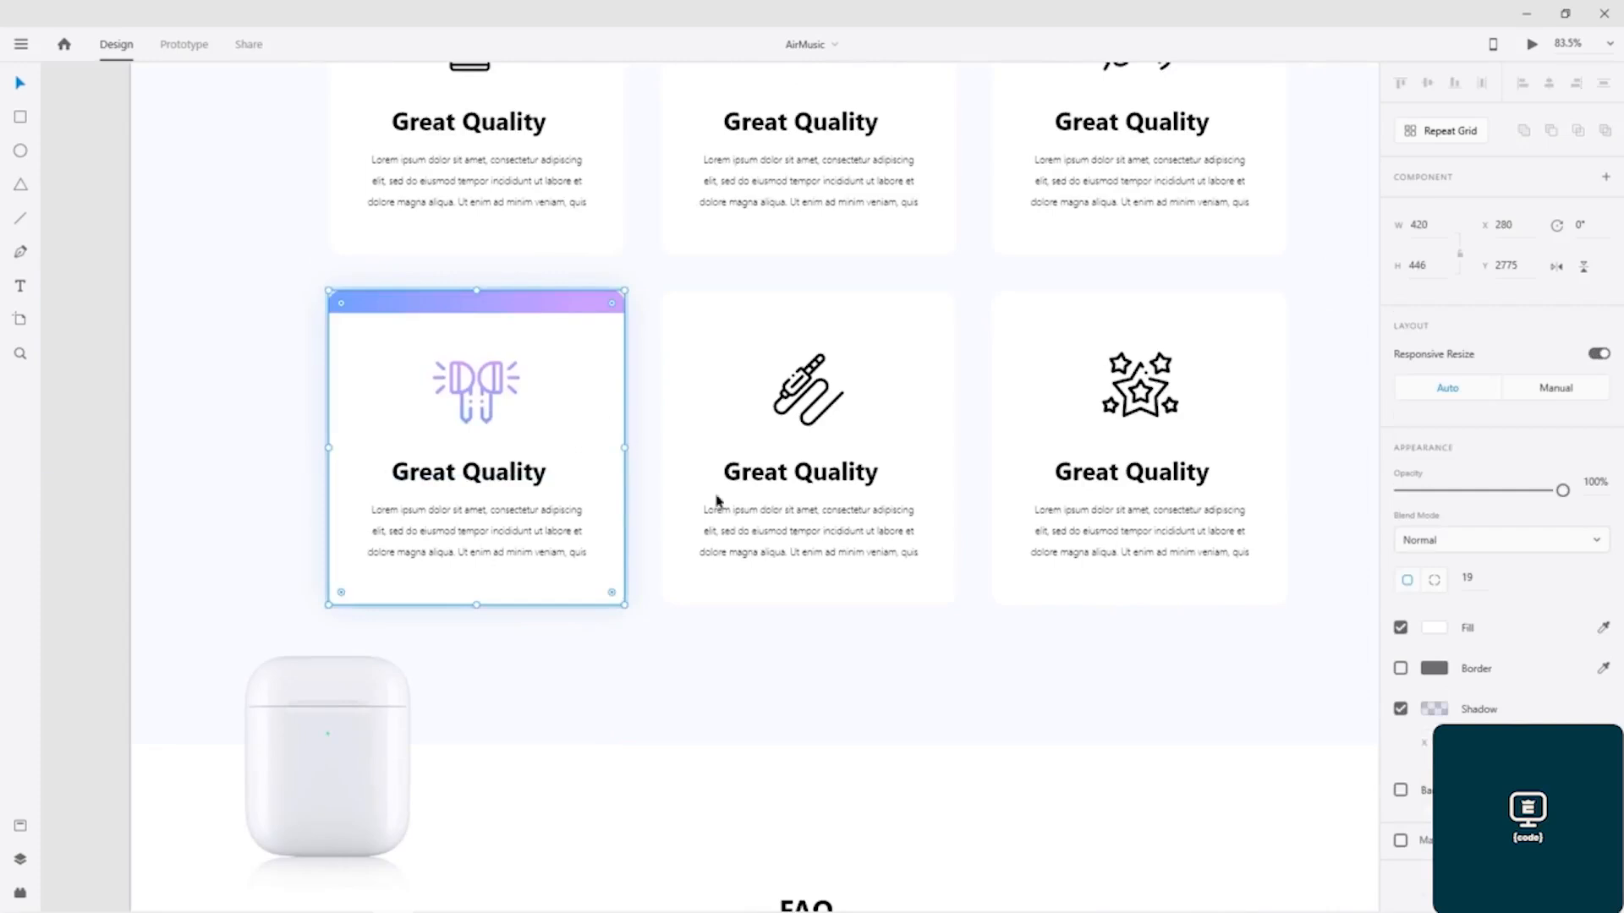
pyautogui.click(1439, 710)
pyautogui.hotkey('ctrl', 'c')
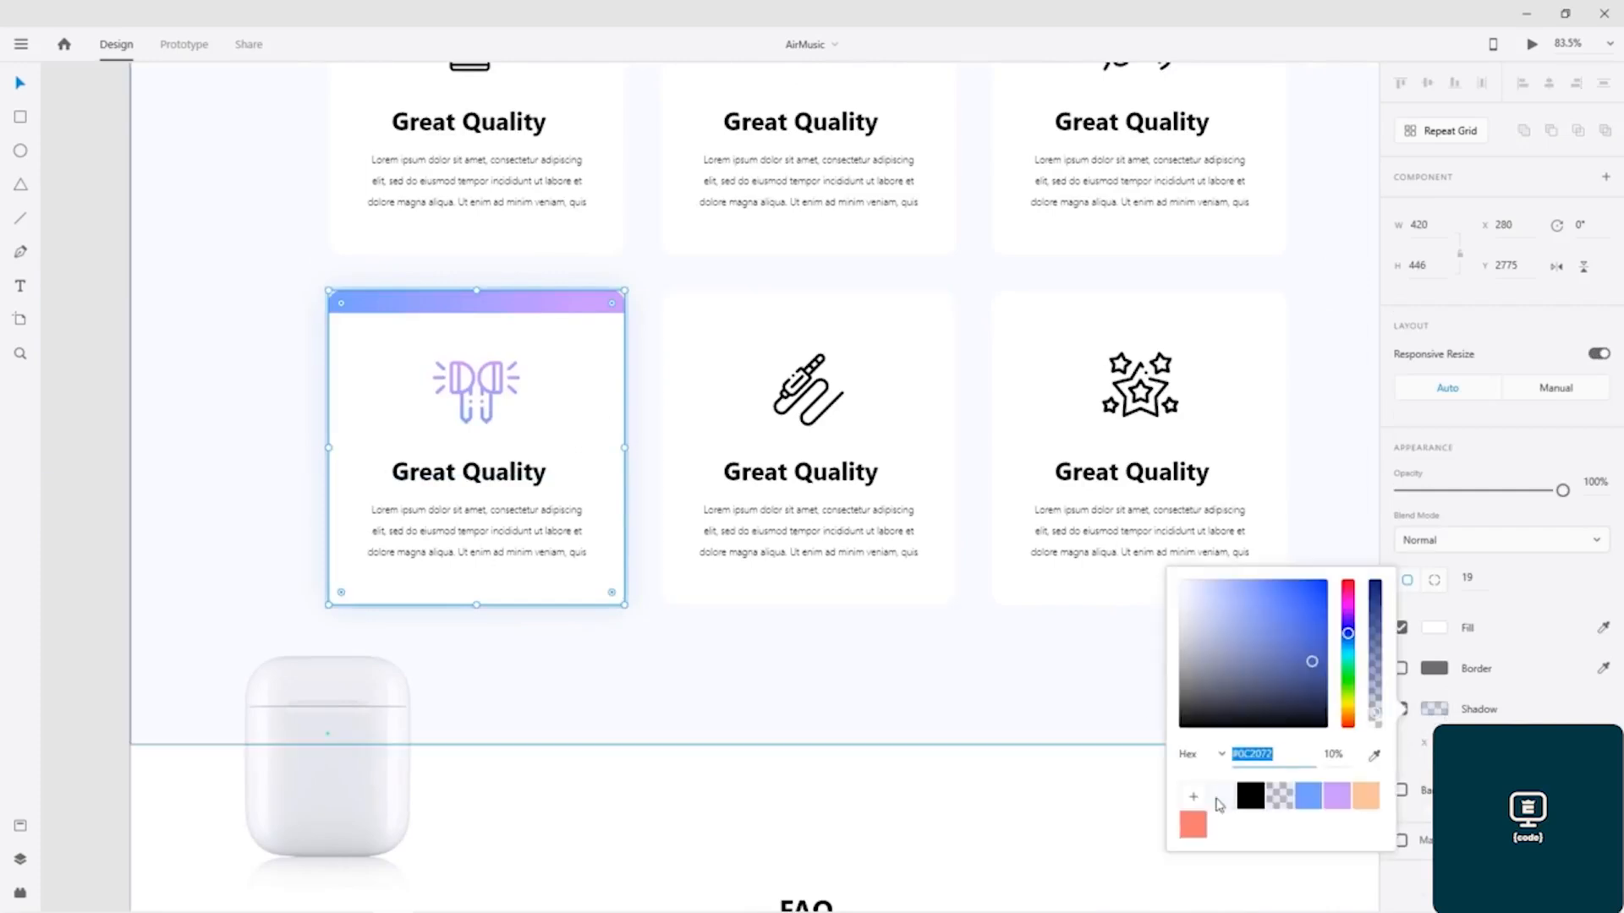
pyautogui.doubleClick(1247, 756)
pyautogui.click(1324, 385)
# Step: Select the remaining blank card, the first in the lower row of the Features section being built
pyautogui.moveTo(906, 360); pyautogui.dragTo(127, 322)
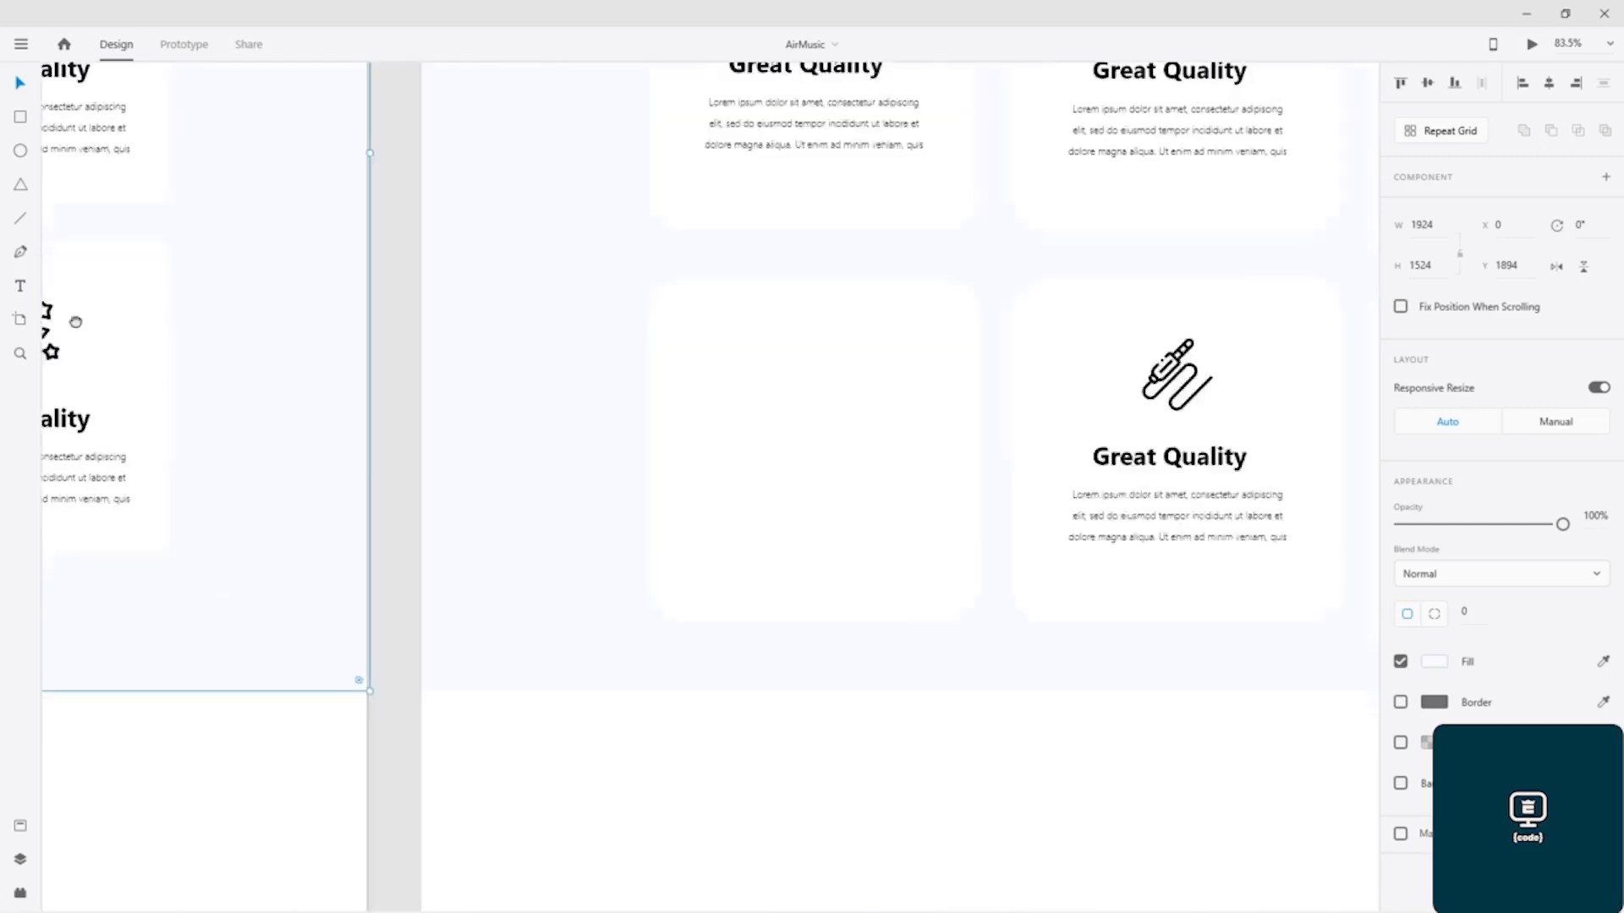
pyautogui.moveTo(841, 405); pyautogui.dragTo(326, 381)
pyautogui.click(592, 369)
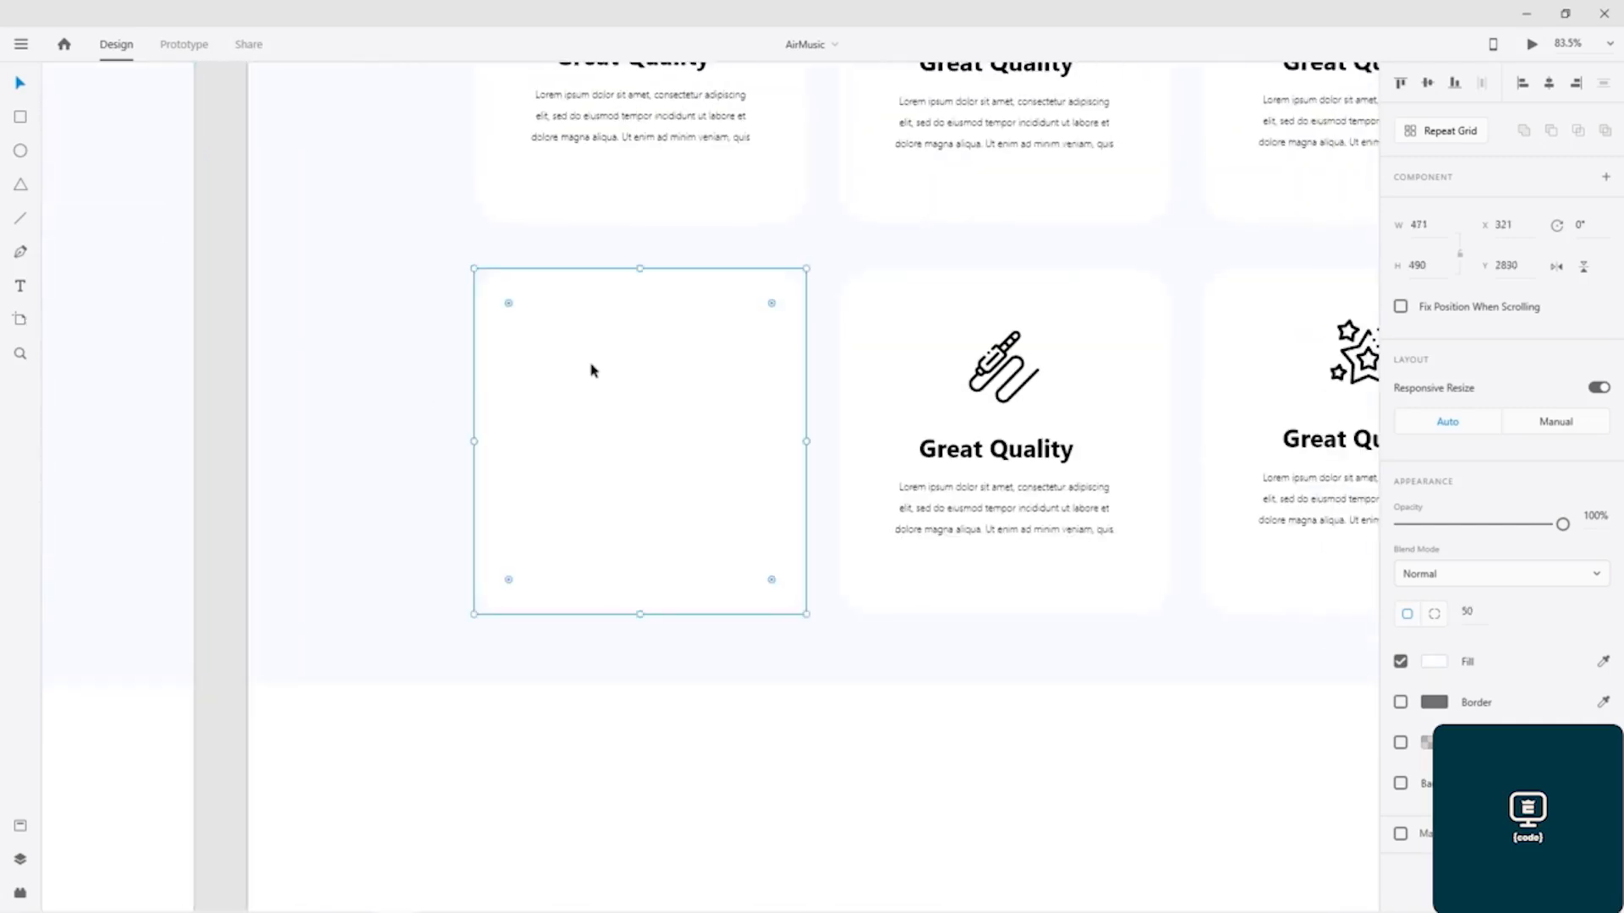
pyautogui.click(1434, 663)
pyautogui.write('#0C2072')
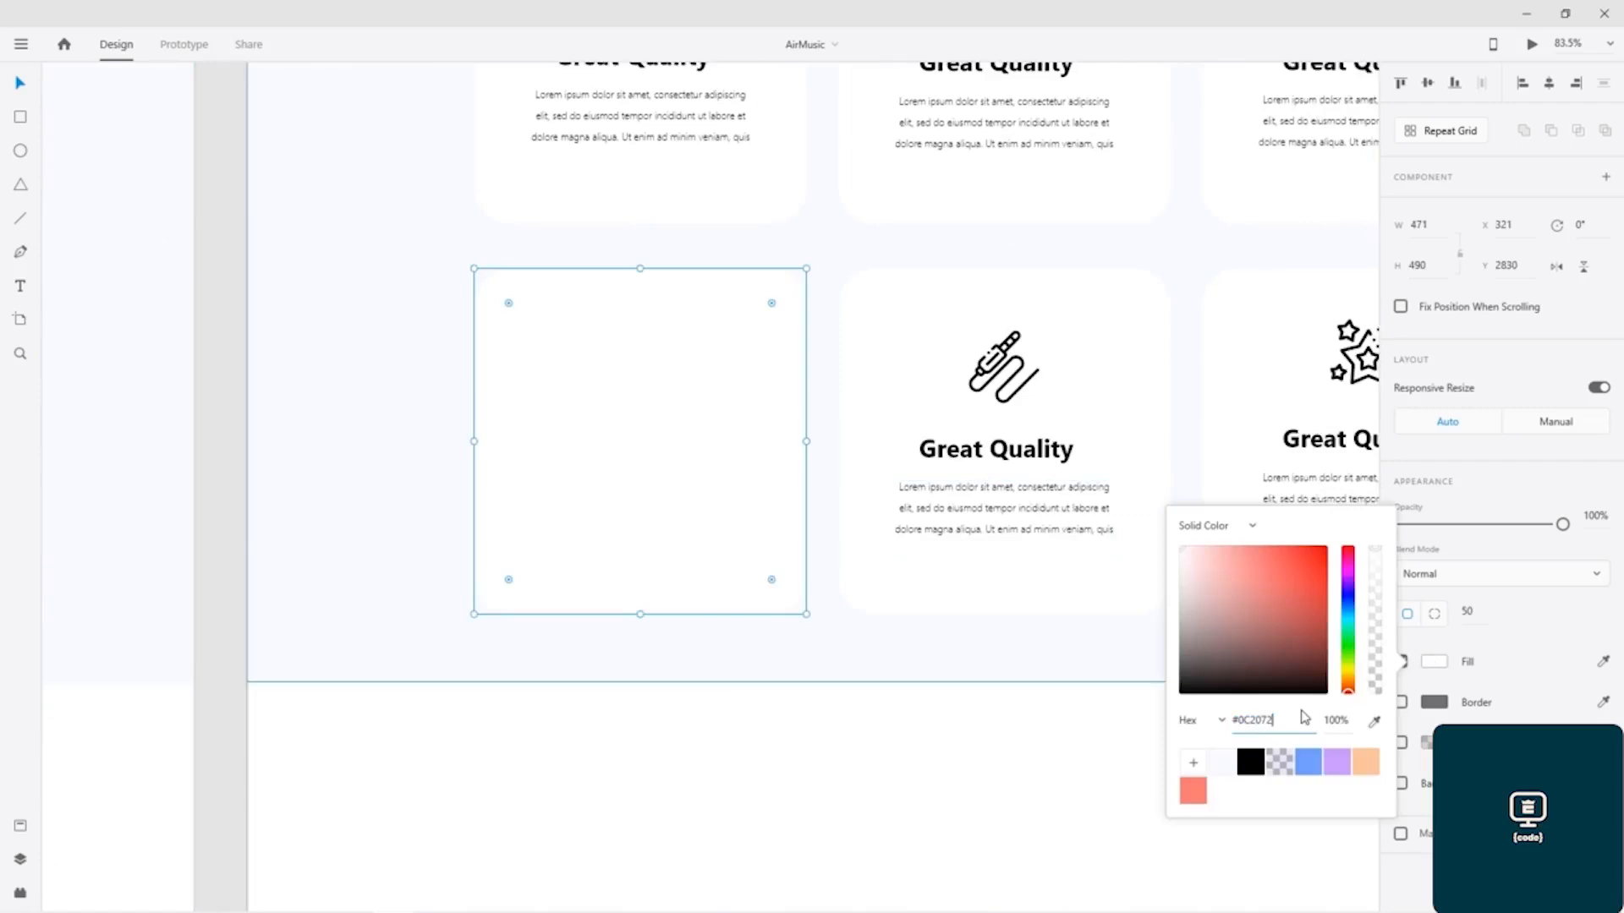
pyautogui.press('Return')
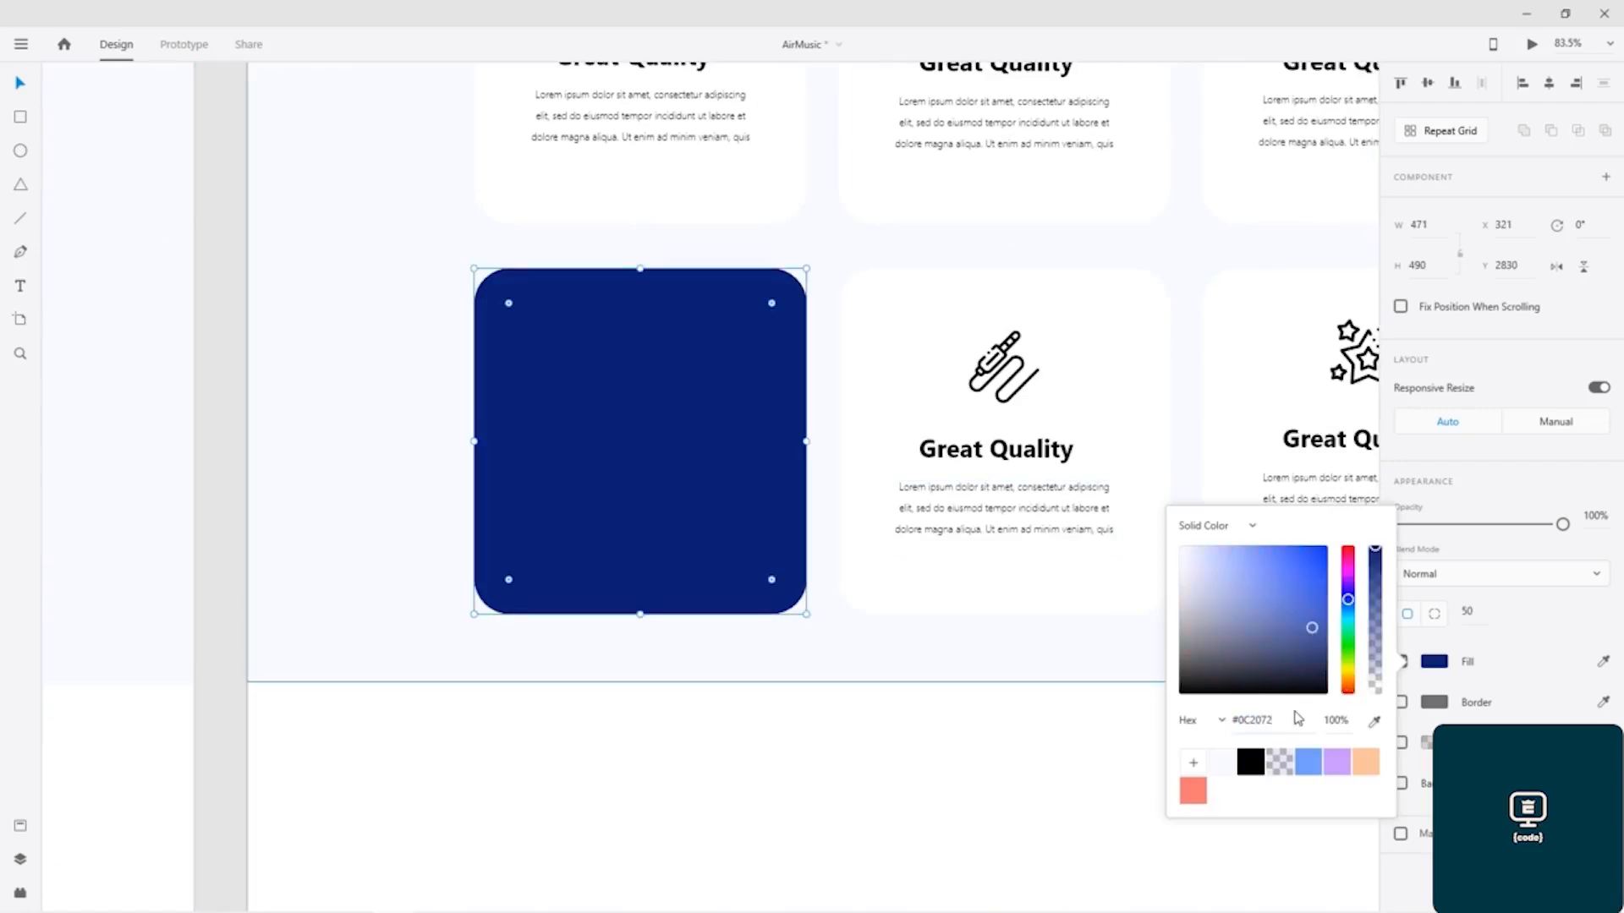
pyautogui.hotkey('ctrl', 'z')
pyautogui.click(1497, 657)
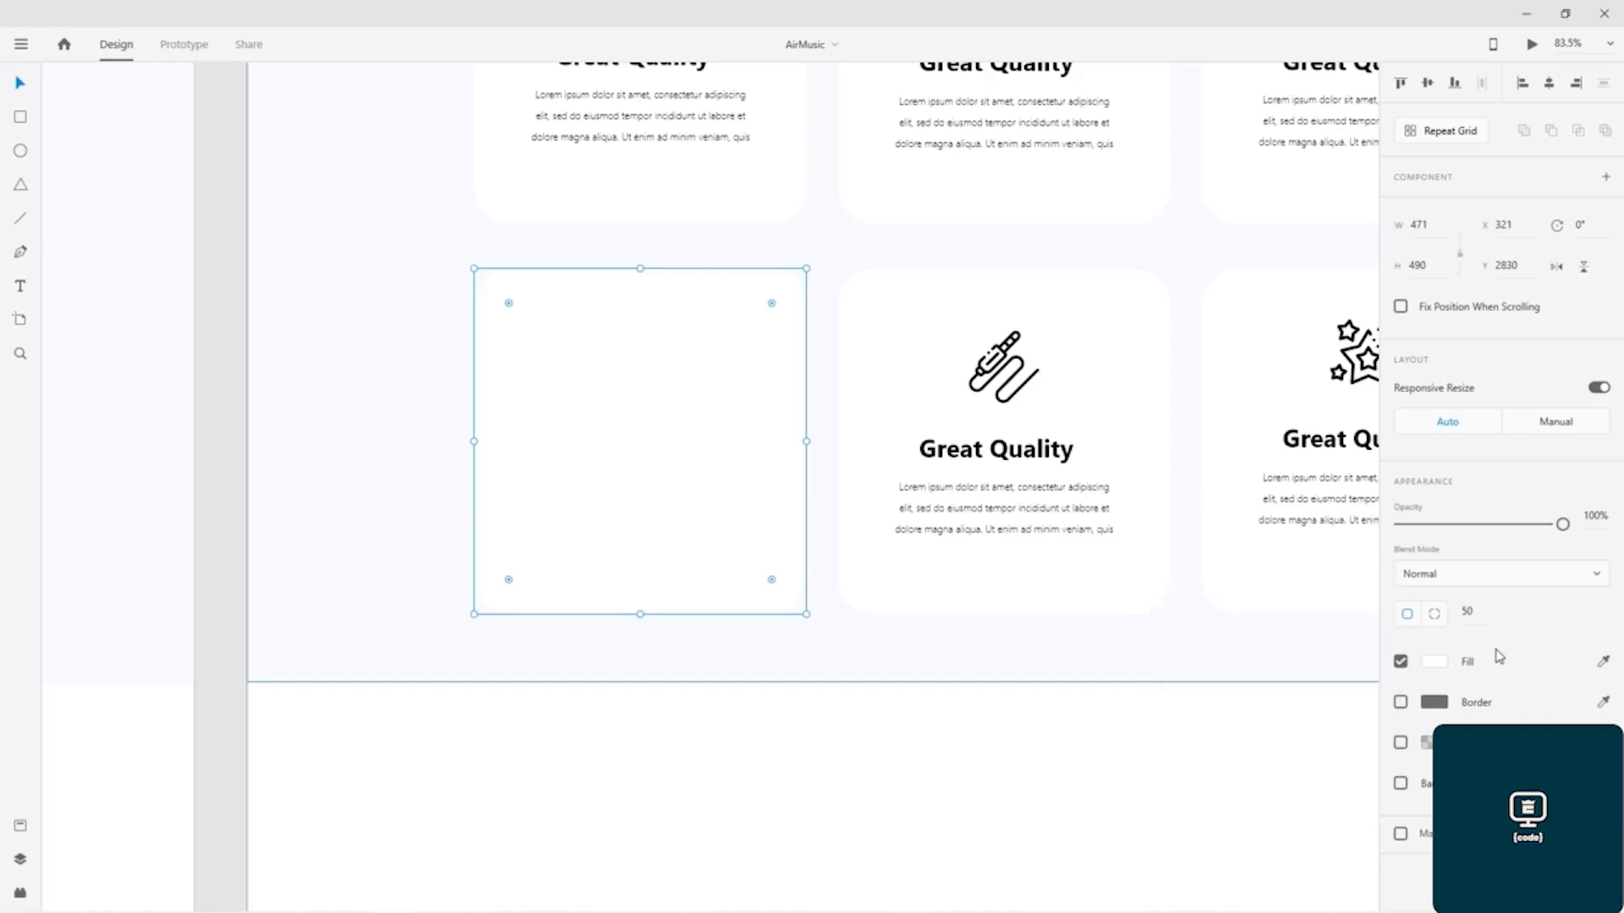
# Step: Give the first lower-row card a shadow coloured #0C2072 at 10% opacity, softly blurred around all edges
pyautogui.click(1401, 743)
pyautogui.click(1427, 744)
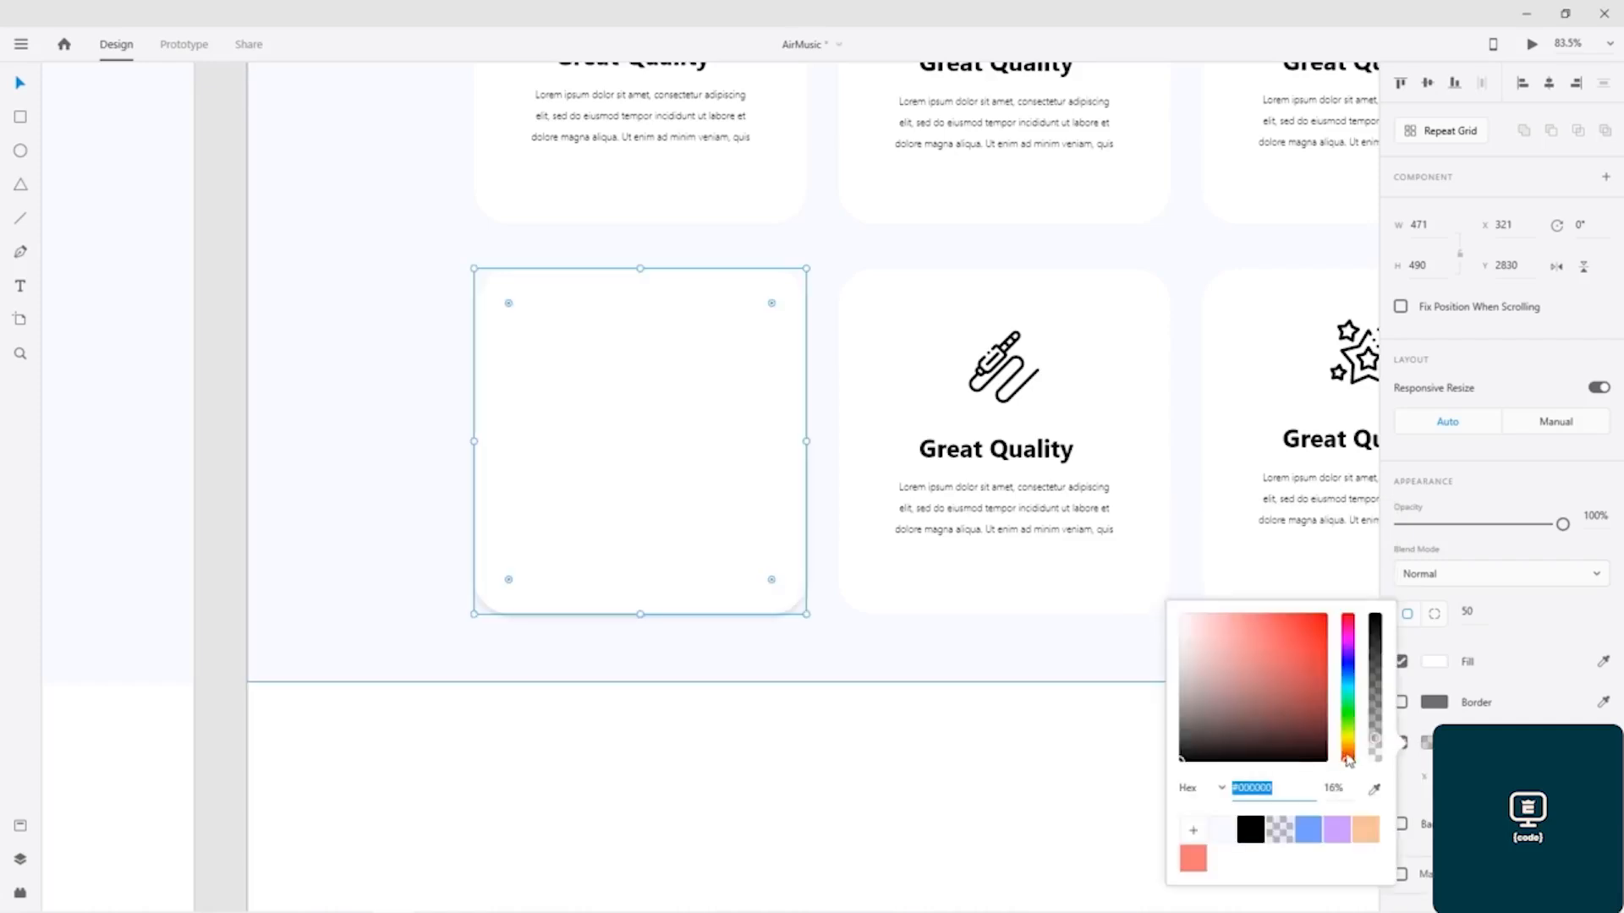
pyautogui.hotkey('ctrl', 'v')
pyautogui.press('Return')
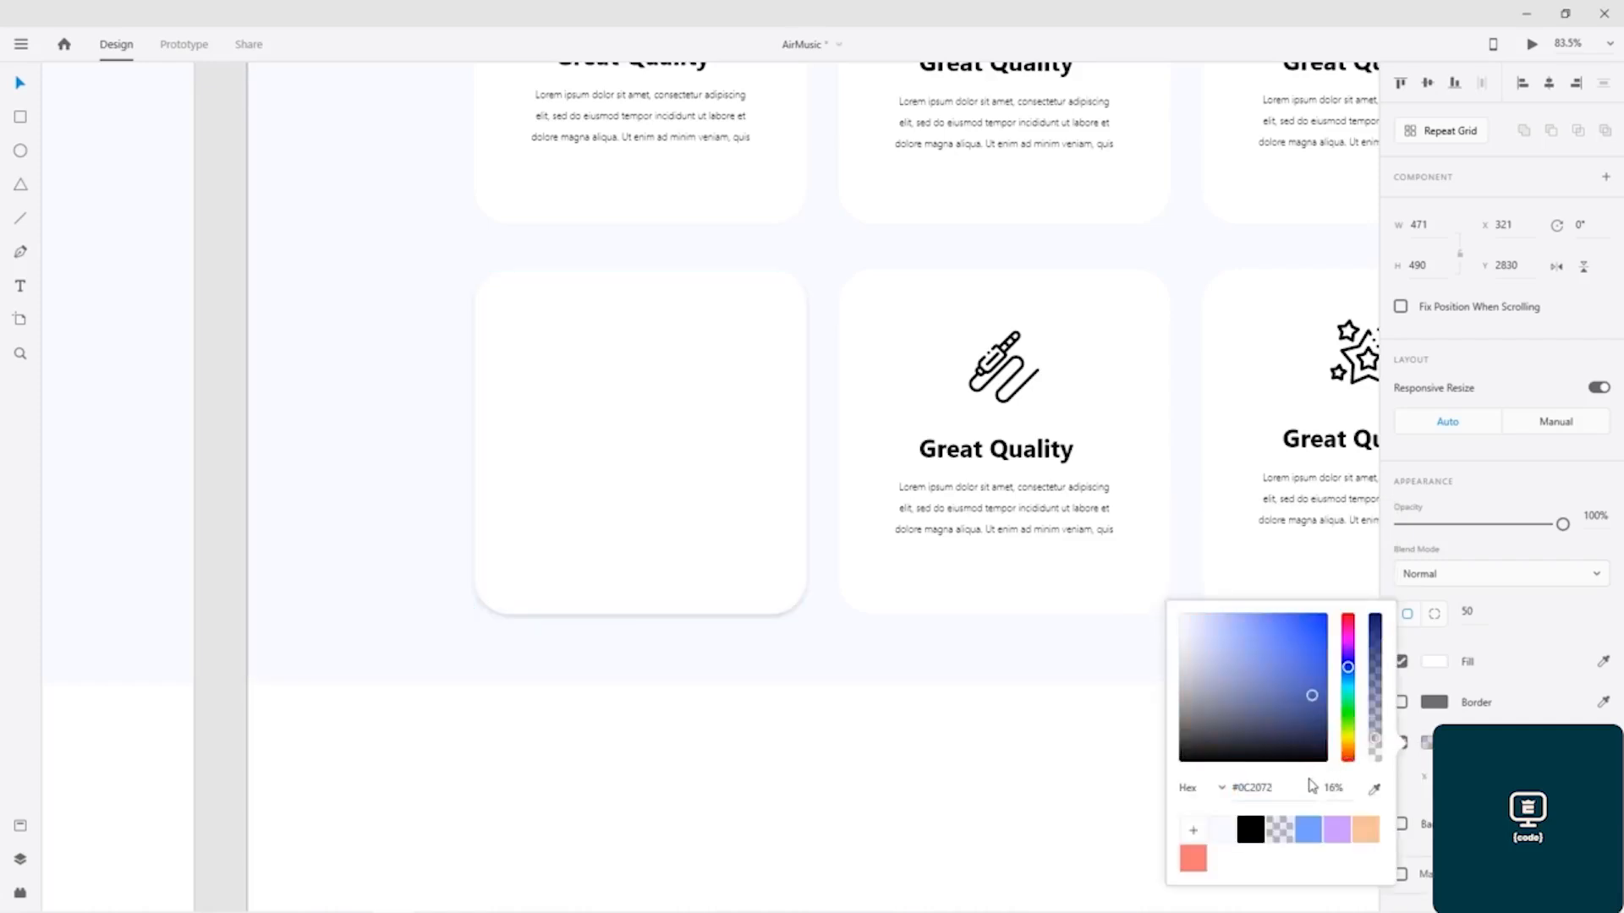
pyautogui.click(1345, 789)
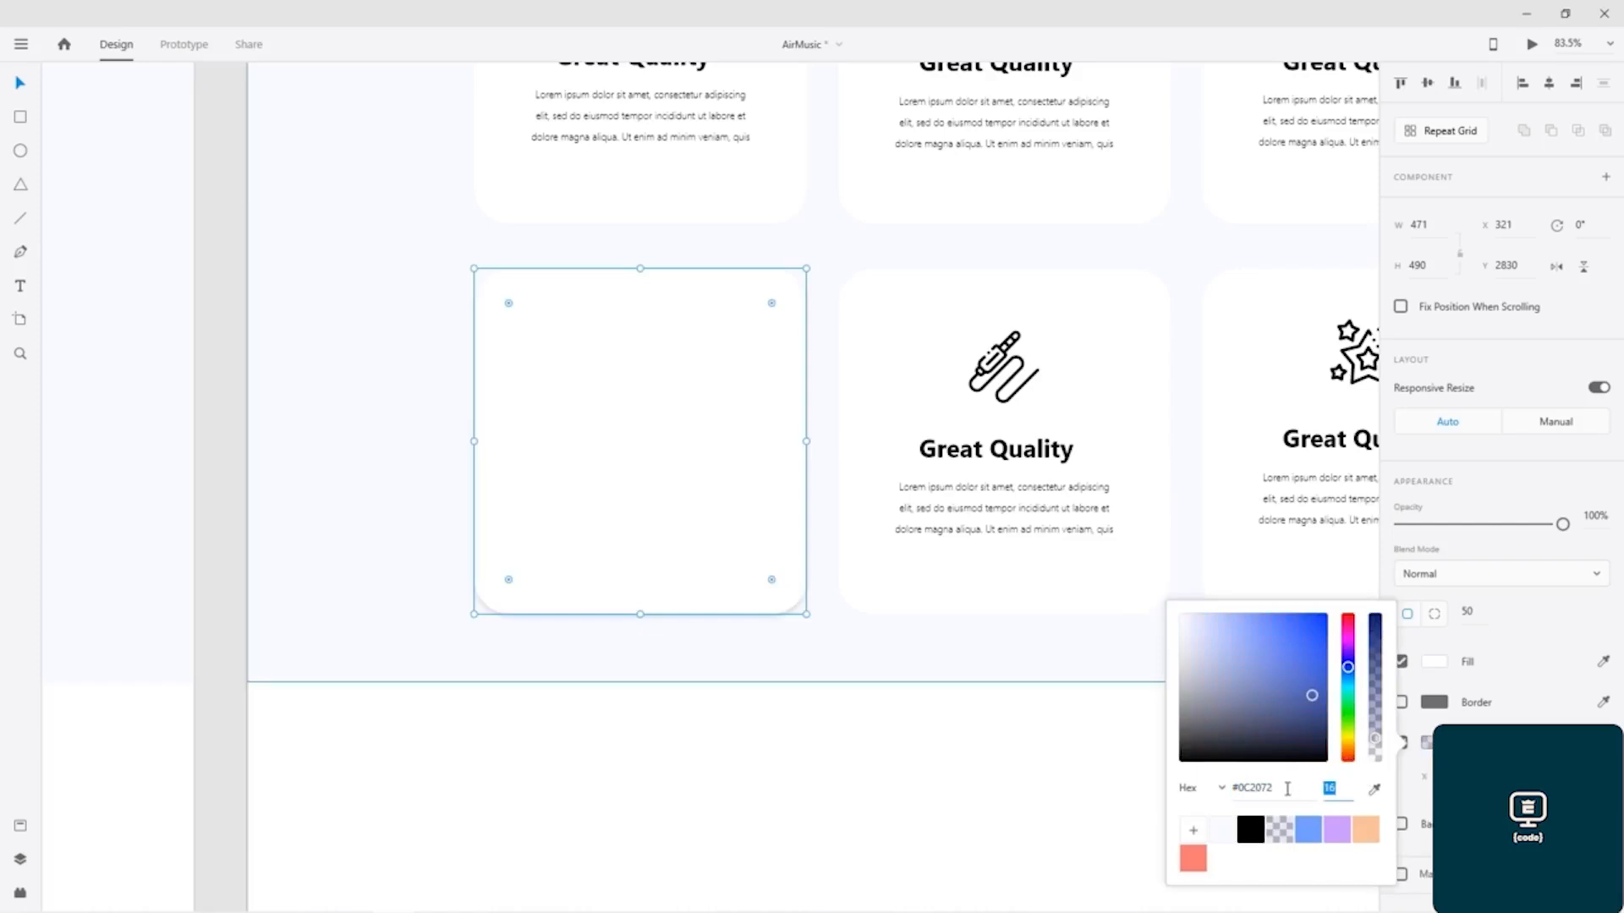
pyautogui.write('10')
pyautogui.press('Return')
pyautogui.press('Escape')
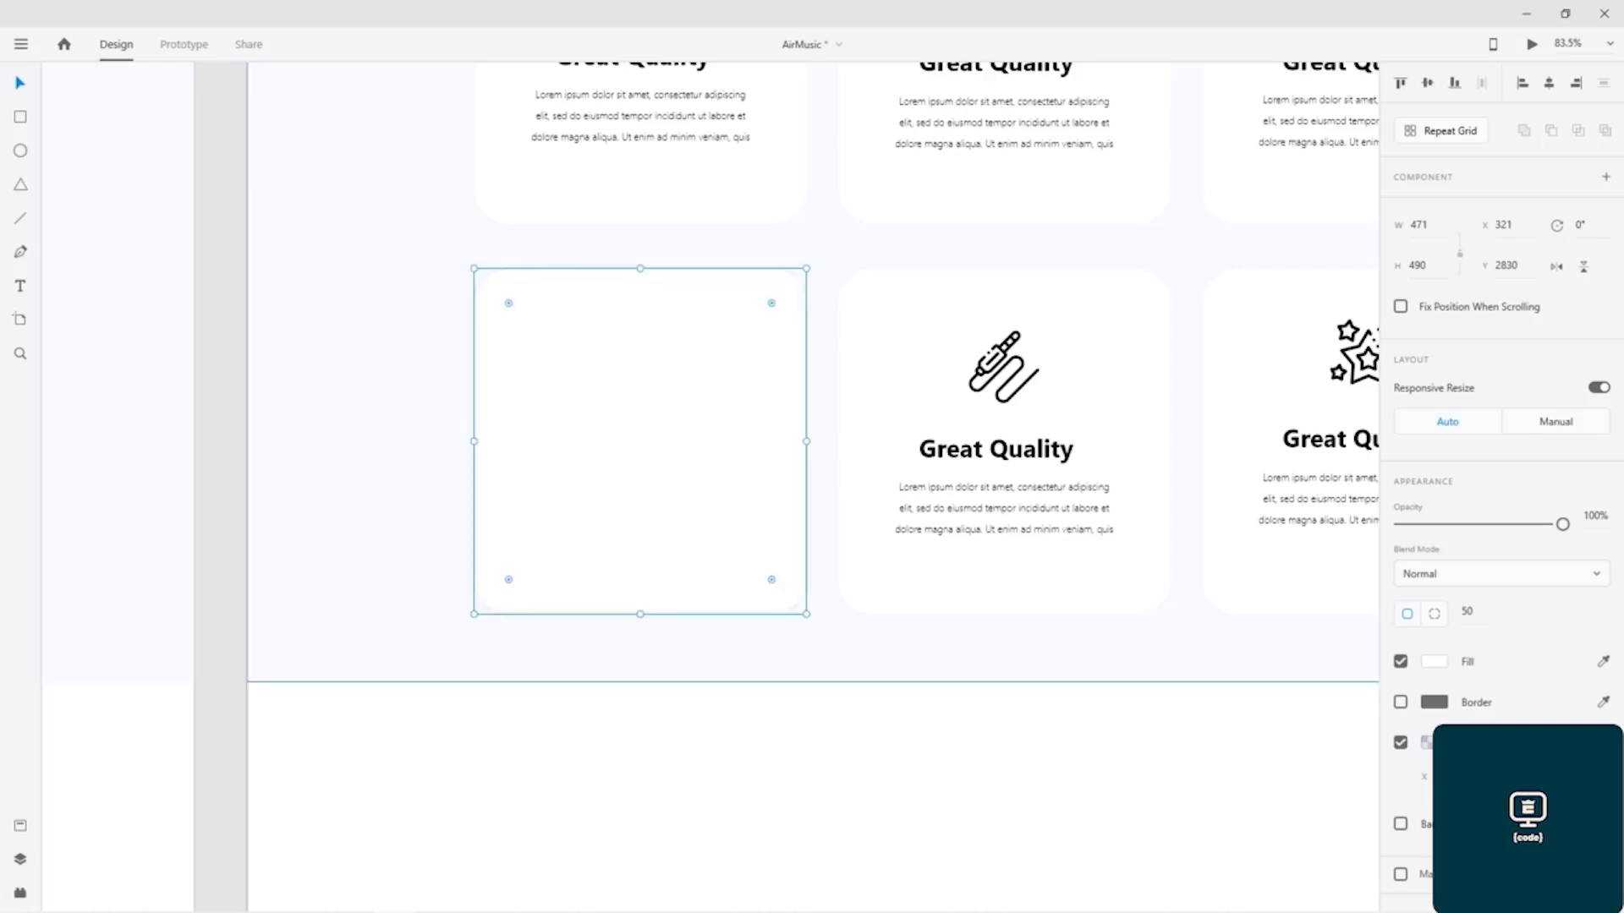
pyautogui.press('Return')
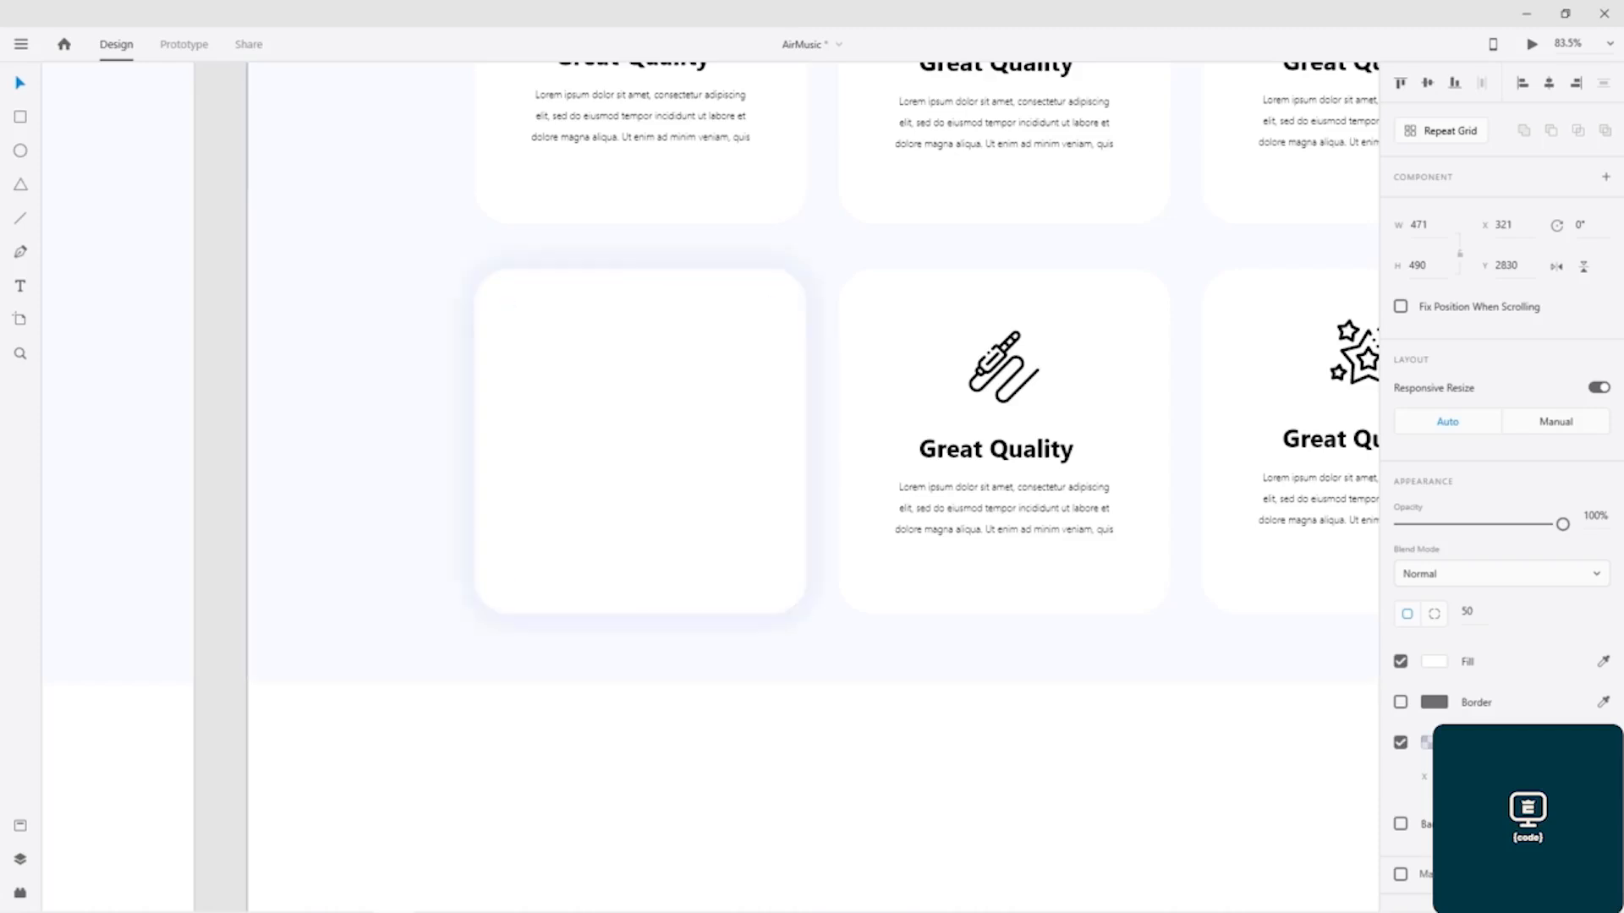
pyautogui.click(308, 441)
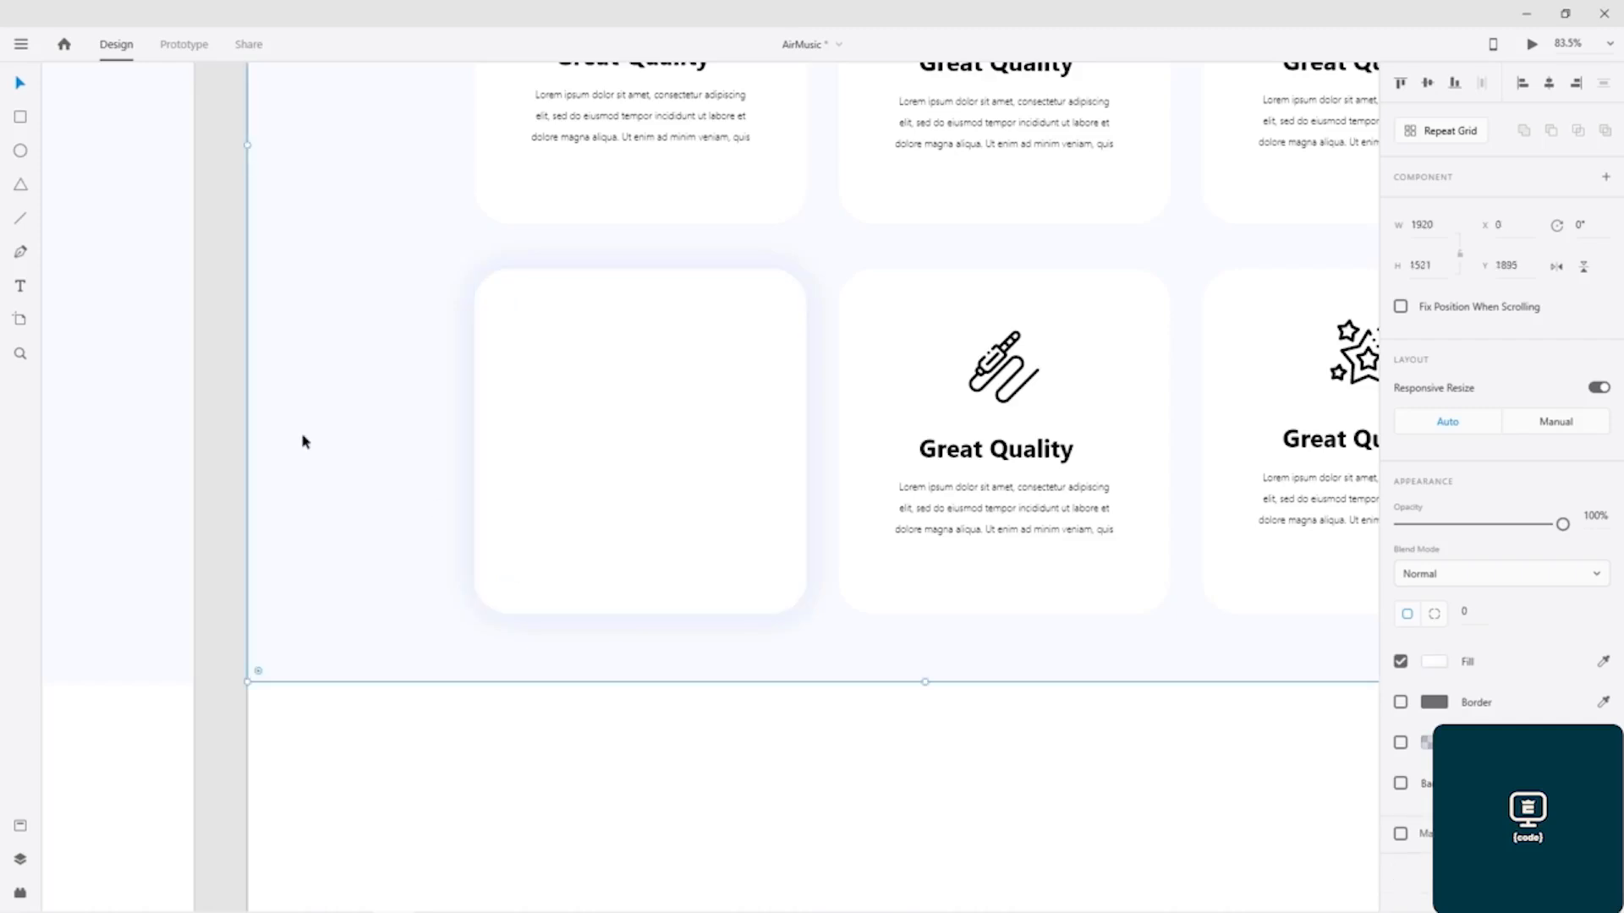
# Step: Compare the finished design's highlighted earbuds card with the blank shadowed card in the Features section being built
pyautogui.moveTo(570, 327); pyautogui.dragTo(1387, 362)
pyautogui.moveTo(428, 391); pyautogui.dragTo(955, 415)
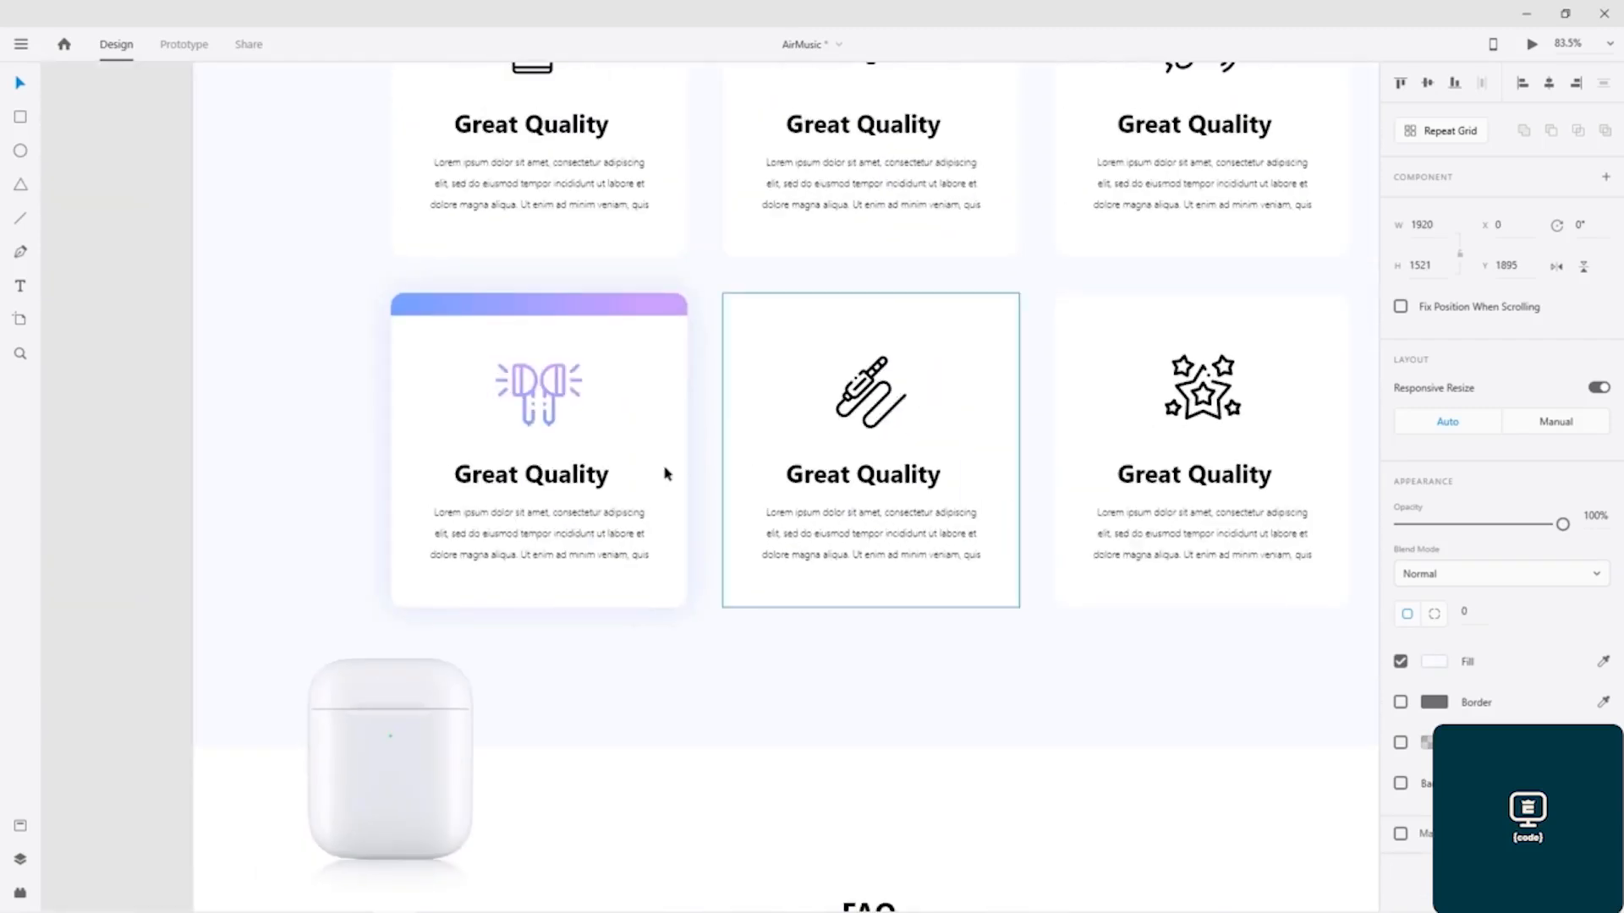
pyautogui.click(668, 381)
pyautogui.doubleClick(665, 336)
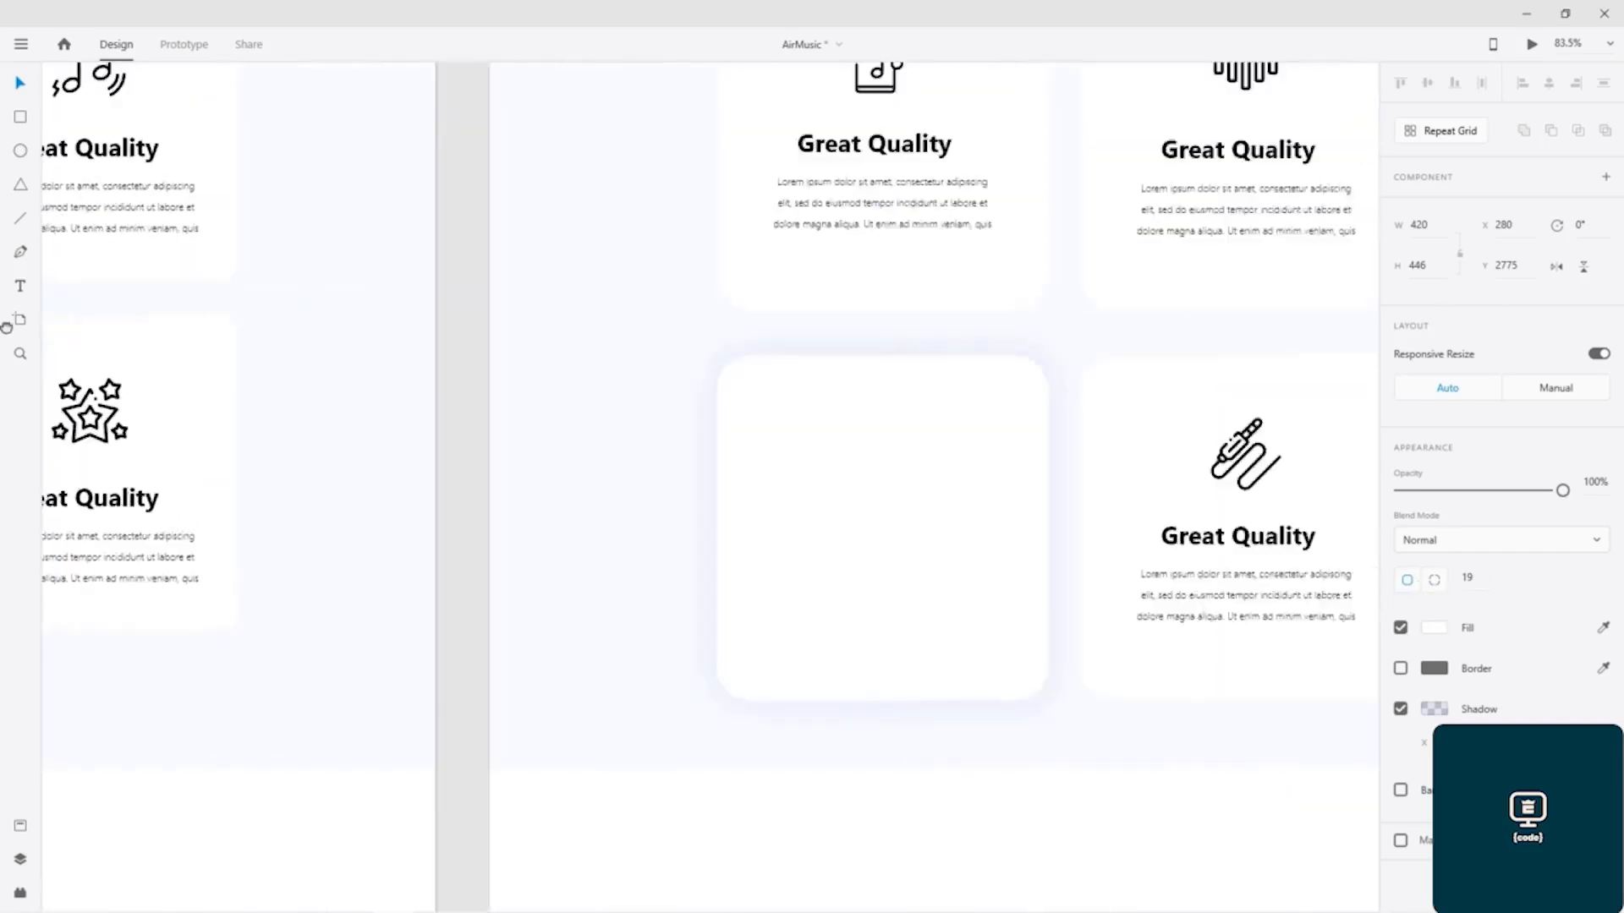
pyautogui.scroll(-5, 551, 372)
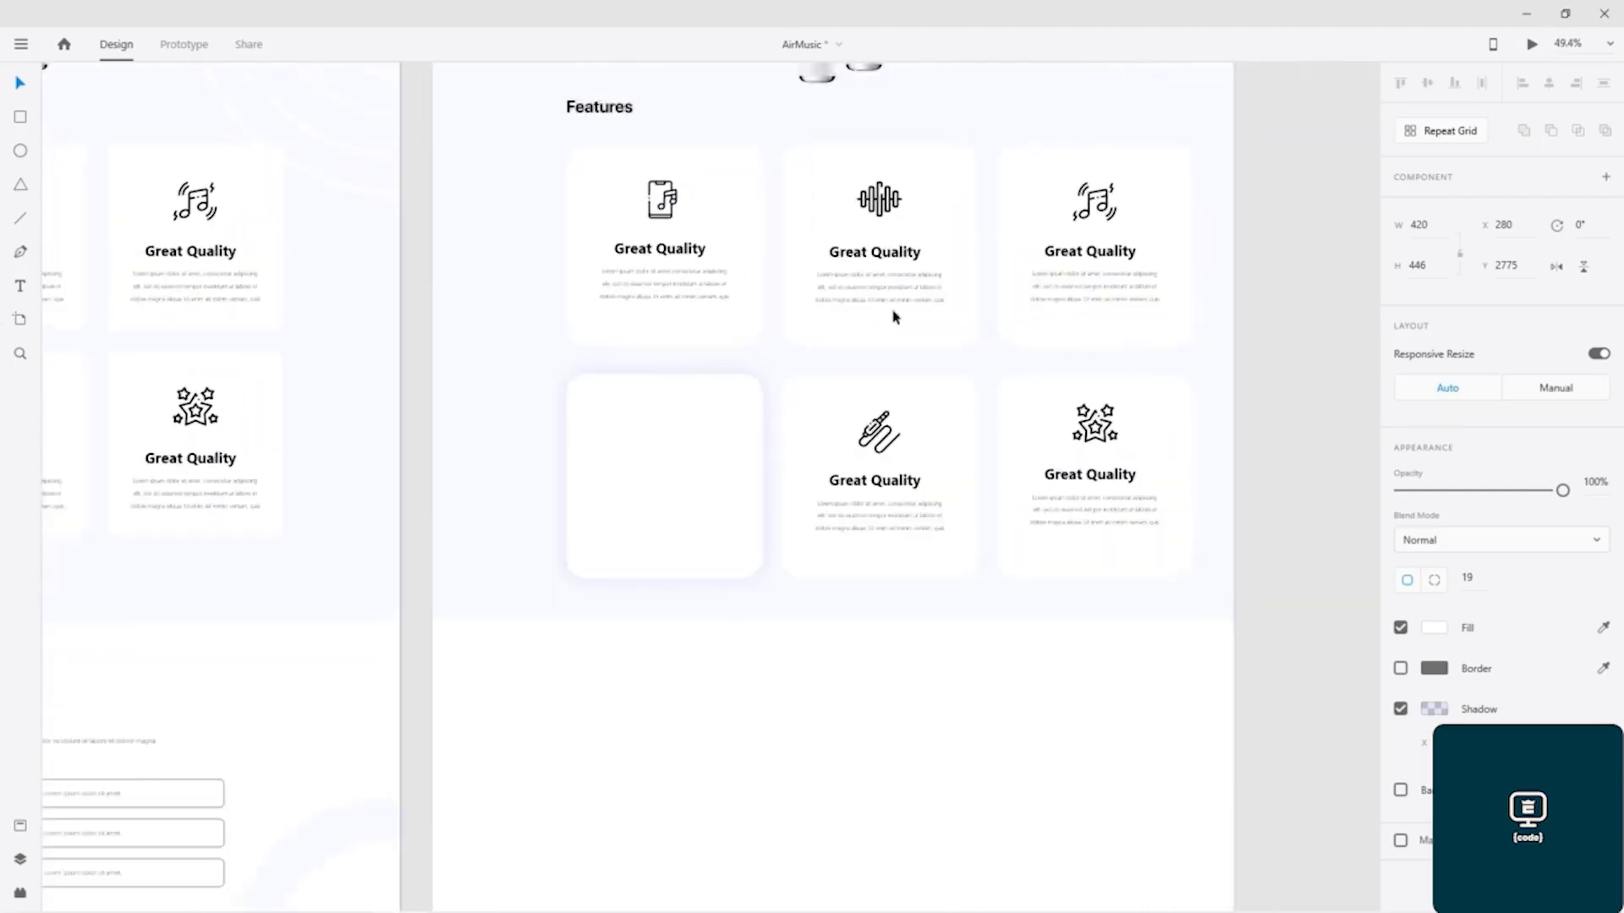
pyautogui.moveTo(817, 390); pyautogui.dragTo(682, 559)
pyautogui.click(1155, 409)
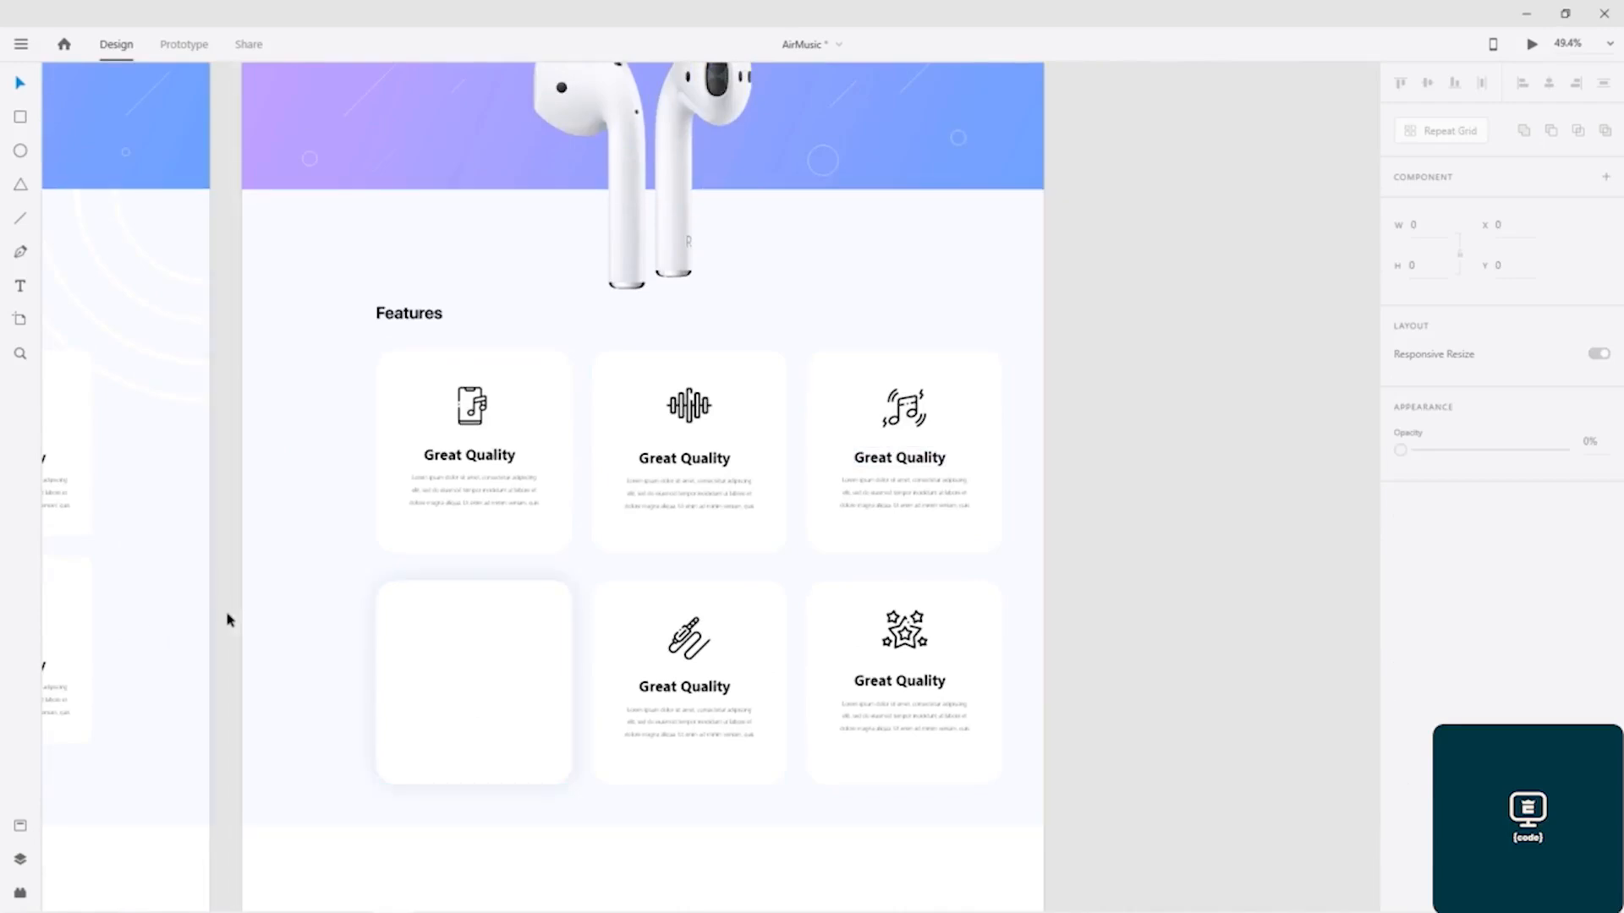
pyautogui.click(499, 641)
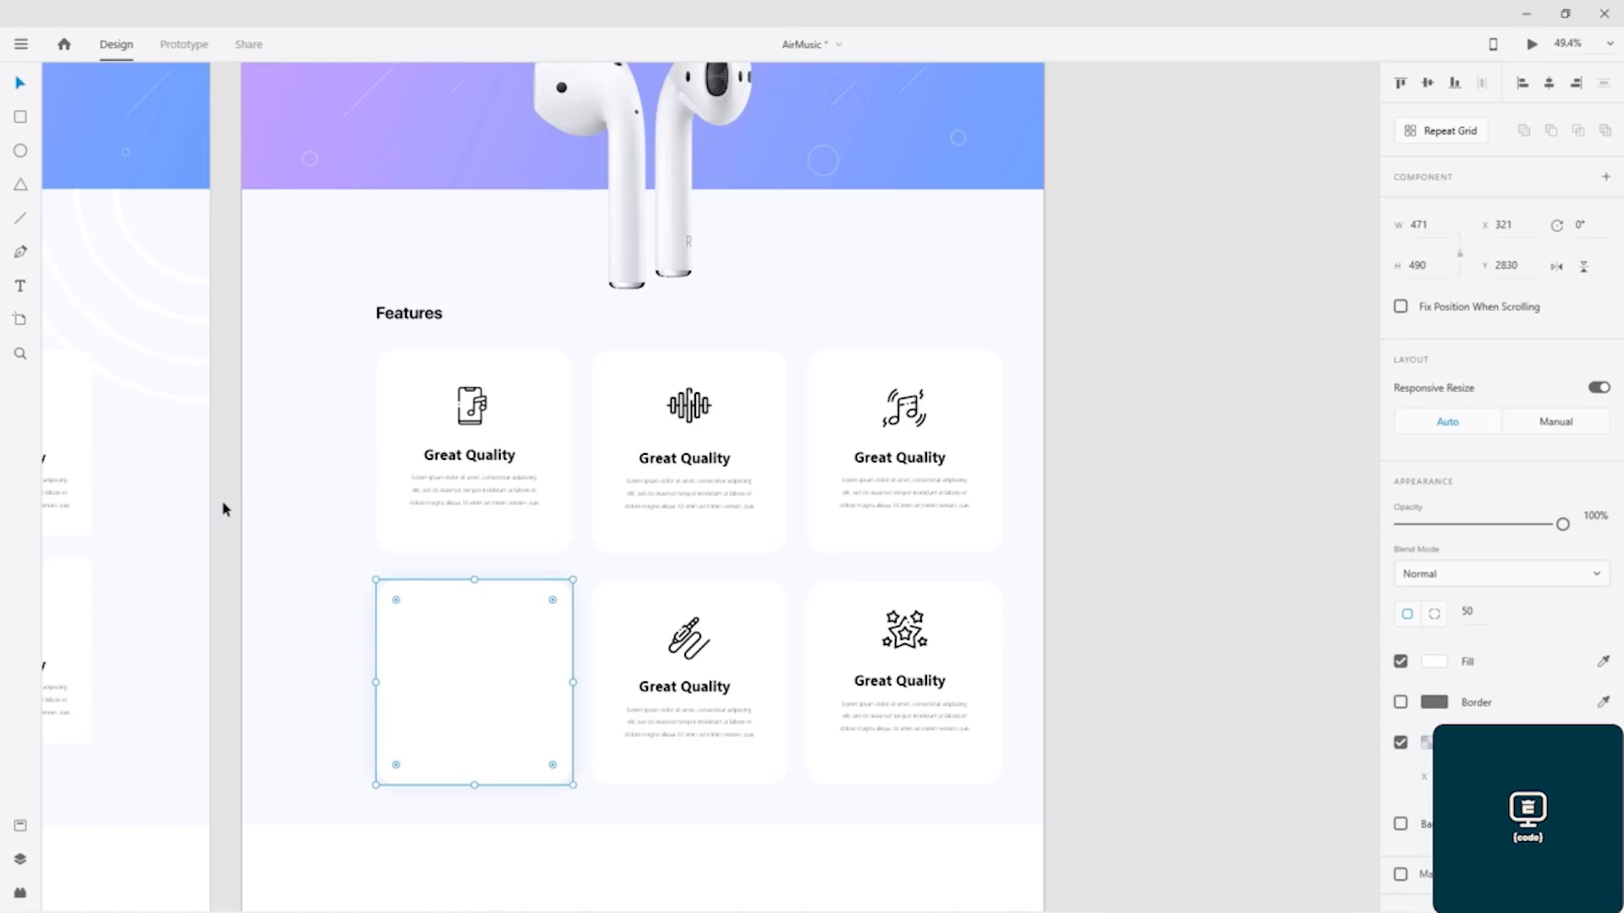
# Step: Copy the earbuds icon, heading and paragraph together from the highlighted card of the finished design
pyautogui.moveTo(223, 509); pyautogui.dragTo(953, 459)
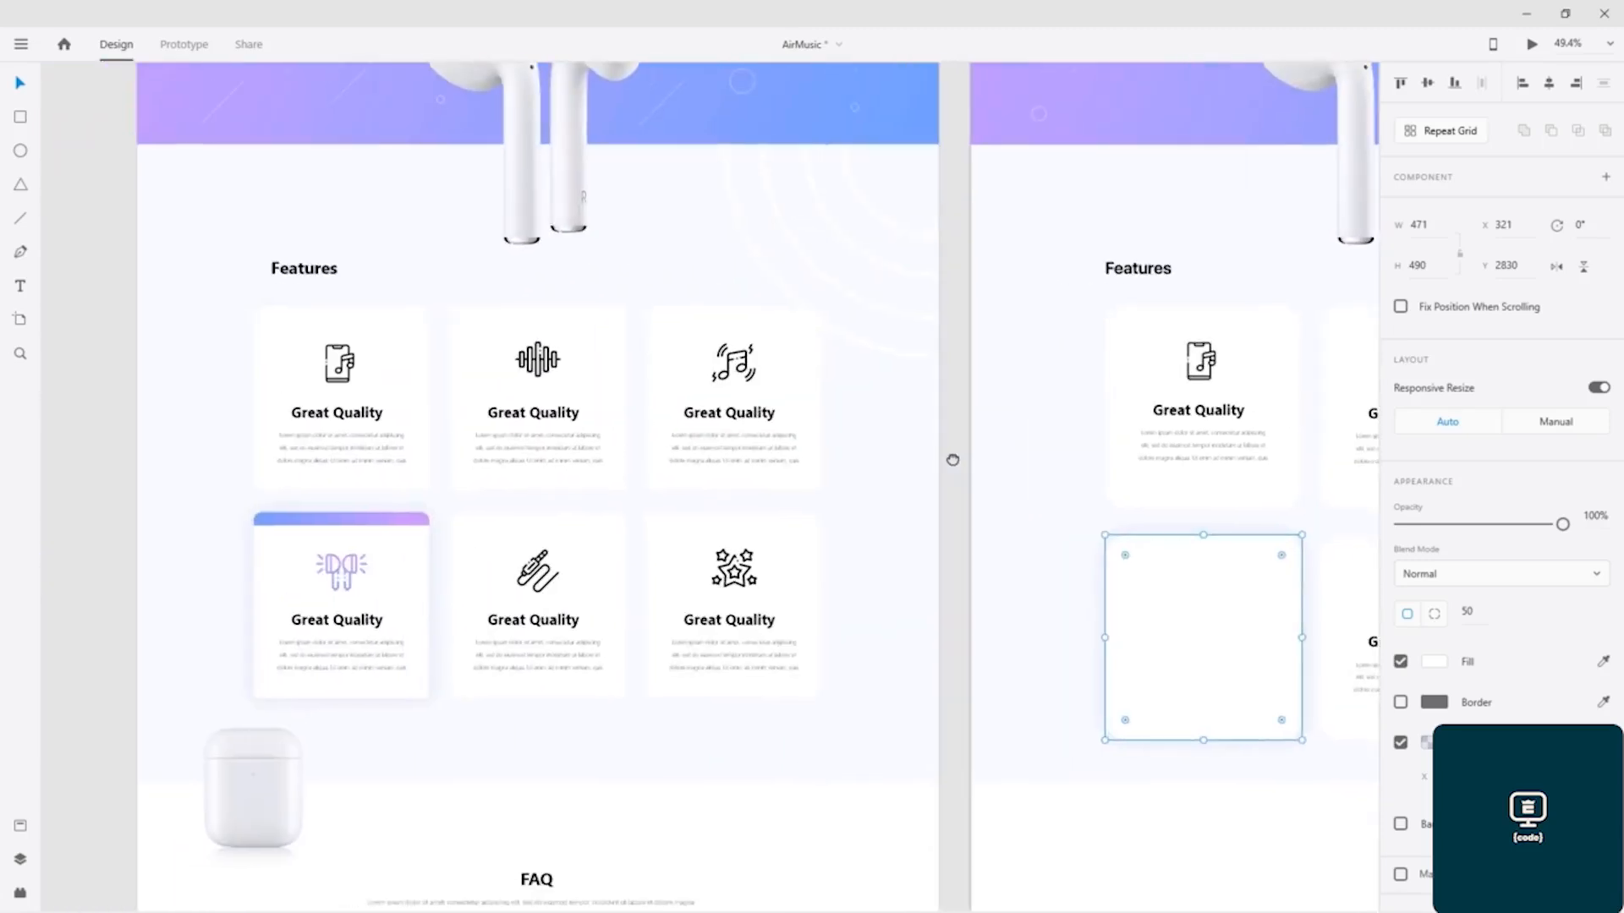
pyautogui.scroll(6, 323, 548)
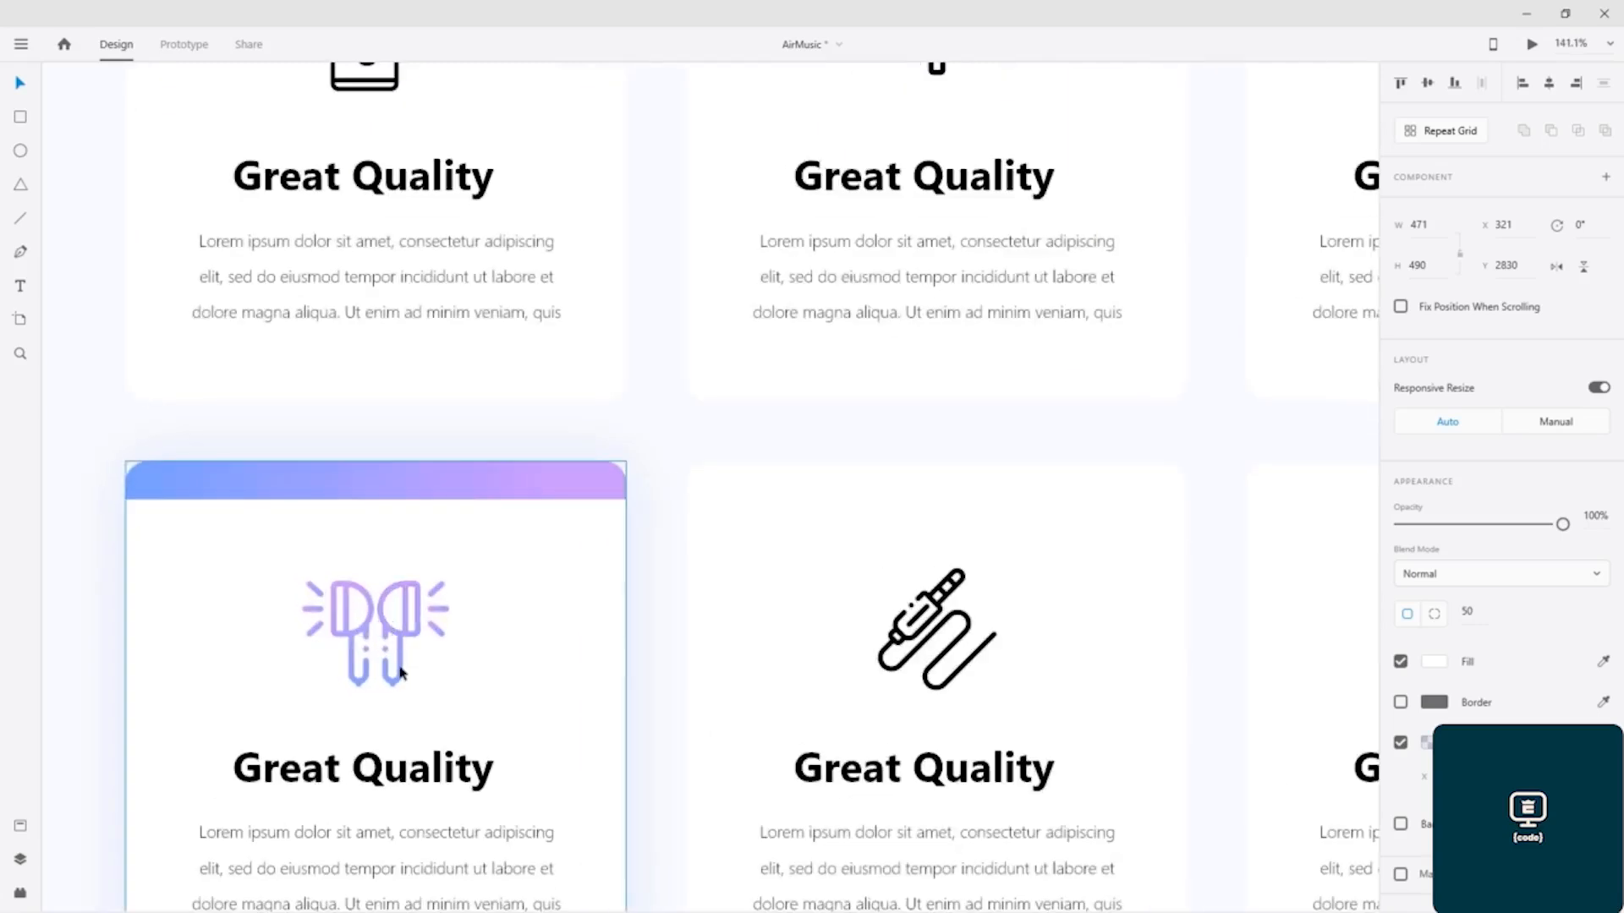
pyautogui.click(342, 633)
pyautogui.doubleClick(336, 638)
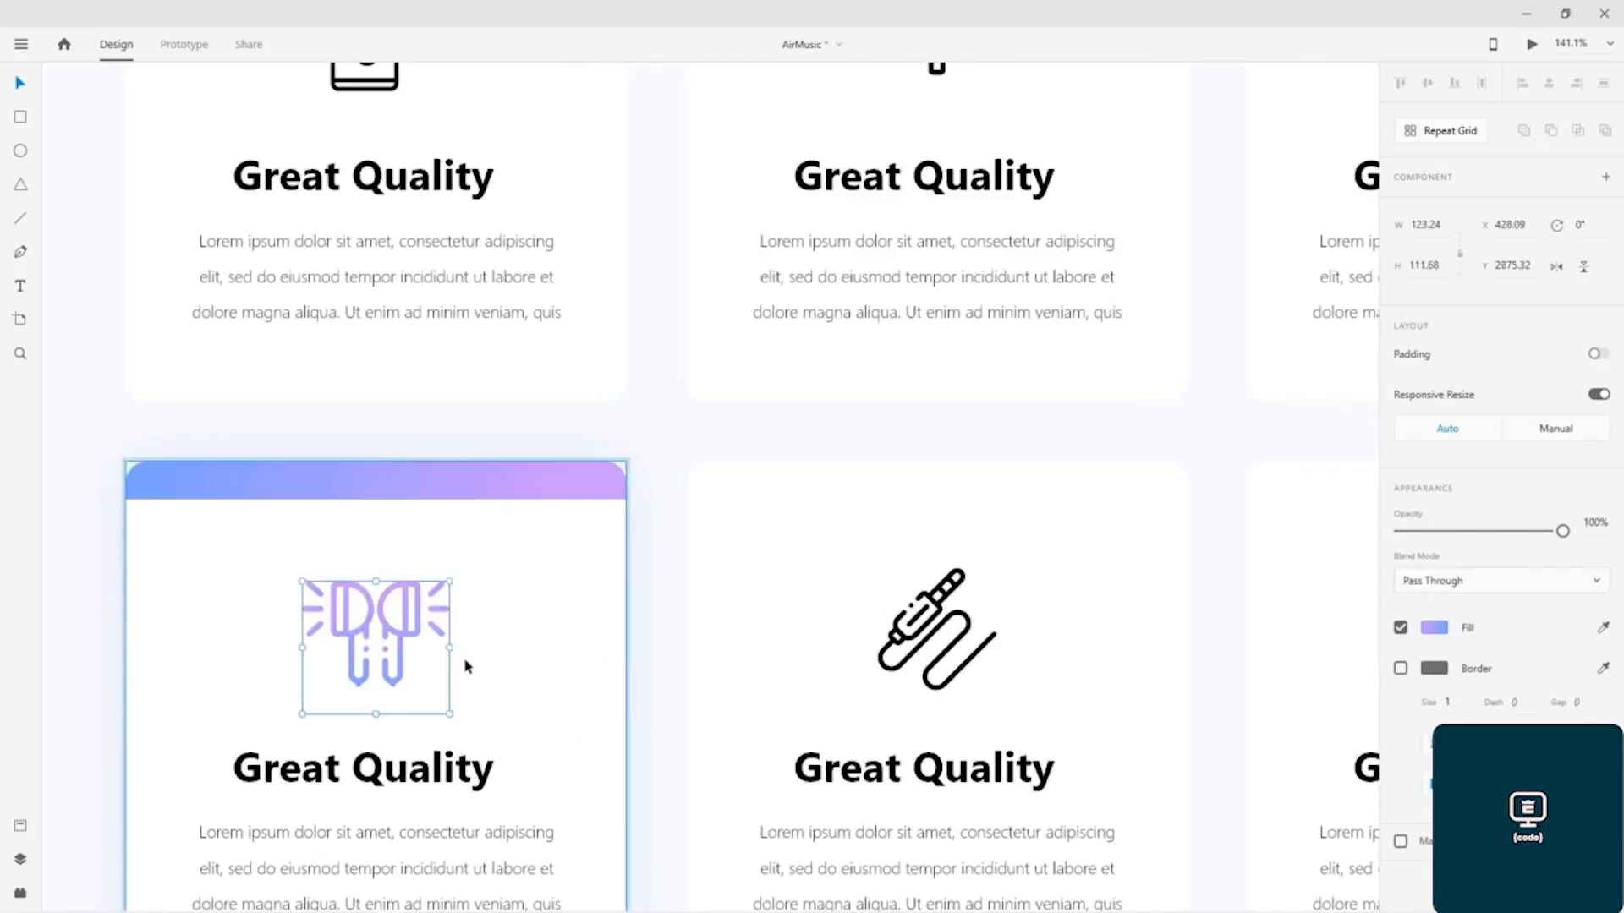
pyautogui.moveTo(1220, 429); pyautogui.dragTo(2, 276)
pyautogui.moveTo(877, 415); pyautogui.dragTo(2, 241)
pyautogui.click(733, 417)
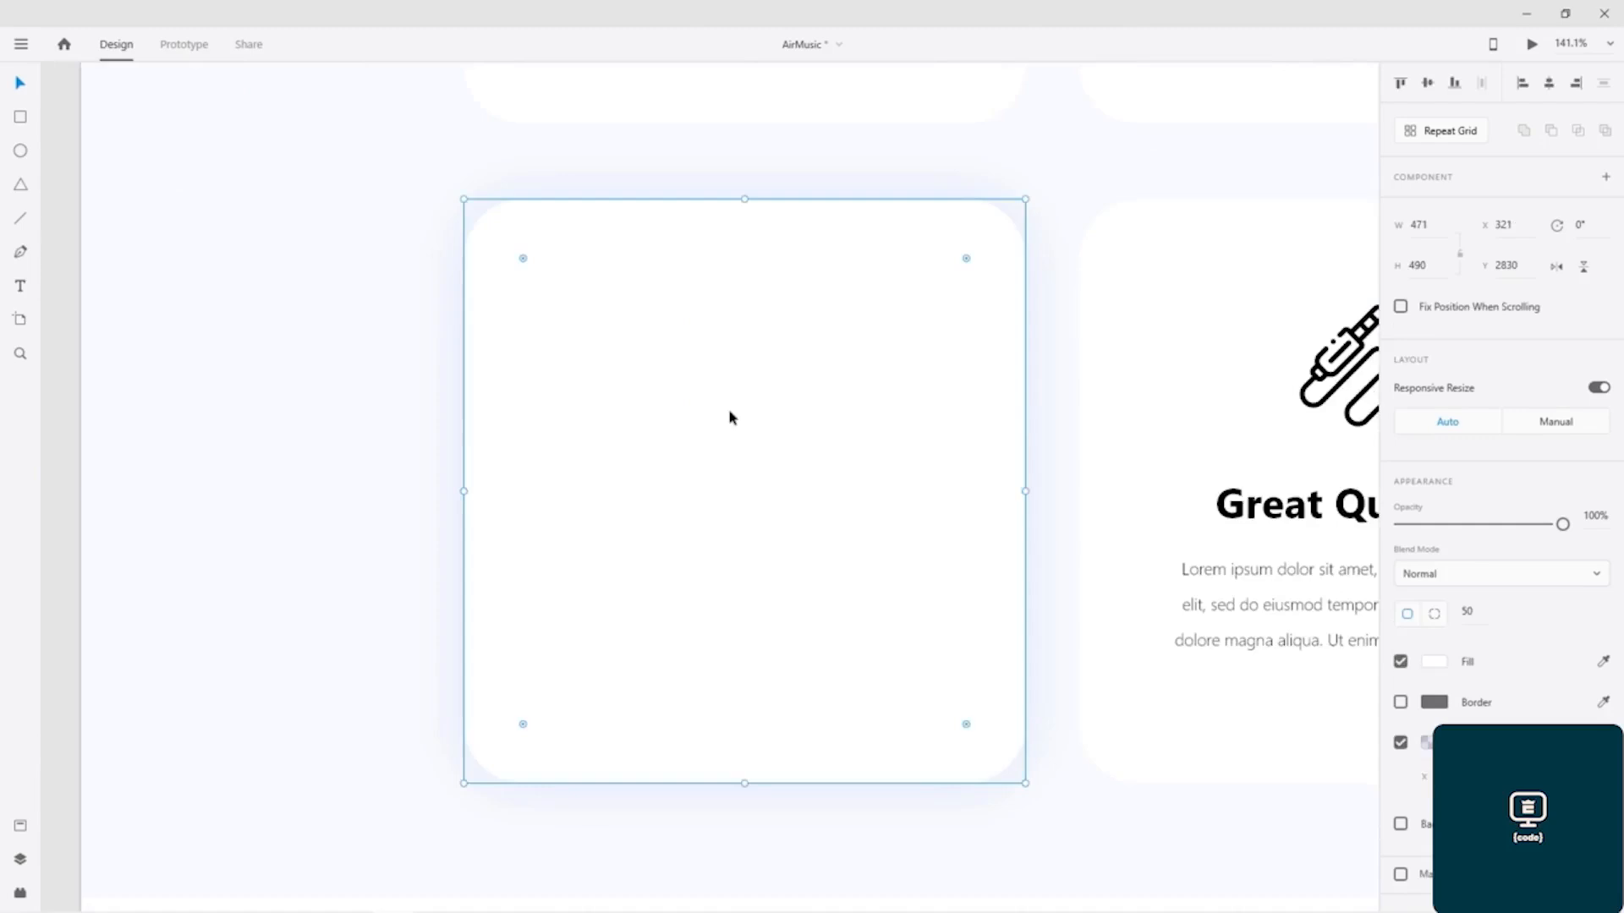
pyautogui.scroll(-4, 448, 478)
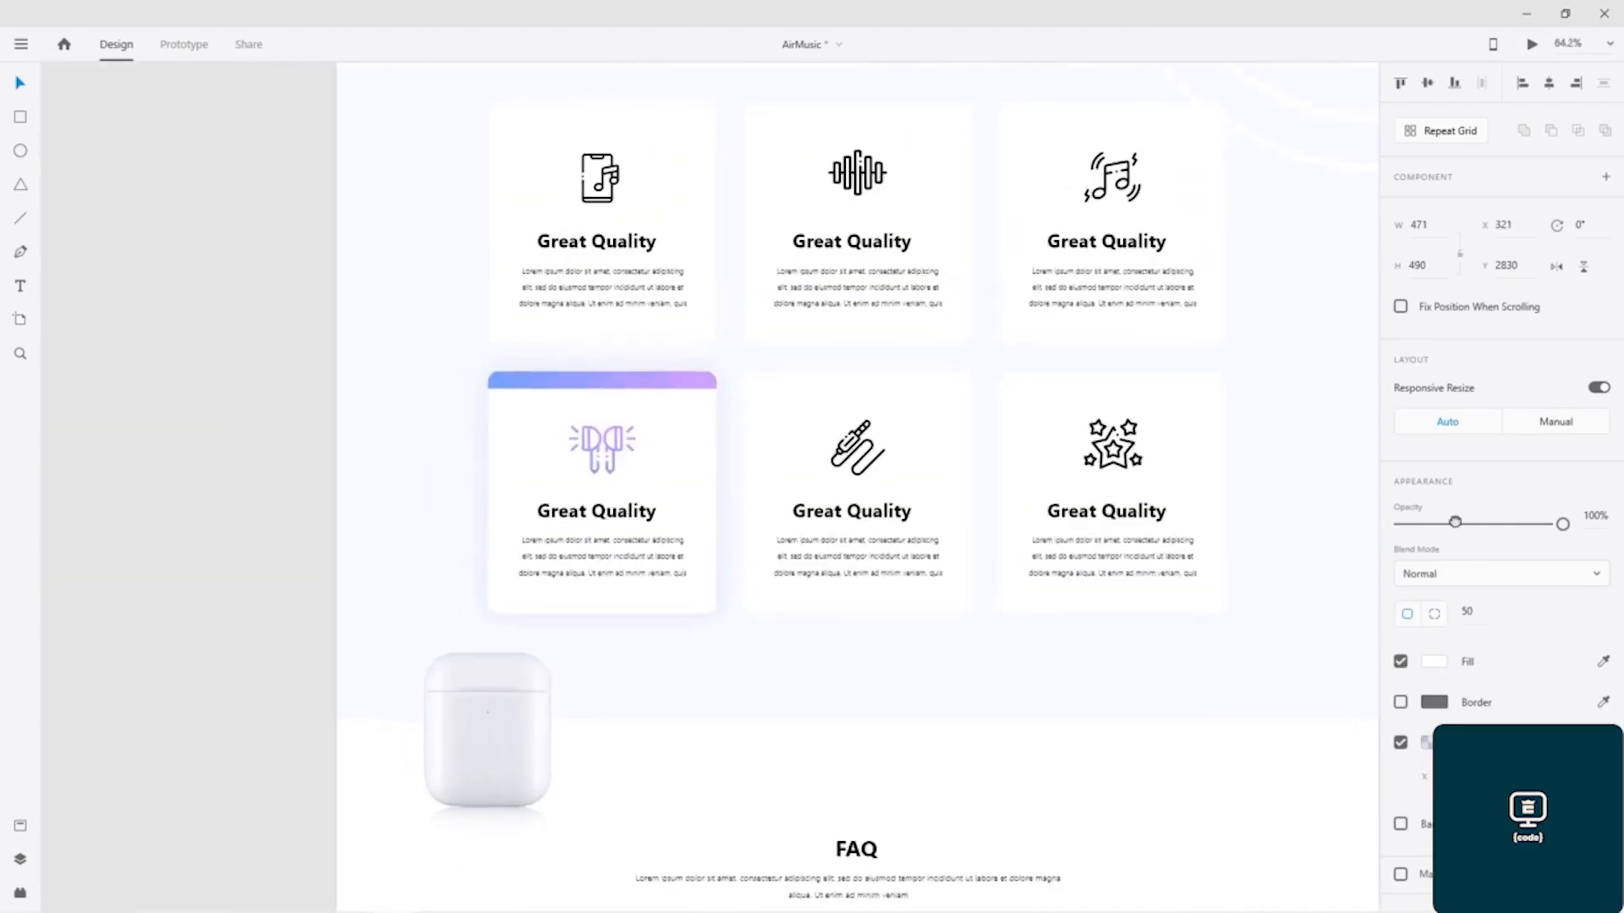
pyautogui.click(618, 451)
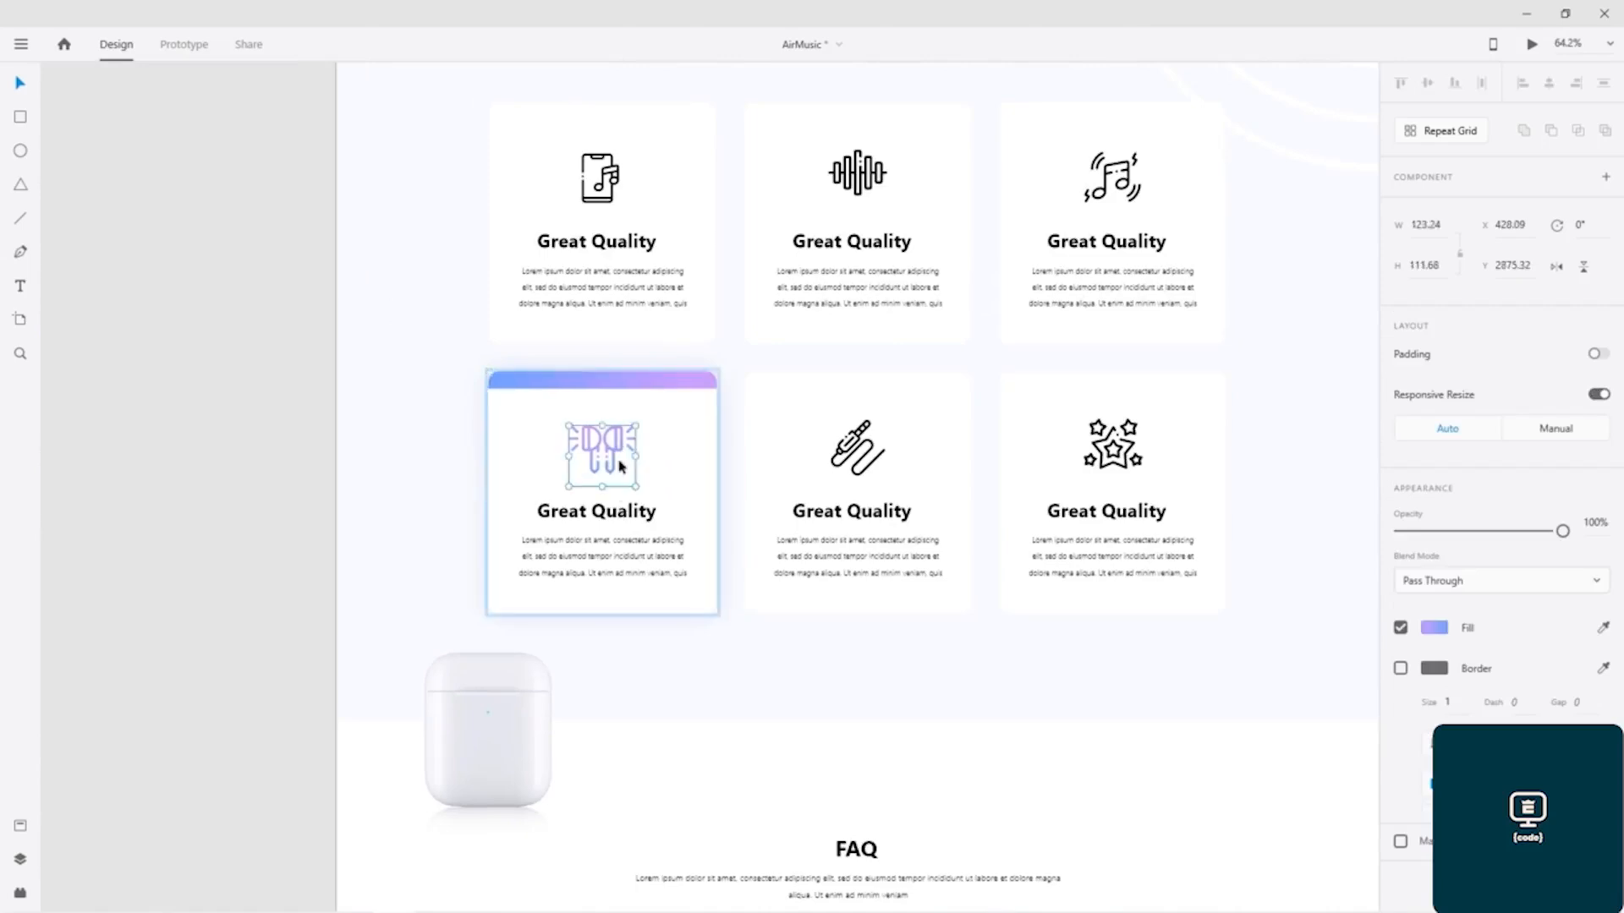
pyautogui.doubleClick(596, 512)
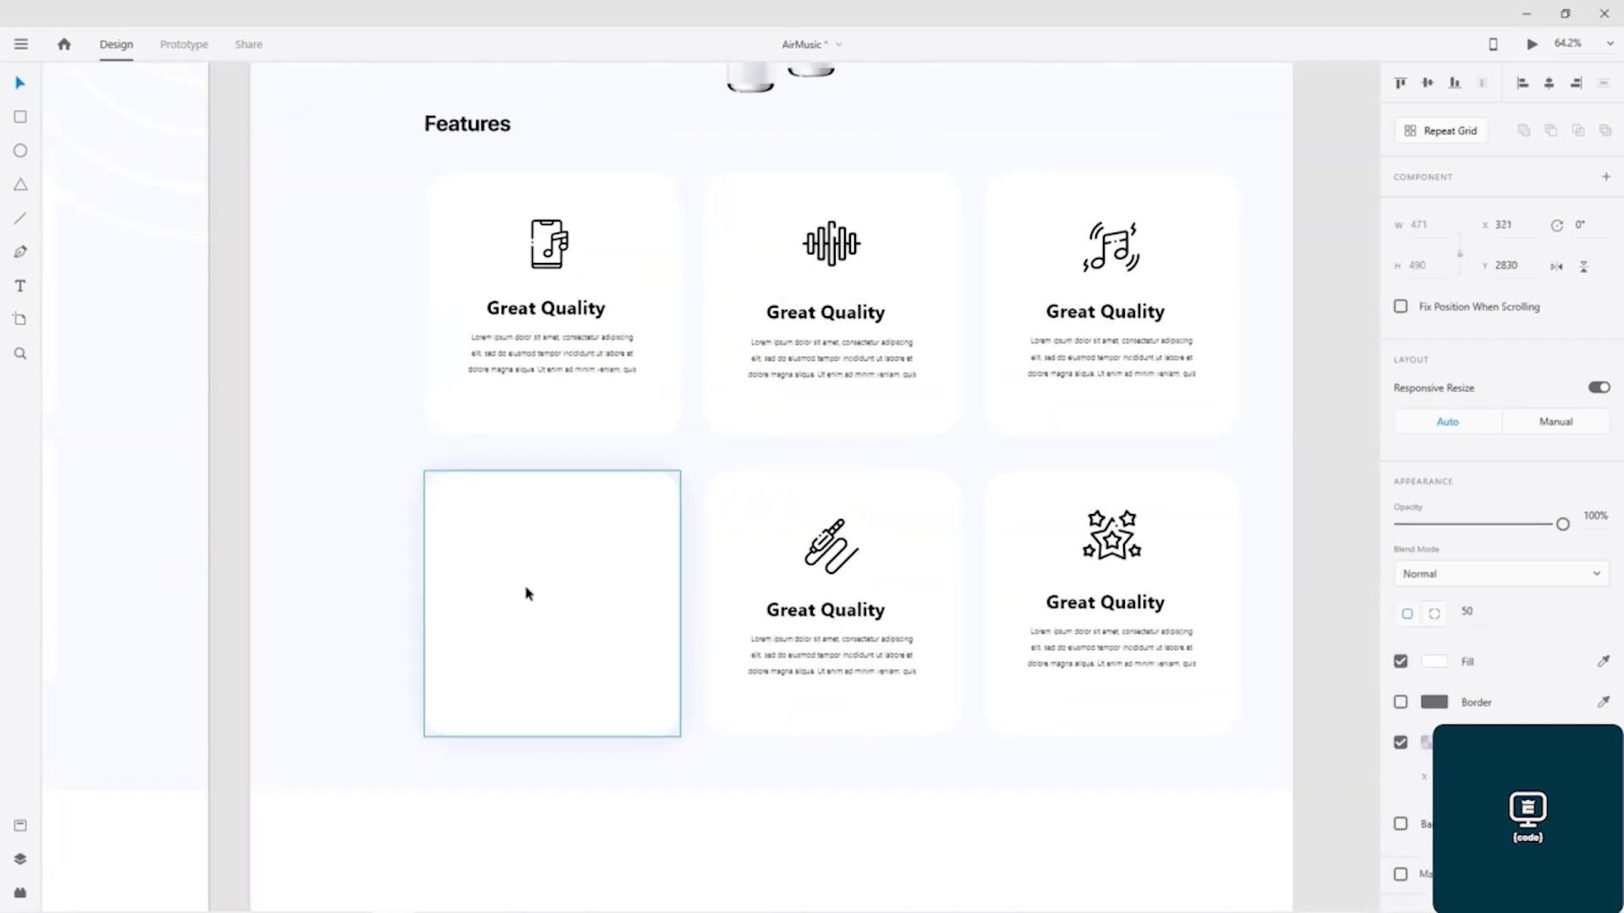
# Step: Paste the earbuds icon, heading and paragraph into the blank first lower card, centred with the icon at X 490.09, Y 2923.32
pyautogui.click(525, 592)
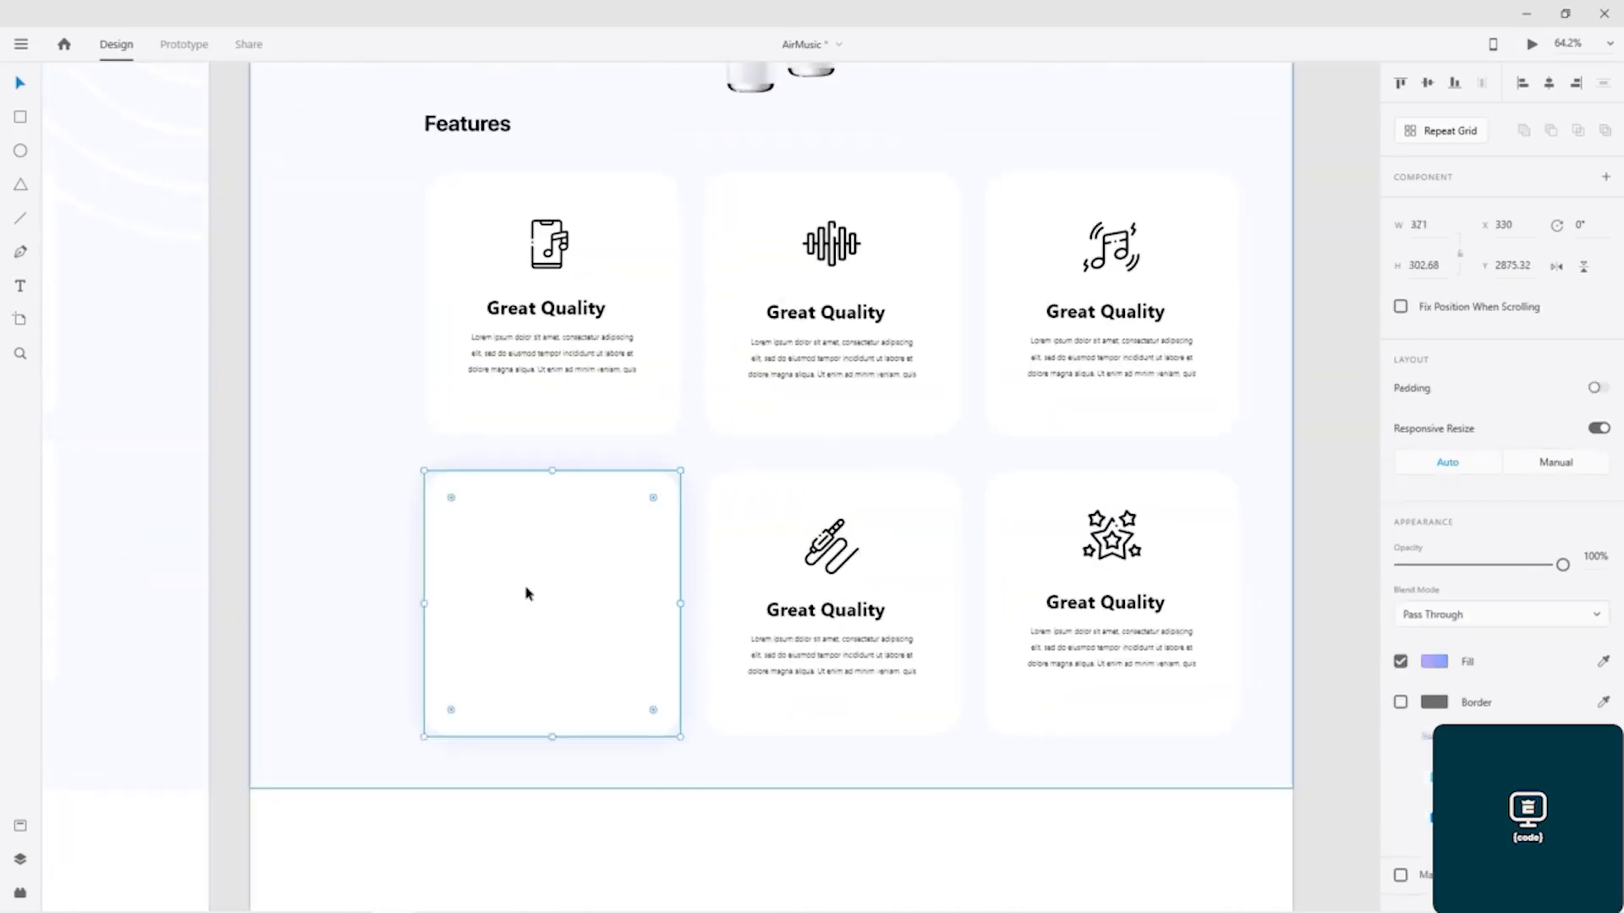
pyautogui.hotkey('ctrl', 'v')
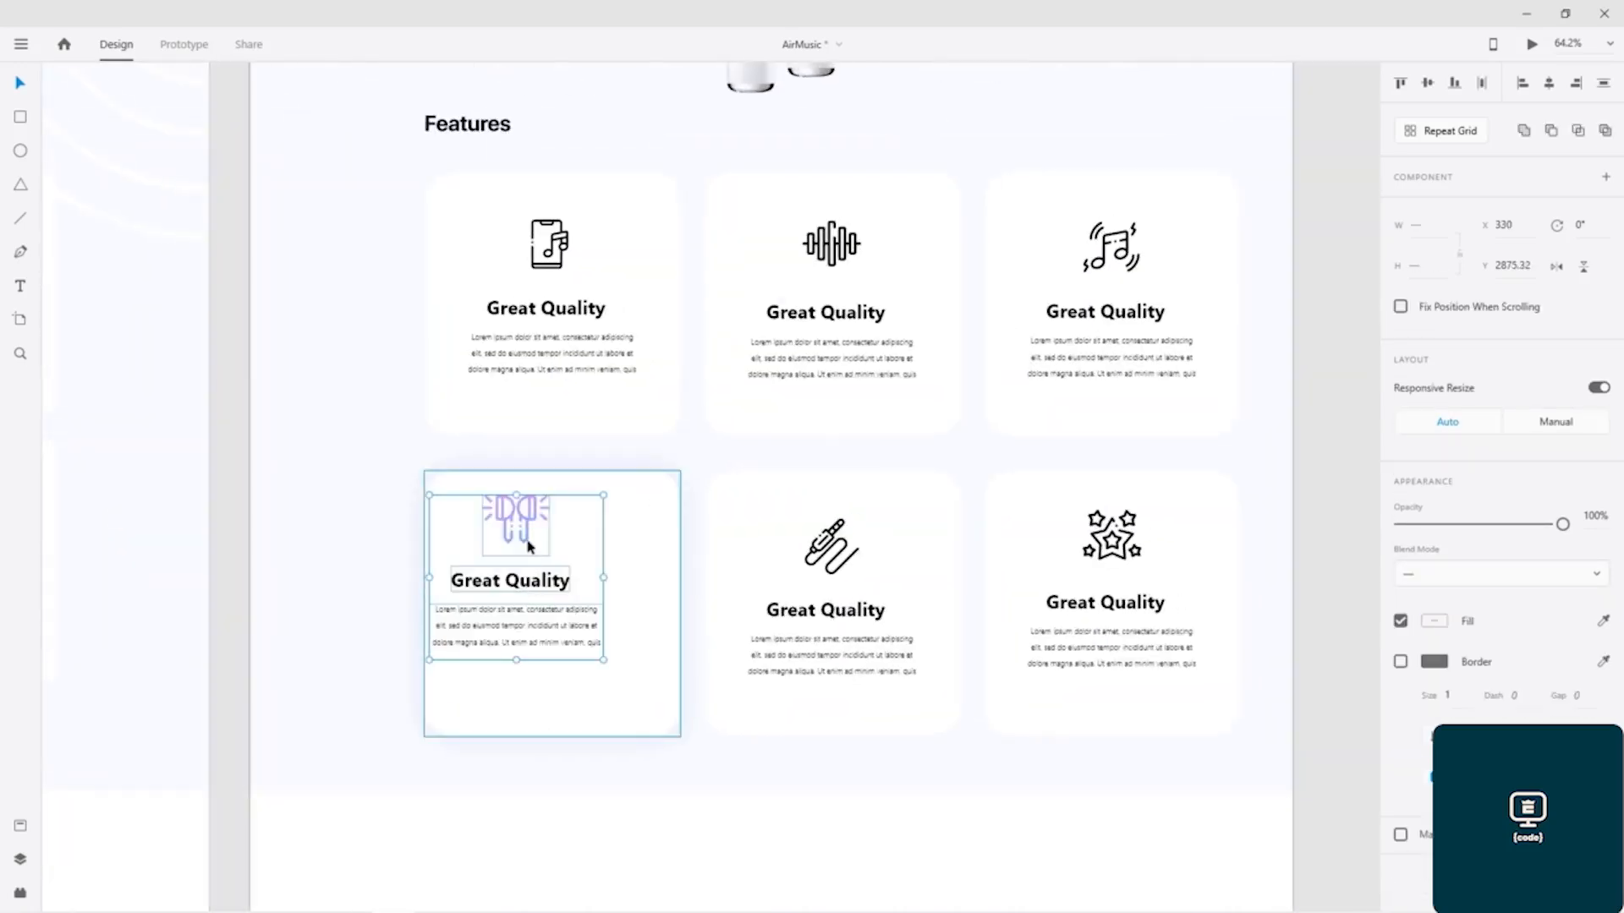
pyautogui.moveTo(526, 546); pyautogui.dragTo(558, 571)
pyautogui.click(293, 551)
# Step: Change the pasted earbuds icon's gradient fill to solid black #000000
pyautogui.click(542, 547)
pyautogui.click(546, 548)
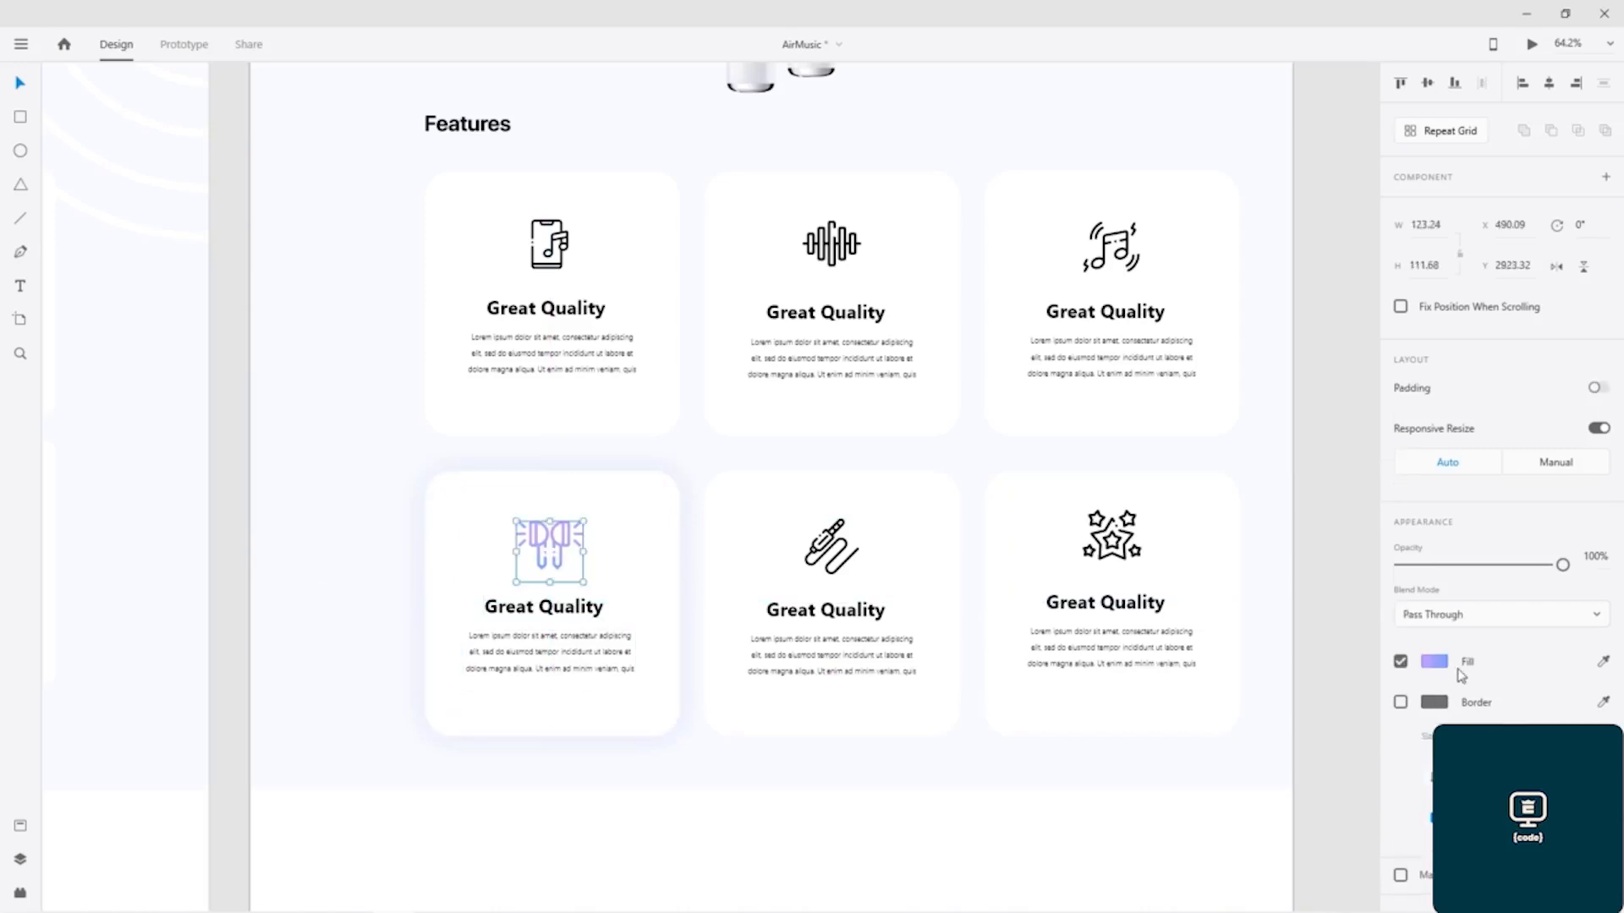
pyautogui.click(1436, 666)
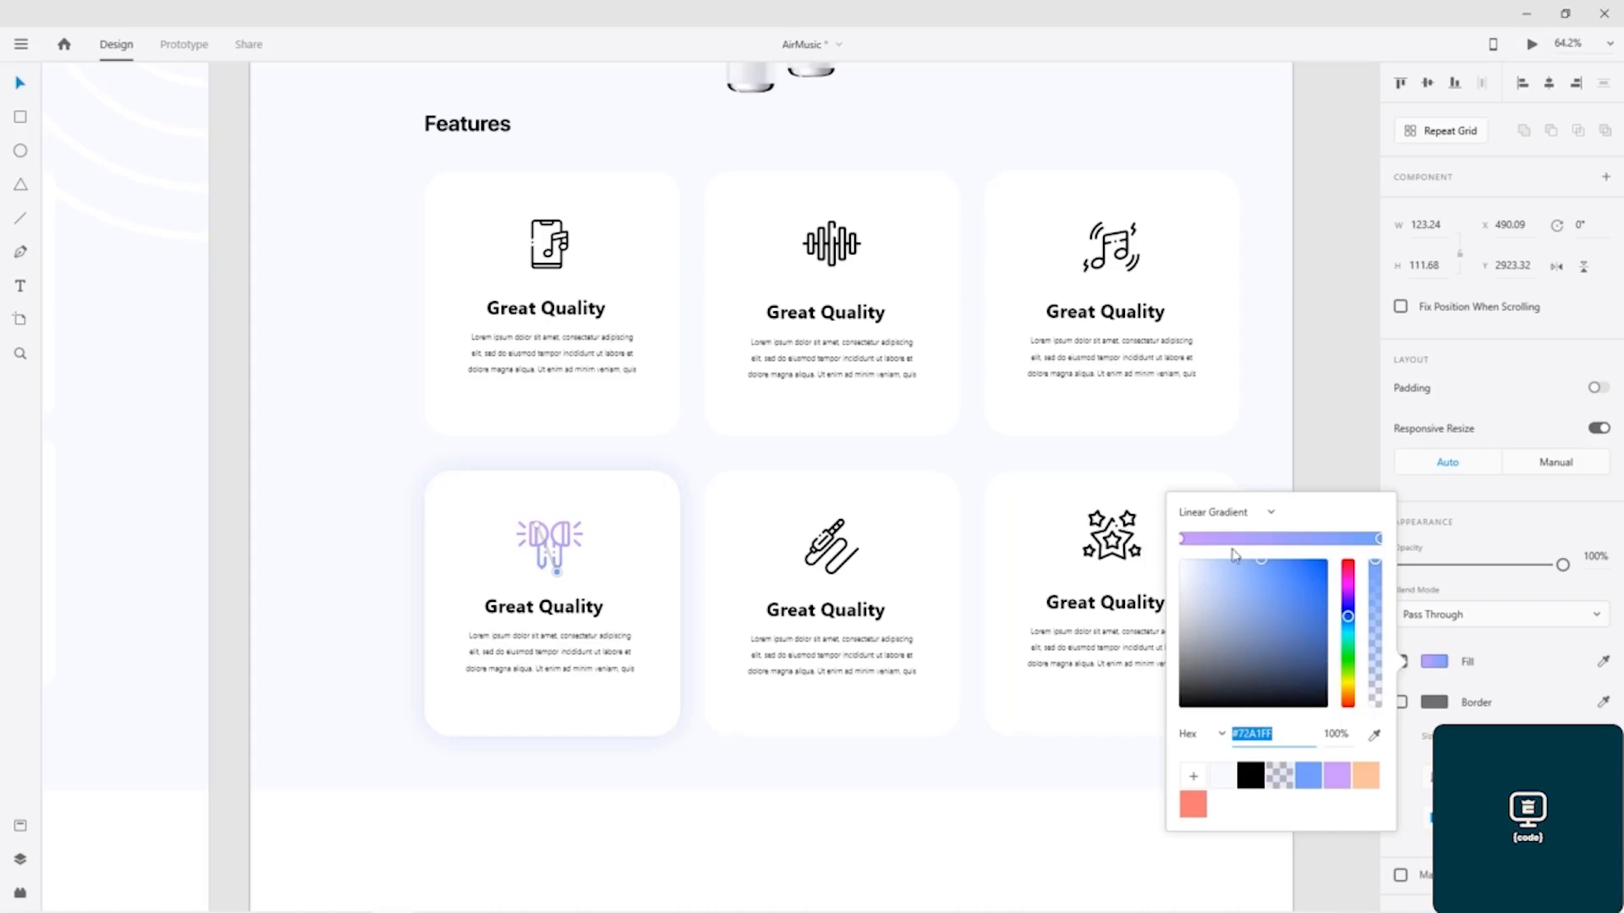
pyautogui.click(1249, 514)
pyautogui.click(1228, 479)
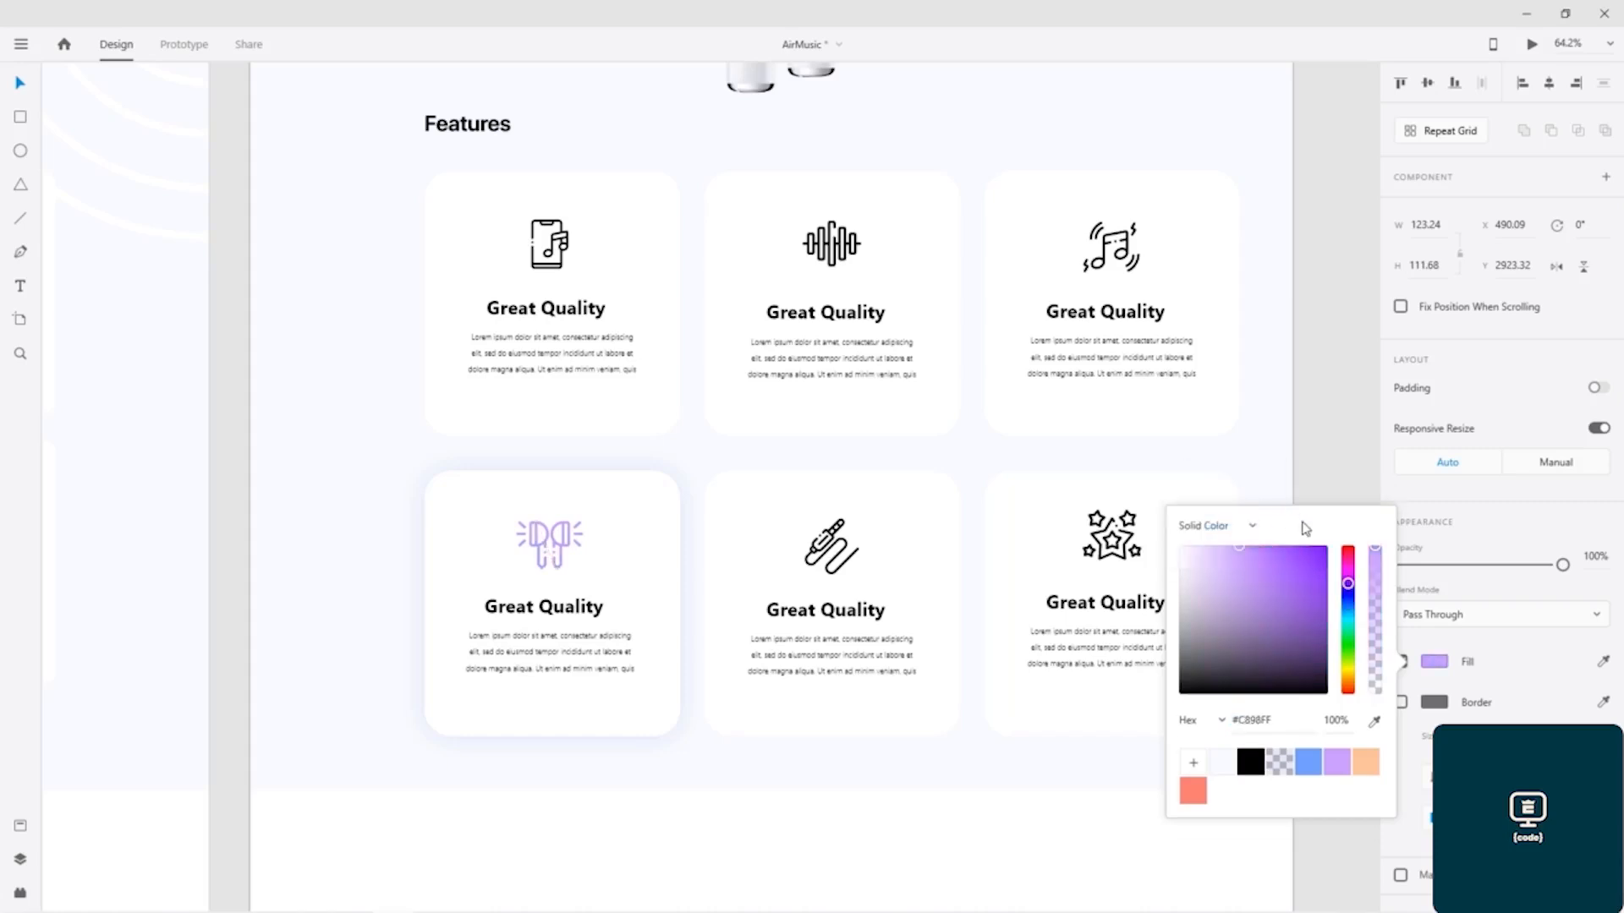
pyautogui.click(1250, 763)
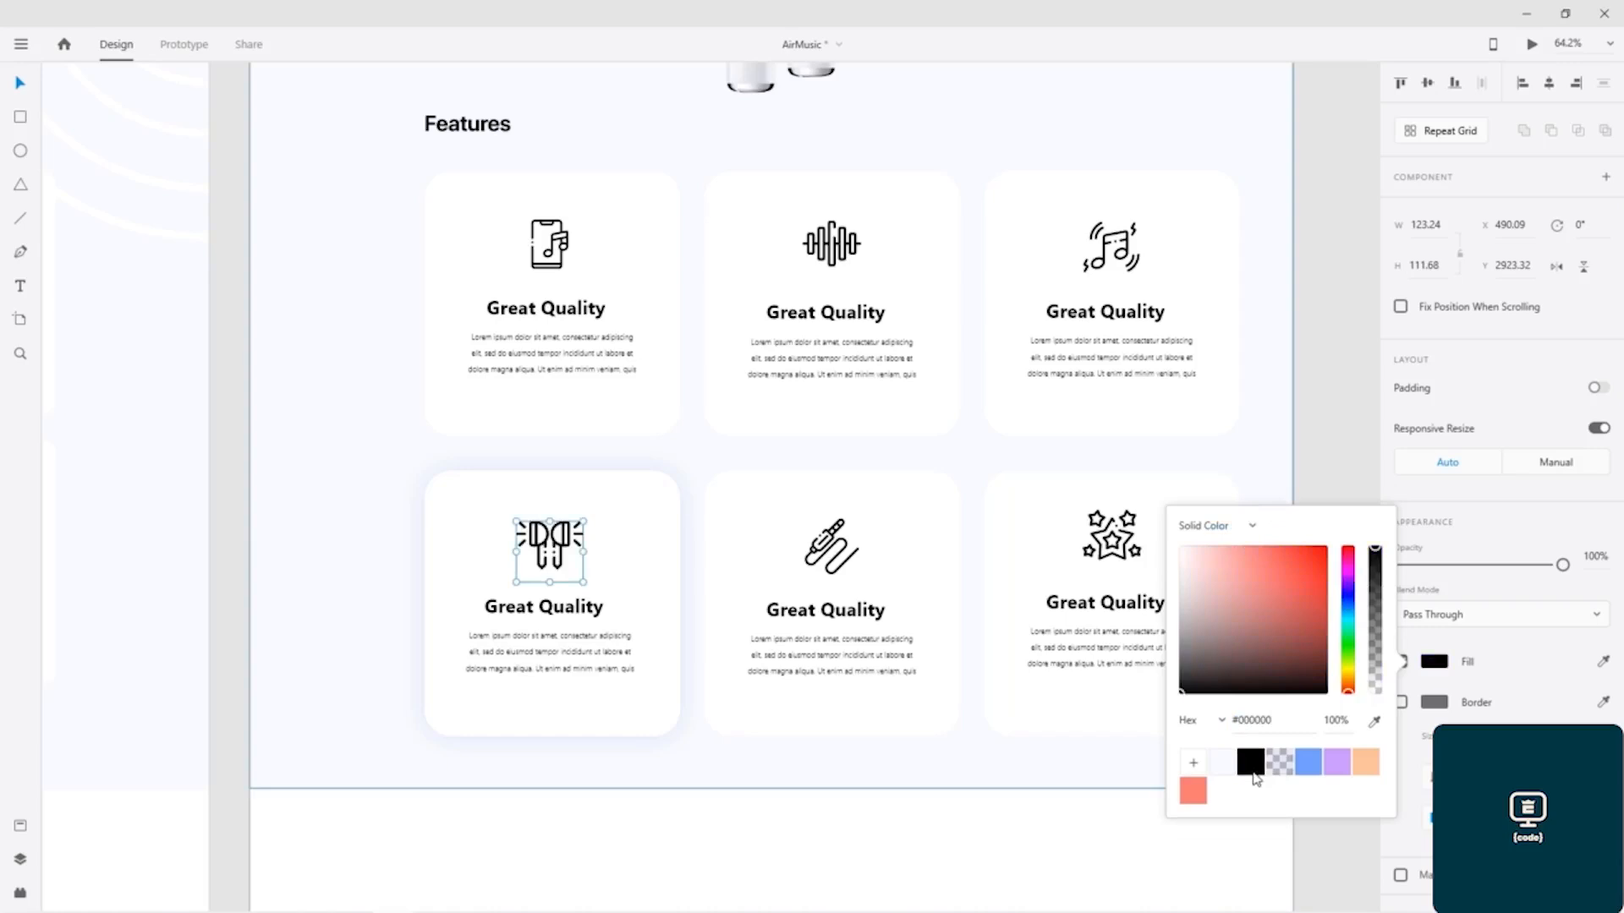
# Step: Give the earbuds icon a linear gradient from blue #72A1FF to the saved light purple, adjust its direction, and save the document
pyautogui.click(1246, 529)
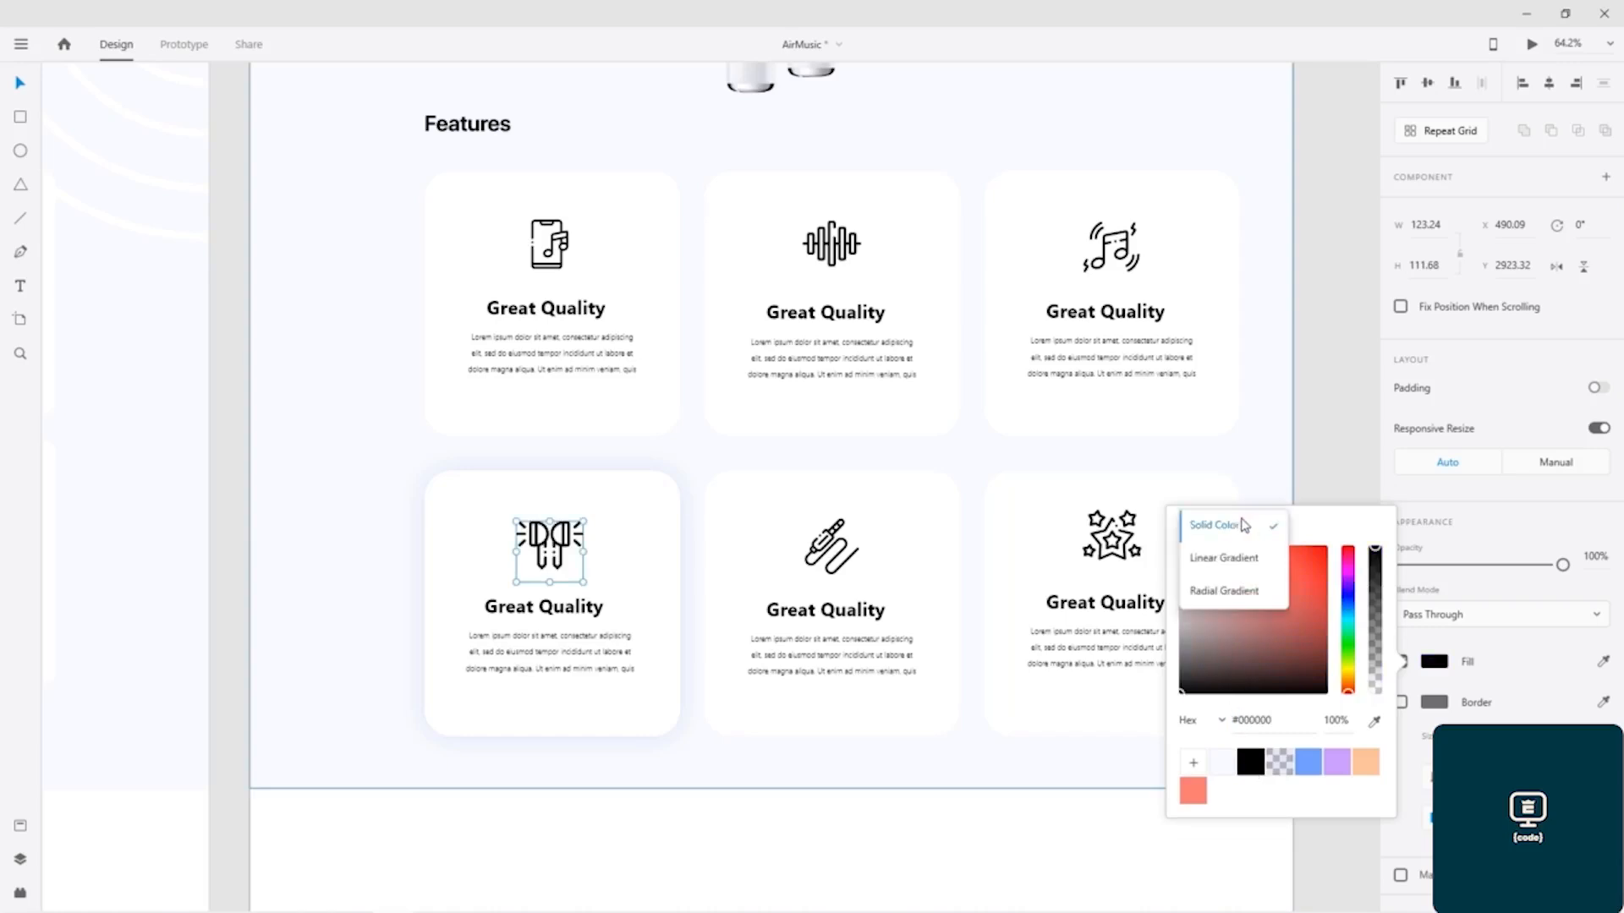
pyautogui.click(1234, 560)
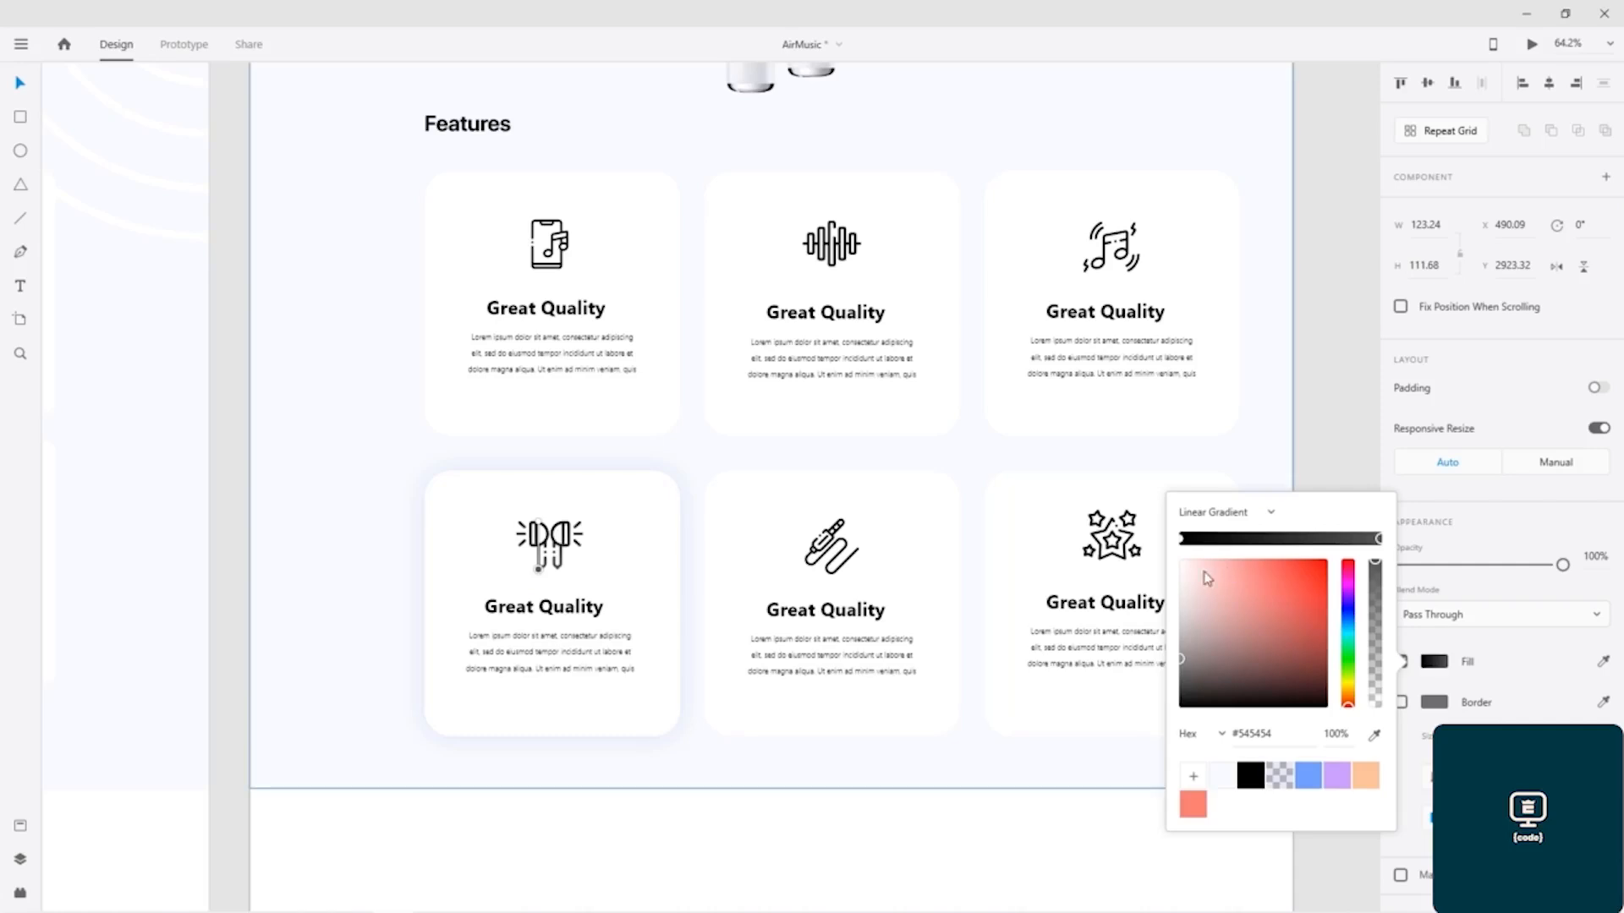
pyautogui.click(1183, 539)
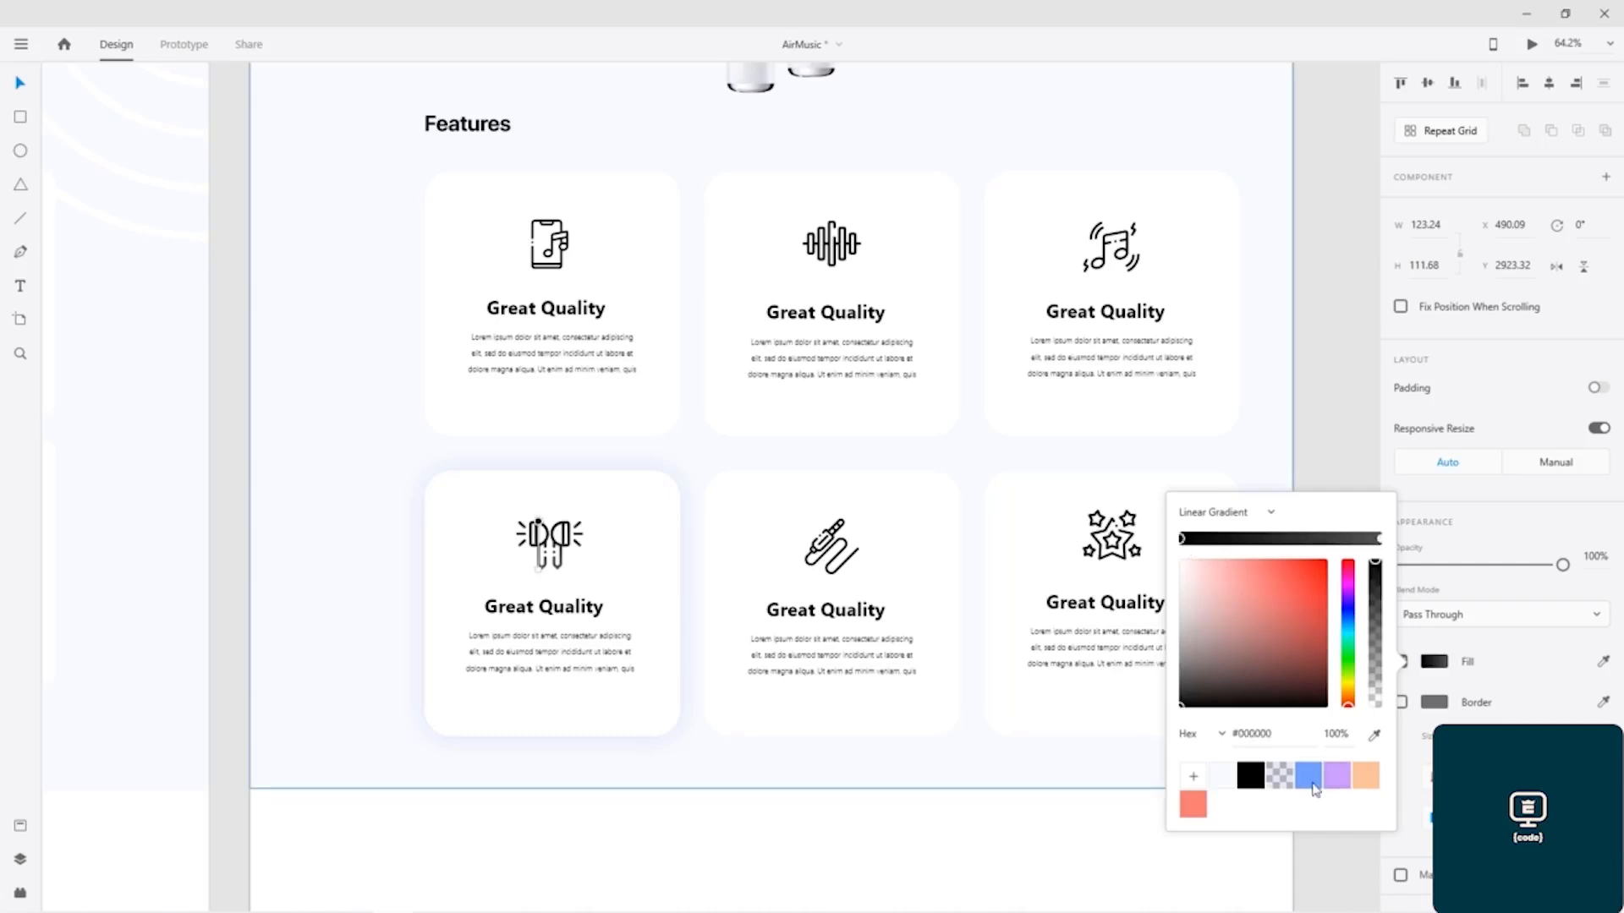
pyautogui.click(1308, 777)
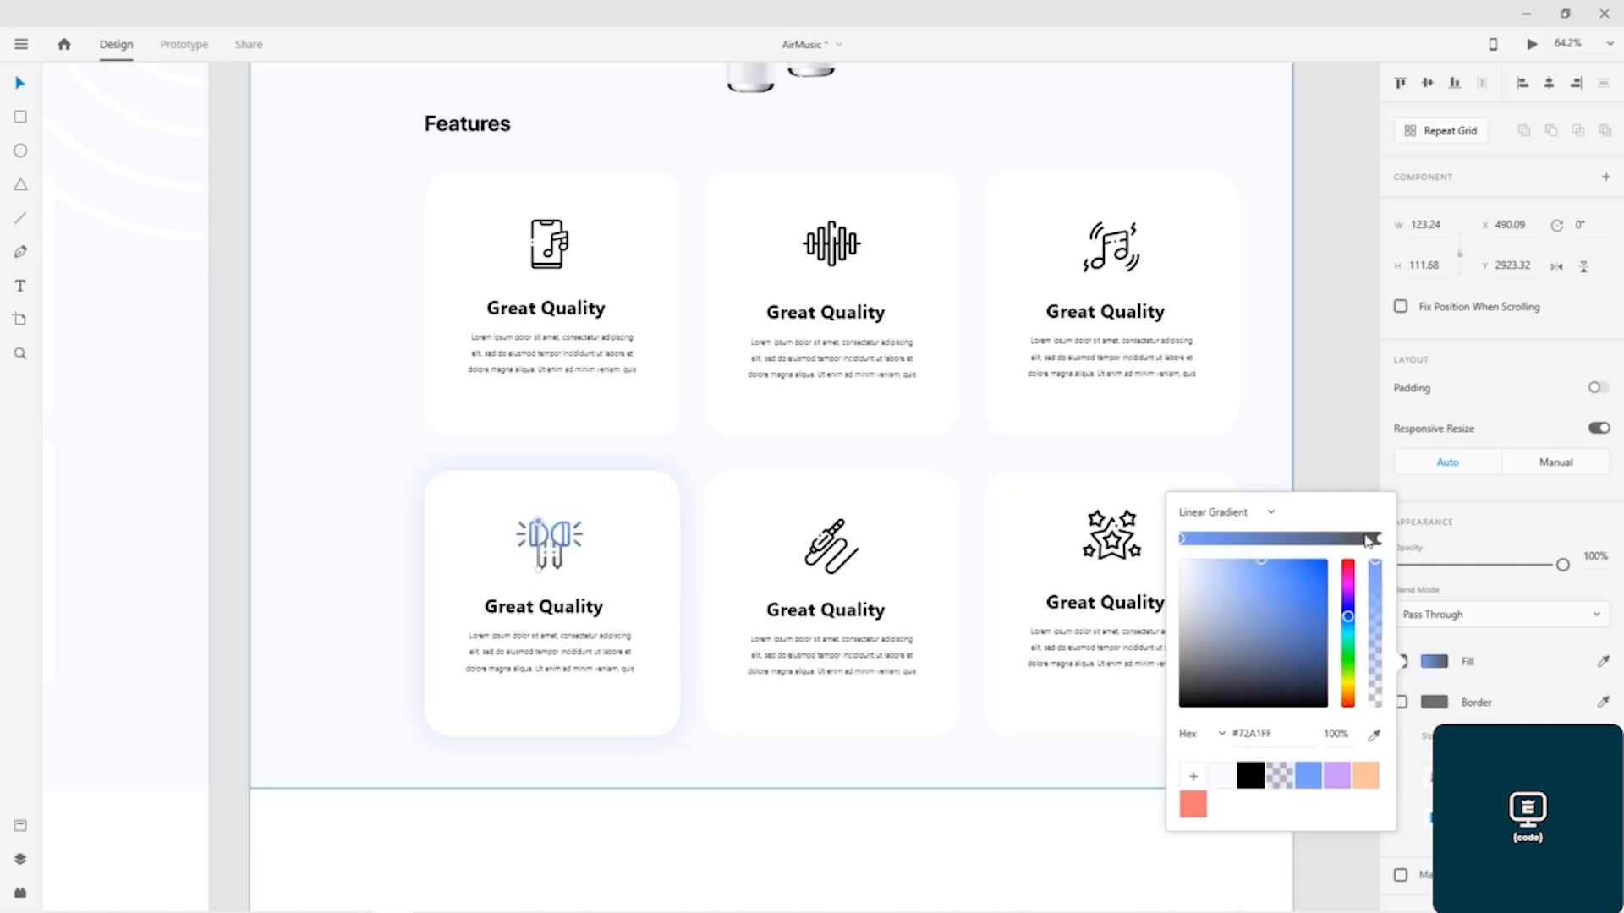
pyautogui.click(1379, 540)
pyautogui.click(1337, 776)
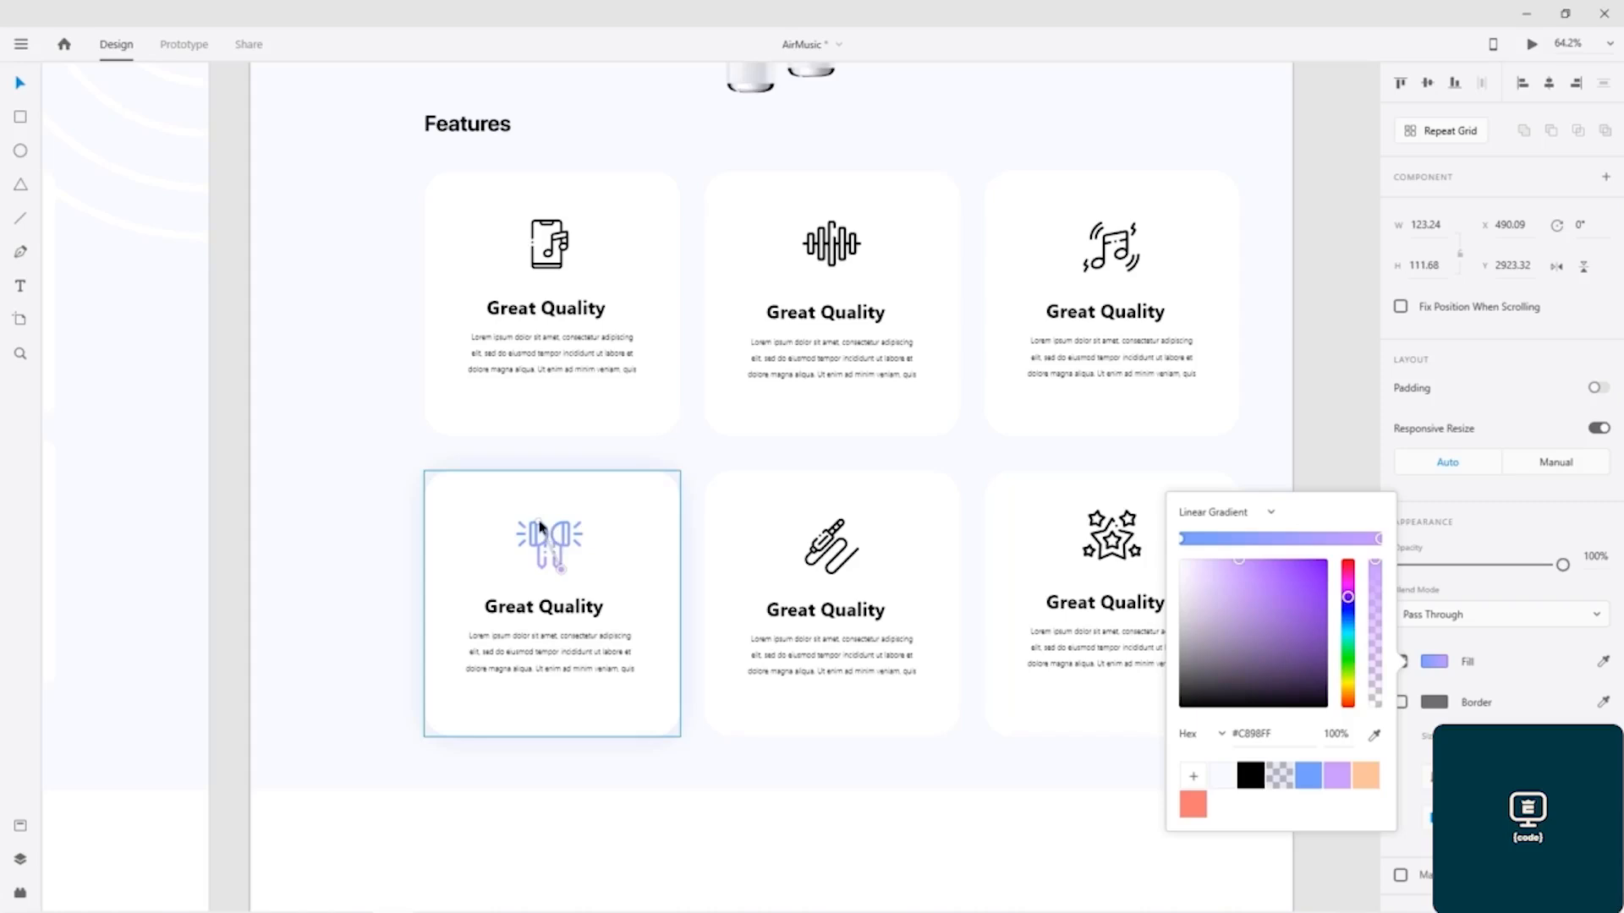
pyautogui.moveTo(539, 525)
pyautogui.mouseDown()
pyautogui.moveTo(457, 532)
pyautogui.moveTo(530, 532)
pyautogui.mouseUp()
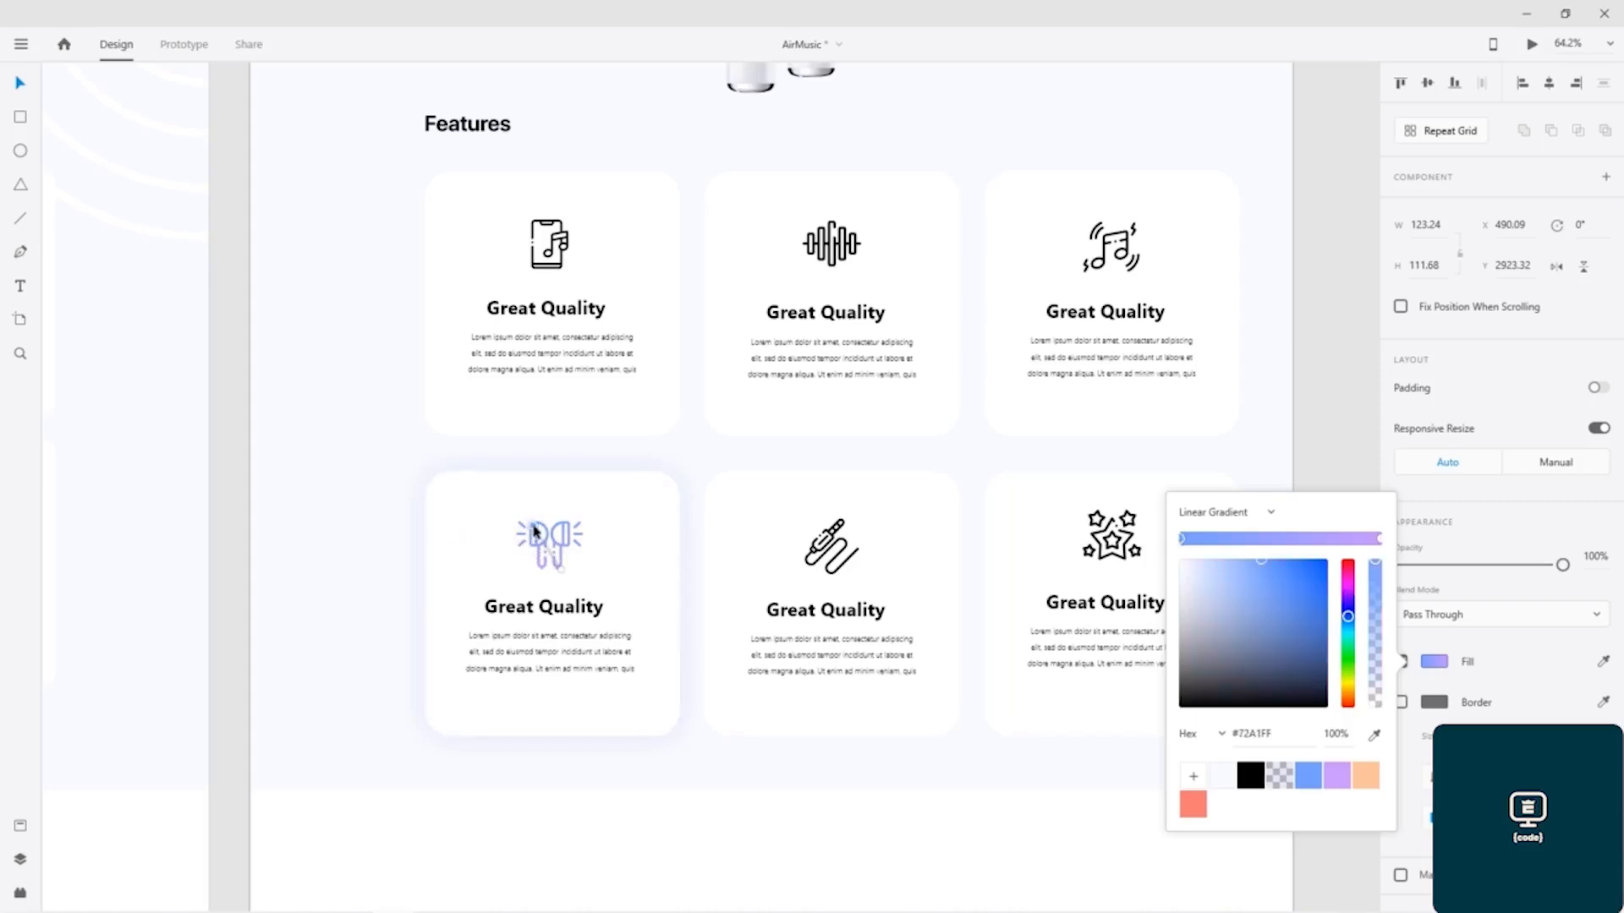
pyautogui.click(379, 500)
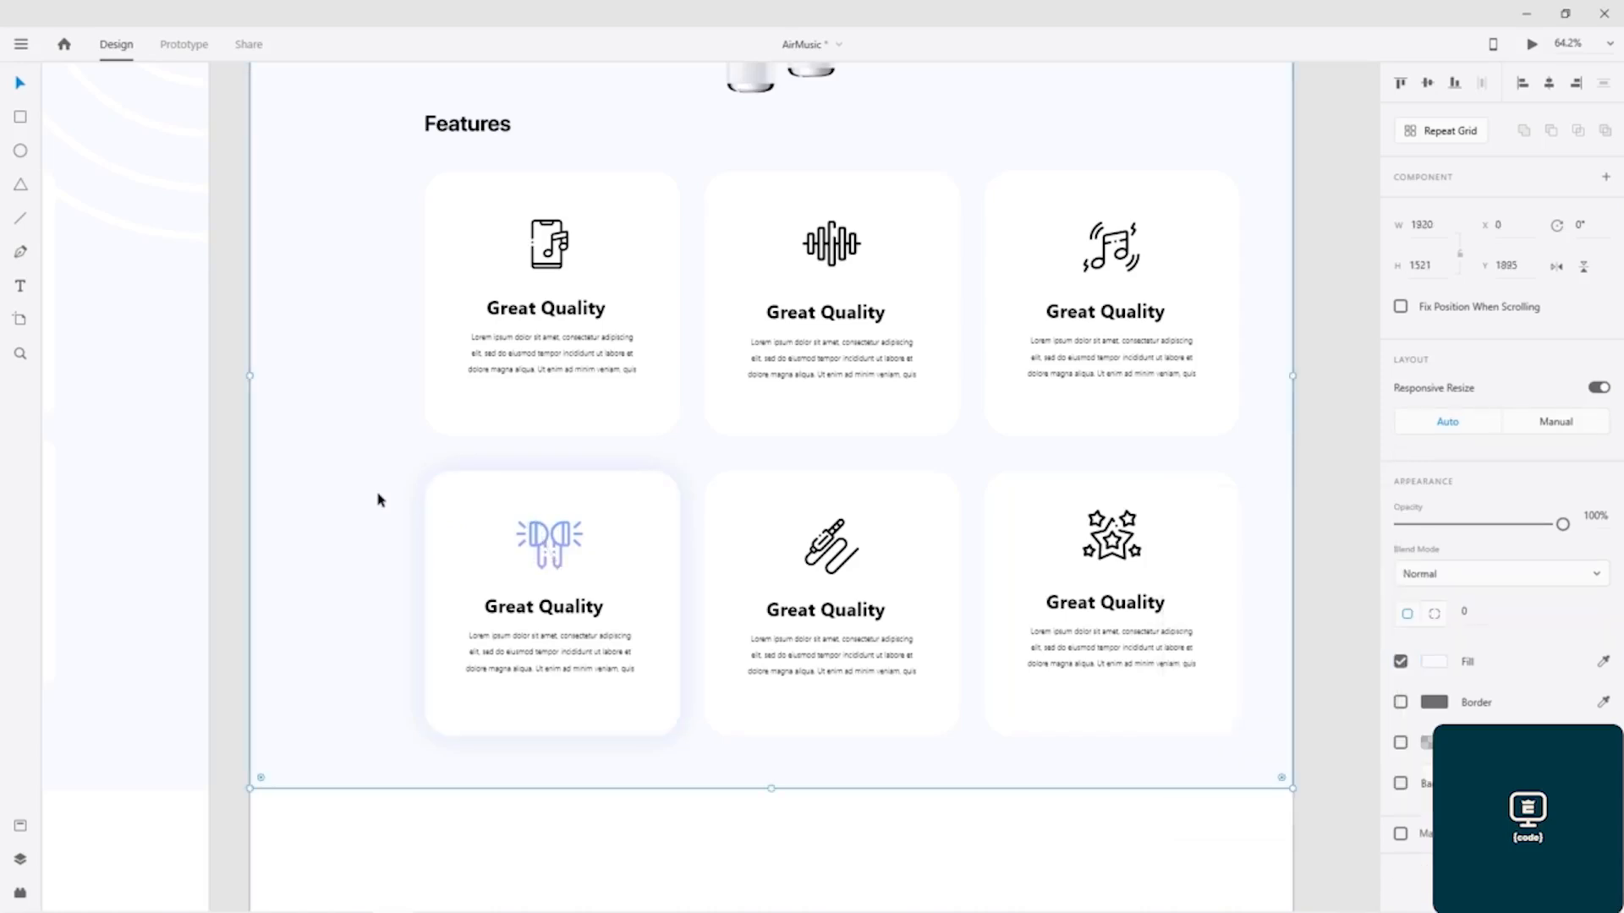
pyautogui.hotkey('ctrl', 's')
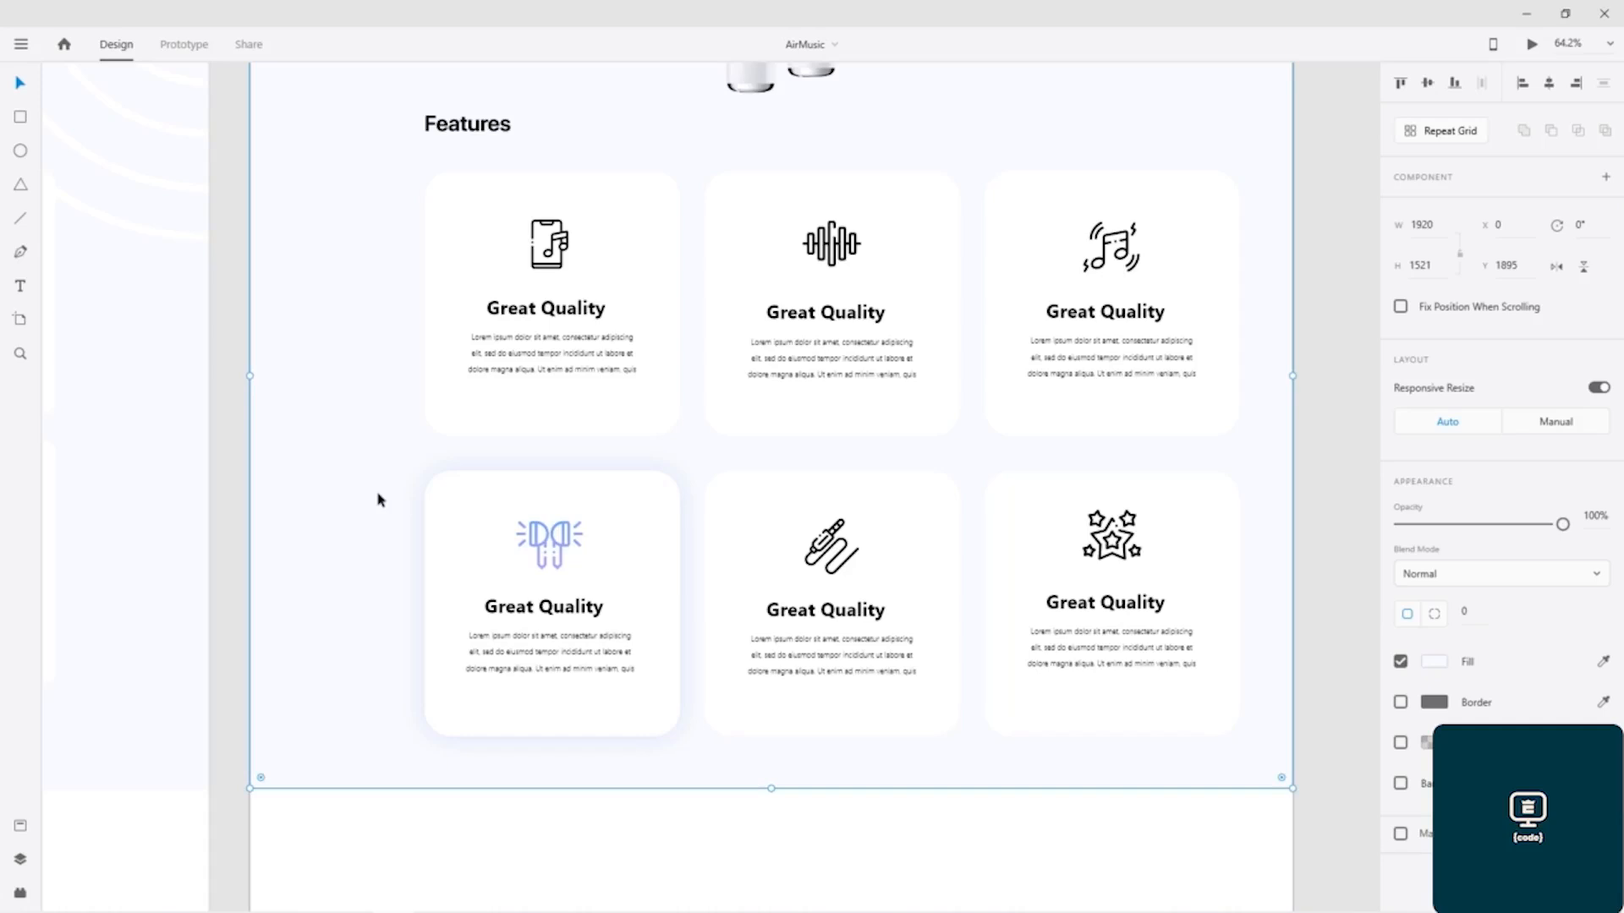
# Step: Undo the gradient fill on the earbuds icon
pyautogui.hotkey('ctrl', 'v')
pyautogui.hotkey('ctrl', 'z')
pyautogui.hotkey('ctrl', 'z')
pyautogui.click(387, 481)
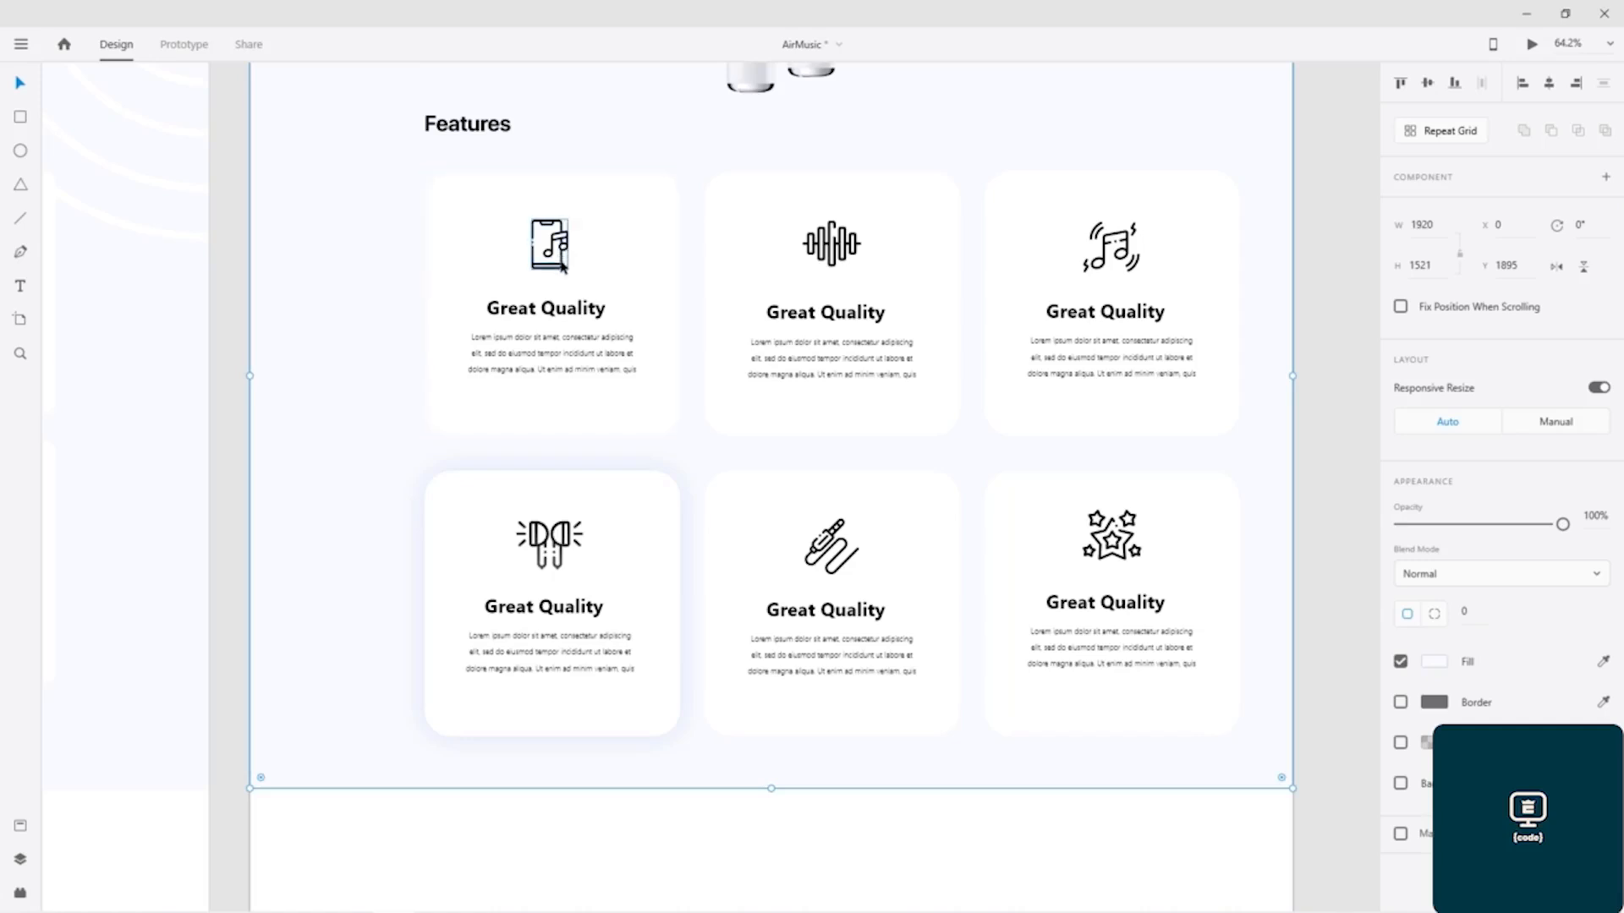
# Step: Copy the earbuds card's shadow colour code #0C2072, then turn off that card's shadow
pyautogui.click(652, 525)
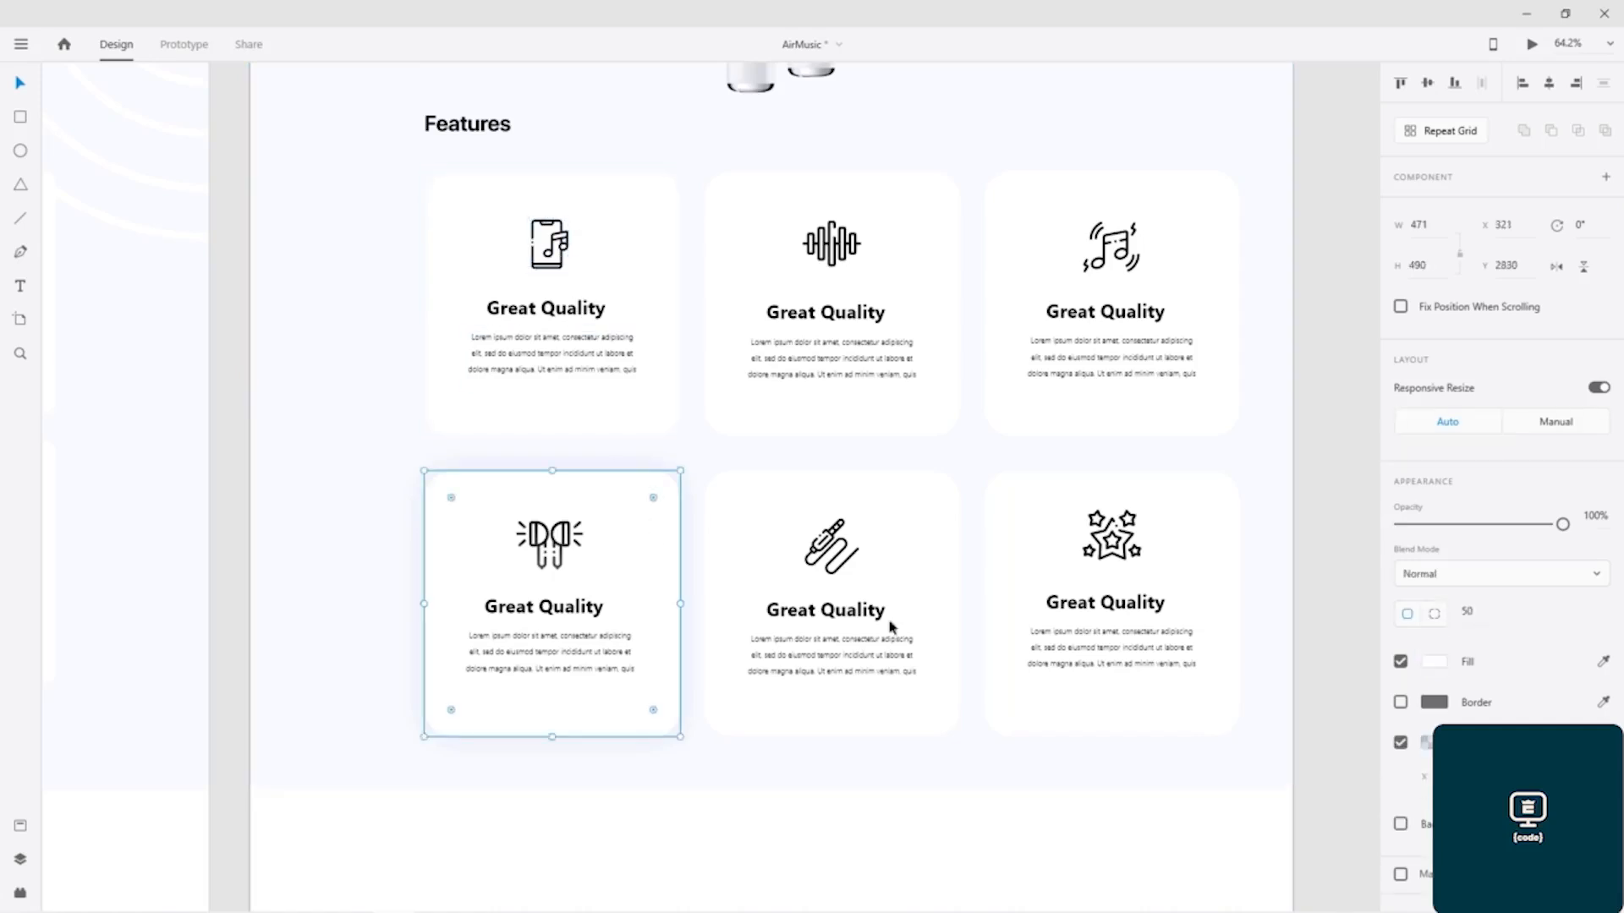
pyautogui.click(1425, 743)
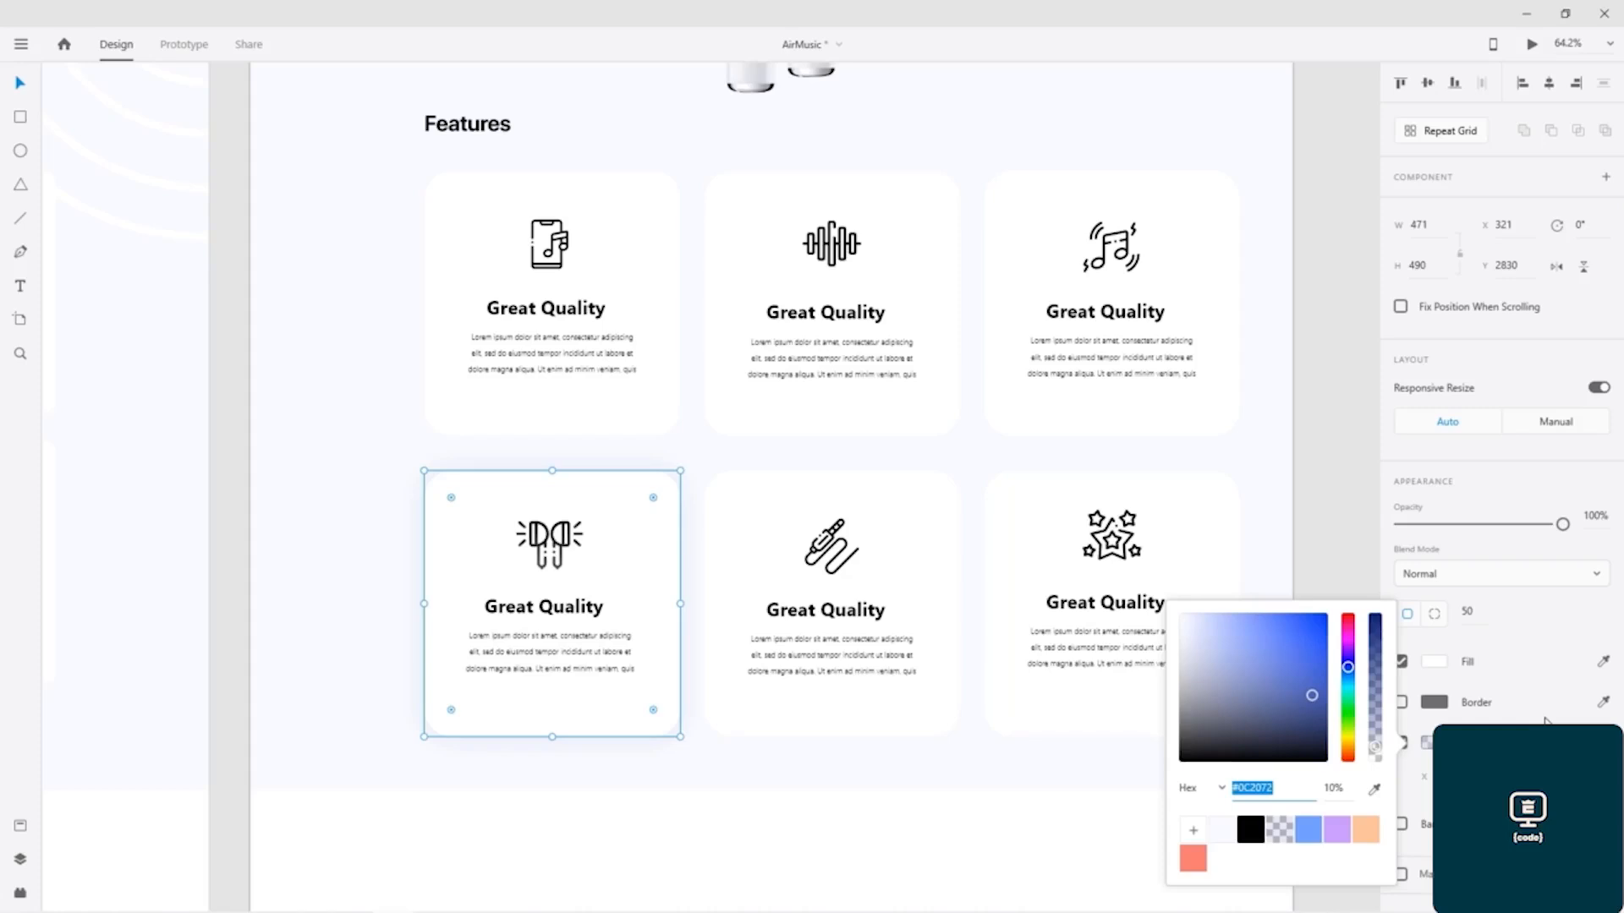
pyautogui.doubleClick(1307, 784)
pyautogui.hotkey('ctrl', 'c')
pyautogui.press('Return')
pyautogui.click(1501, 635)
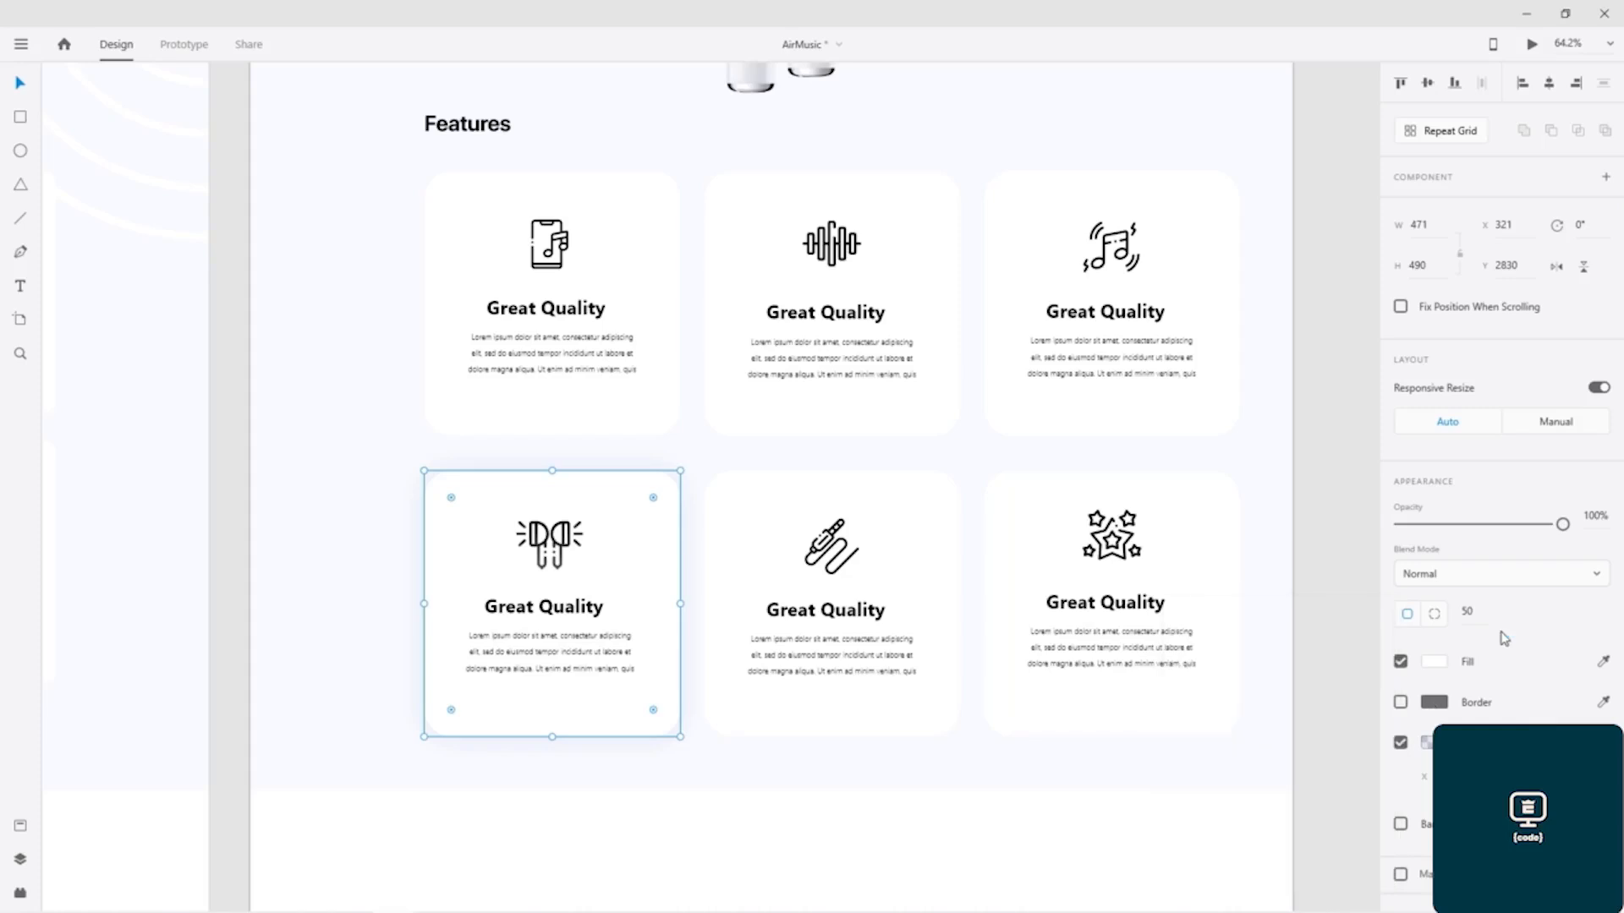
pyautogui.click(1400, 743)
# Step: Add a shadow coloured #0C2072 at 10% opacity to the first upper card, the one with the phone icon
pyautogui.click(652, 218)
pyautogui.click(1400, 743)
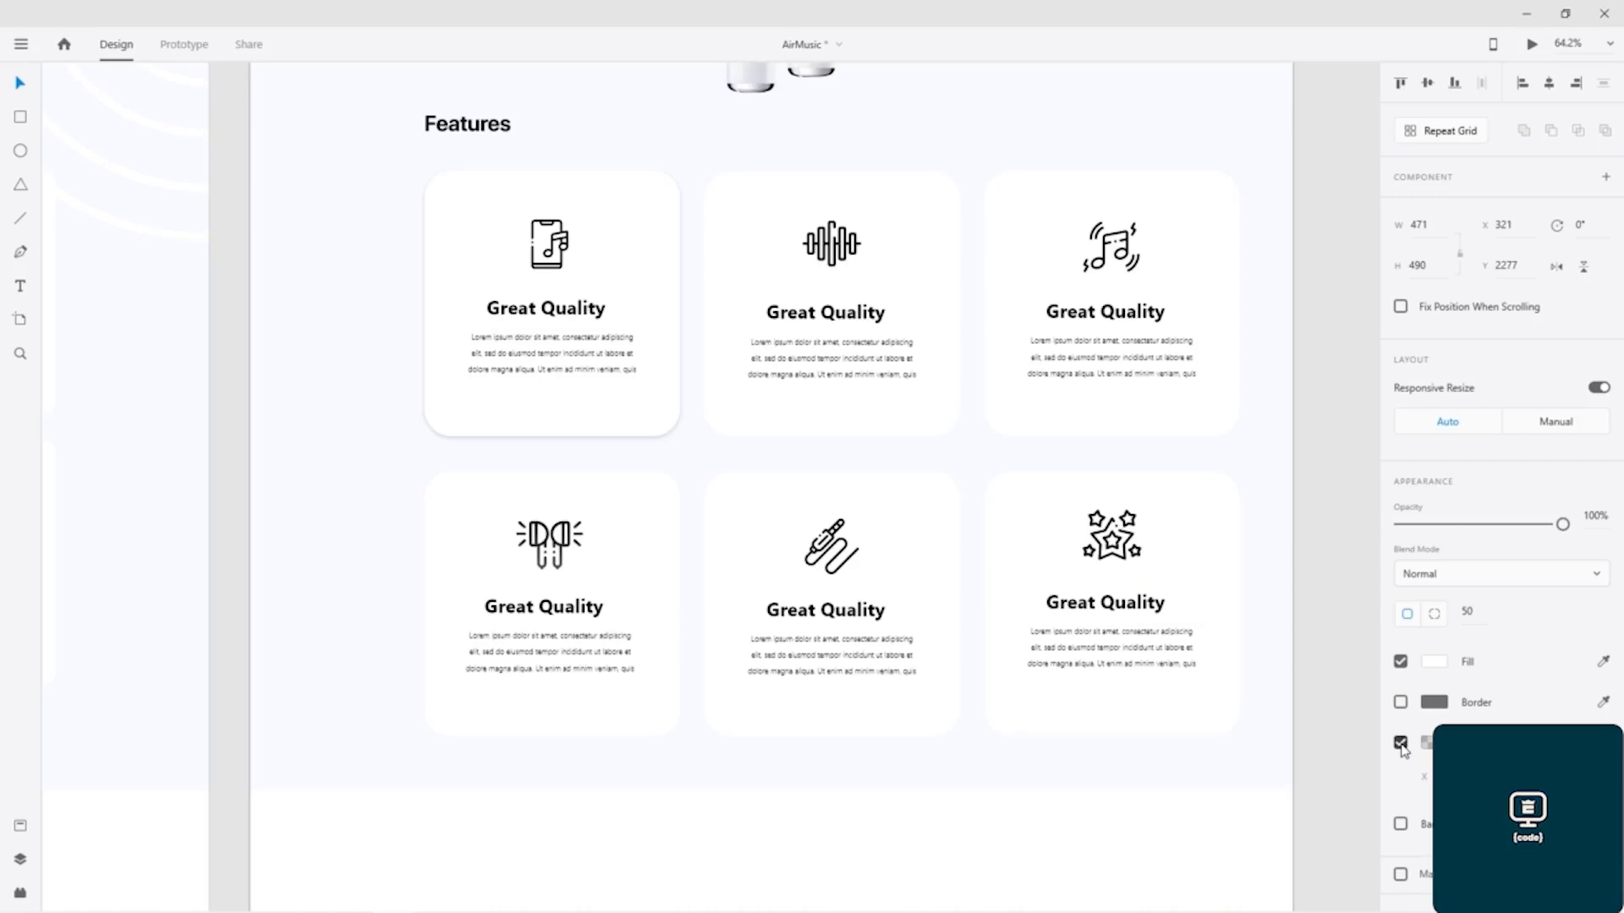
pyautogui.click(1426, 742)
pyautogui.doubleClick(1264, 788)
pyautogui.hotkey('ctrl', 'v')
pyautogui.press('Return')
pyautogui.click(1345, 787)
pyautogui.write('10')
pyautogui.press('Return')
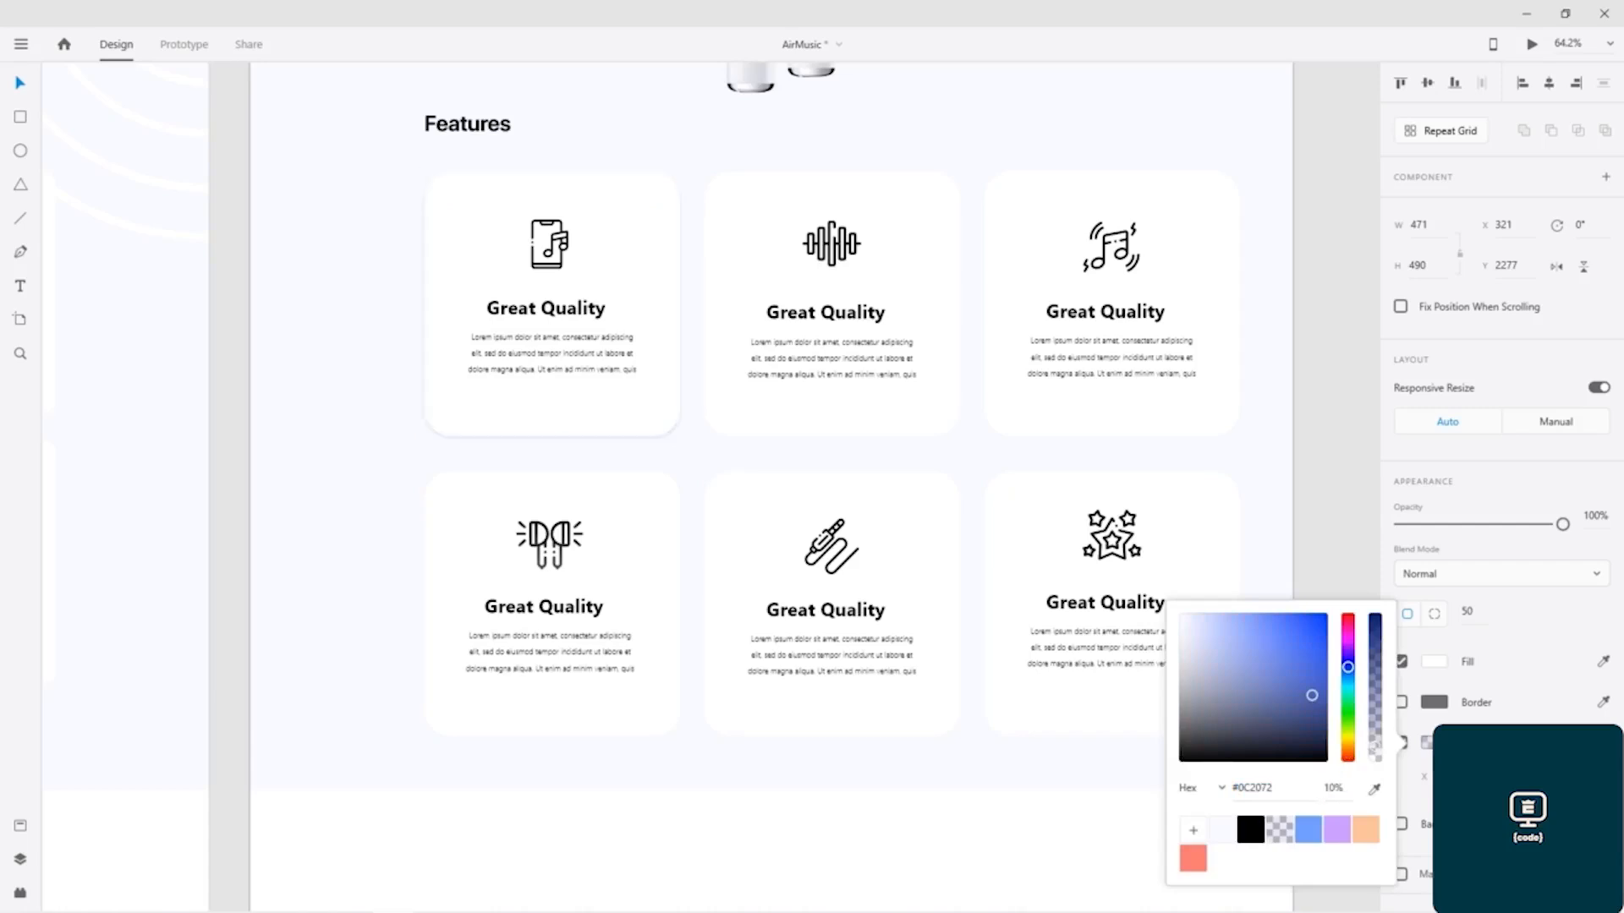
pyautogui.press('Escape')
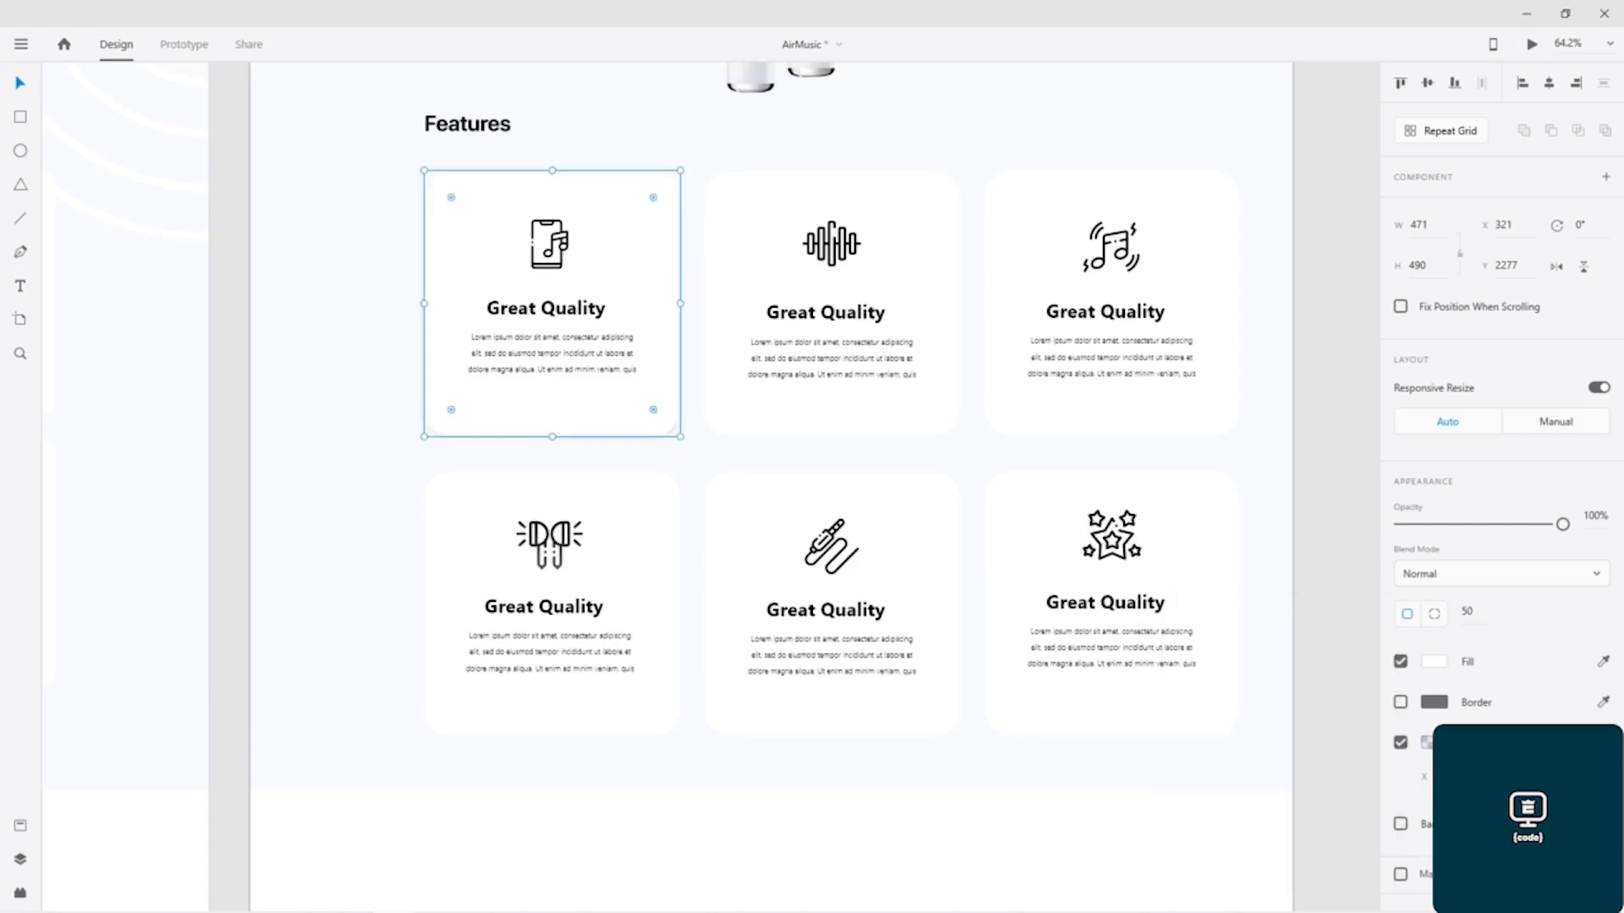
# Step: Increase the blur of the first upper card's shadow so that it spreads softly around all edges
pyautogui.press('Return')
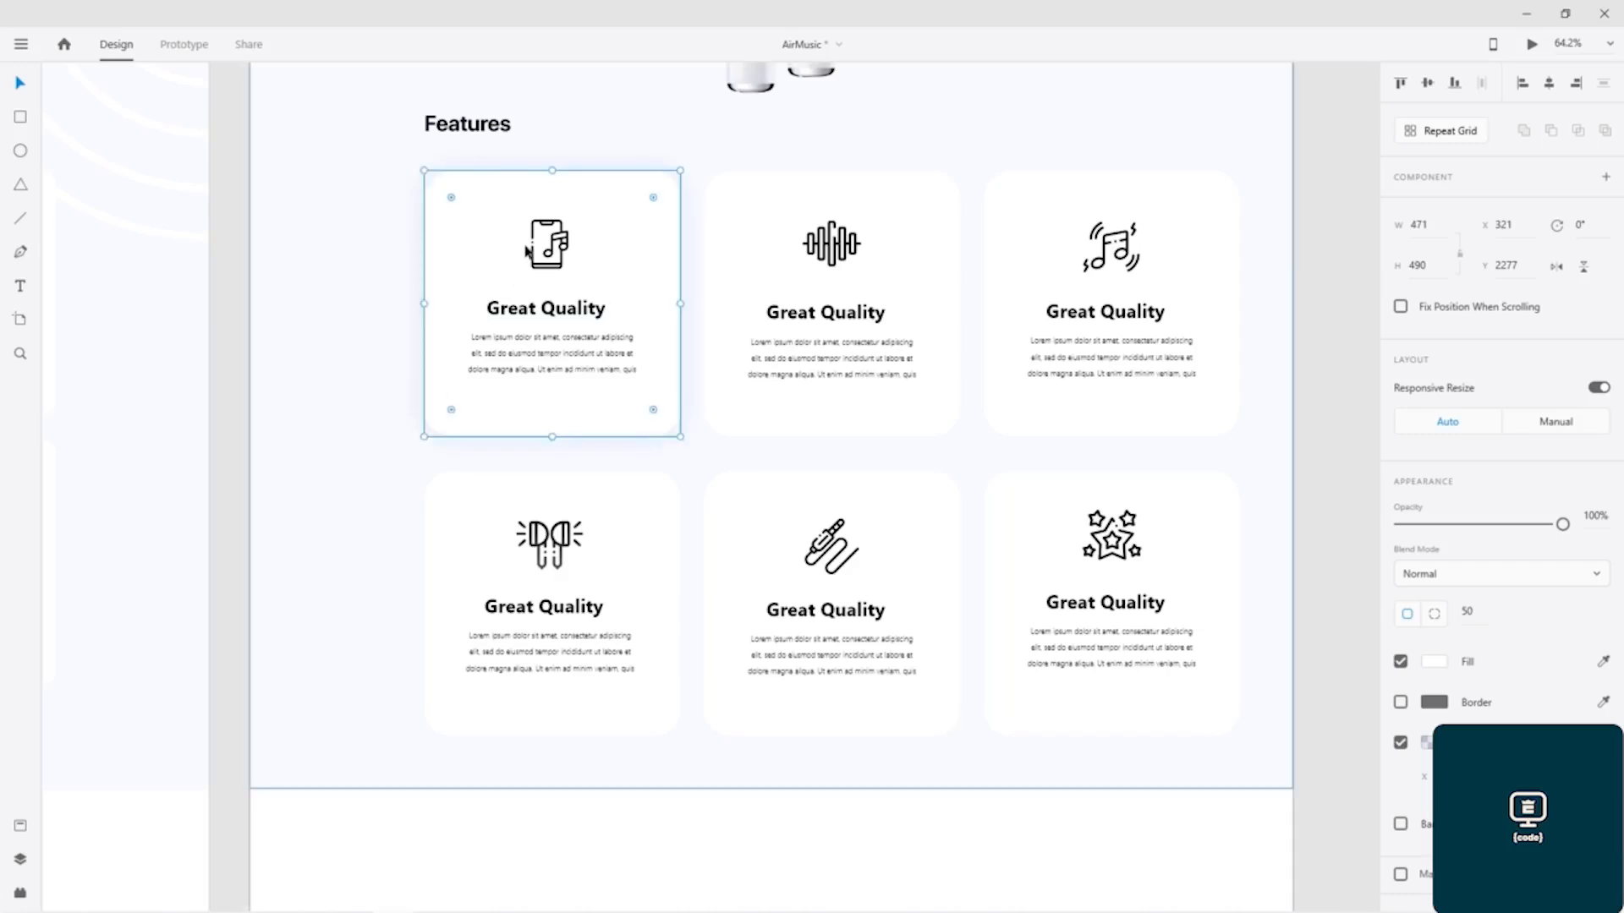
pyautogui.scroll(7, 526, 252)
pyautogui.moveTo(692, 266); pyautogui.dragTo(641, 294)
pyautogui.scroll(-2, 641, 296)
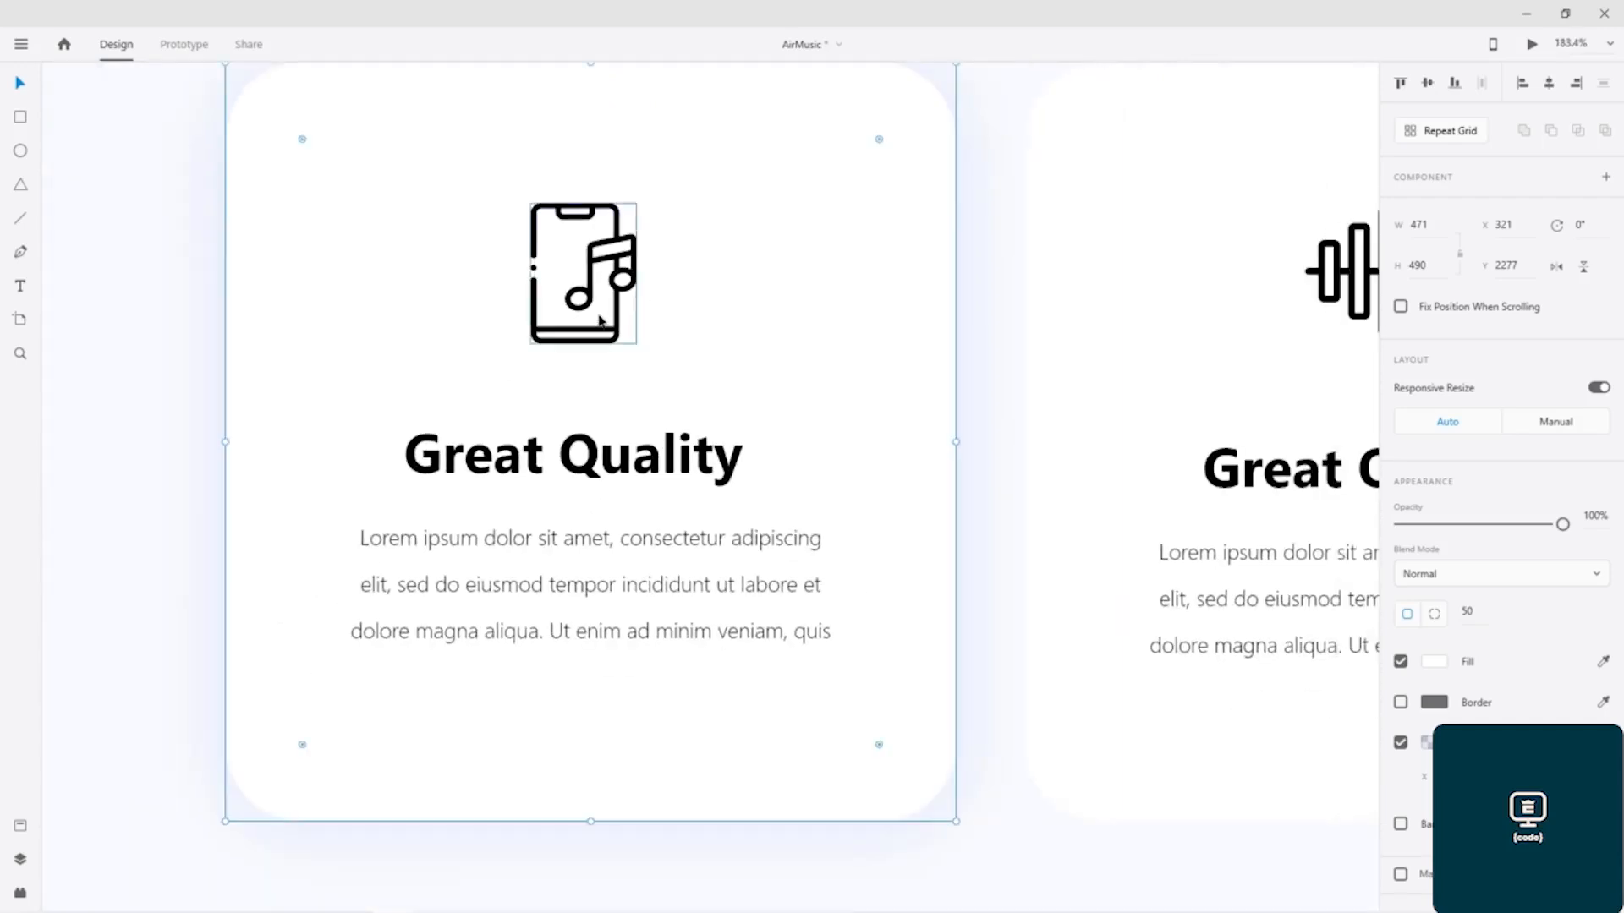
# Step: Fill the first upper card's phone icon with a linear gradient from blue #72A1FF to the saved light purple
pyautogui.doubleClick(617, 336)
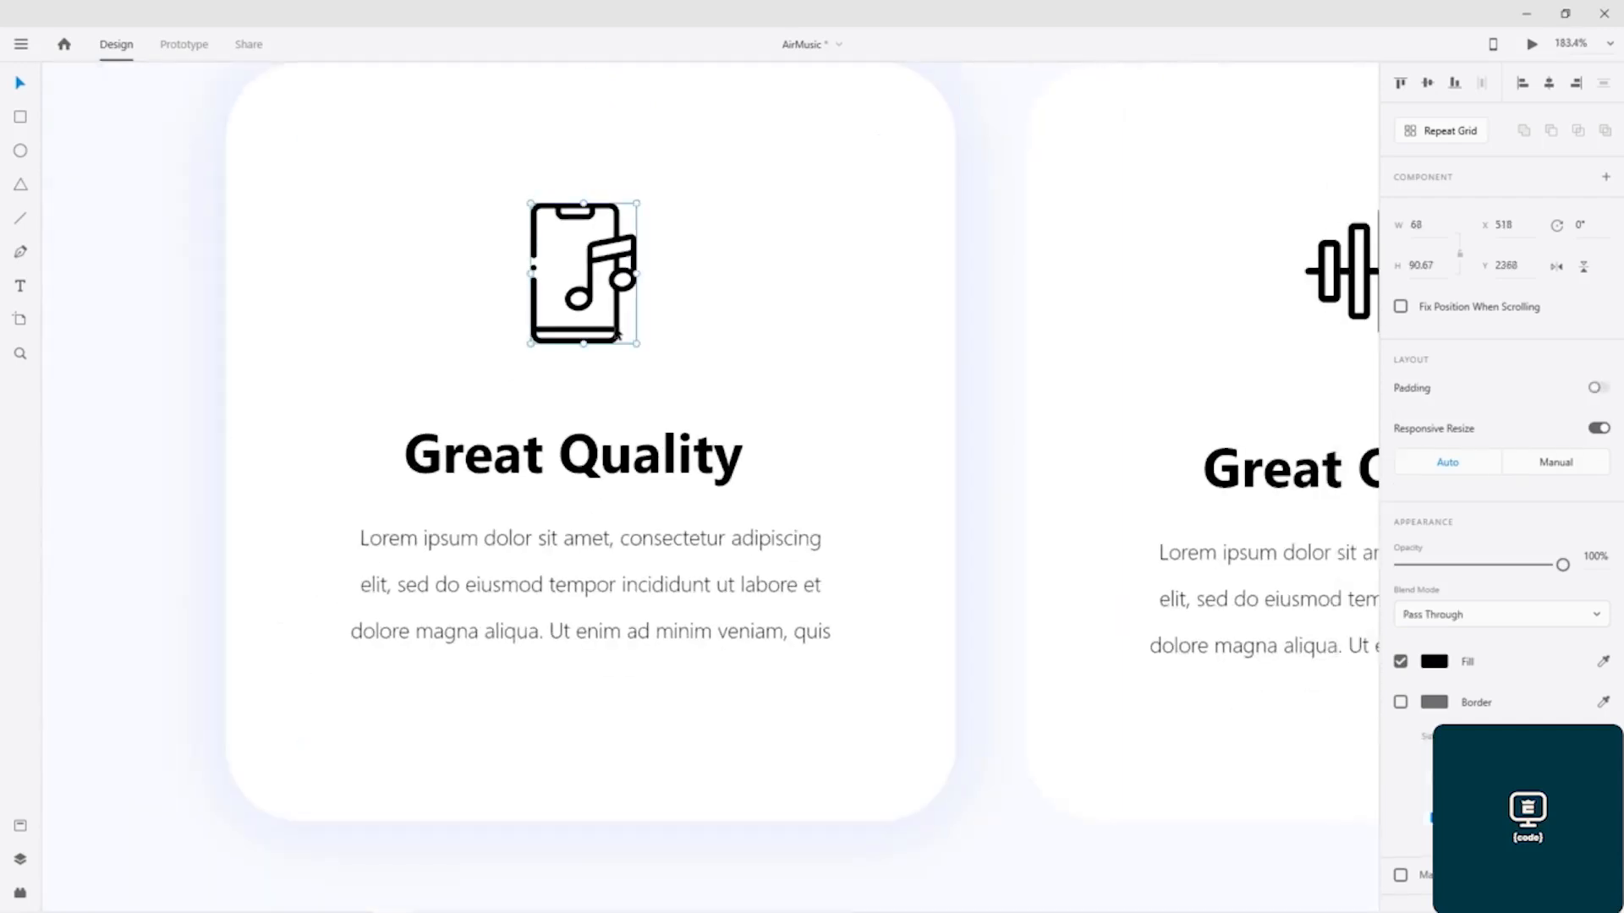
pyautogui.keyDown('shift'); pyautogui.click(596, 473); pyautogui.keyUp('shift')
pyautogui.keyDown('shift'); pyautogui.click(605, 539); pyautogui.keyUp('shift')
pyautogui.click(1433, 621)
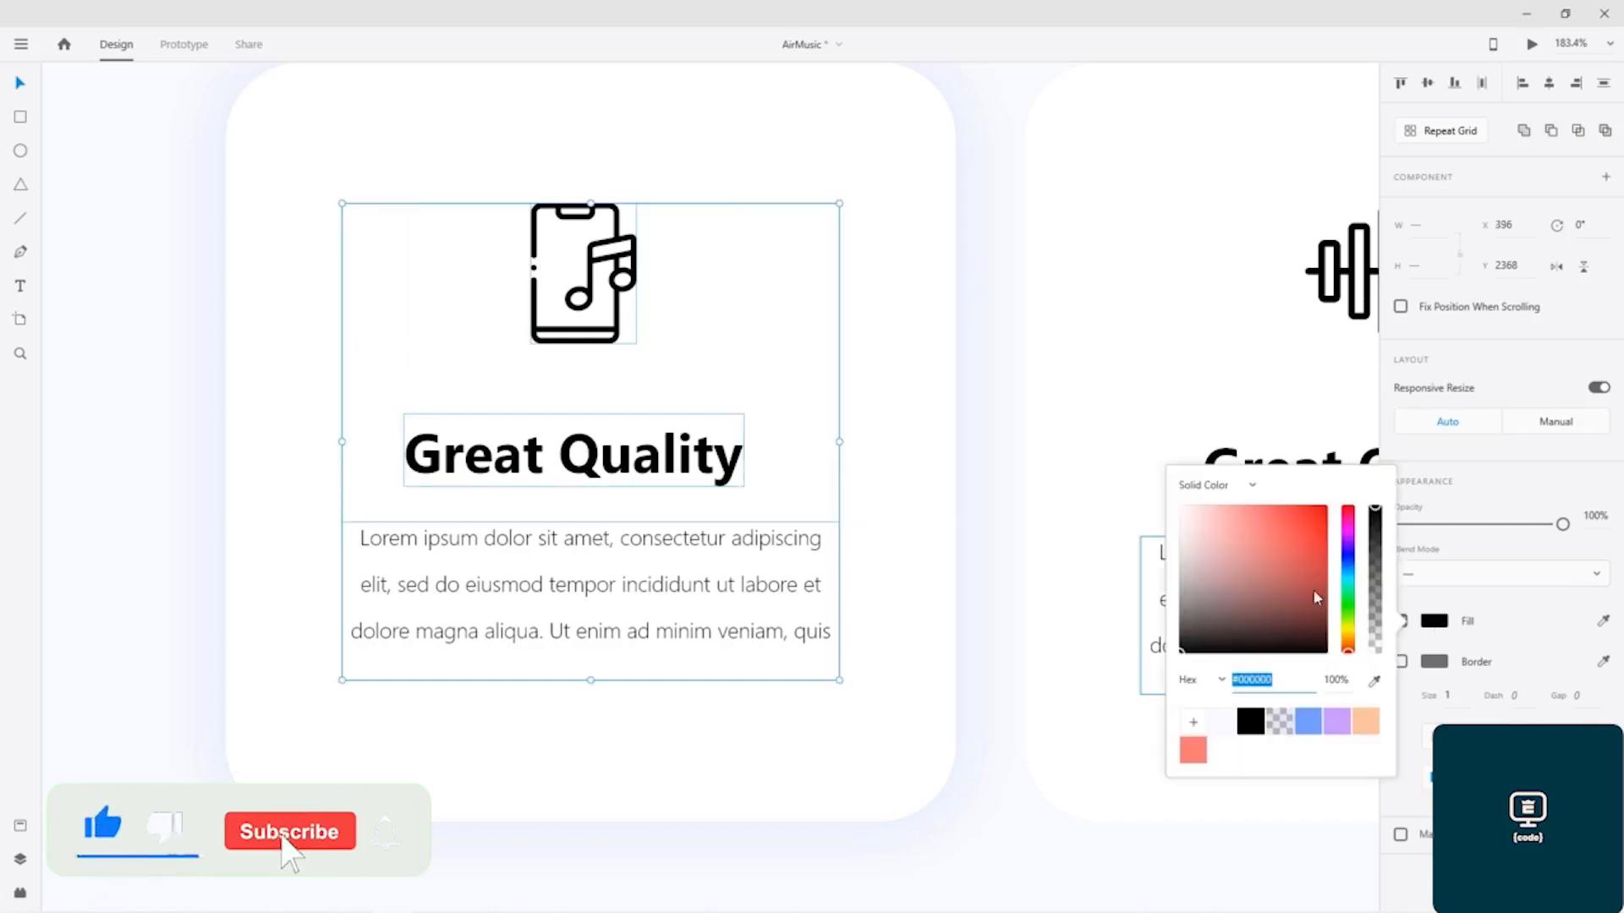
pyautogui.click(1252, 488)
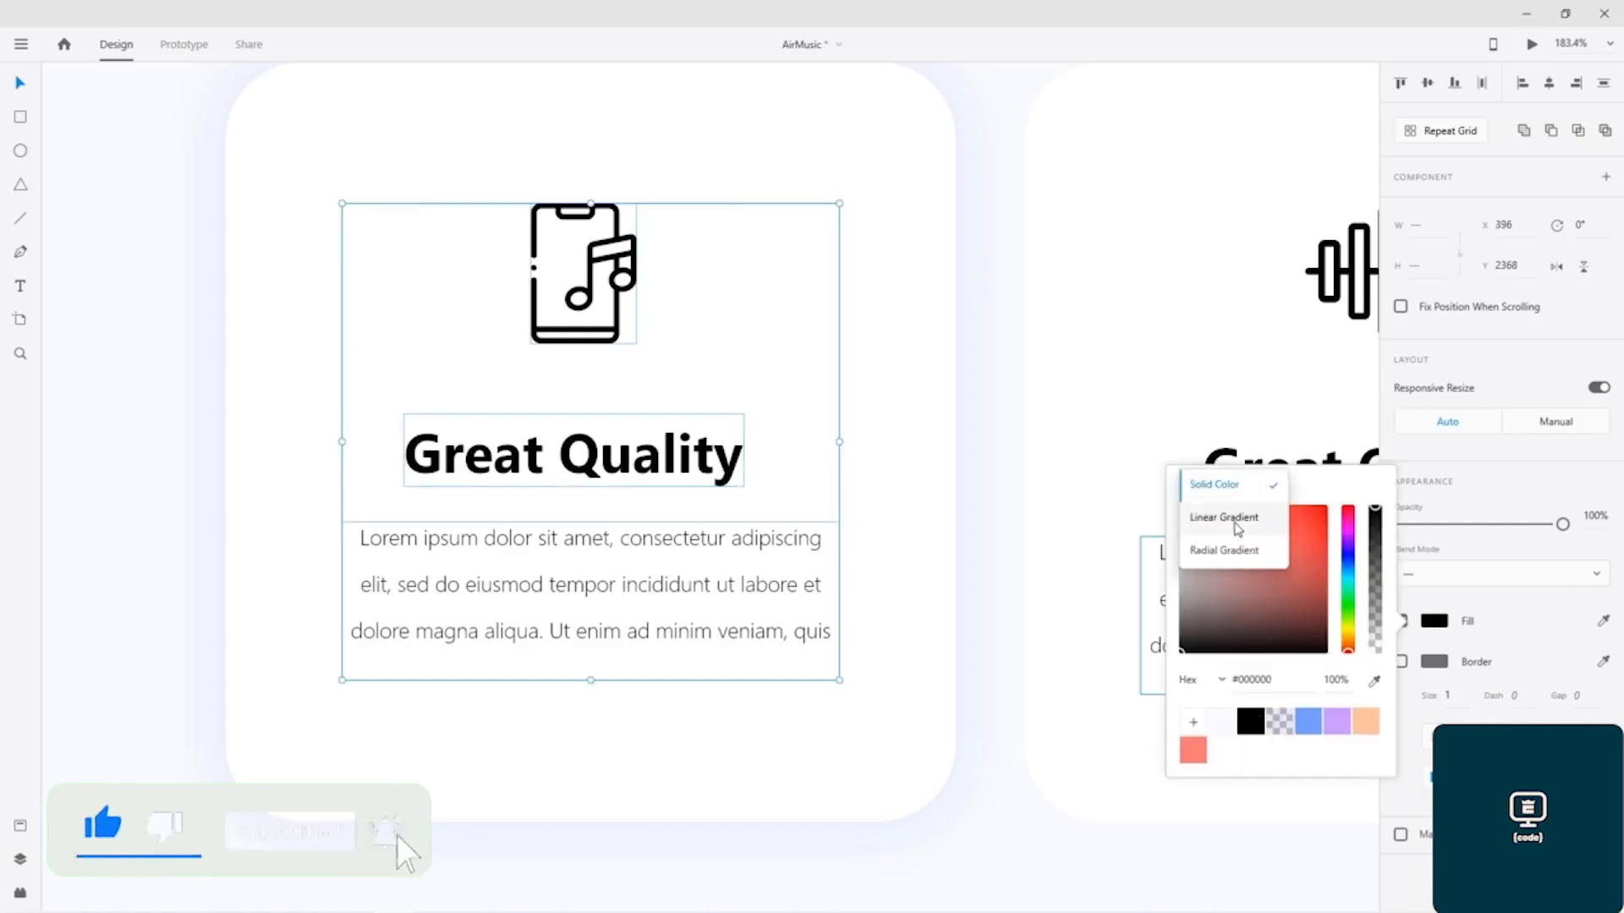
pyautogui.click(1237, 519)
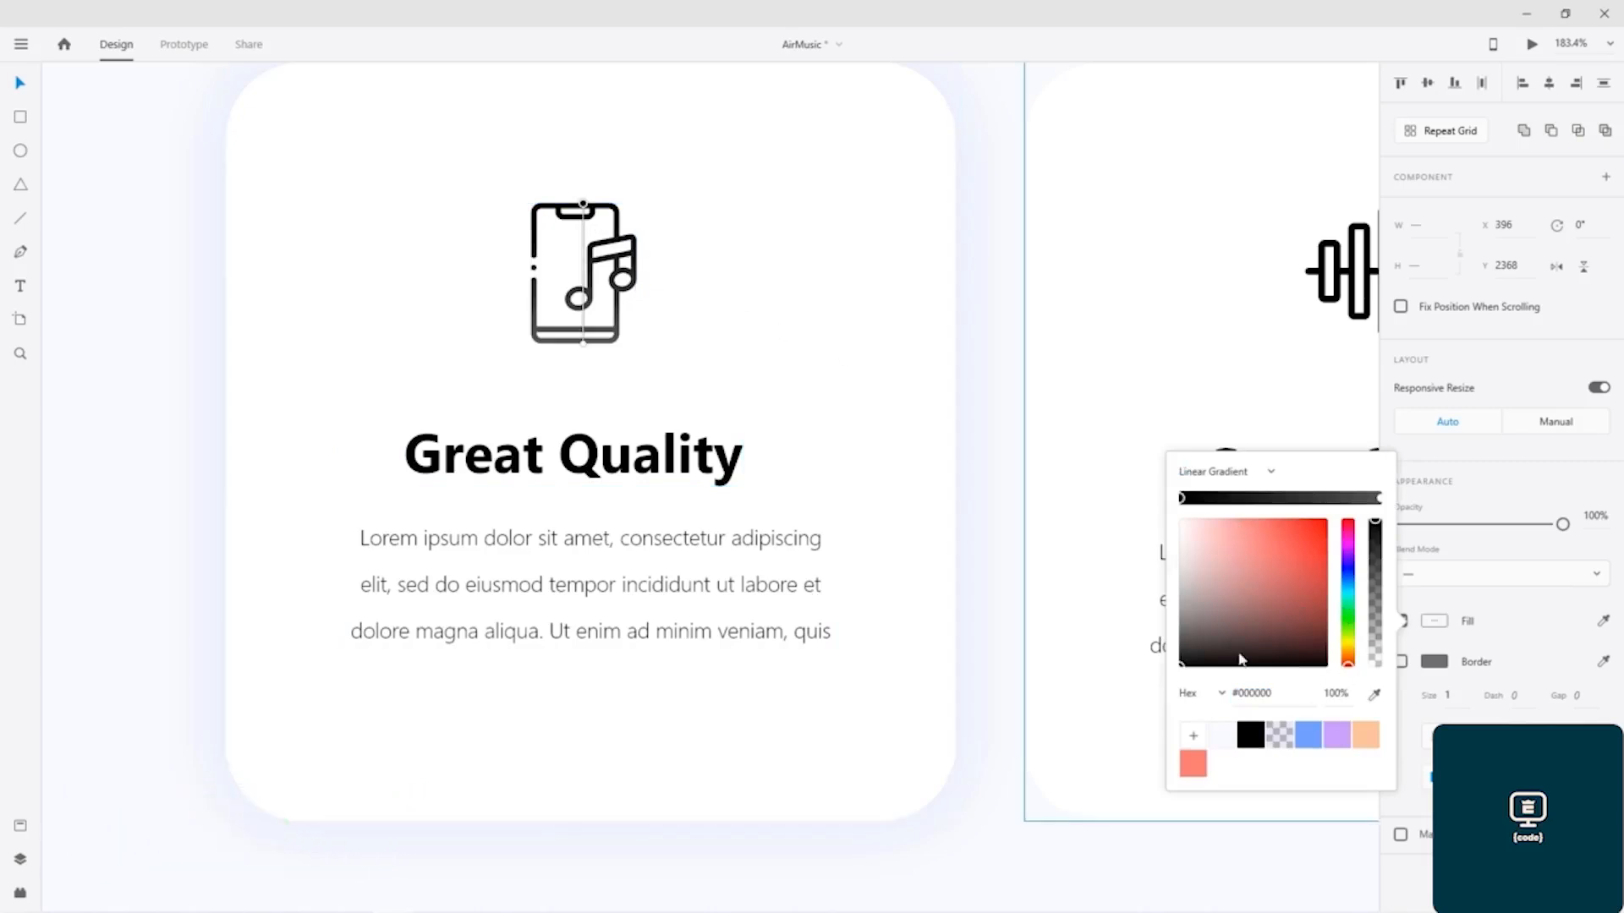
pyautogui.click(1309, 736)
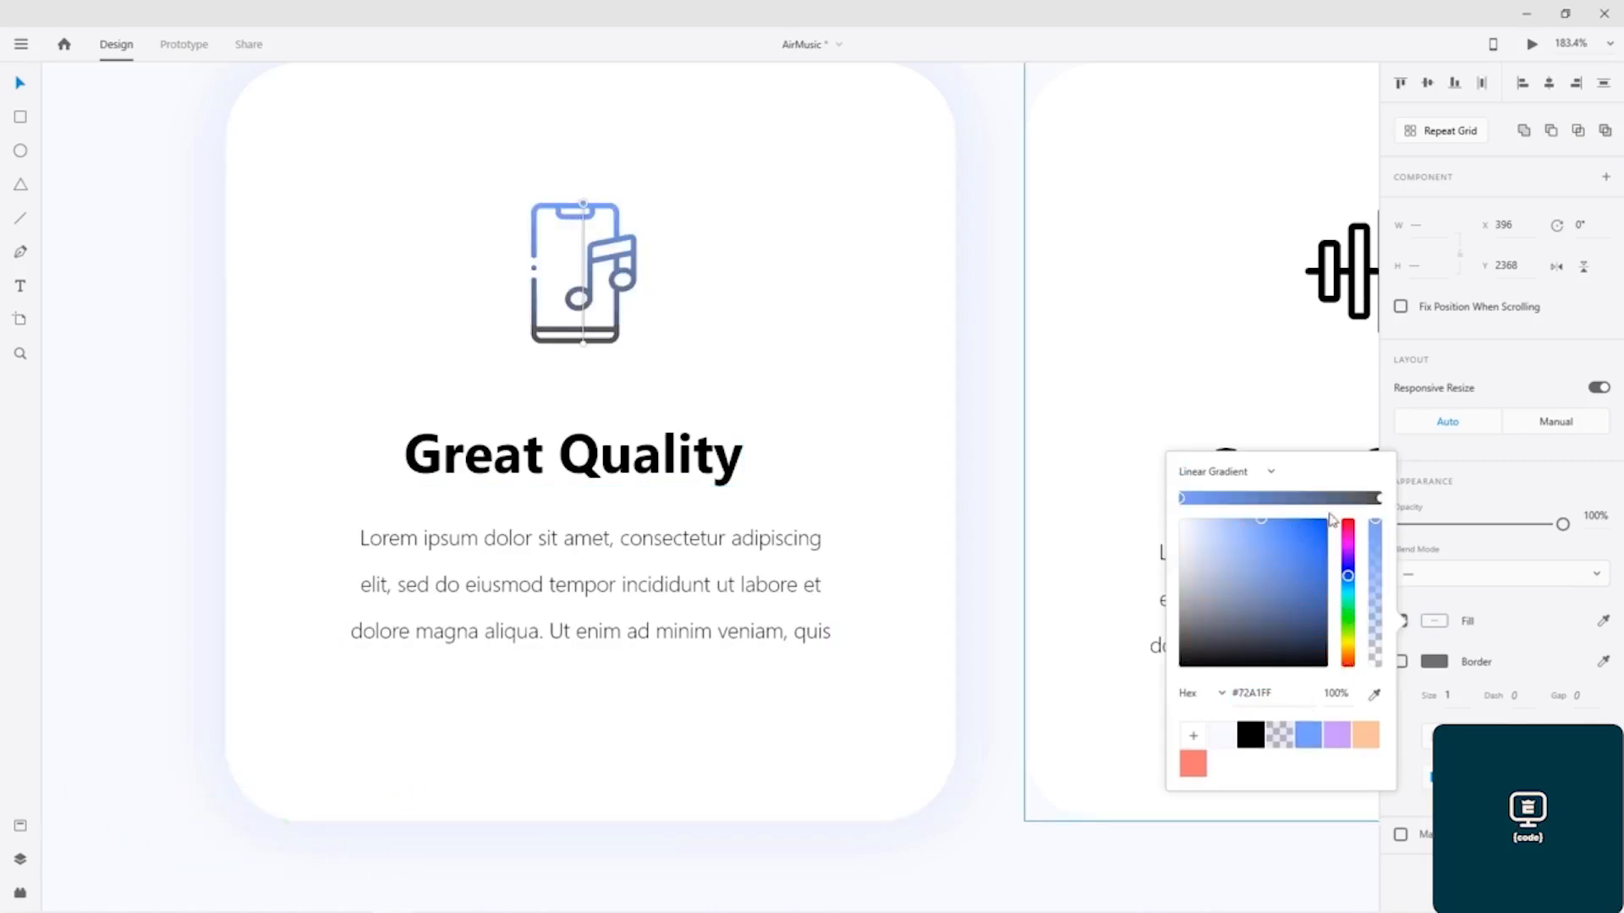
pyautogui.click(1378, 498)
pyautogui.click(1337, 735)
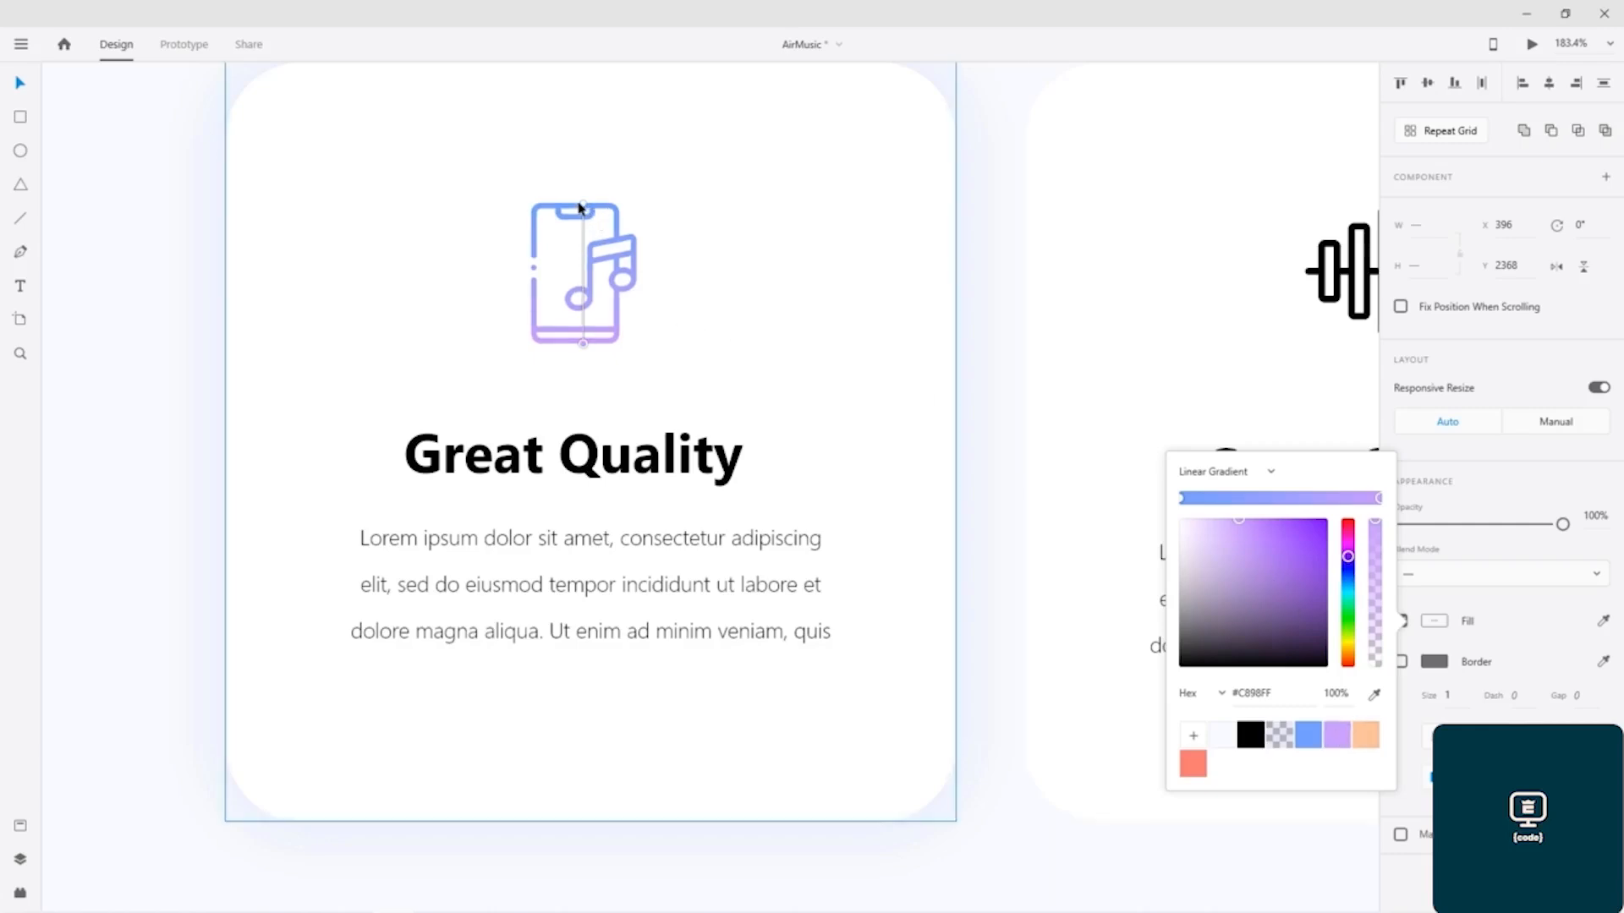
# Step: Angle the phone icon's gradient diagonally, from its upper-left corner to its lower-right corner
pyautogui.moveTo(582, 208); pyautogui.dragTo(535, 208)
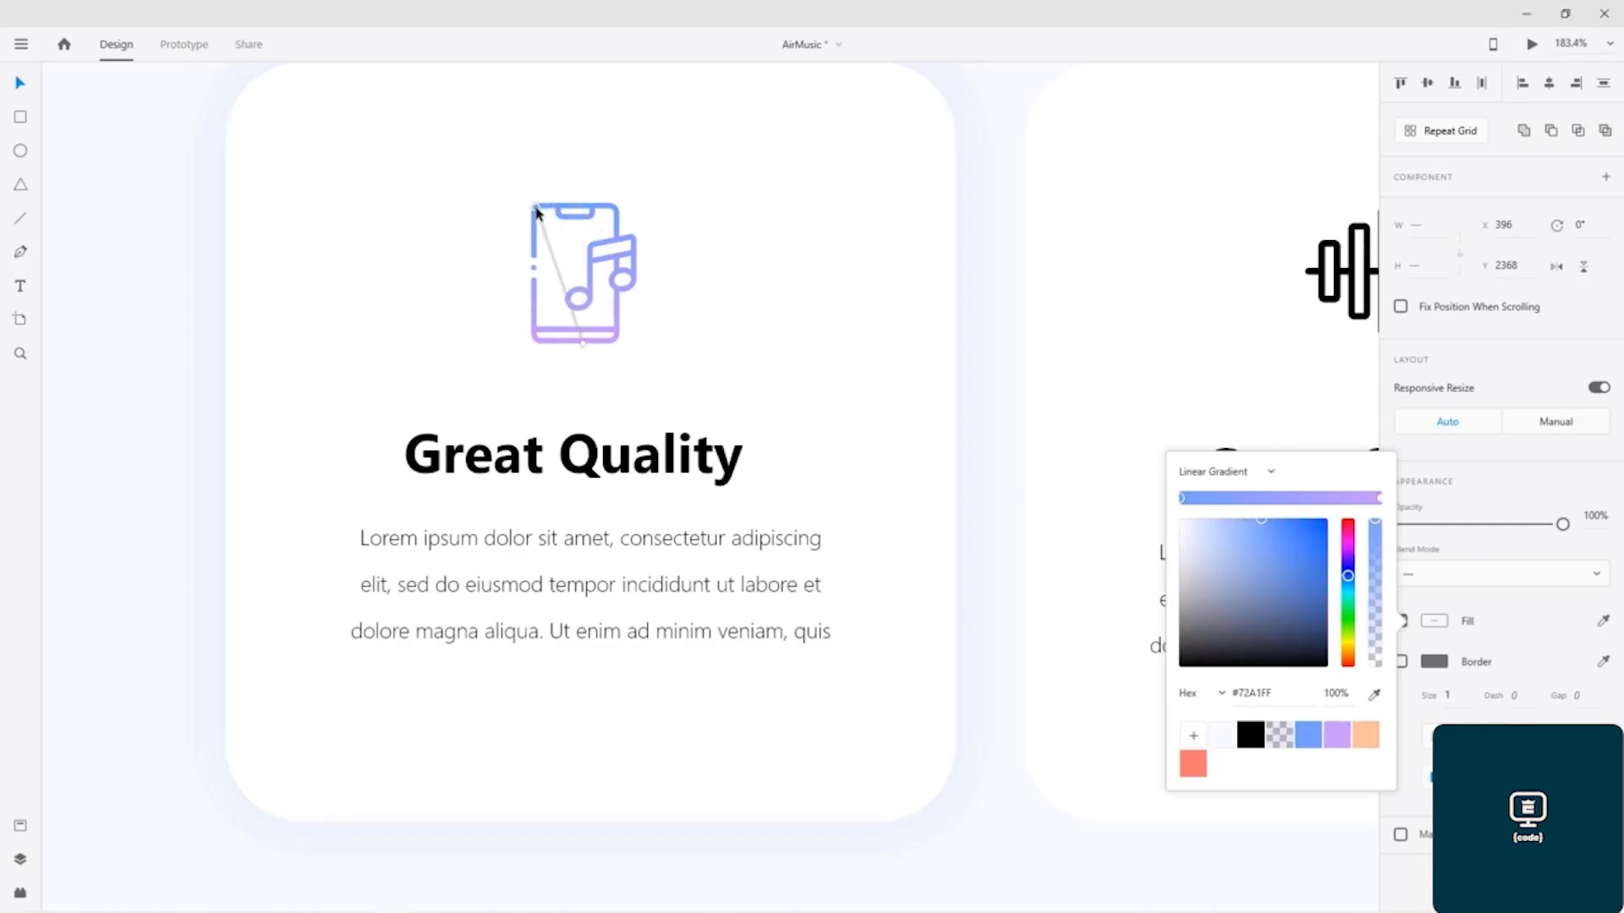
pyautogui.moveTo(589, 345); pyautogui.dragTo(616, 345)
pyautogui.click(981, 412)
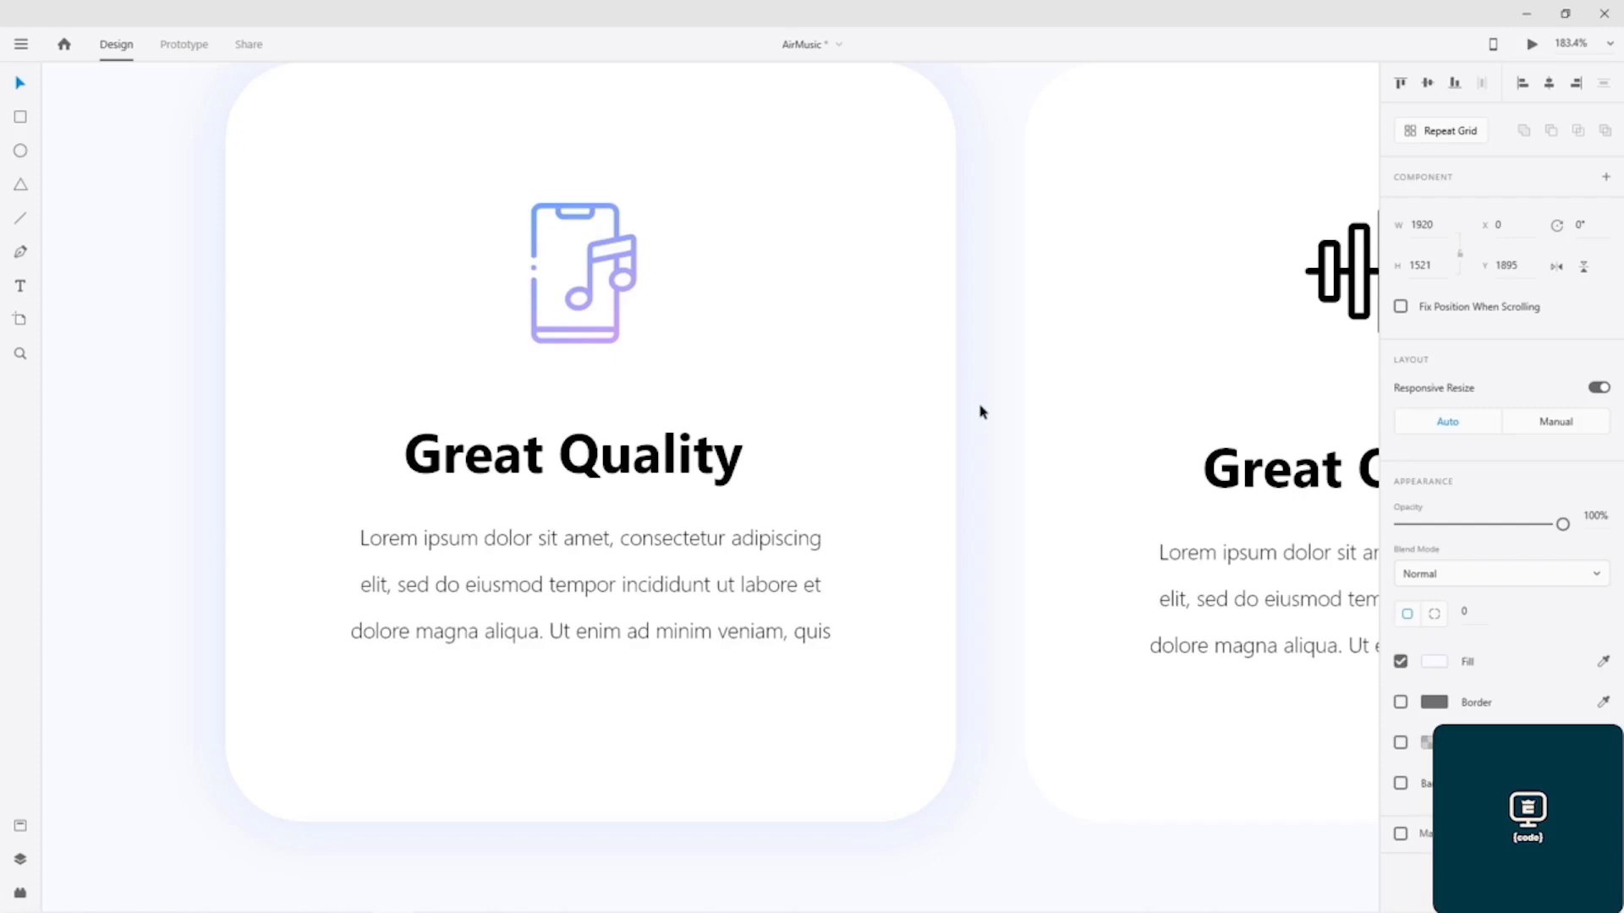
# Step: Examine the gradient bar along the upper edge of the earbuds card in the finished design
pyautogui.scroll(-8, 976, 387)
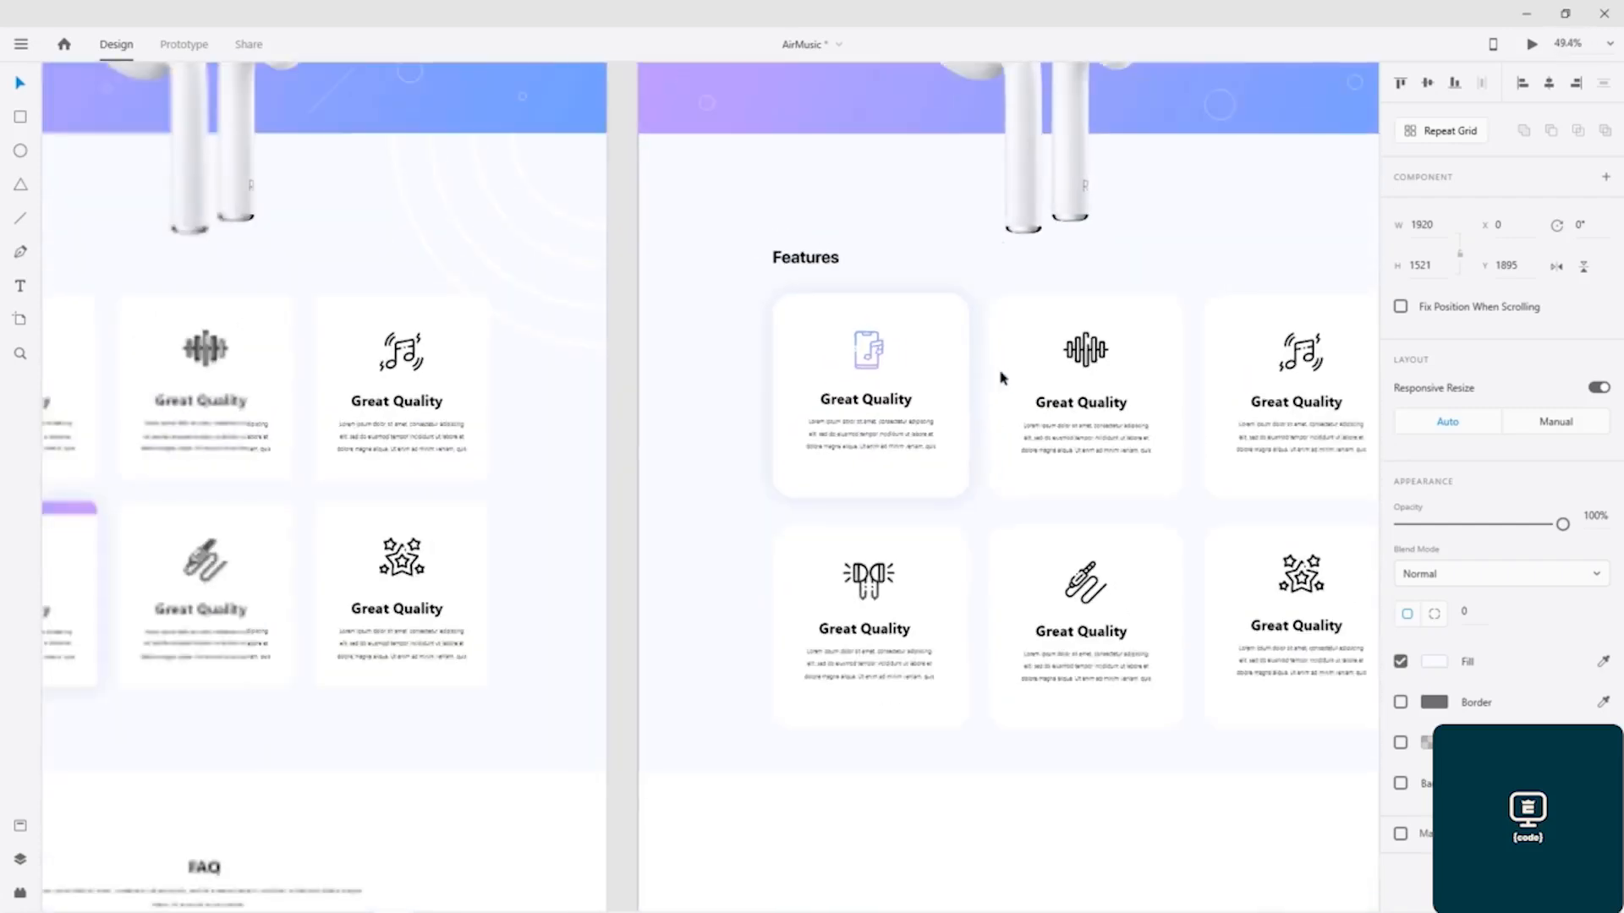
pyautogui.moveTo(881, 225); pyautogui.dragTo(662, 215)
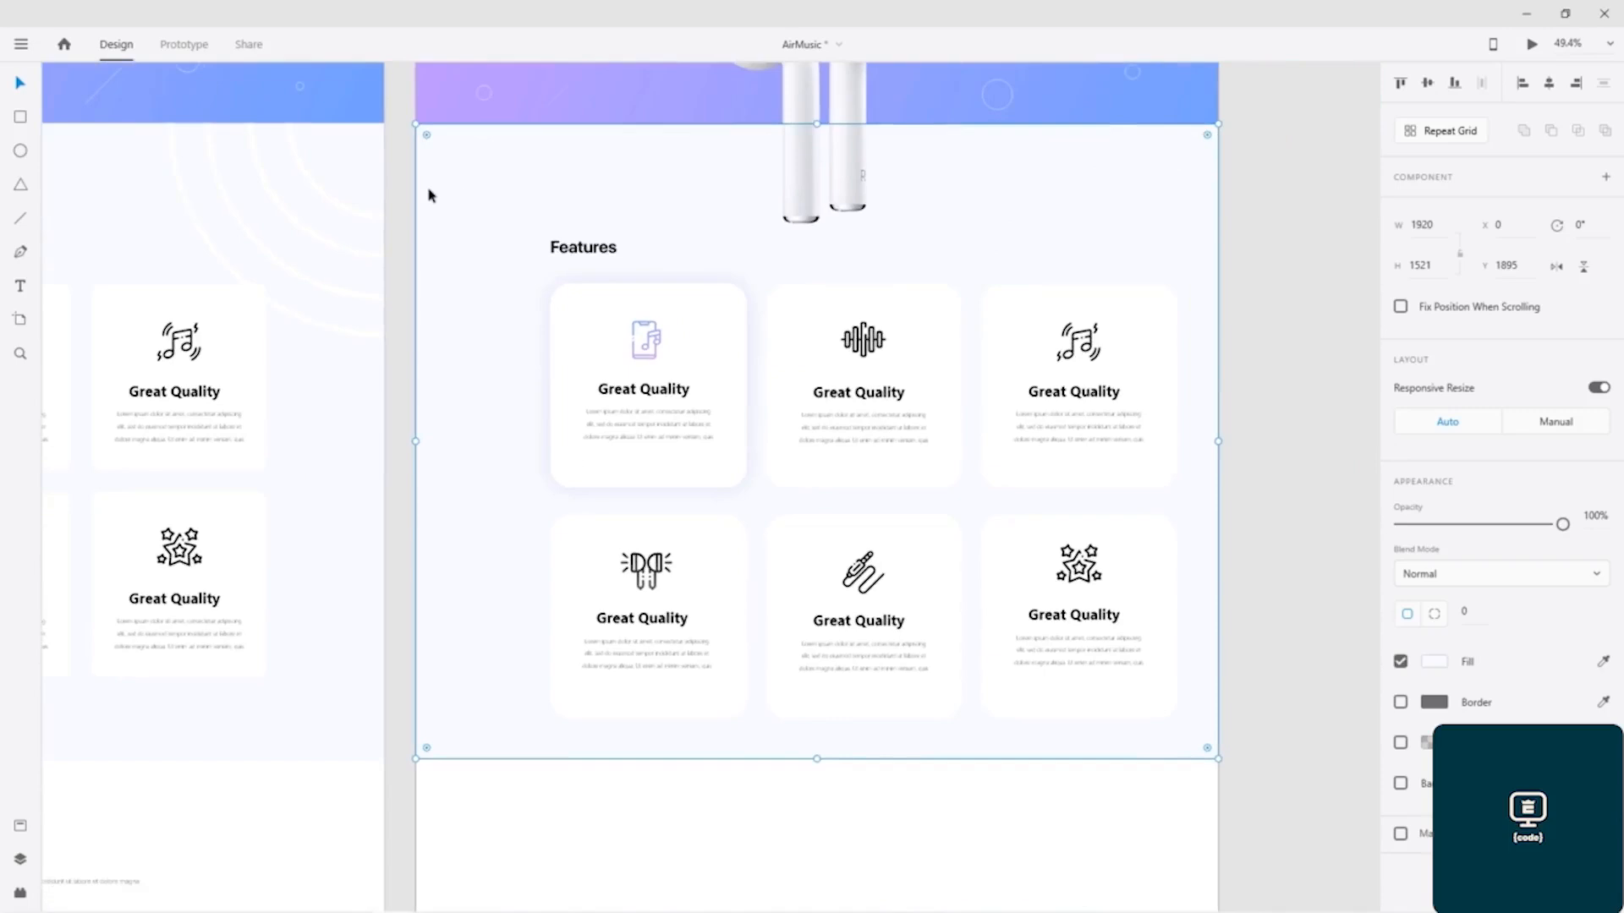
pyautogui.moveTo(442, 279); pyautogui.dragTo(1004, 239)
pyautogui.scroll(4, 333, 468)
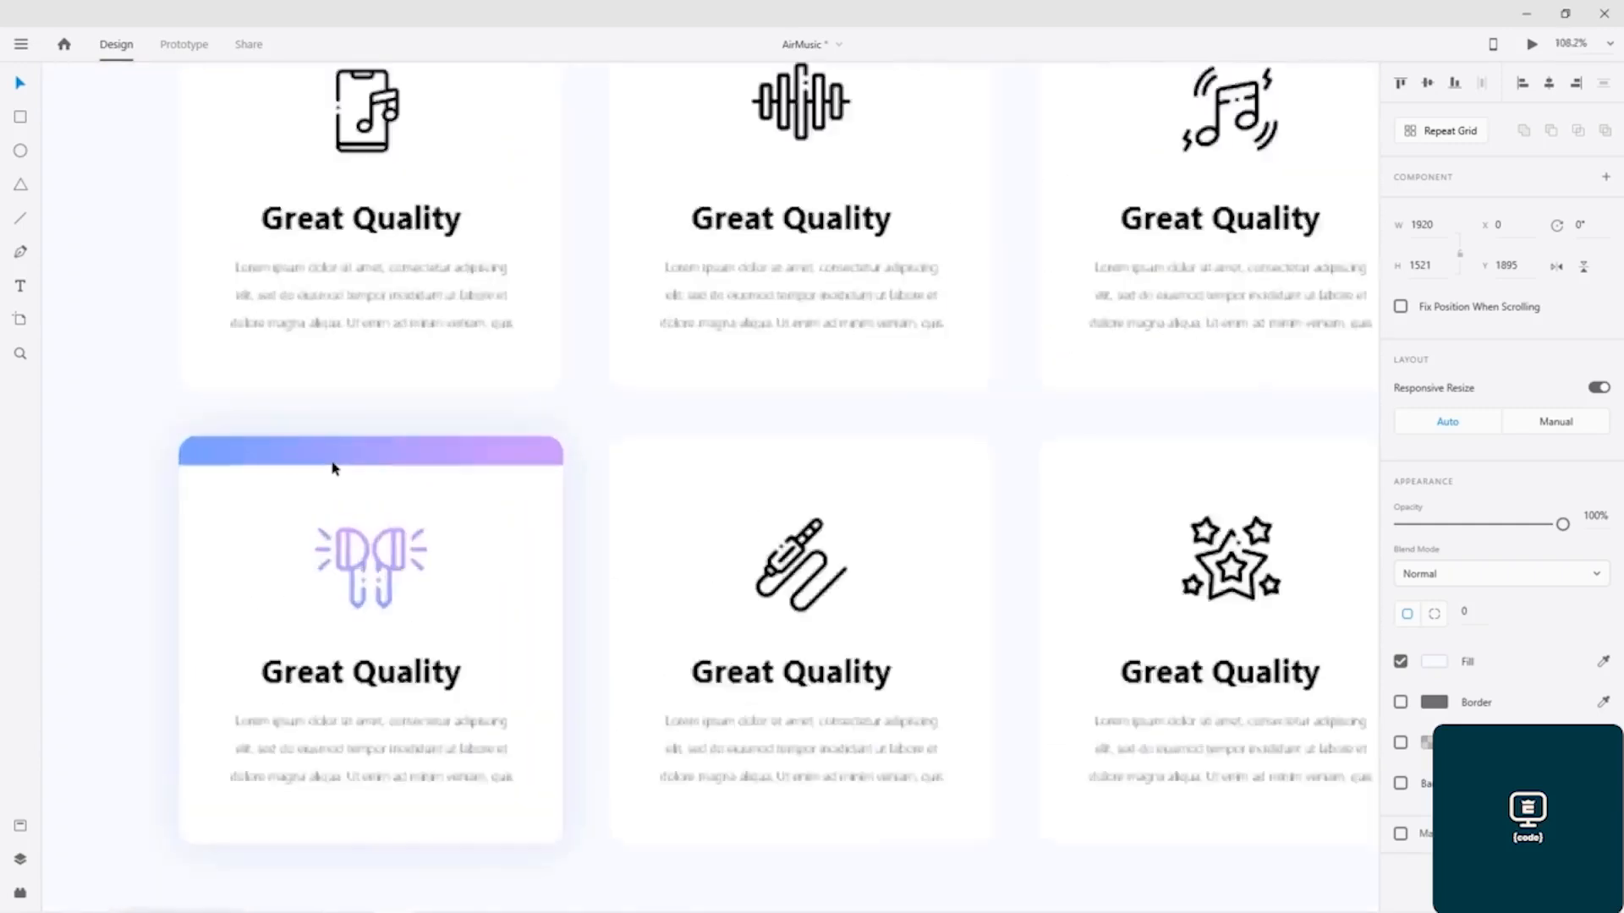
pyautogui.scroll(4, 333, 468)
pyautogui.moveTo(591, 515); pyautogui.dragTo(856, 450)
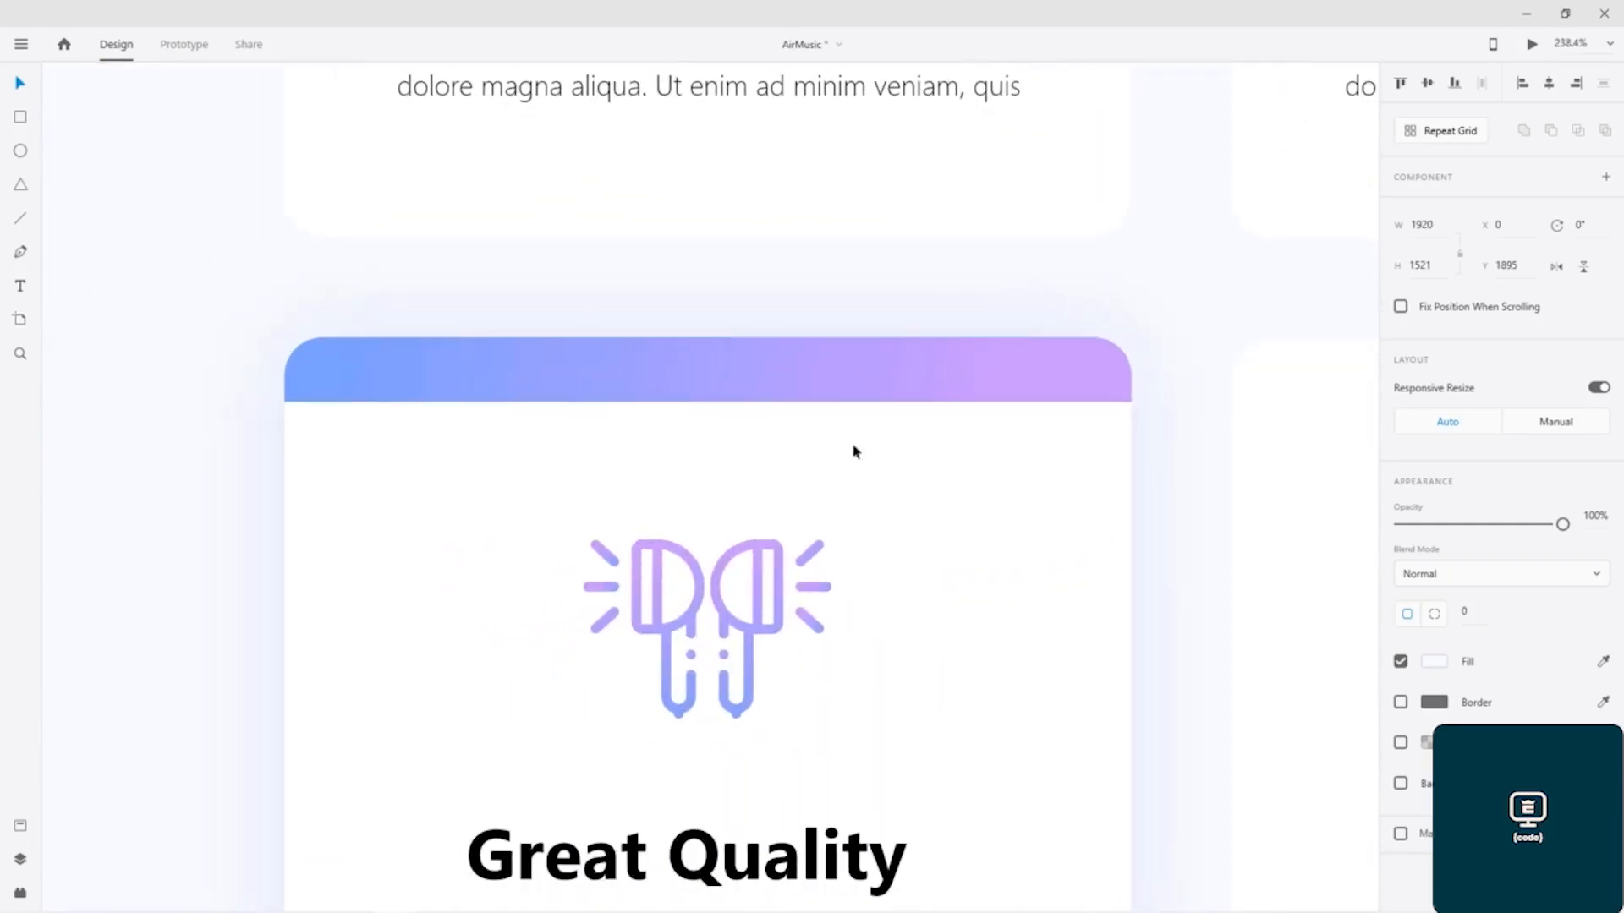
pyautogui.click(773, 384)
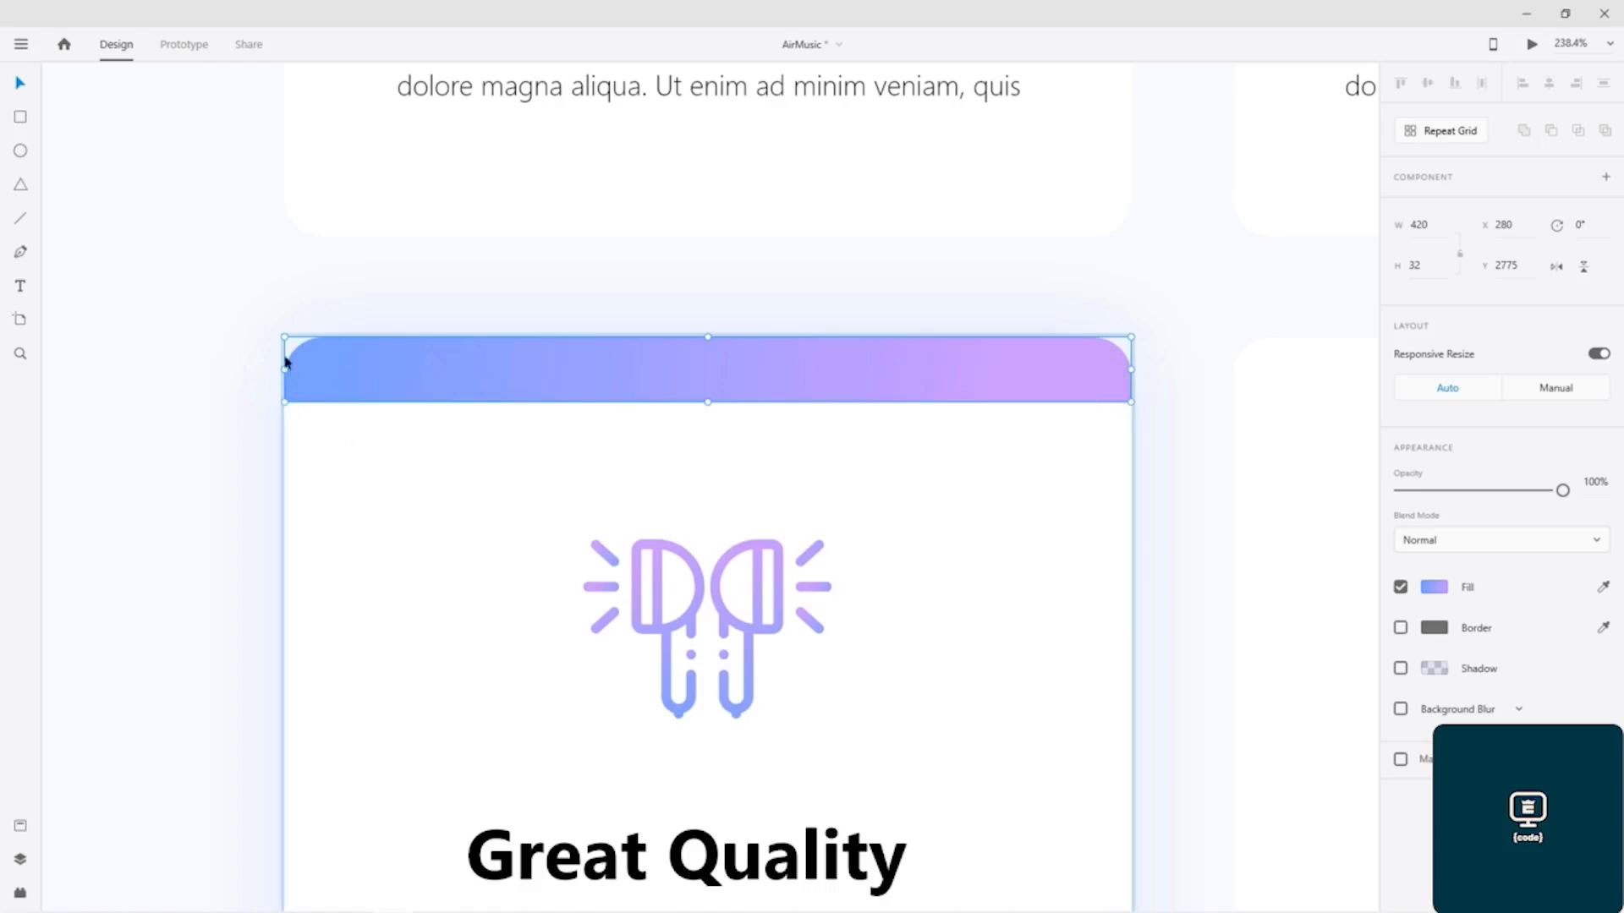
pyautogui.moveTo(330, 362)
pyautogui.mouseDown()
pyautogui.moveTo(380, 326)
pyautogui.moveTo(355, 282)
pyautogui.moveTo(352, 388)
pyautogui.moveTo(352, 362)
pyautogui.mouseUp()
pyautogui.moveTo(1226, 316); pyautogui.dragTo(119, 337)
pyautogui.moveTo(1277, 355); pyautogui.dragTo(94, 317)
pyautogui.scroll(-4, 823, 377)
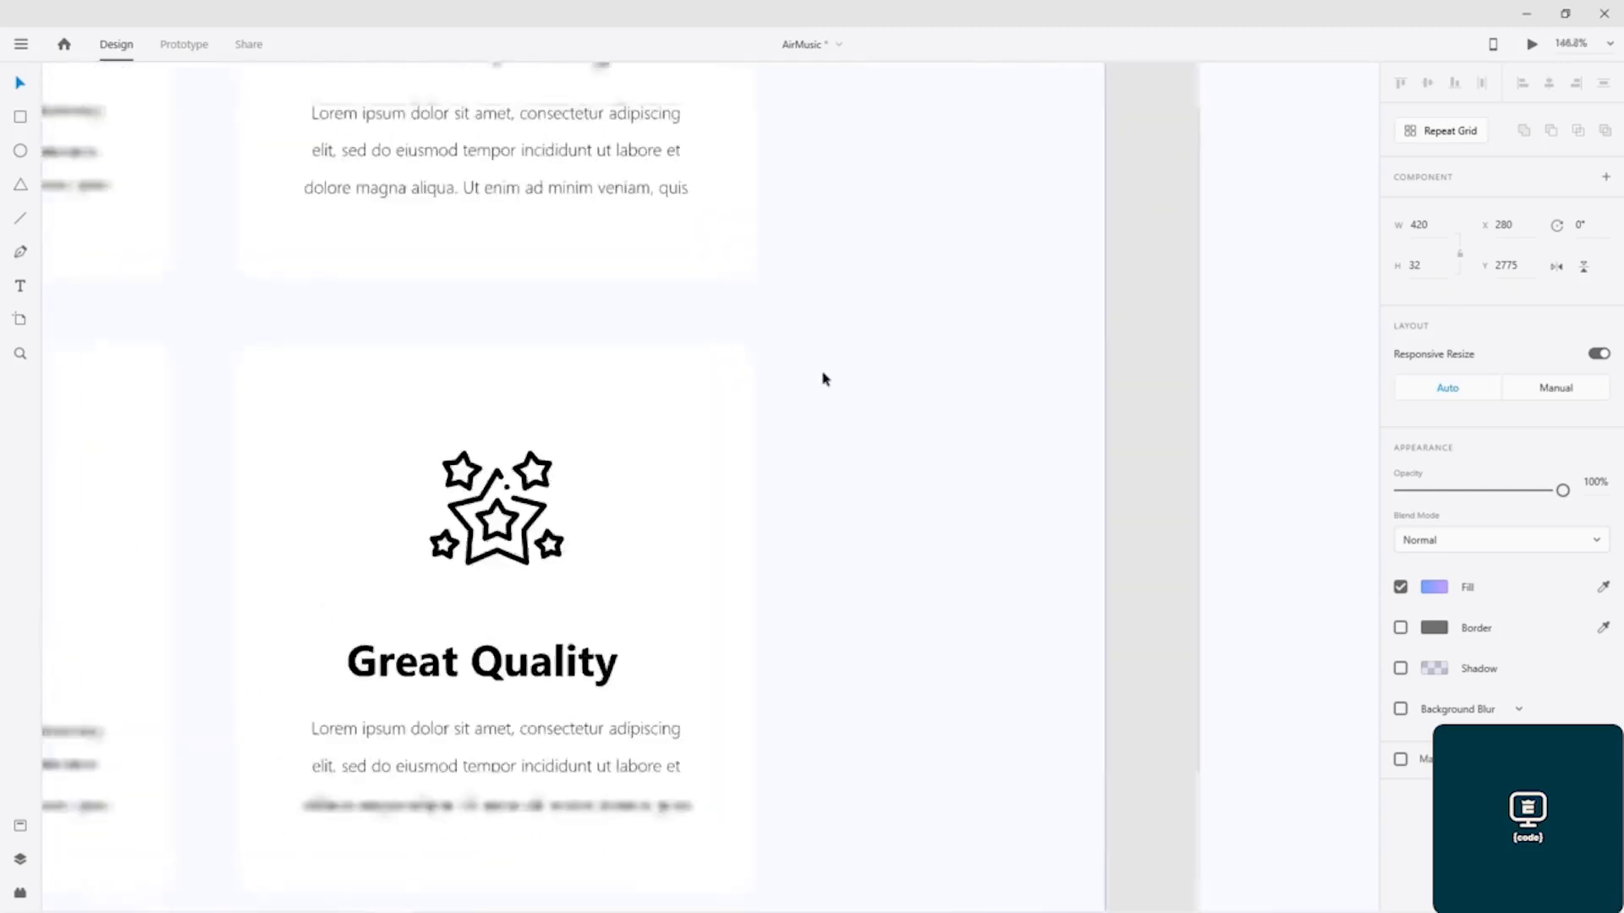
# Step: Duplicate the earbuds card's white rectangle to its left and set the copy's two lower corner radii to 0
pyautogui.moveTo(1206, 390); pyautogui.dragTo(461, 529)
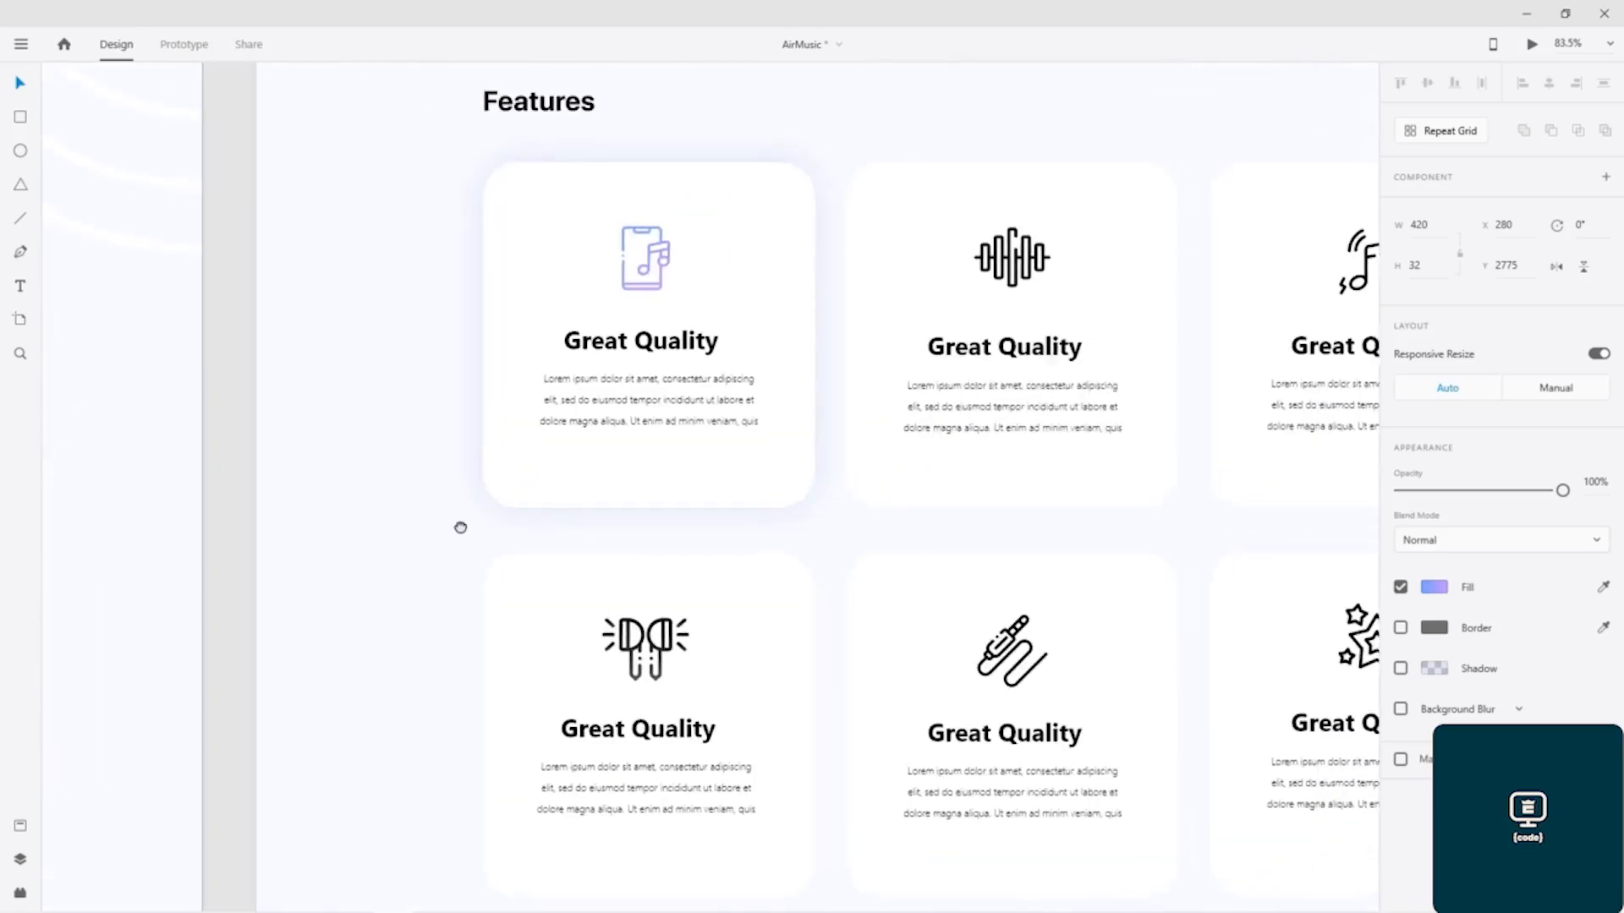
pyautogui.click(562, 593)
pyautogui.moveTo(562, 593); pyautogui.dragTo(404, 592)
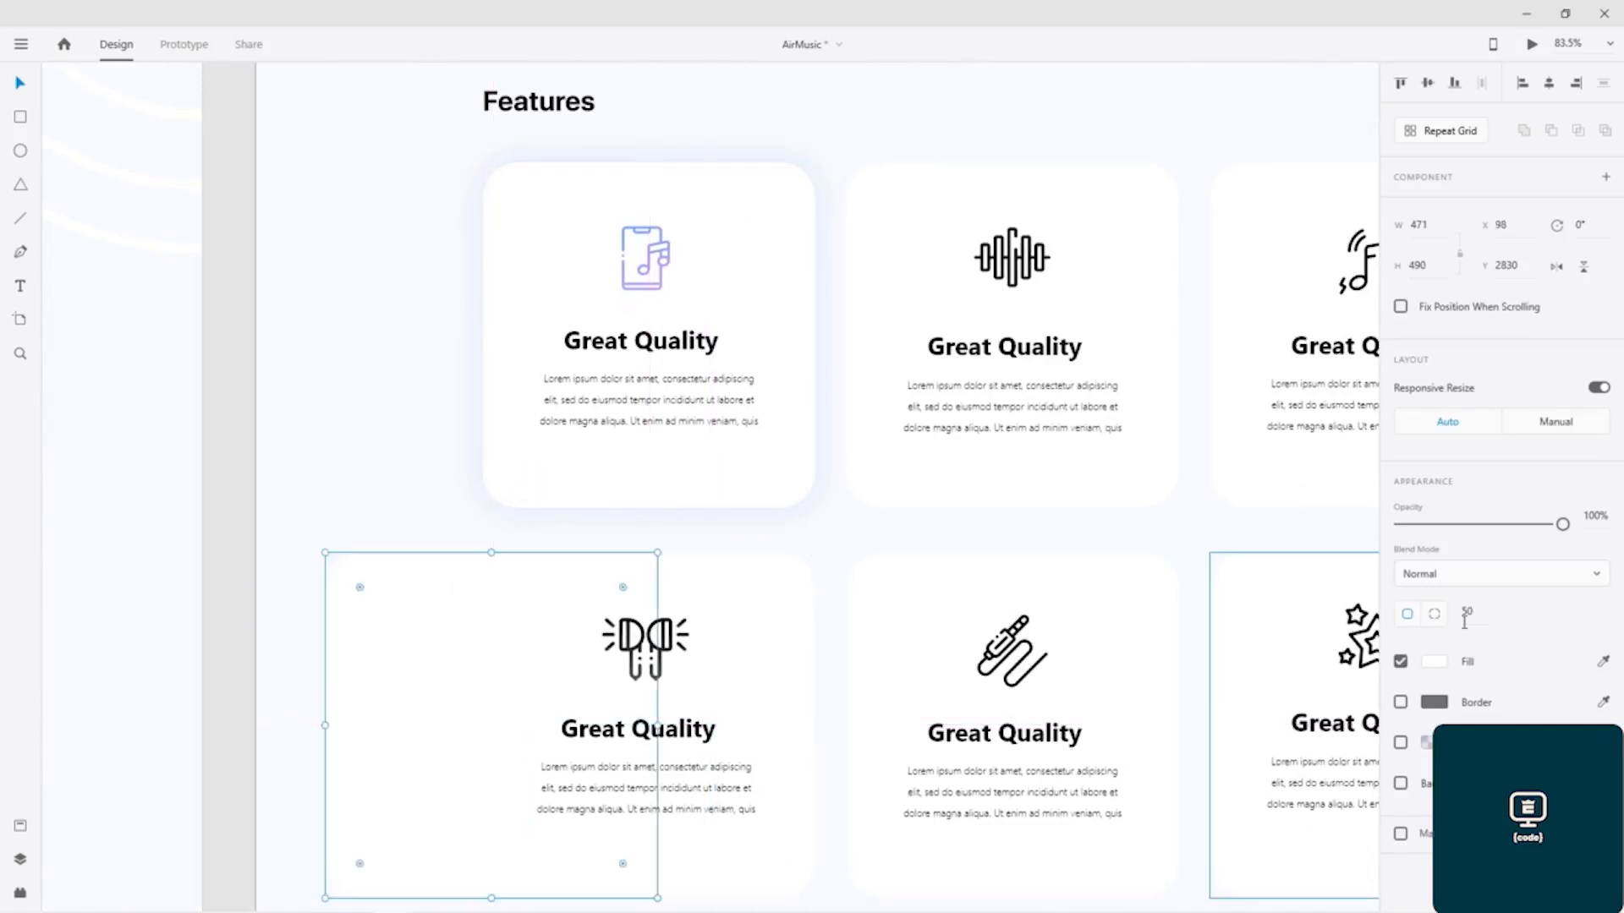
pyautogui.click(1438, 617)
pyautogui.moveTo(1564, 611); pyautogui.dragTo(1530, 618)
pyautogui.write('0')
pyautogui.press('Tab')
pyautogui.write('0')
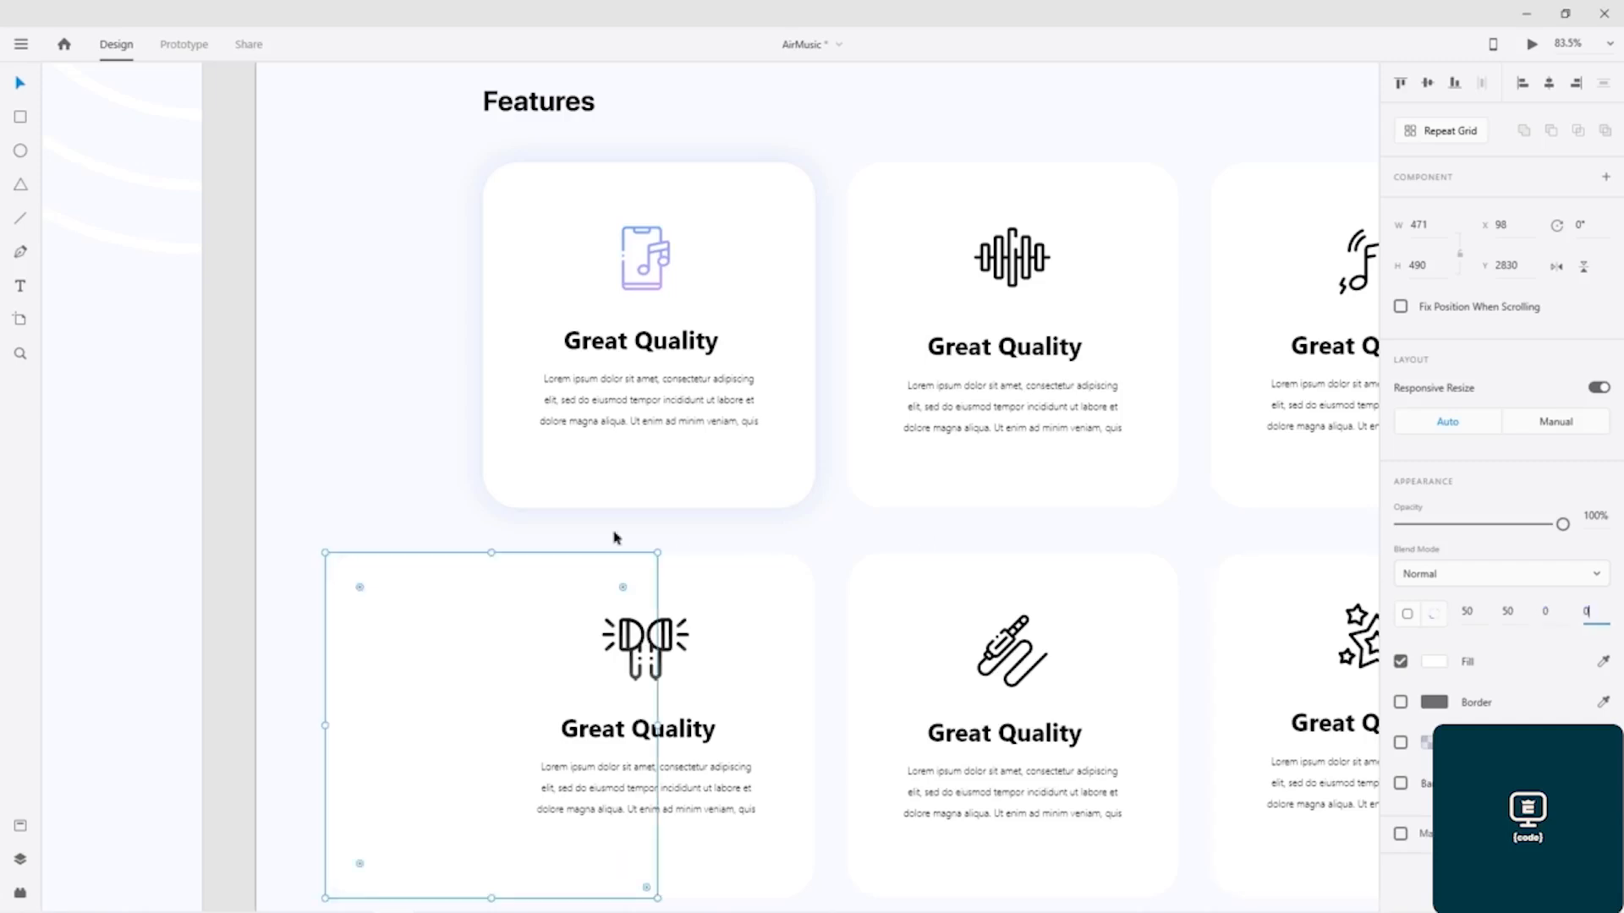
pyautogui.click(327, 433)
# Step: Shorten the copied rectangle to a strip 57 high and move it into the gap above the earbuds card
pyautogui.click(377, 633)
pyautogui.moveTo(492, 898); pyautogui.dragTo(512, 586)
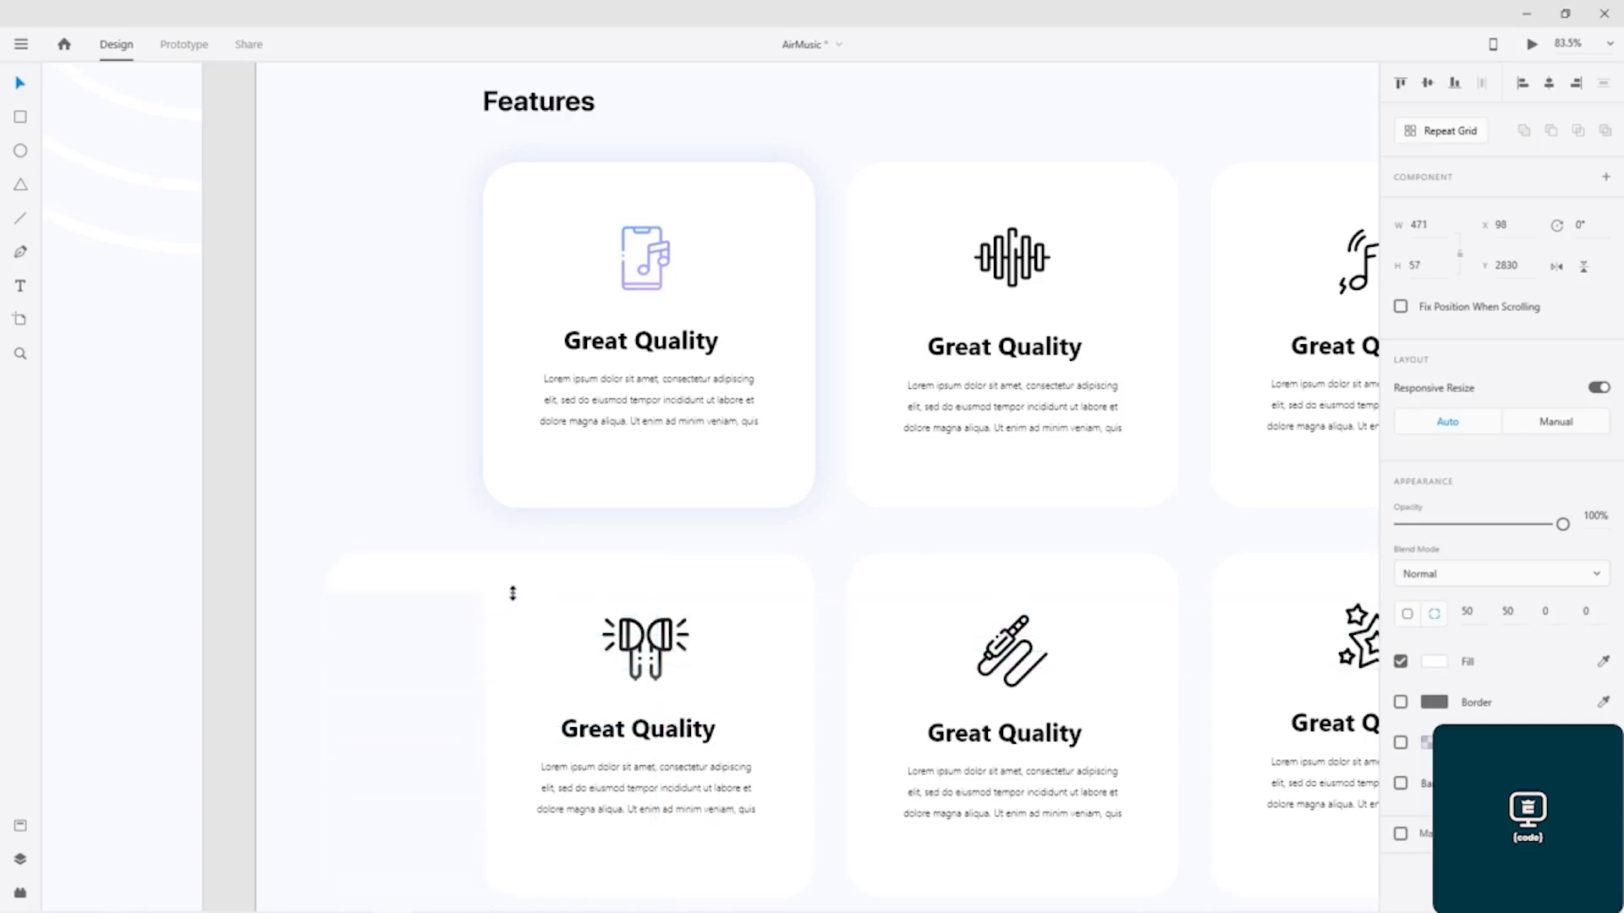
pyautogui.moveTo(435, 581); pyautogui.dragTo(396, 539)
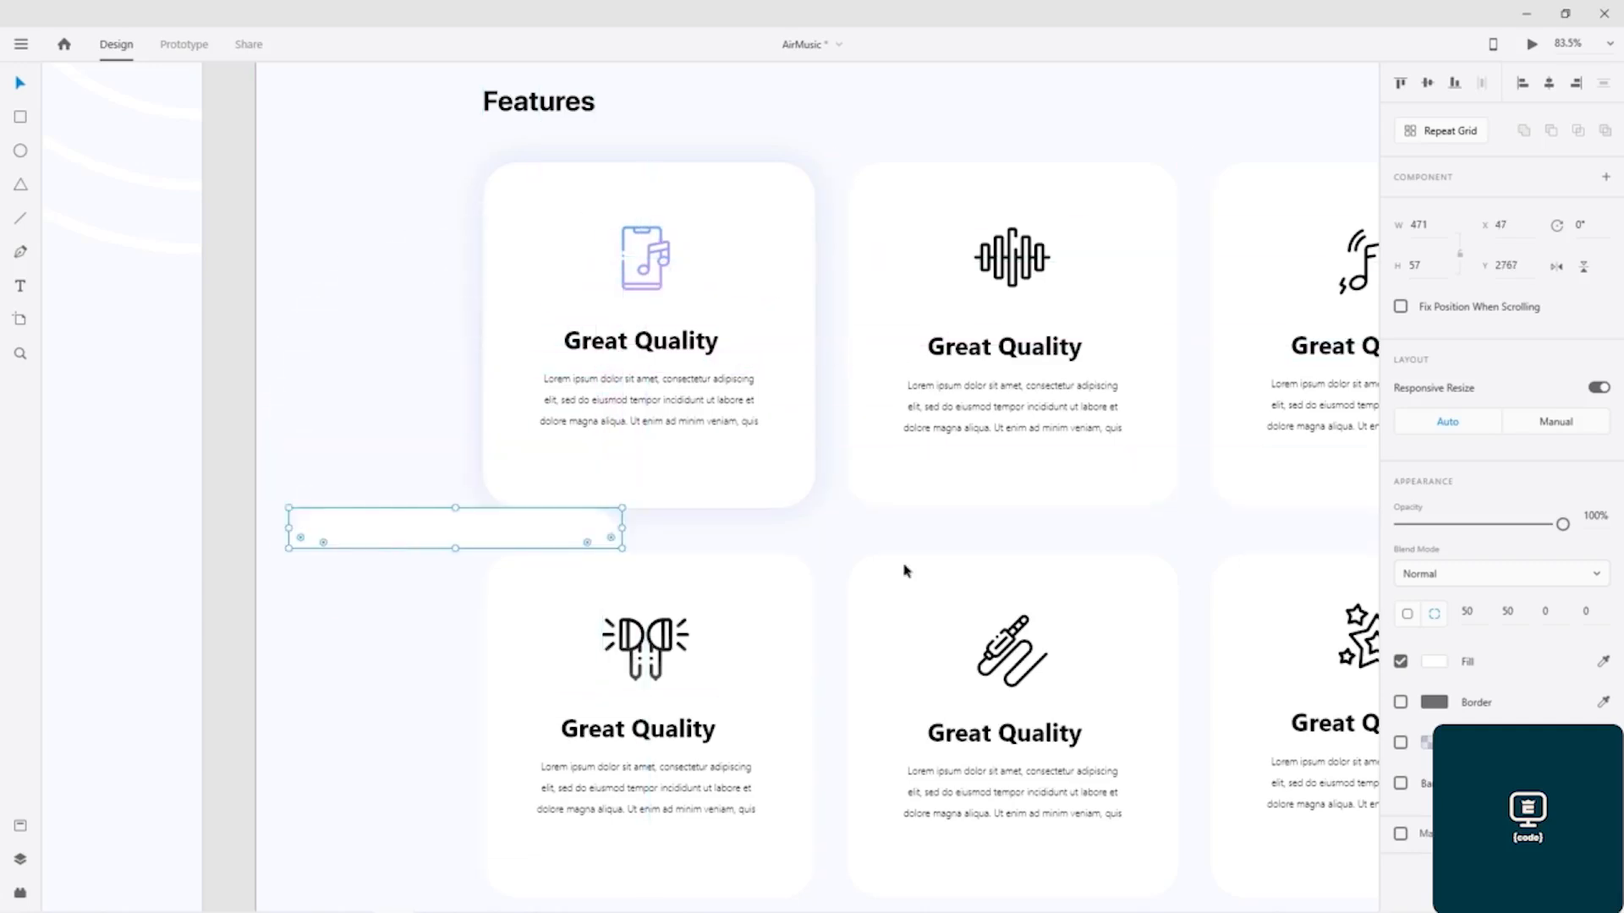
# Step: Fill the strip with a linear gradient from blue #72A1FF to the saved light purple
pyautogui.click(1428, 665)
pyautogui.click(1218, 528)
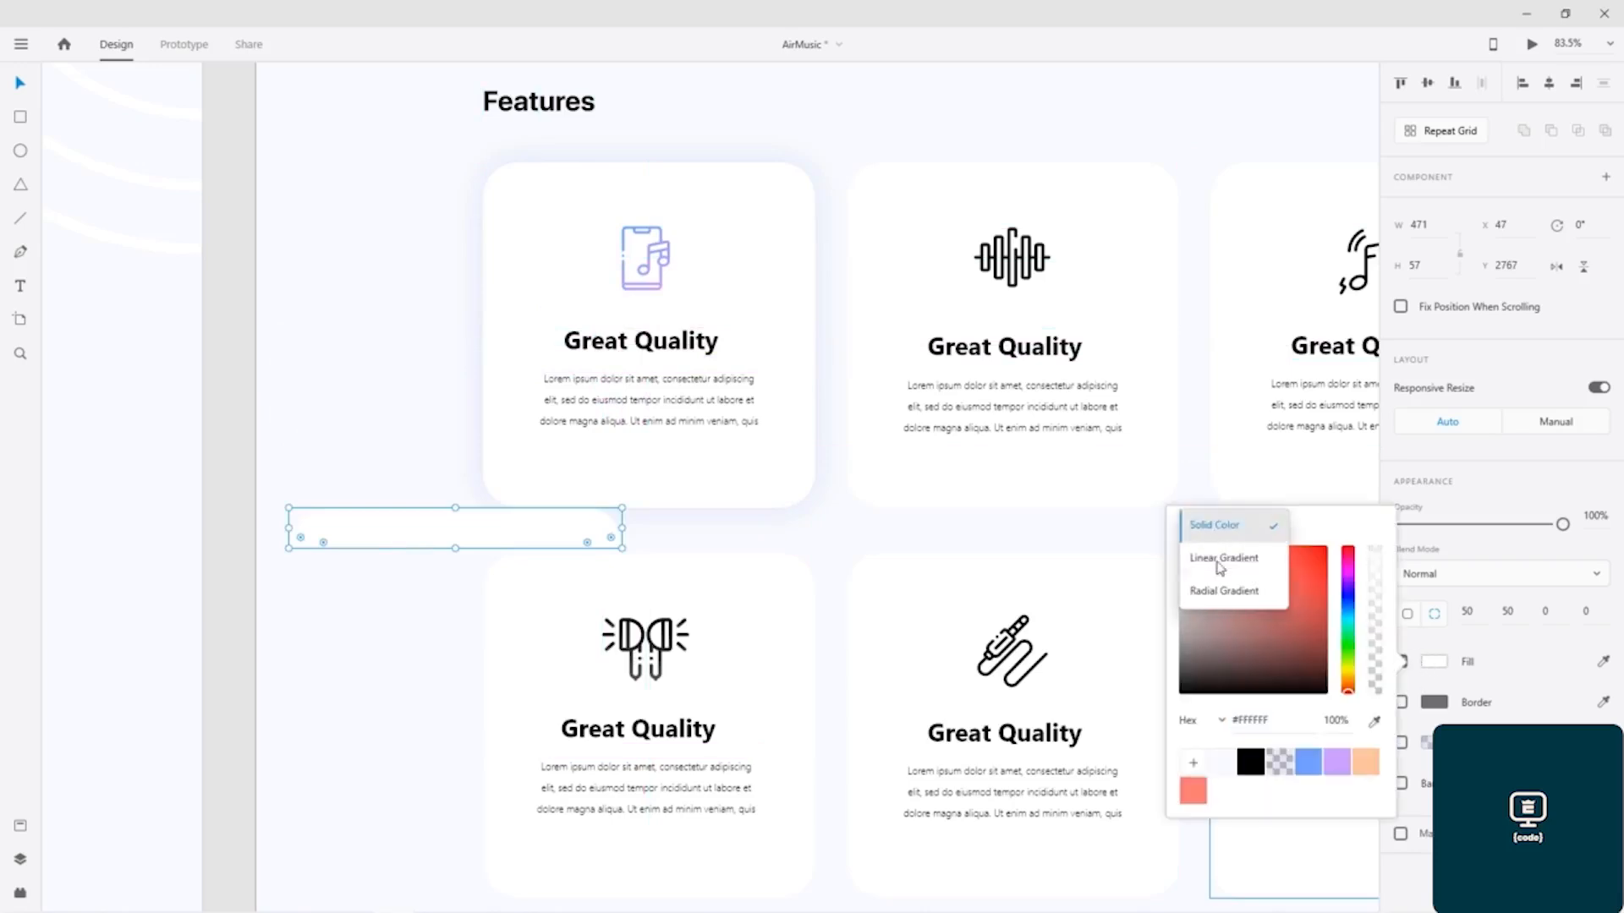
pyautogui.click(1222, 558)
pyautogui.click(1182, 541)
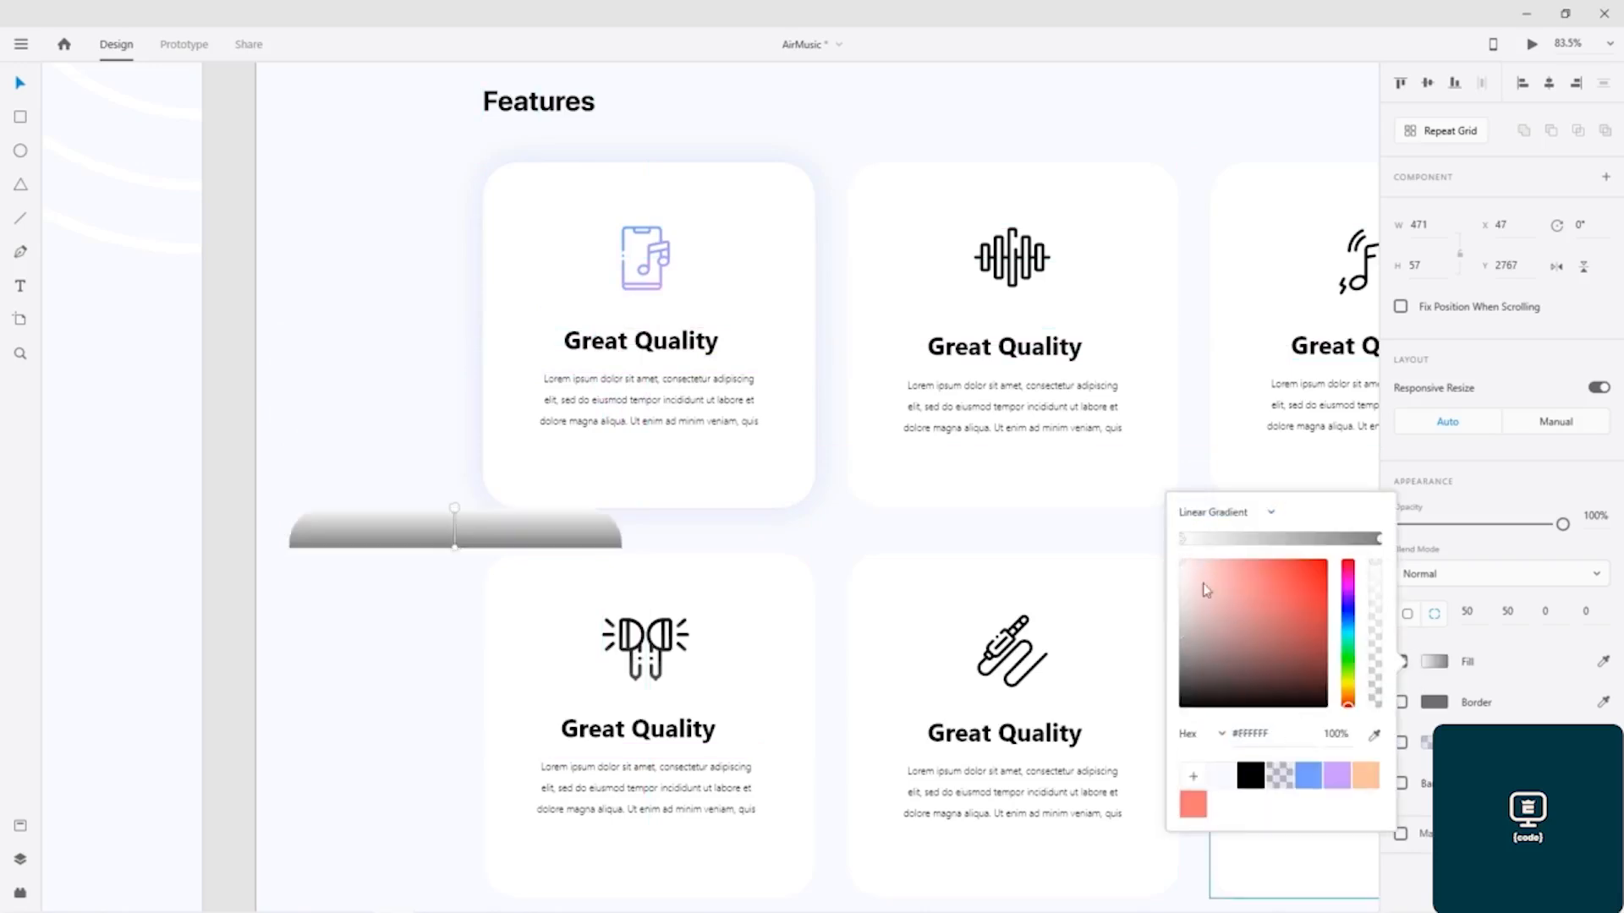
pyautogui.click(1309, 775)
pyautogui.click(1380, 539)
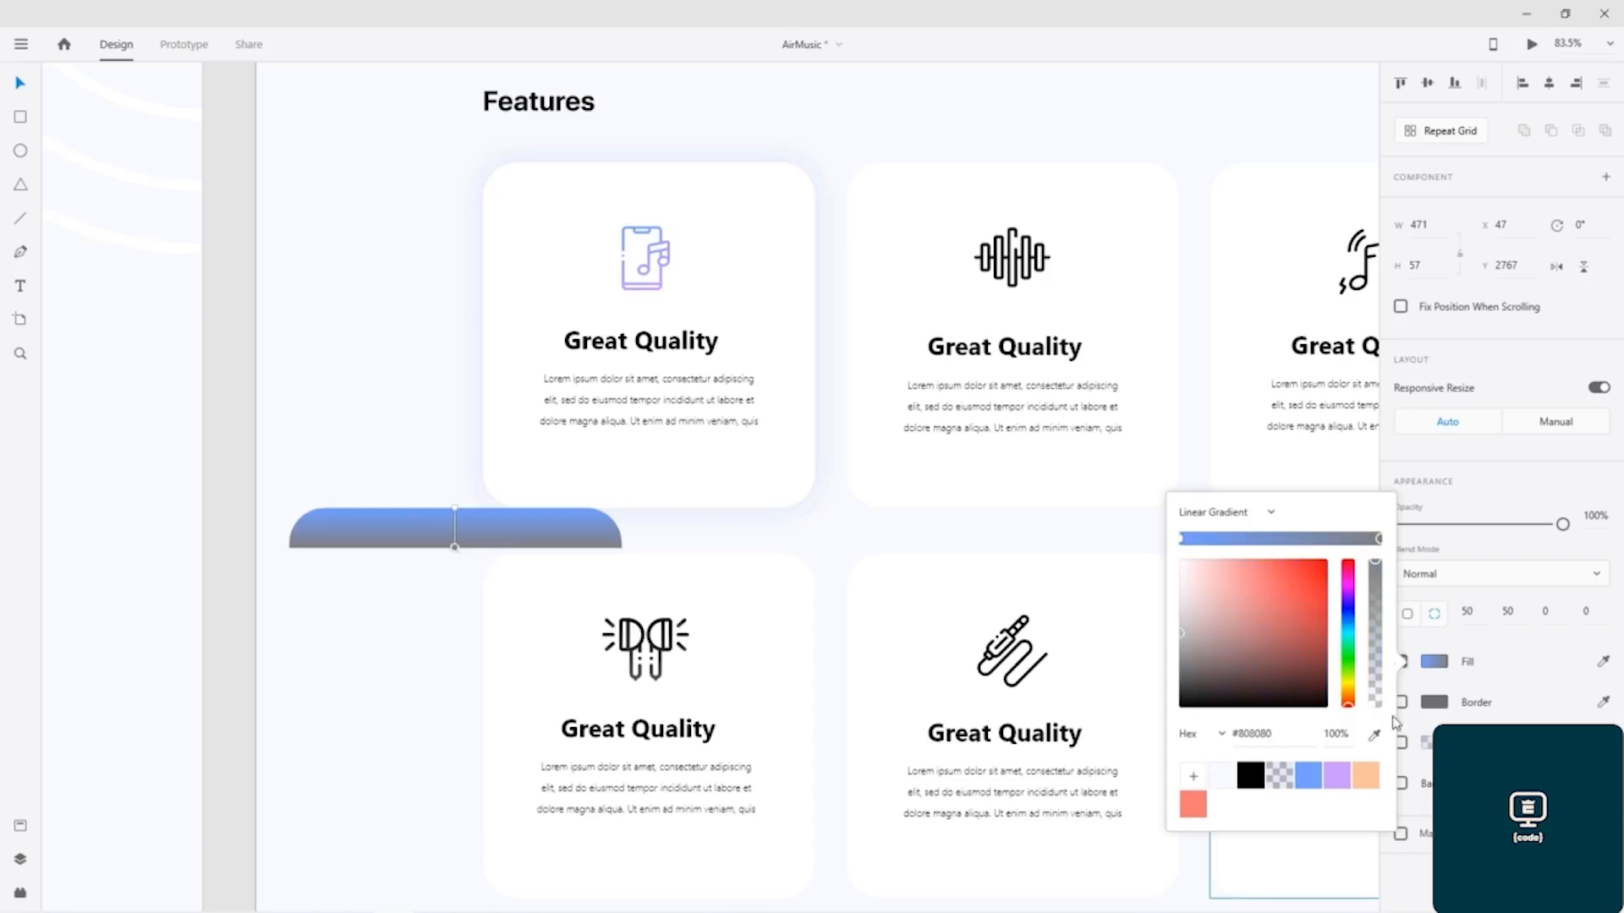
pyautogui.click(1336, 775)
# Step: Stretch the strip's gradient lengthwise, with blue at the left end and purple at the right end
pyautogui.moveTo(455, 512); pyautogui.dragTo(318, 514)
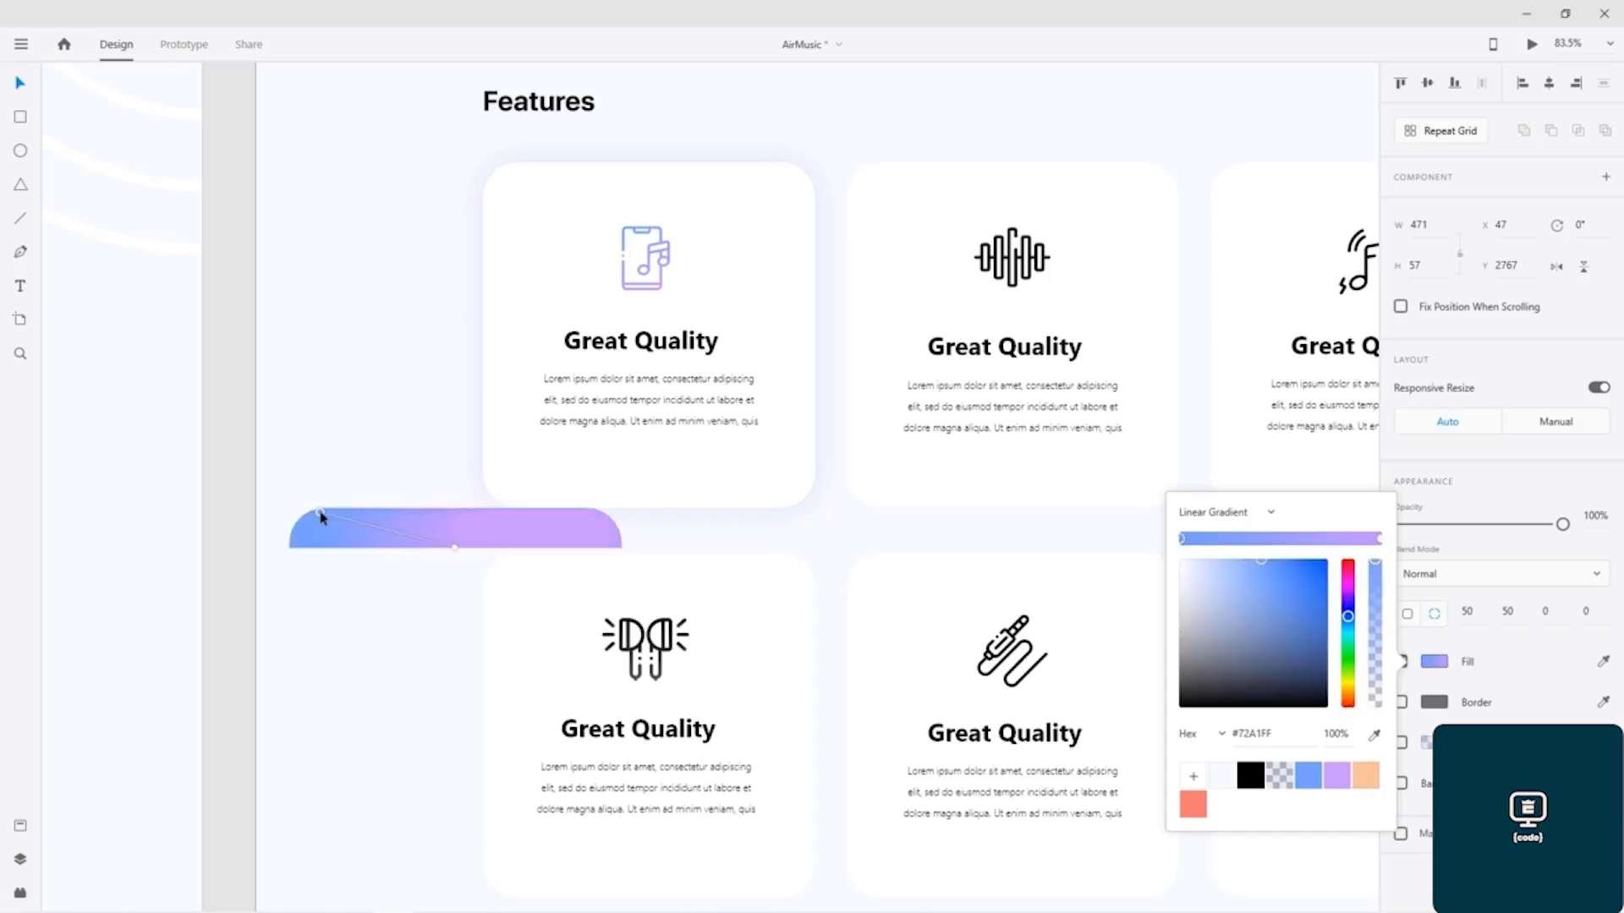
pyautogui.moveTo(454, 550); pyautogui.dragTo(614, 548)
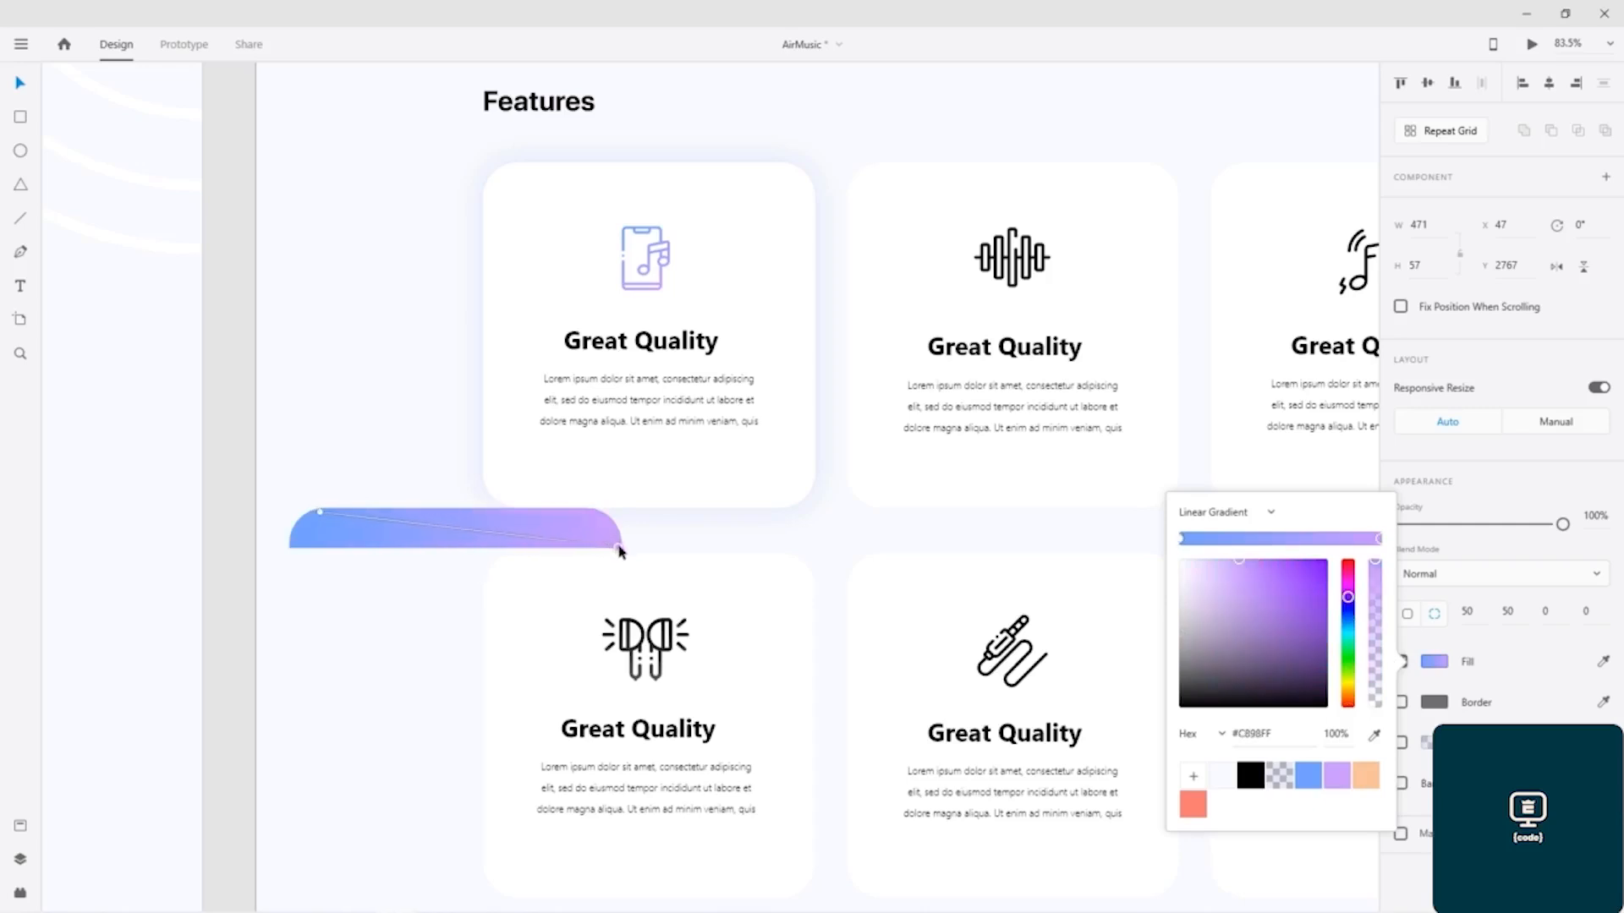
pyautogui.click(352, 591)
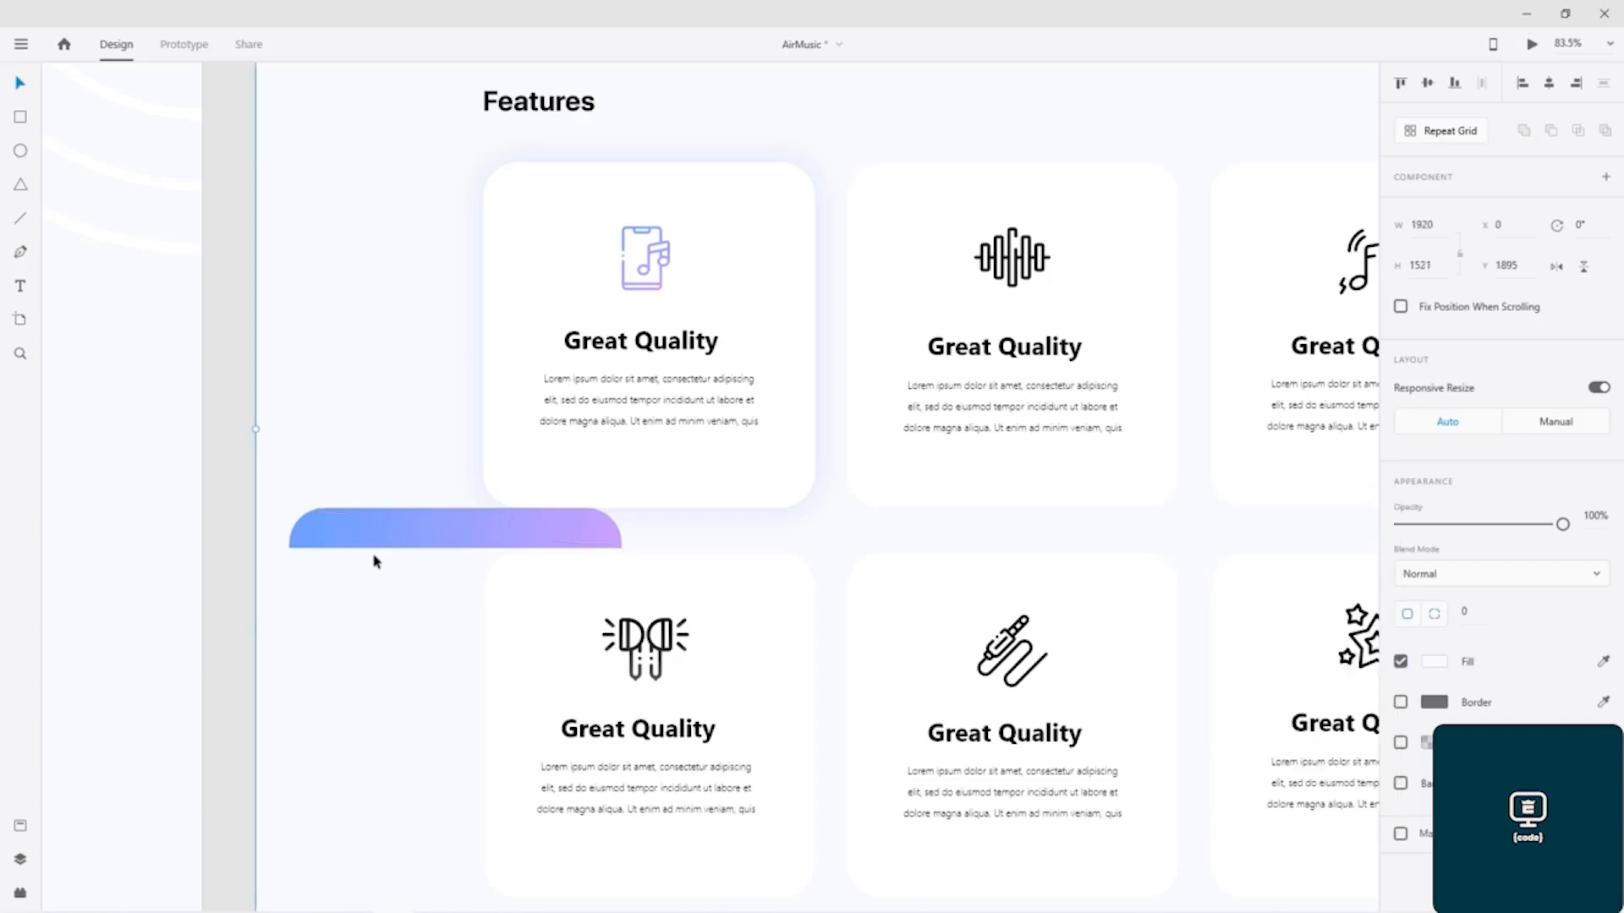
# Step: Cut the gradient strip, paste it in front of the first upper card's rectangle, and place it near the card's upper edge
pyautogui.hotkey('ctrl', 'x')
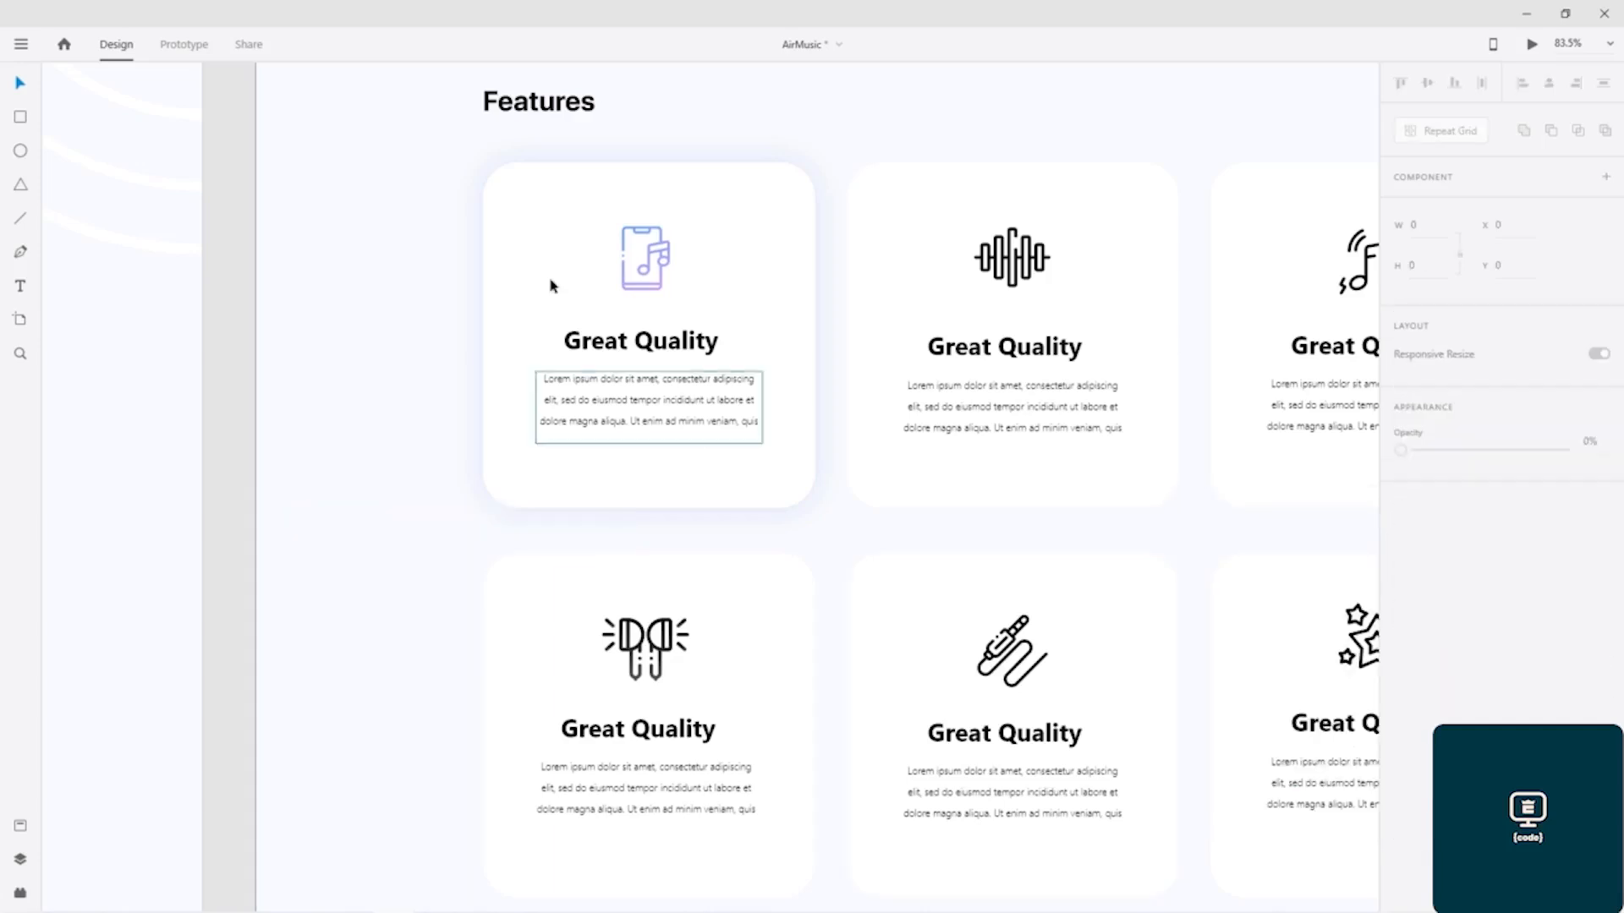
pyautogui.click(599, 193)
pyautogui.hotkey('ctrl', 'v')
pyautogui.moveTo(496, 513); pyautogui.dragTo(698, 199)
# Step: Nudge the gradient strip up to Y 2277 so that it lines up exactly with the first upper card's rounded corners
pyautogui.scroll(5, 697, 199)
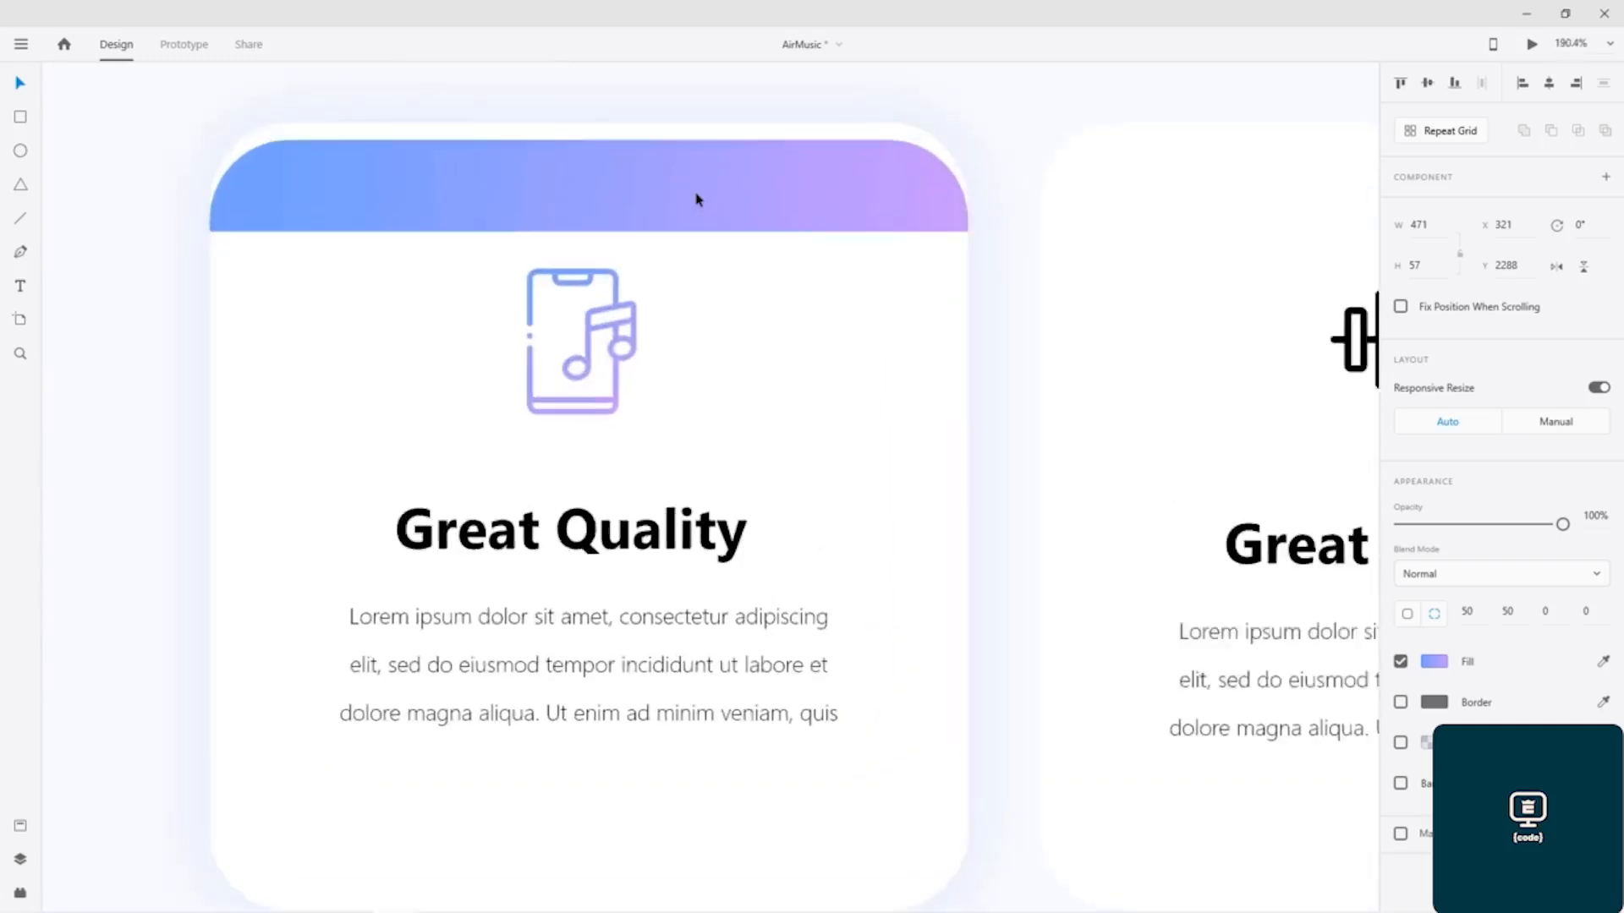
pyautogui.scroll(2, 696, 200)
pyautogui.moveTo(696, 200); pyautogui.dragTo(696, 200)
pyautogui.press('Up')
pyautogui.press('Up')
pyautogui.press('Up')
pyautogui.press('Up')
pyautogui.press('Up')
pyautogui.press('Up')
pyautogui.press('Up')
pyautogui.press('Up')
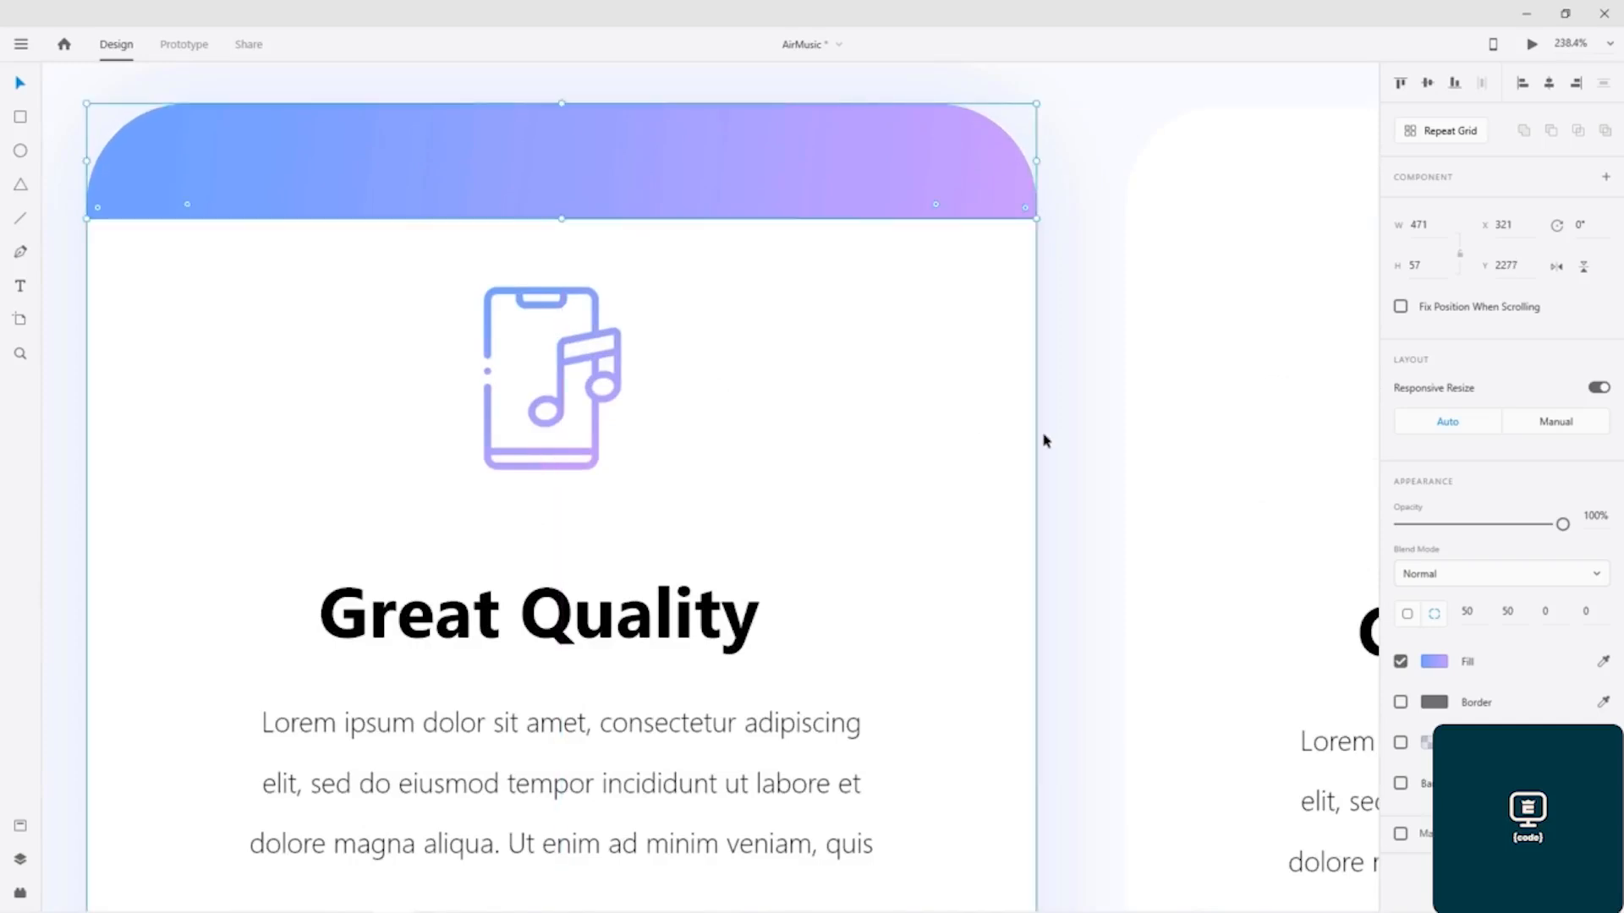
pyautogui.scroll(-3, 1114, 434)
pyautogui.scroll(1, 1117, 436)
pyautogui.click(464, 427)
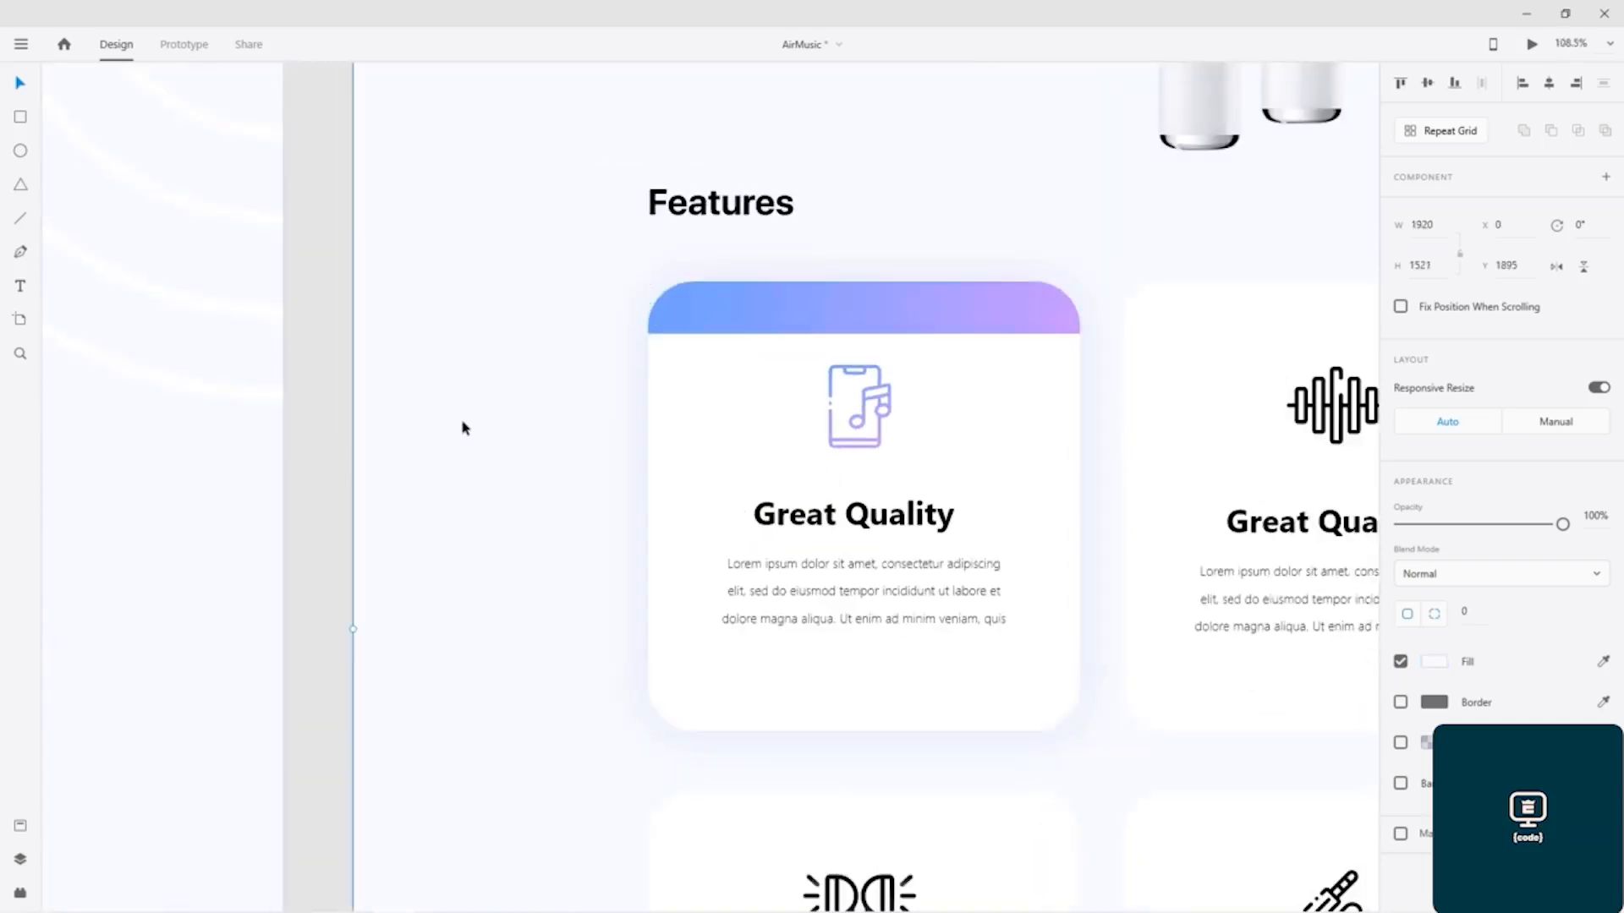
# Step: Slightly reduce the height of the first upper card's gradient strip from its lower edge, and save the document
pyautogui.scroll(-3, 489, 432)
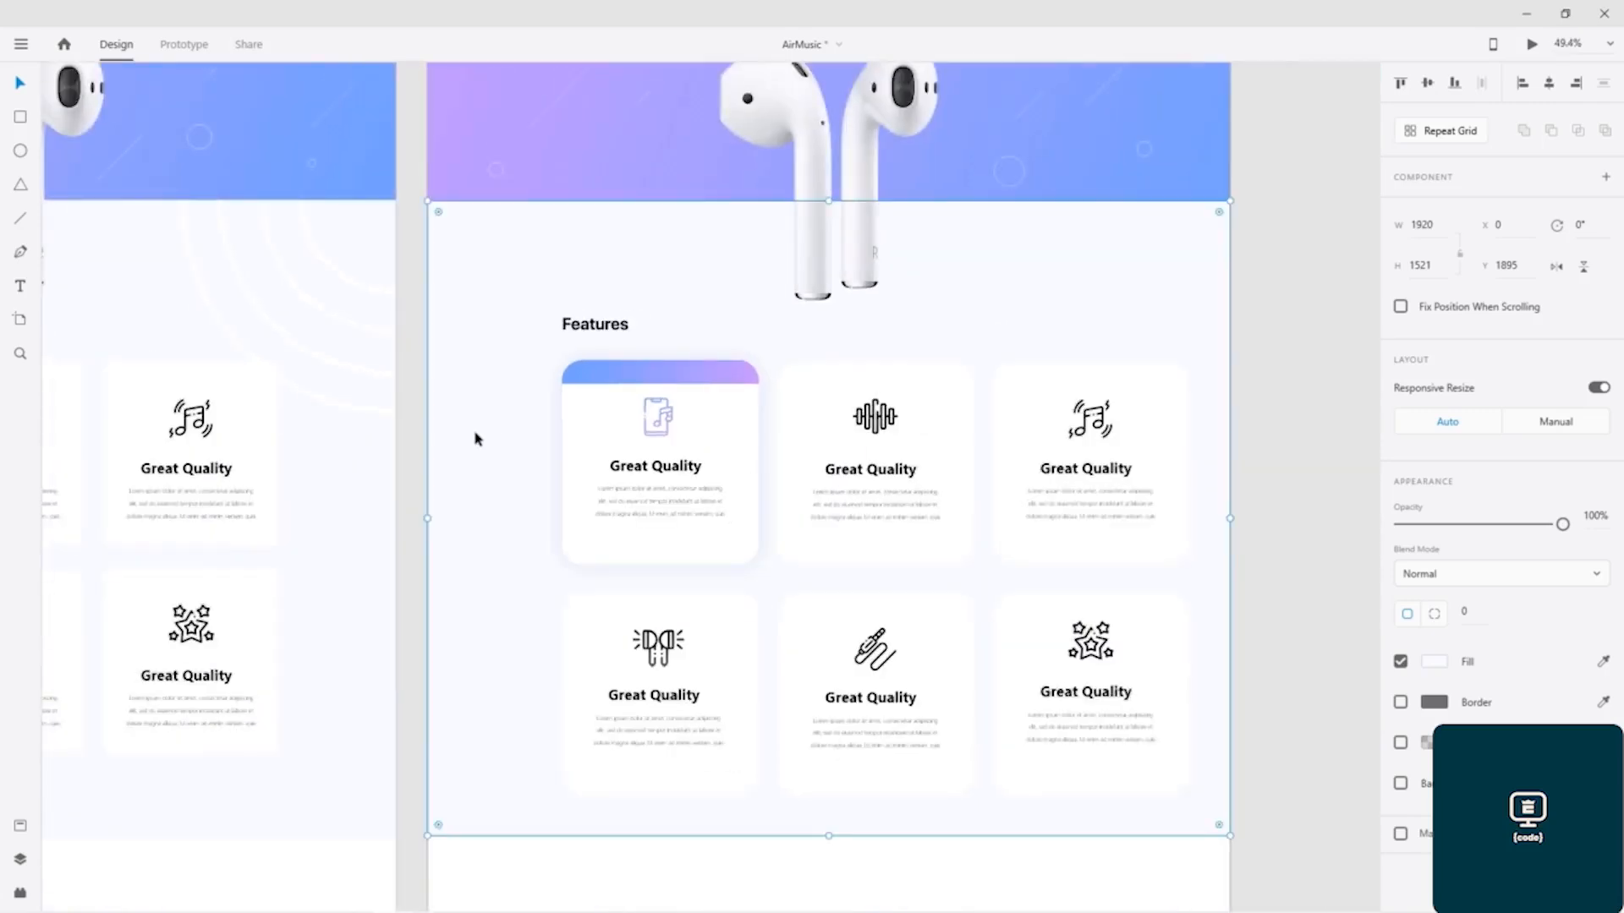
pyautogui.moveTo(475, 437); pyautogui.dragTo(598, 372)
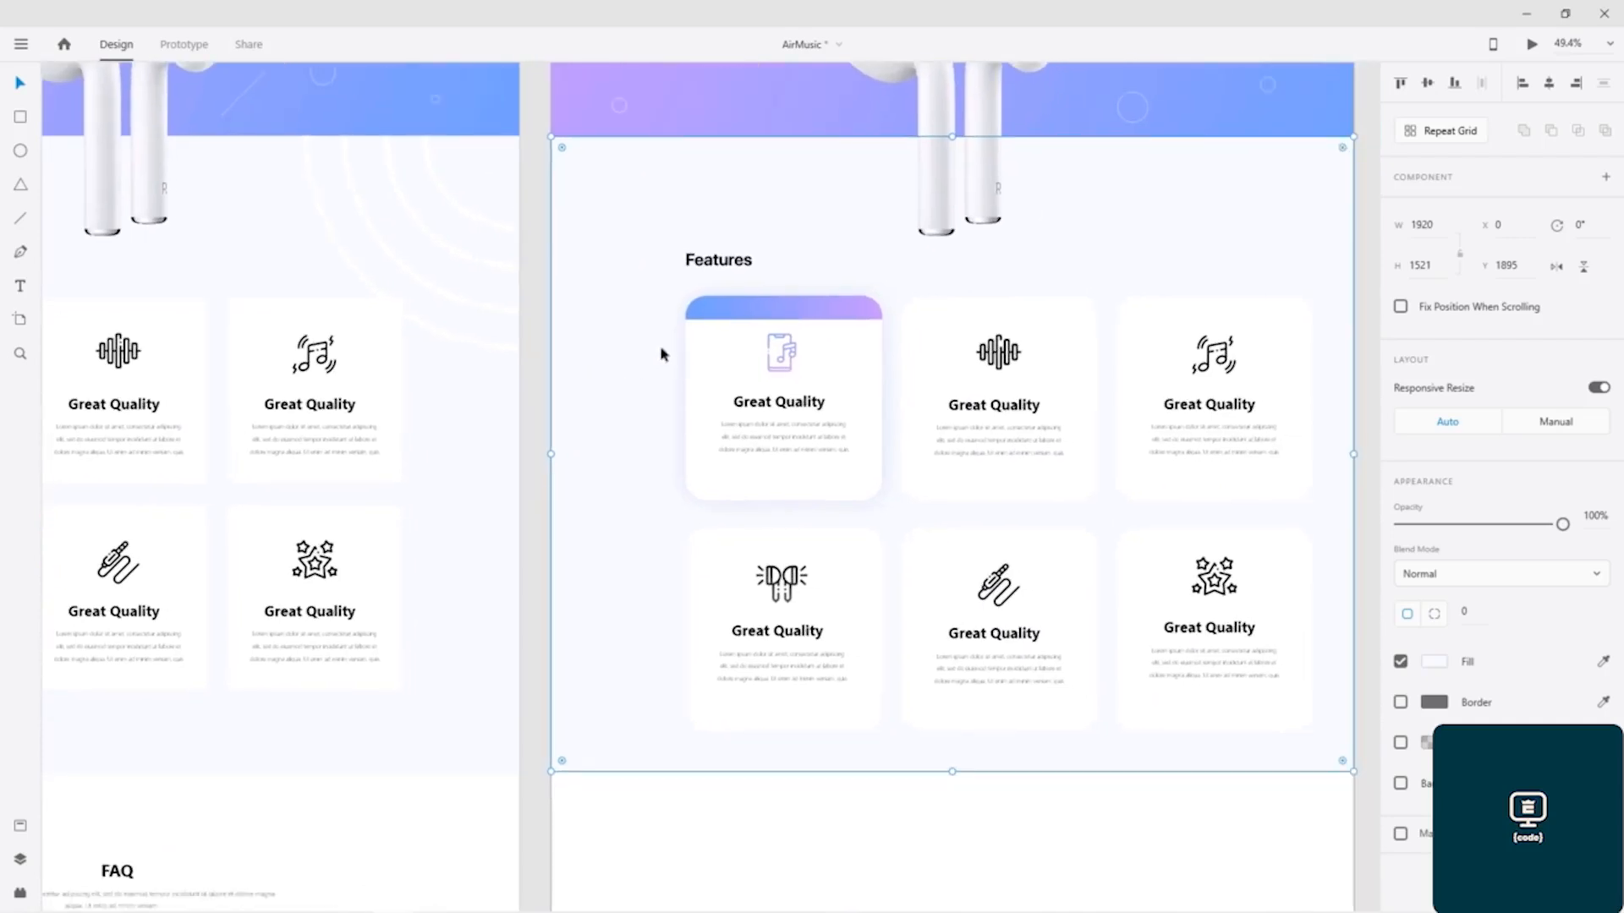
pyautogui.scroll(5, 736, 325)
pyautogui.click(815, 269)
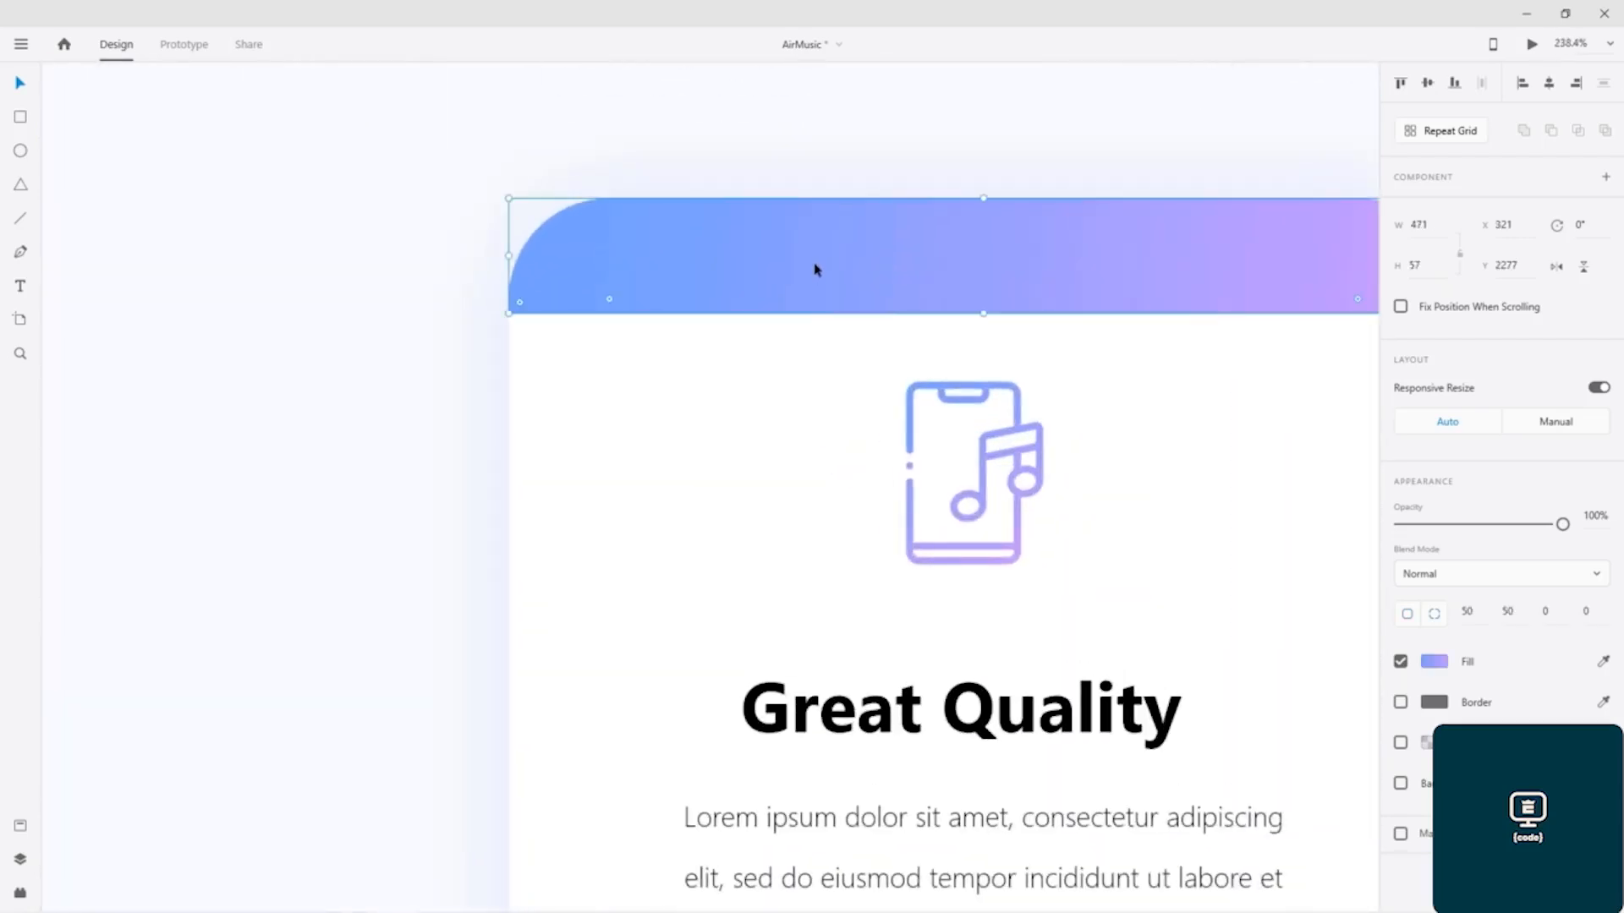
pyautogui.moveTo(984, 314)
pyautogui.mouseDown()
pyautogui.moveTo(990, 251)
pyautogui.moveTo(1001, 343)
pyautogui.moveTo(1002, 291)
pyautogui.moveTo(1004, 308)
pyautogui.mouseUp()
pyautogui.click(449, 390)
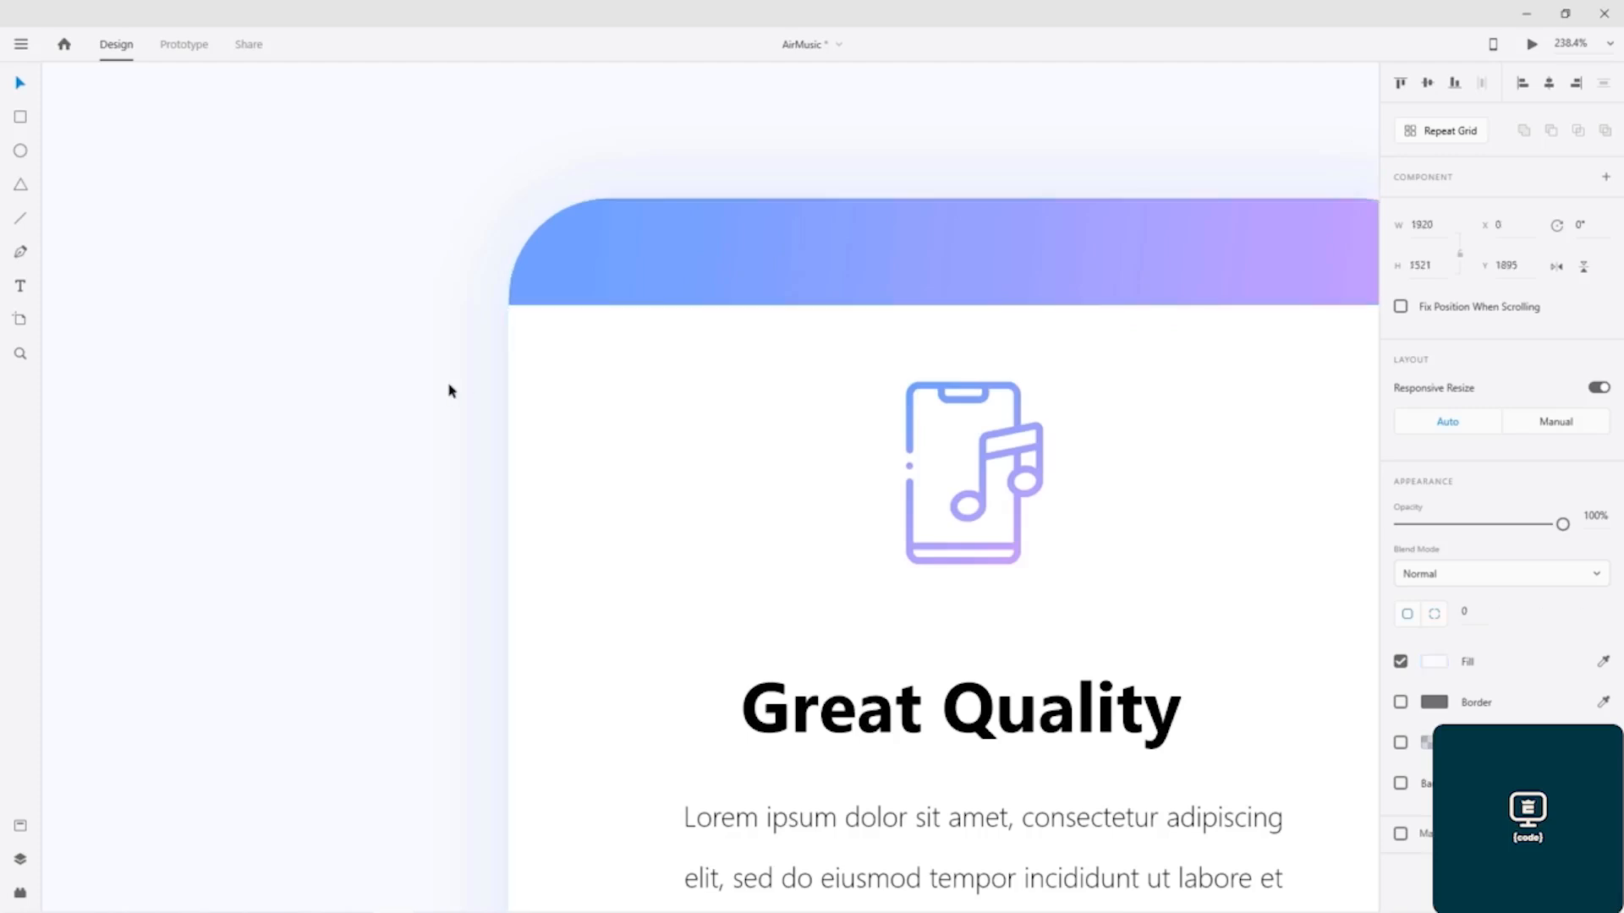
pyautogui.hotkey('ctrl', 's')
pyautogui.scroll(-8, 449, 391)
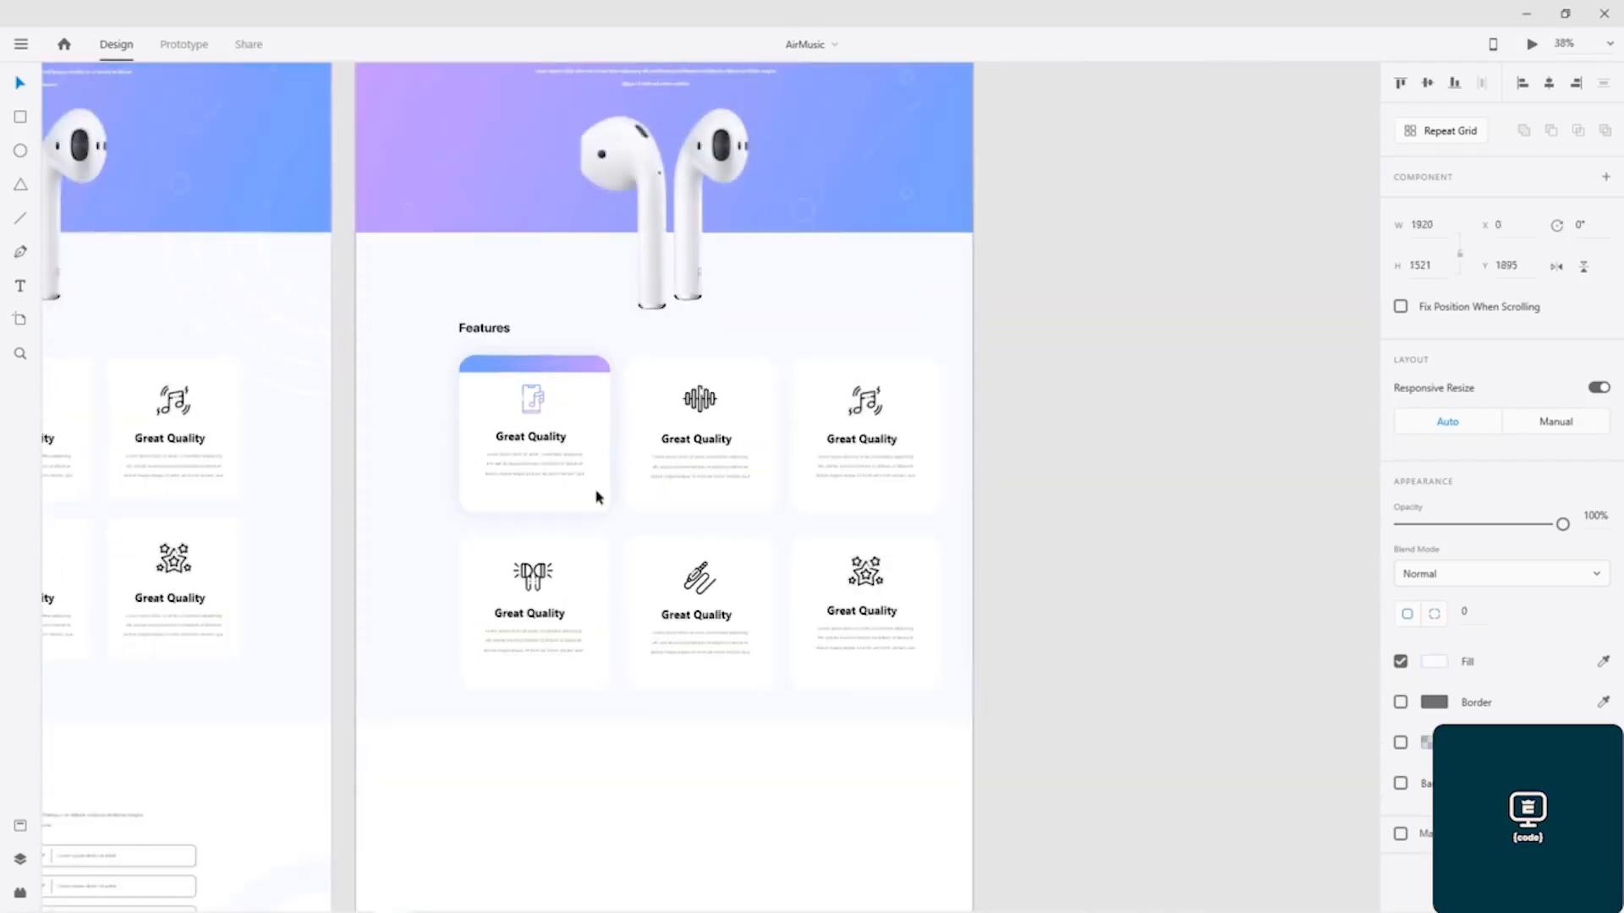
pyautogui.moveTo(645, 496); pyautogui.dragTo(951, 565)
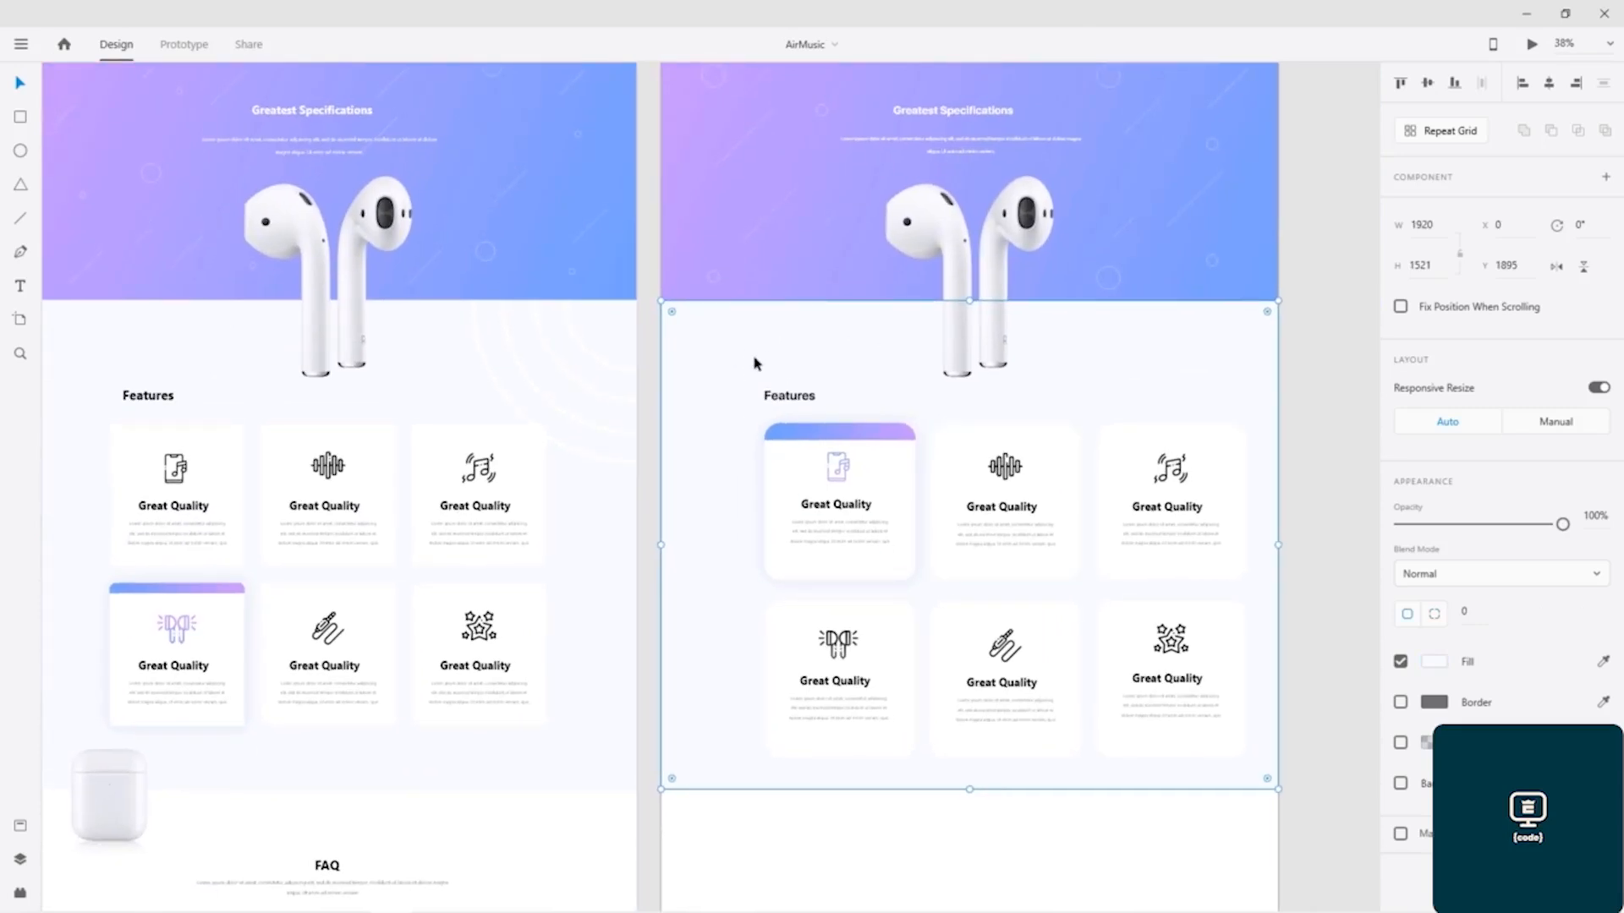
# Step: Examine the concentric white ring decoration in the upper corner of the finished design's Features section
pyautogui.click(613, 373)
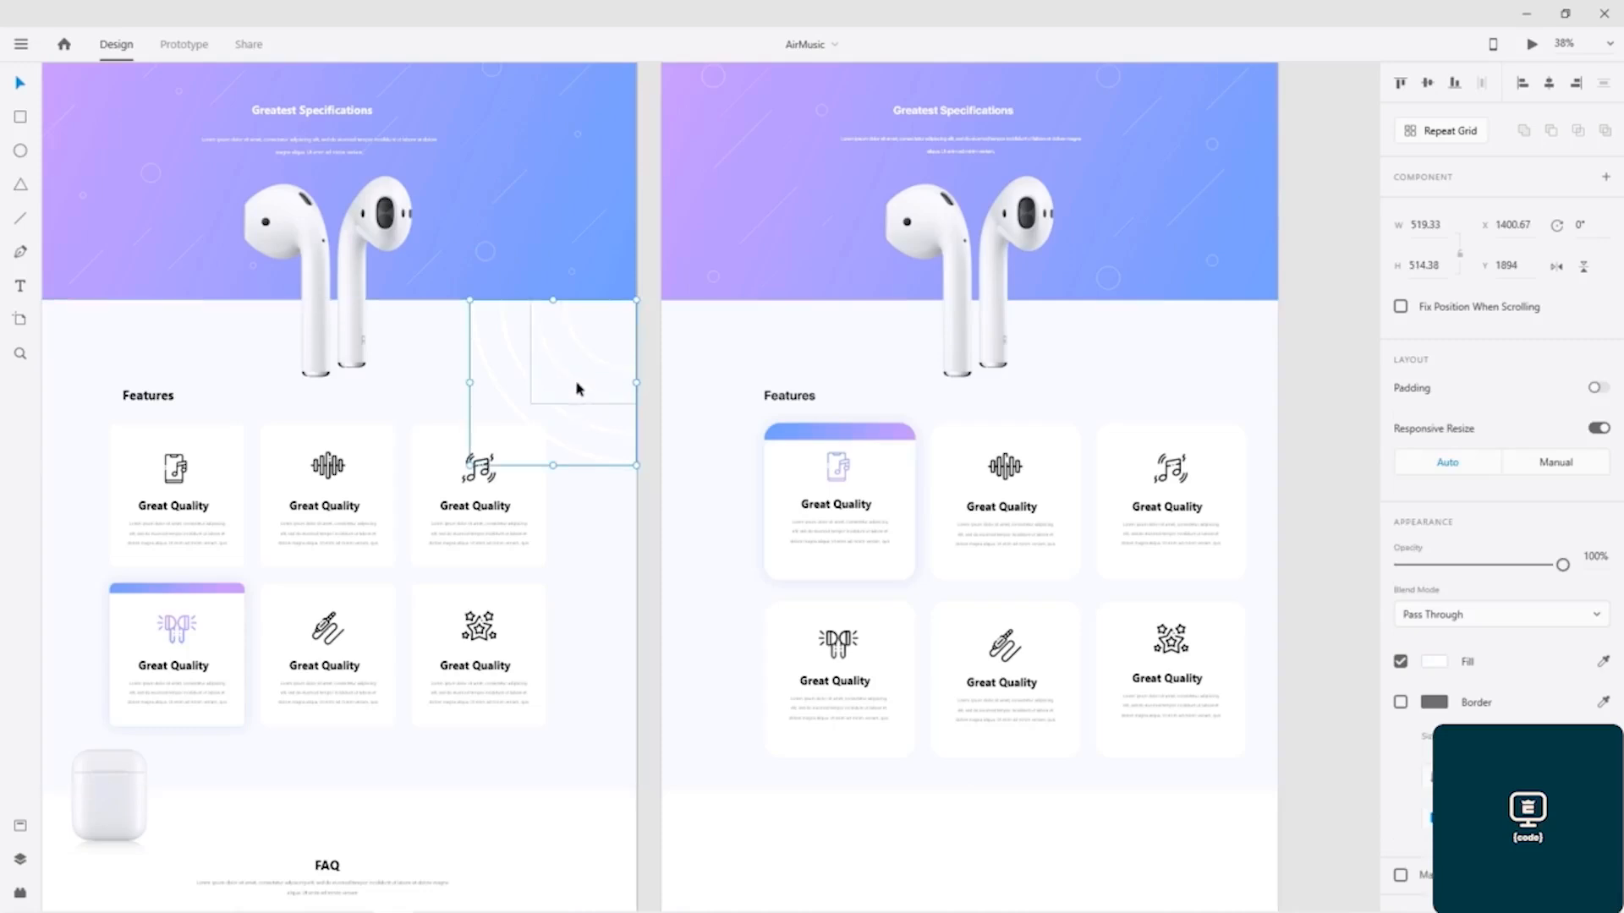
pyautogui.doubleClick(575, 382)
pyautogui.click(595, 358)
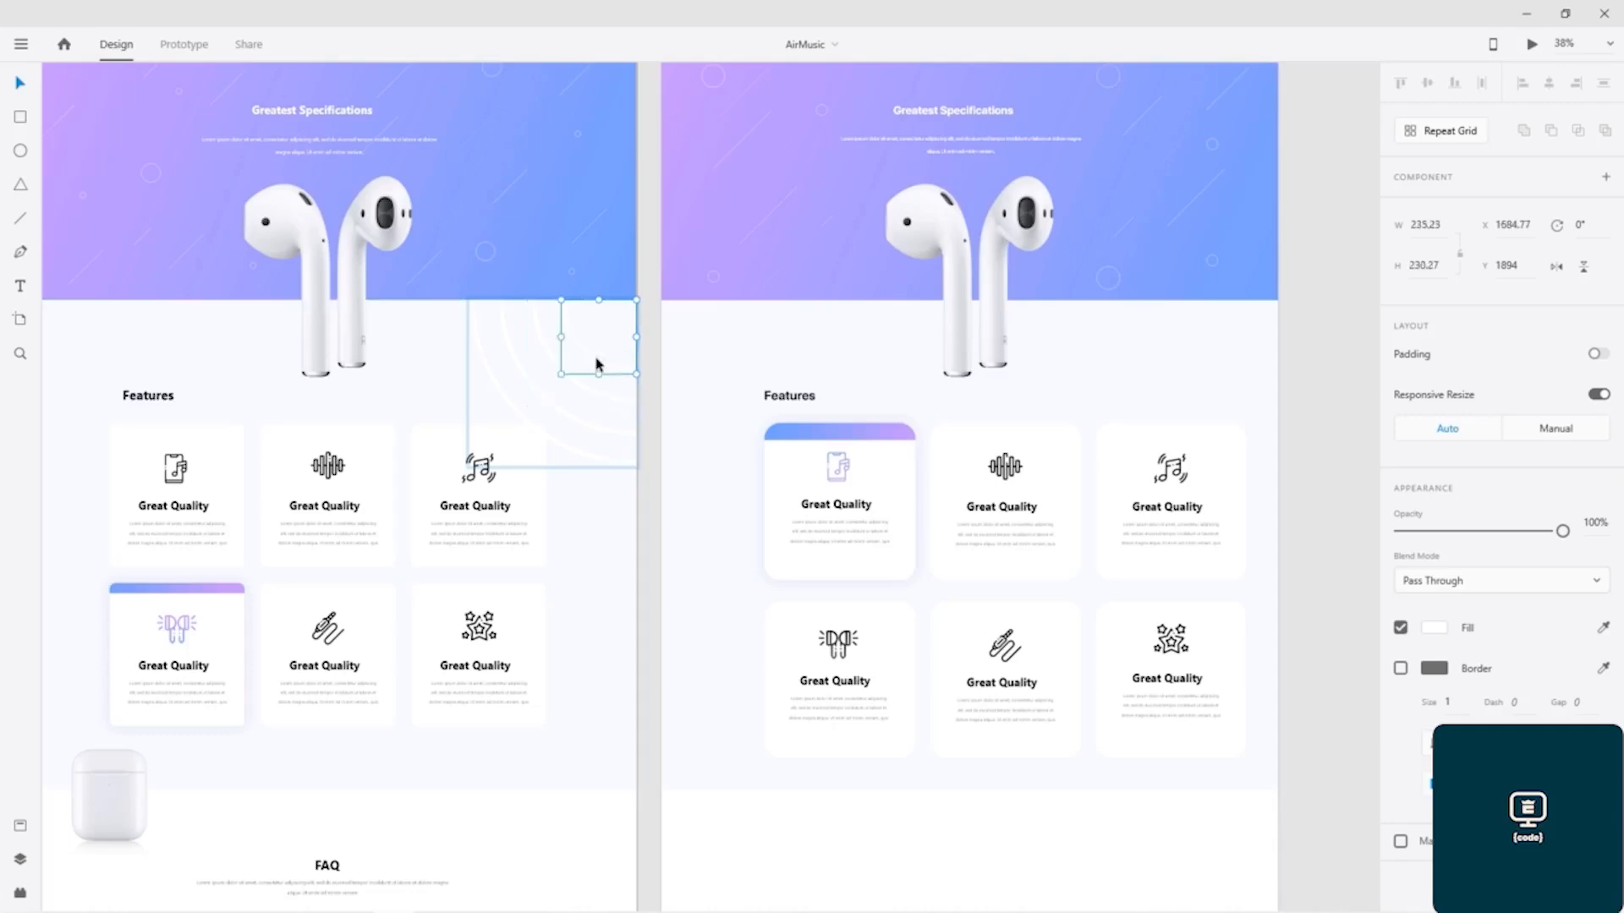
pyautogui.click(609, 345)
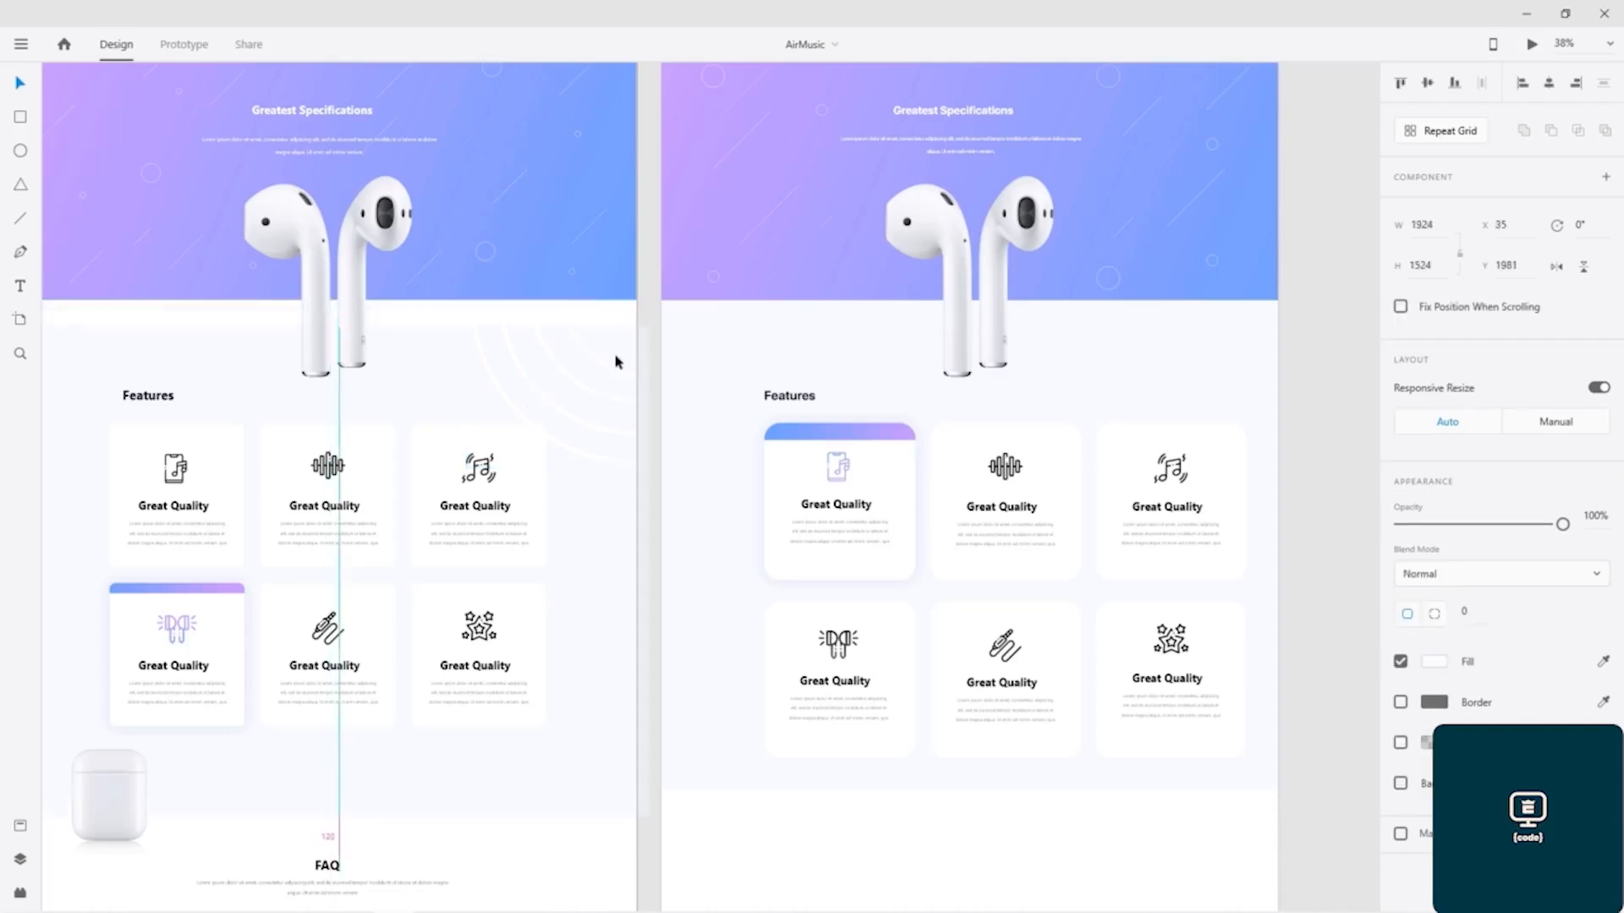
pyautogui.hotkey('ctrl', 'z')
pyautogui.scroll(5, 586, 347)
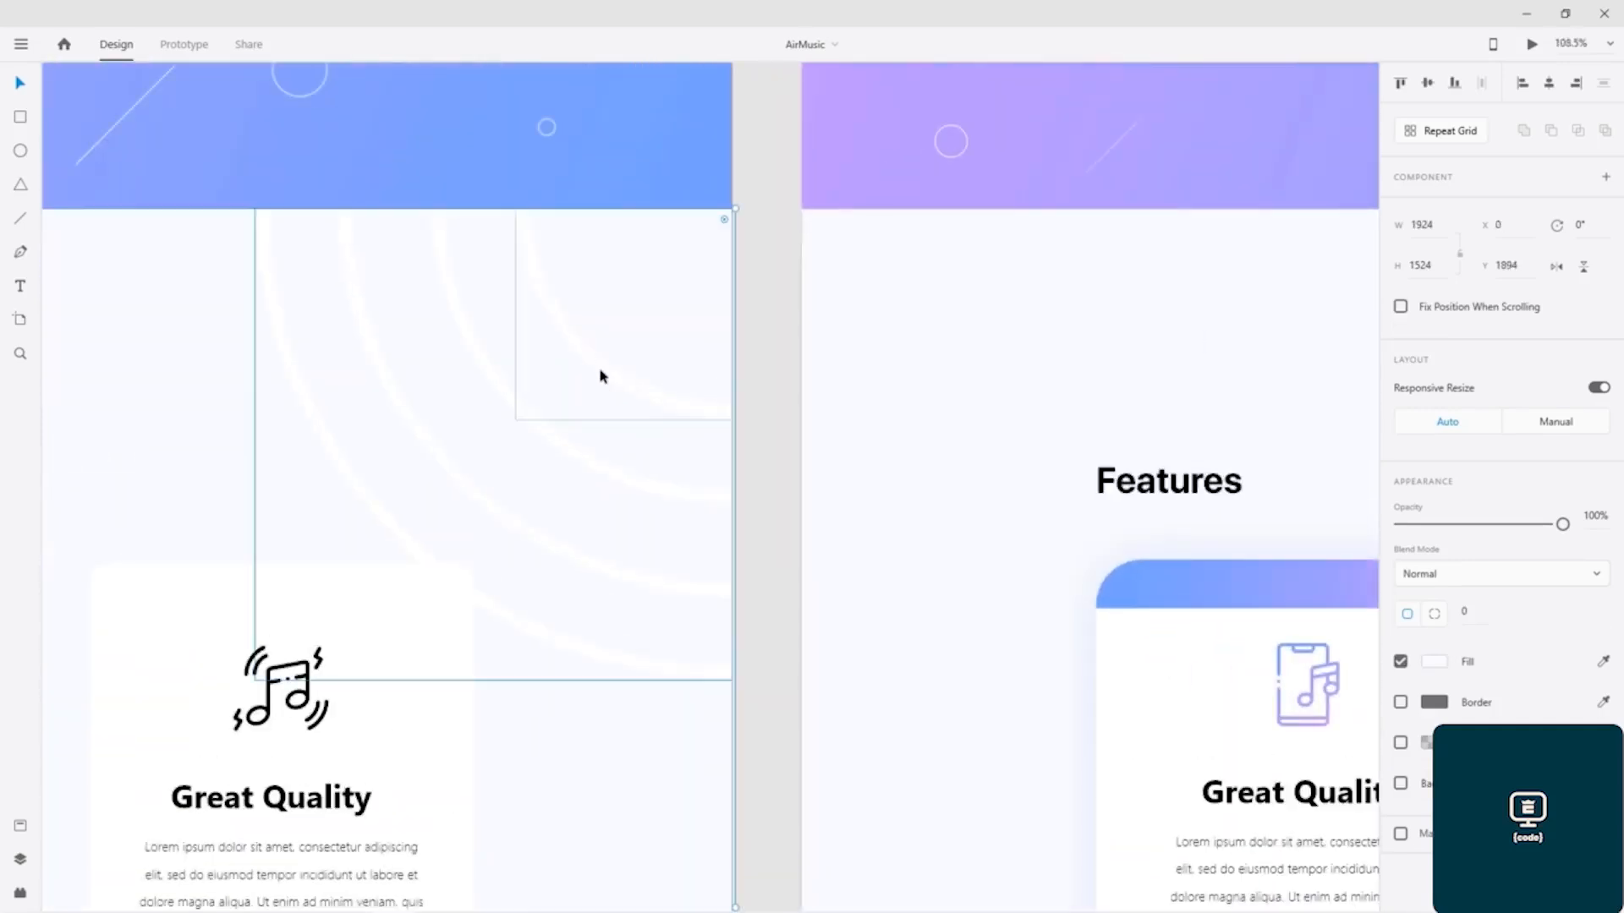
pyautogui.click(608, 377)
pyautogui.moveTo(612, 377); pyautogui.dragTo(578, 392)
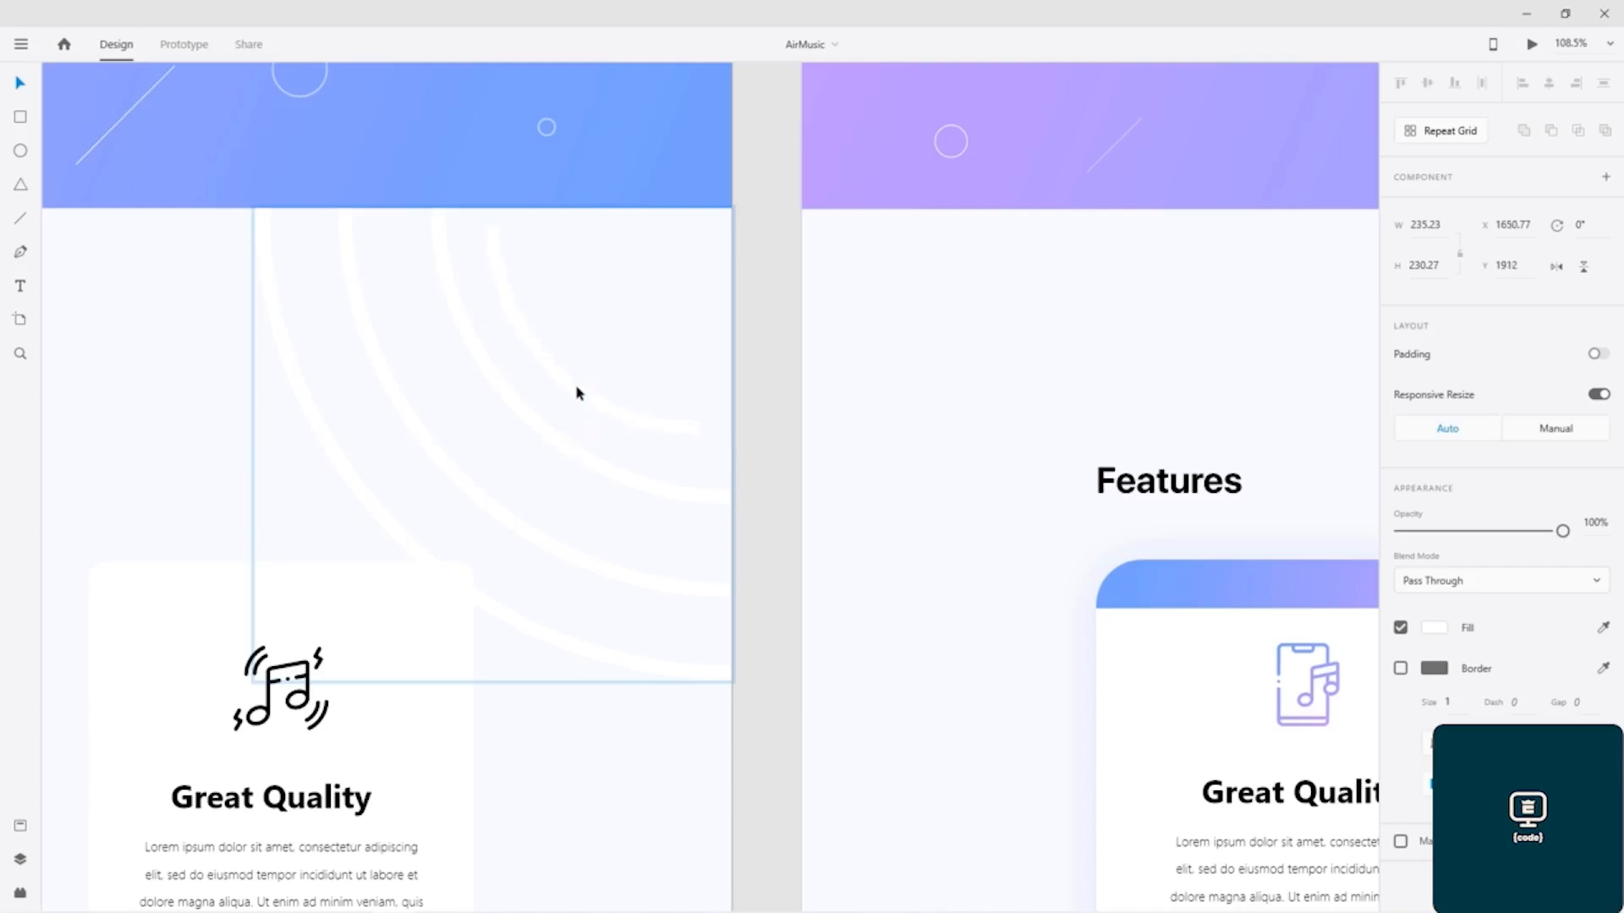
pyautogui.moveTo(578, 393); pyautogui.dragTo(578, 391)
pyautogui.hotkey('ctrl', 'z')
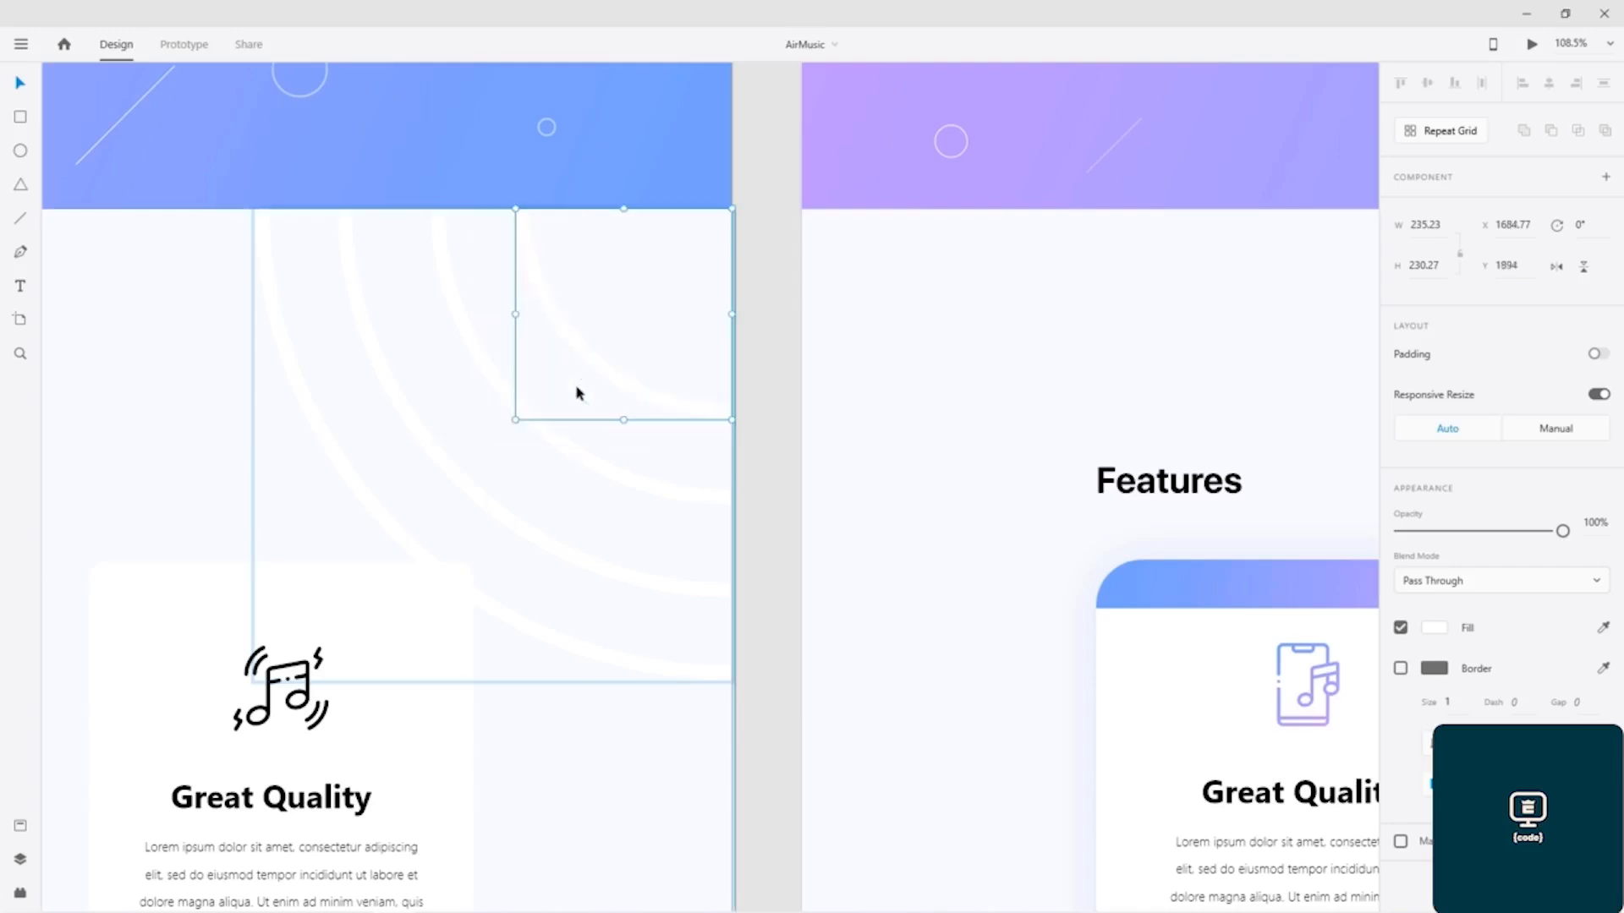
# Step: Draw a circle about 219 px in diameter above the Features heading of the working design and set its border size to 10
pyautogui.click(22, 155)
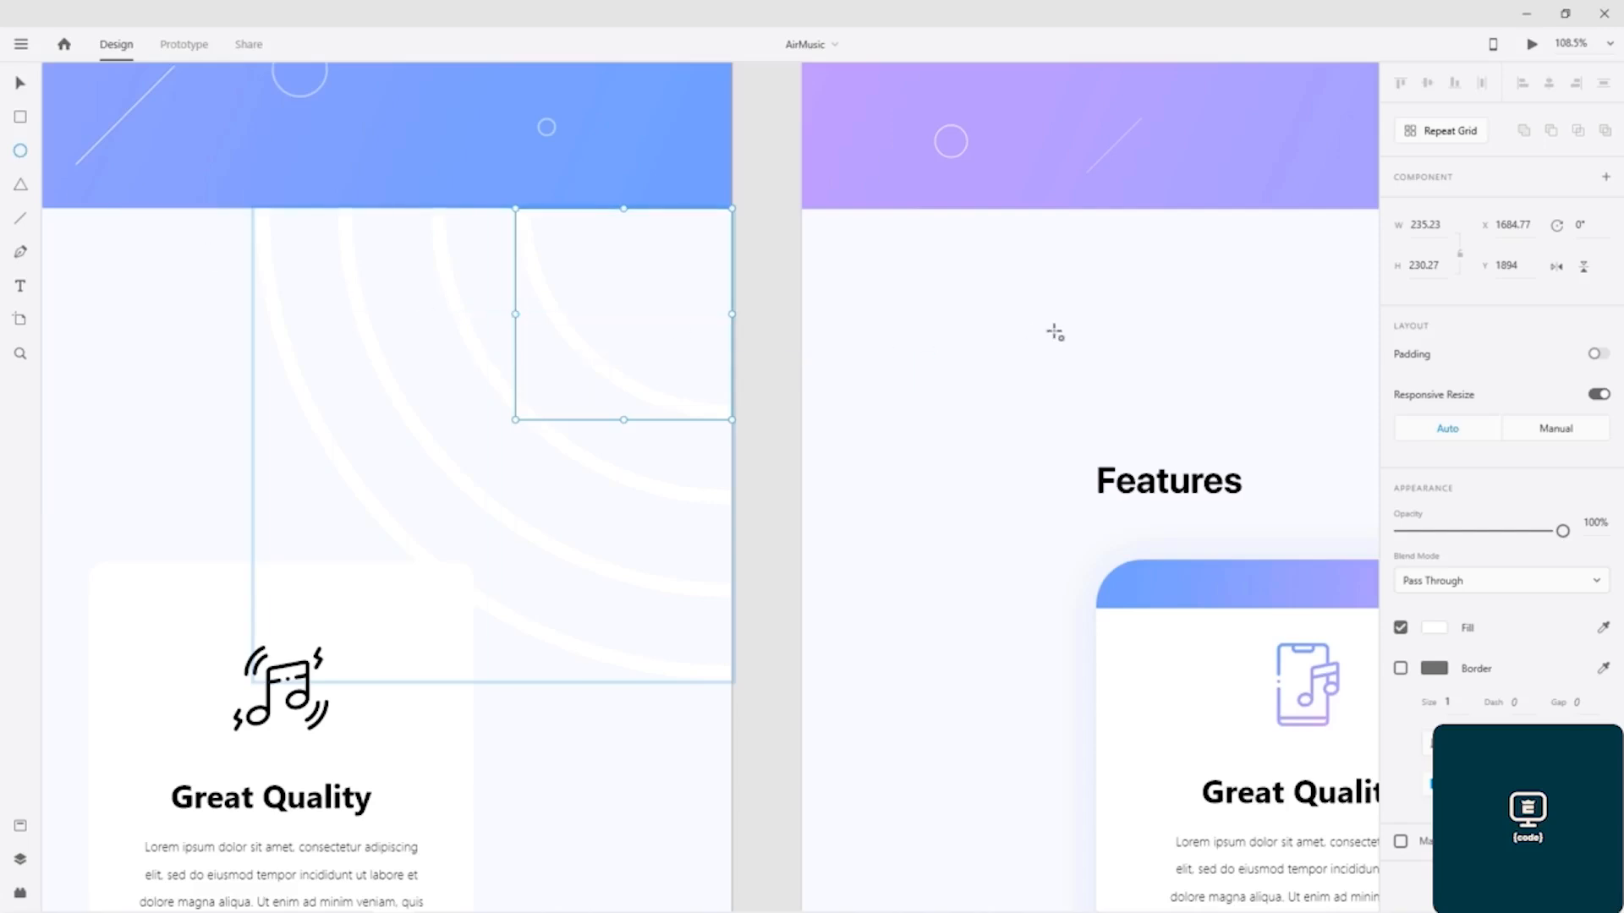
pyautogui.moveTo(901, 270); pyautogui.dragTo(1151, 470)
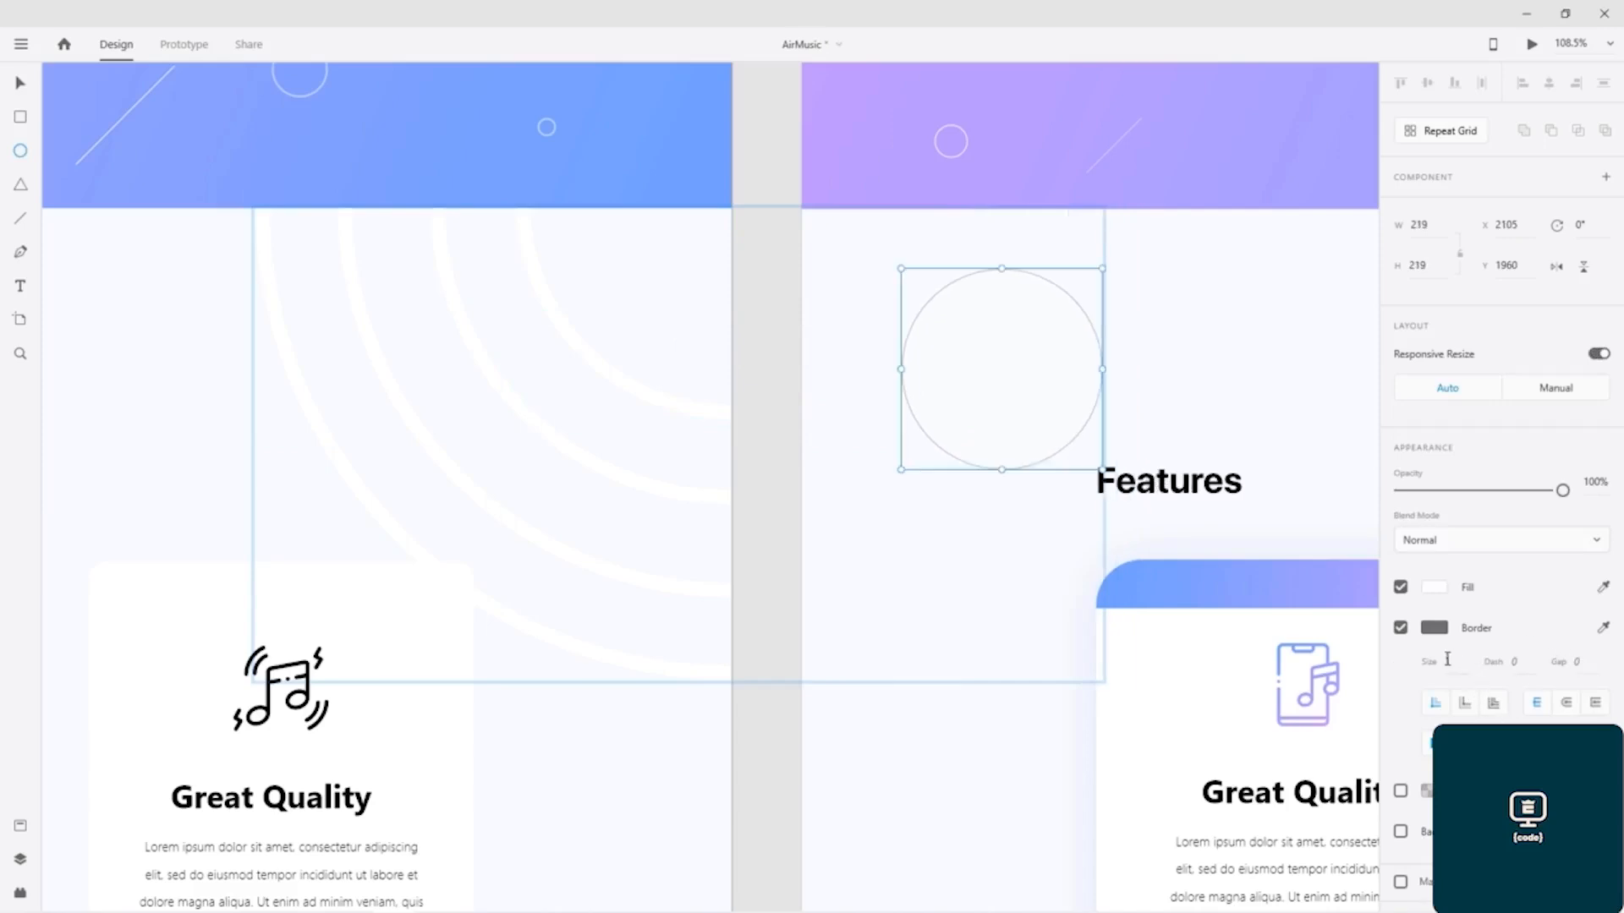
pyautogui.press('Return')
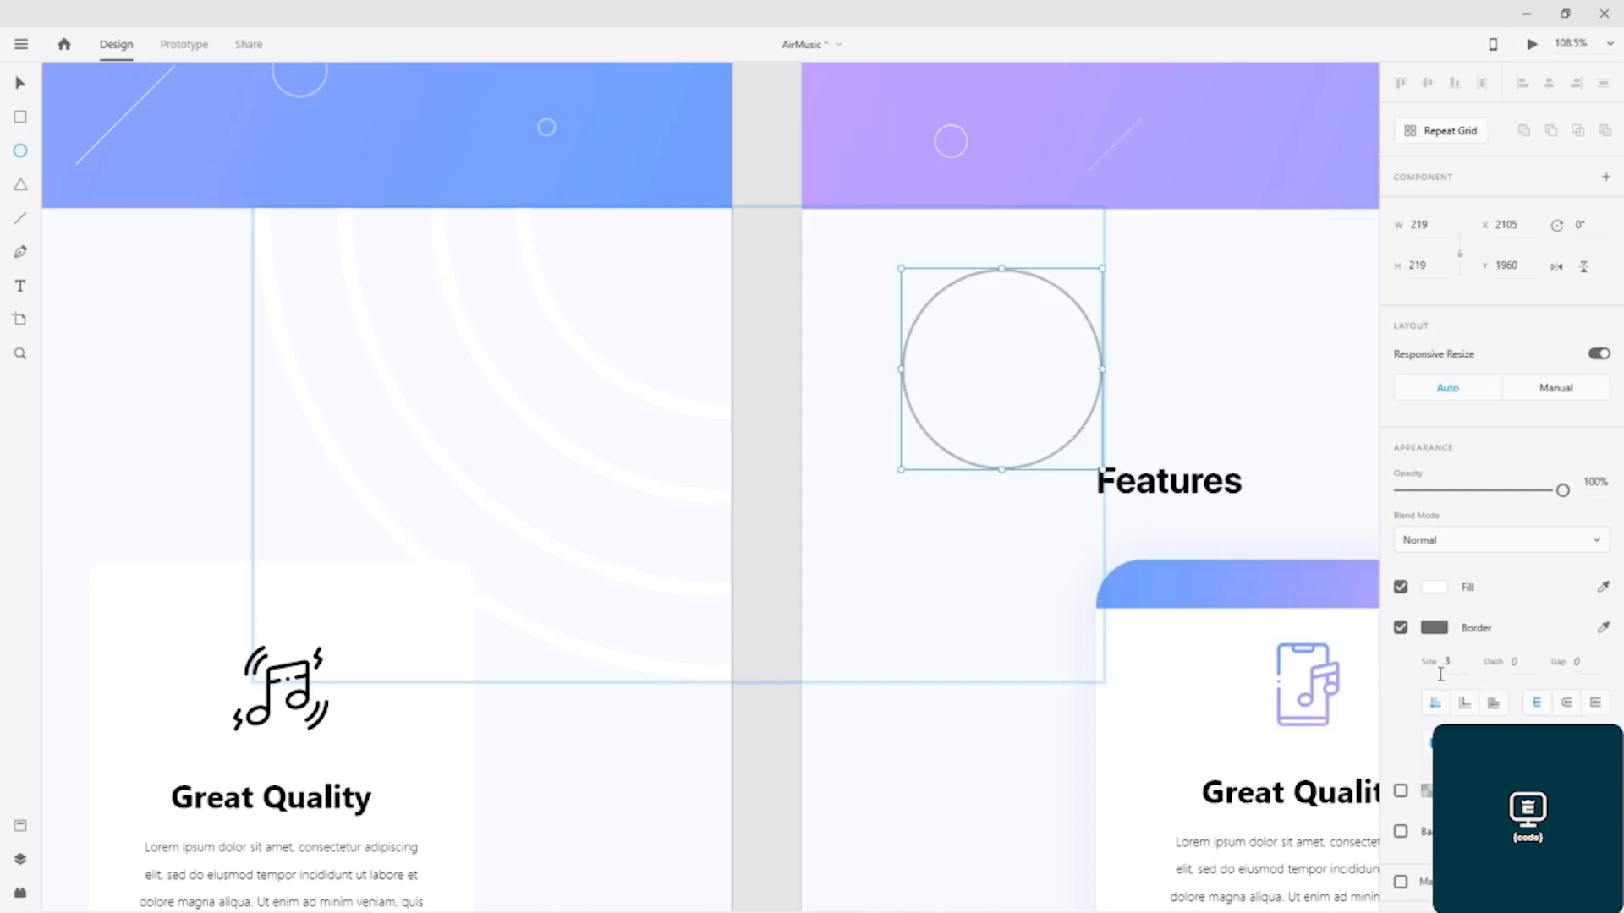
pyautogui.click(1435, 673)
pyautogui.write('8')
pyautogui.press('Return')
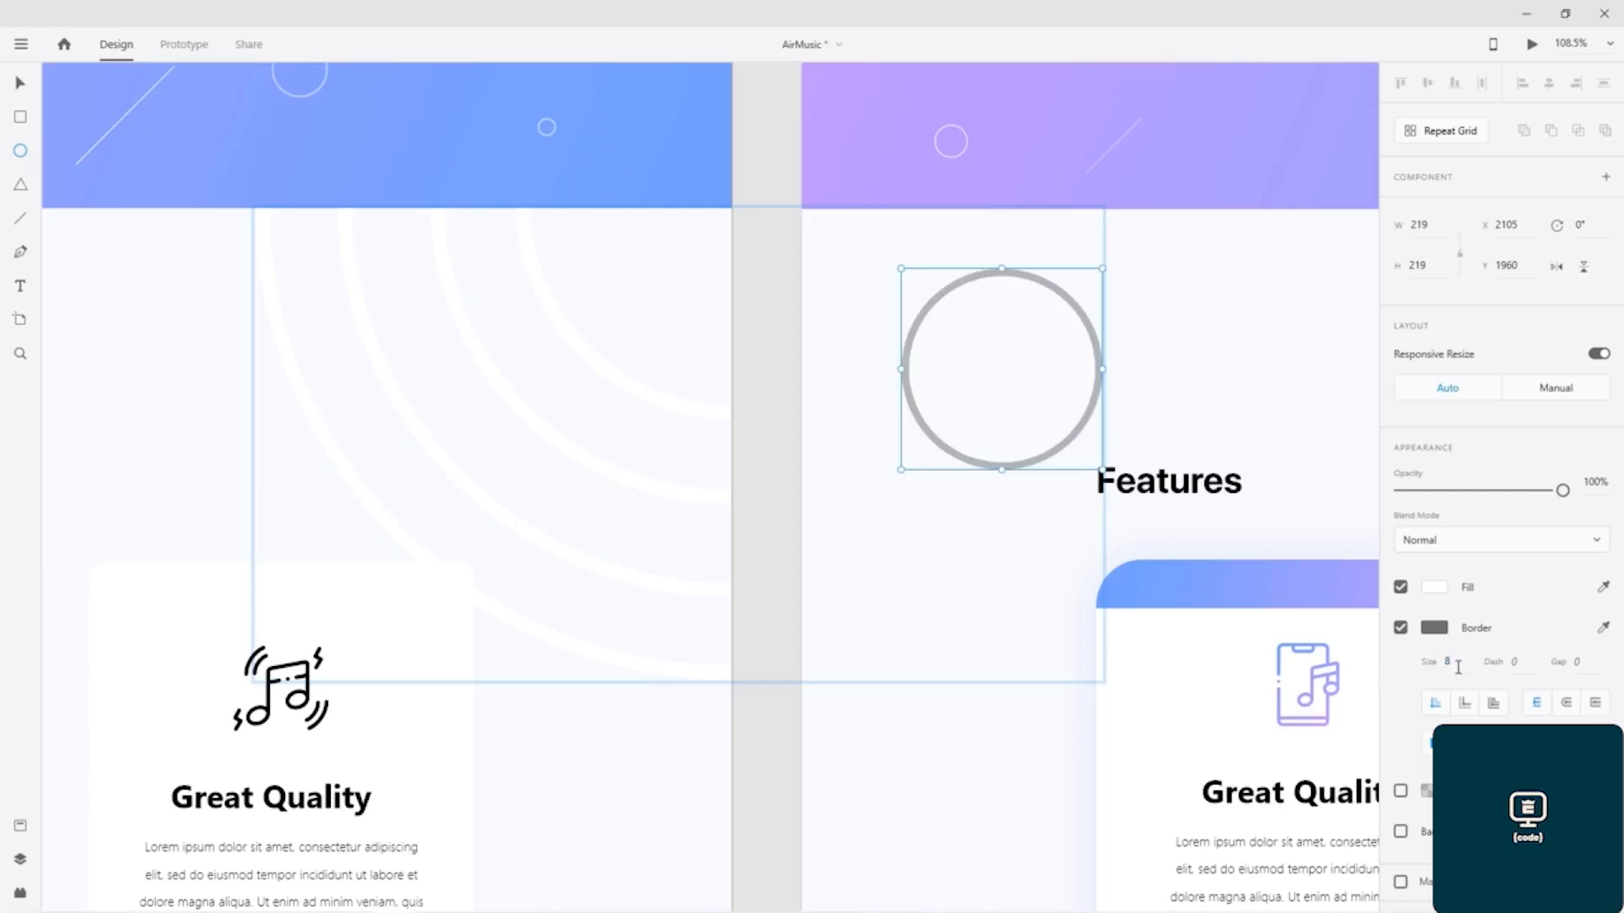
pyautogui.write('10')
pyautogui.press('Return')
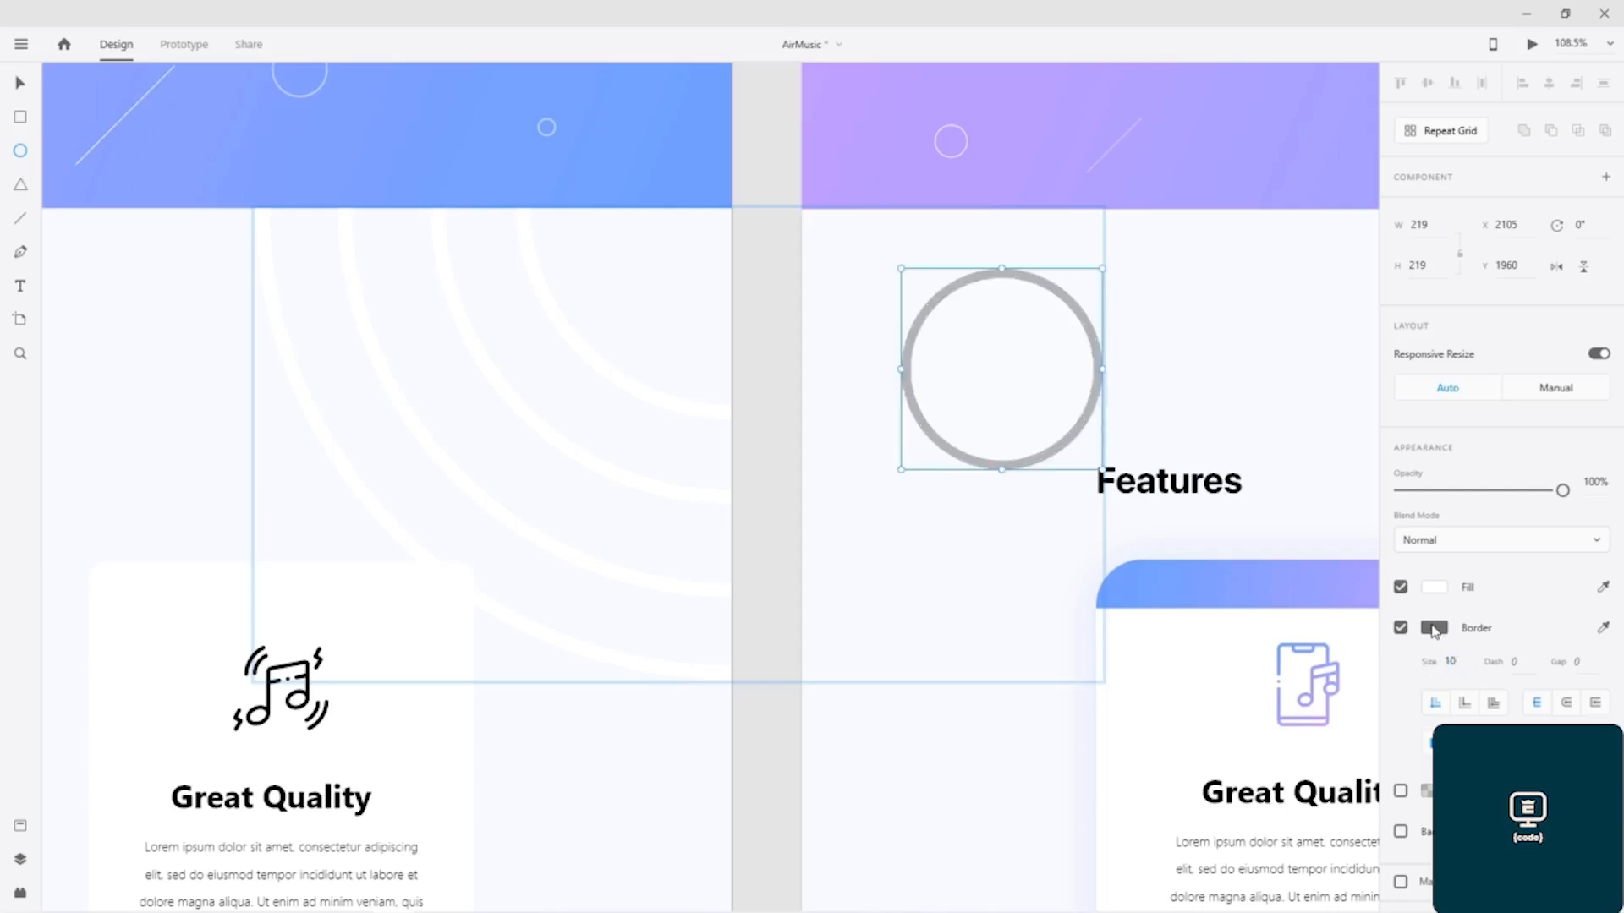
# Step: Make the circle's border white (#FFFFFF) and its fill fully transparent
pyautogui.click(1435, 631)
pyautogui.moveTo(1254, 566); pyautogui.dragTo(1131, 456)
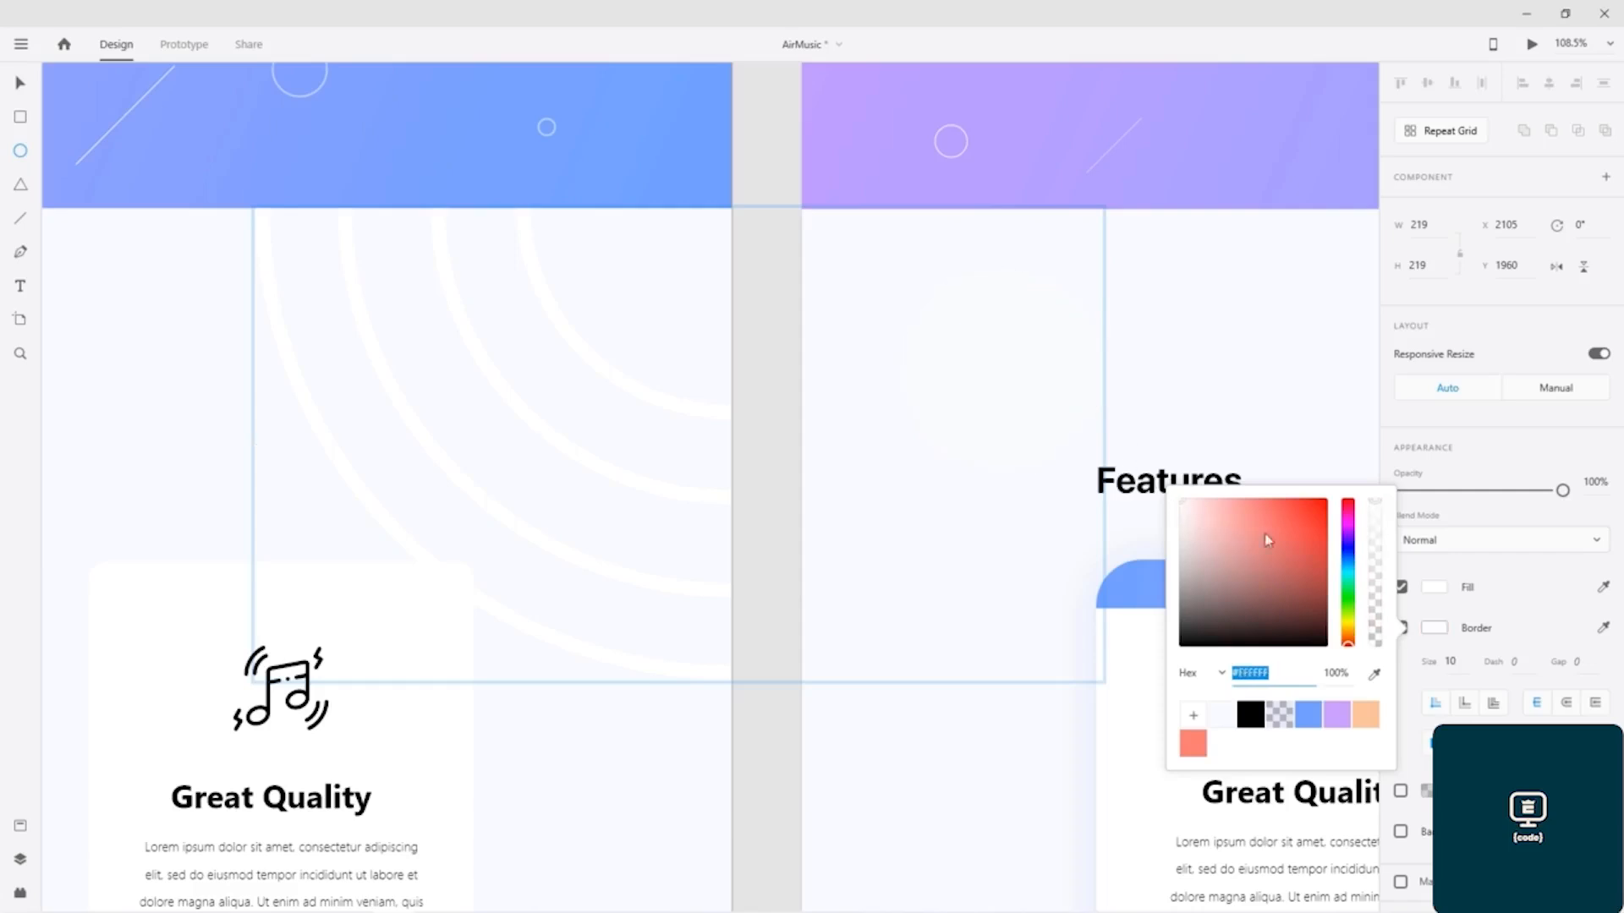
pyautogui.click(1435, 587)
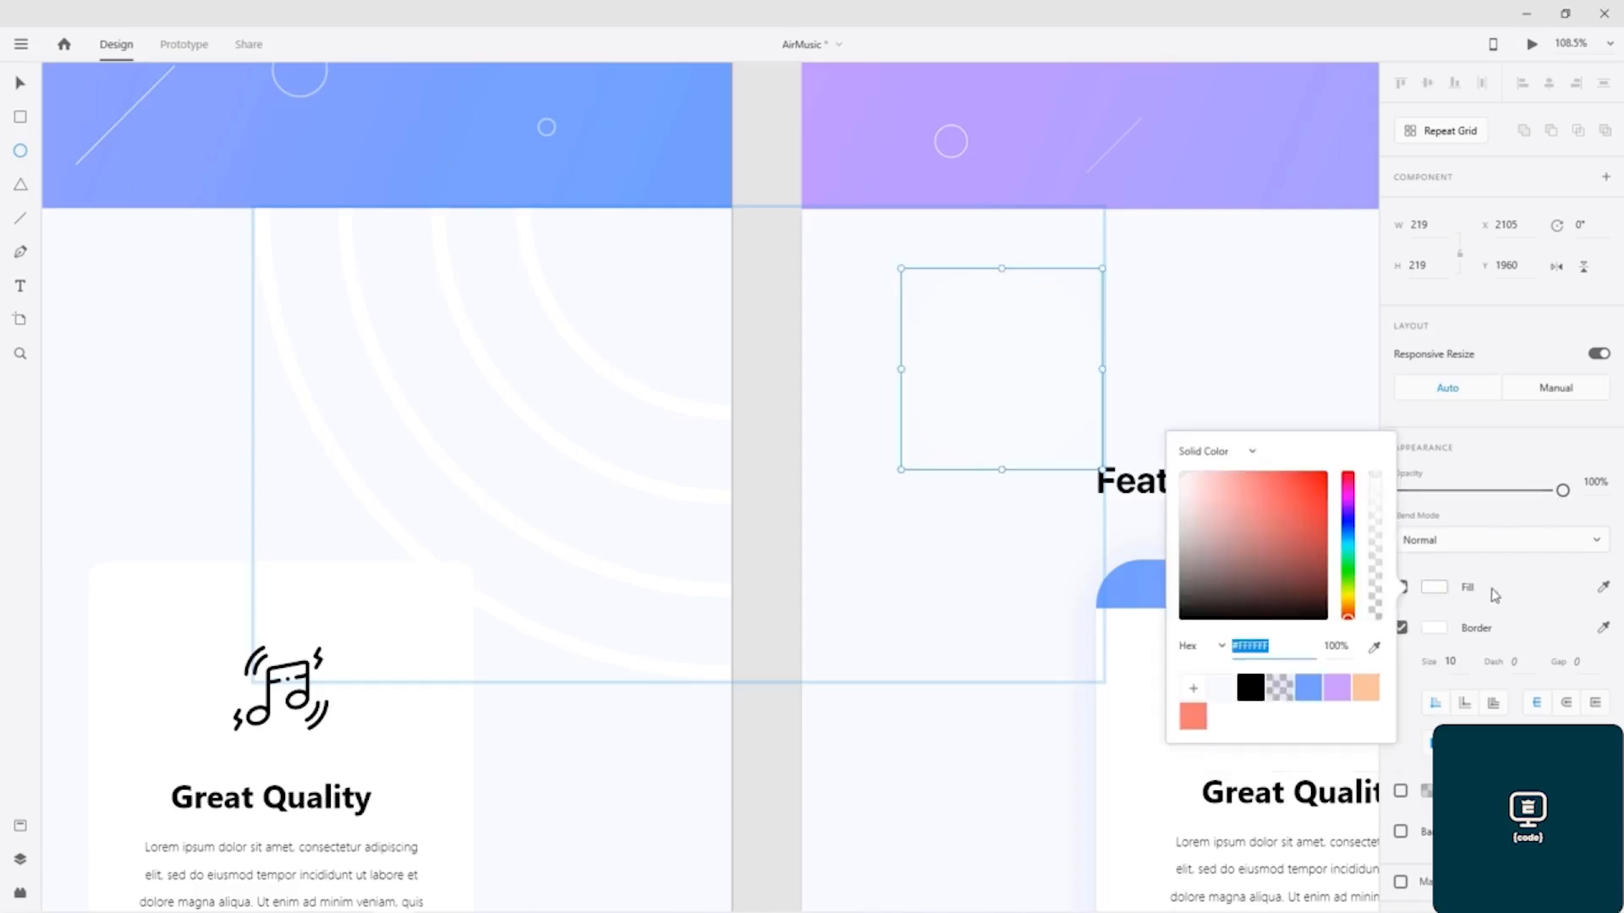
pyautogui.moveTo(1377, 482); pyautogui.dragTo(1411, 702)
pyautogui.click(1520, 548)
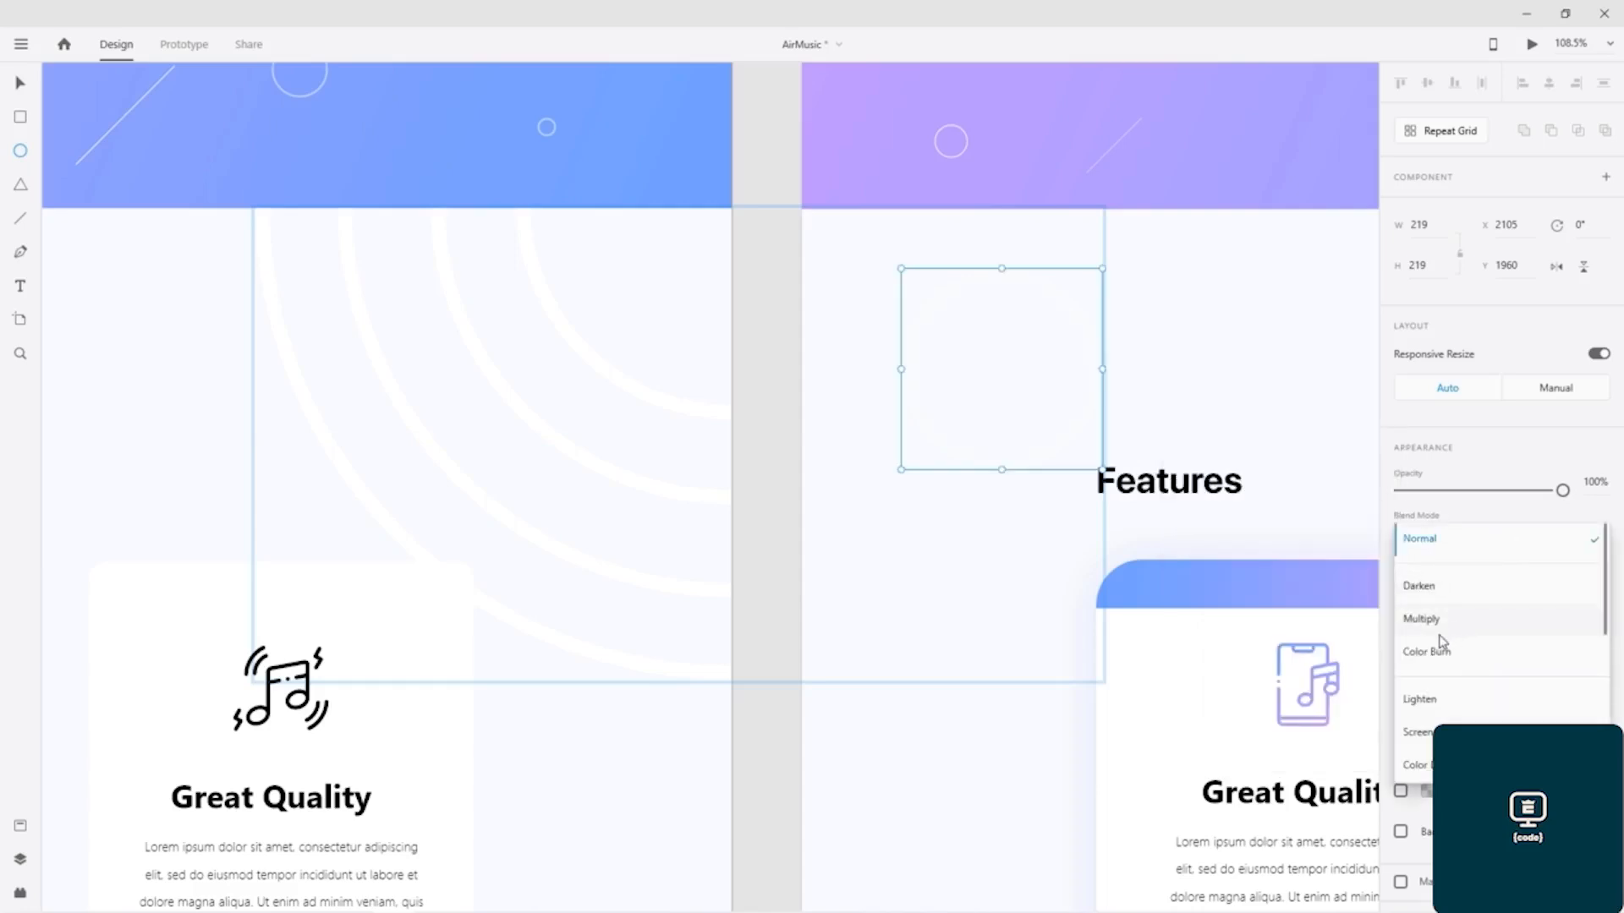
pyautogui.click(1581, 505)
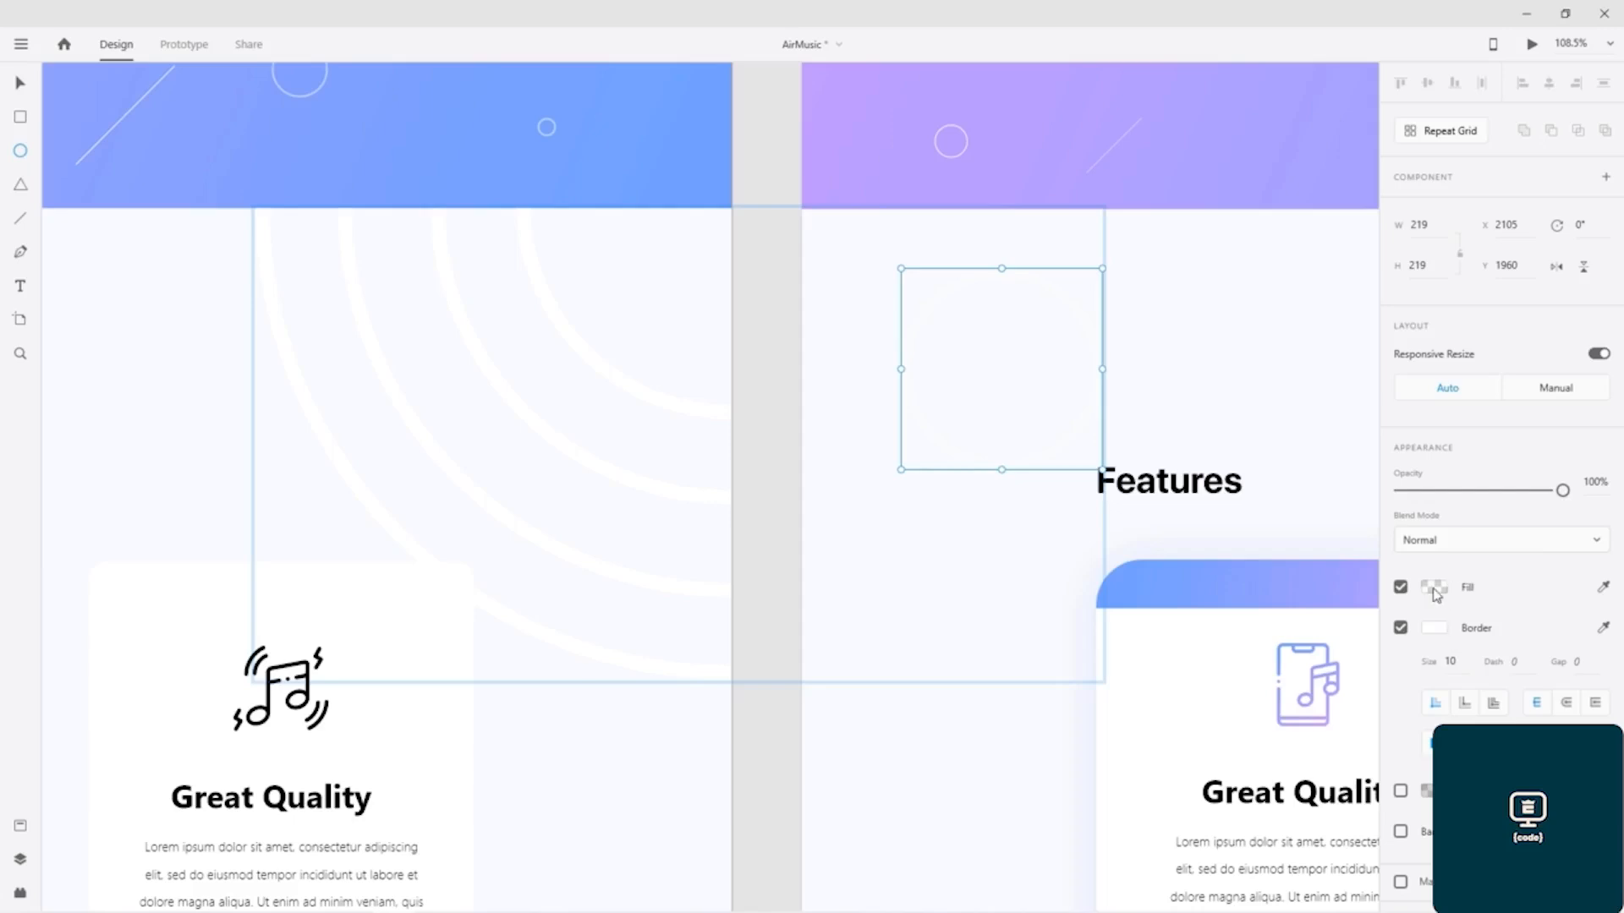
# Step: Cut the white ring, paste it in front of the working design's Features background, and move it near that section's right edge
pyautogui.click(22, 82)
pyautogui.press('Delete')
pyautogui.hotkey('ctrl', 'v')
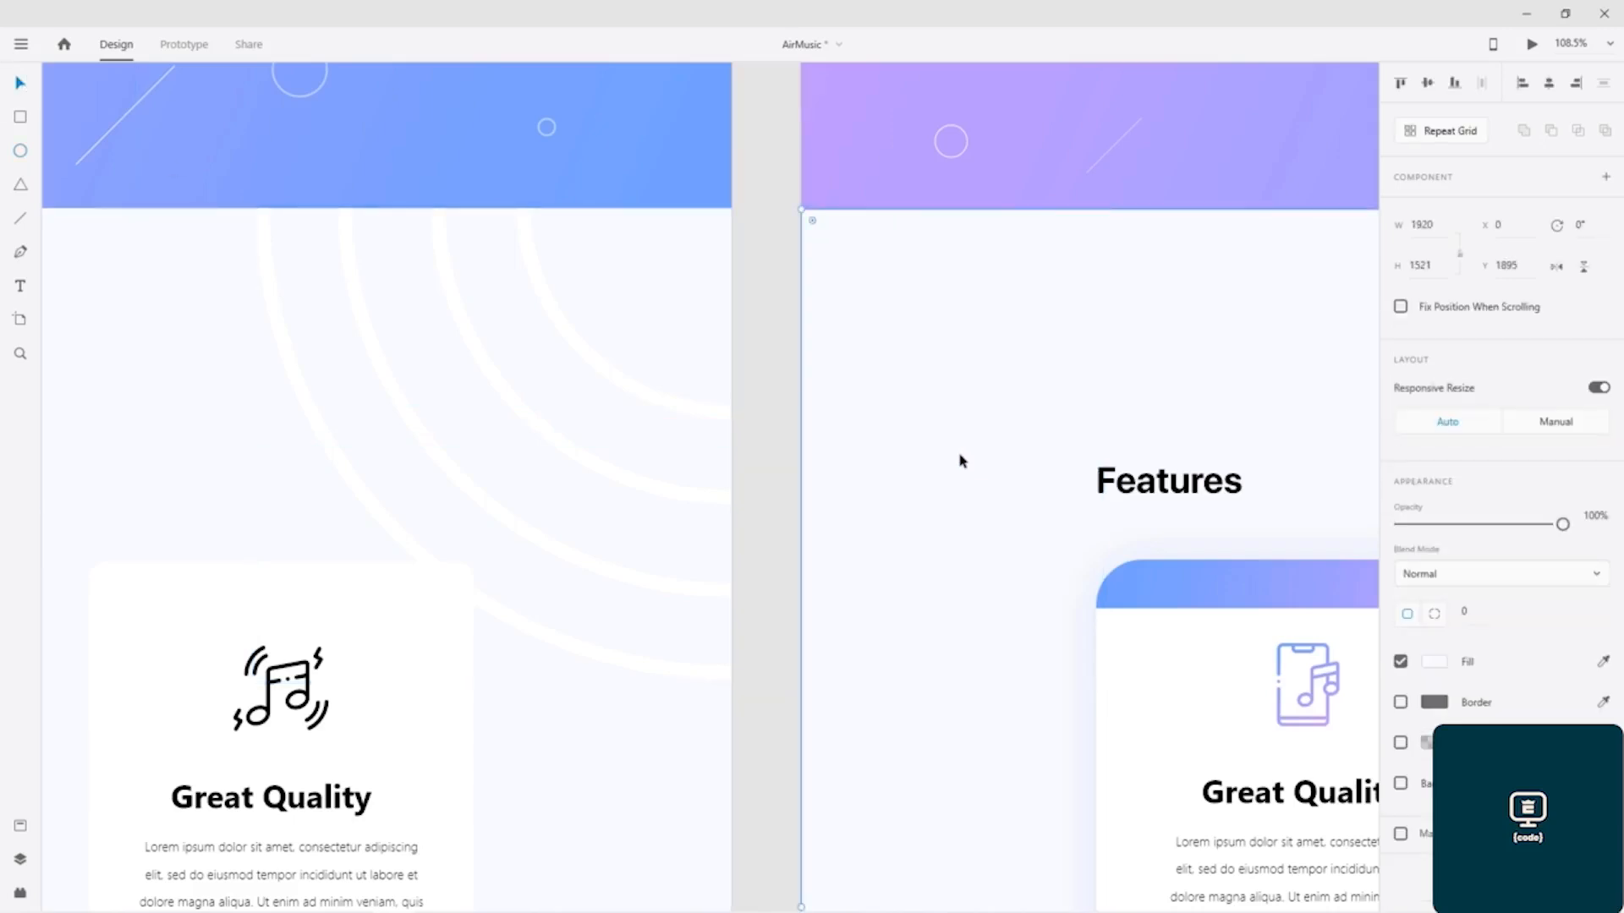
pyautogui.moveTo(1032, 418)
pyautogui.mouseDown()
pyautogui.moveTo(961, 286)
pyautogui.moveTo(905, 256)
pyautogui.moveTo(1133, 275)
pyautogui.moveTo(942, 316)
pyautogui.moveTo(307, 319)
pyautogui.mouseUp()
pyautogui.moveTo(612, 331); pyautogui.dragTo(424, 334)
pyautogui.moveTo(121, 355)
pyautogui.mouseDown()
pyautogui.moveTo(1256, 322)
pyautogui.moveTo(1138, 344)
pyautogui.moveTo(1312, 344)
pyautogui.moveTo(1362, 341)
pyautogui.moveTo(1374, 275)
pyautogui.moveTo(1268, 235)
pyautogui.moveTo(1110, 362)
pyautogui.mouseUp()
pyautogui.click(911, 338)
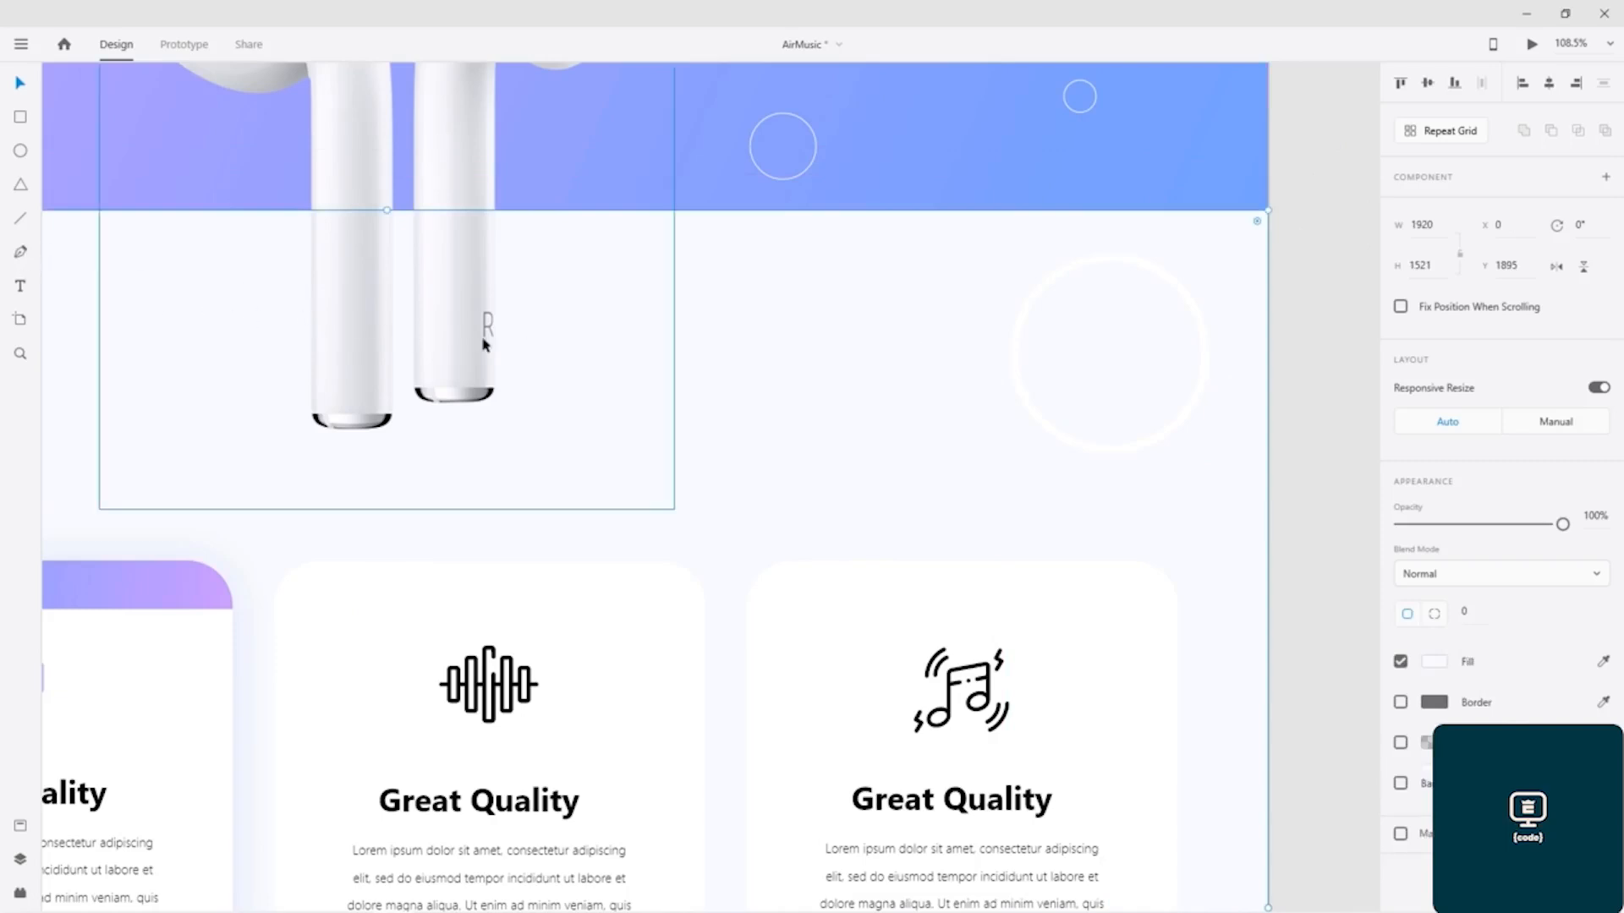
# Step: Move the ring to X 1804, Y 1796 so that it straddles the corner between the gradient banner and the Features background
pyautogui.click(1113, 269)
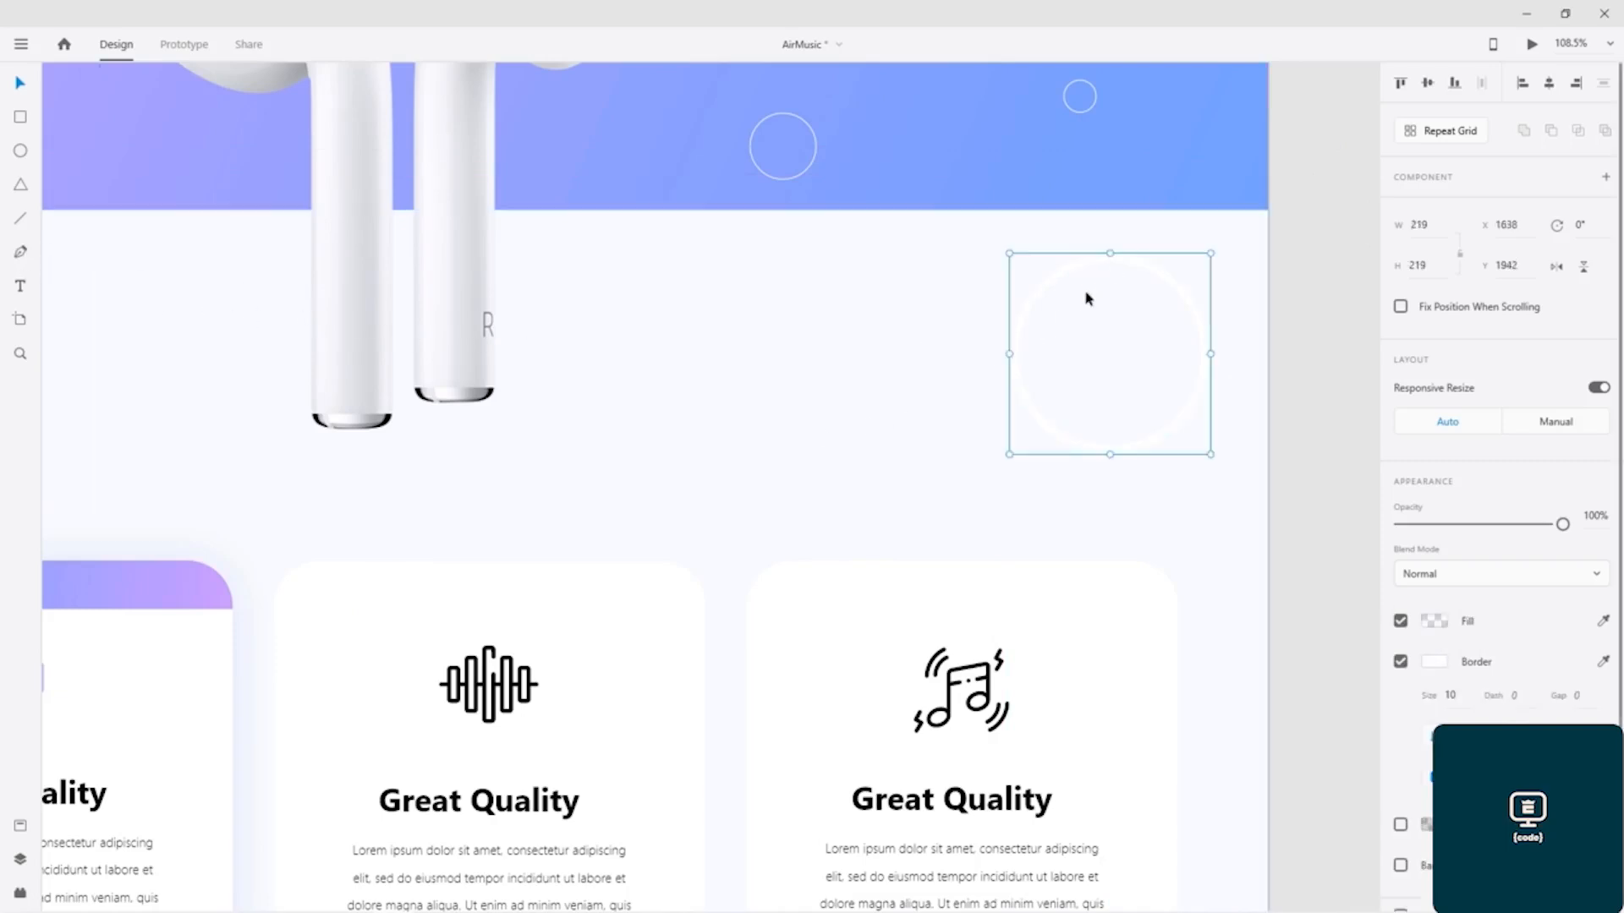
pyautogui.click(1182, 258)
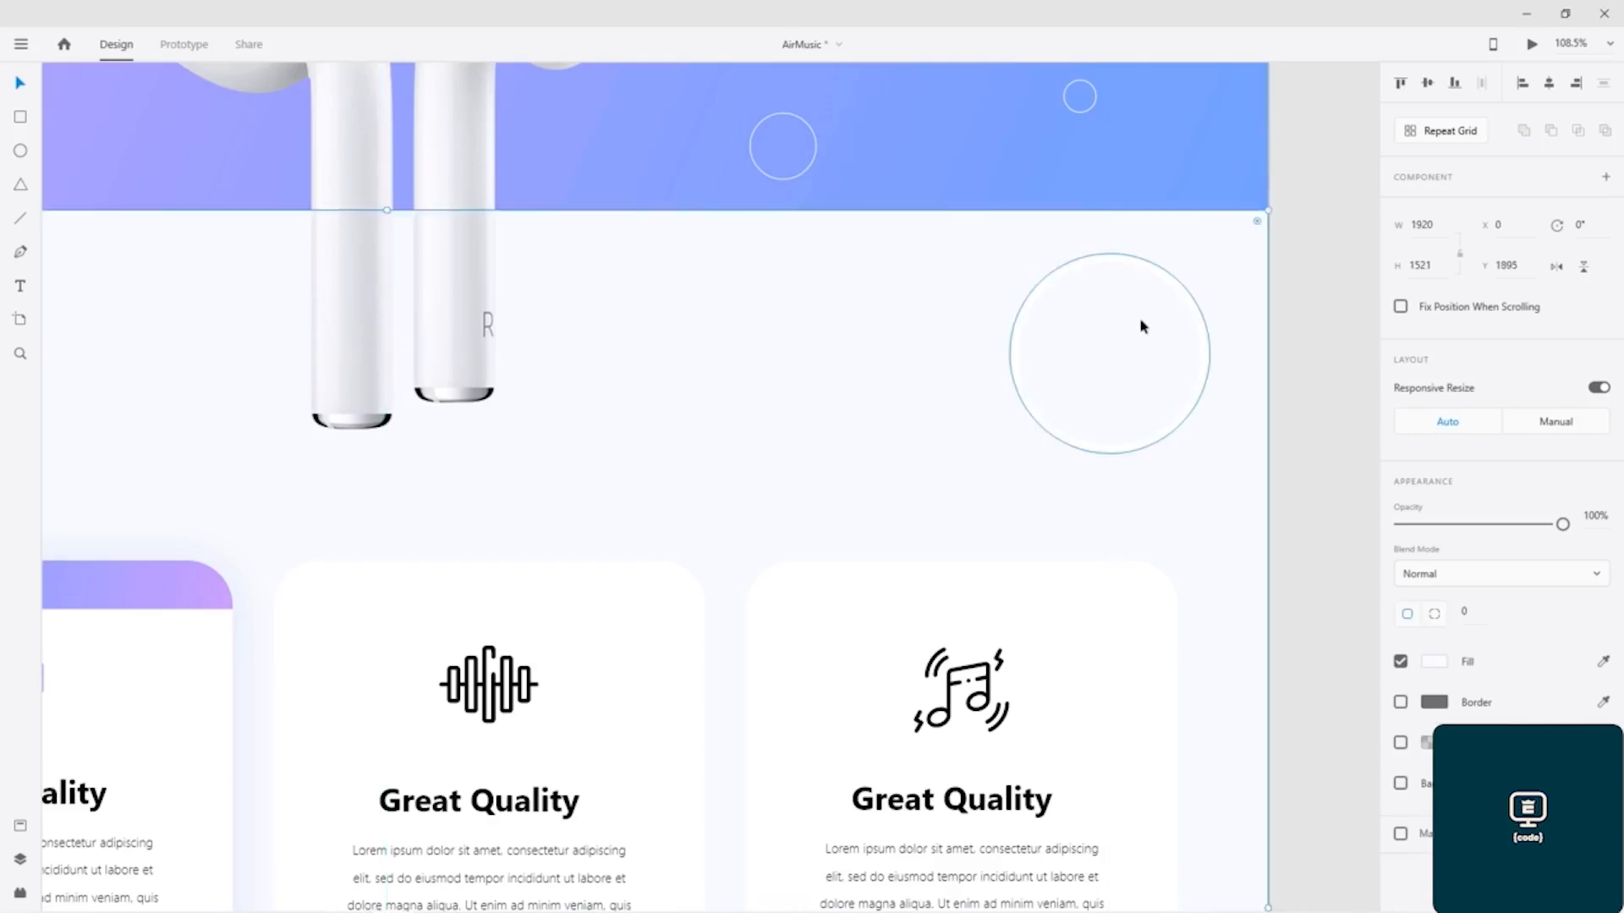
pyautogui.click(1134, 353)
pyautogui.moveTo(1116, 372); pyautogui.dragTo(1268, 246)
pyautogui.click(1293, 431)
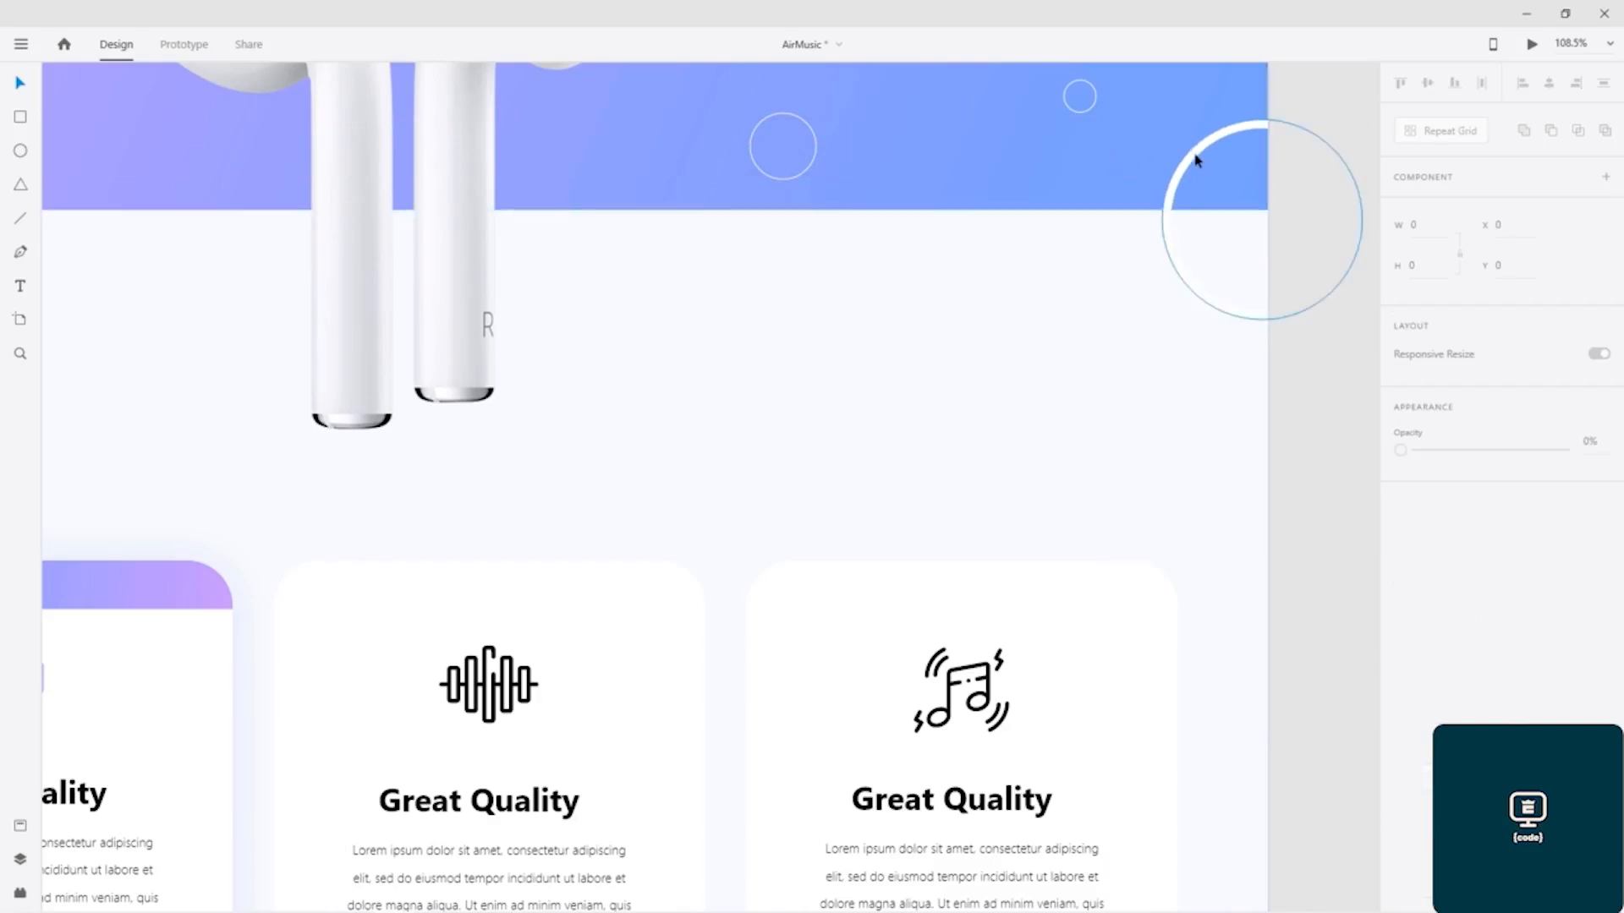
# Step: Try to cover the upper part of the ring by bringing the gradient banner rectangle to the front
pyautogui.click(1124, 160)
pyautogui.rightClick(1124, 162)
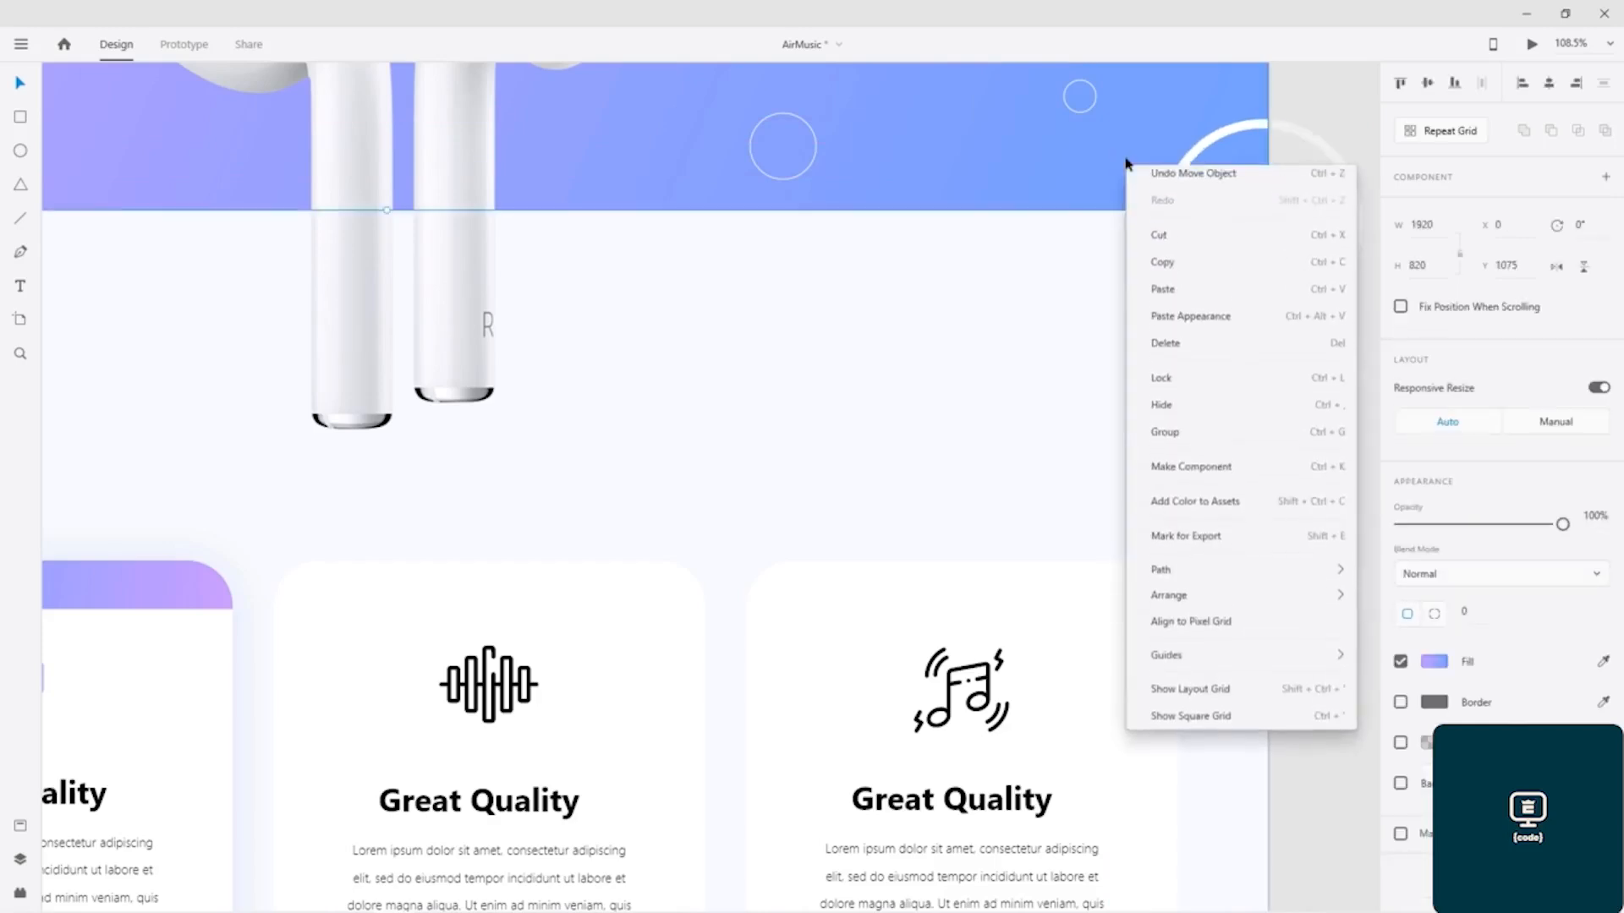
pyautogui.moveTo(1192, 602)
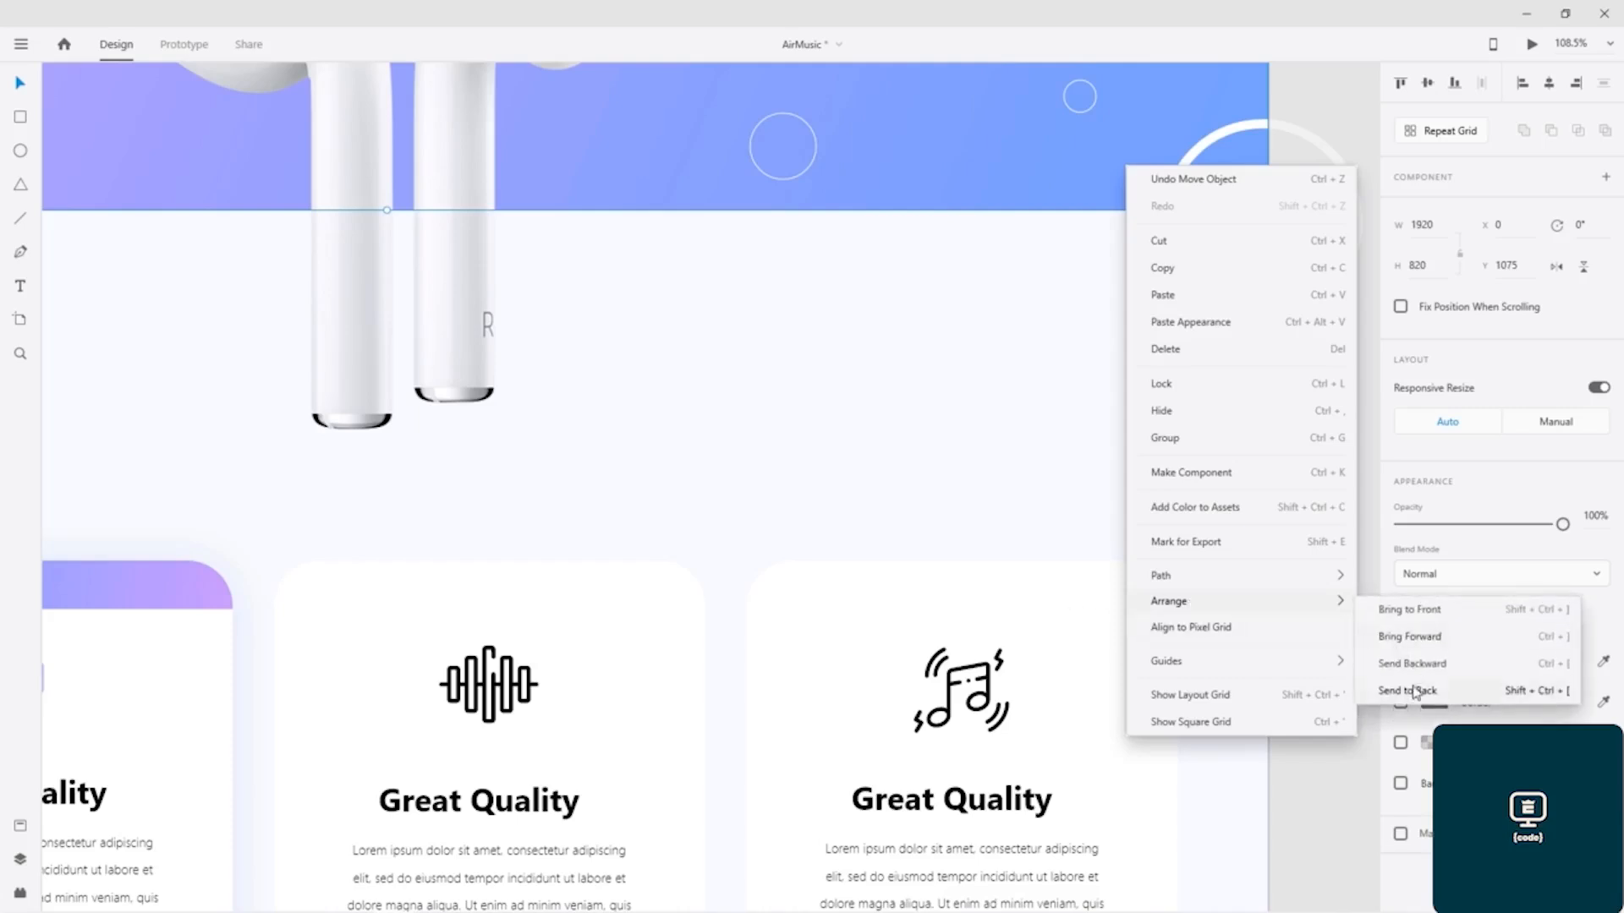
pyautogui.click(1405, 609)
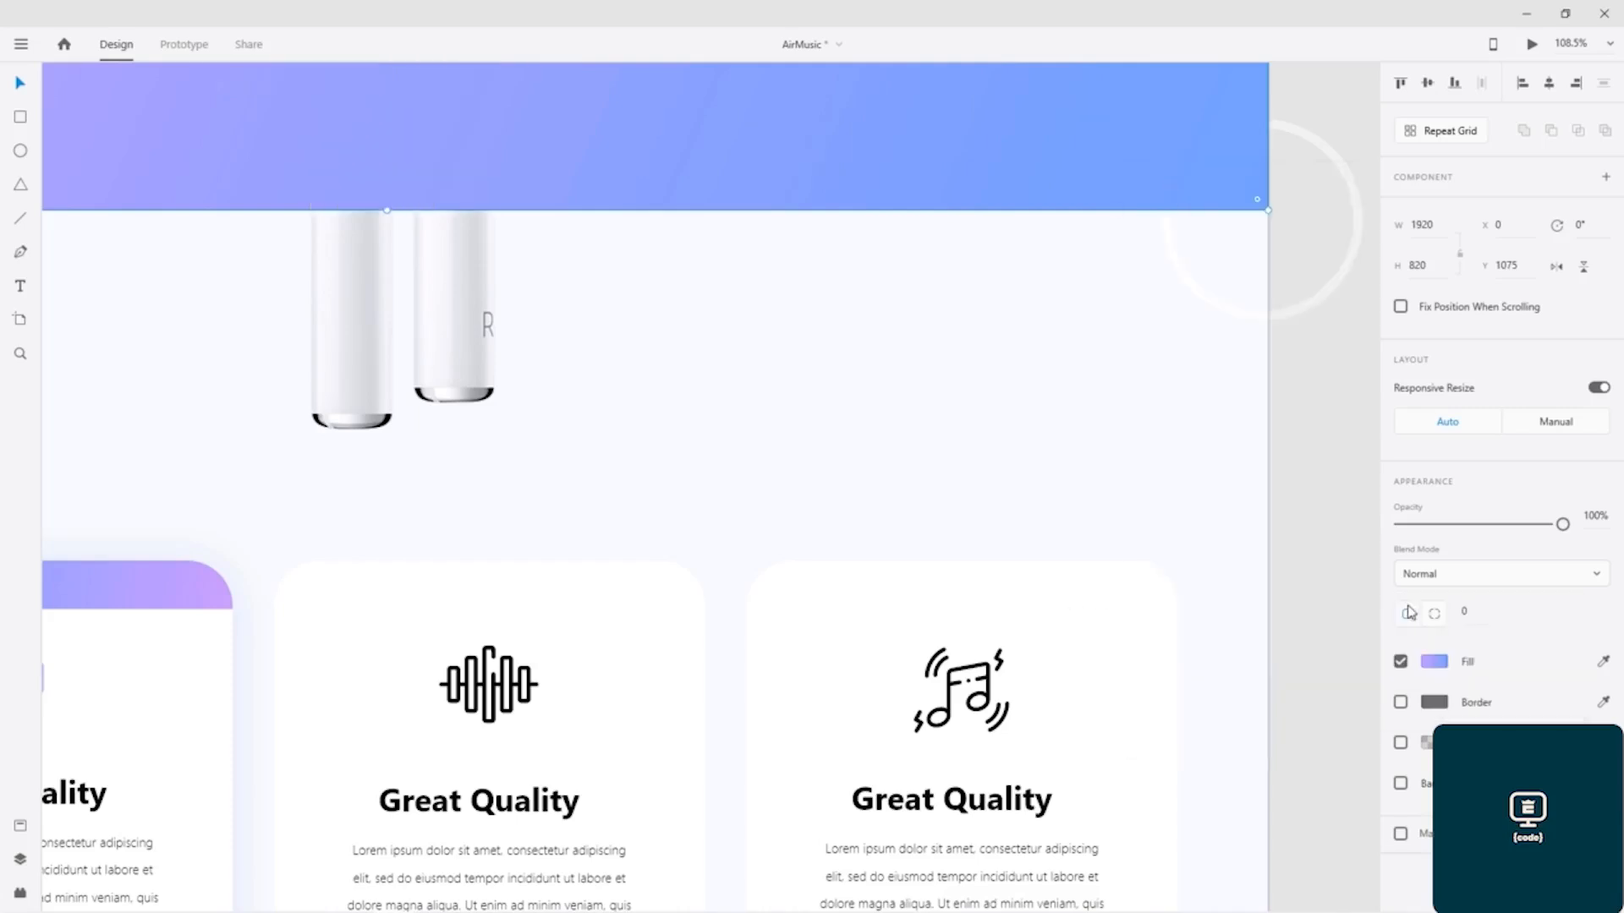
pyautogui.hotkey('ctrl', 'z')
# Step: Move the ring down to X 1822, Y 1895 so that its upper edge meets the banner's lower edge
pyautogui.click(1103, 283)
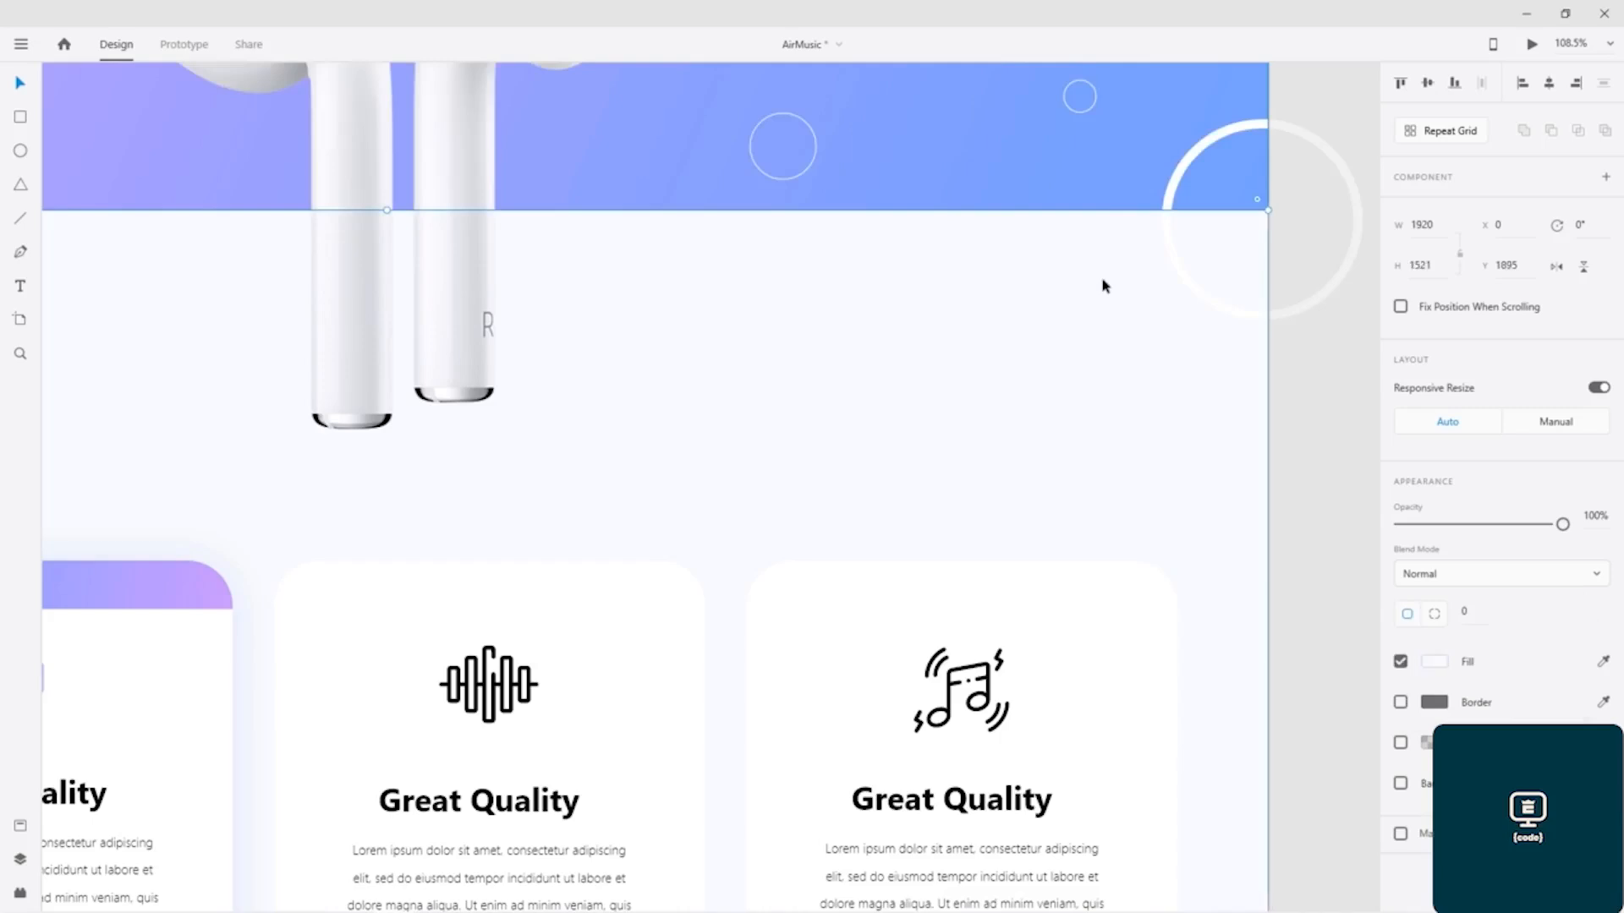
pyautogui.click(1209, 282)
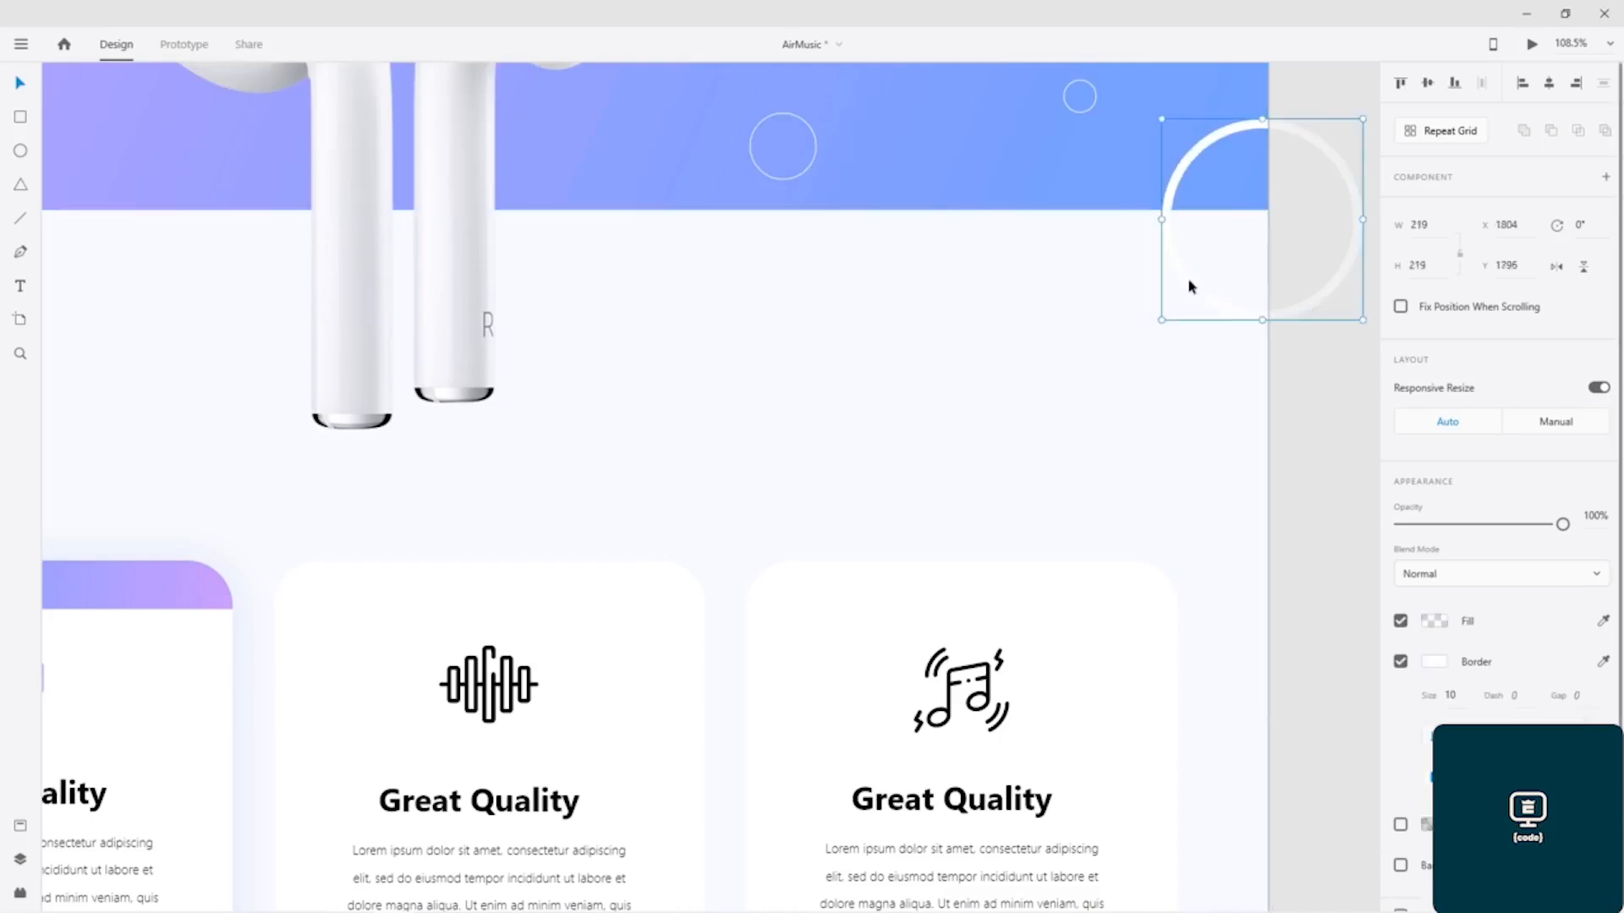
pyautogui.moveTo(1192, 297); pyautogui.dragTo(1206, 384)
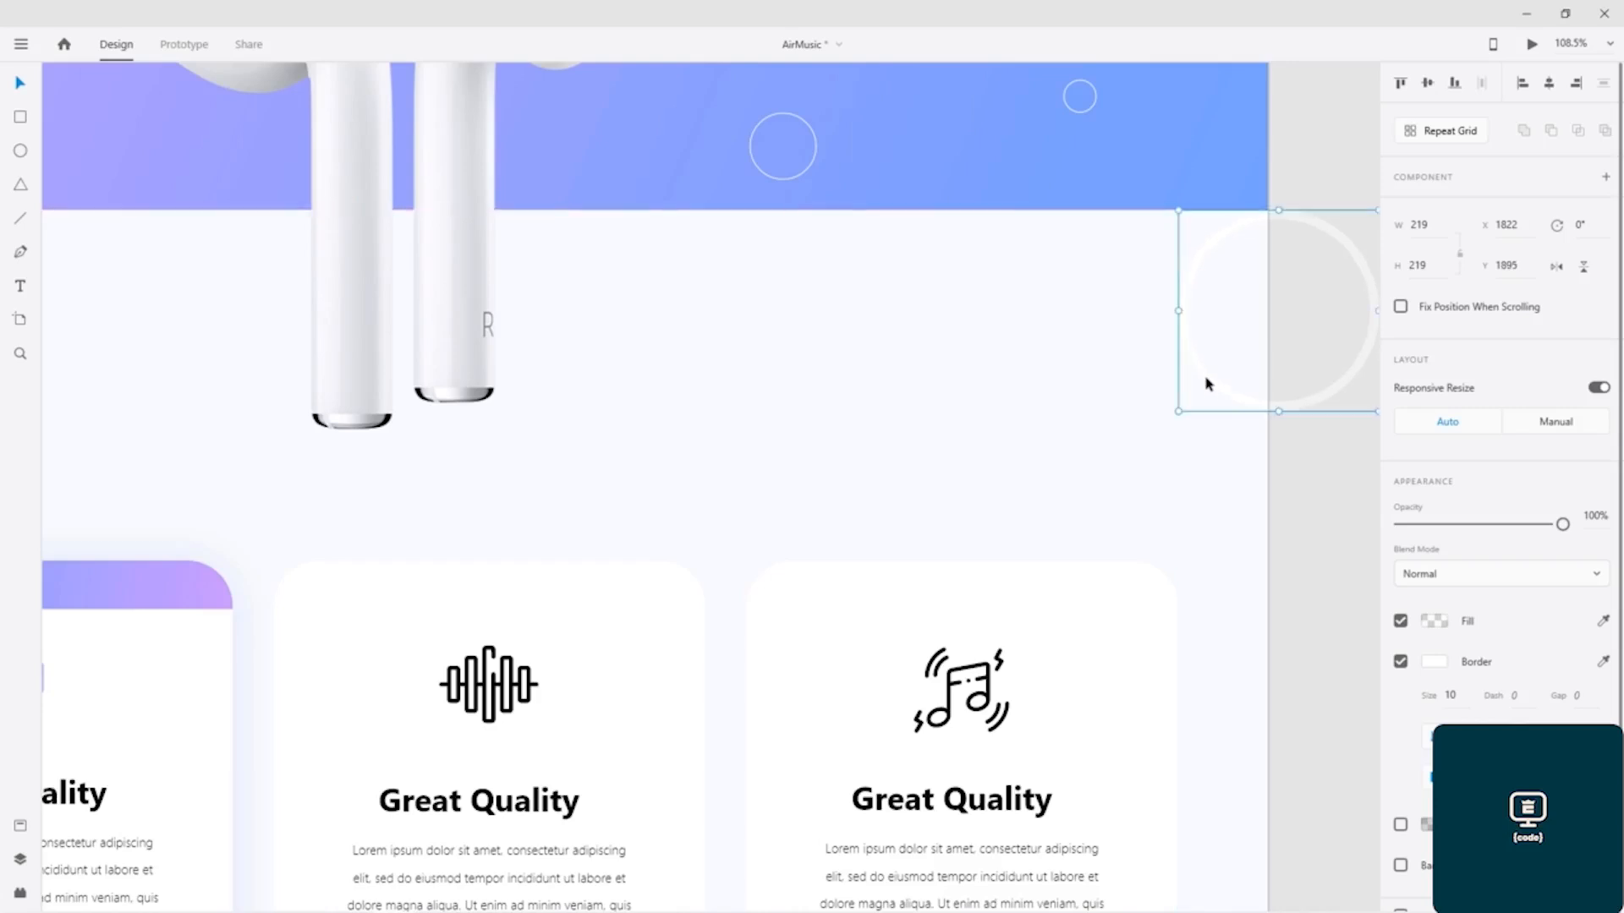
# Step: Duplicate the ring, enlarge the copy to 319 px, and place it around the original ring at X 1766, Y 1895
pyautogui.moveTo(1205, 384); pyautogui.dragTo(1141, 389)
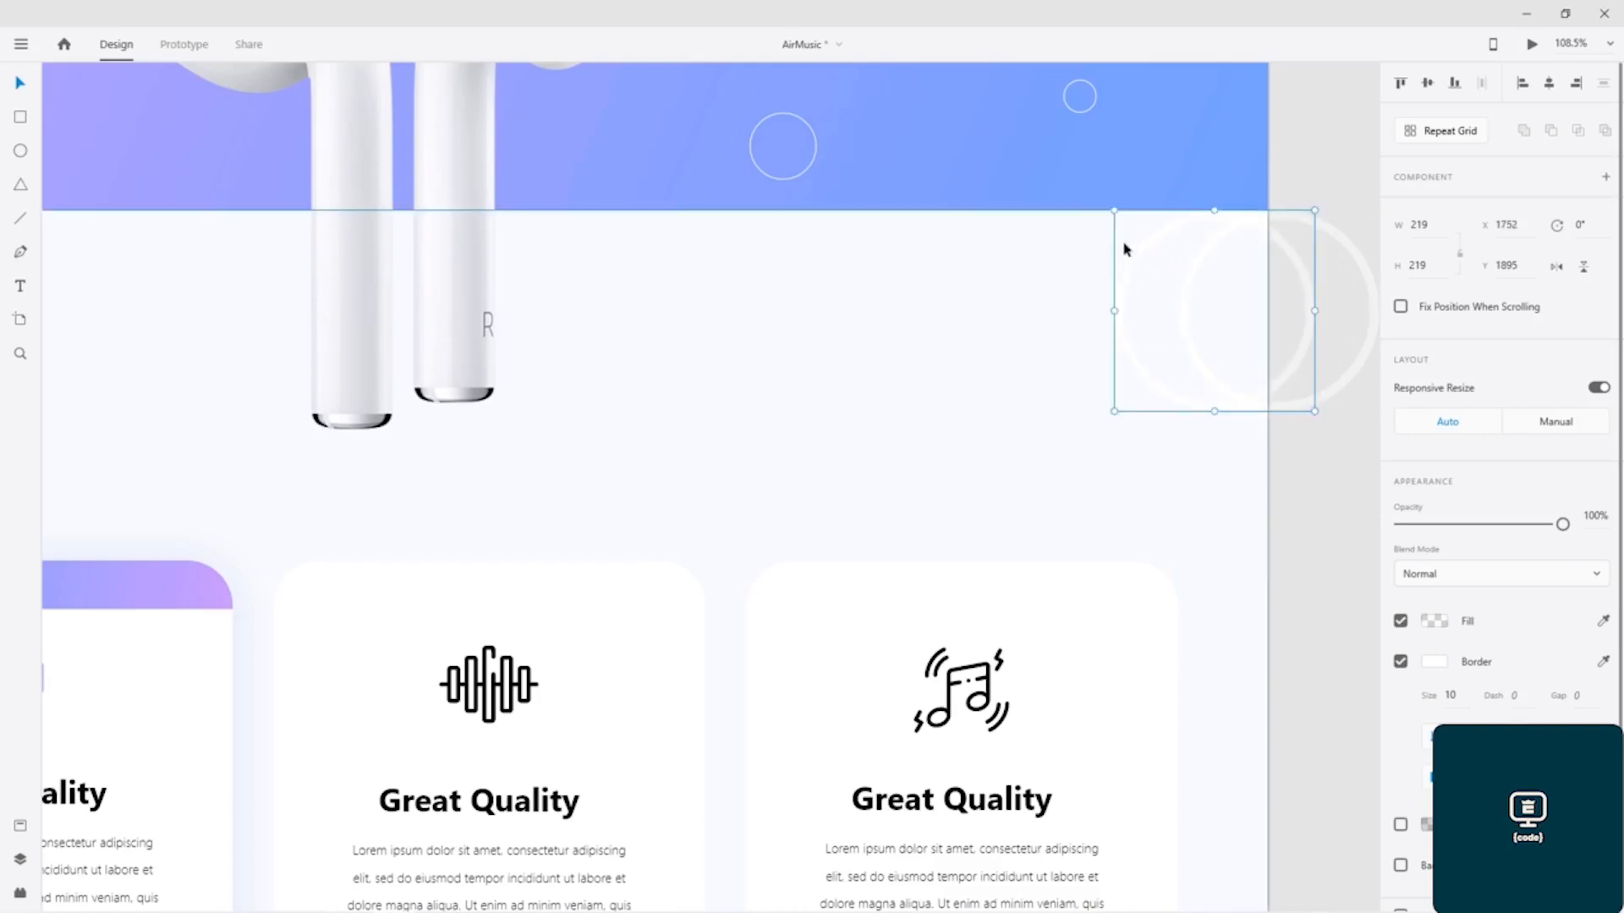
pyautogui.moveTo(1113, 206); pyautogui.dragTo(981, 120)
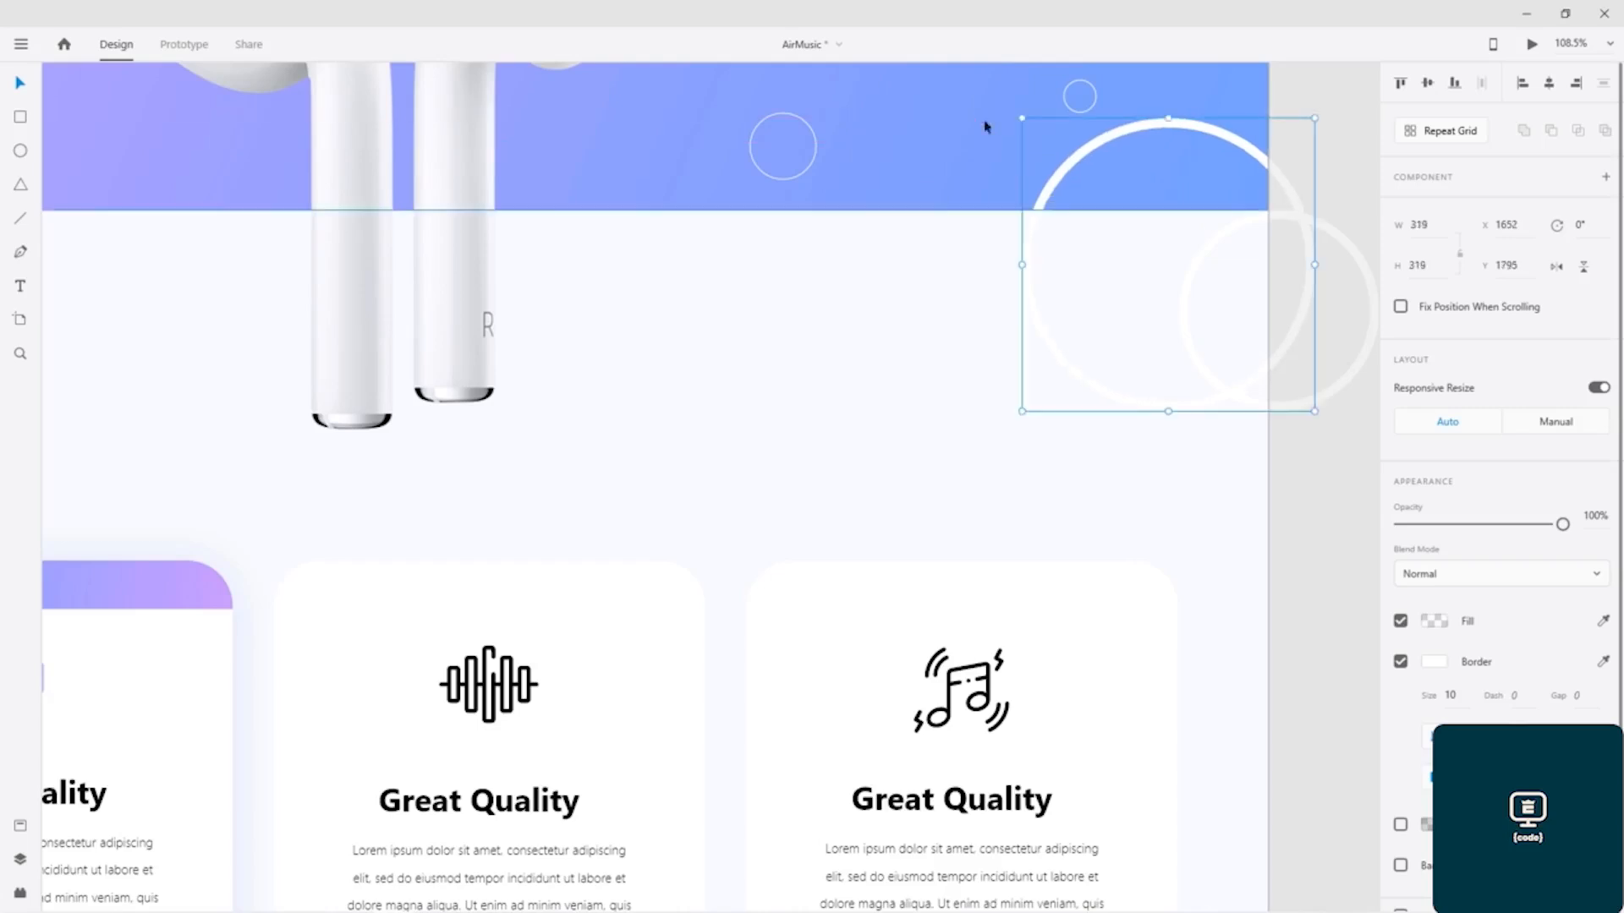
pyautogui.moveTo(1134, 409); pyautogui.dragTo(1242, 499)
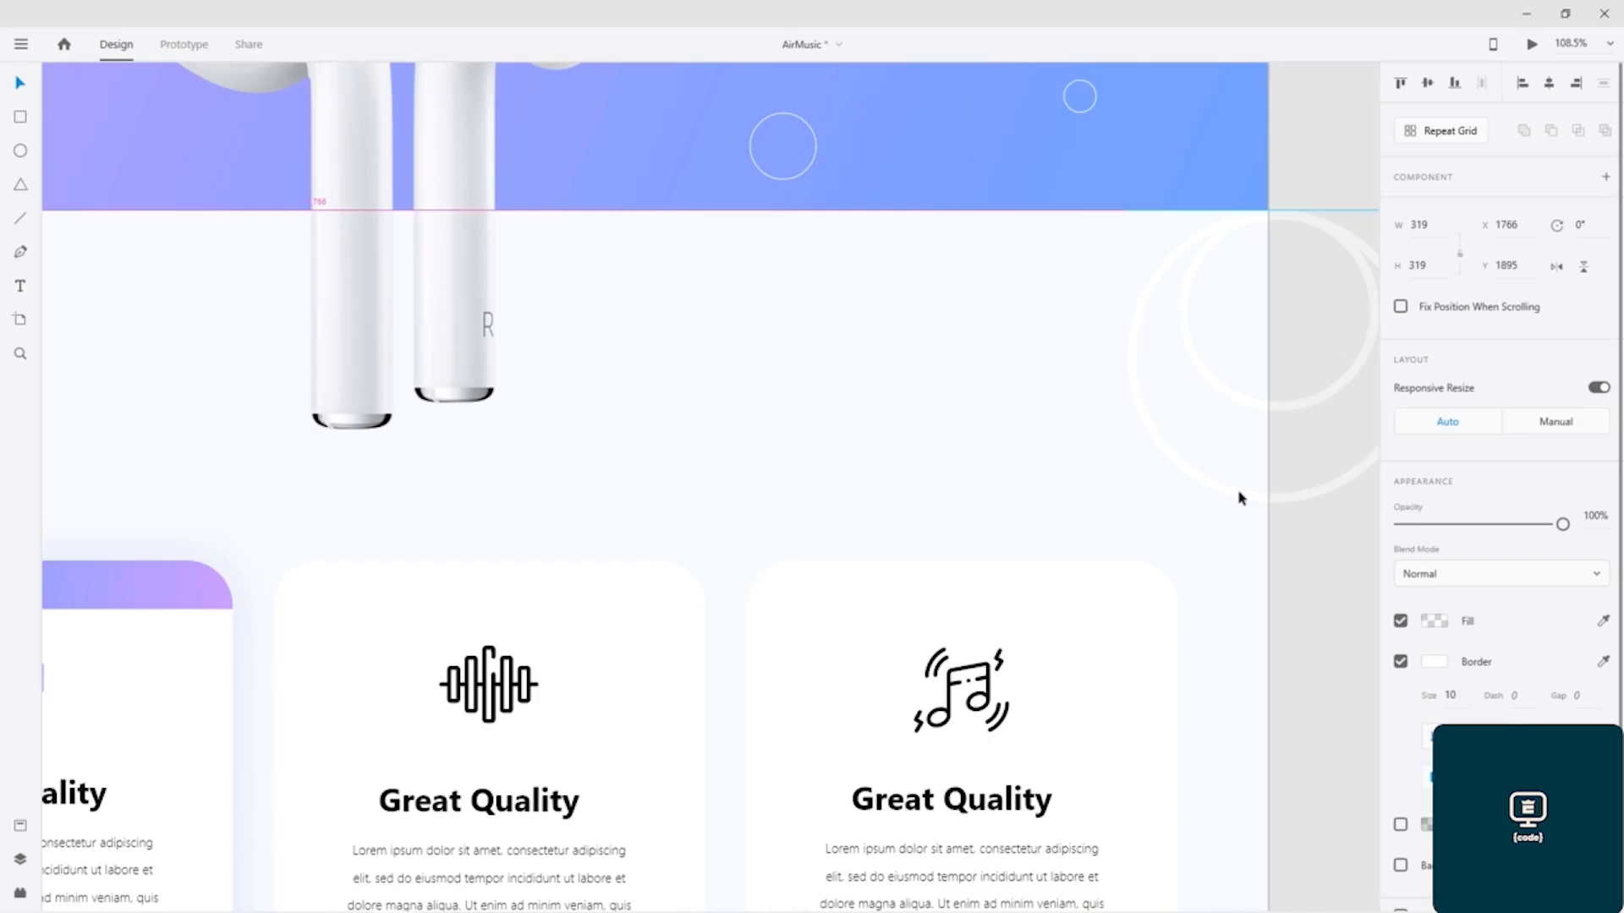
pyautogui.click(855, 529)
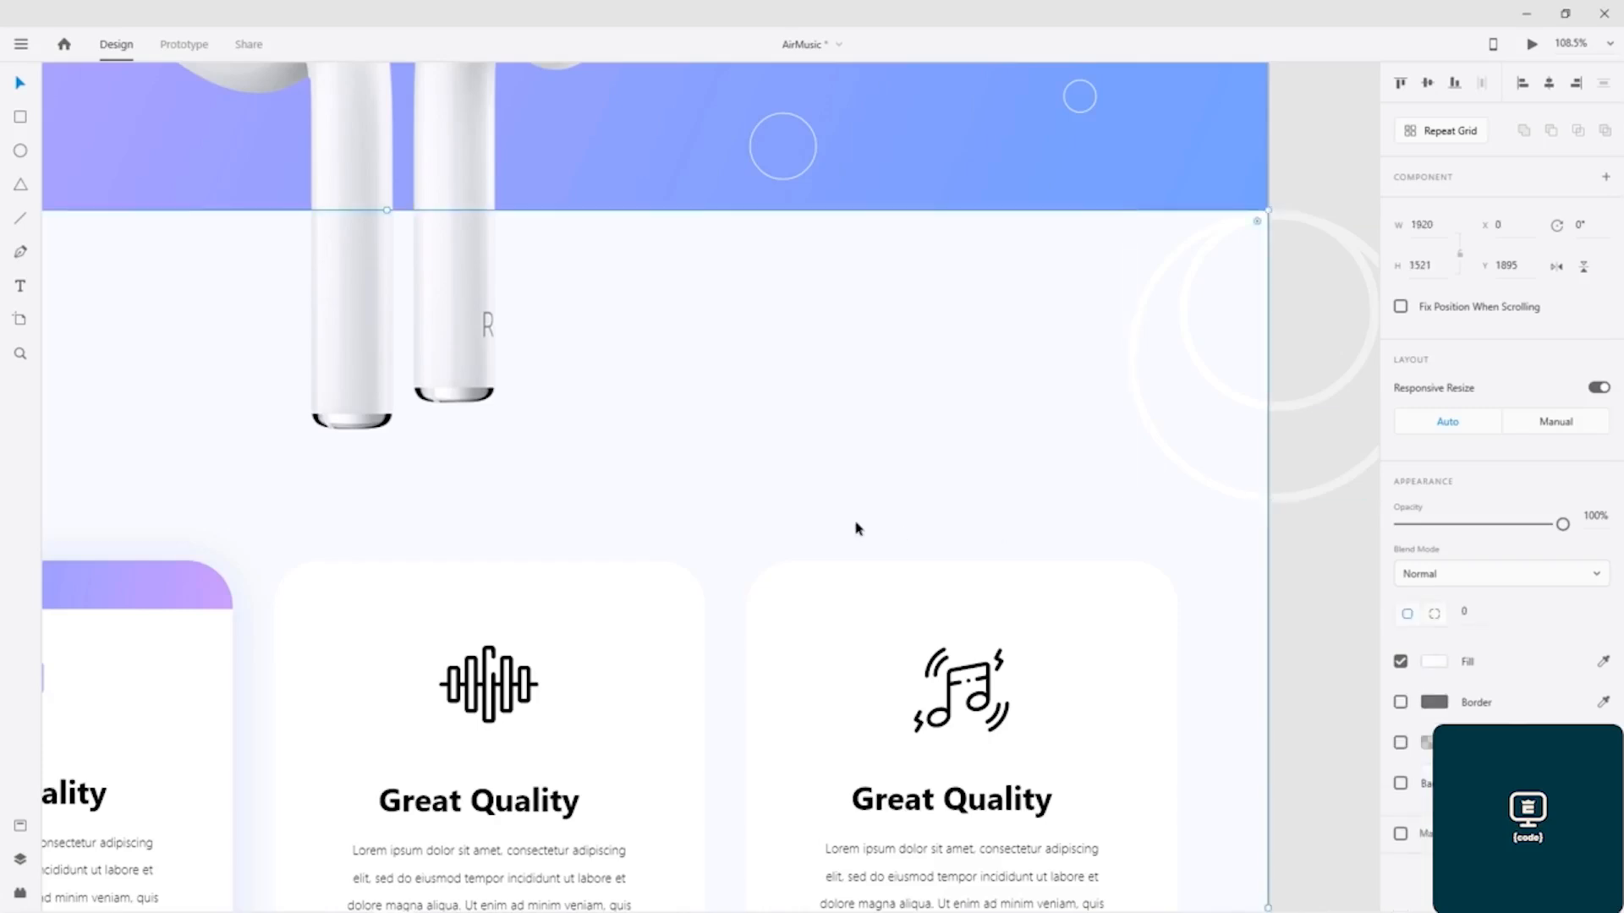
pyautogui.click(1308, 579)
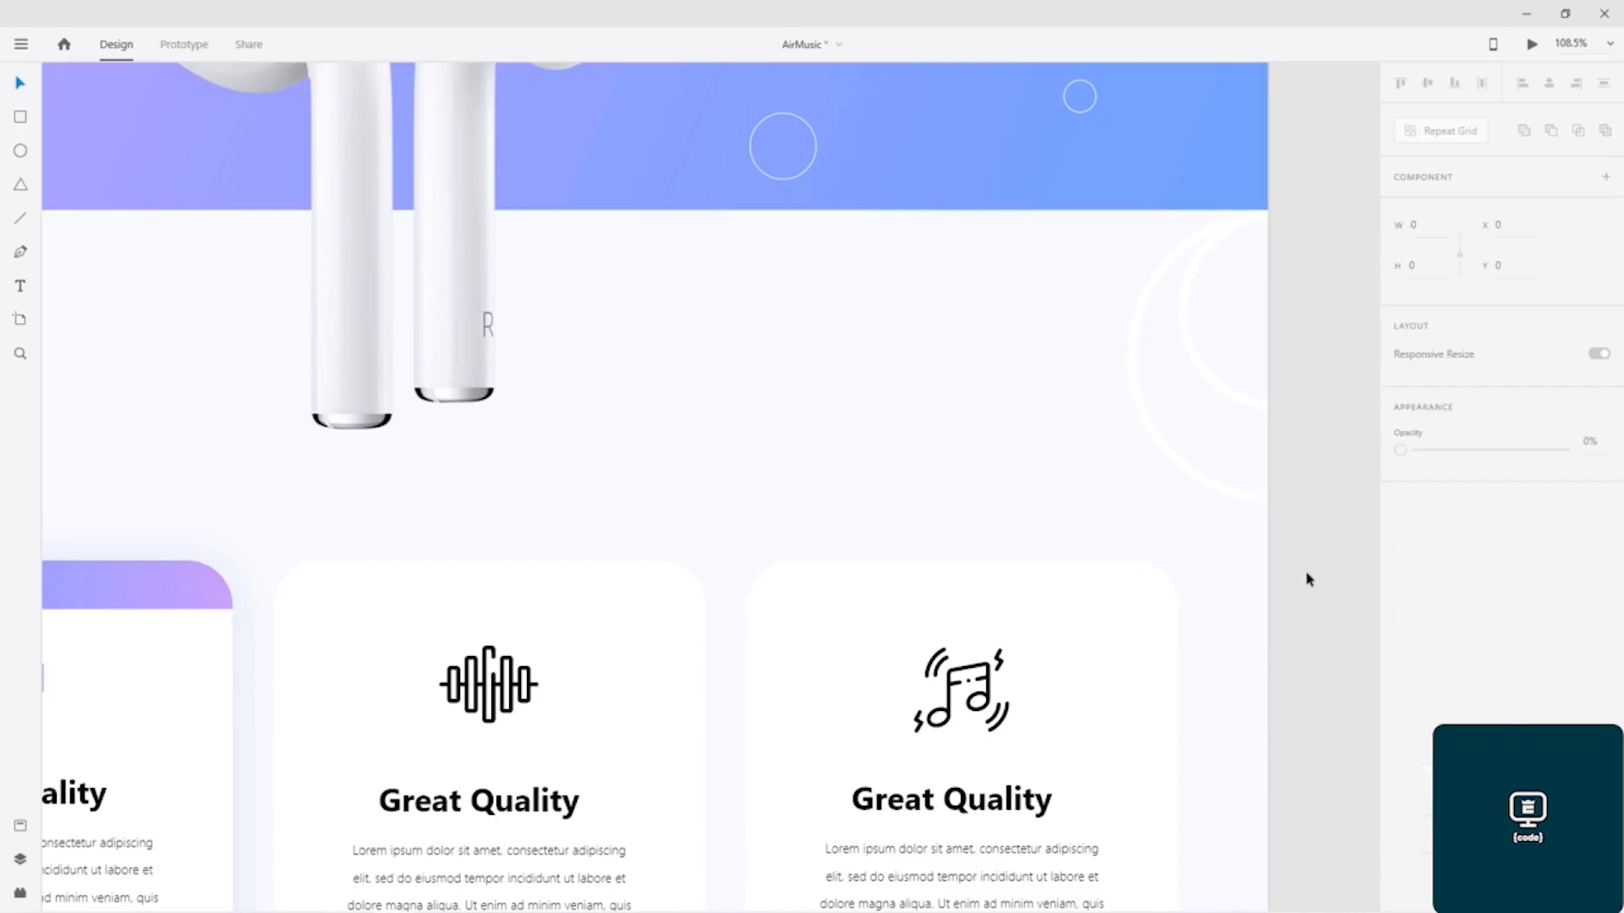
pyautogui.click(1207, 373)
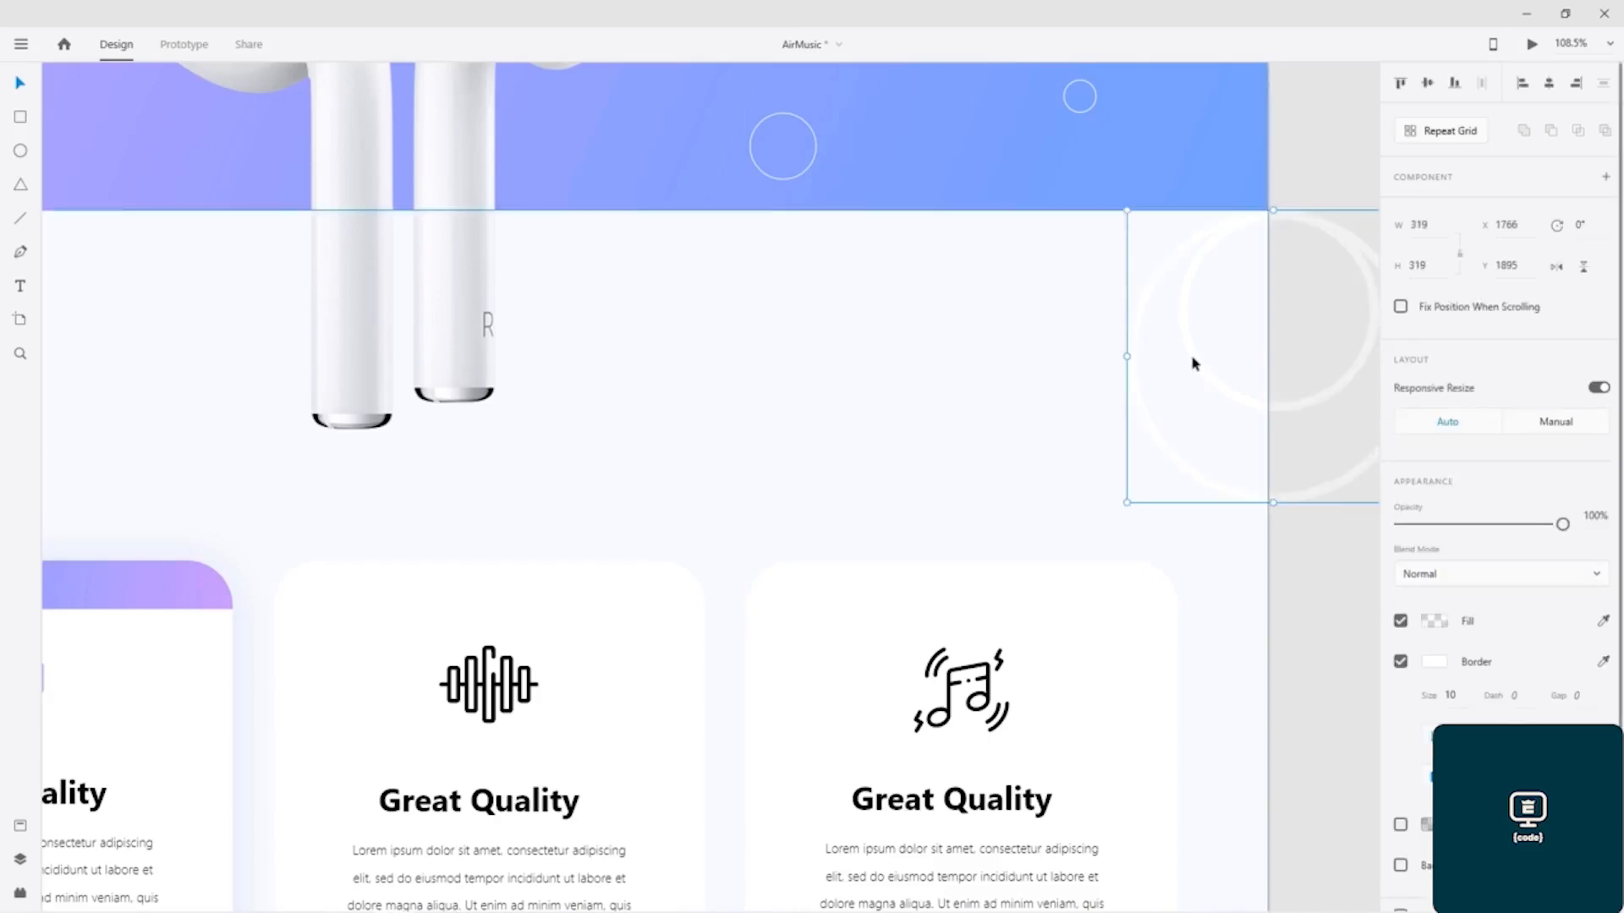
pyautogui.doubleClick(1219, 389)
pyautogui.click(1221, 398)
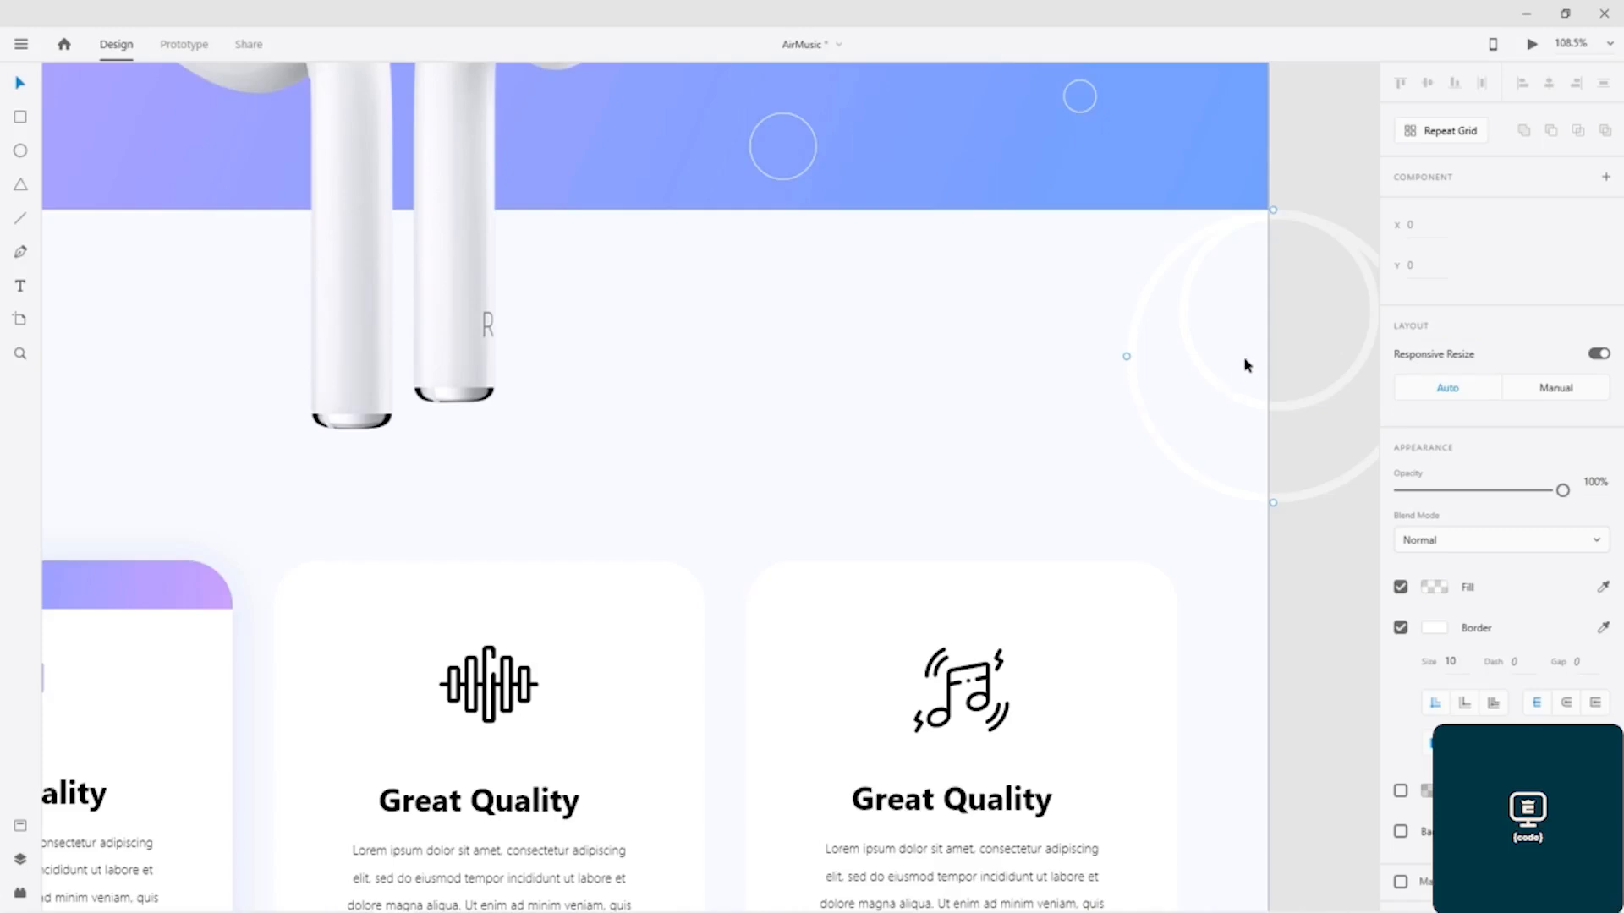
pyautogui.press('Escape')
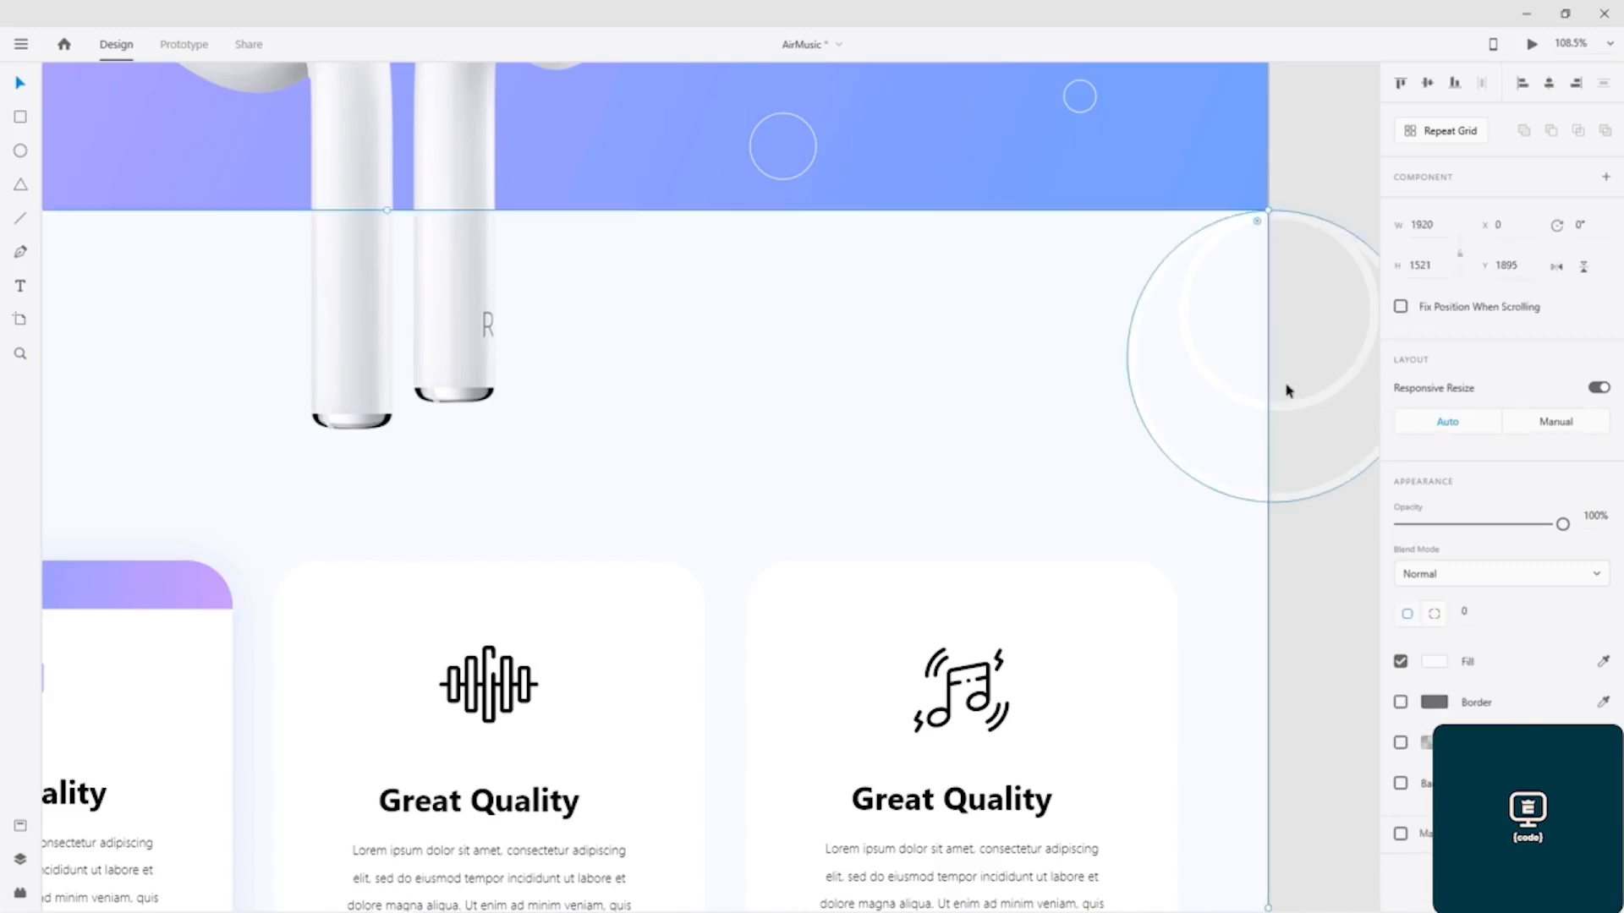
# Step: Move both rings inward from the section's right edge and arrange them concentrically, with the larger one at X 1622, Y 1890
pyautogui.moveTo(1296, 395); pyautogui.dragTo(1165, 391)
pyautogui.click(1340, 386)
pyautogui.moveTo(1336, 391); pyautogui.dragTo(1205, 431)
pyautogui.moveTo(1202, 228); pyautogui.dragTo(1225, 239)
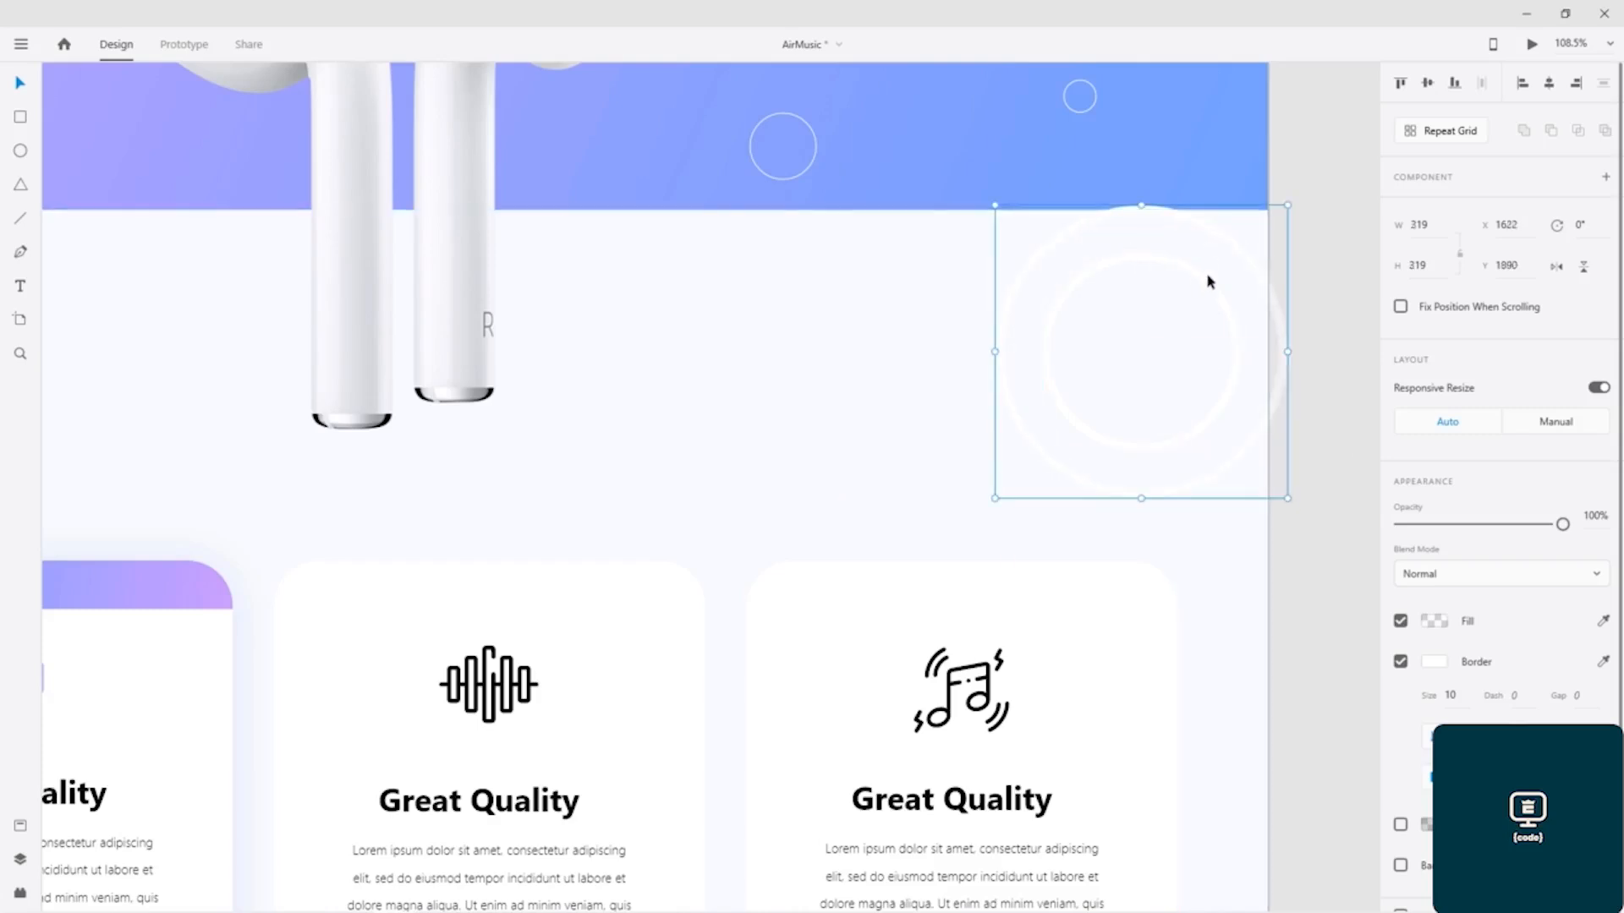
# Step: Move the 319 px ring to X 1478, Y 1912 and the 219 px ring inside it to X 1576, Y 1962
pyautogui.click(922, 391)
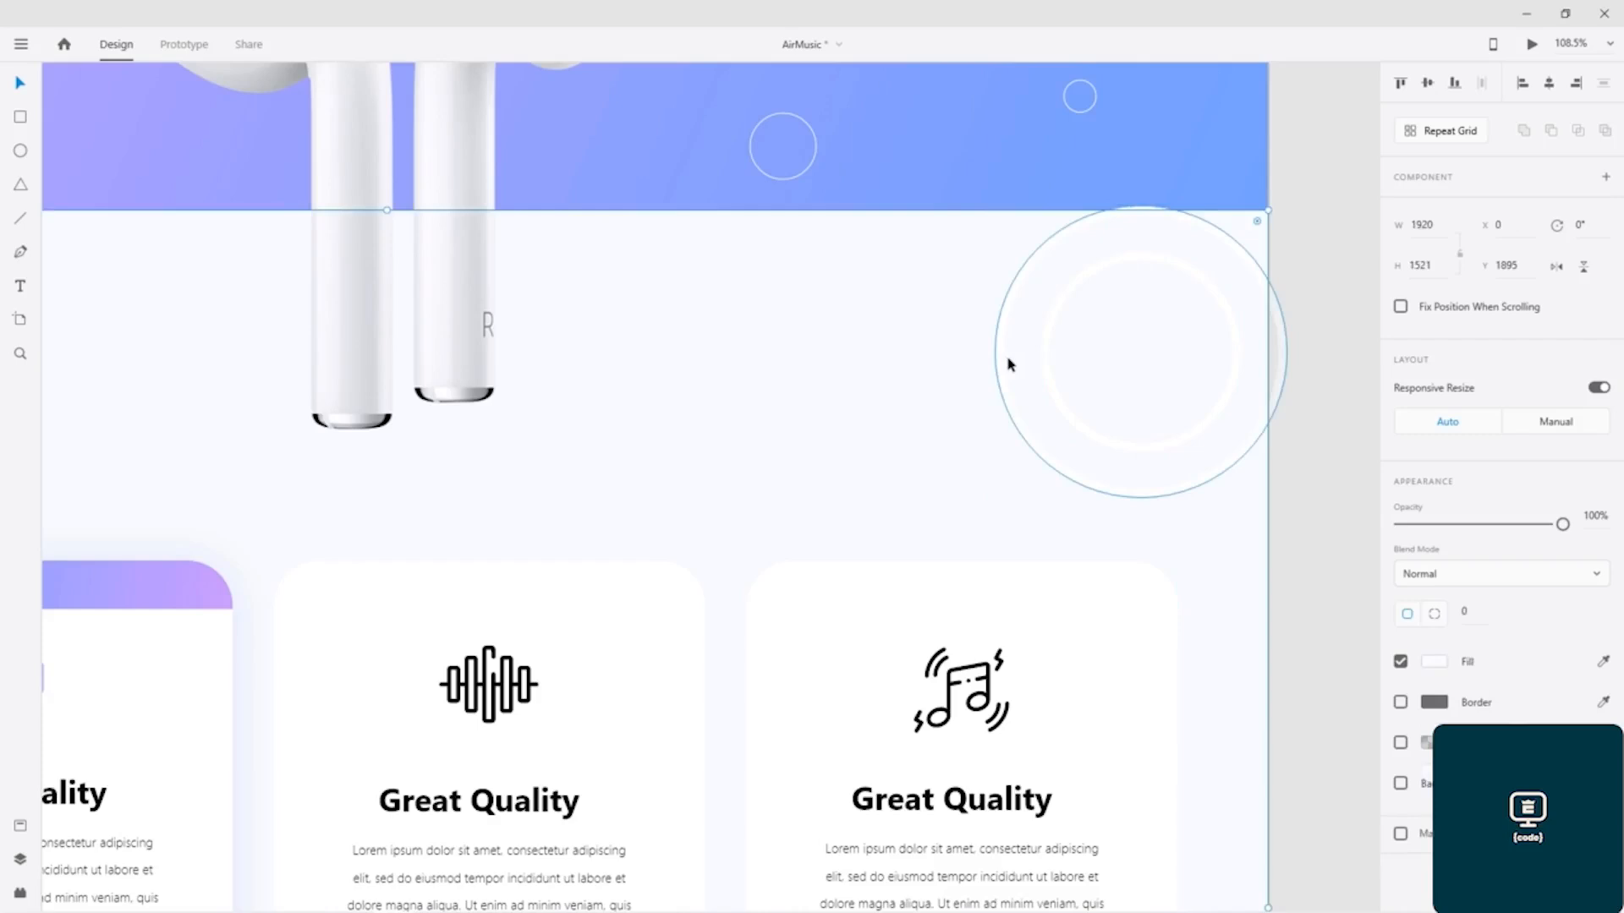
pyautogui.click(1004, 367)
pyautogui.keyDown('shift'); pyautogui.click(1050, 369); pyautogui.keyUp('shift')
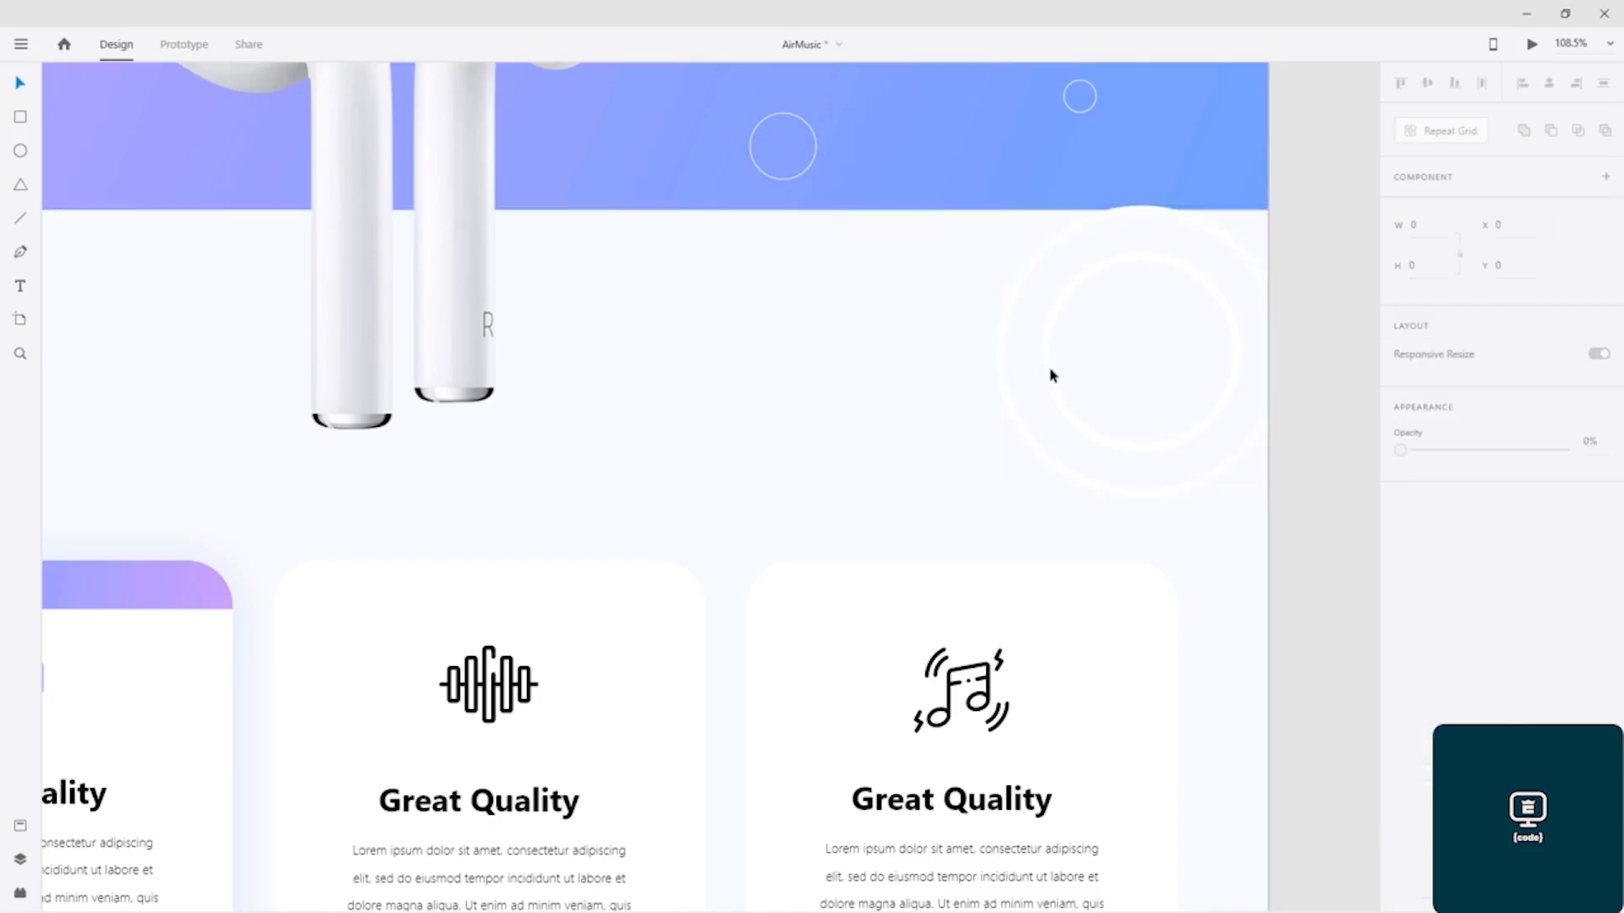
pyautogui.click(1142, 259)
pyautogui.moveTo(1207, 225); pyautogui.dragTo(1074, 245)
pyautogui.click(1212, 286)
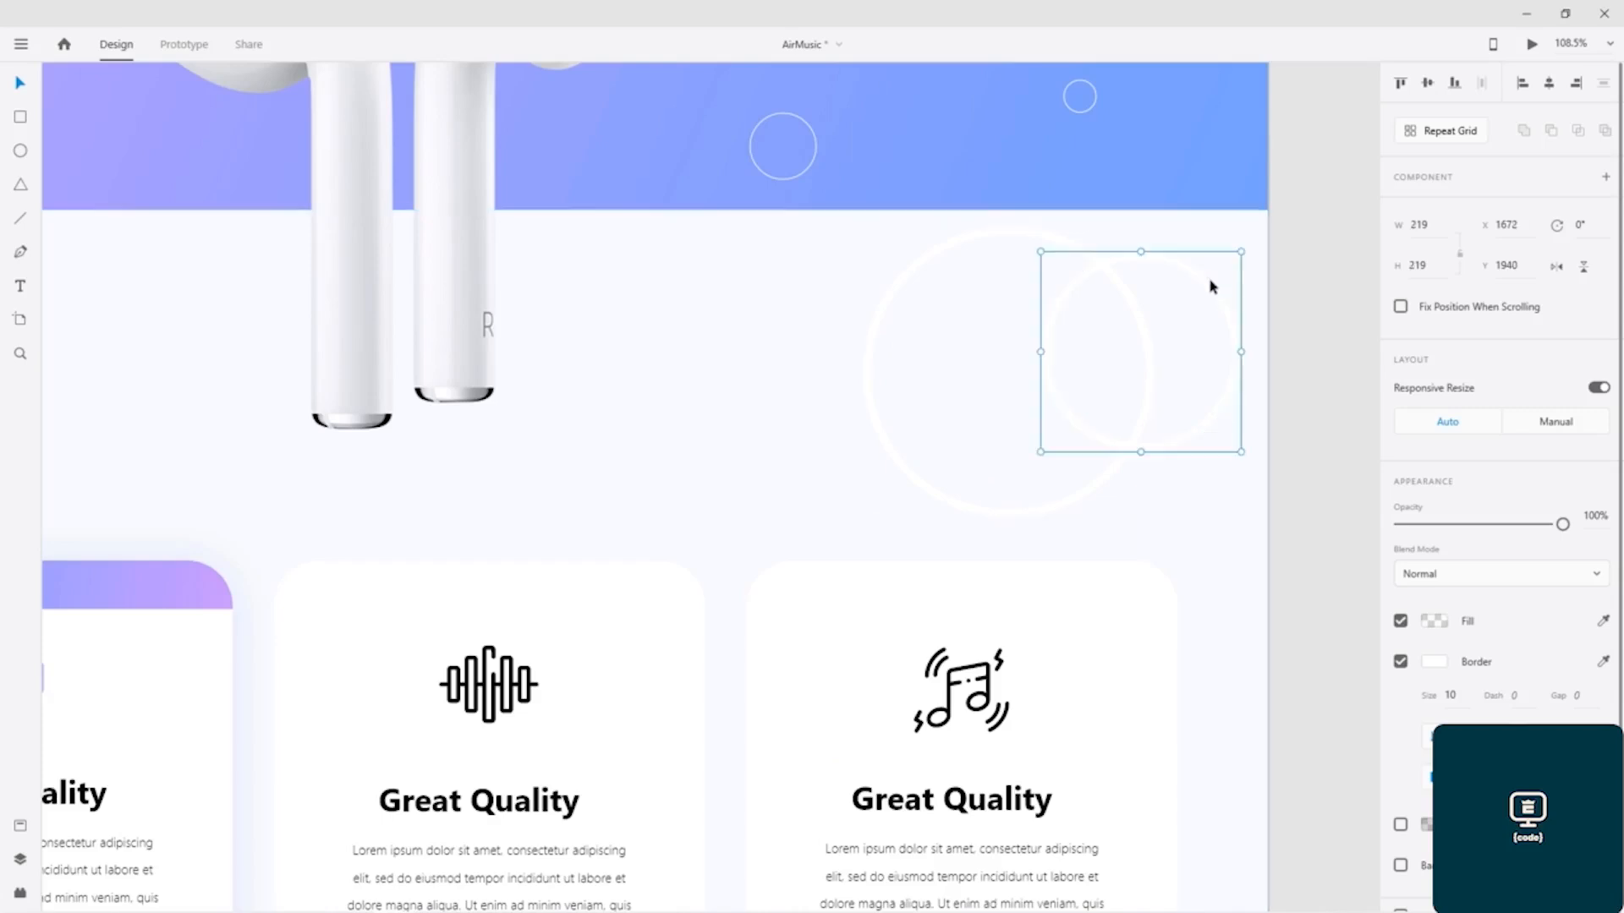
pyautogui.moveTo(1211, 285); pyautogui.dragTo(1123, 305)
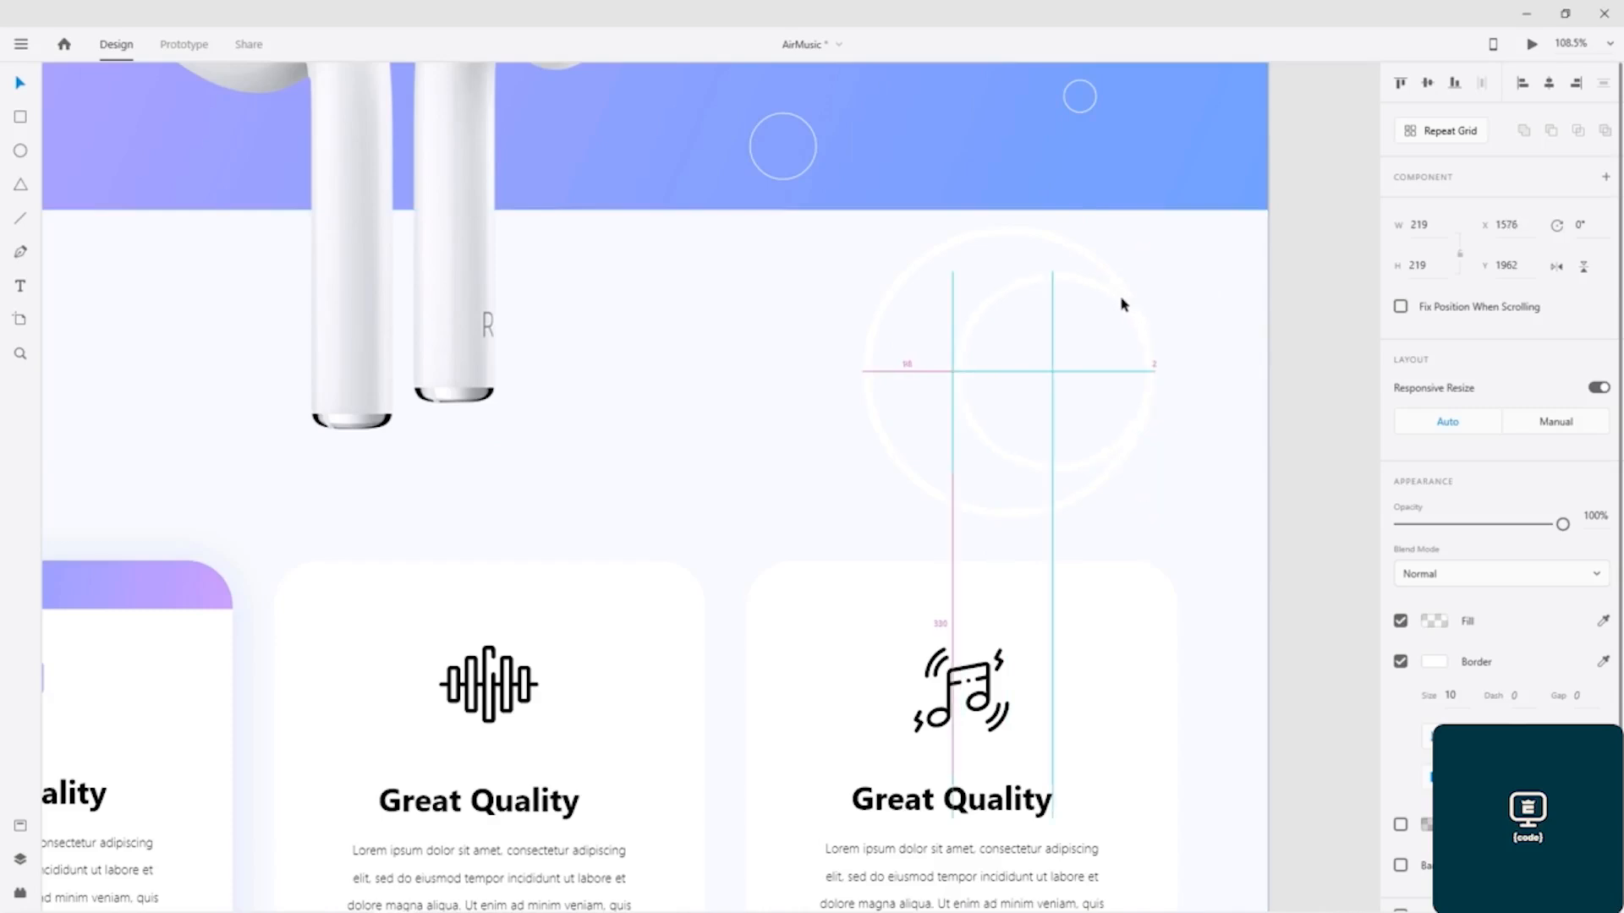
pyautogui.moveTo(1123, 304); pyautogui.dragTo(1123, 304)
# Step: Duplicate the 319 px ring, enlarge the copy to 384 px, and place it at X 1413, Y 1895 below the gradient banner
pyautogui.click(893, 296)
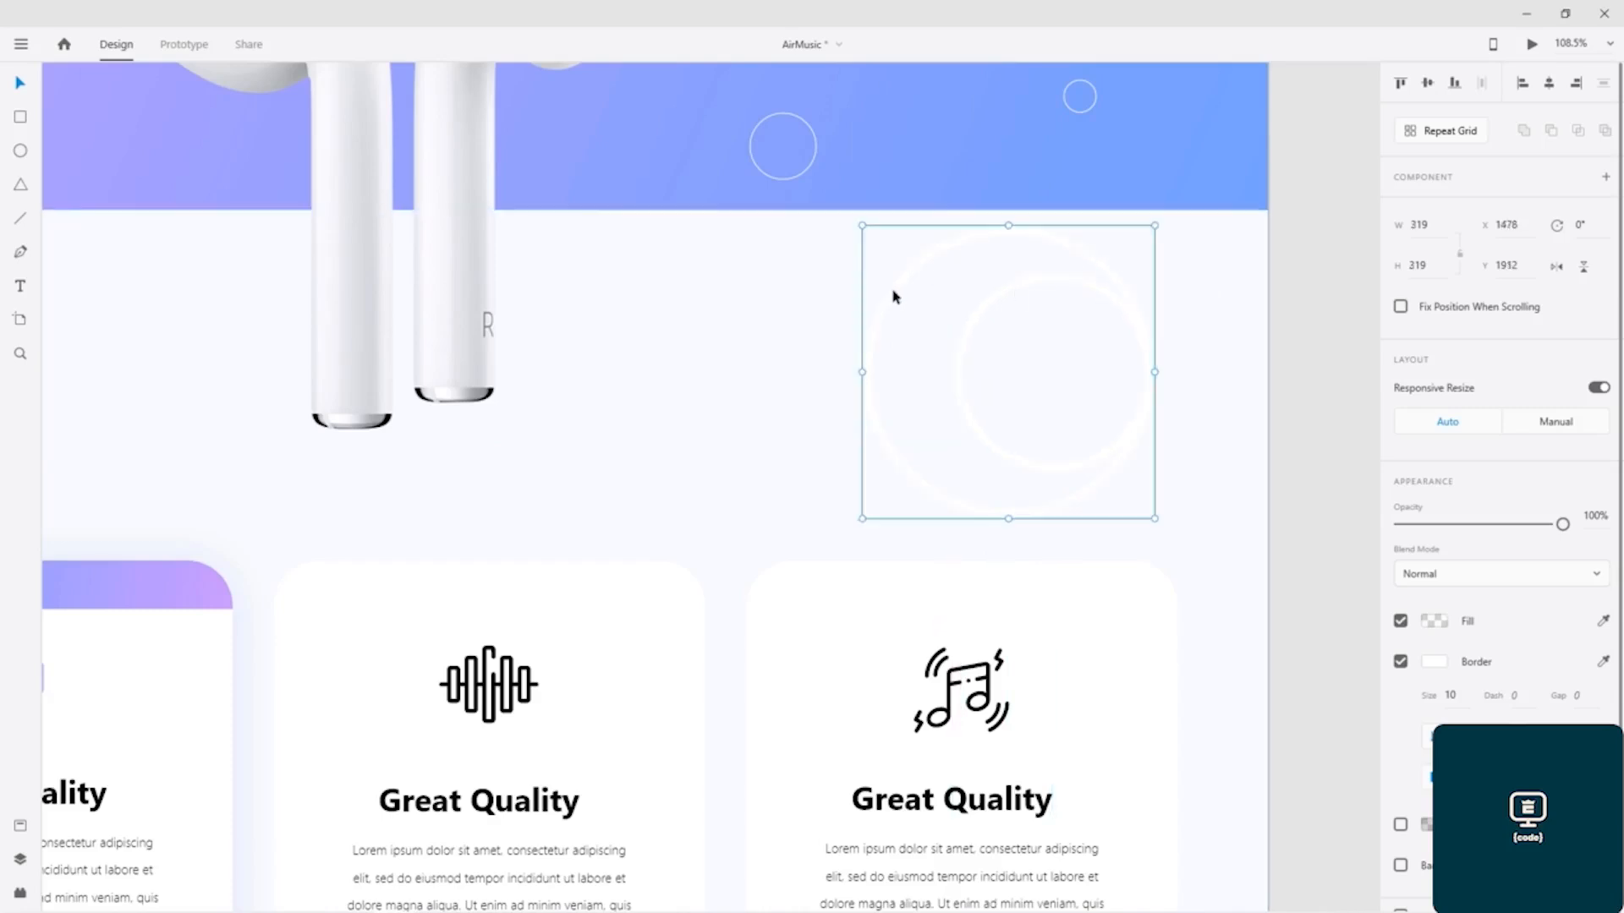
pyautogui.moveTo(894, 296); pyautogui.dragTo(826, 301)
pyautogui.moveTo(793, 223); pyautogui.dragTo(457, 133)
pyautogui.moveTo(714, 290); pyautogui.dragTo(781, 339)
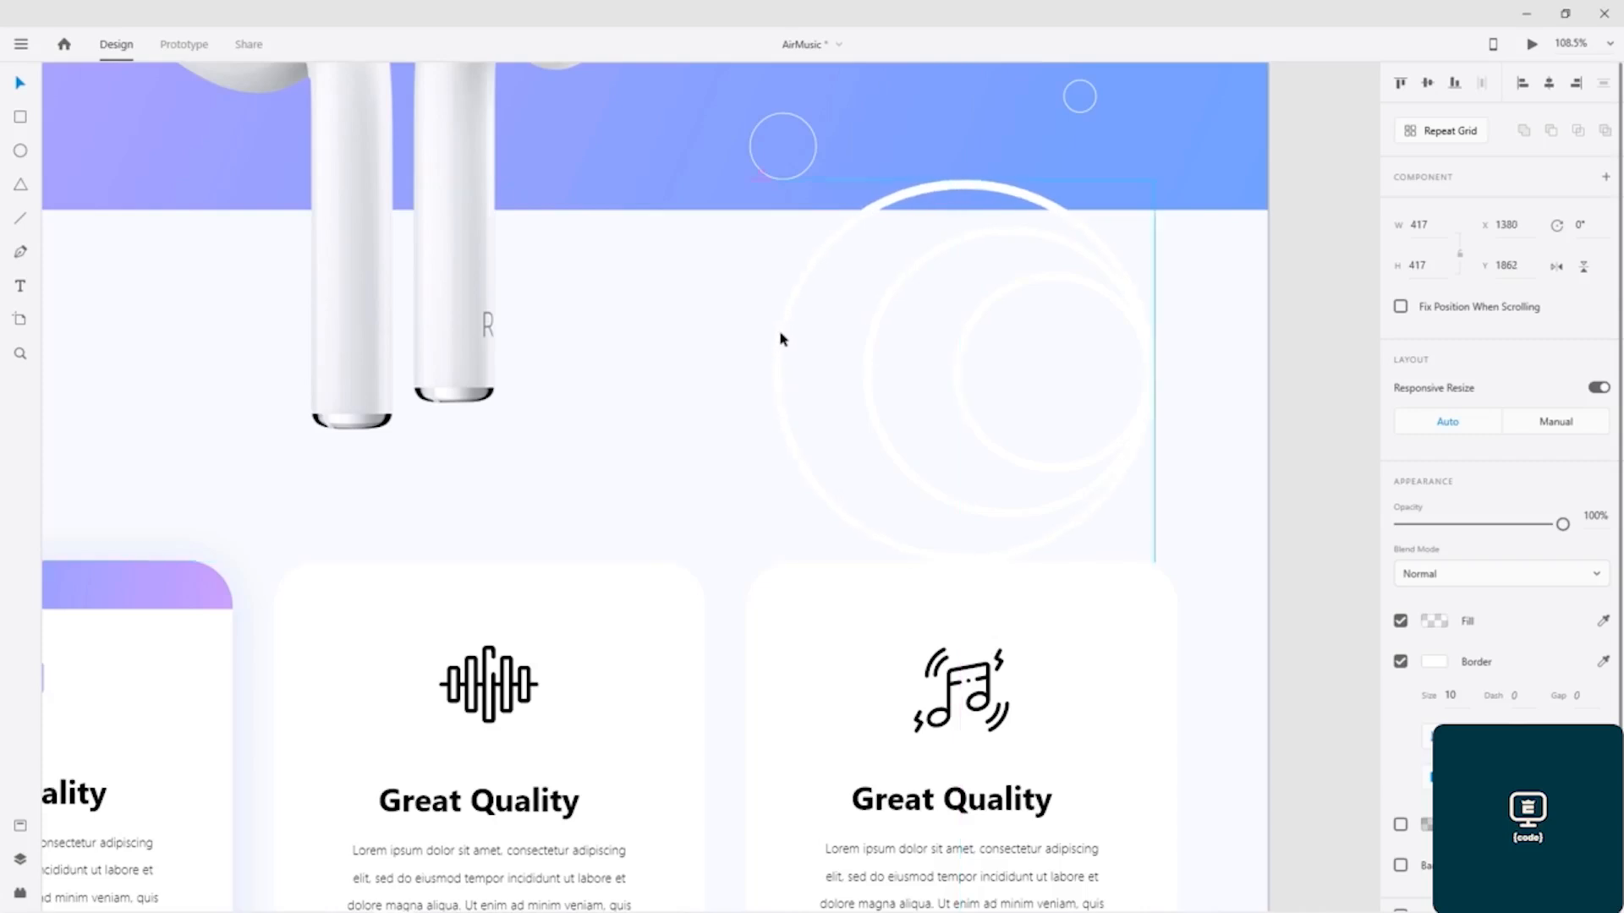
pyautogui.moveTo(780, 335); pyautogui.dragTo(779, 337)
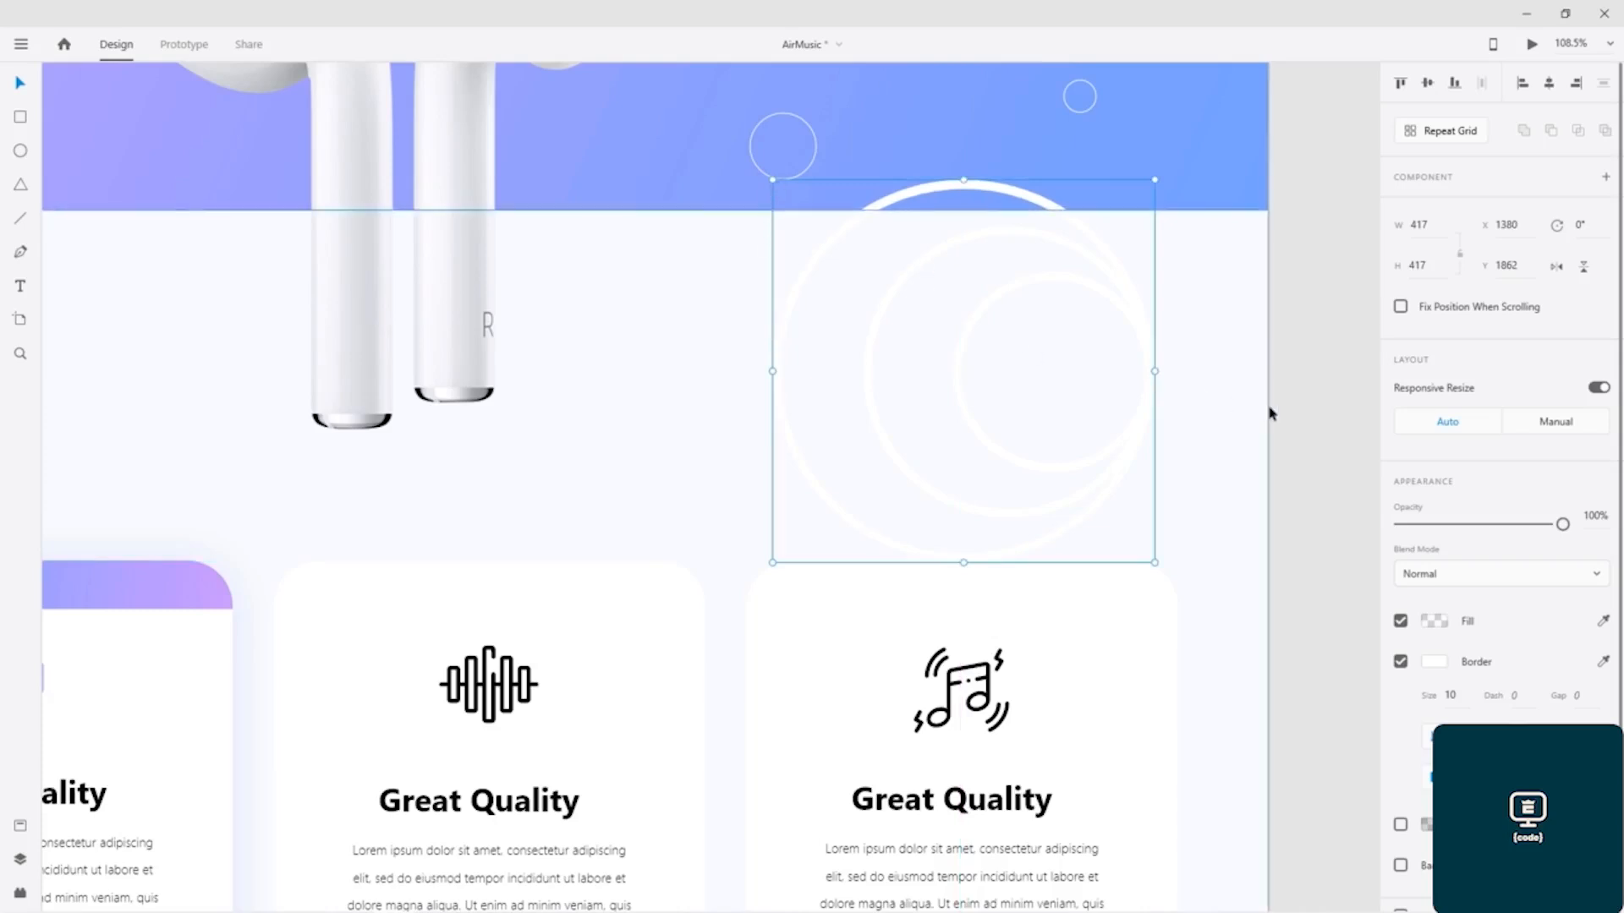
pyautogui.moveTo(772, 179); pyautogui.dragTo(804, 206)
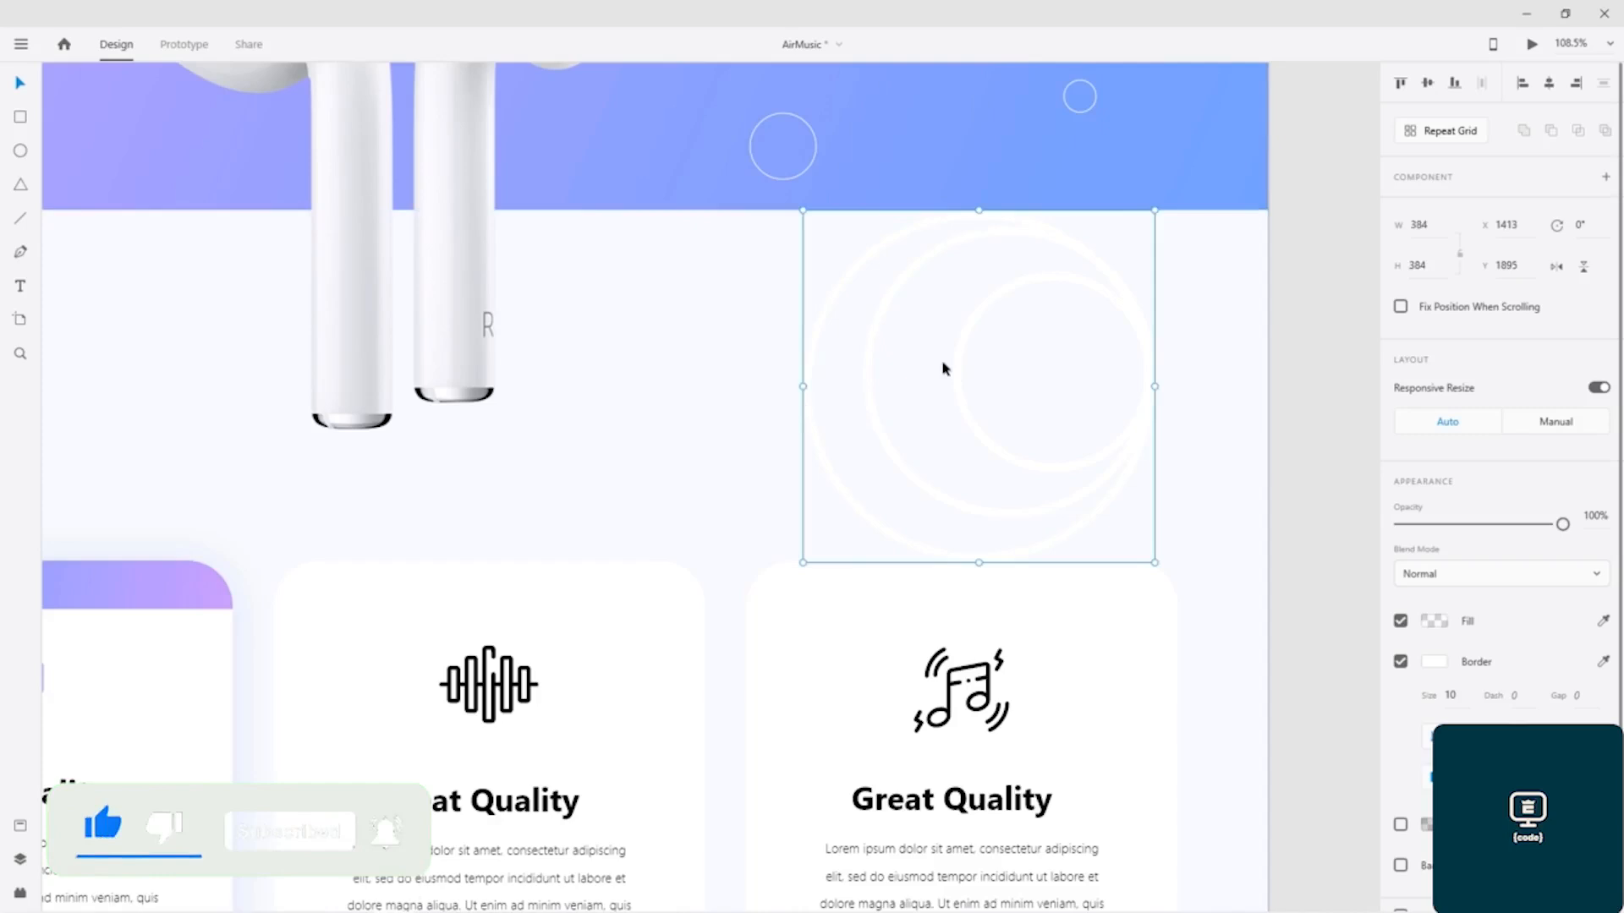
# Step: Move all three rings further left, with the 384 px ring at X 1267, Y 1903 and the 319 px ring at X 1332, Y 1935
pyautogui.moveTo(855, 286); pyautogui.dragTo(720, 292)
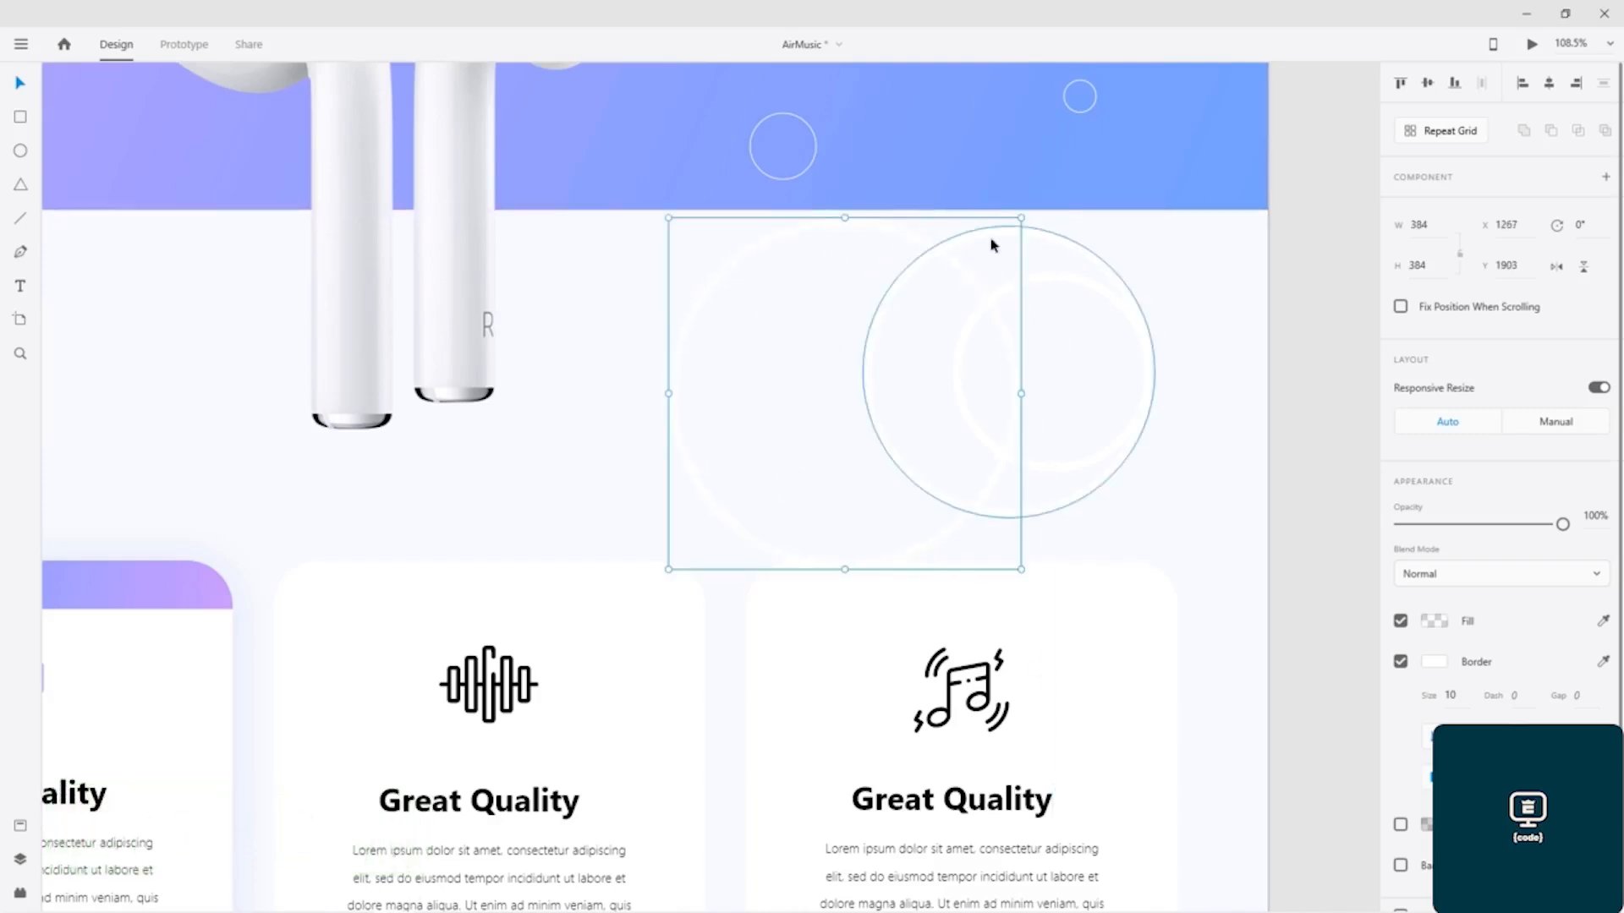
pyautogui.moveTo(1067, 248); pyautogui.dragTo(1029, 262)
pyautogui.moveTo(1141, 337); pyautogui.dragTo(1056, 361)
pyautogui.moveTo(1004, 262); pyautogui.dragTo(910, 260)
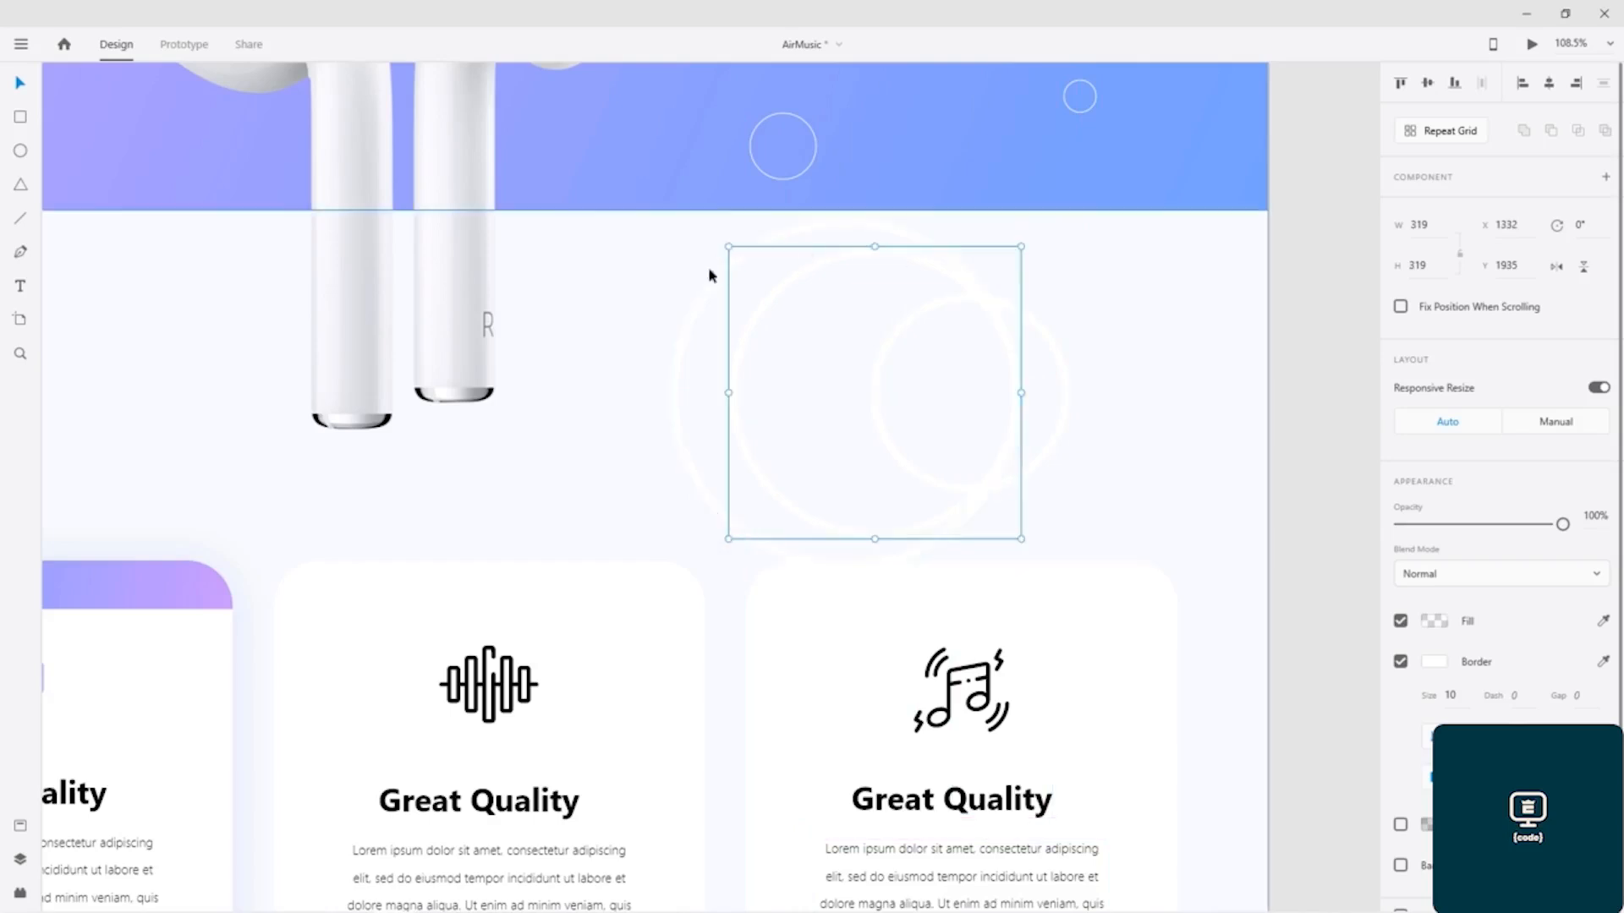
# Step: Select all three rings and shift them right until the largest one is centred on the artboard's right edge
pyautogui.click(646, 250)
pyautogui.moveTo(1314, 225); pyautogui.dragTo(692, 555)
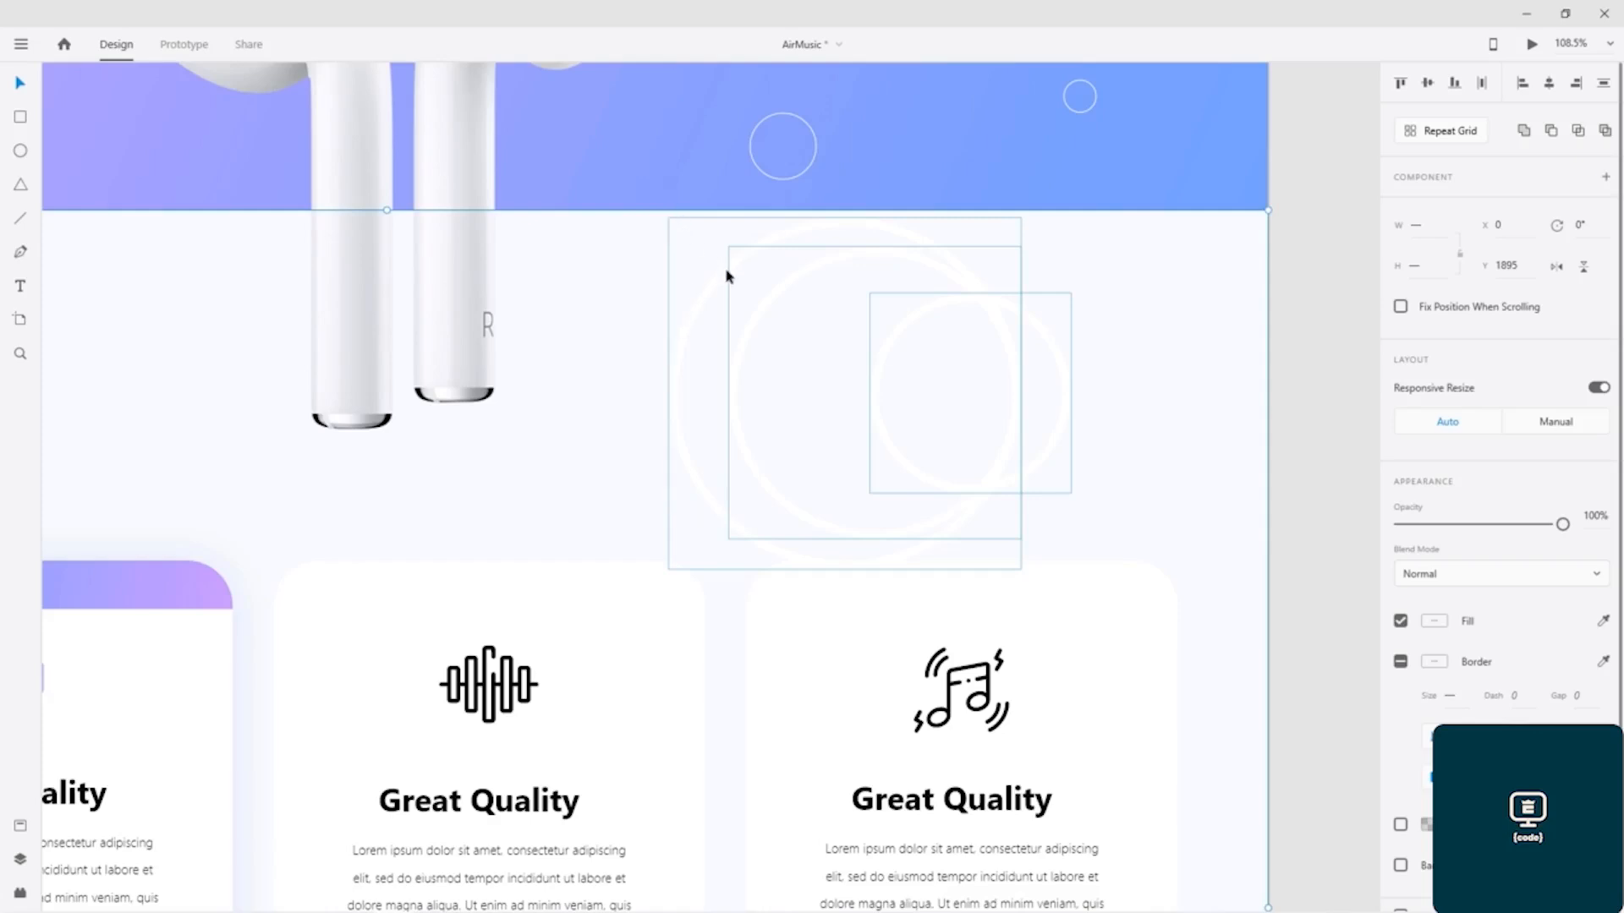
pyautogui.hotkey('shift', 'Right')
pyautogui.hotkey('shift', 'Right')
pyautogui.hotkey('shift', 'Right')
pyautogui.hotkey('shift', 'Right')
pyautogui.hotkey('shift', 'Right')
pyautogui.hotkey('shift', 'Right')
pyautogui.hotkey('shift', 'Right')
pyautogui.hotkey('shift', 'Right')
pyautogui.hotkey('shift', 'Right')
pyautogui.hotkey('shift', 'Right')
pyautogui.hotkey('shift', 'Right')
pyautogui.hotkey('shift', 'Right')
pyautogui.hotkey('shift', 'Right')
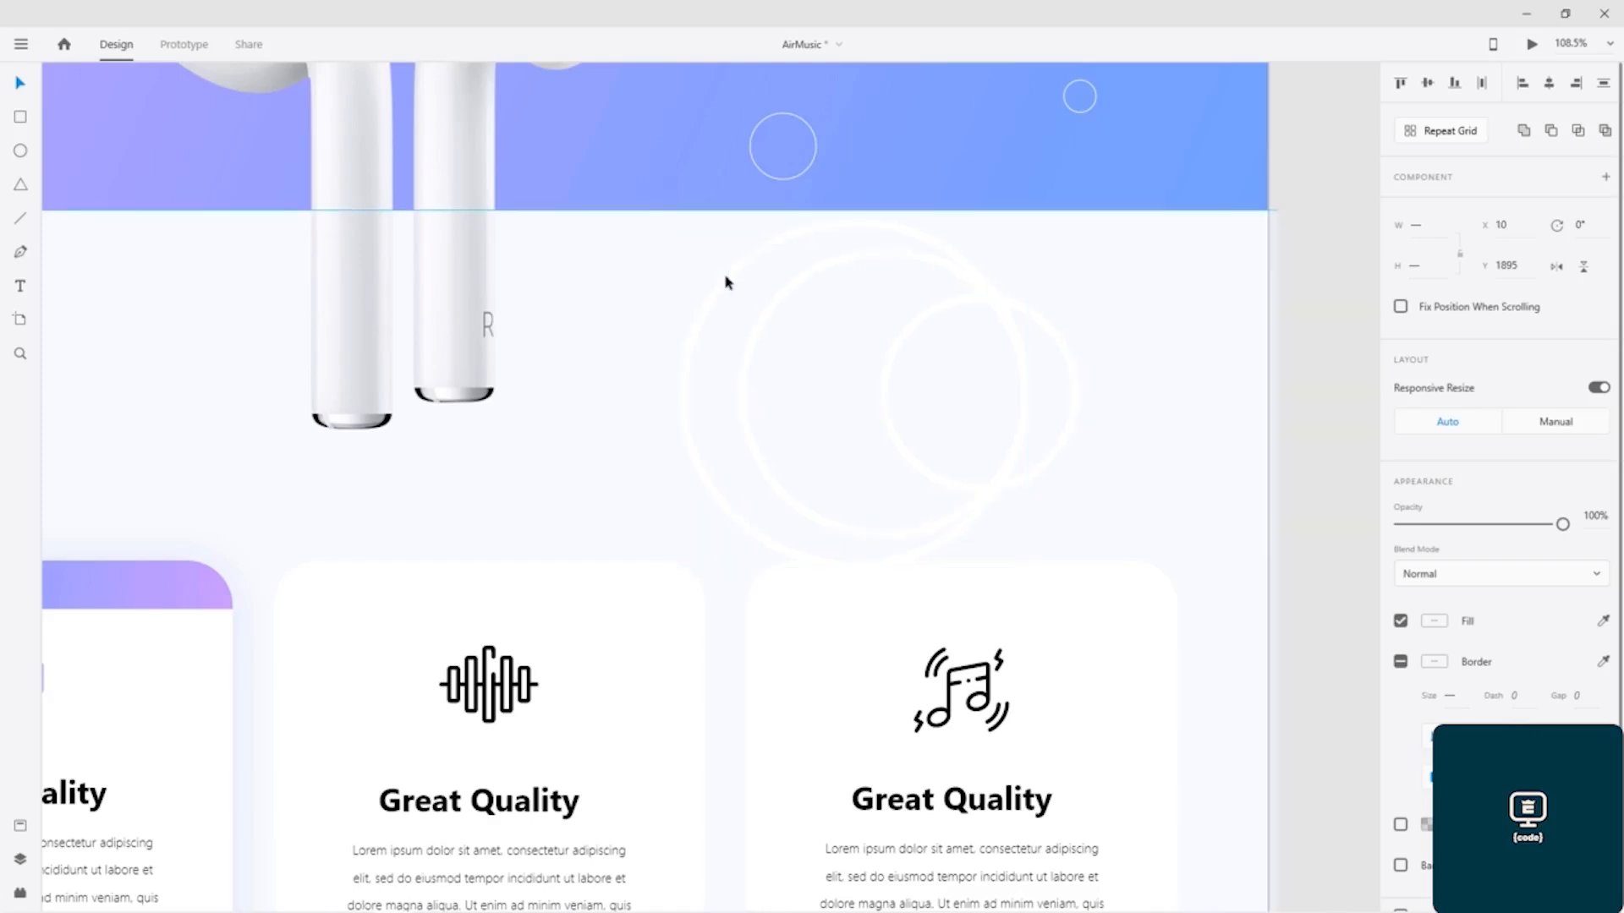
pyautogui.hotkey('shift', 'Right')
pyautogui.hotkey('shift', 'Right')
pyautogui.hotkey('shift', 'Right')
pyautogui.hotkey('shift', 'Right')
pyautogui.hotkey('shift', 'Right')
pyautogui.hotkey('shift', 'Right')
pyautogui.hotkey('shift', 'Right')
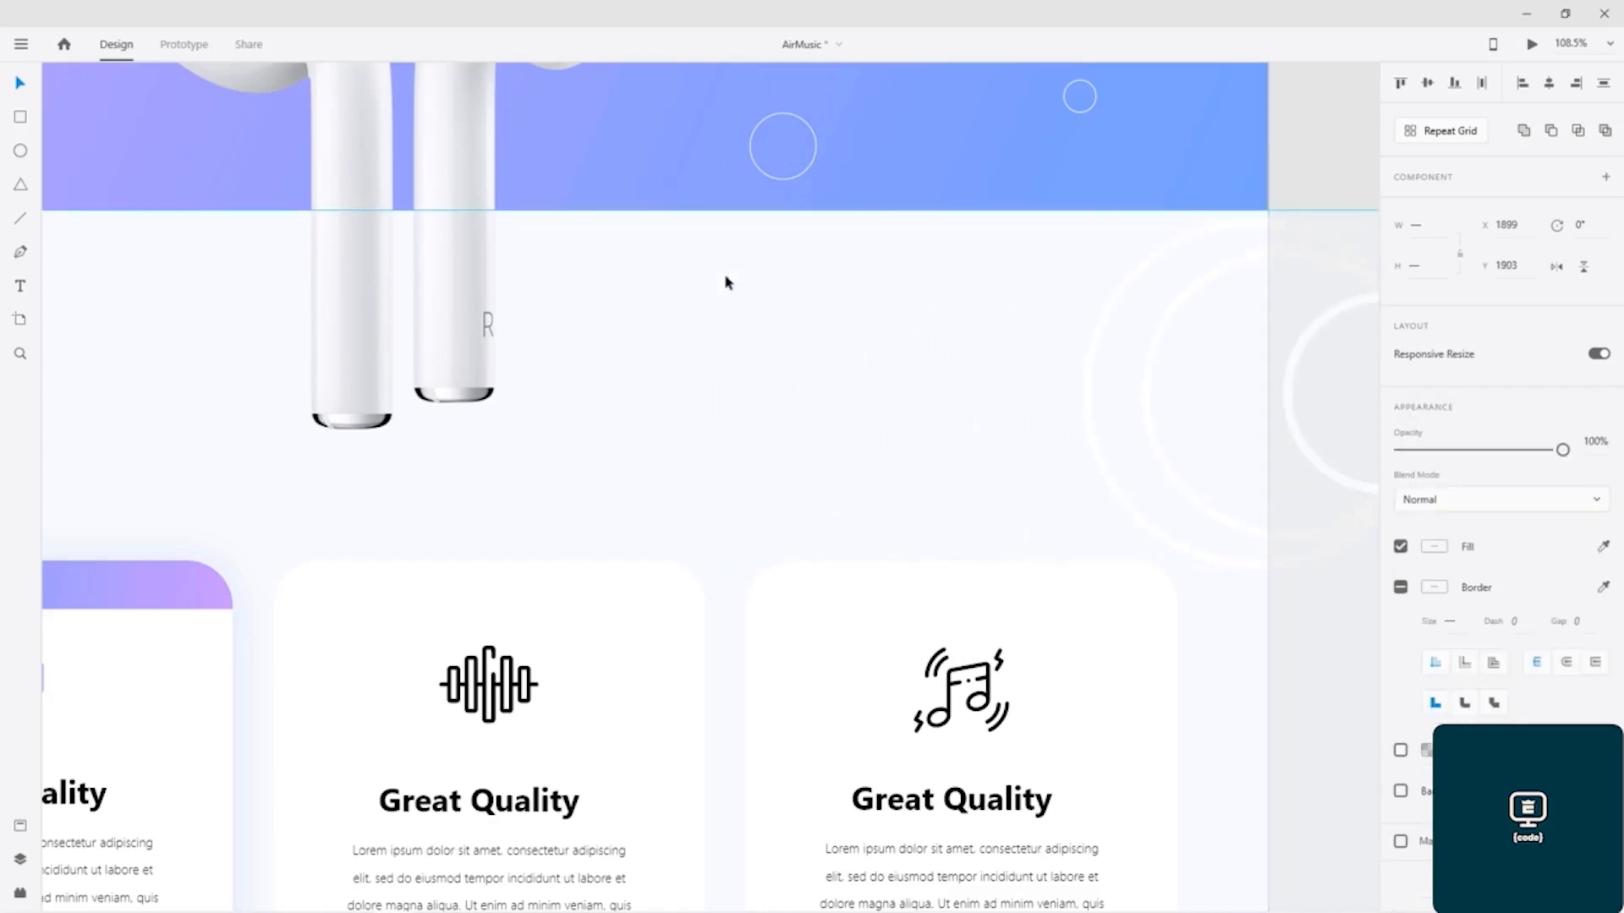
pyautogui.hotkey('shift', 'Right')
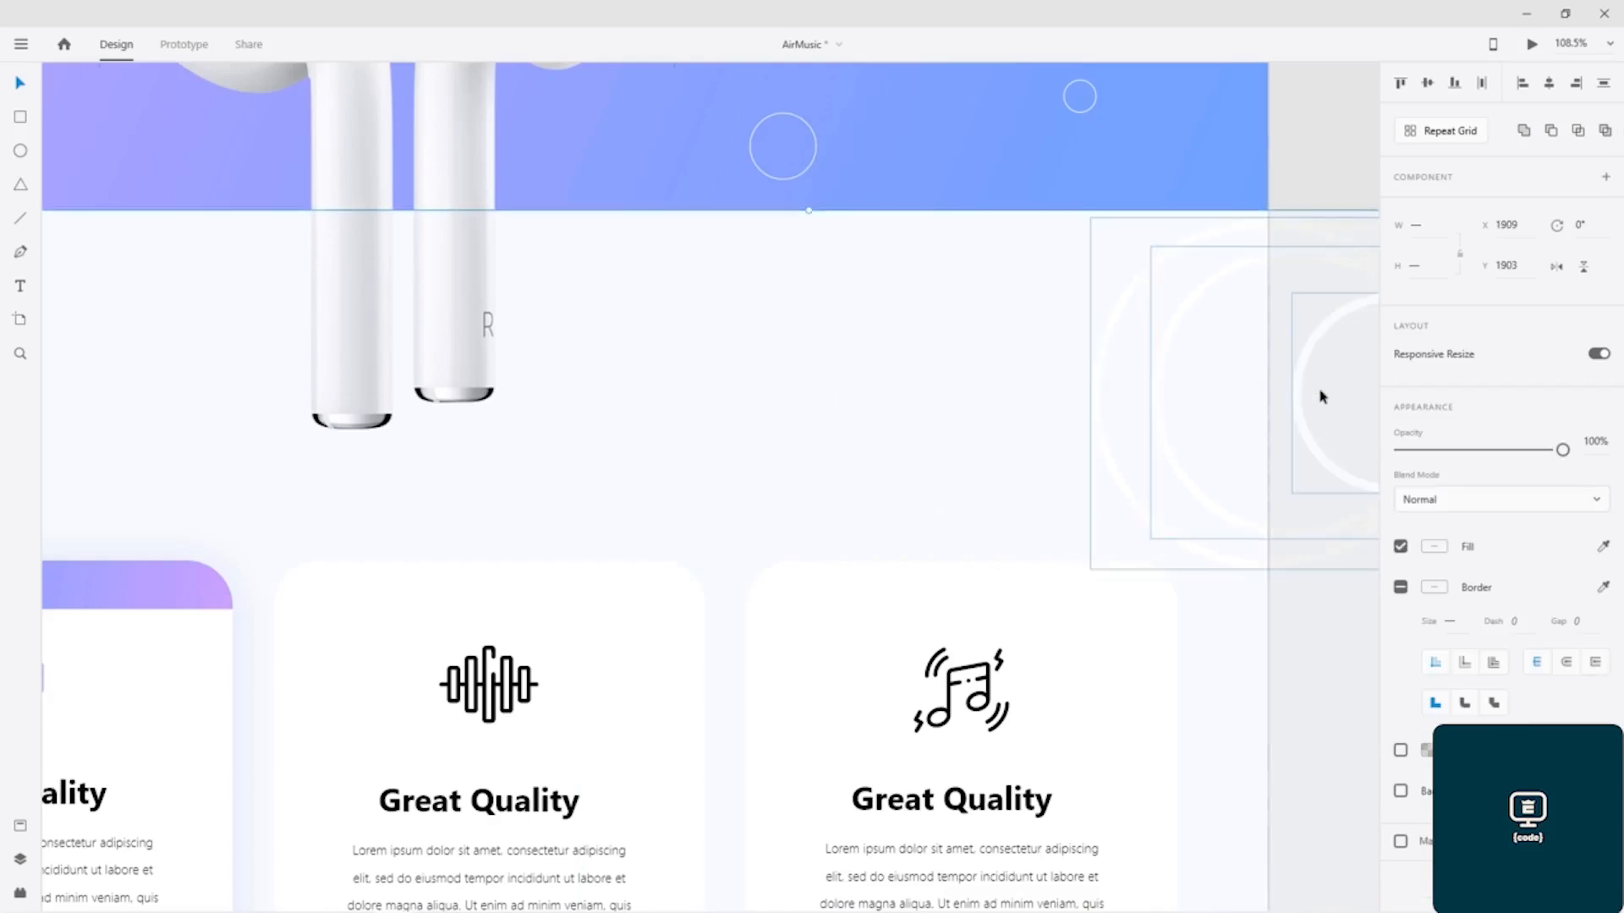
# Step: Delete the smallest ring beyond the artboard's right edge and move the 384 px ring back inside the section
pyautogui.click(1285, 153)
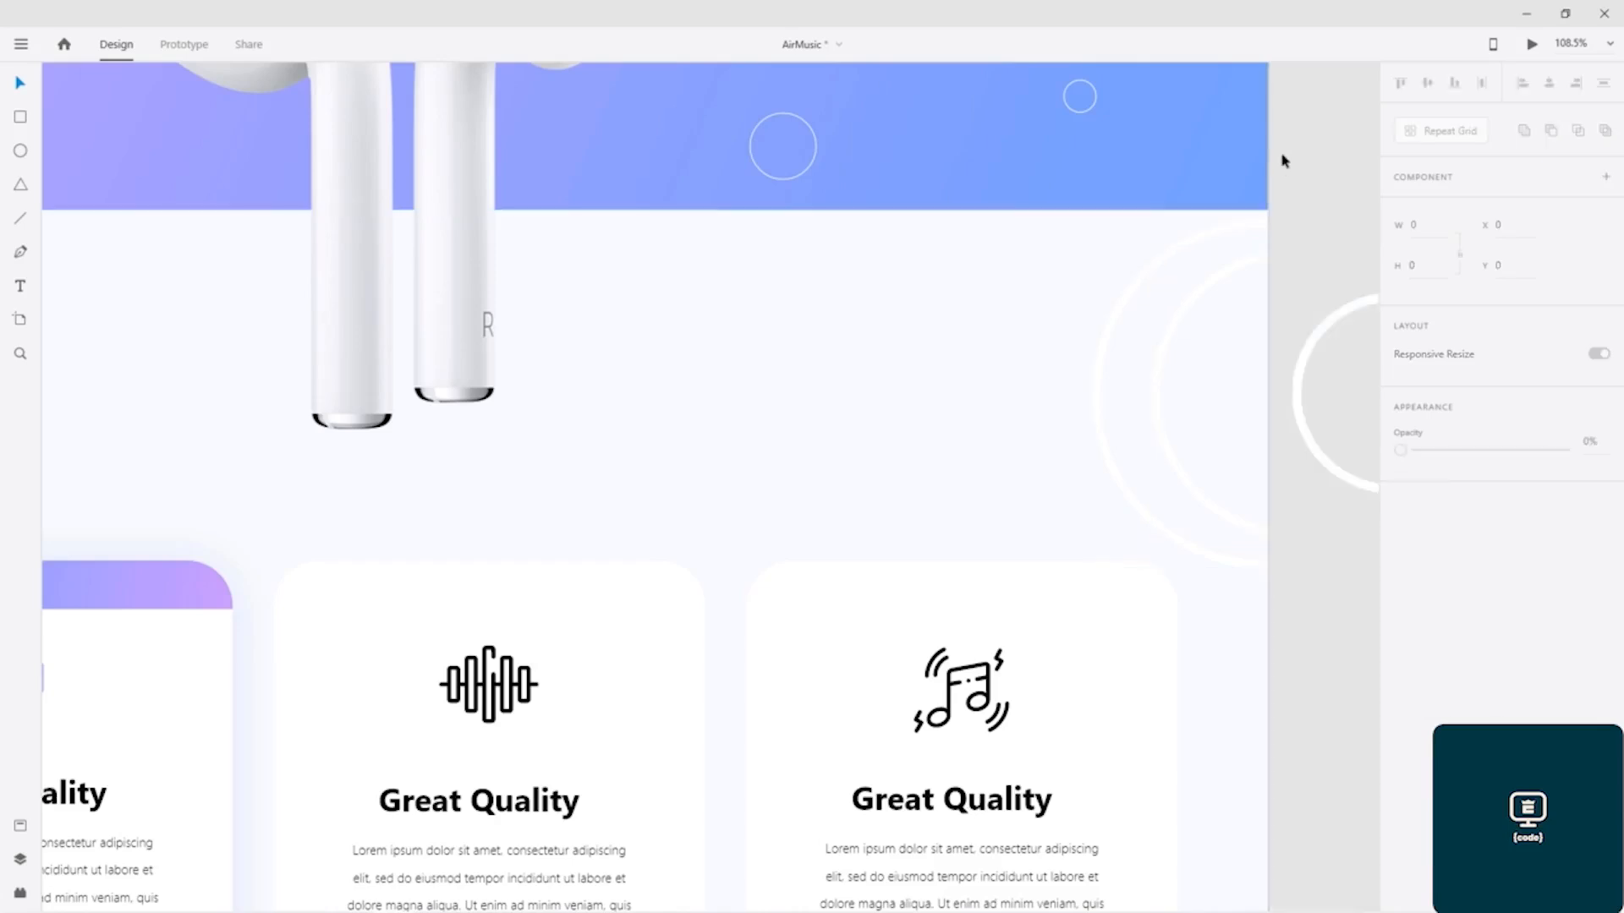
pyautogui.click(1303, 369)
pyautogui.press('Delete')
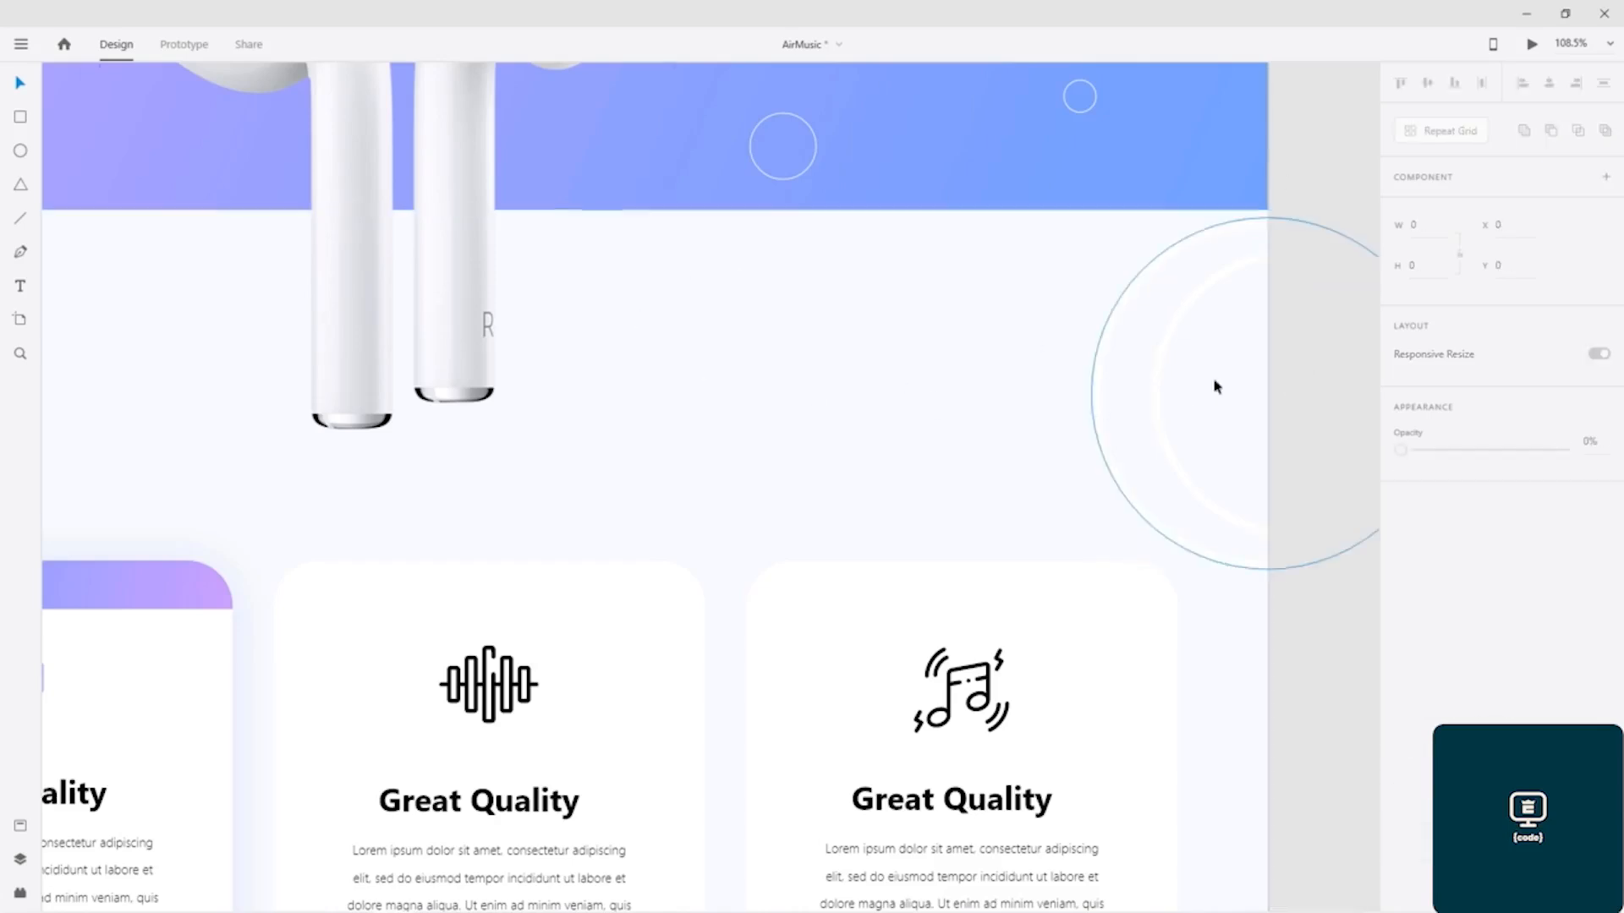
pyautogui.moveTo(1187, 275); pyautogui.dragTo(858, 281)
pyautogui.click(1268, 341)
pyautogui.moveTo(1254, 352); pyautogui.dragTo(891, 355)
pyautogui.moveTo(792, 254); pyautogui.dragTo(1082, 548)
pyautogui.click(1160, 404)
pyautogui.click(1034, 407)
pyautogui.hotkey('ctrl', 'z')
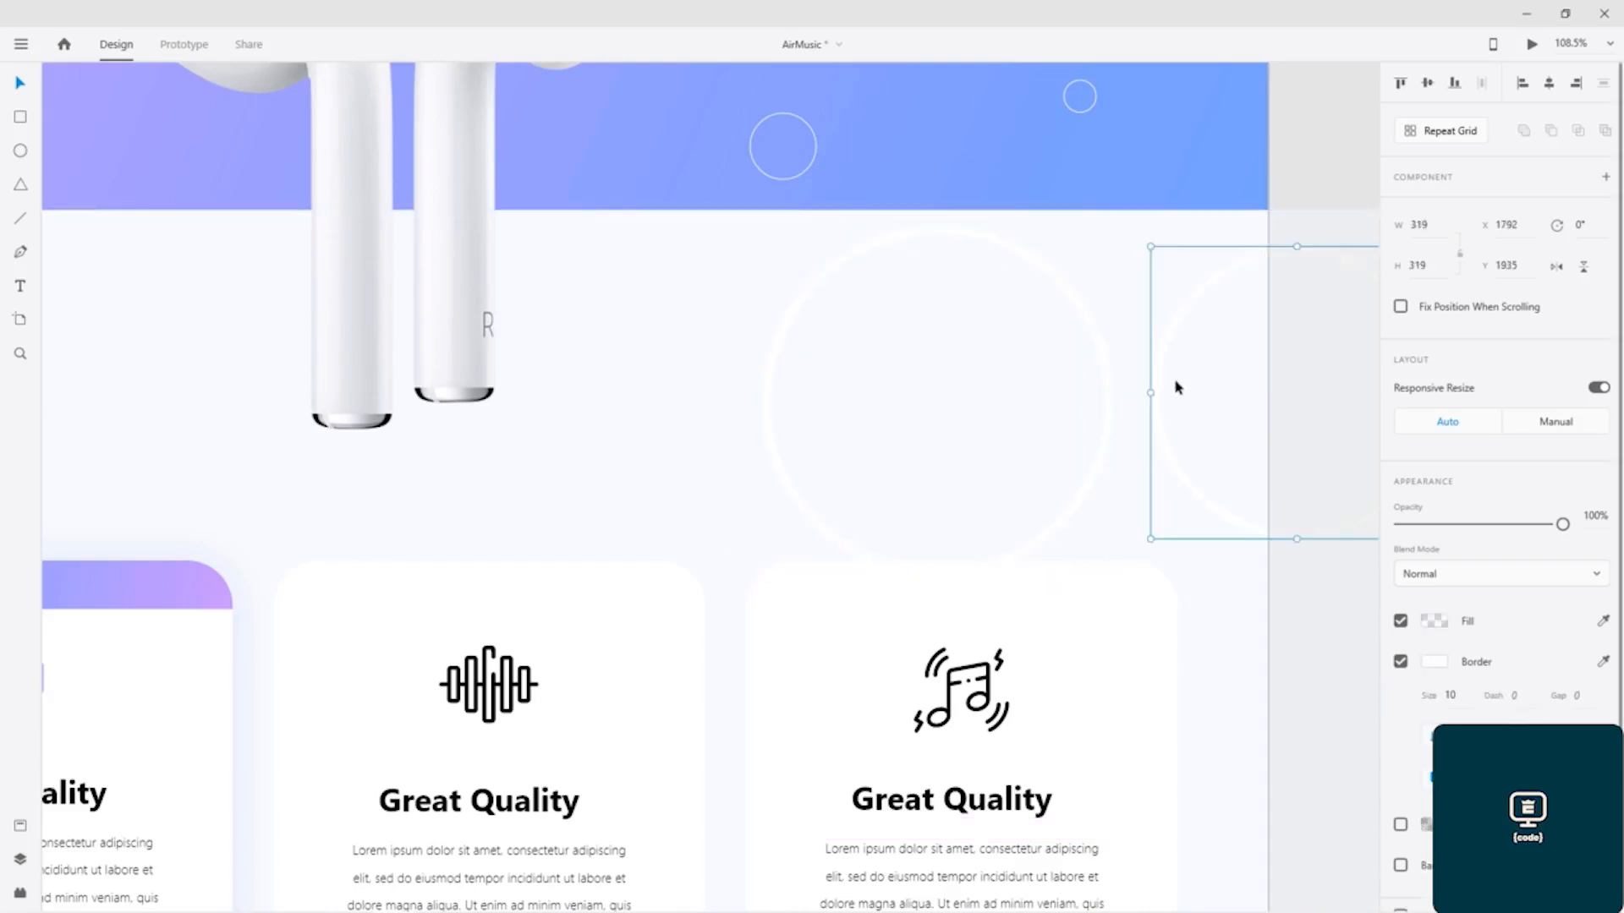
# Step: Shrink the 319 px ring to 218 px and centre it inside the larger ring at X 1451, Y 1994
pyautogui.moveTo(1151, 541); pyautogui.dragTo(1243, 454)
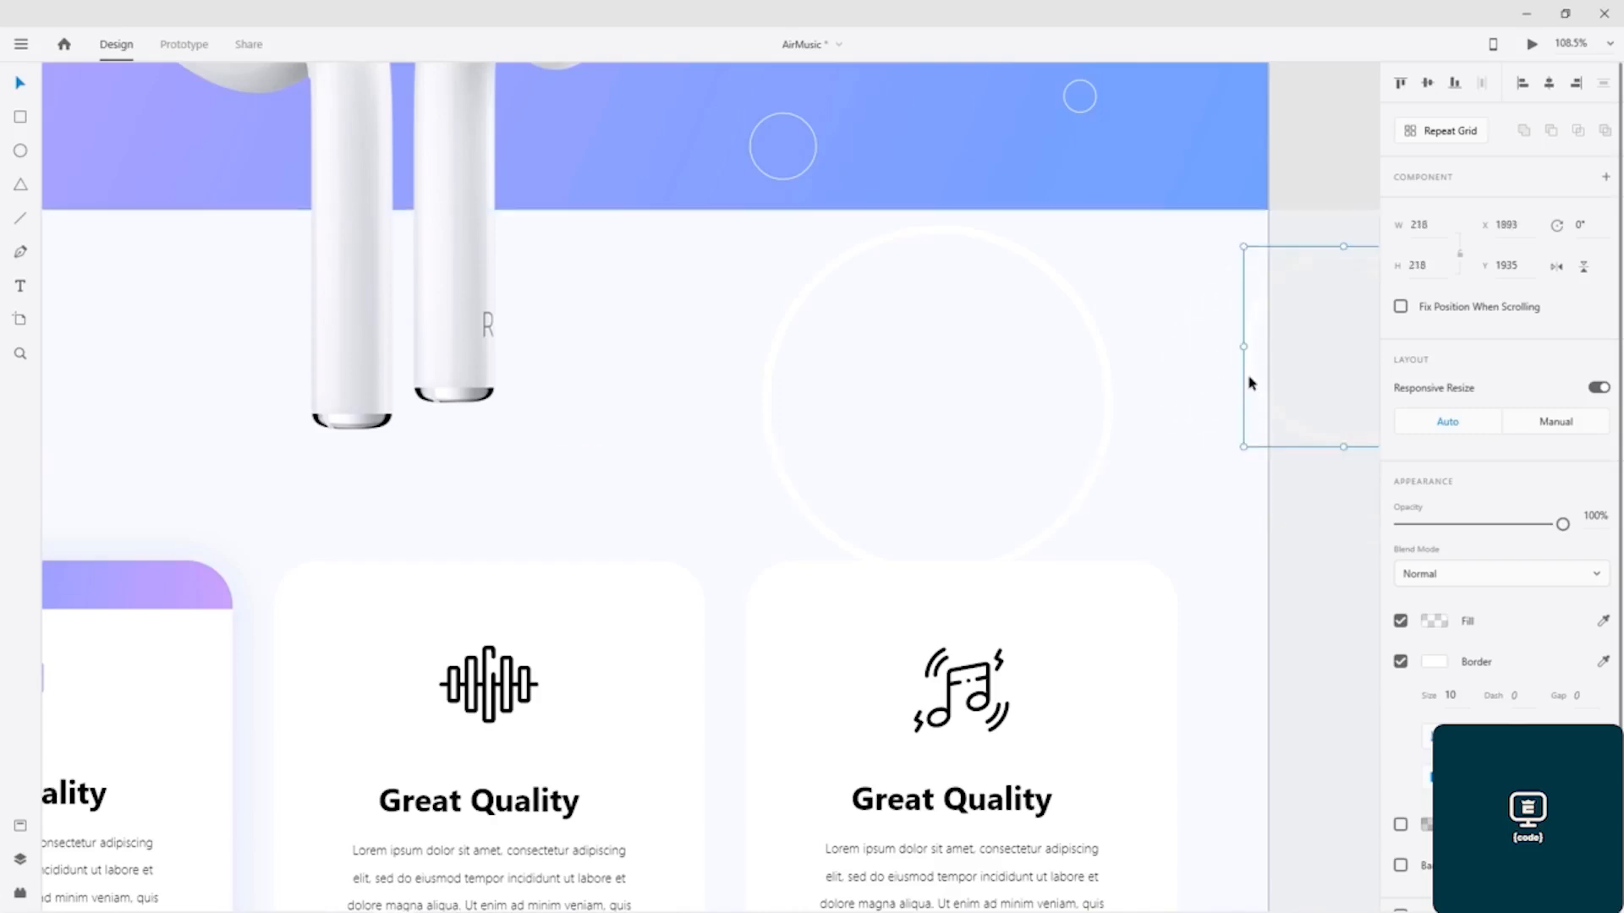
pyautogui.moveTo(1234, 385); pyautogui.dragTo(846, 434)
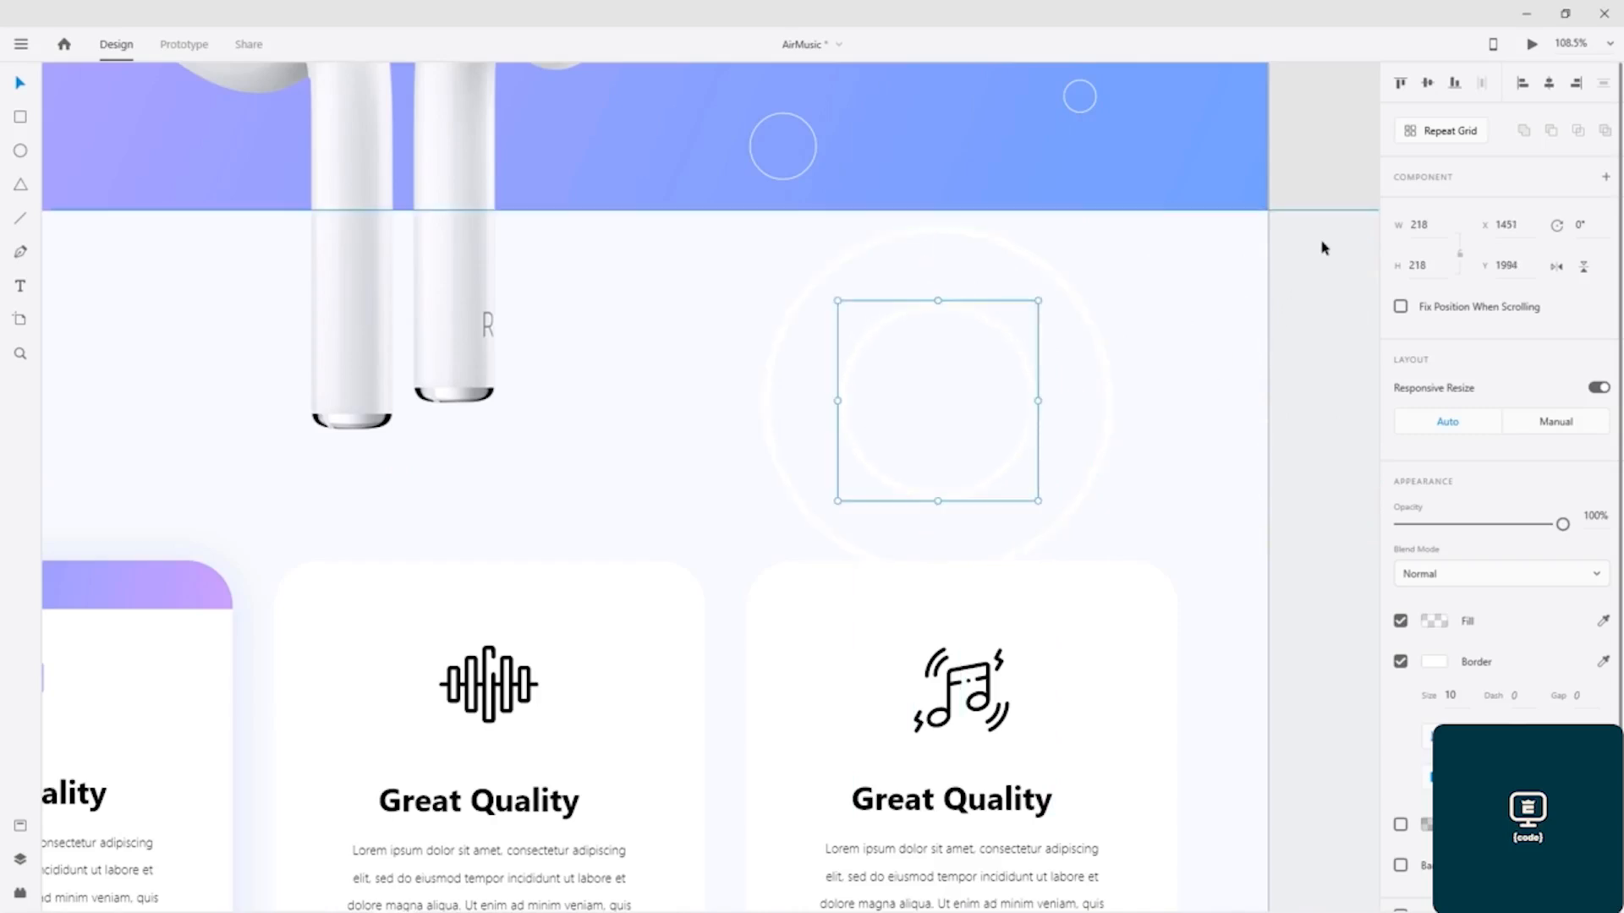
# Step: Shift both concentric rings right until they straddle the artboard's right edge, and raise them 10 px
pyautogui.click(1317, 158)
pyautogui.moveTo(1323, 255); pyautogui.dragTo(804, 472)
pyautogui.hotkey('shift', 'Right')
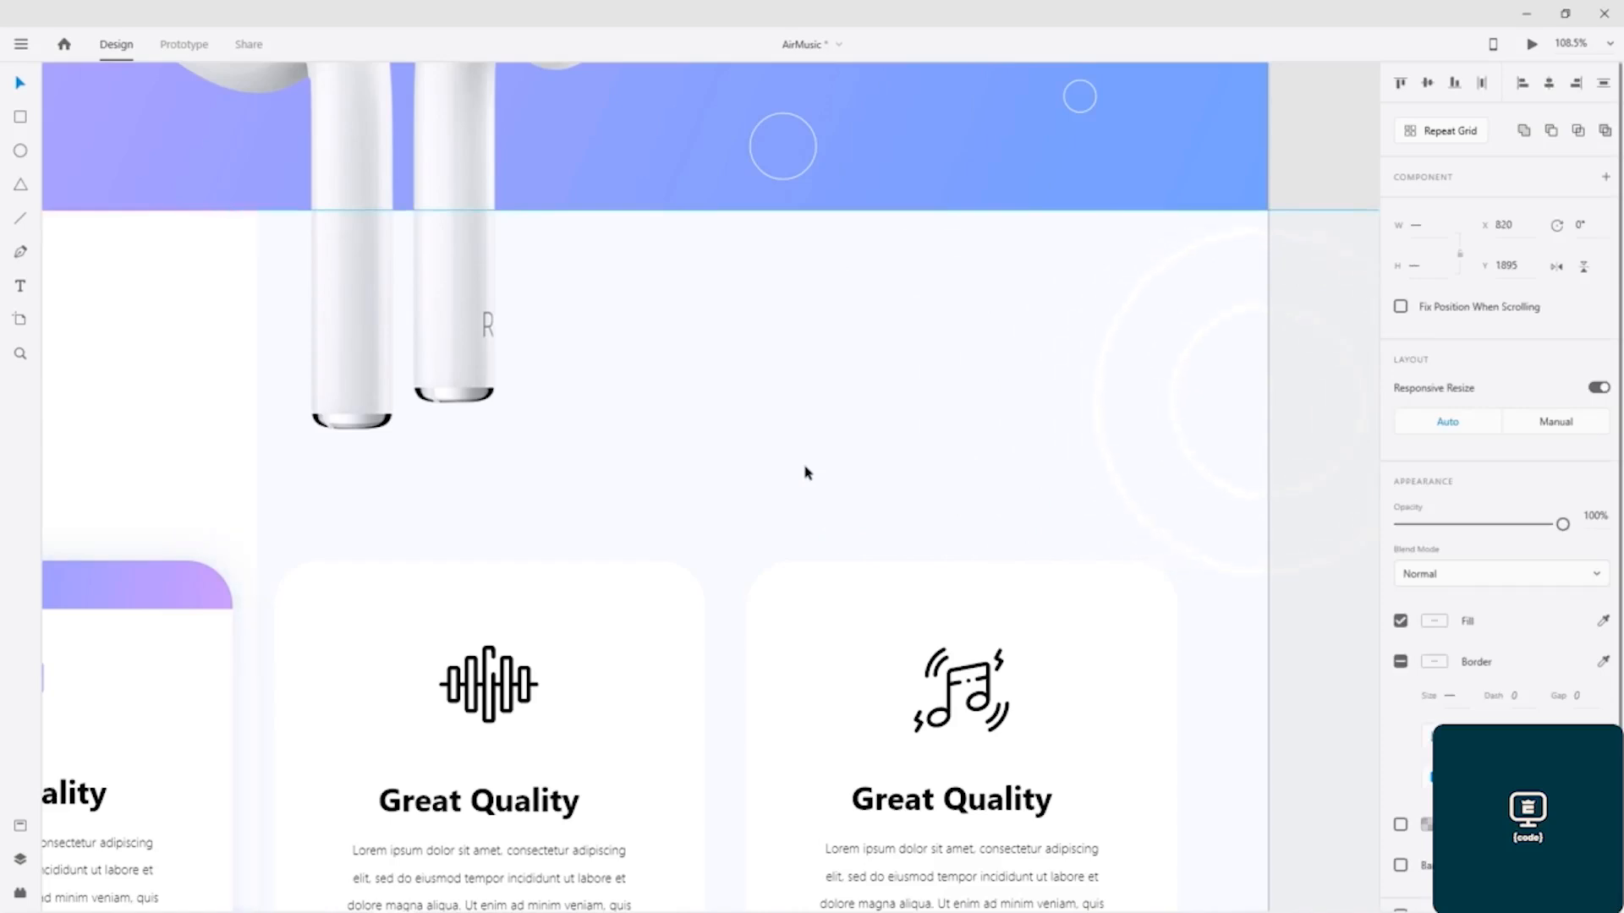
pyautogui.hotkey('shift', 'Up')
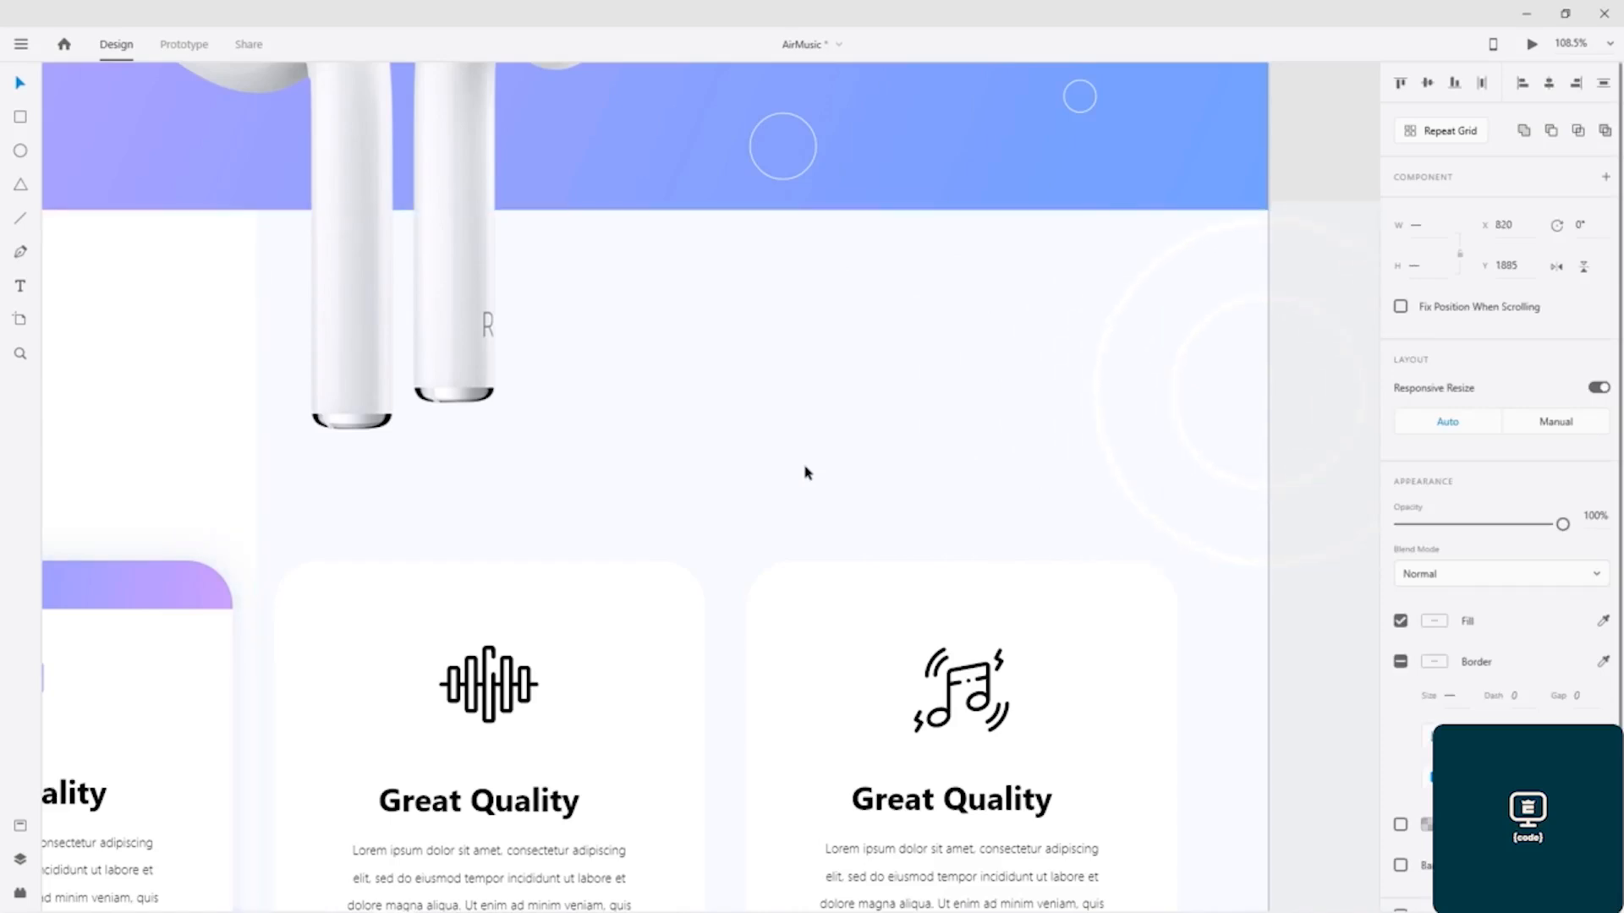
pyautogui.press('Right')
pyautogui.click(1281, 121)
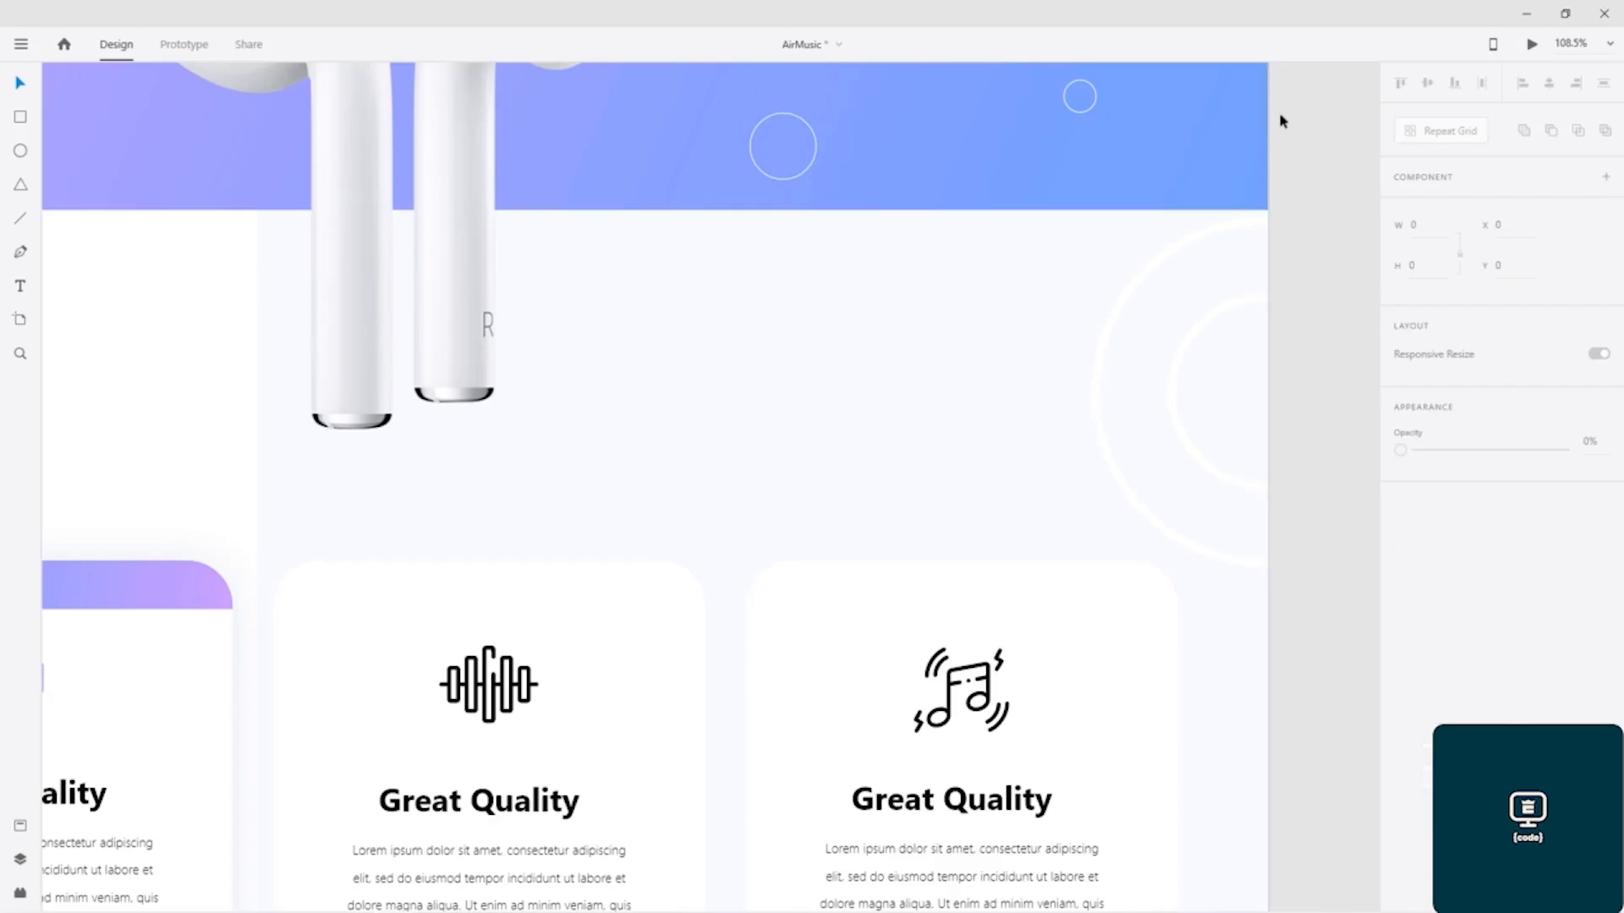
# Step: Move the displaced Features background rectangle back left so that it spans the full artboard width
pyautogui.scroll(-5, 804, 338)
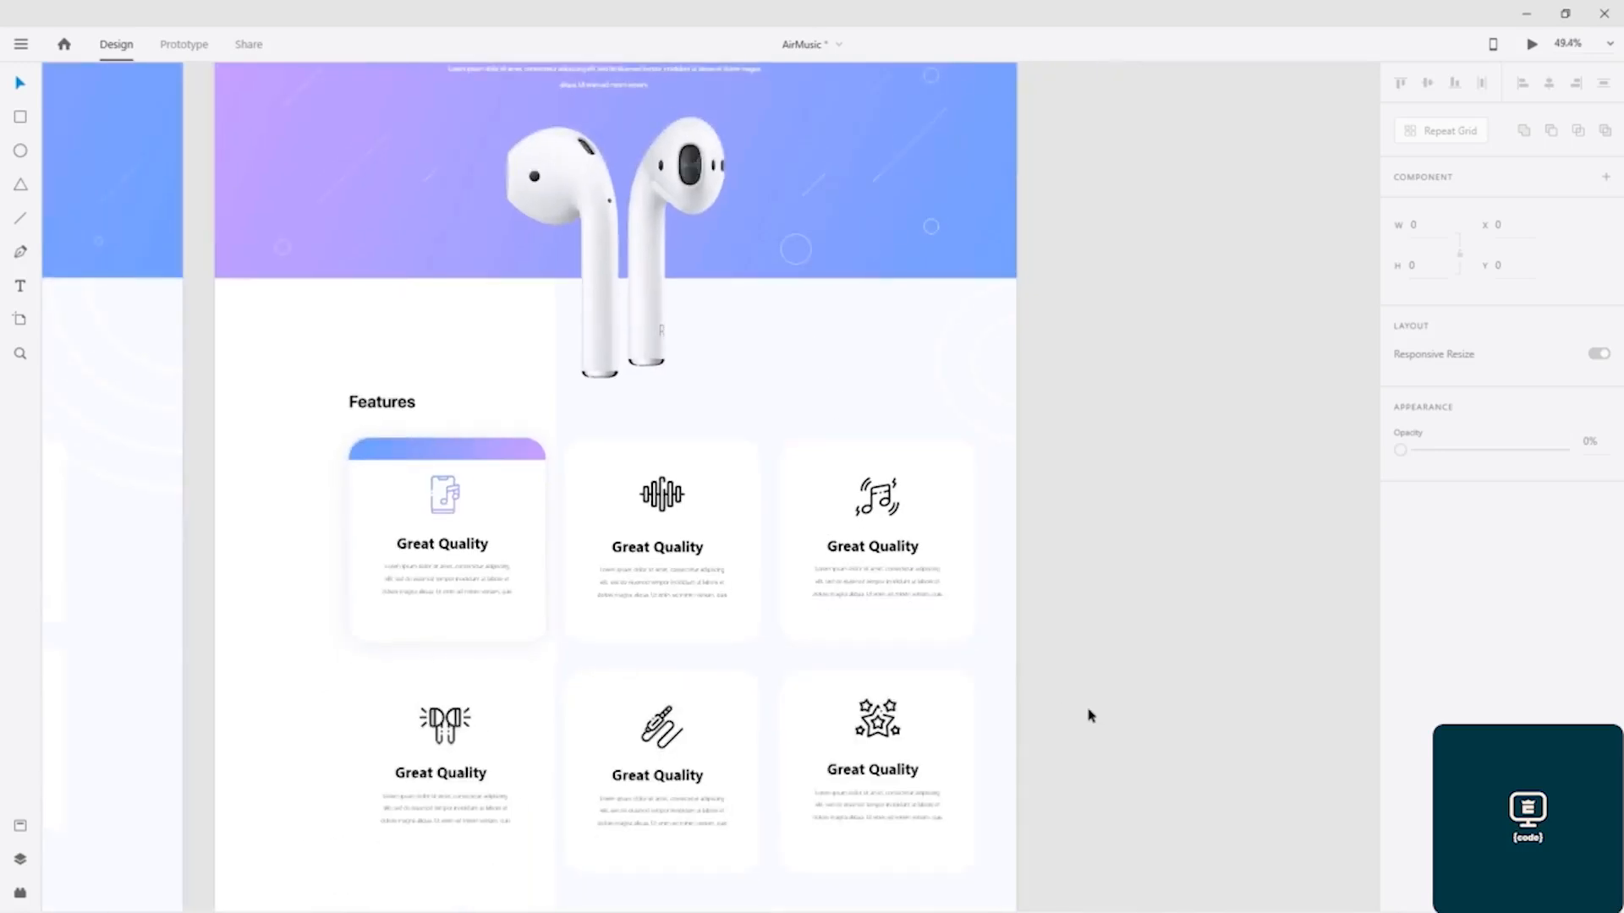
pyautogui.click(715, 384)
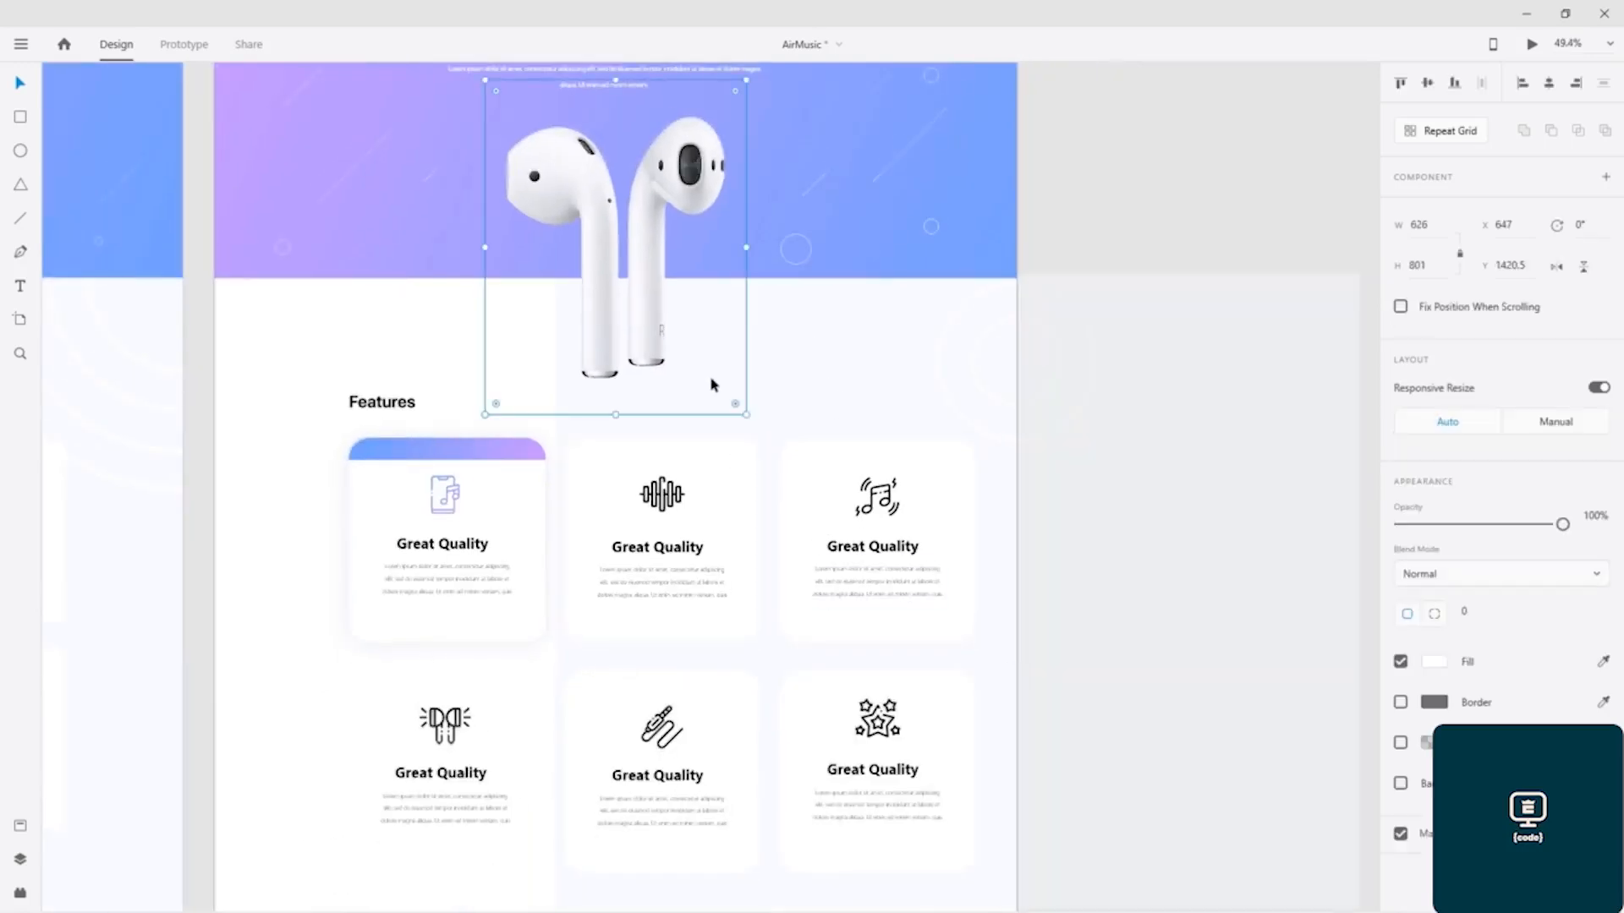
pyautogui.click(792, 408)
pyautogui.moveTo(793, 408); pyautogui.dragTo(472, 410)
pyautogui.click(1182, 197)
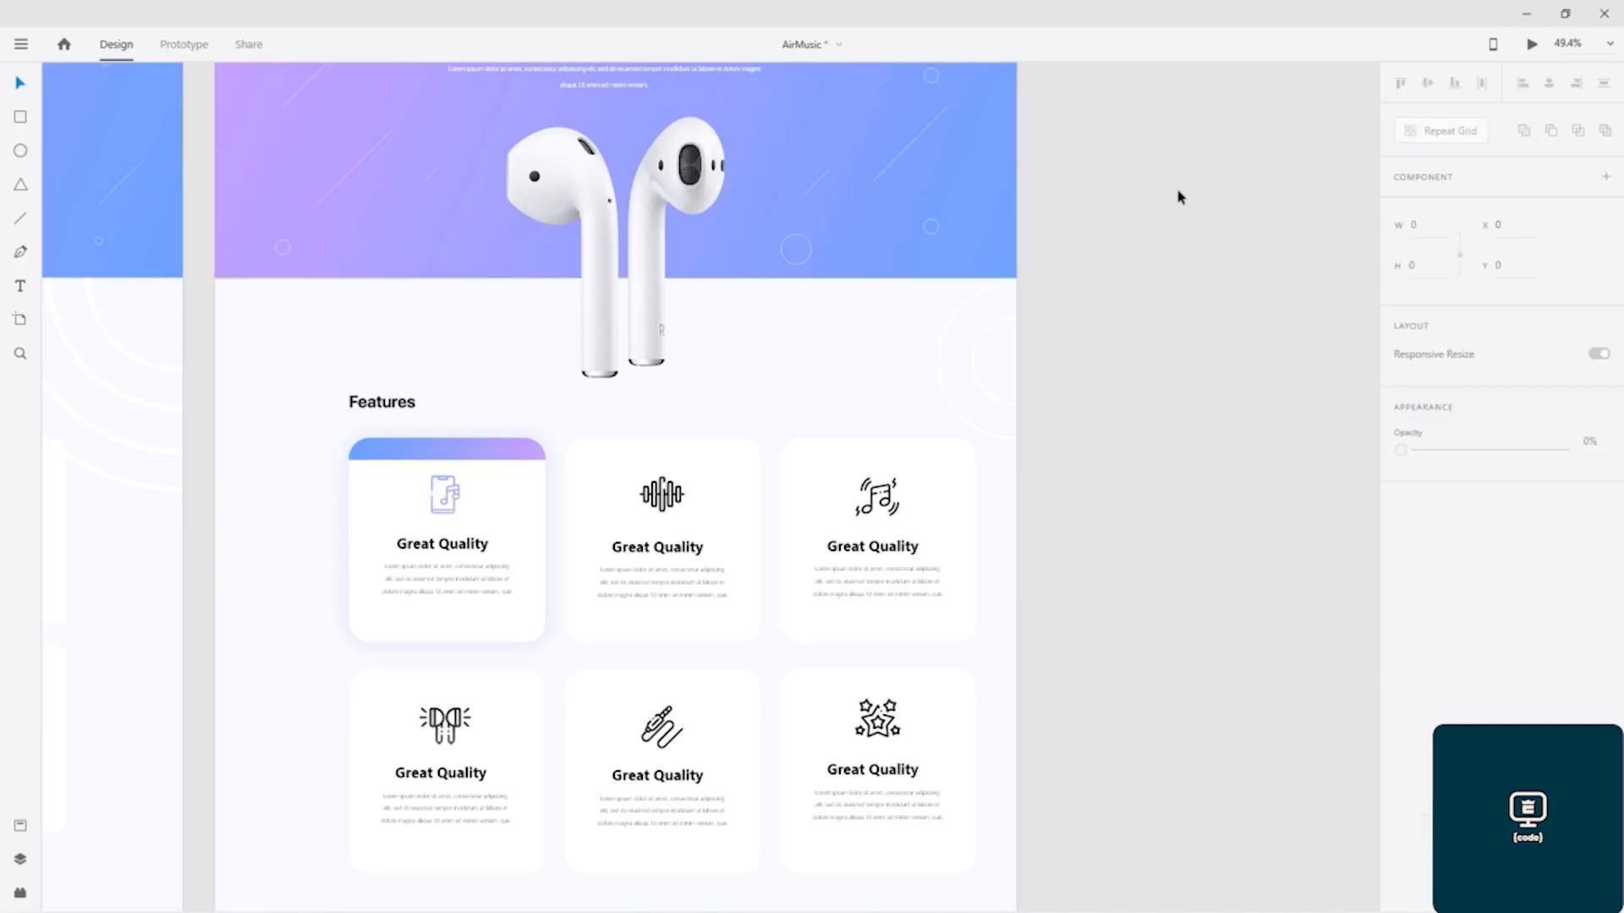
pyautogui.scroll(-2, 1181, 465)
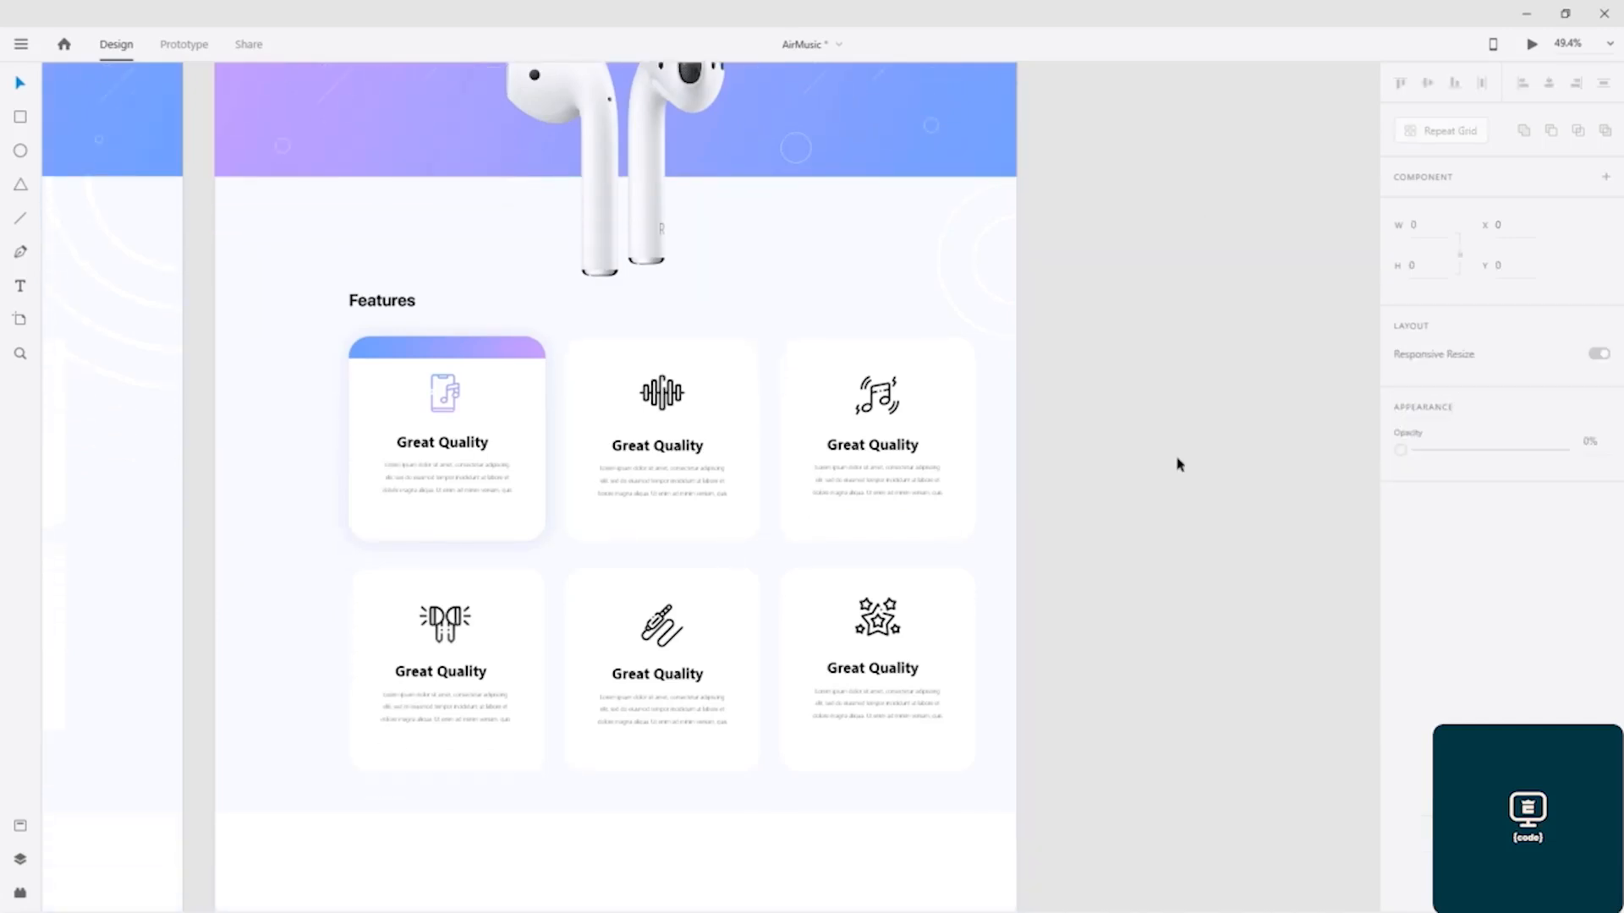